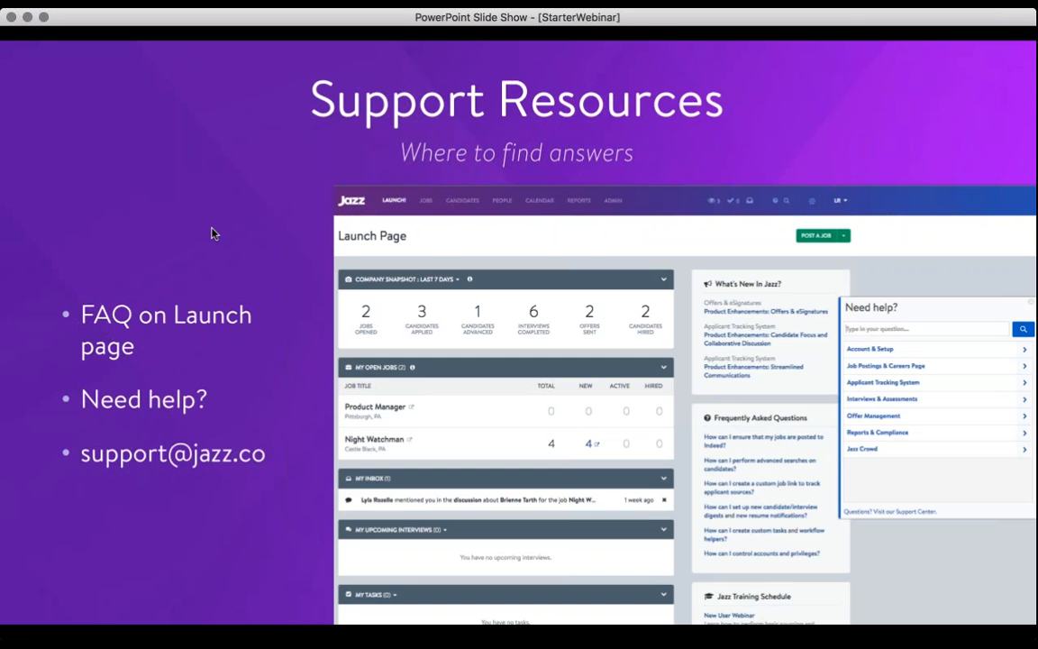
pyautogui.click(395, 187)
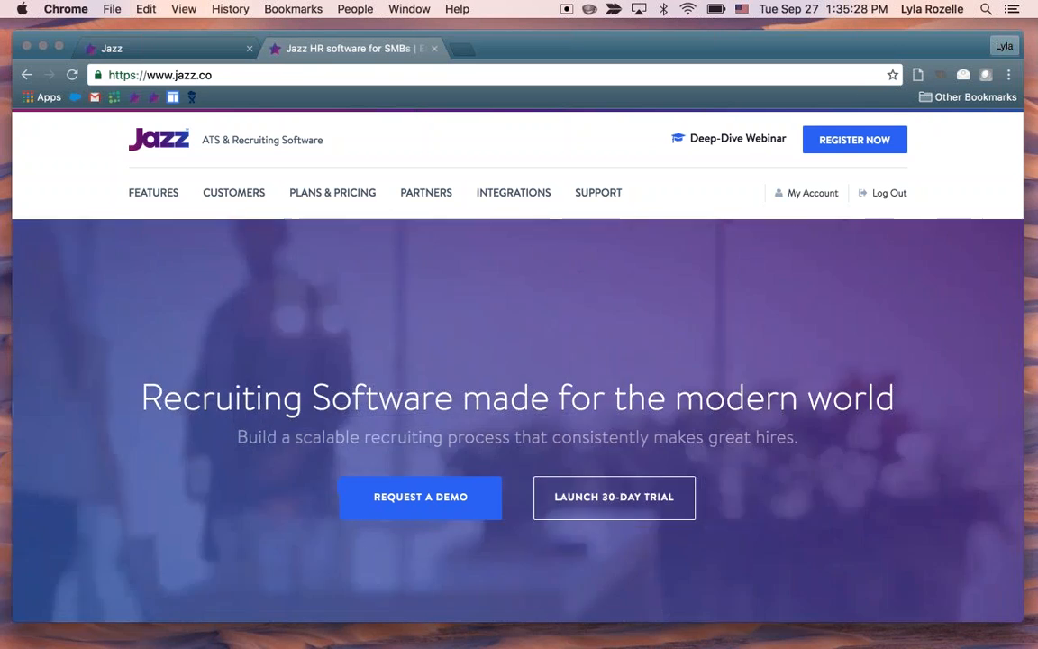
# Examine the Jazz Launch Page's company snapshot, open jobs, inbox, upcoming interviews and incomplete tasks
pyautogui.click(114, 44)
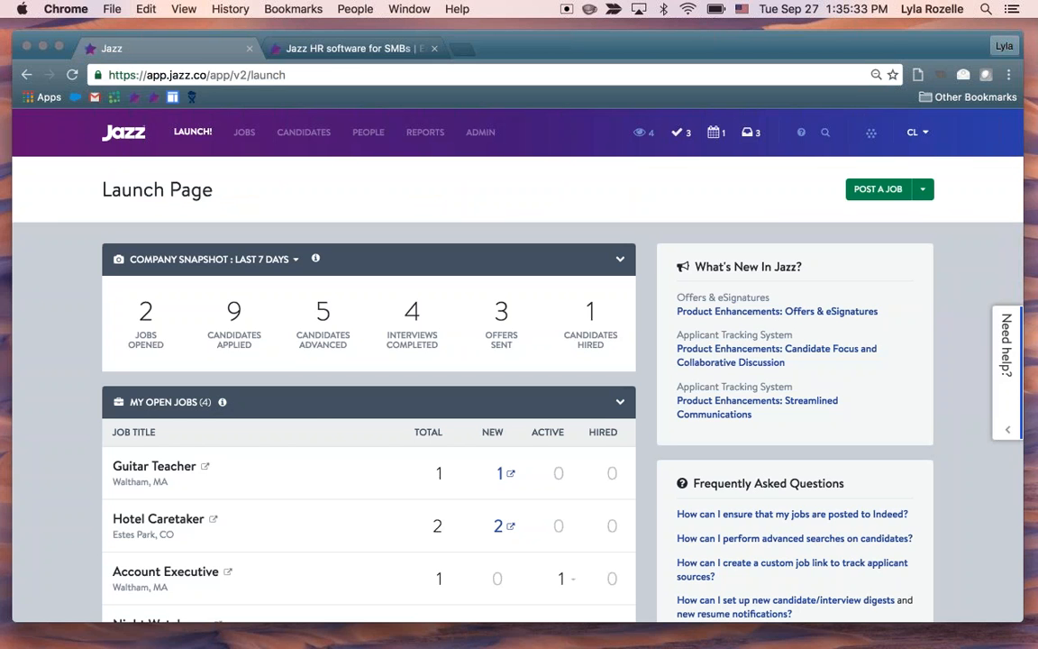
pyautogui.scroll(-1, 518, 387)
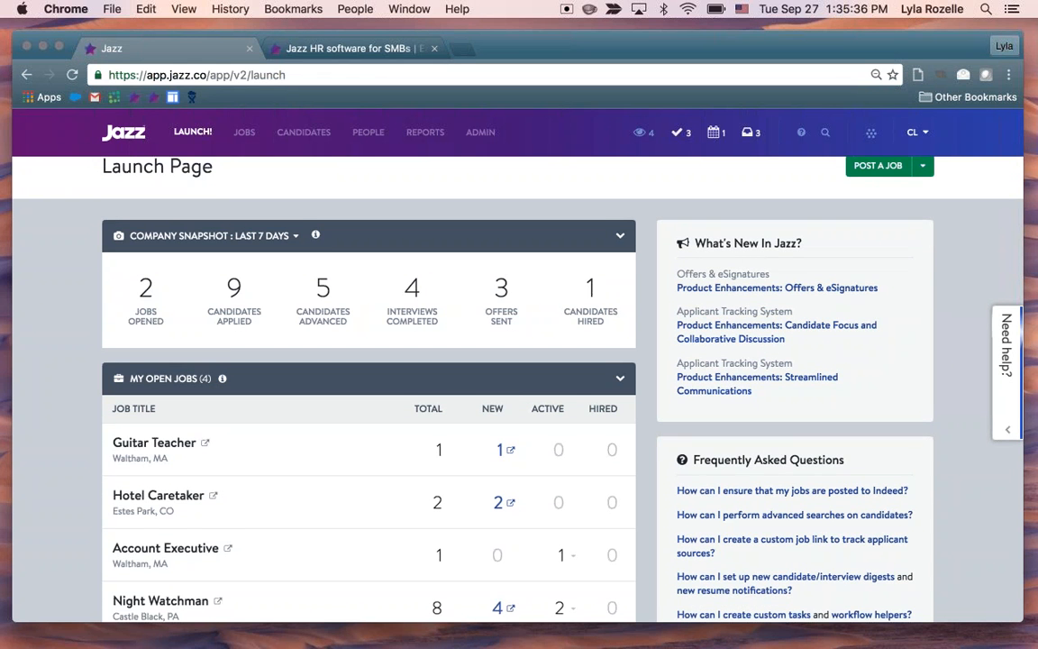
pyautogui.scroll(-3, 518, 388)
pyautogui.scroll(-2, 518, 388)
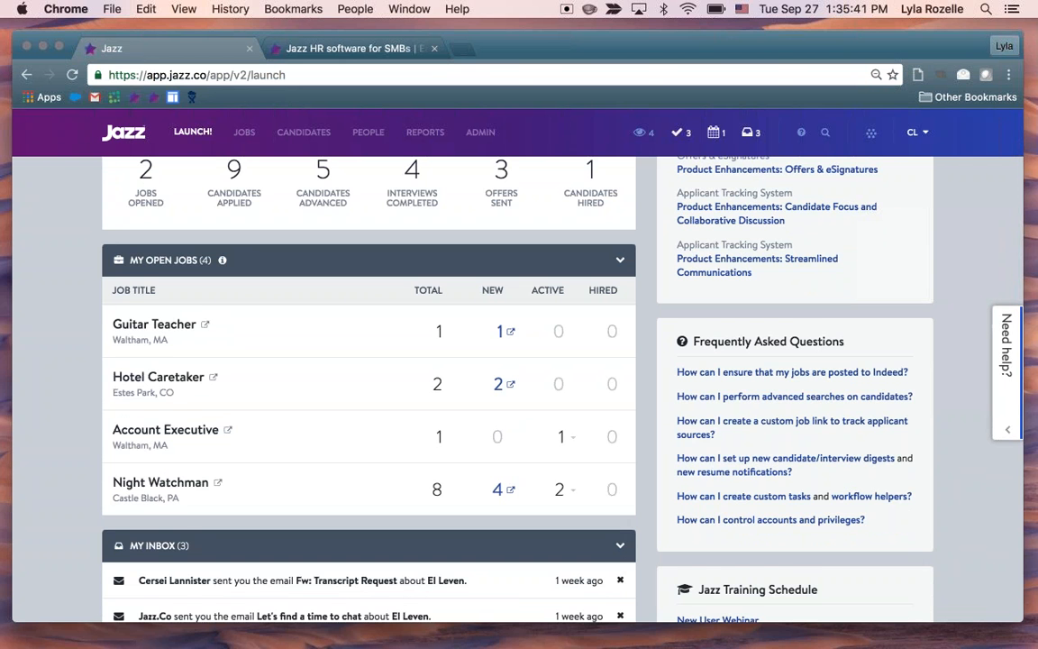
pyautogui.scroll(-5, 518, 387)
pyautogui.scroll(-6, 332, 403)
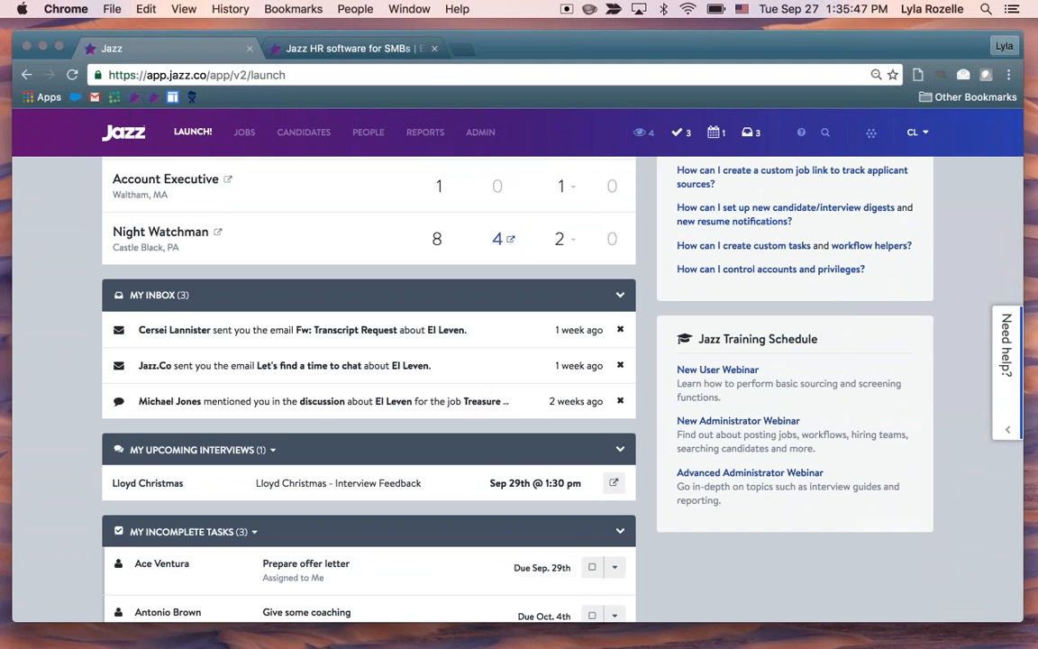
pyautogui.scroll(-2, 519, 388)
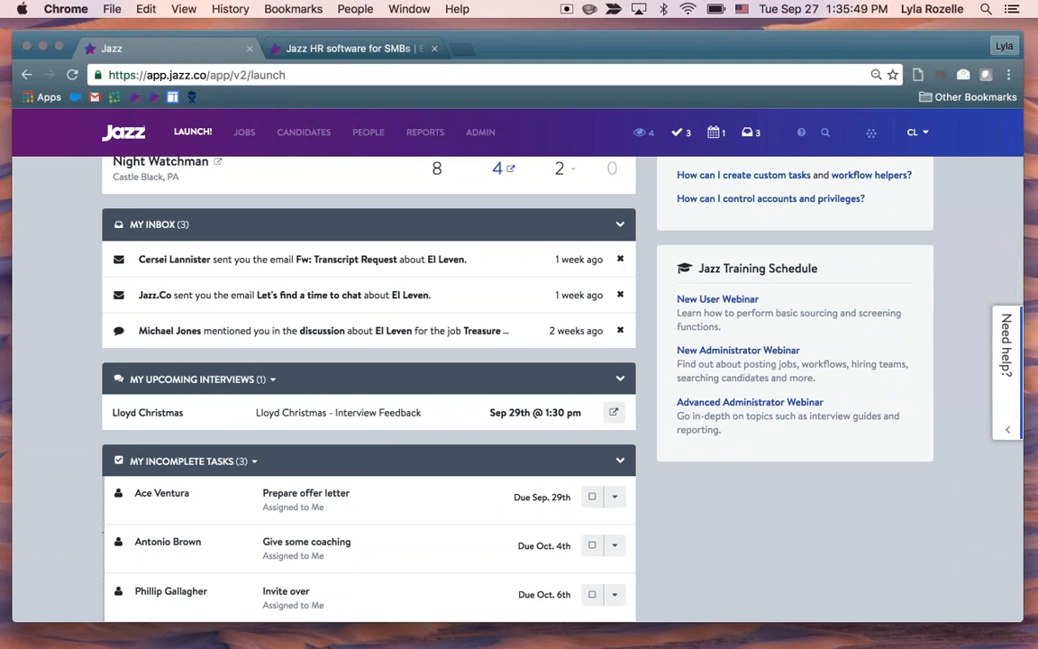
pyautogui.scroll(-2, 518, 387)
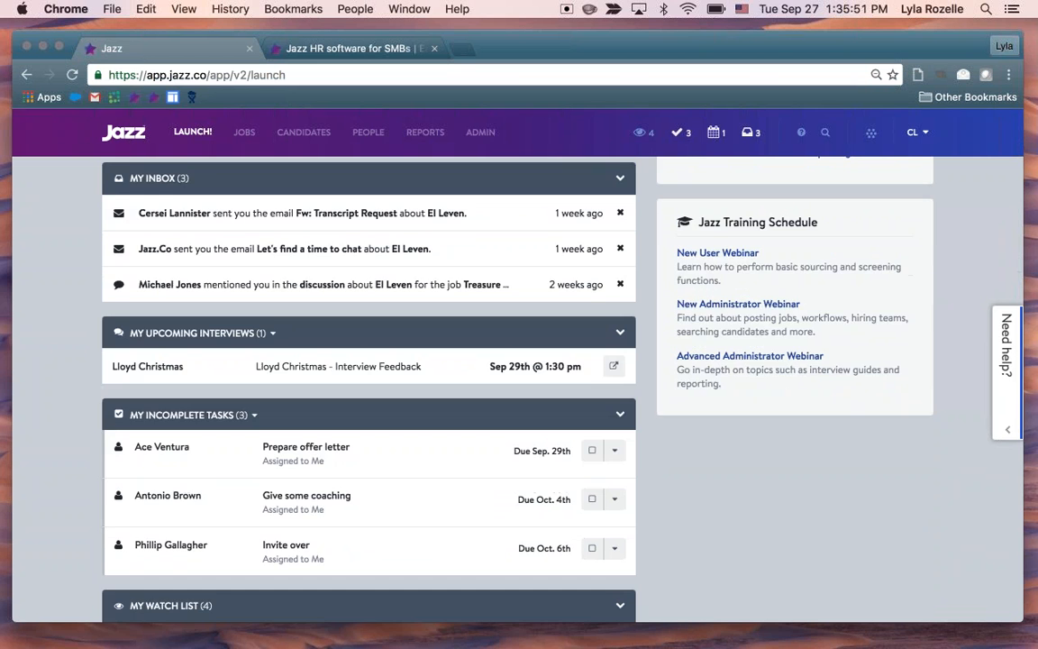
pyautogui.scroll(-3, 519, 388)
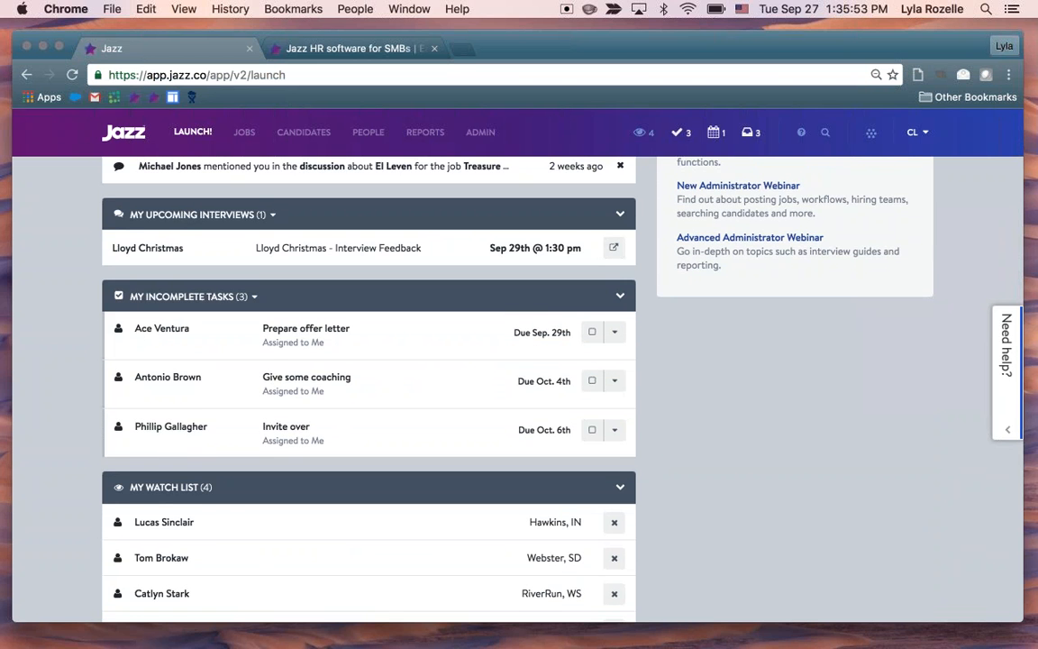
# Show All Incomplete Tasks in the Launch Page's task section, and return it to My Incomplete Tasks
pyautogui.scroll(-1, 519, 387)
pyautogui.scroll(-2, 239, 202)
pyautogui.click(247, 215)
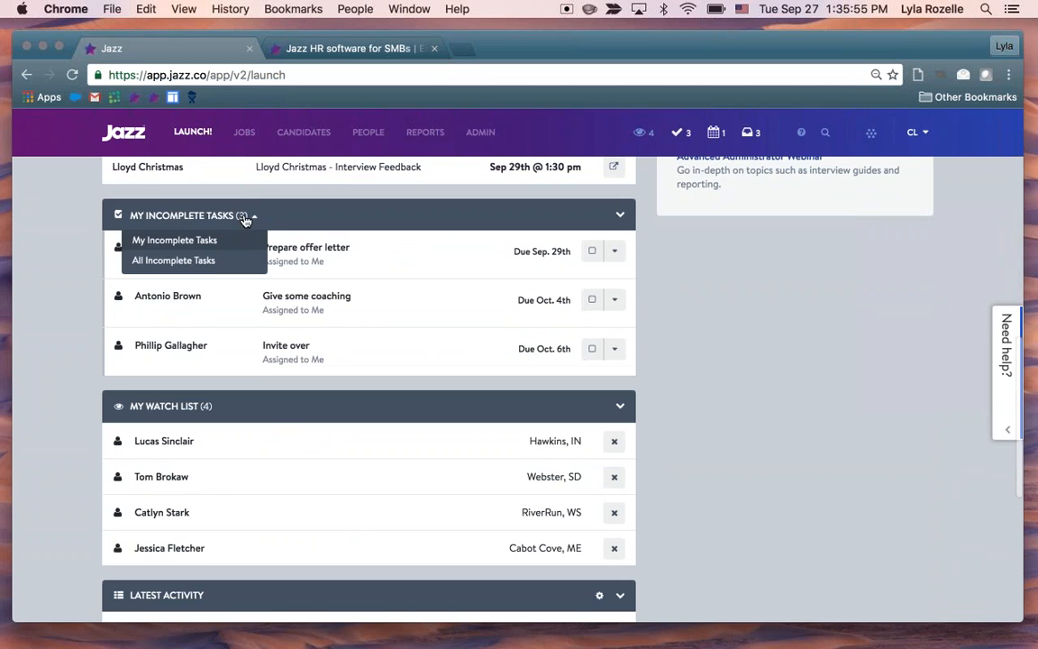
pyautogui.click(236, 263)
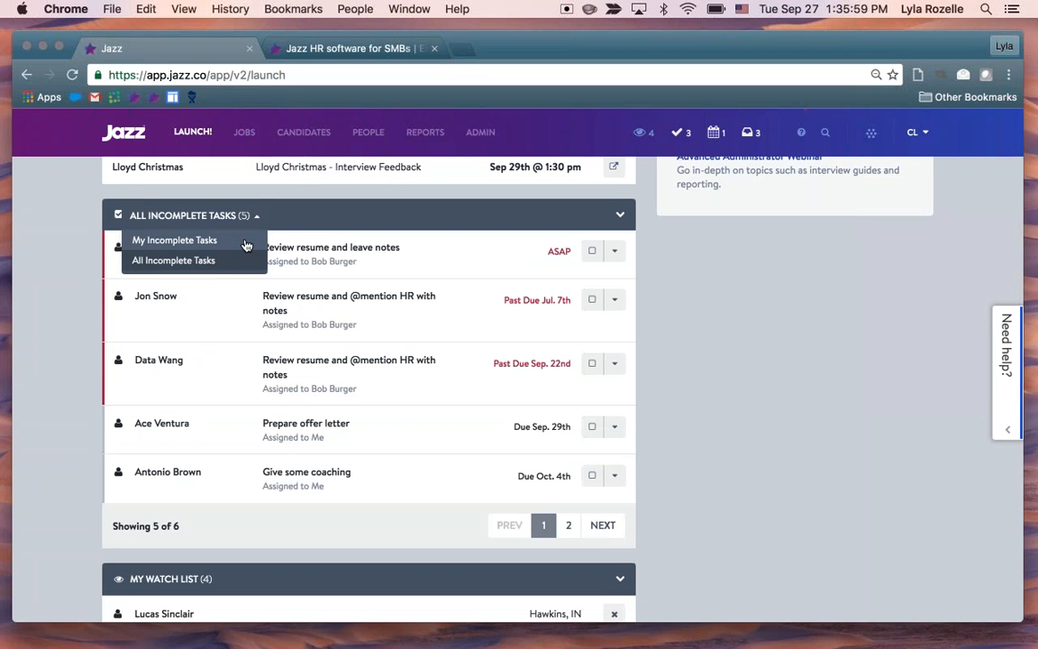
pyautogui.click(246, 242)
pyautogui.click(711, 405)
# Review the watch list and Latest Activity on the Launch Page, and display the activity filter options
pyautogui.scroll(-2, 711, 405)
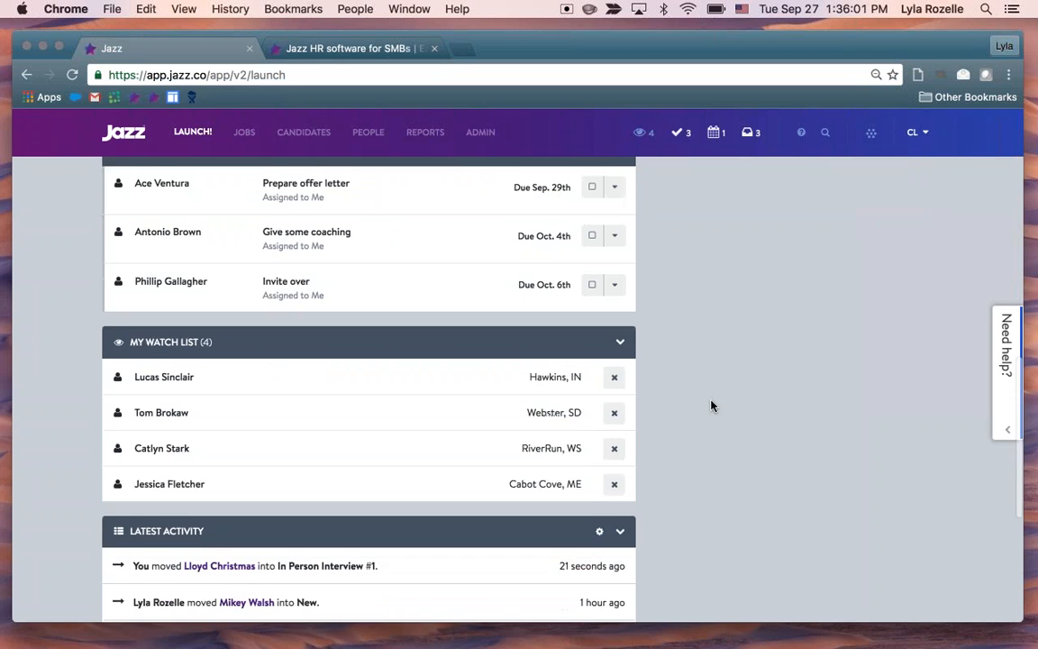
pyautogui.scroll(-1, 711, 406)
pyautogui.scroll(-2, 711, 405)
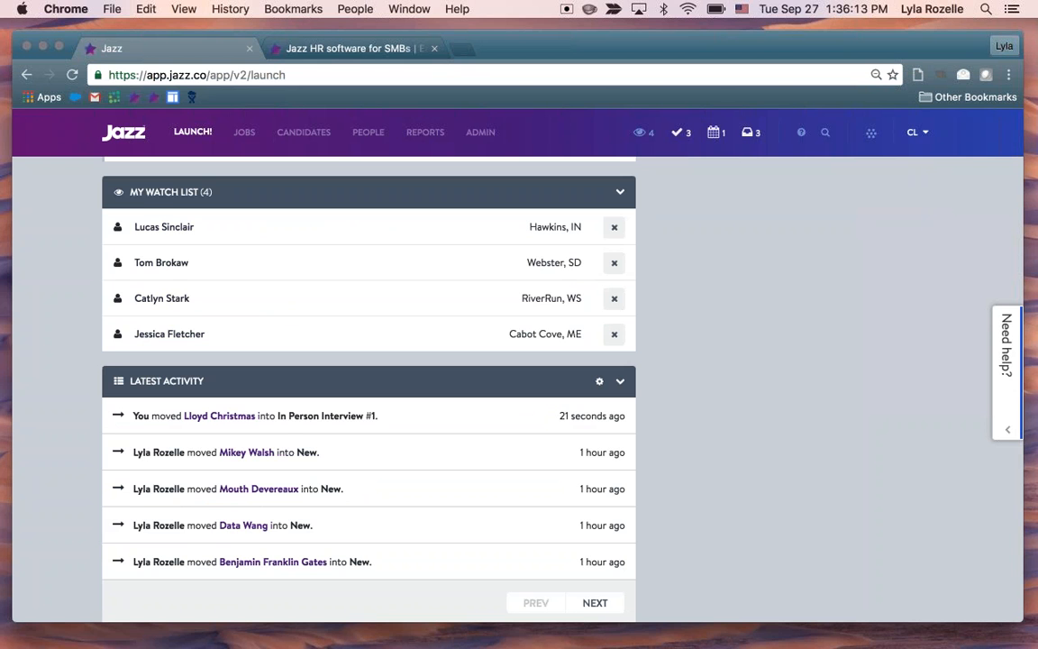
pyautogui.scroll(2, 672, 366)
pyautogui.click(600, 435)
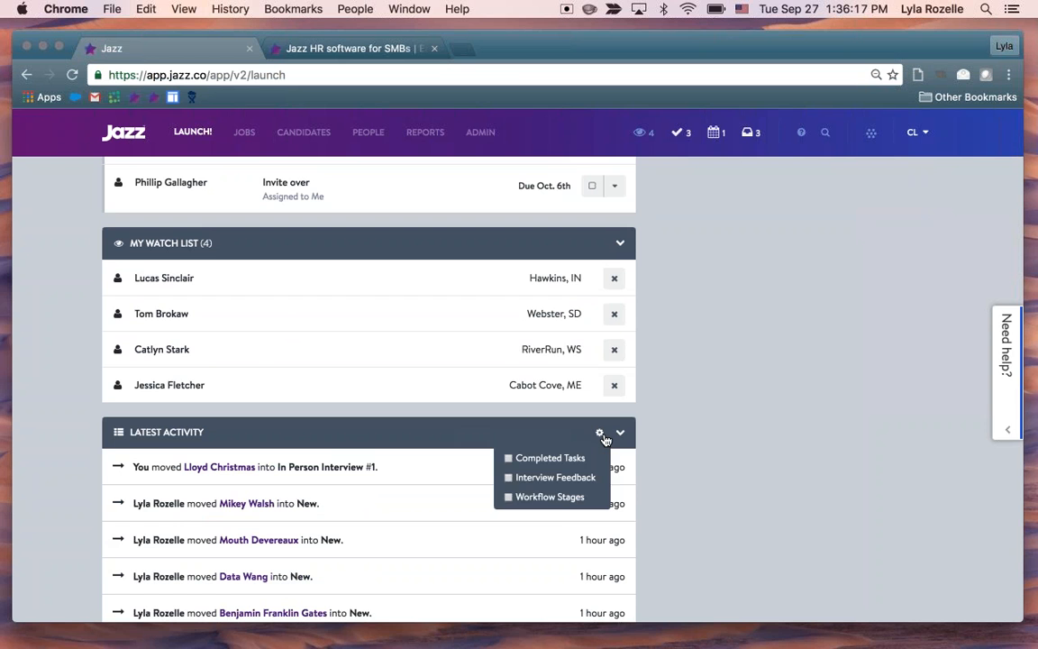
# Open the New User Webinar page from the Jazz Training Schedule, review the live training sessions, and close the page
pyautogui.scroll(5, 682, 471)
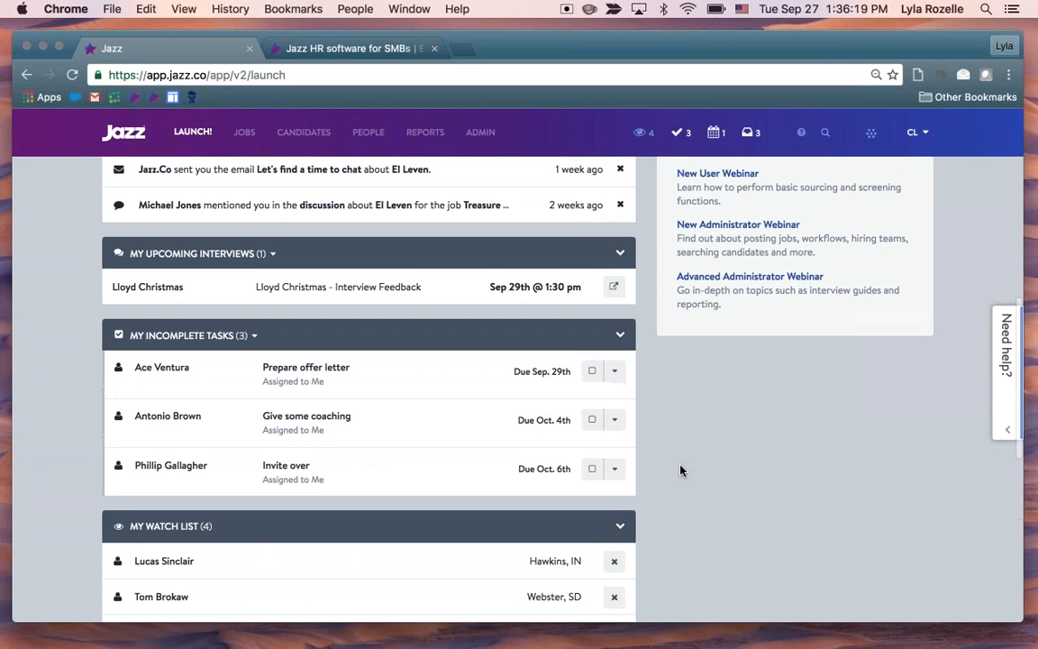
pyautogui.scroll(4, 682, 469)
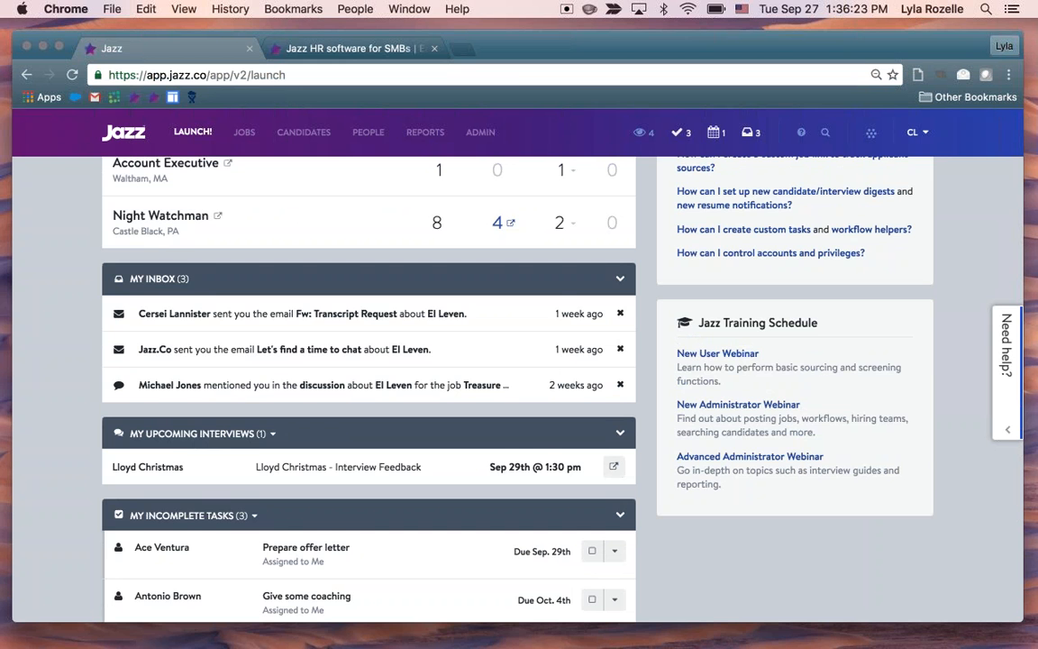
pyautogui.scroll(4, 655, 439)
pyautogui.scroll(-1, 655, 439)
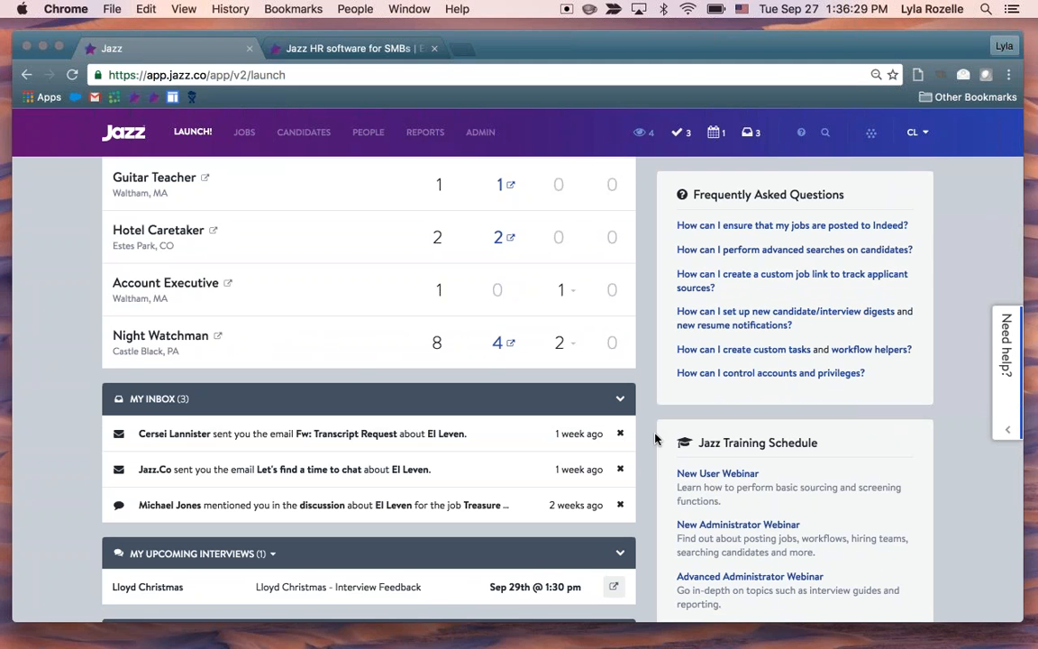
pyautogui.scroll(-3, 655, 438)
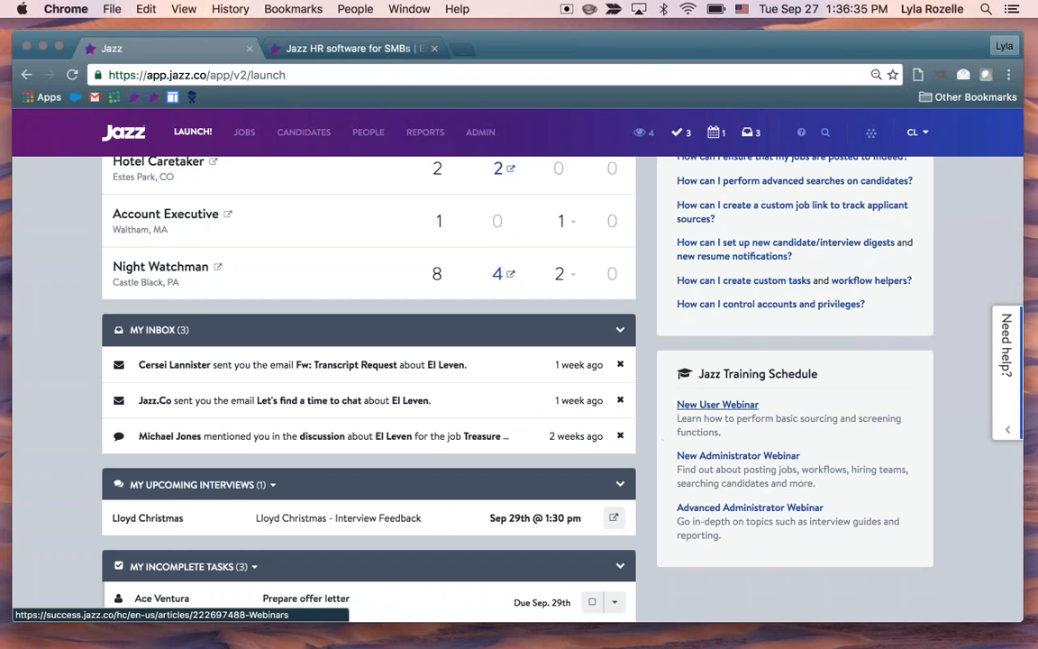
pyautogui.click(718, 404)
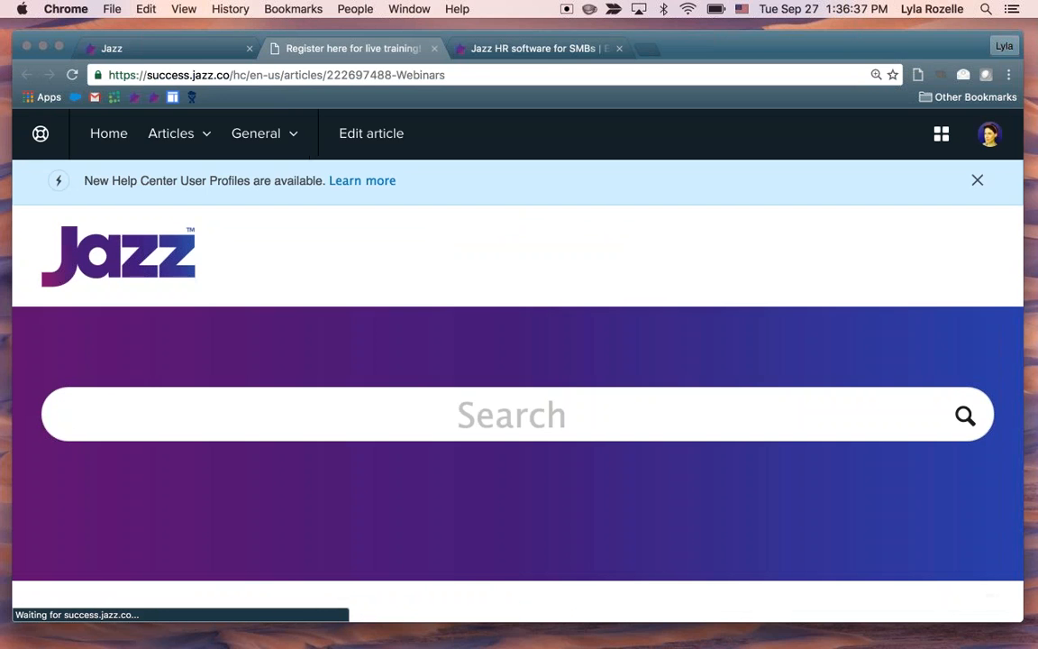
pyautogui.scroll(-5, 717, 405)
pyautogui.scroll(-5, 519, 388)
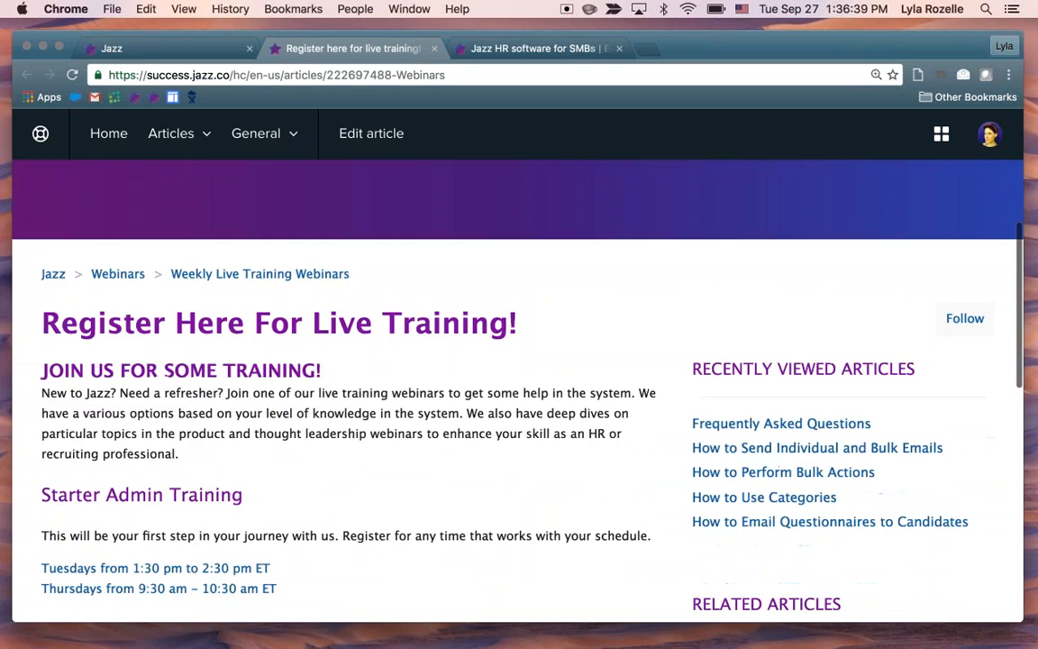
pyautogui.scroll(-3, 519, 387)
pyautogui.scroll(-10, 519, 387)
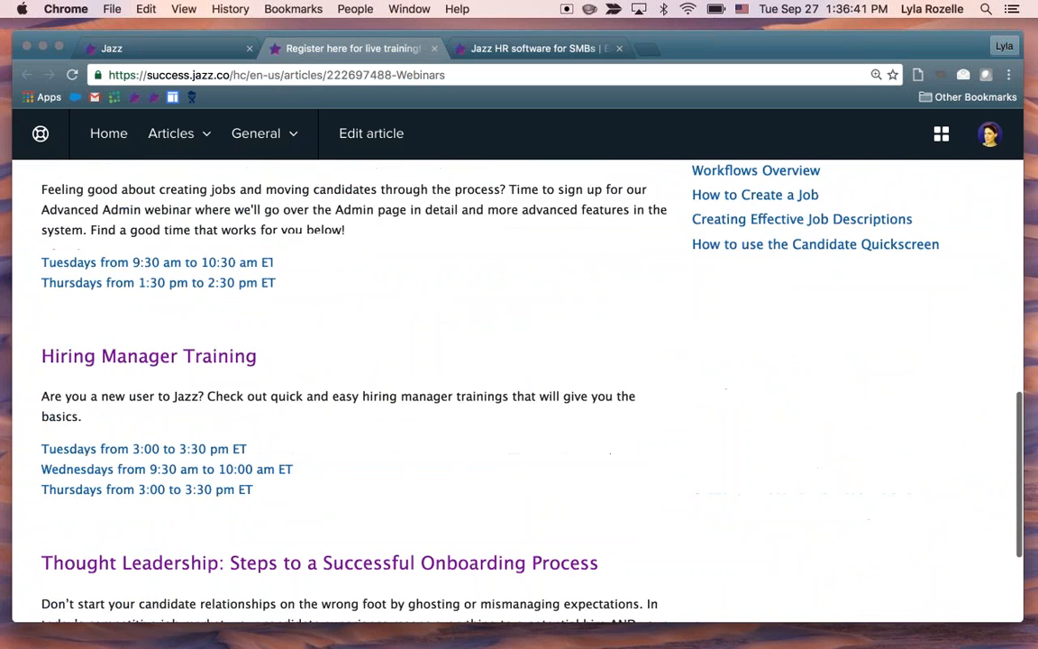
pyautogui.click(433, 48)
# Search the "Need help?" widget for "email"
pyautogui.scroll(3, 958, 373)
pyautogui.scroll(2, 958, 373)
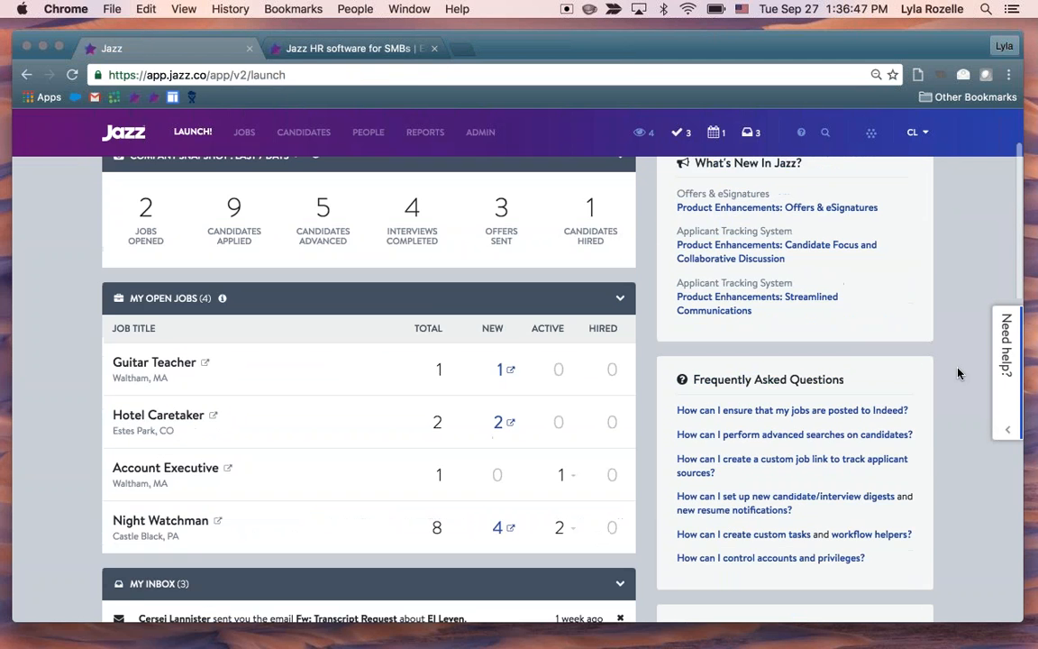
pyautogui.scroll(-10, 983, 375)
pyautogui.click(1004, 377)
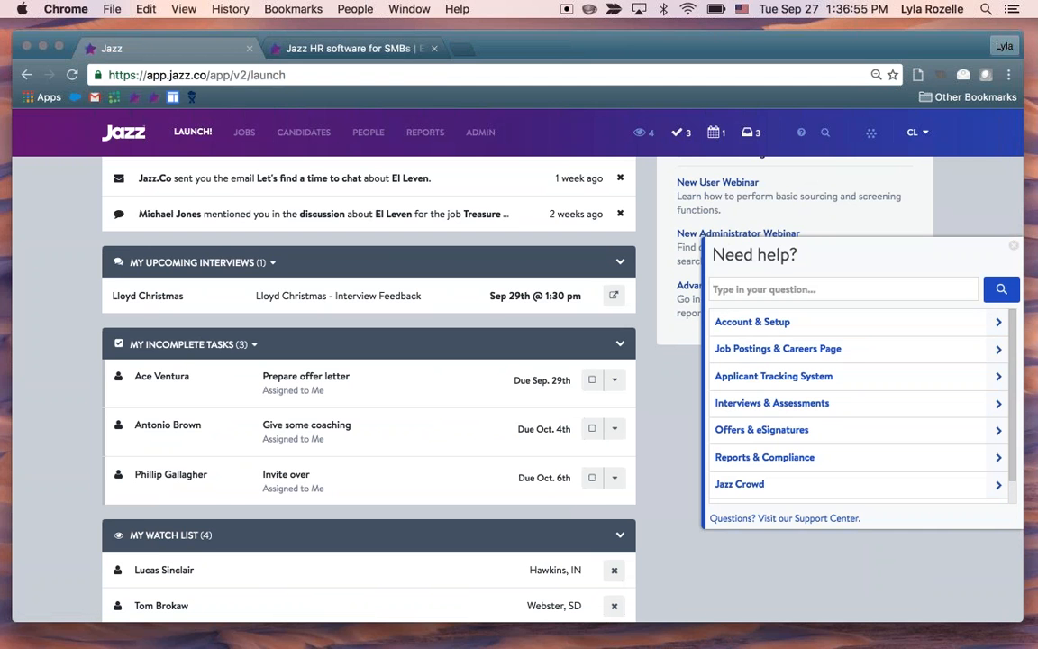
pyautogui.write('email')
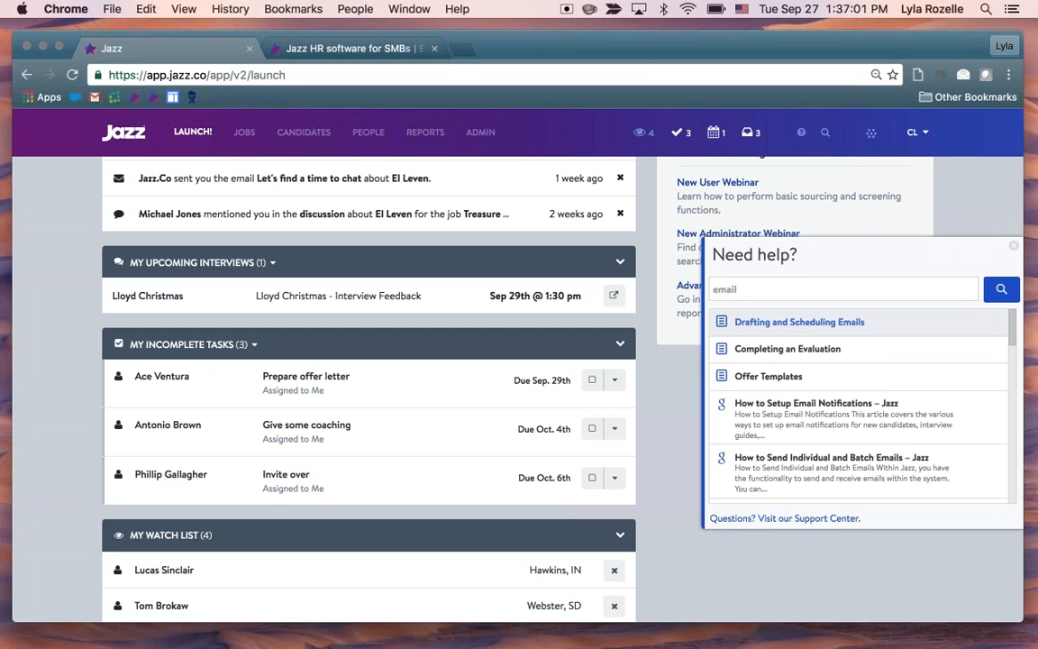
# Open the Drafting and Scheduling Emails help article, skim through it, and close it
pyautogui.click(799, 322)
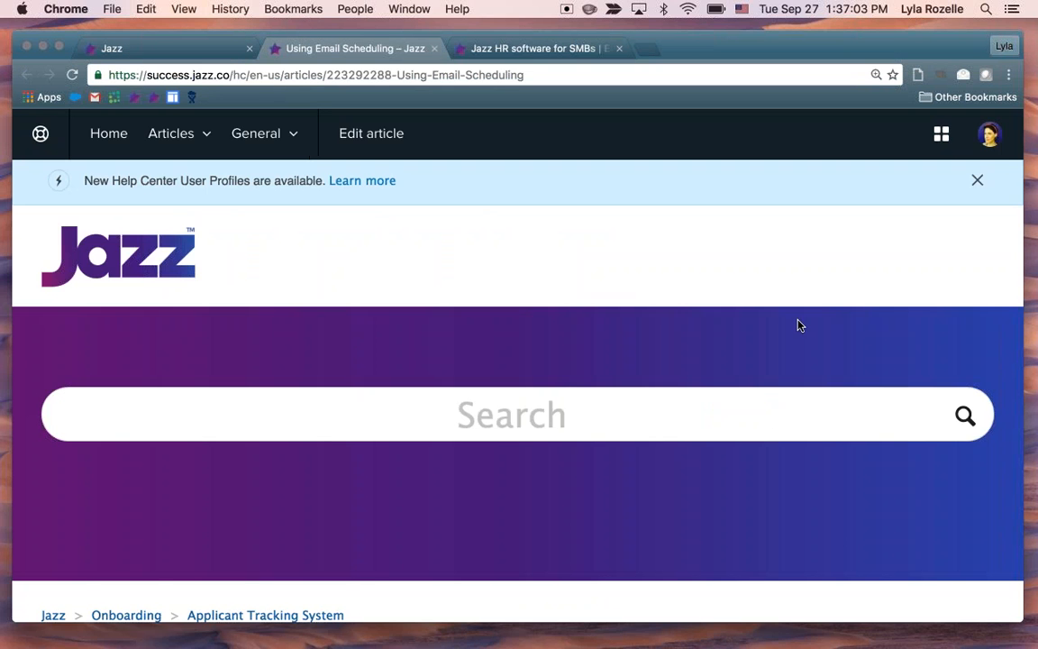
pyautogui.scroll(-7, 521, 386)
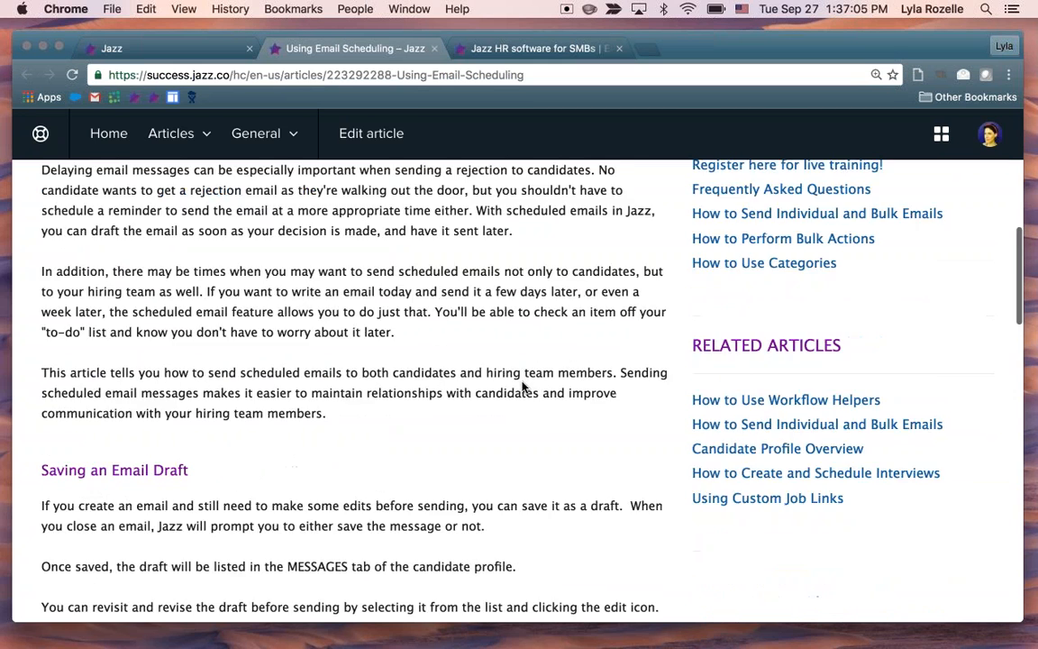
pyautogui.scroll(-10, 521, 385)
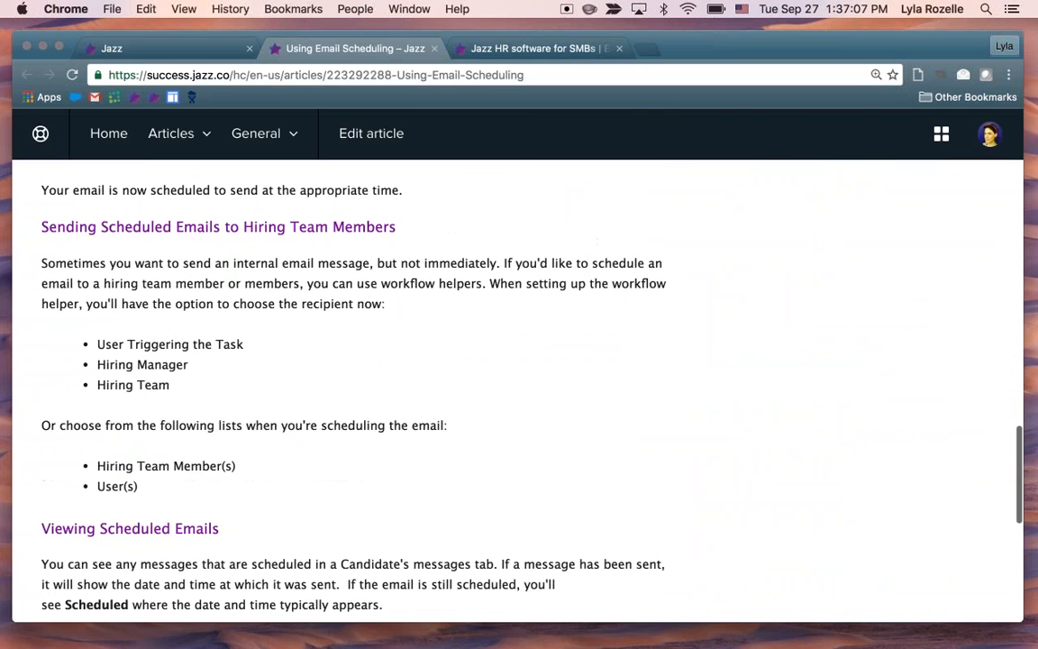
pyautogui.press('super+w')
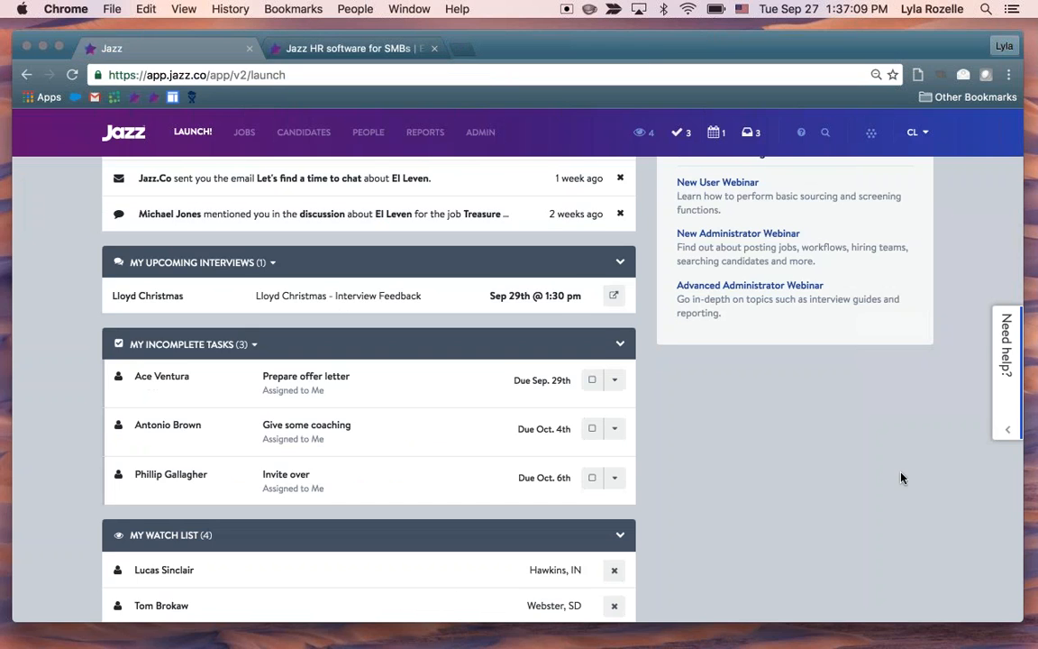
# Open the support ticket form from the "Need help?" widget, and close it without submitting anything
pyautogui.scroll(5, 901, 477)
pyautogui.scroll(5, 968, 422)
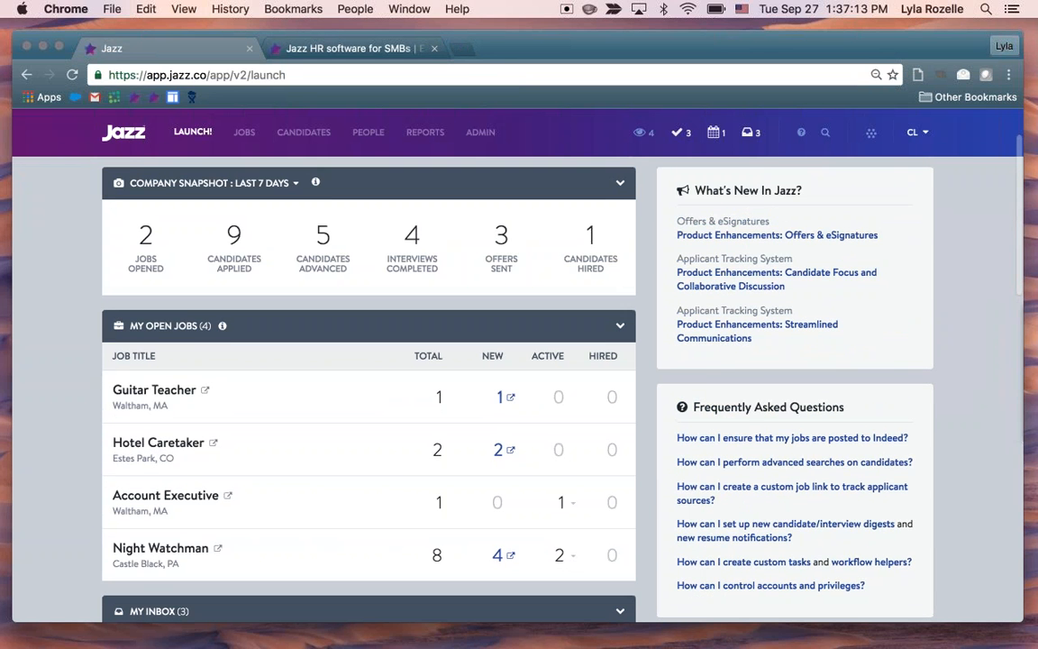
pyautogui.click(1007, 379)
pyautogui.scroll(-3, 904, 435)
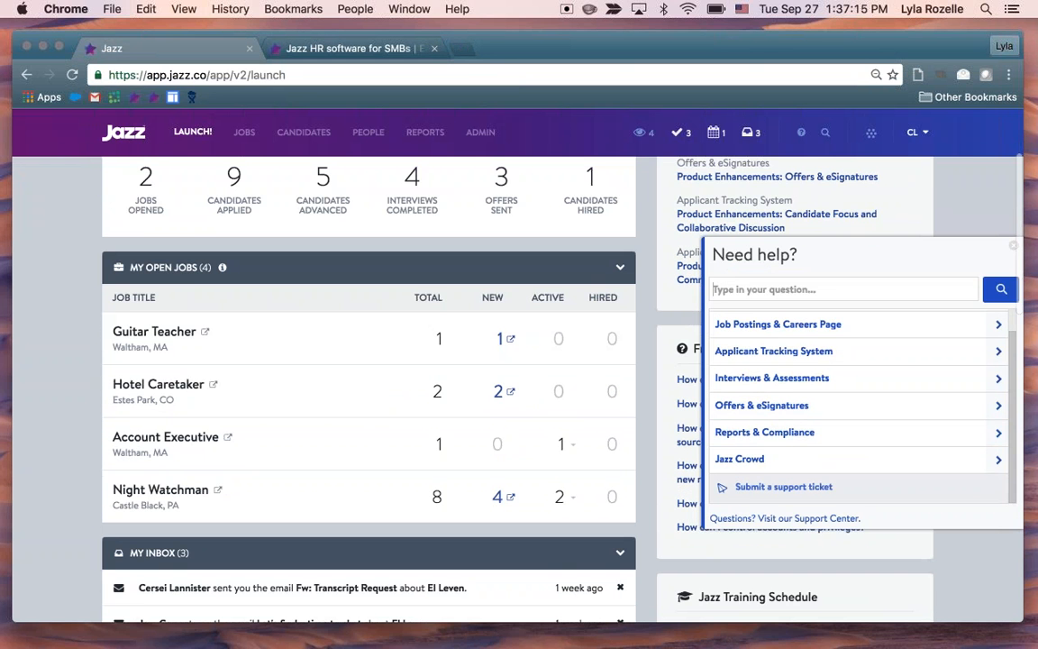
pyautogui.click(765, 488)
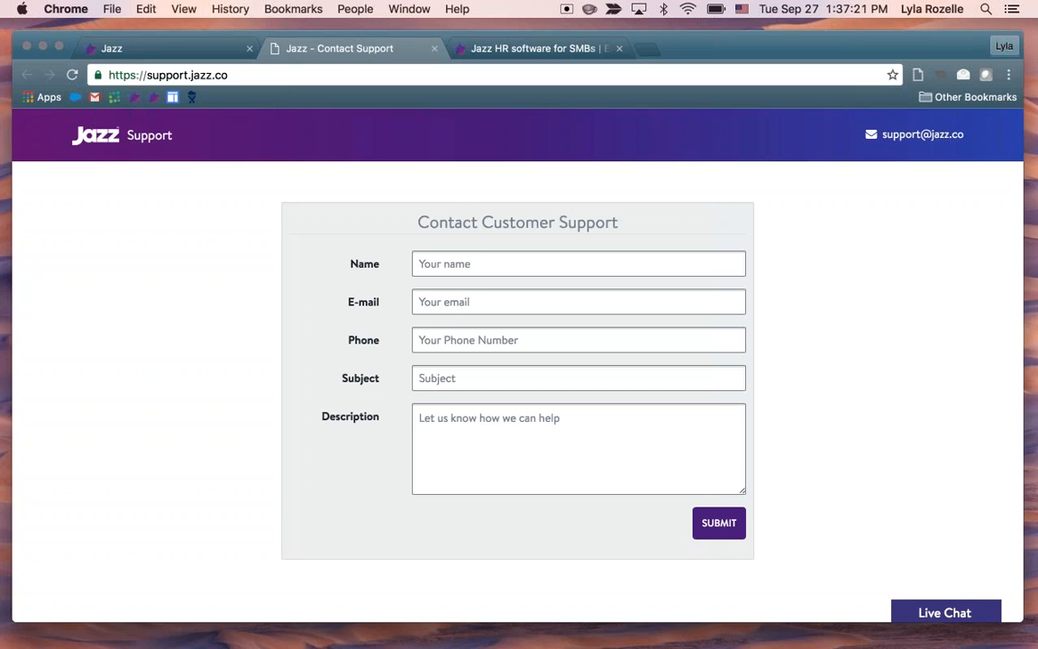
pyautogui.click(434, 50)
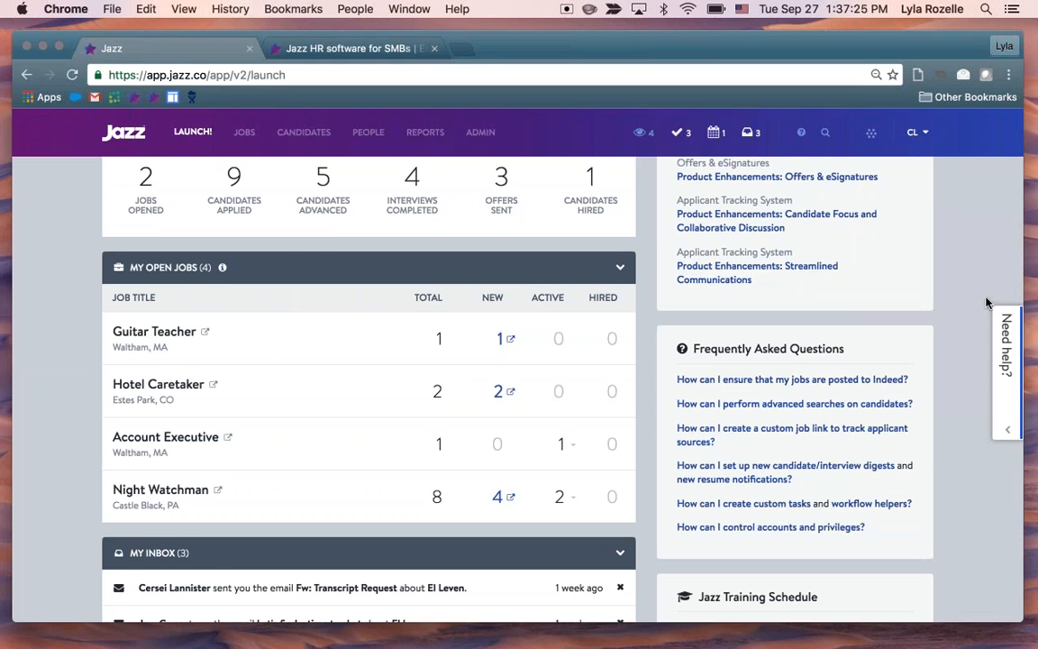
# Open the Administrative Settings and review the list of Hiring Workflows templates
pyautogui.scroll(3, 987, 302)
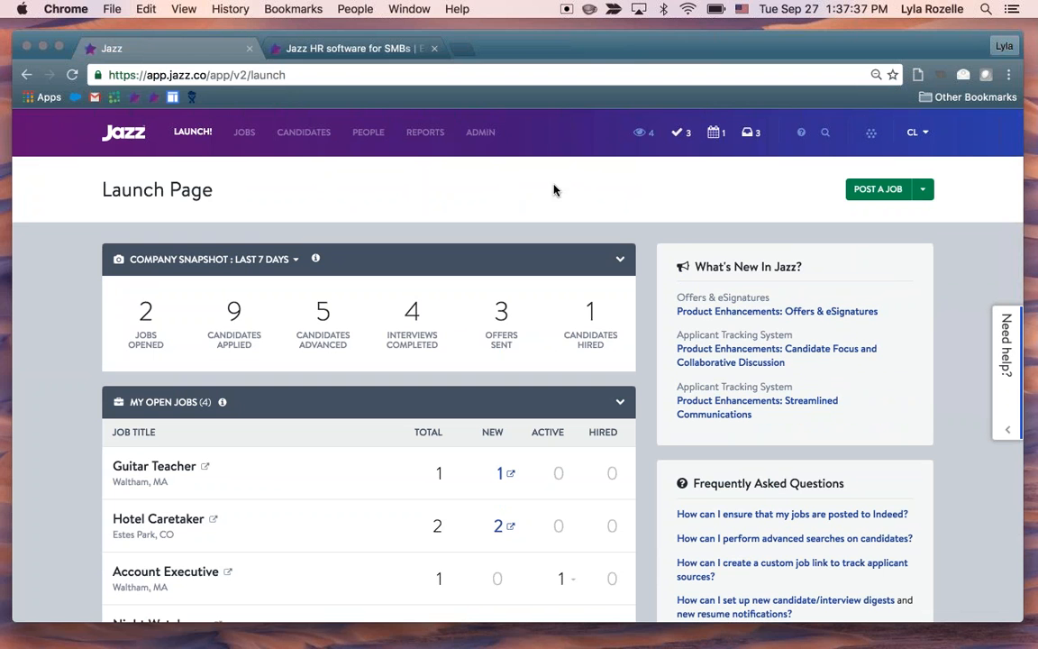
pyautogui.click(494, 152)
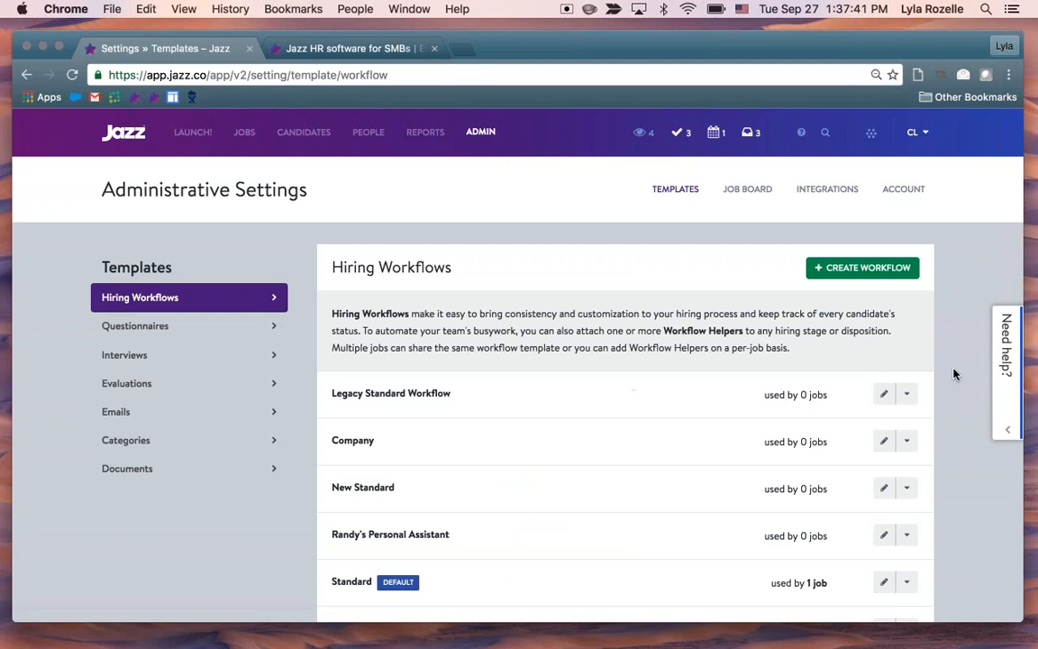
pyautogui.scroll(-2, 892, 365)
pyautogui.scroll(-1, 962, 354)
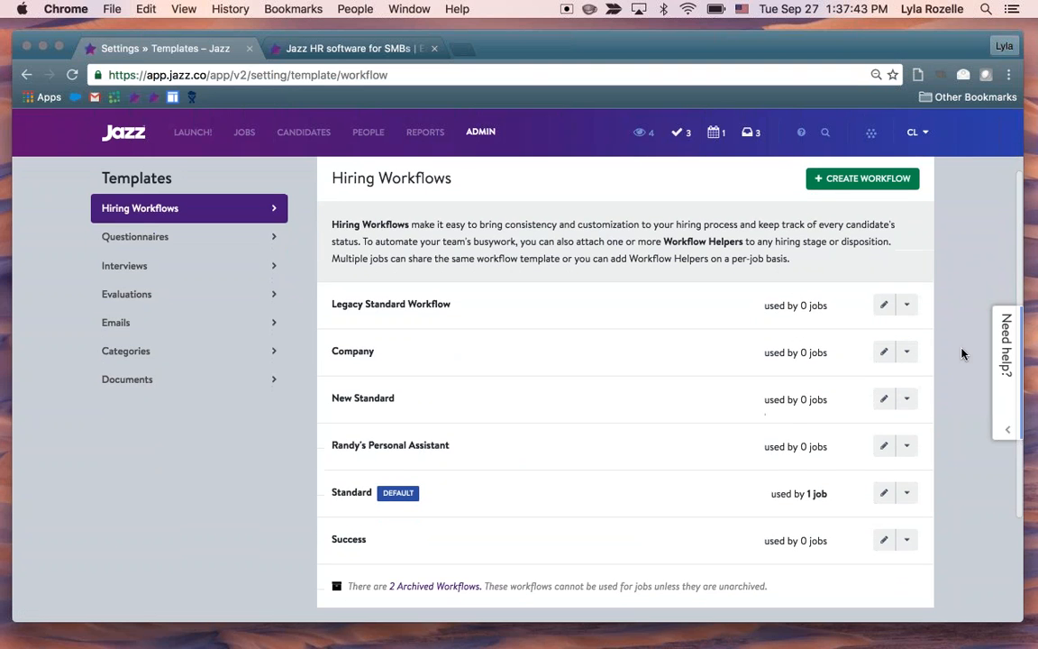
pyautogui.scroll(2, 961, 353)
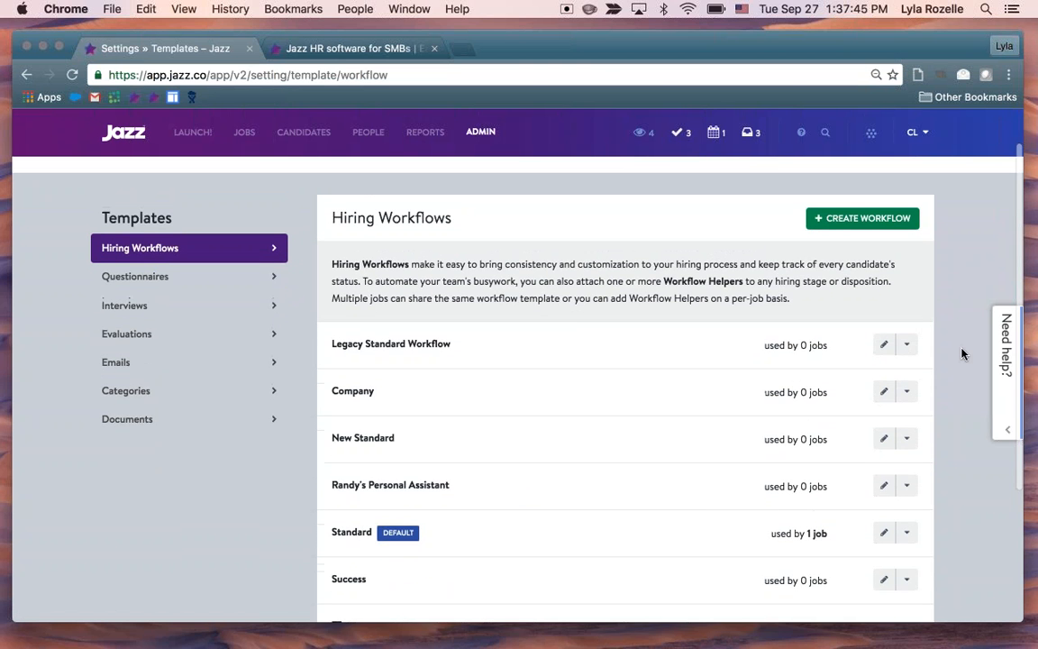
# Create a new hiring workflow template named Software Engineer
pyautogui.scroll(-1, 962, 353)
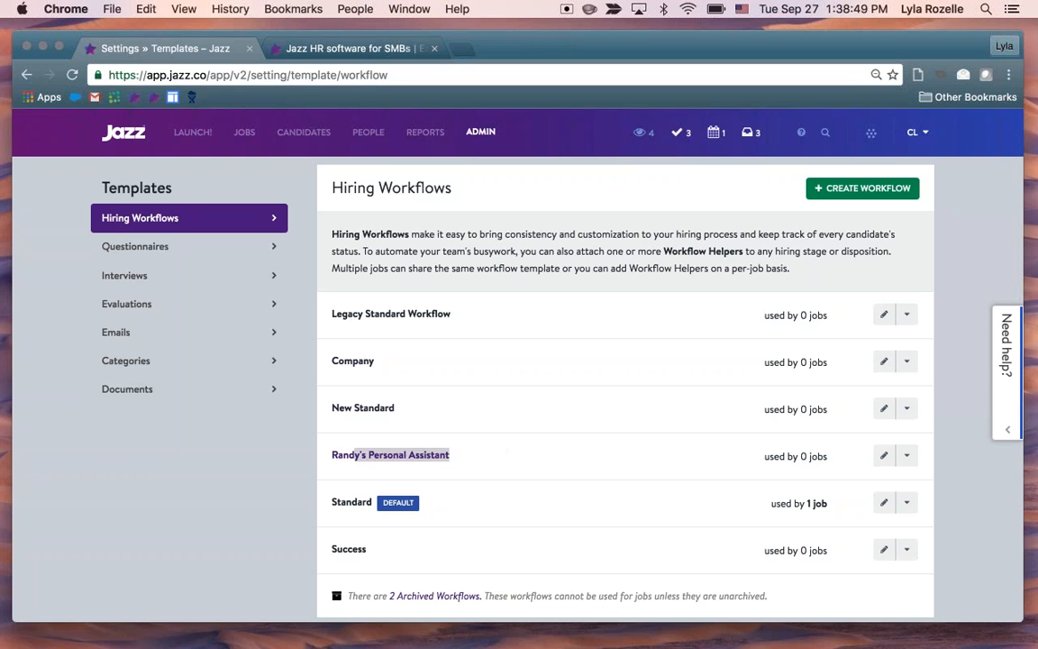
pyautogui.scroll(-1, 559, 461)
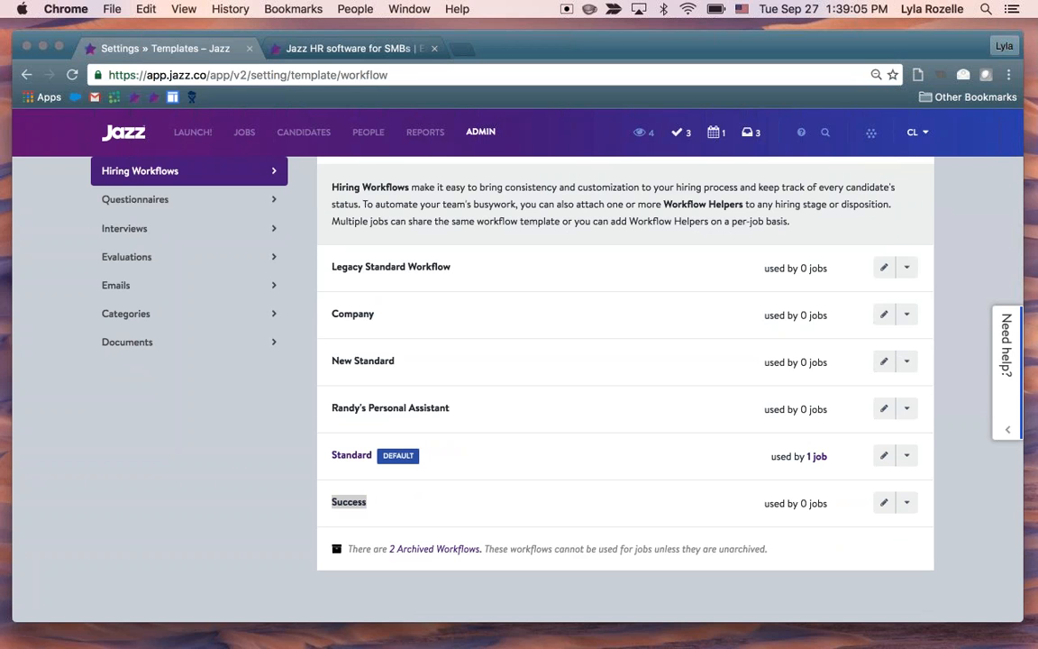
pyautogui.scroll(3, 625, 379)
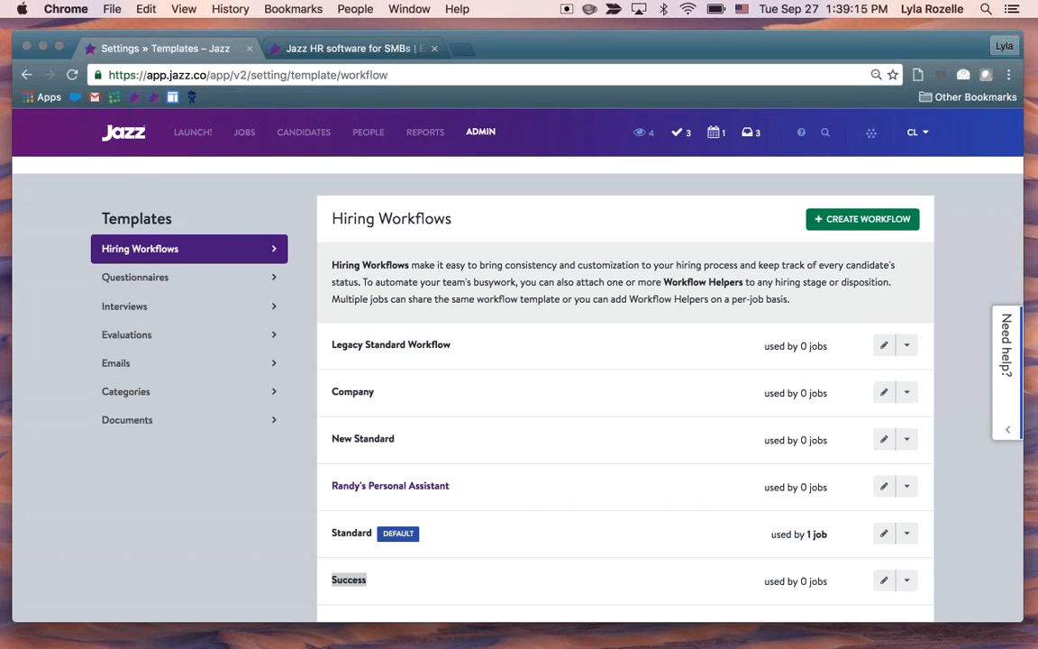
pyautogui.scroll(-1, 540, 487)
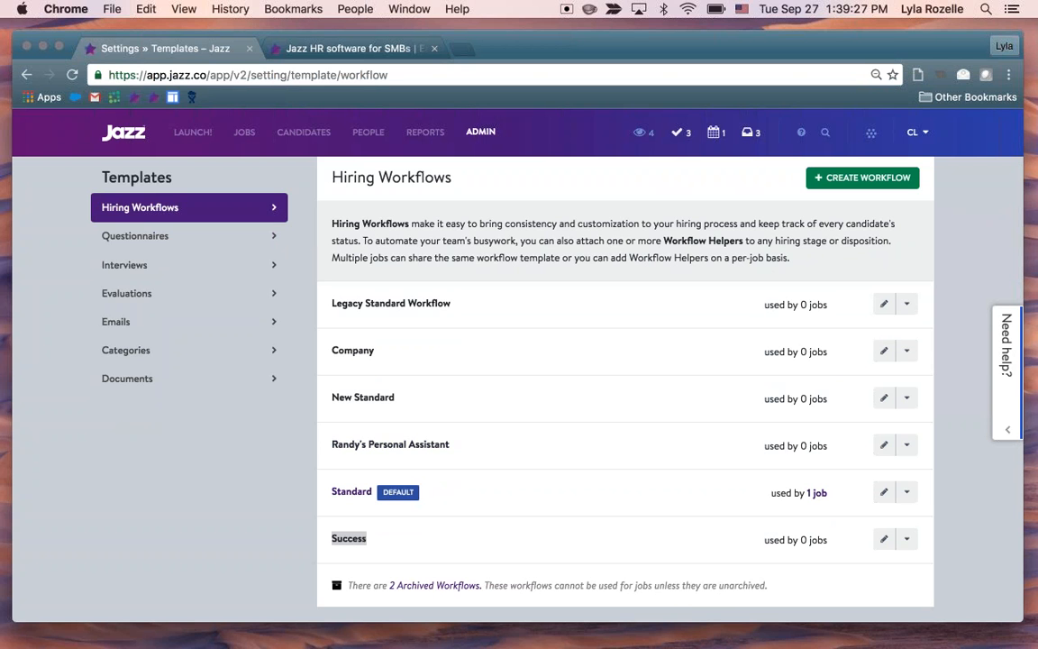
pyautogui.scroll(1, 625, 378)
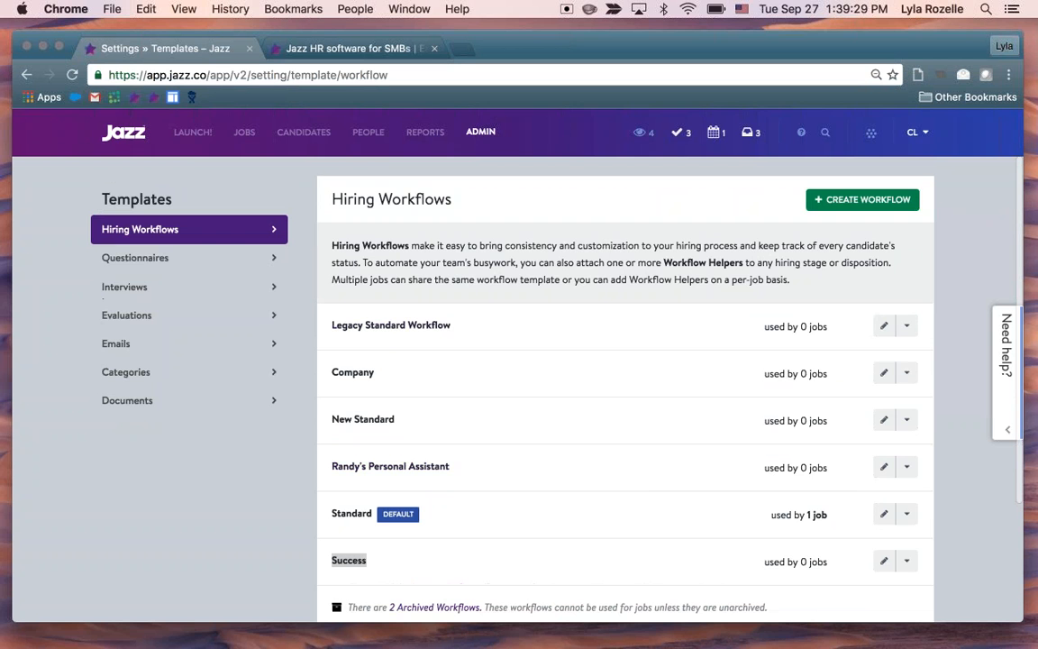
pyautogui.click(834, 200)
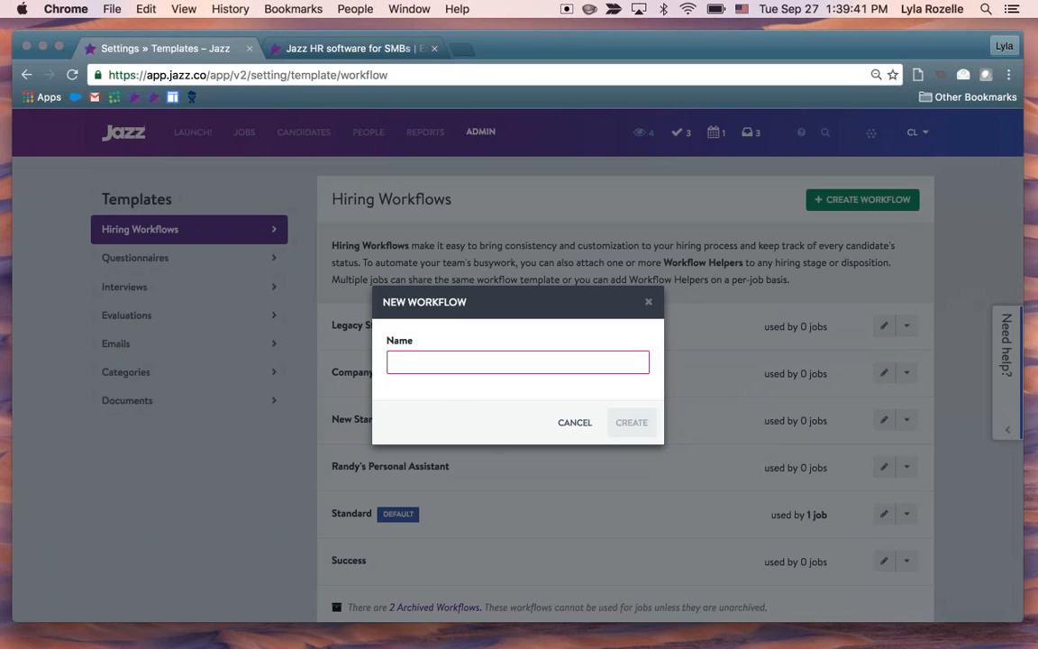
pyautogui.write('Soft')
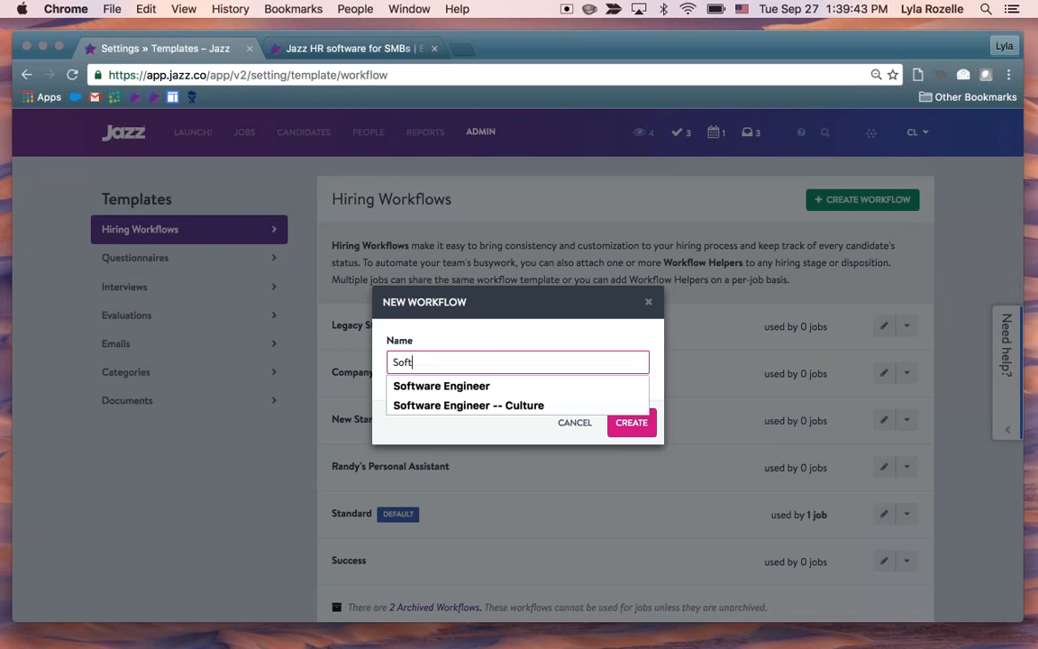
pyautogui.press('Down')
pyautogui.press('Return')
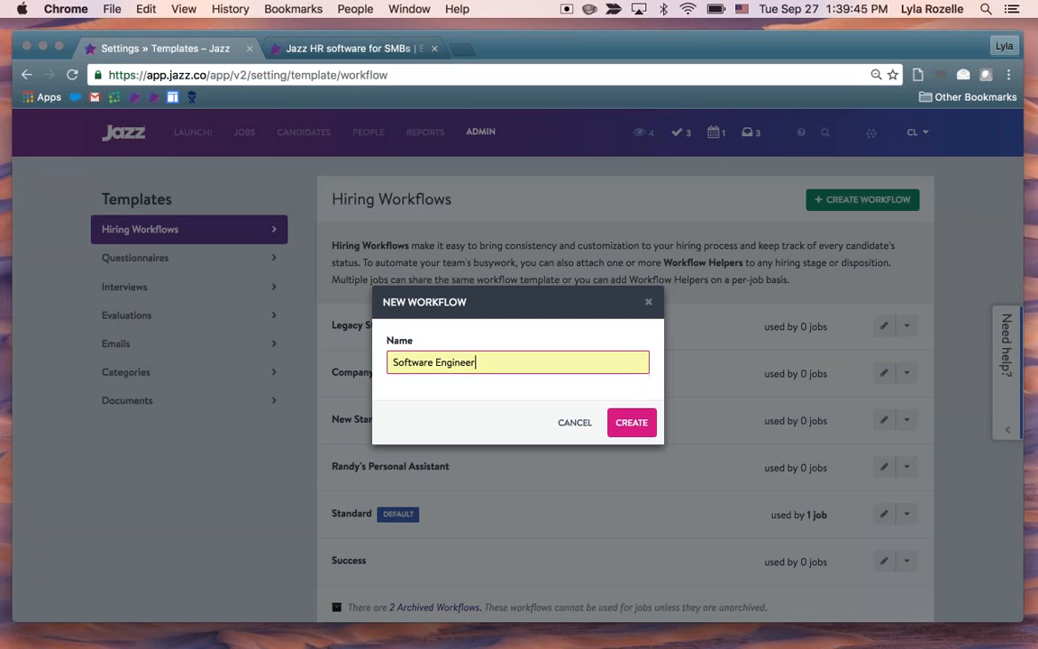
pyautogui.press('Return')
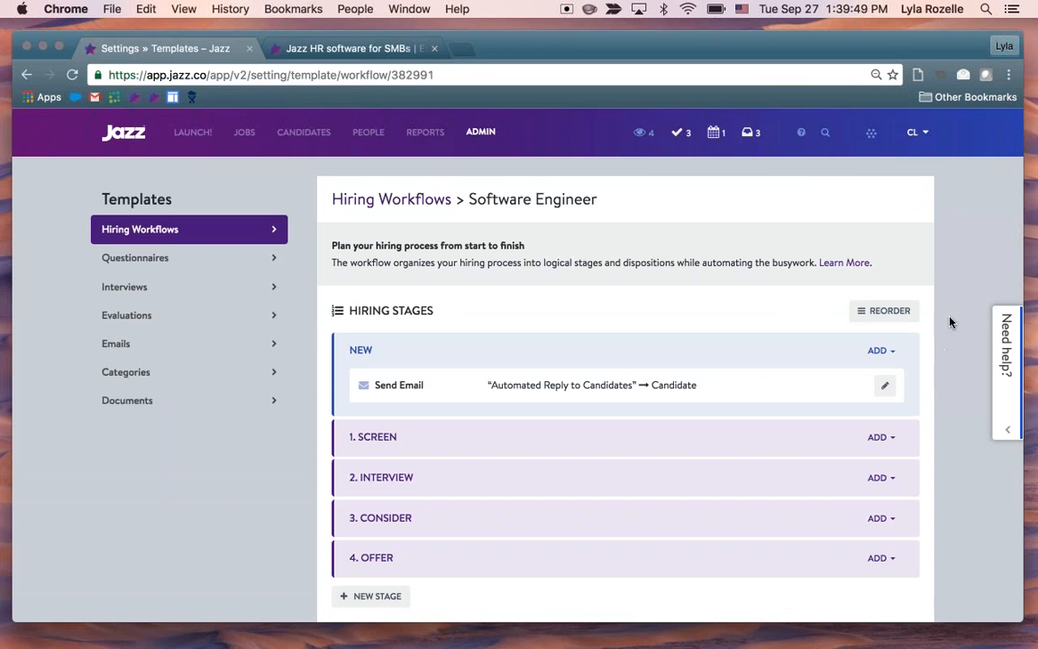
# Examine the Software Engineer workflow's hiring stages and its hired and not hired dispositions
pyautogui.scroll(-3, 958, 323)
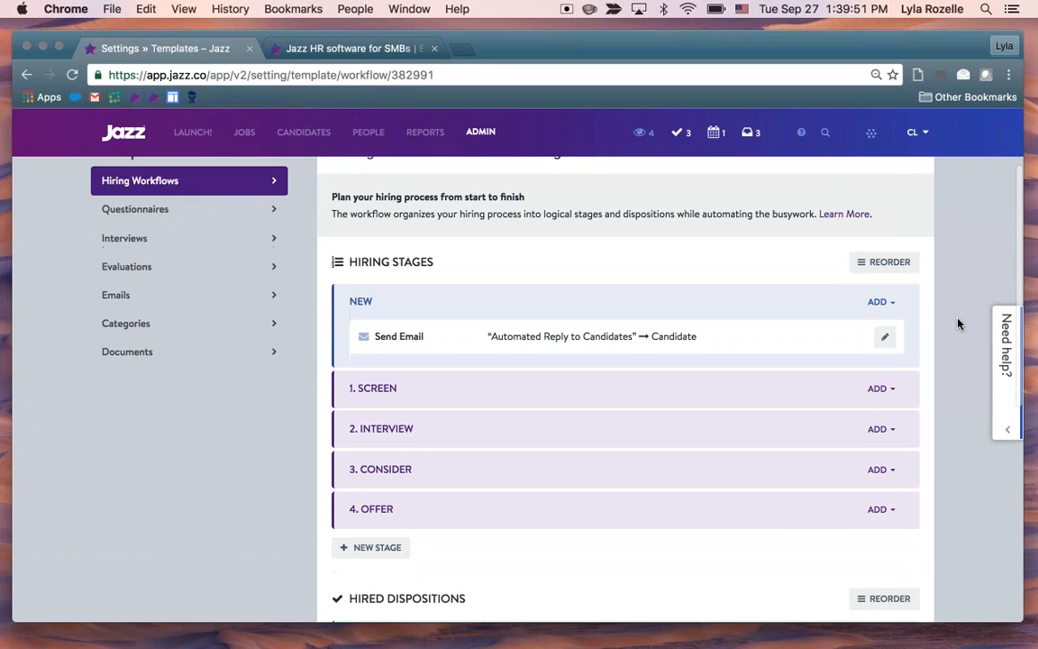
pyautogui.scroll(-5, 958, 324)
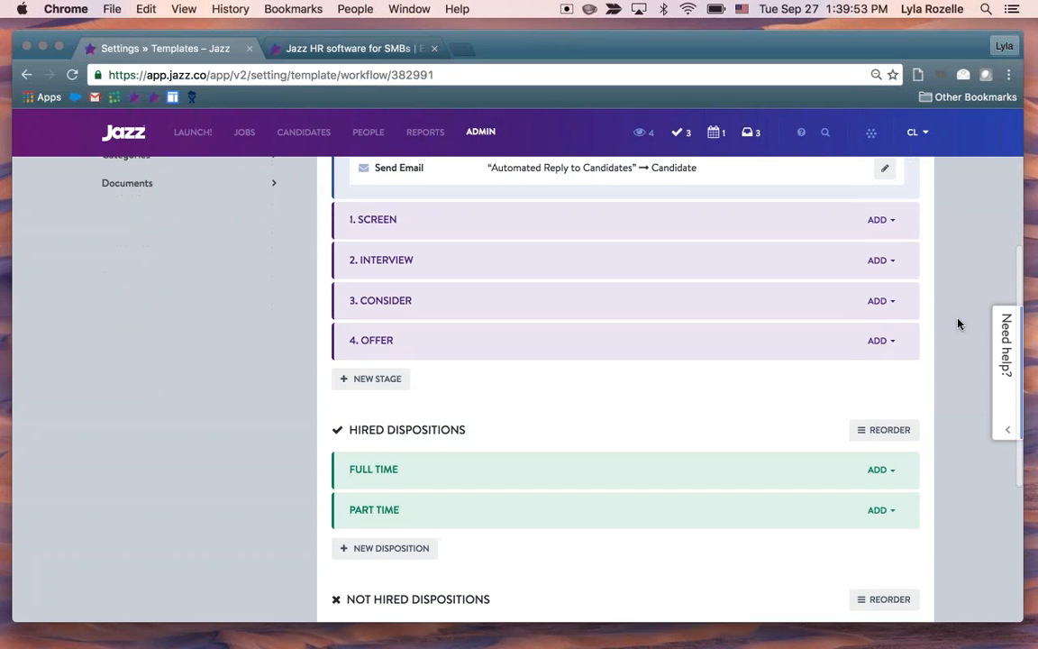
pyautogui.scroll(-5, 958, 324)
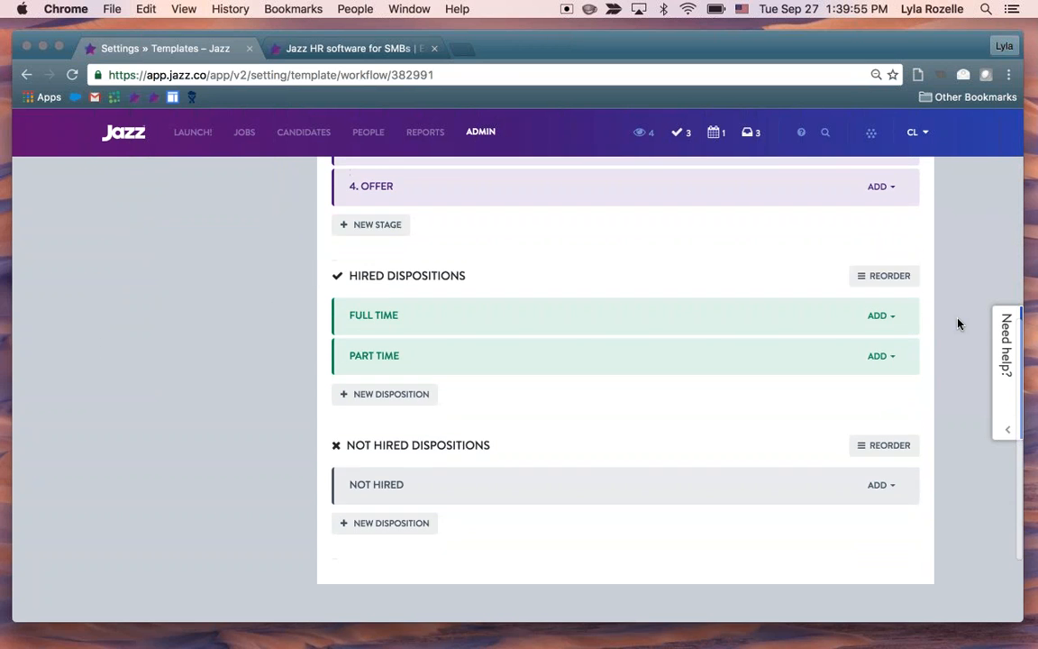
pyautogui.scroll(10, 957, 323)
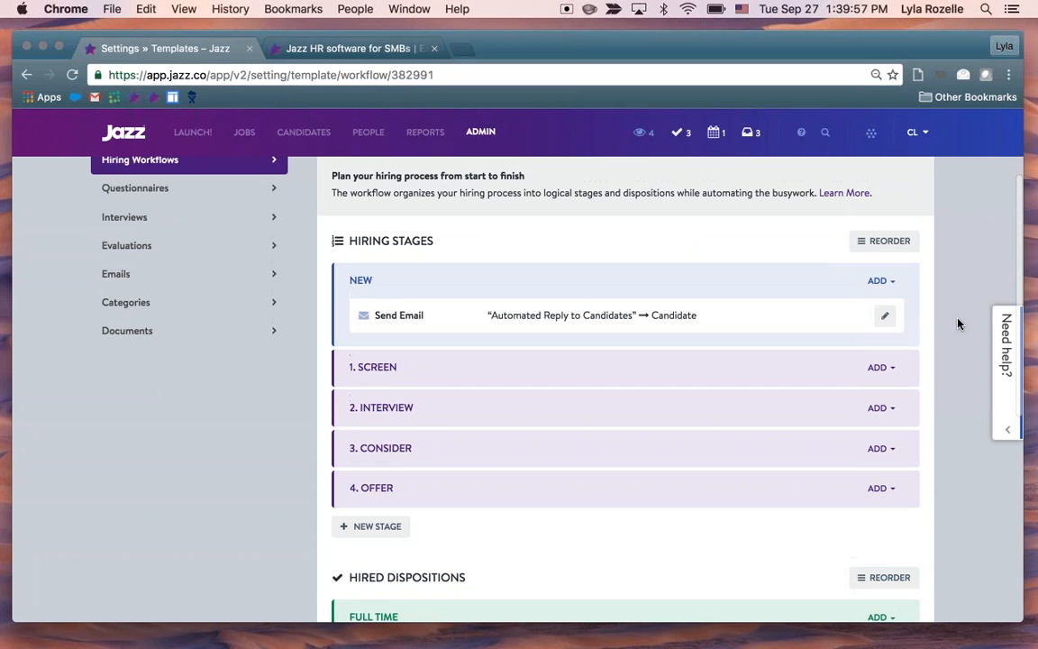
pyautogui.scroll(-1, 953, 281)
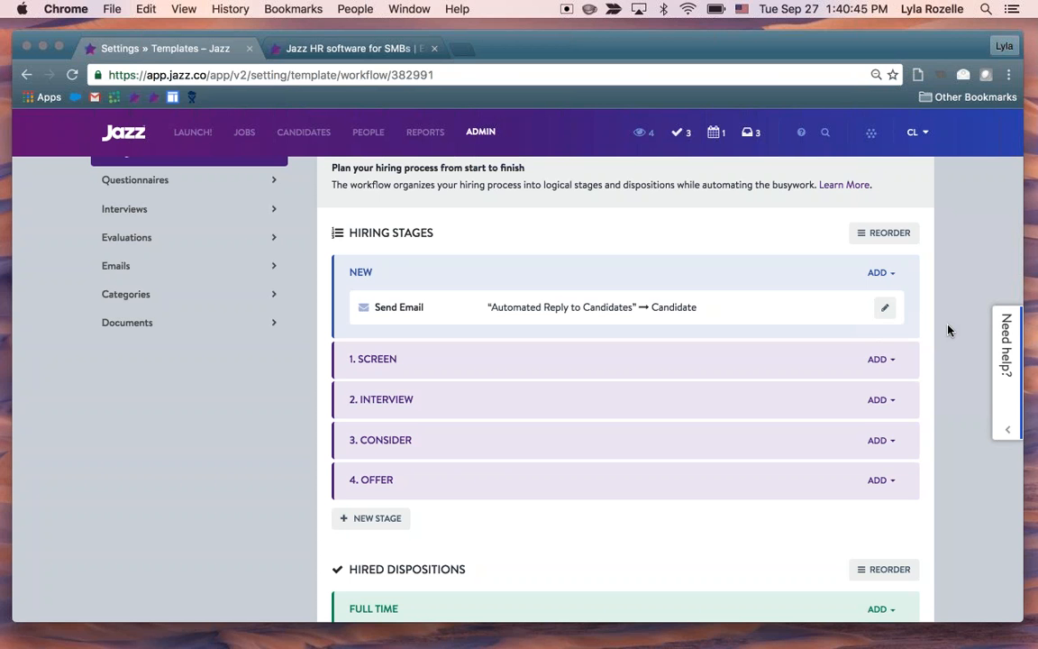
pyautogui.scroll(-1, 947, 330)
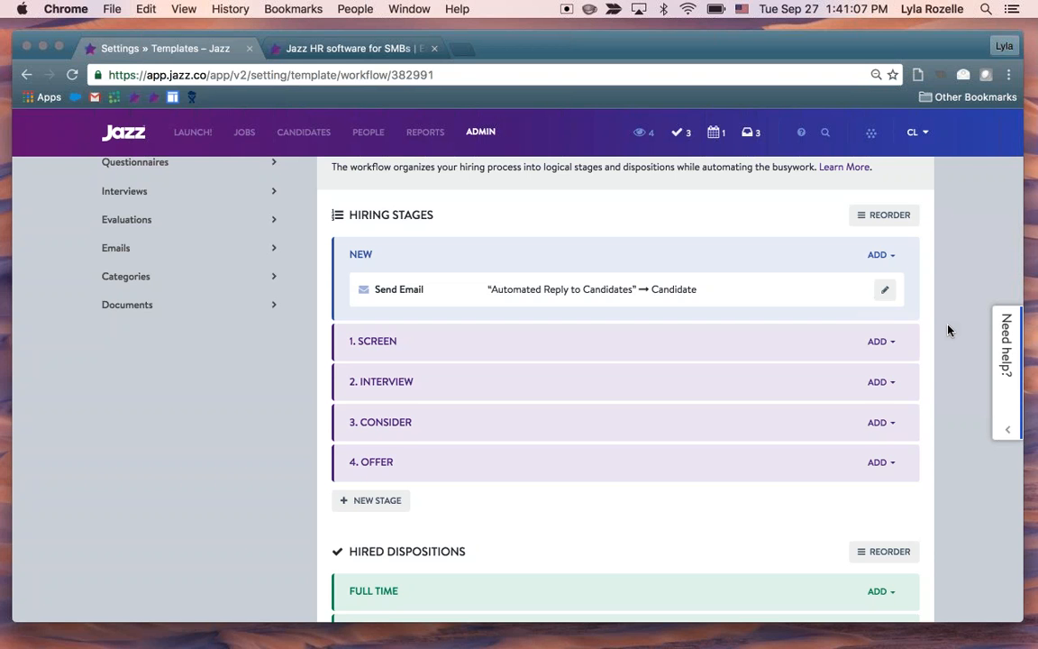
pyautogui.scroll(-2, 948, 331)
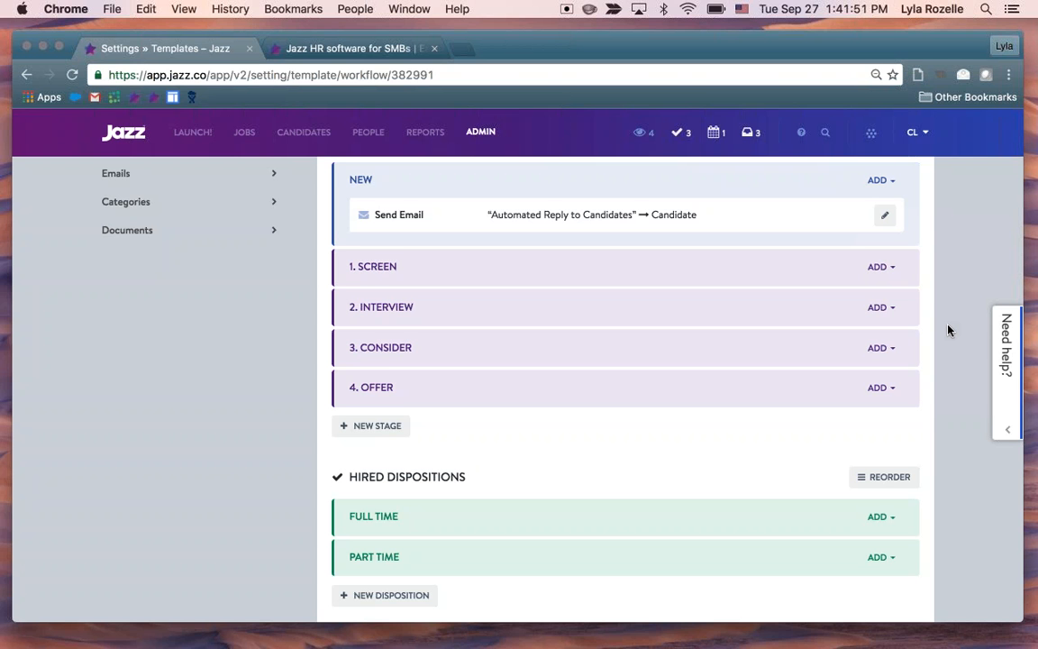
pyautogui.scroll(-1, 530, 479)
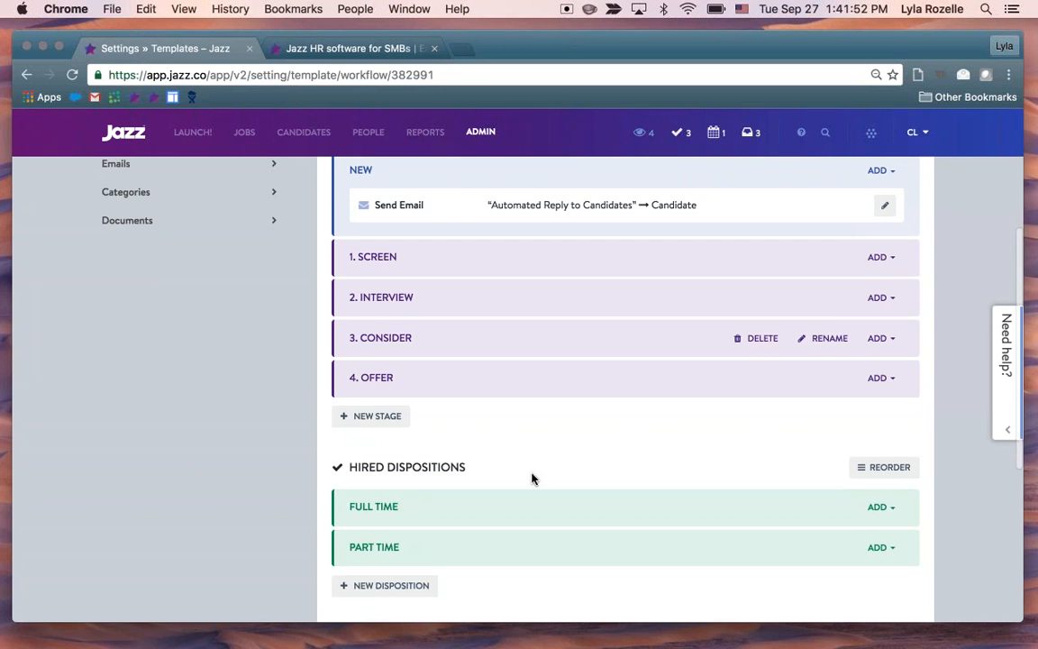
# Add two stages, Culture Fit Lunch and HackerRank Evaluation, to the end of the workflow's hiring stages
pyautogui.click(387, 416)
pyautogui.write('Cu')
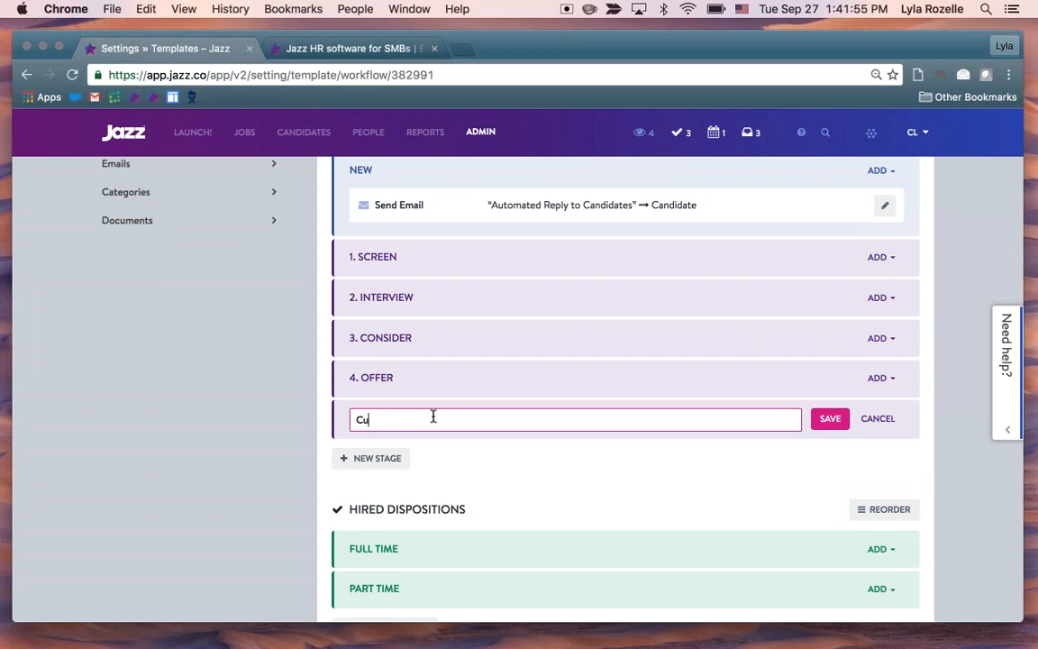
pyautogui.write('lture Fit Lunch')
pyautogui.press('Return')
pyautogui.click(399, 458)
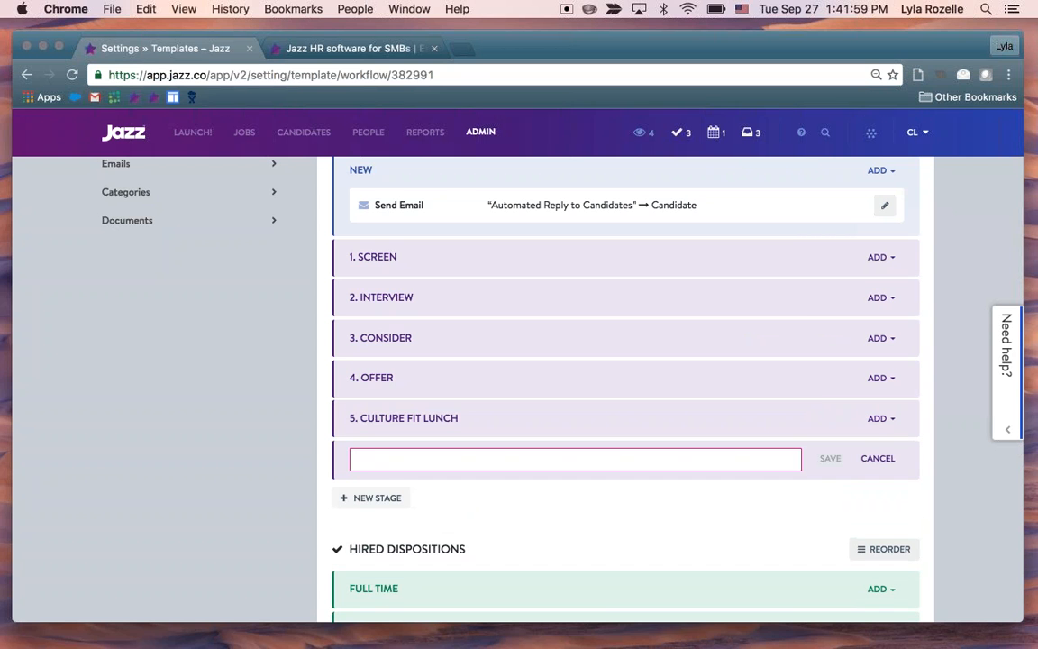
pyautogui.write('Hacker')
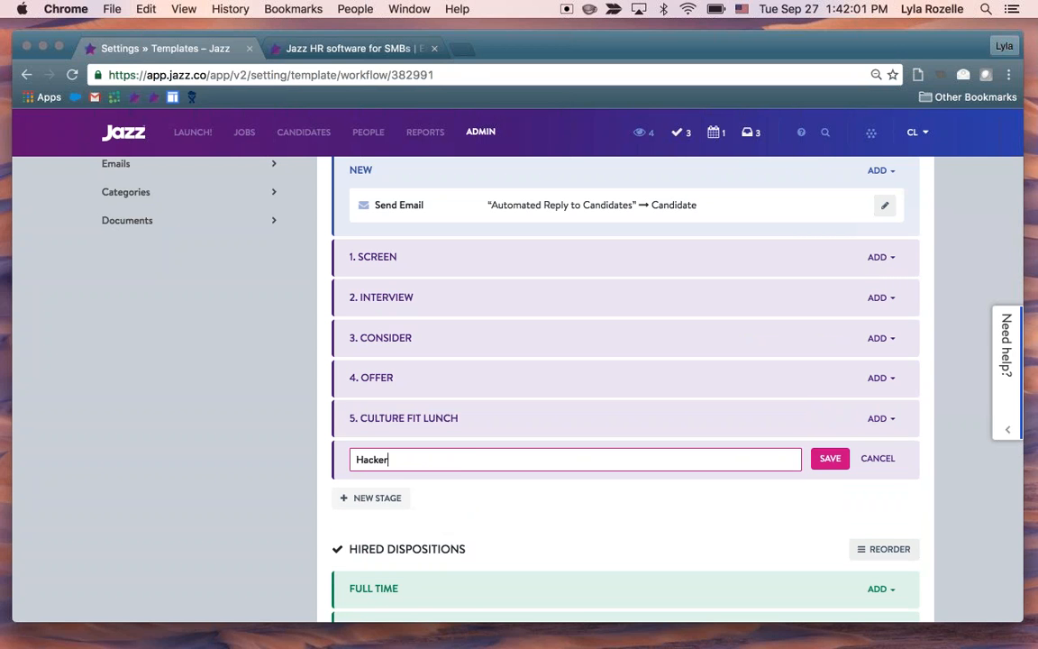
pyautogui.write('Rank Evaluation')
pyautogui.press('Return')
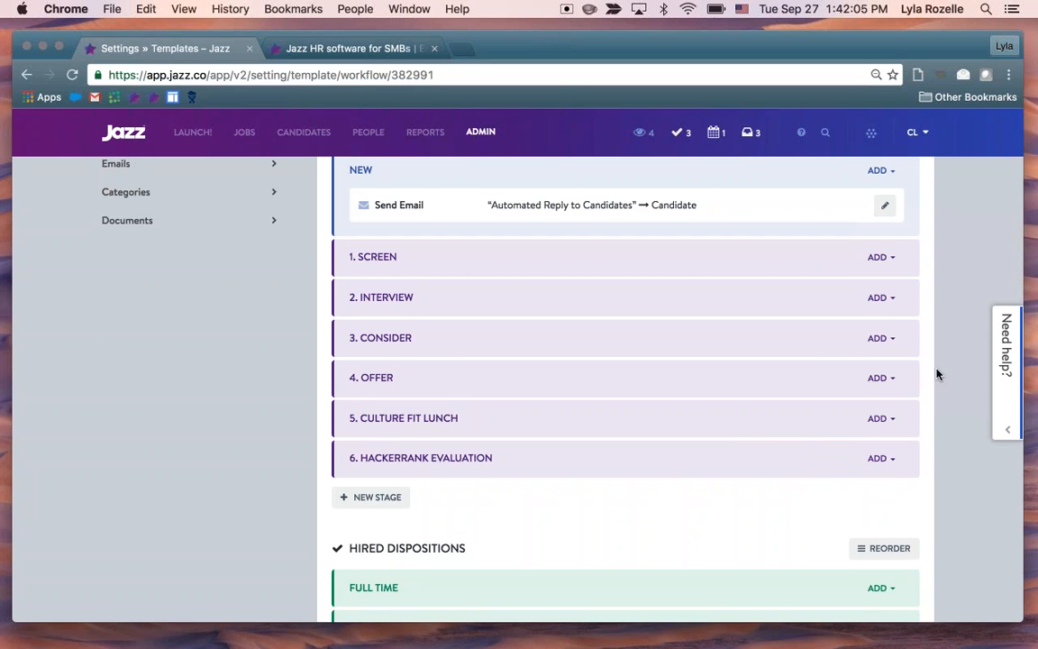
# Reorder the hiring stages so Culture Fit Lunch and HackerRank Evaluation come between Interview and Consider, and save the order
pyautogui.scroll(2, 941, 367)
pyautogui.click(890, 220)
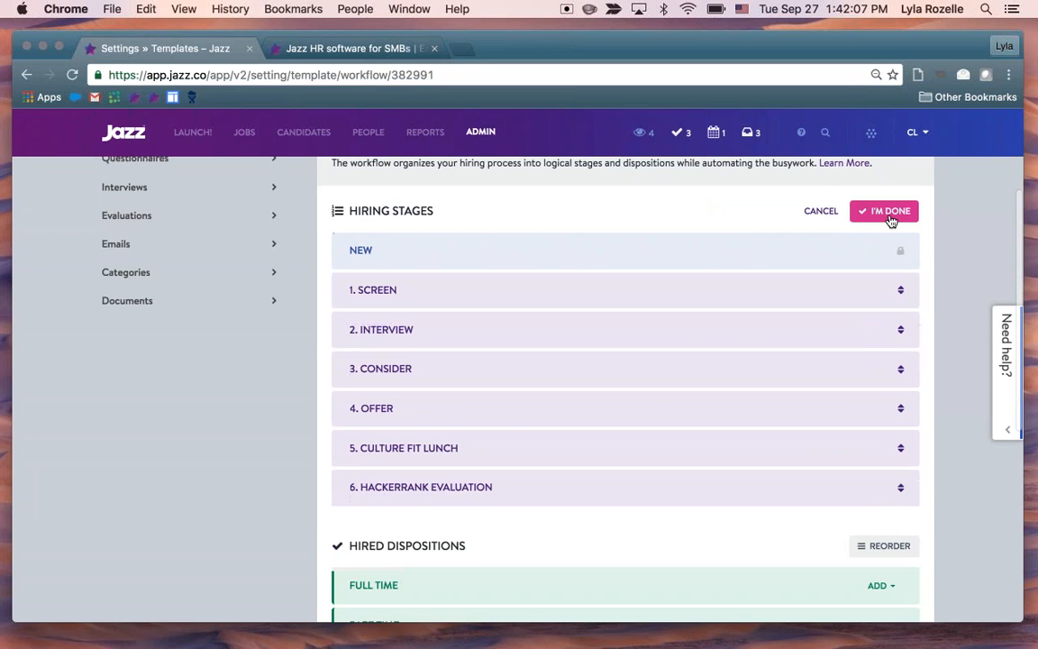
pyautogui.moveTo(813, 450); pyautogui.dragTo(817, 372)
pyautogui.moveTo(719, 491); pyautogui.dragTo(723, 413)
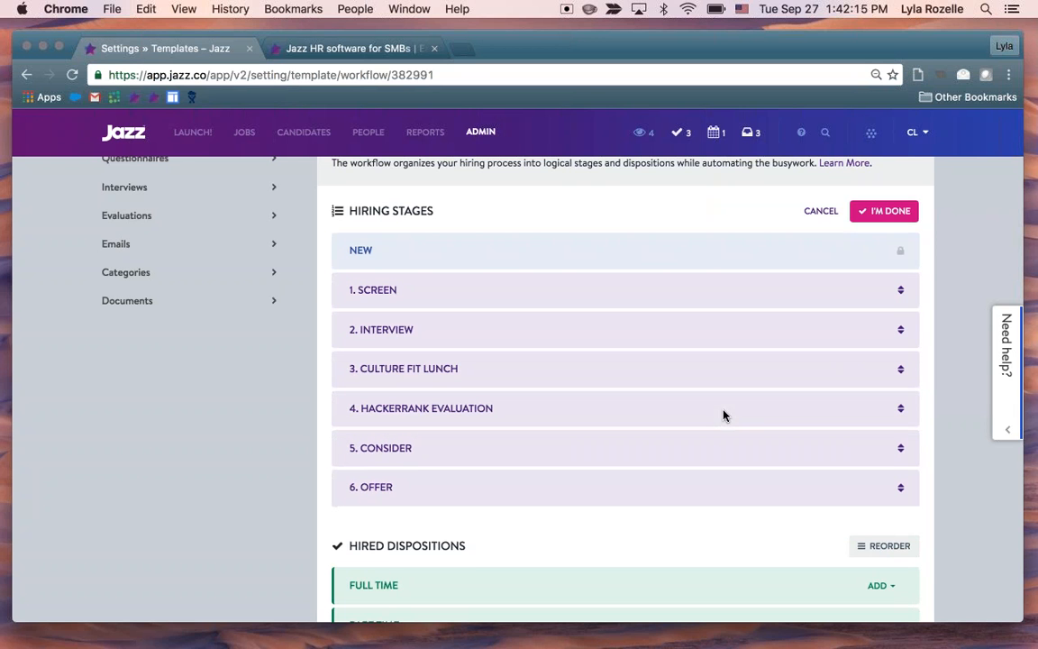
pyautogui.click(892, 219)
# Delete the Part Time status from the Hired Dispositions
pyautogui.scroll(-3, 972, 306)
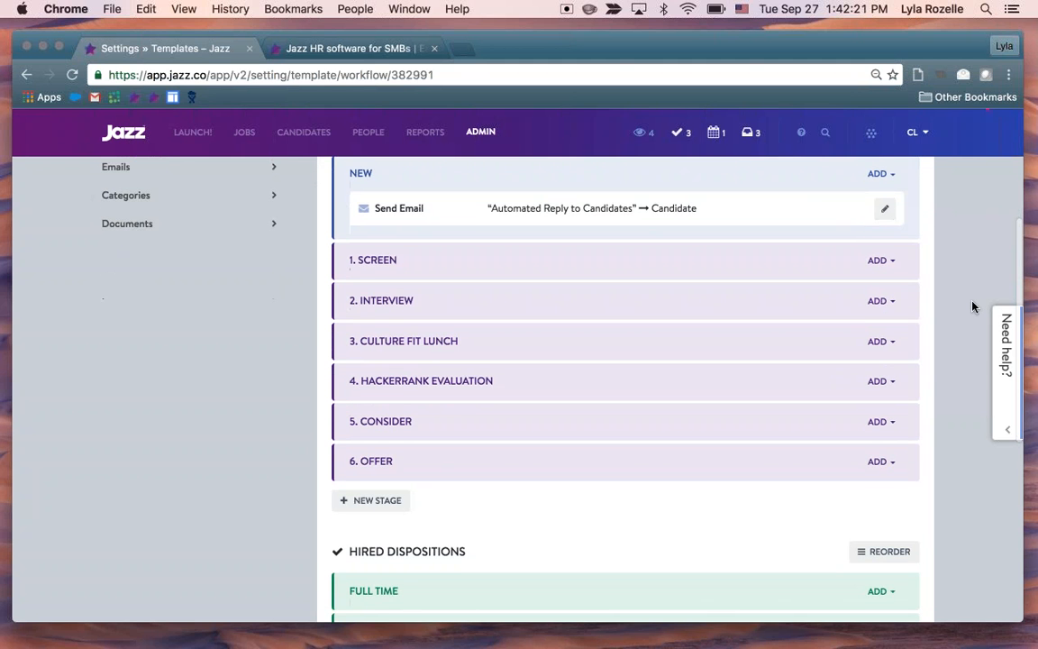
pyautogui.scroll(2, 972, 307)
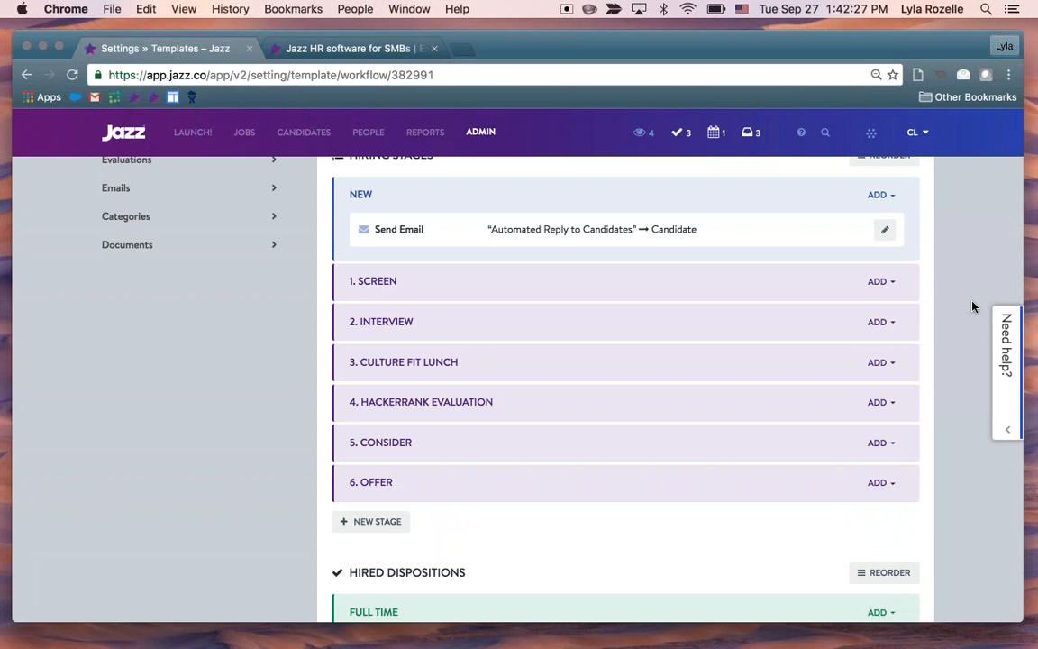
pyautogui.scroll(-1, 953, 386)
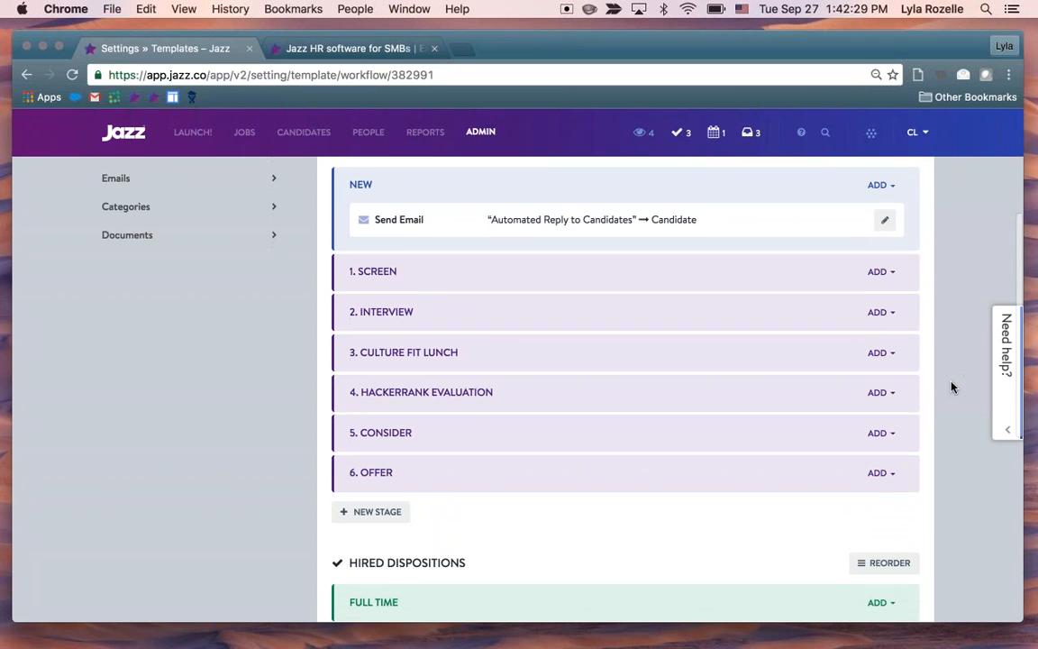
pyautogui.scroll(-5, 951, 388)
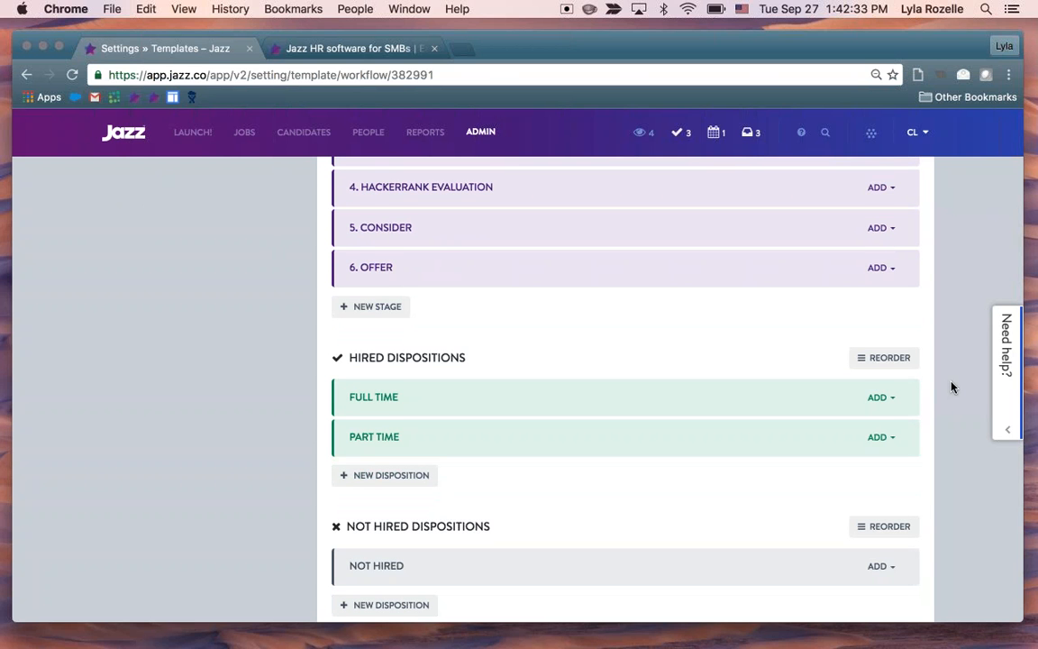
pyautogui.scroll(-1, 951, 388)
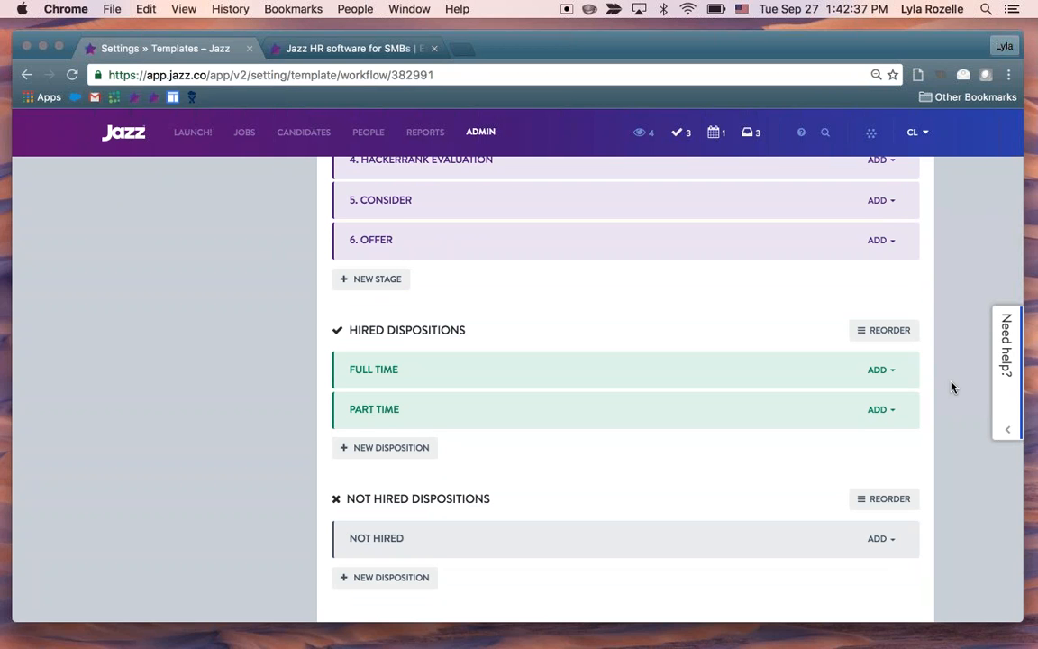
pyautogui.scroll(-2, 951, 387)
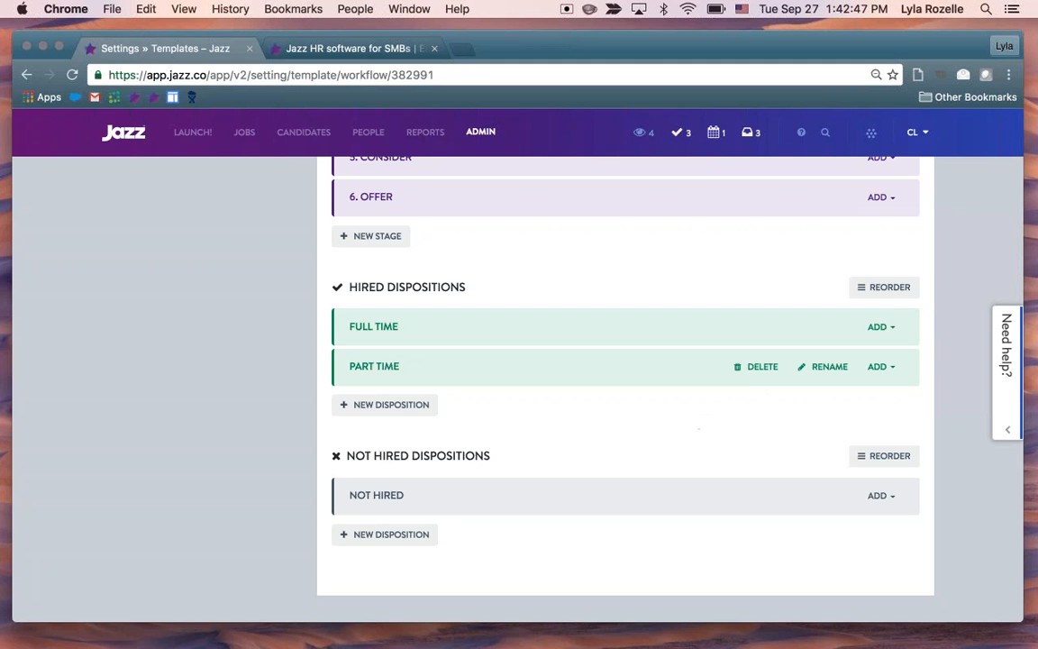
pyautogui.click(761, 377)
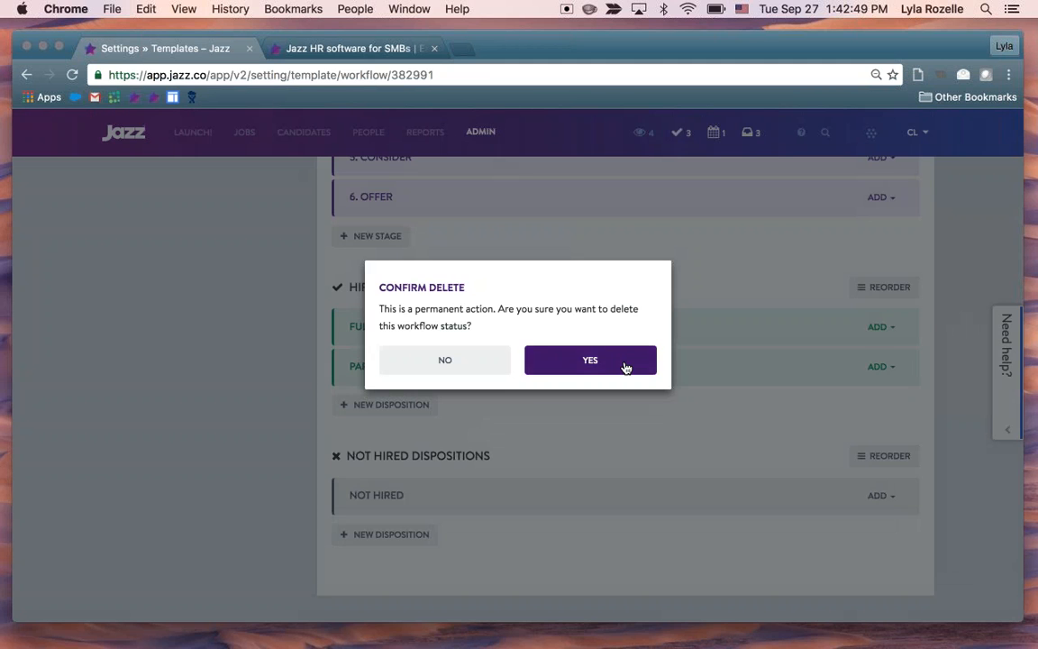
pyautogui.click(622, 365)
# Rename the Not Hired disposition to "Not a Fit"
pyautogui.scroll(-2, 613, 509)
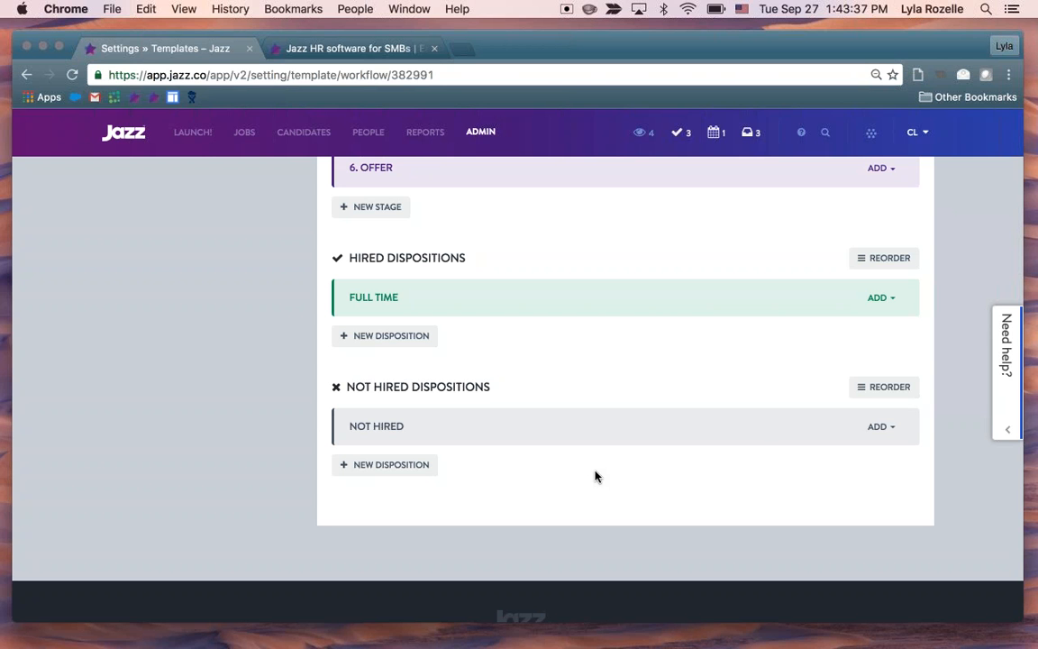
pyautogui.moveTo(757, 431)
pyautogui.click(827, 428)
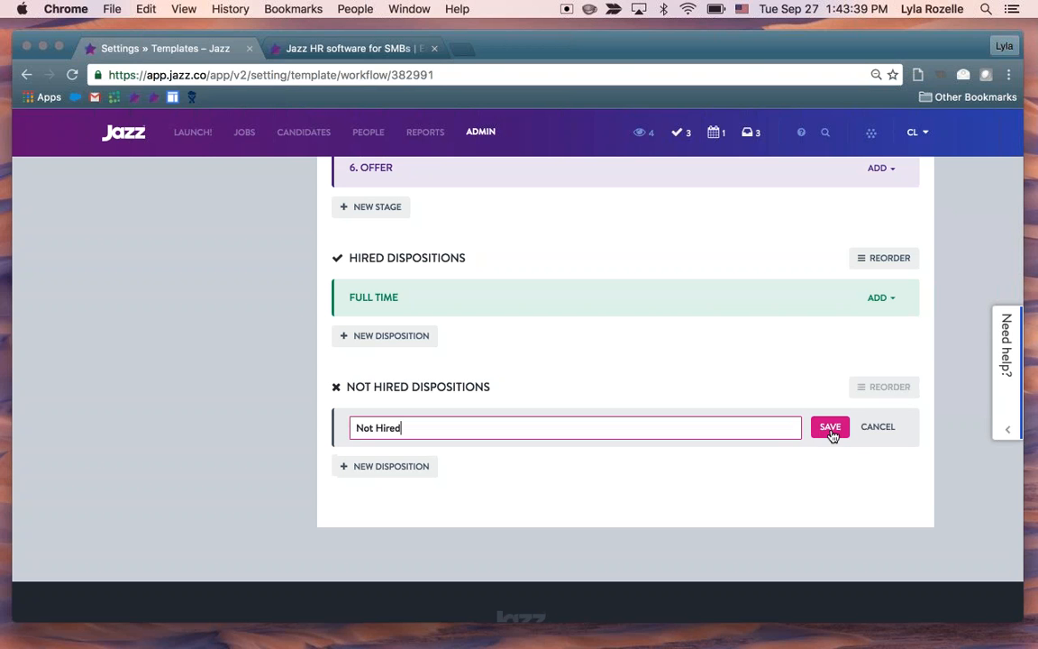
pyautogui.press('BackSpace')
pyautogui.press('BackSpace')
pyautogui.press('BackSpace')
pyautogui.press('BackSpace')
pyautogui.press('BackSpace')
pyautogui.write('a Fit')
pyautogui.press('Return')
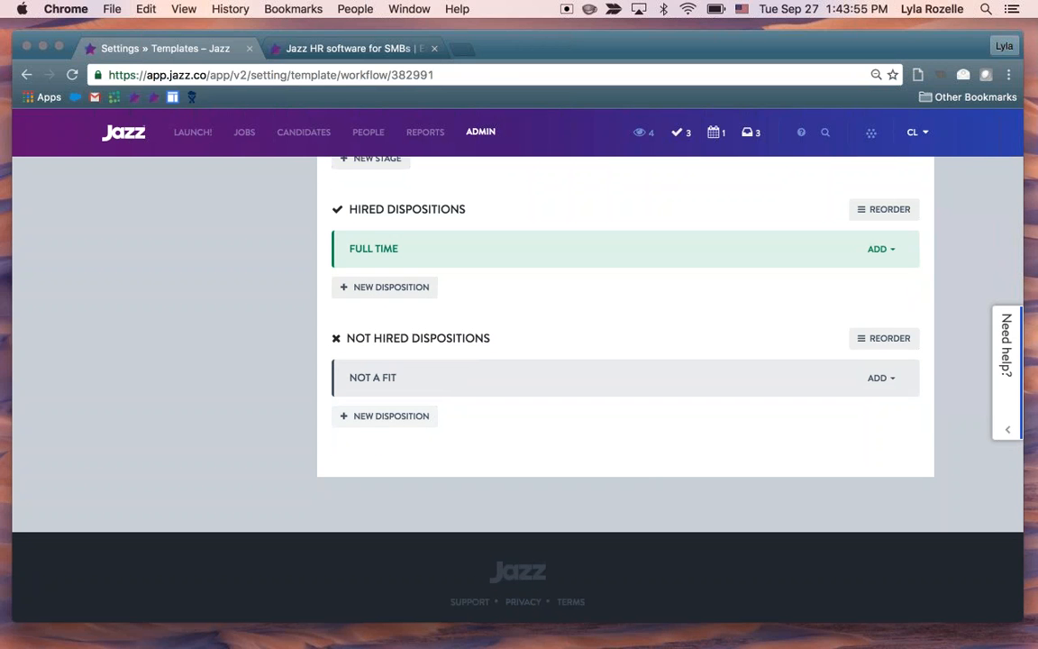
# Add two dispositions, Future Consideration and Failed HackerRank, to the workflow's Not Hired Dispositions
pyautogui.click(387, 415)
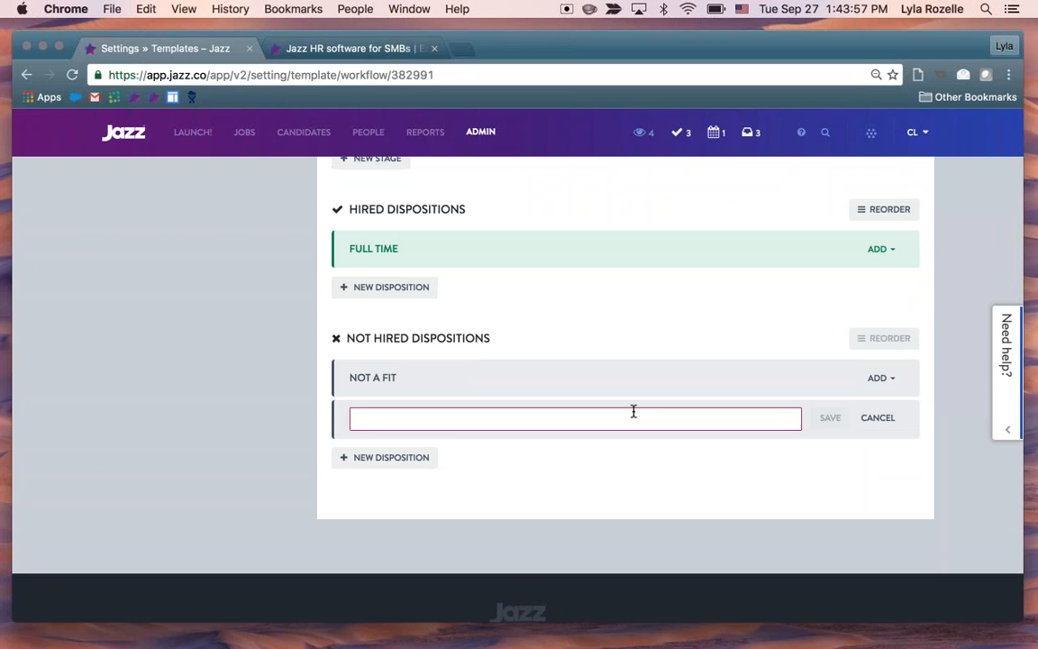
pyautogui.write('Future Con')
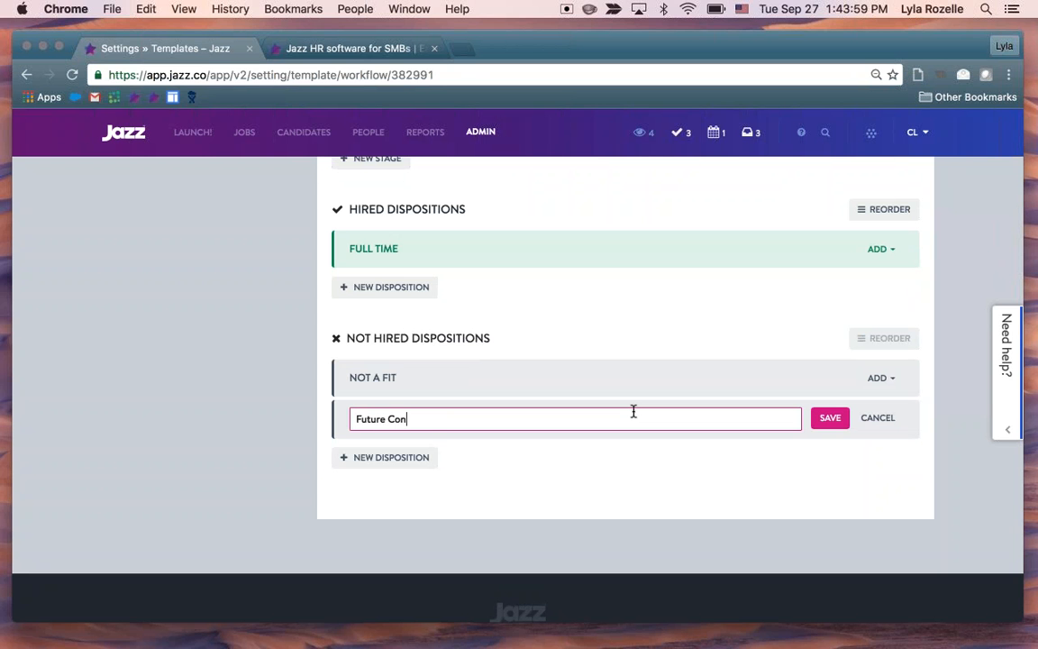
pyautogui.write('sideration')
pyautogui.press('Return')
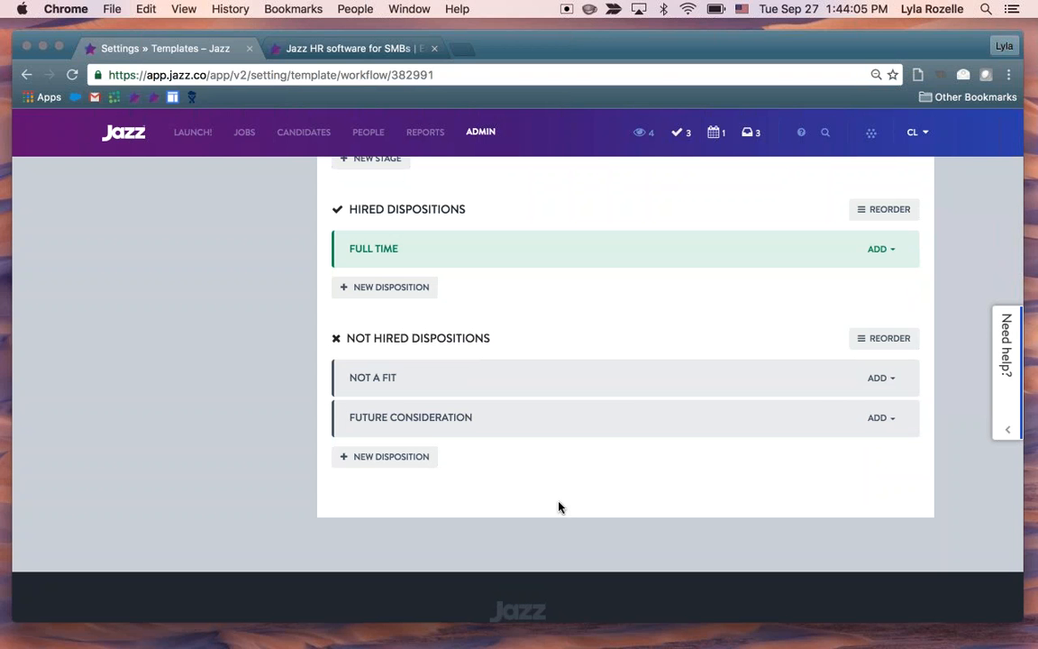
pyautogui.scroll(-1, 548, 499)
pyautogui.click(384, 446)
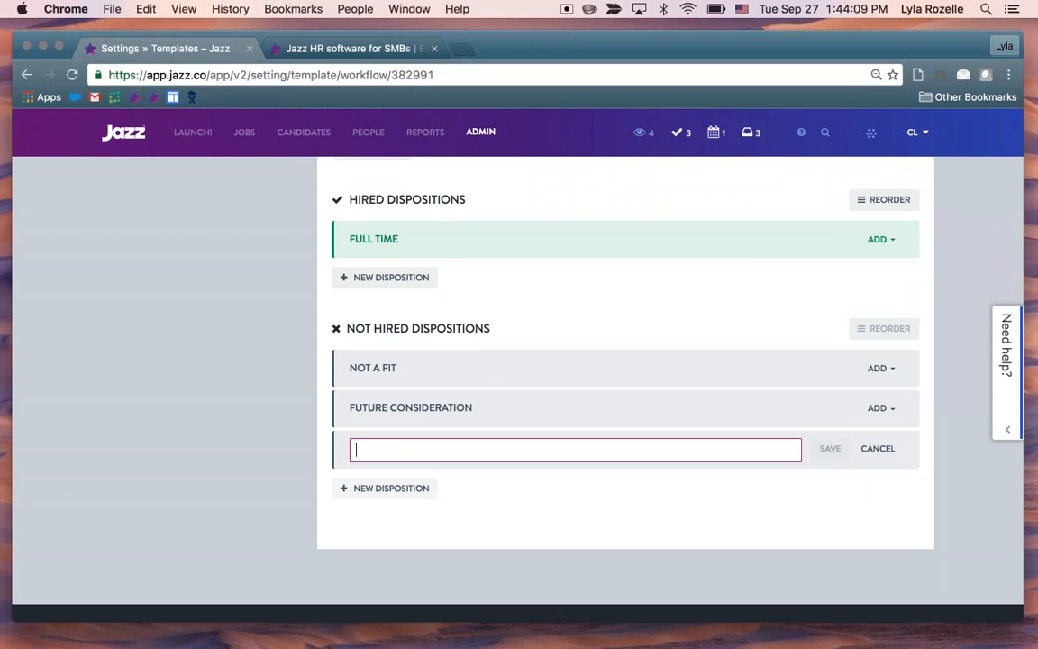
pyautogui.write('Failed HackerRank')
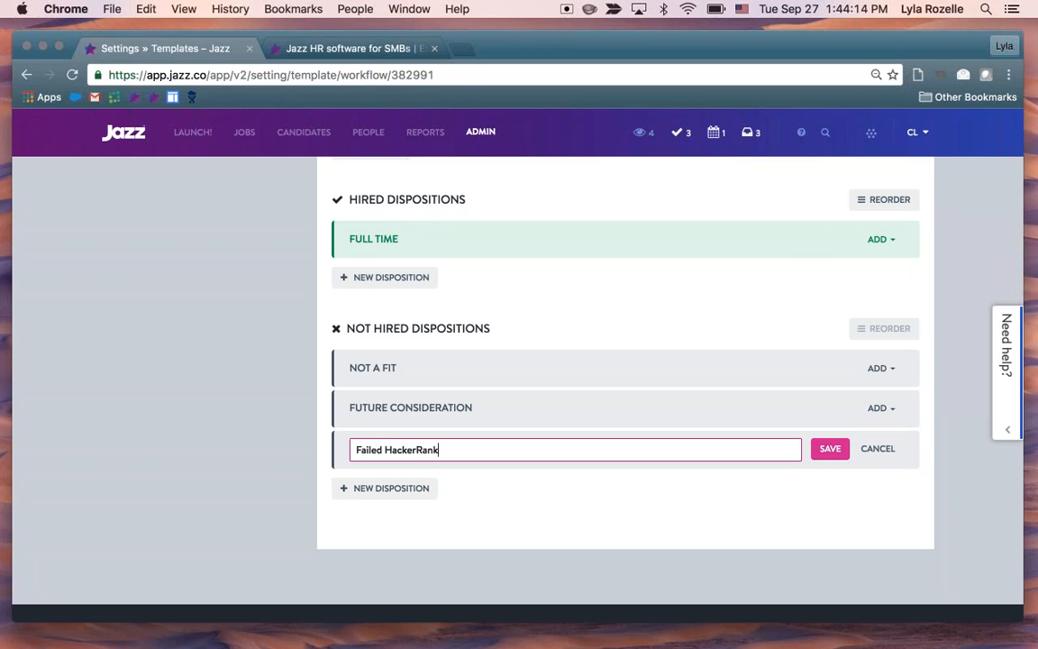
pyautogui.press('Return')
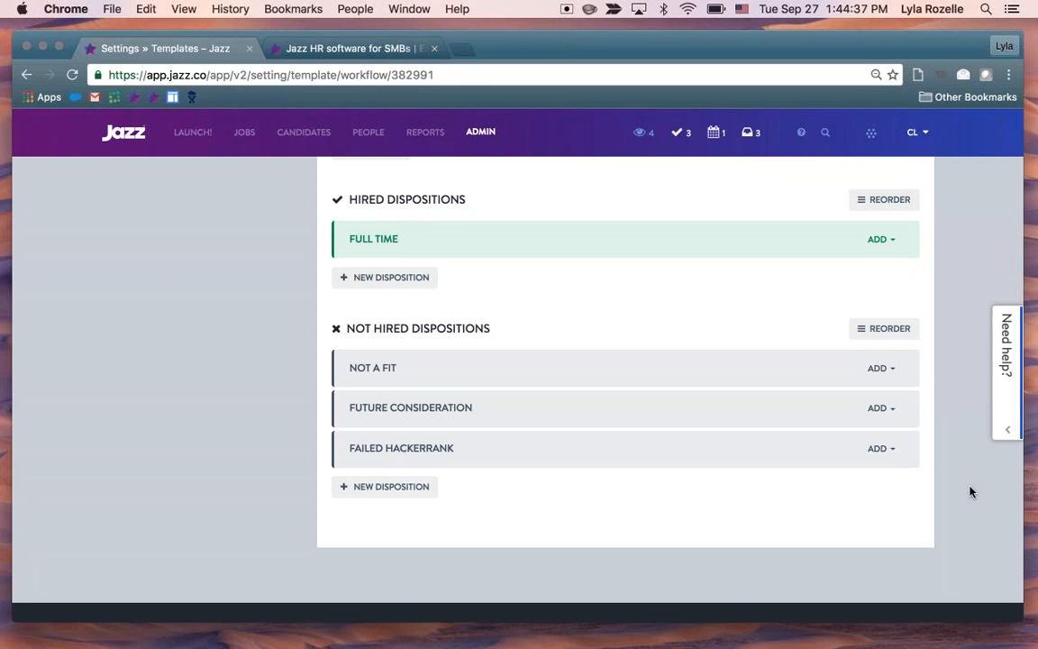
# Review the workflow's hiring stages and dispositions, and list the helper types that can be added to the Screen stage
pyautogui.scroll(1, 970, 491)
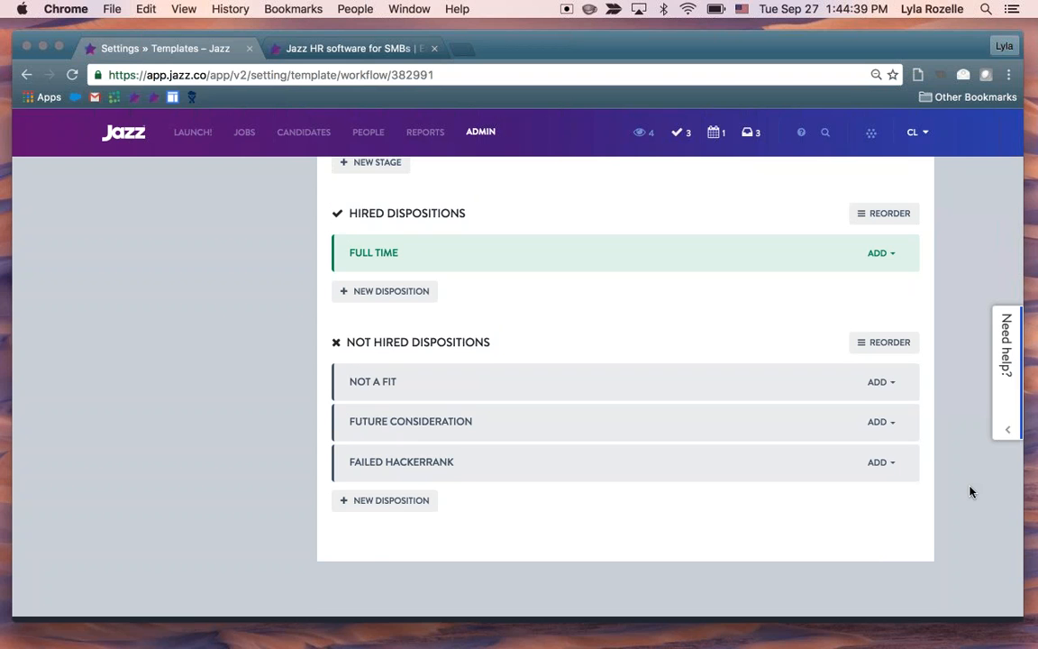
pyautogui.scroll(3, 969, 491)
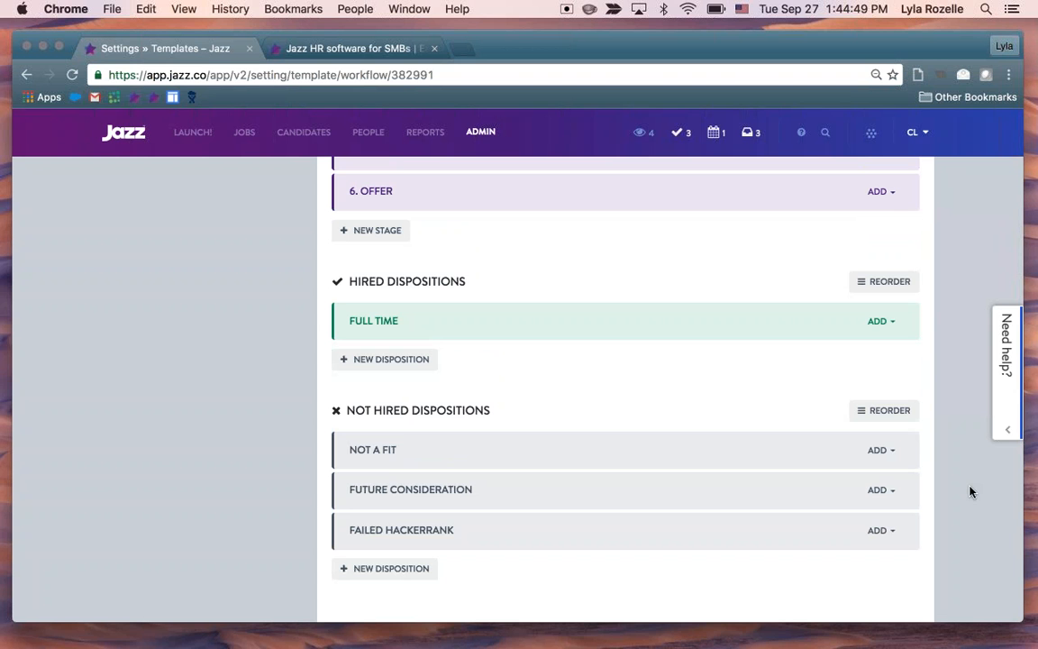
pyautogui.scroll(3, 969, 486)
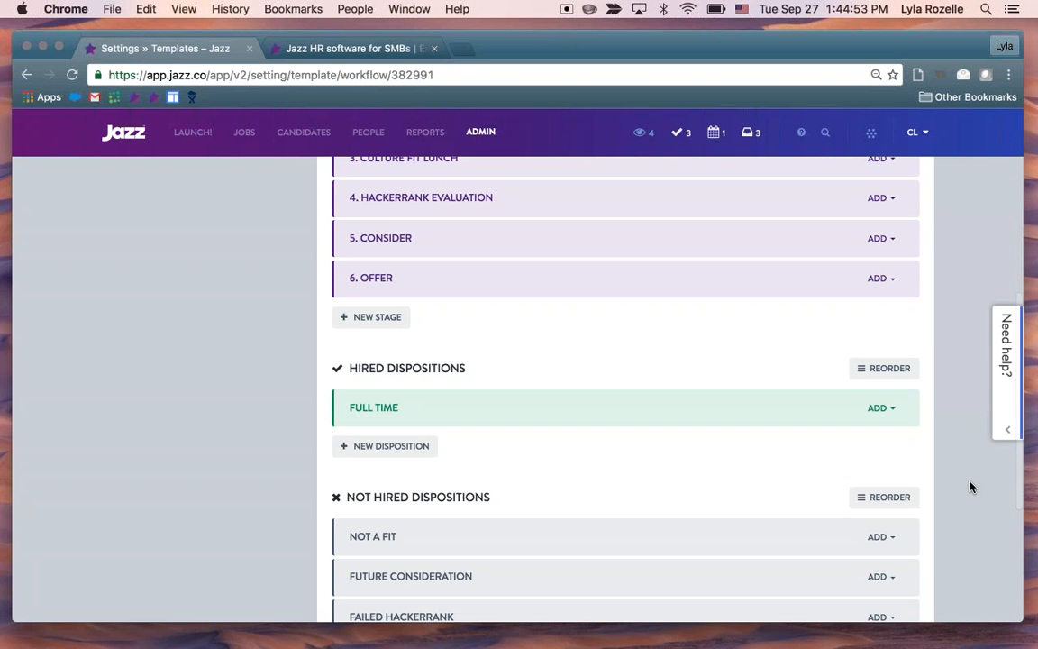
pyautogui.scroll(6, 969, 487)
pyautogui.scroll(2, 970, 487)
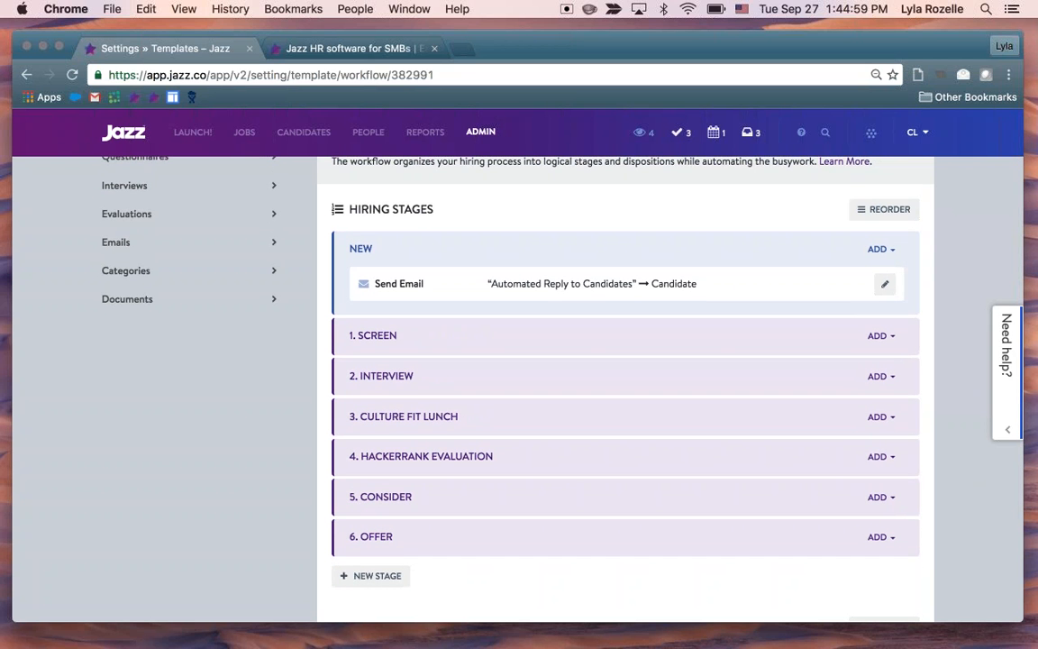
pyautogui.scroll(-1, 957, 474)
pyautogui.scroll(-3, 957, 474)
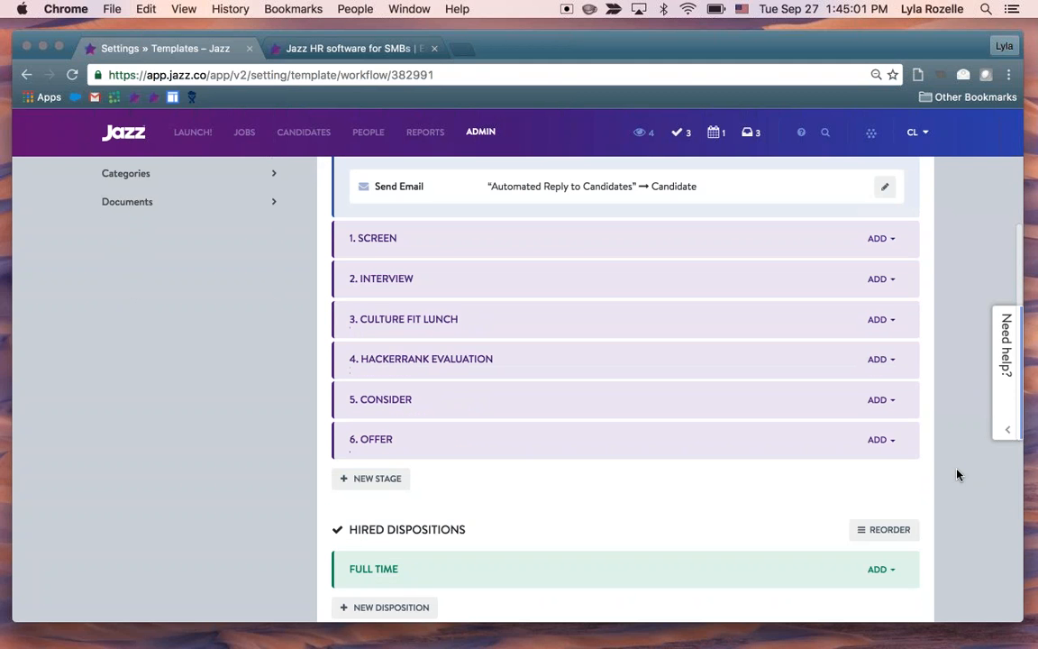
pyautogui.scroll(3, 957, 475)
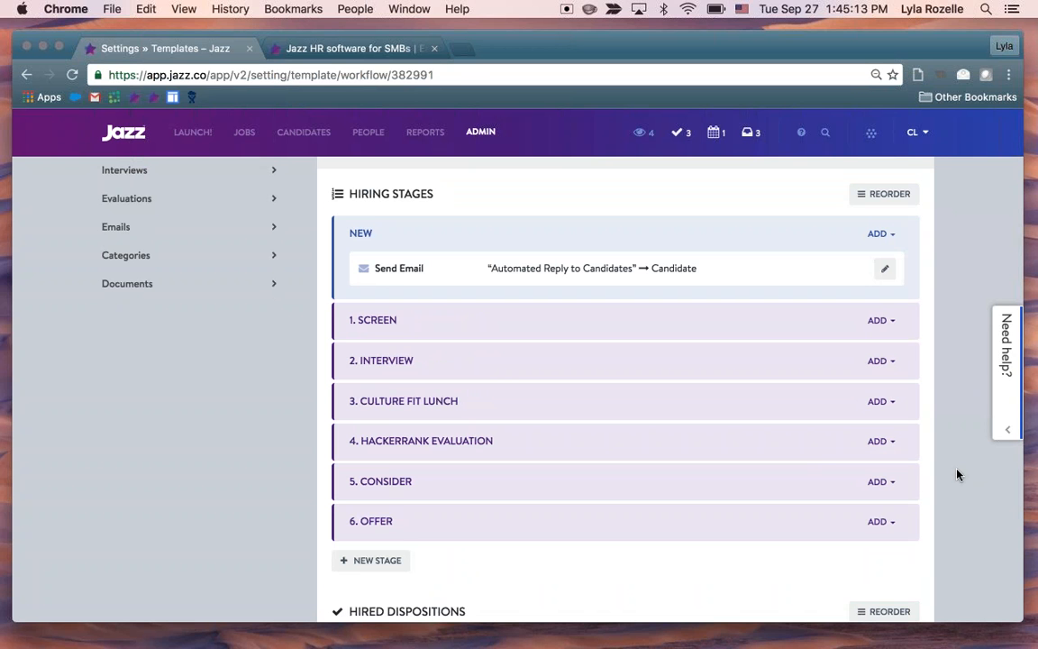
pyautogui.click(898, 327)
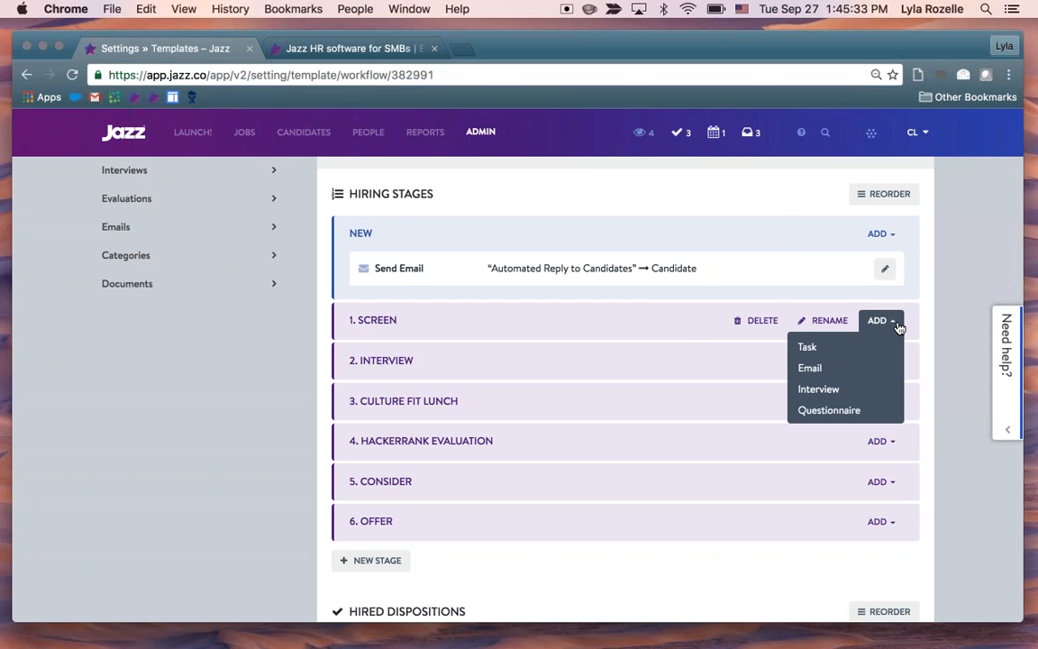
# View the incomplete tasks, open the full Tasks page, and look at the completed tasks
pyautogui.click(681, 133)
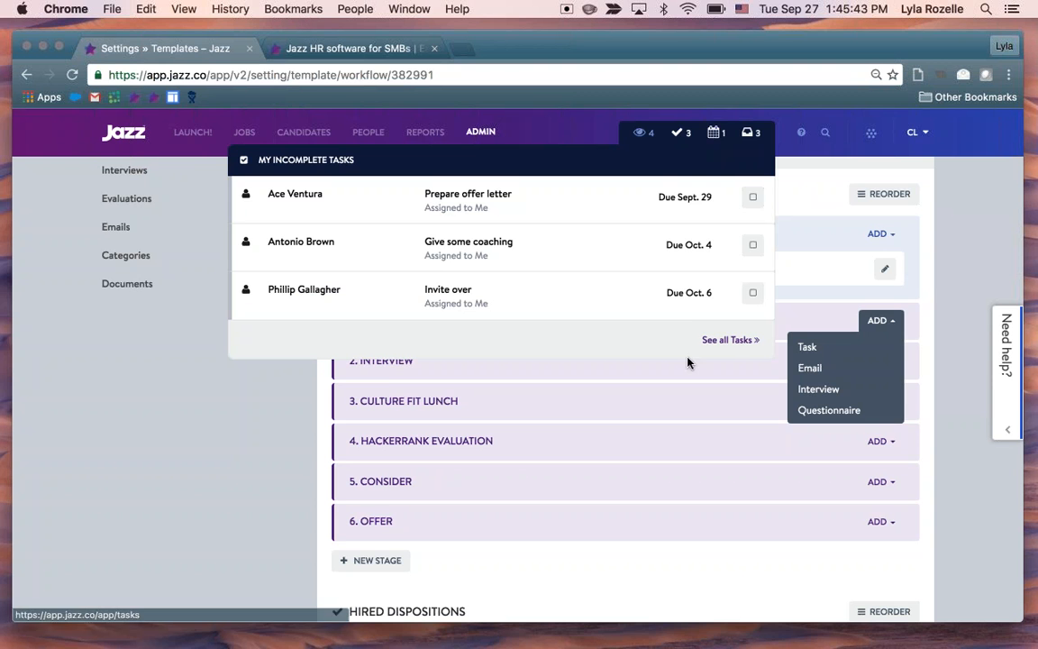
pyautogui.click(726, 342)
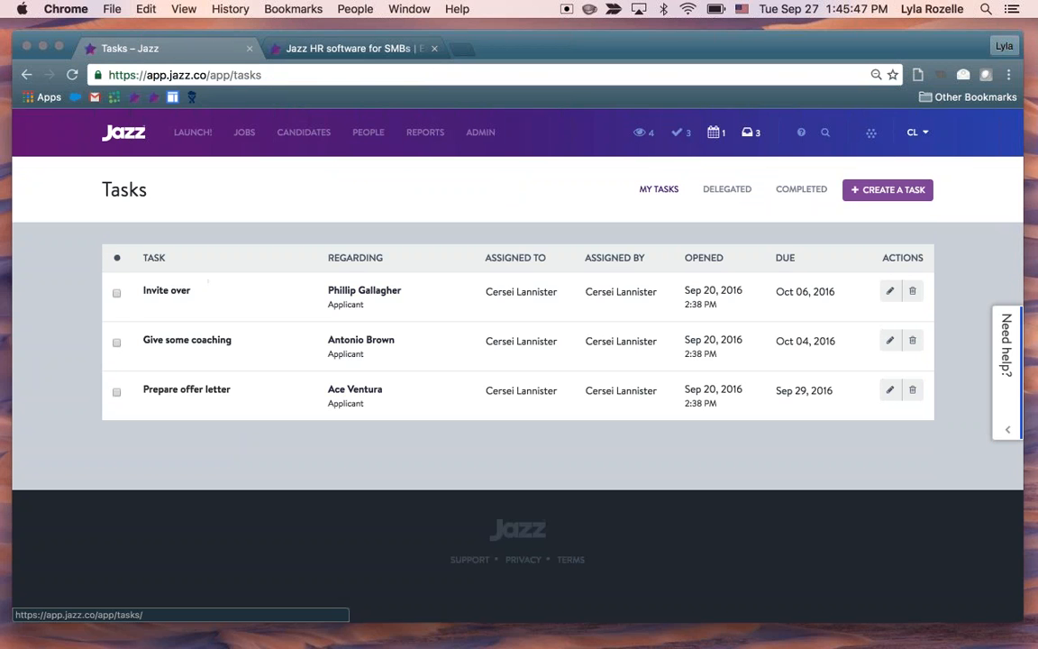
pyautogui.click(734, 206)
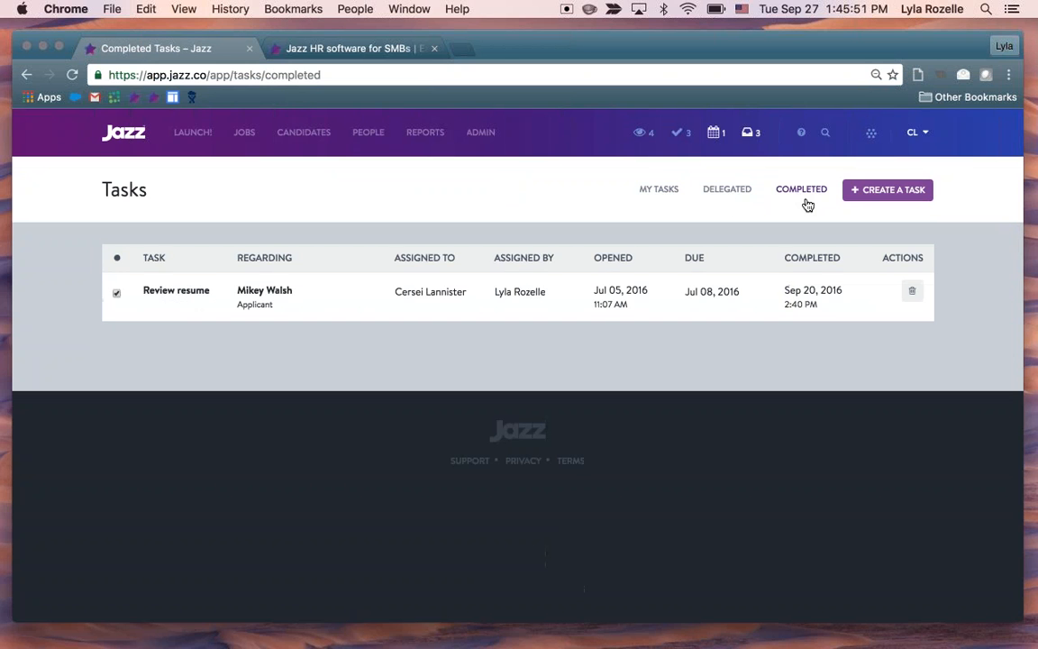
# Return to the hiring workflow templates and reopen the Software Engineer workflow
pyautogui.click(484, 152)
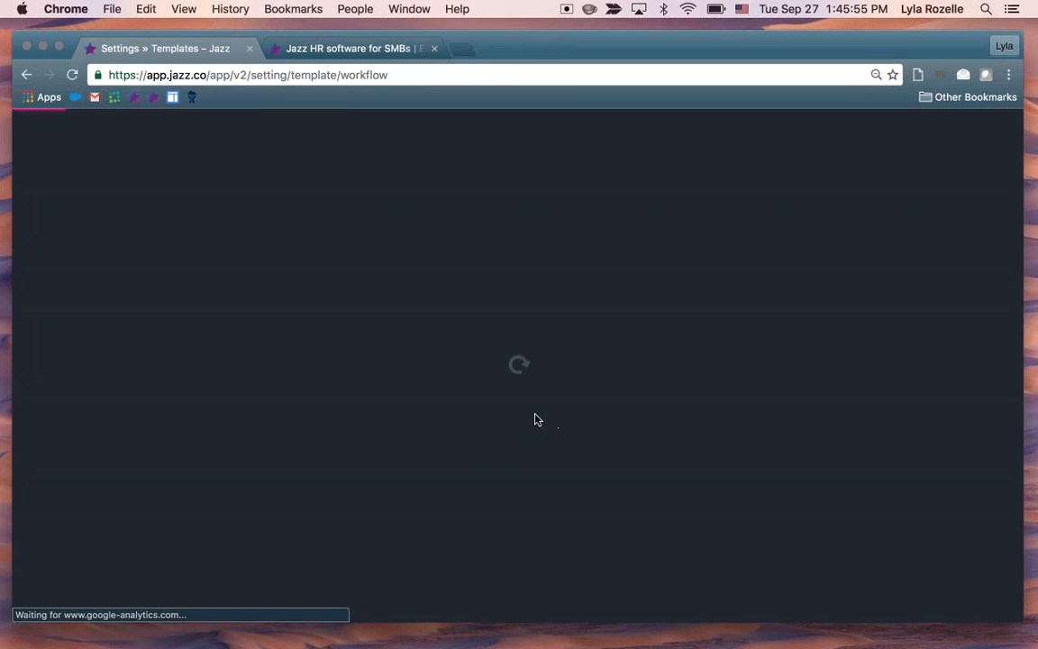
pyautogui.scroll(-3, 726, 452)
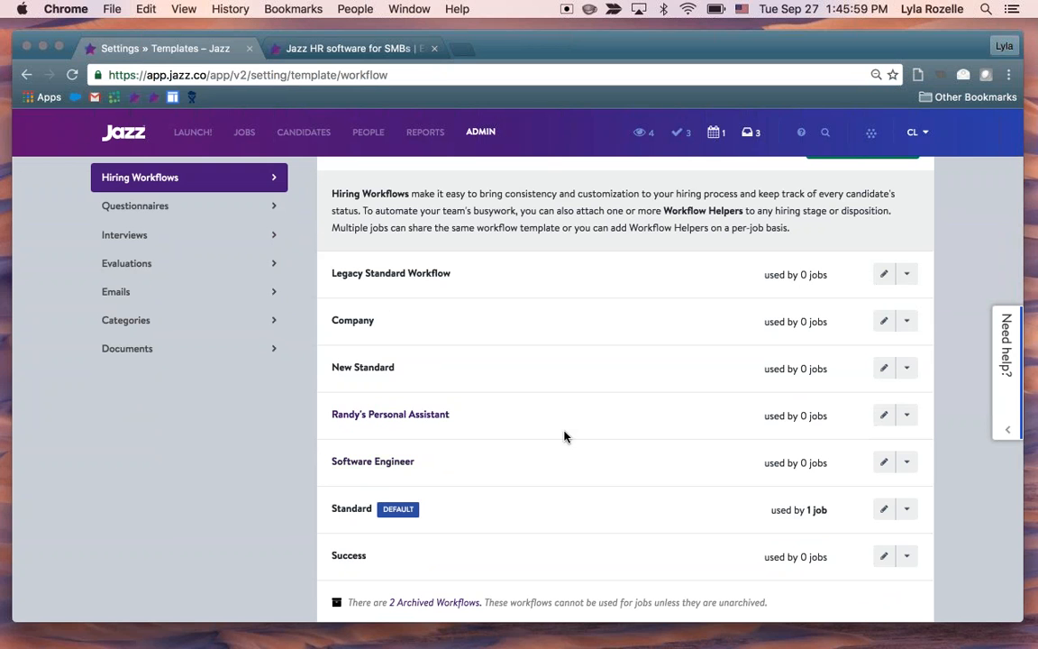
pyautogui.click(372, 462)
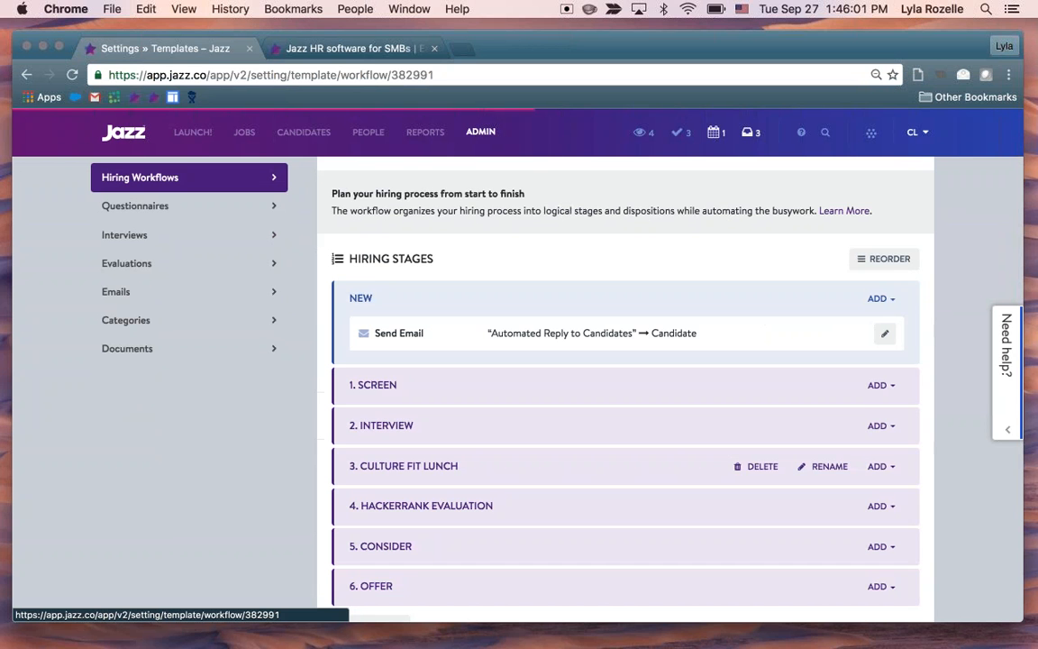
pyautogui.scroll(-2, 970, 392)
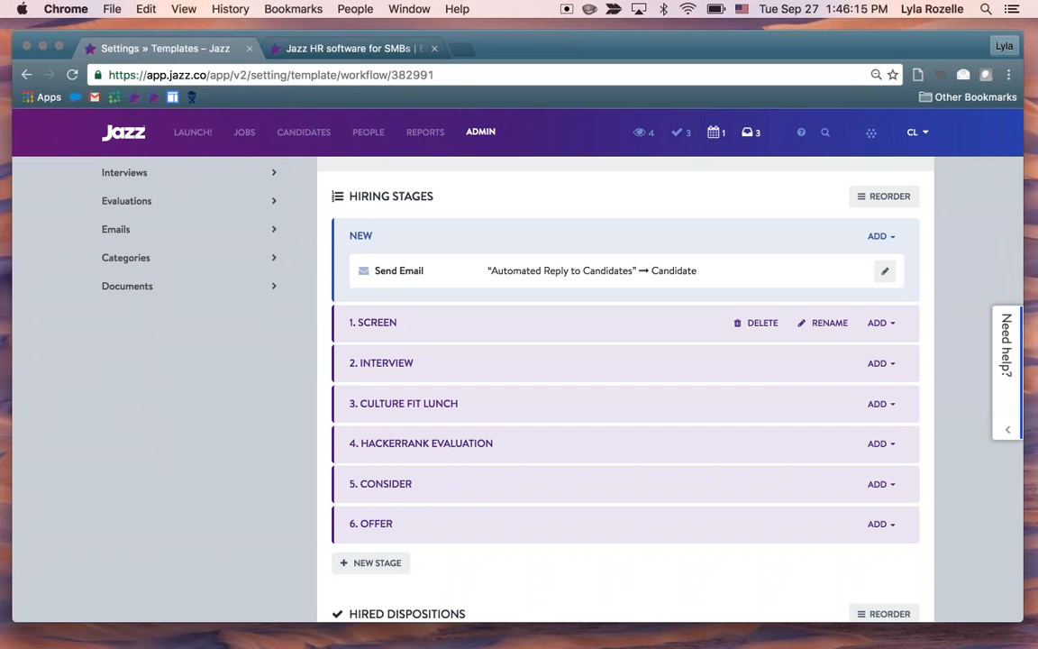
pyautogui.click(879, 323)
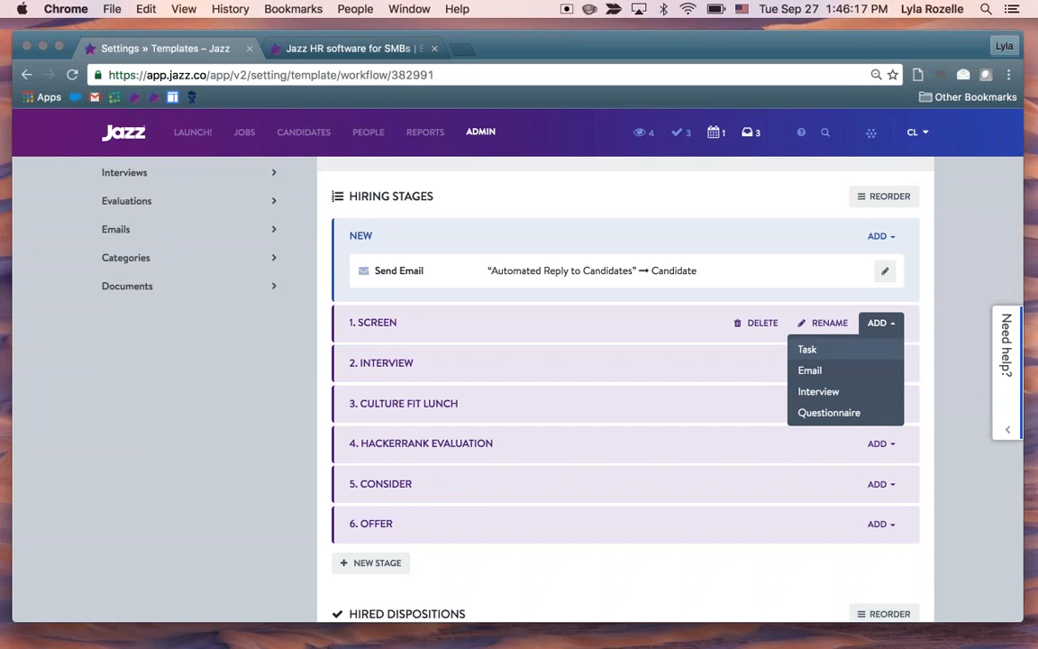
pyautogui.click(808, 349)
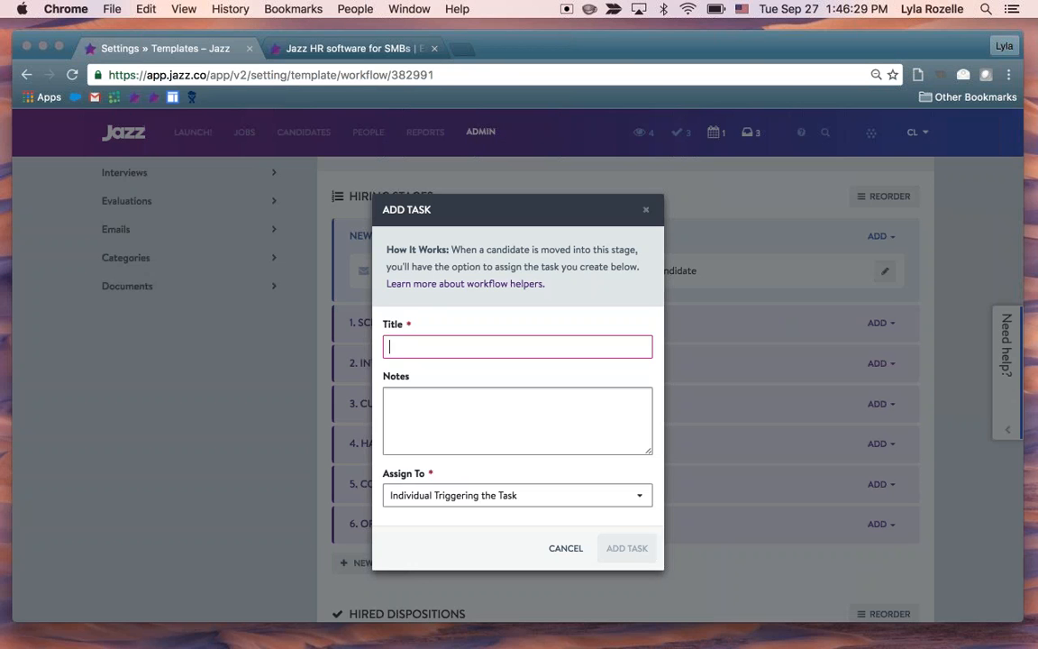
pyautogui.write('Re')
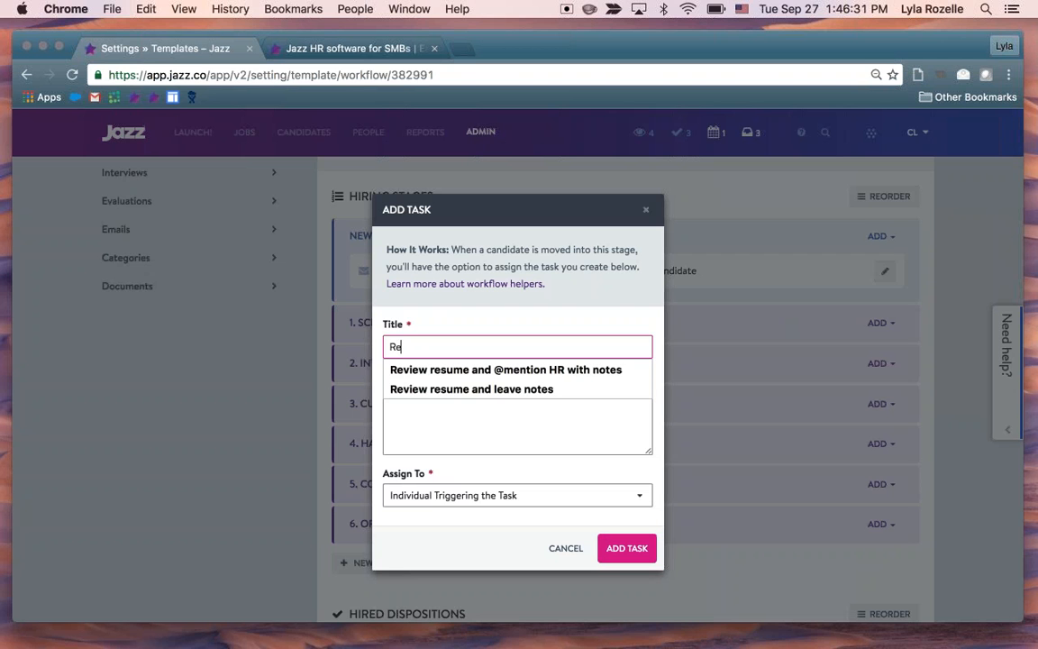
pyautogui.write('view')
pyautogui.press('Down')
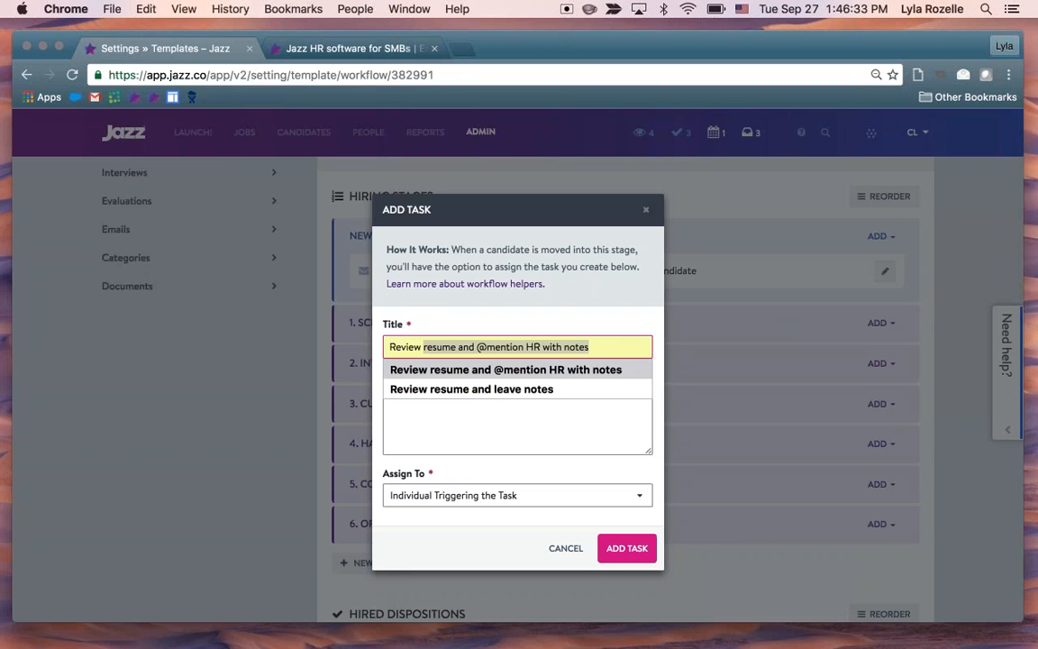
pyautogui.press('Tab')
pyautogui.hotkey('shift', 'Tab')
pyautogui.press('Down')
pyautogui.press('Down')
pyautogui.press('Return')
pyautogui.press('Tab')
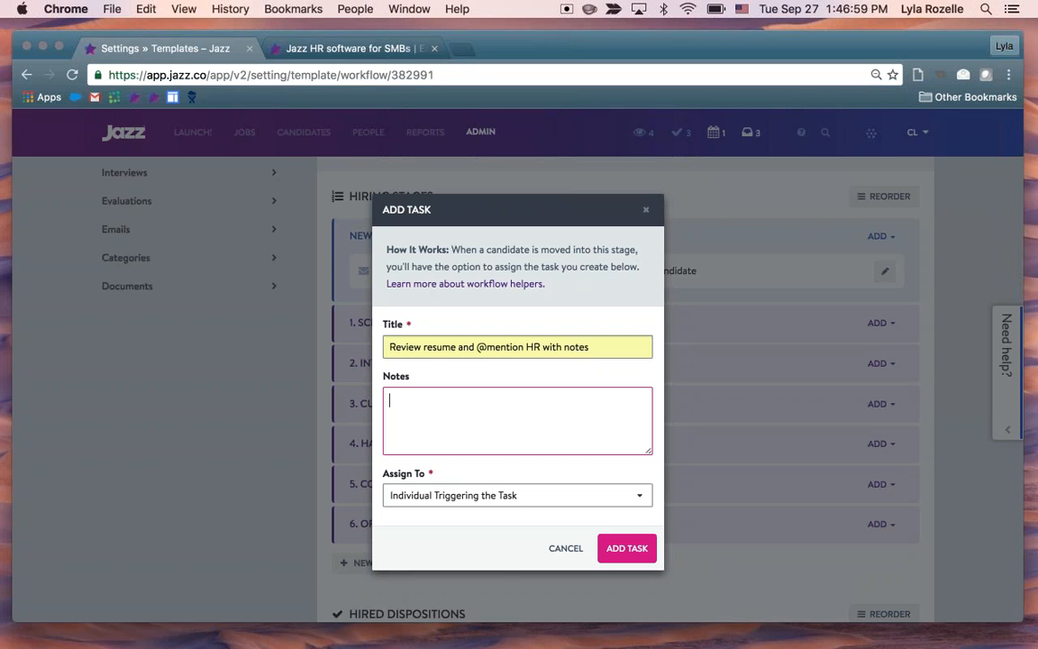
# Assign the task to the Hiring Manager and add it to the Screen stage
pyautogui.click(527, 496)
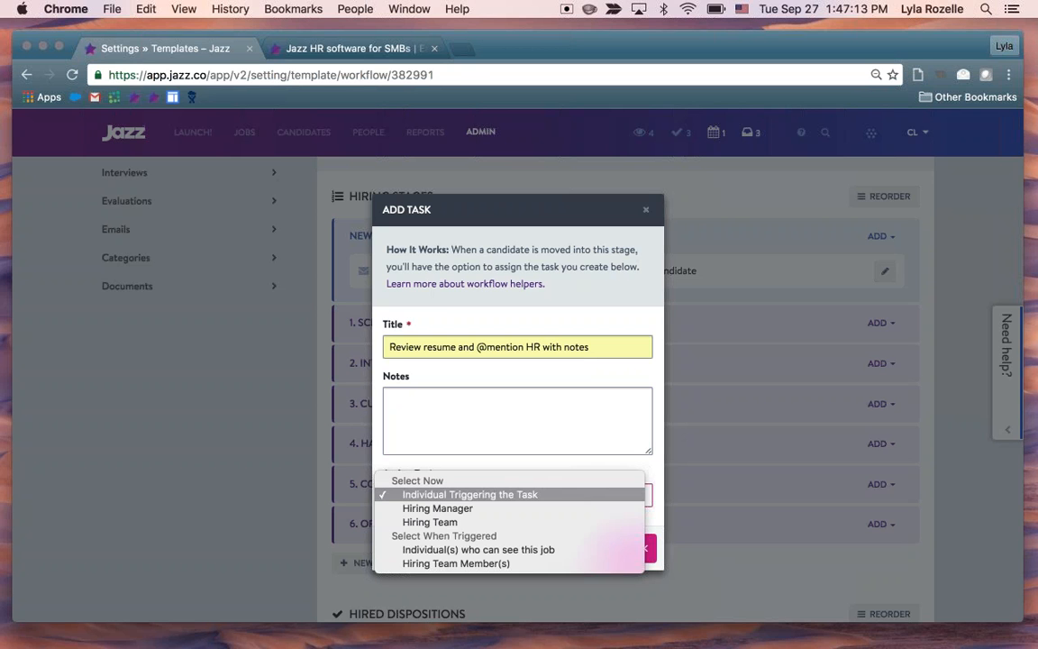
pyautogui.click(521, 555)
pyautogui.click(500, 495)
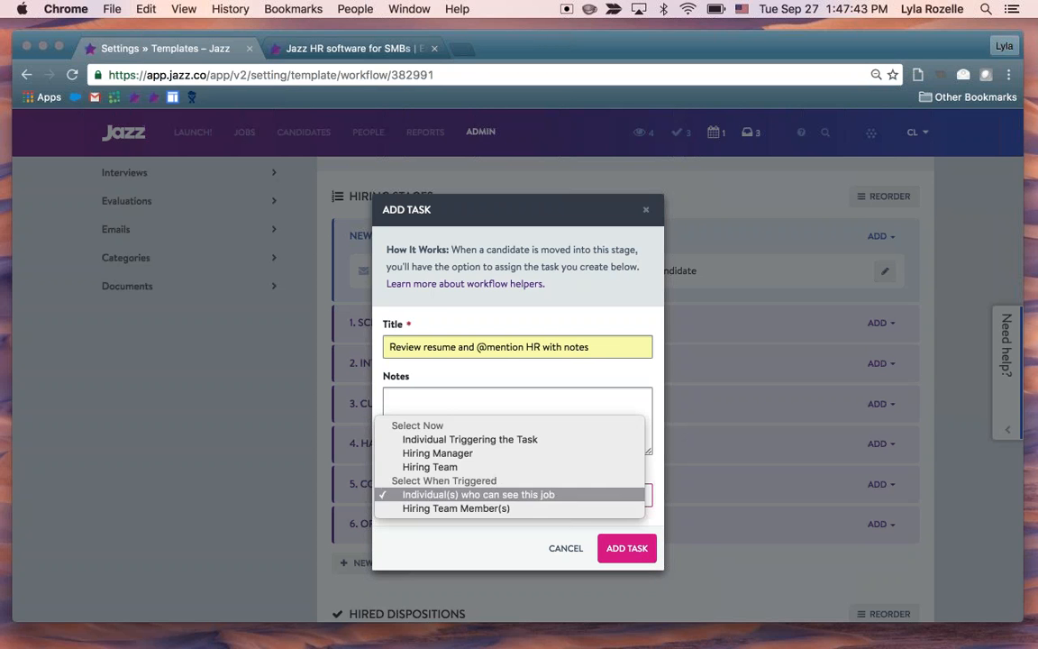
pyautogui.click(506, 454)
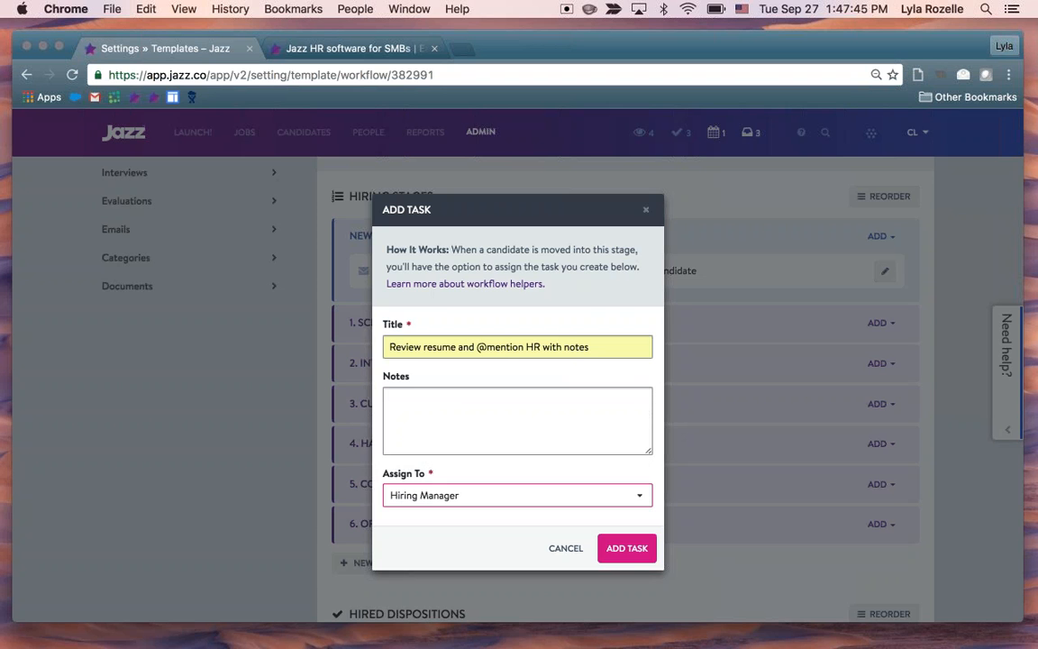
pyautogui.click(631, 554)
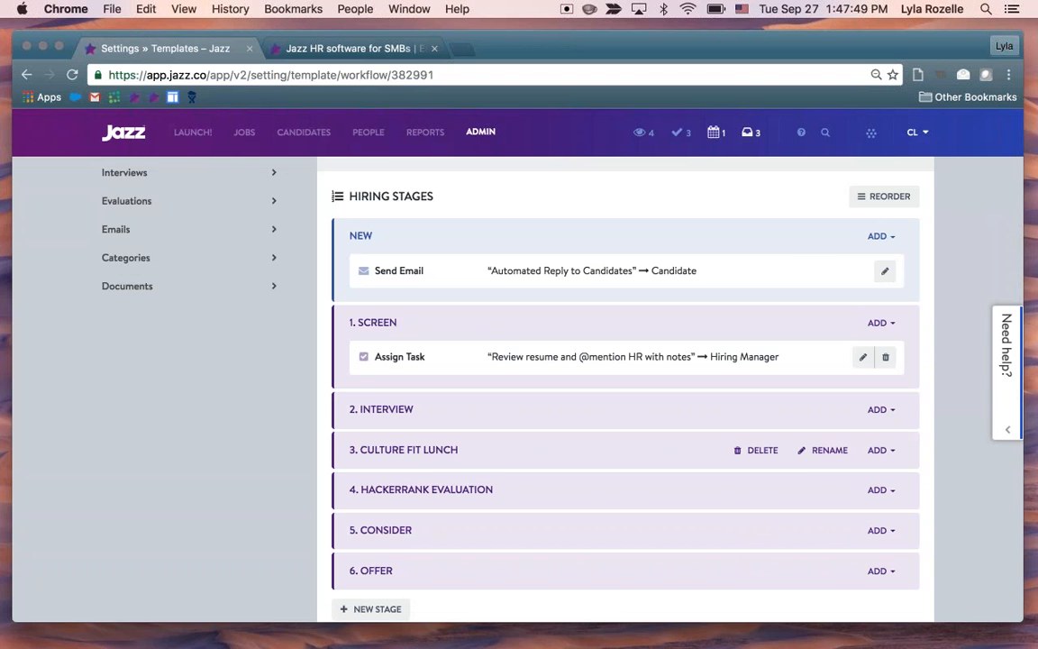
# Start adding a questionnaire helper to the Interview stage and choose the General Jazz.co Questionnaire
pyautogui.scroll(-1, 937, 345)
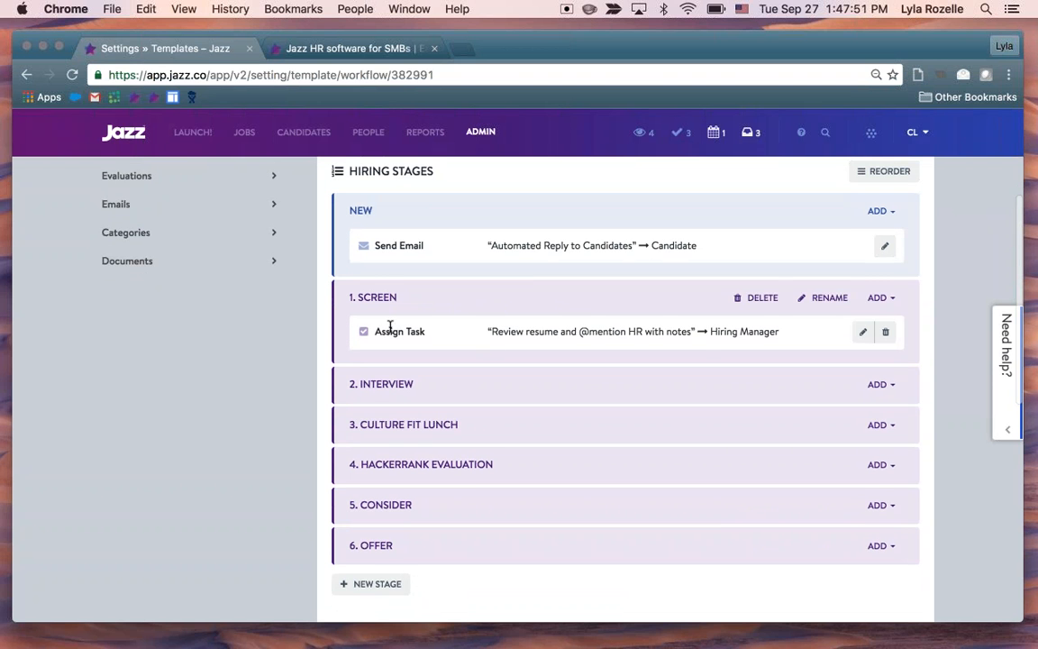
pyautogui.scroll(-1, 631, 361)
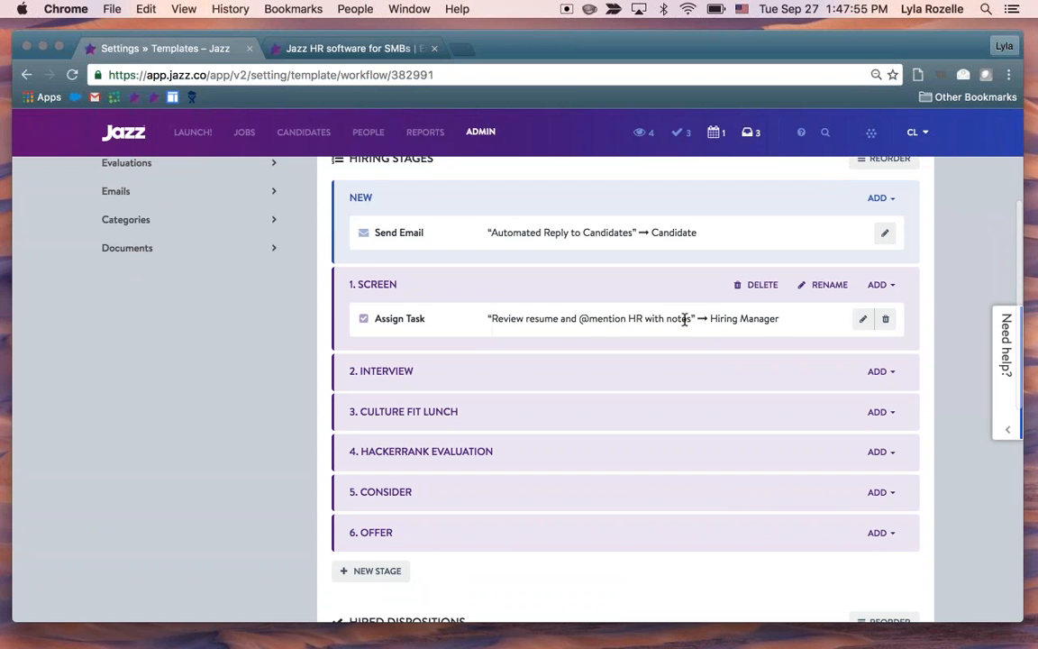
pyautogui.scroll(-2, 941, 332)
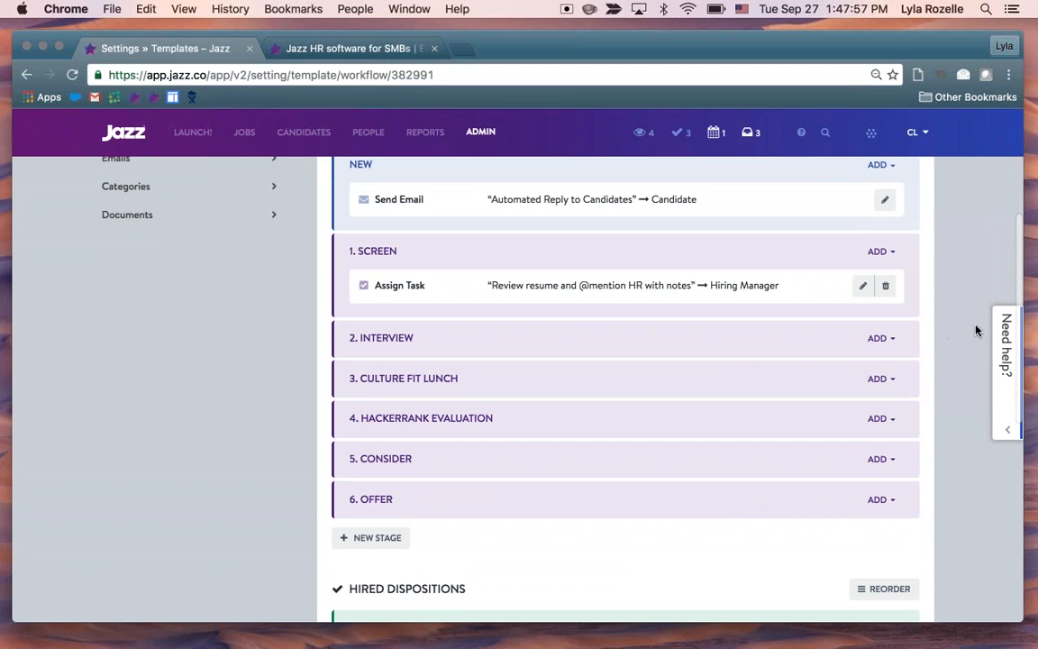
pyautogui.scroll(-1, 976, 329)
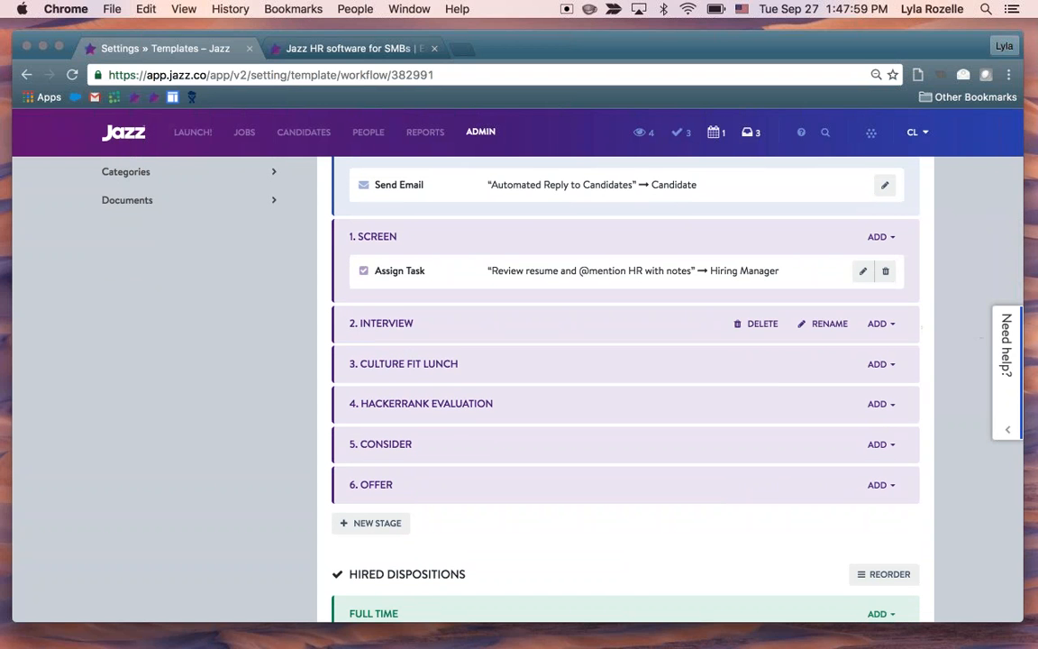
pyautogui.click(879, 323)
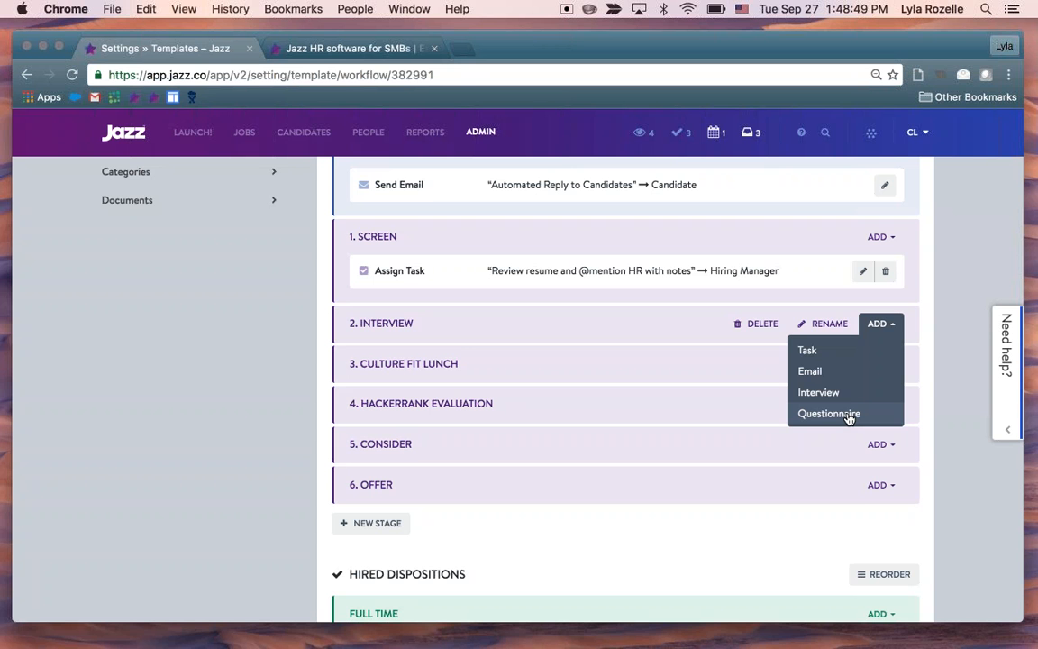
pyautogui.click(828, 414)
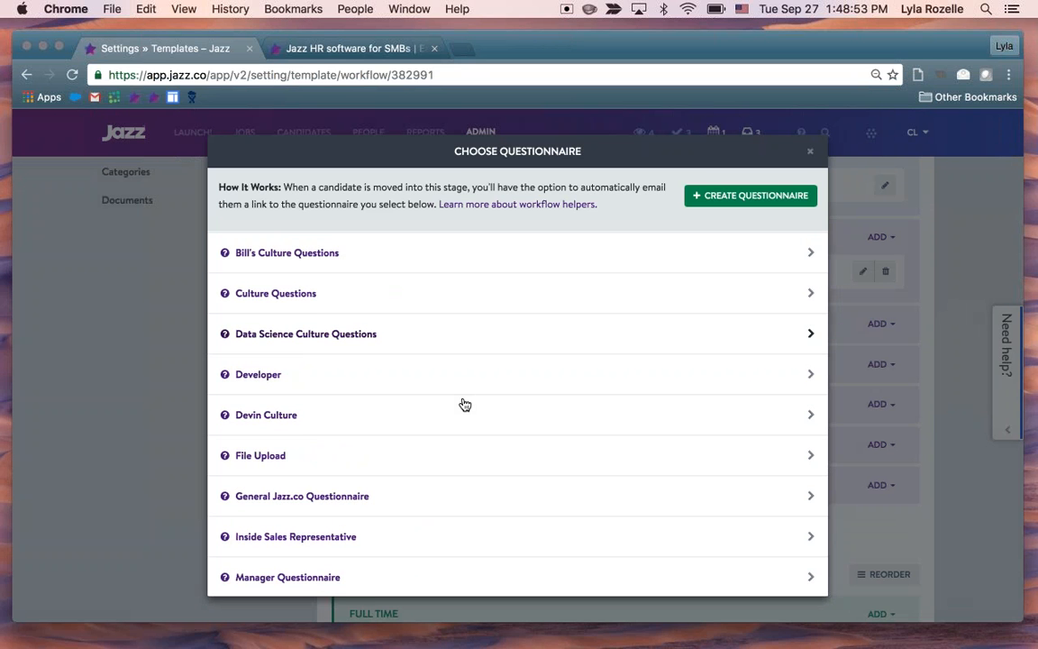
pyautogui.scroll(-3, 463, 404)
pyautogui.scroll(-1, 463, 404)
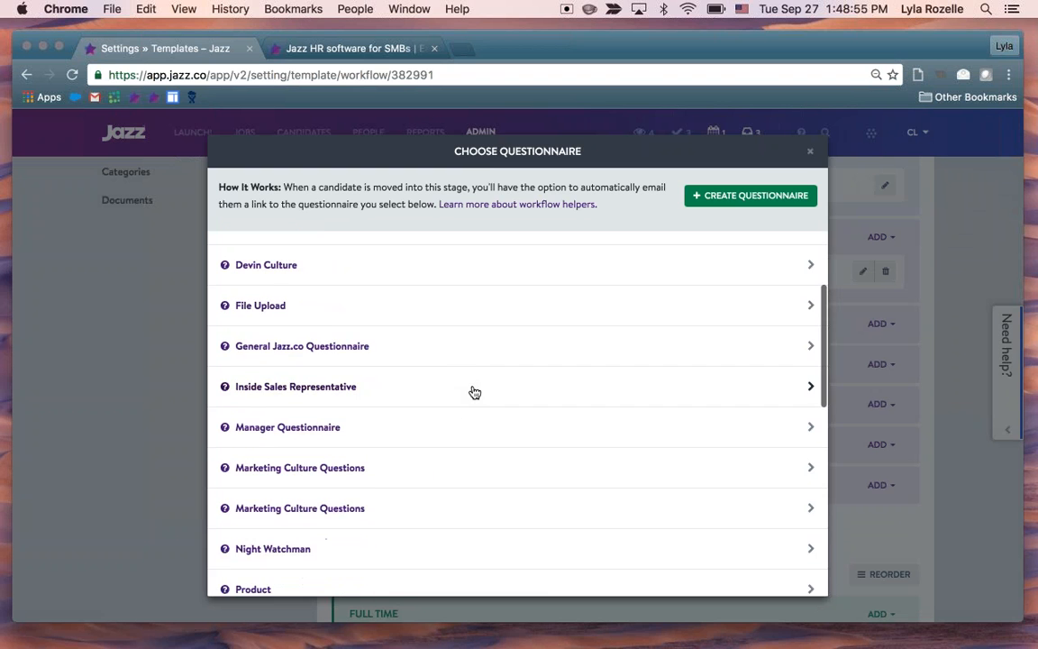
pyautogui.scroll(-1, 475, 392)
pyautogui.click(359, 318)
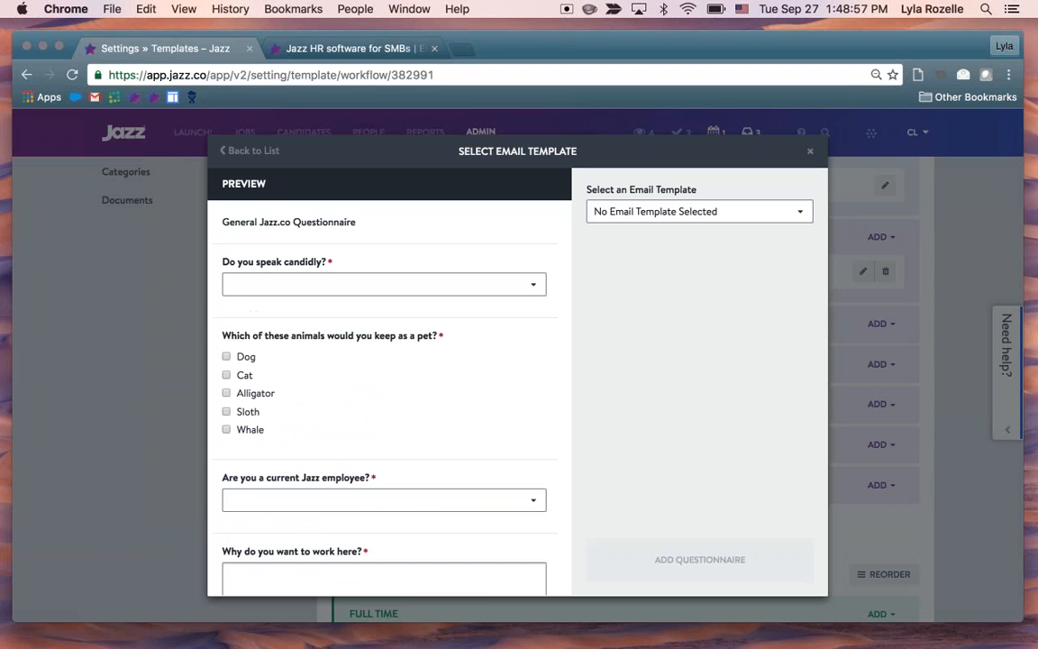
# Use the Welcome email template for the General Jazz.co Questionnaire and add it to the Interview stage
pyautogui.click(641, 214)
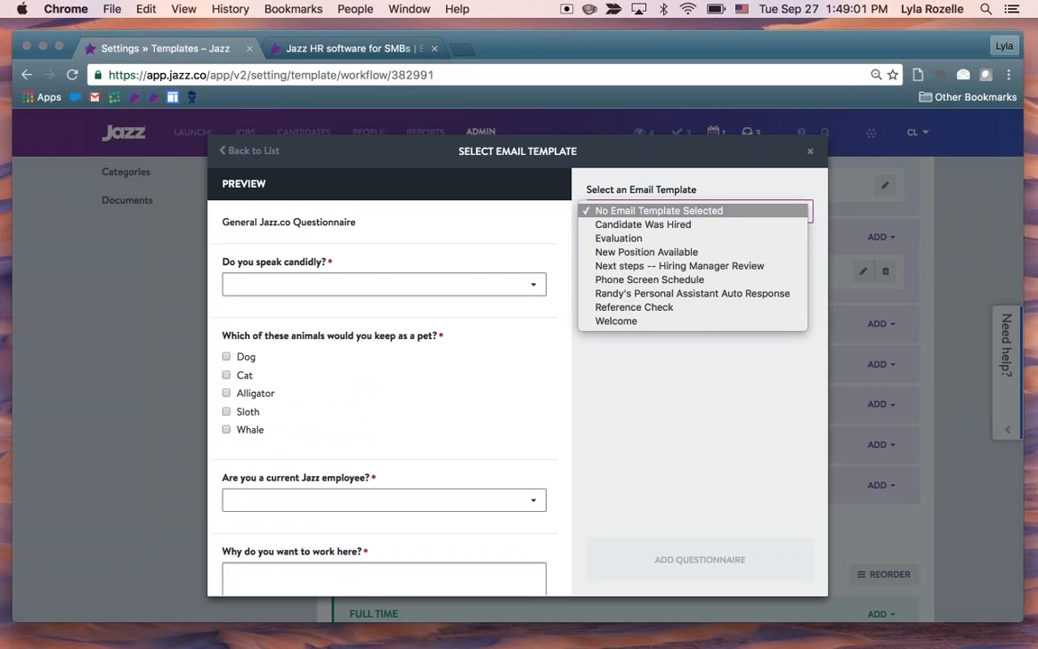
pyautogui.click(661, 322)
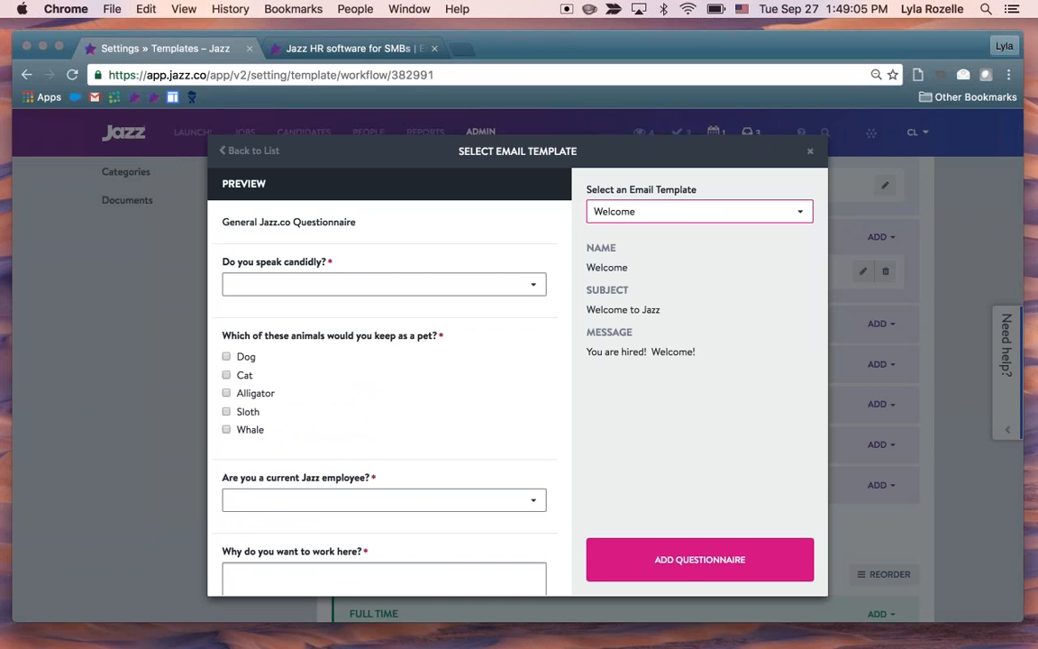
pyautogui.click(726, 562)
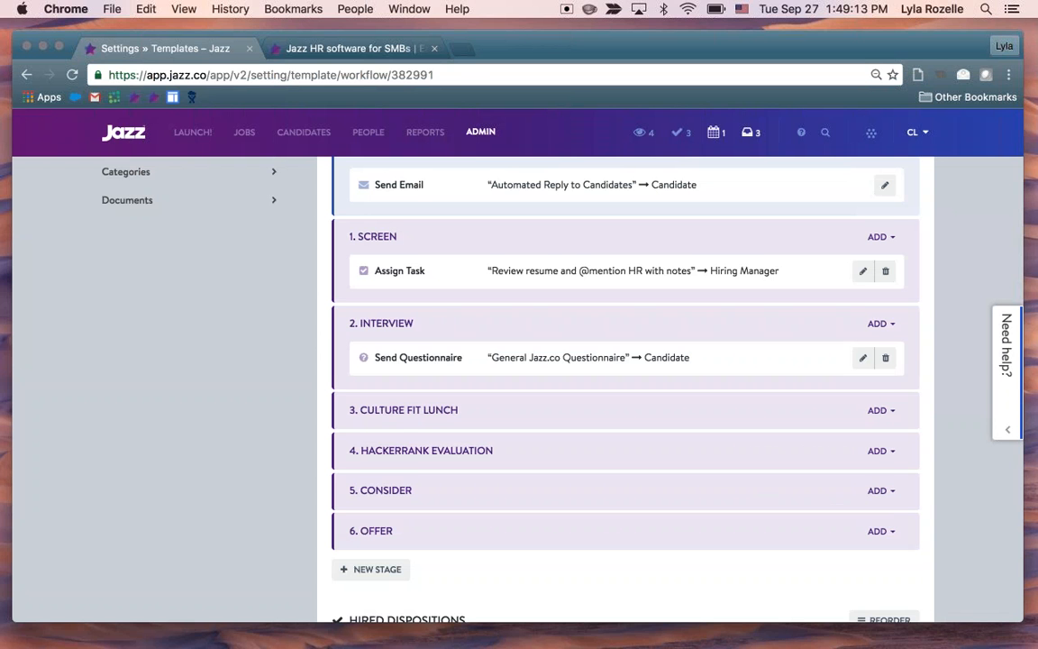
# Open the Interview stage's questionnaire helper for editing, close it without changes, and delete the helper from the stage
pyautogui.scroll(1, 831, 416)
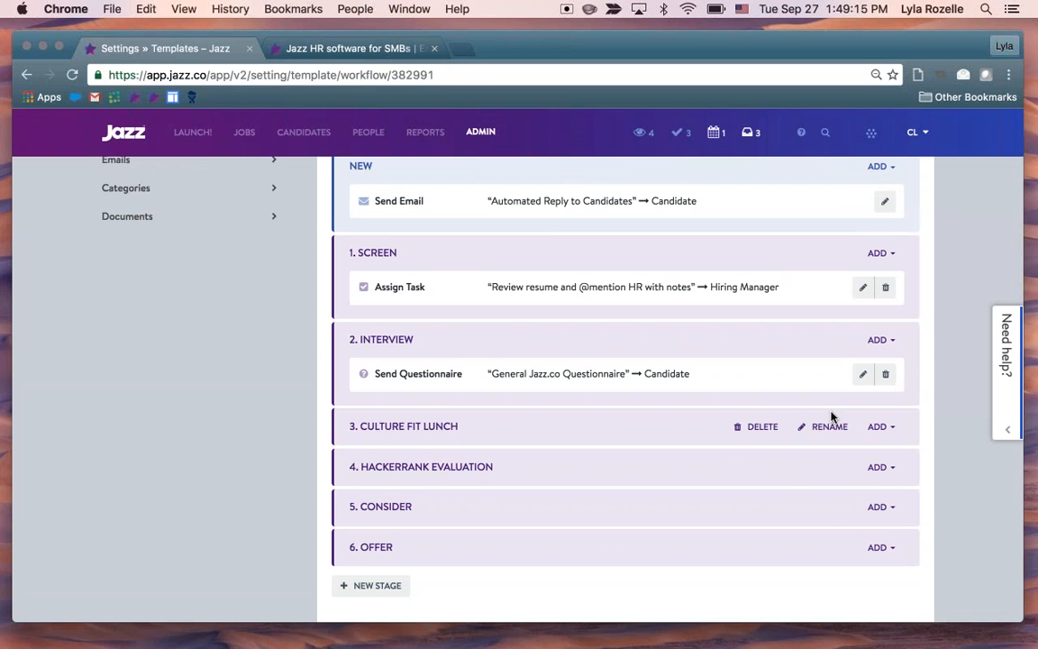
pyautogui.click(862, 376)
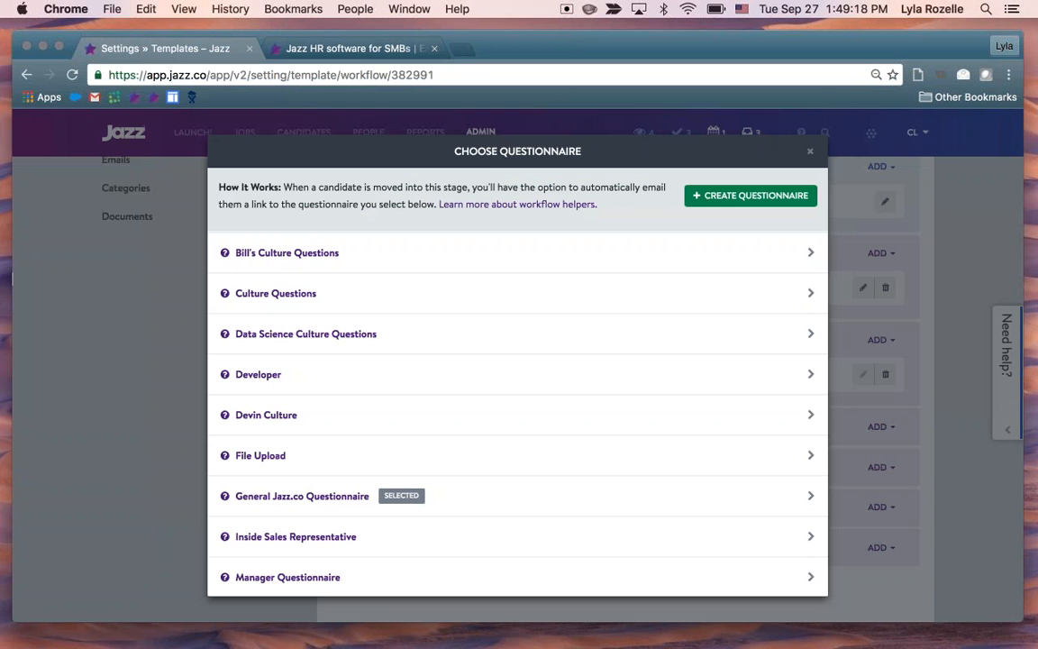
pyautogui.click(816, 157)
pyautogui.click(885, 373)
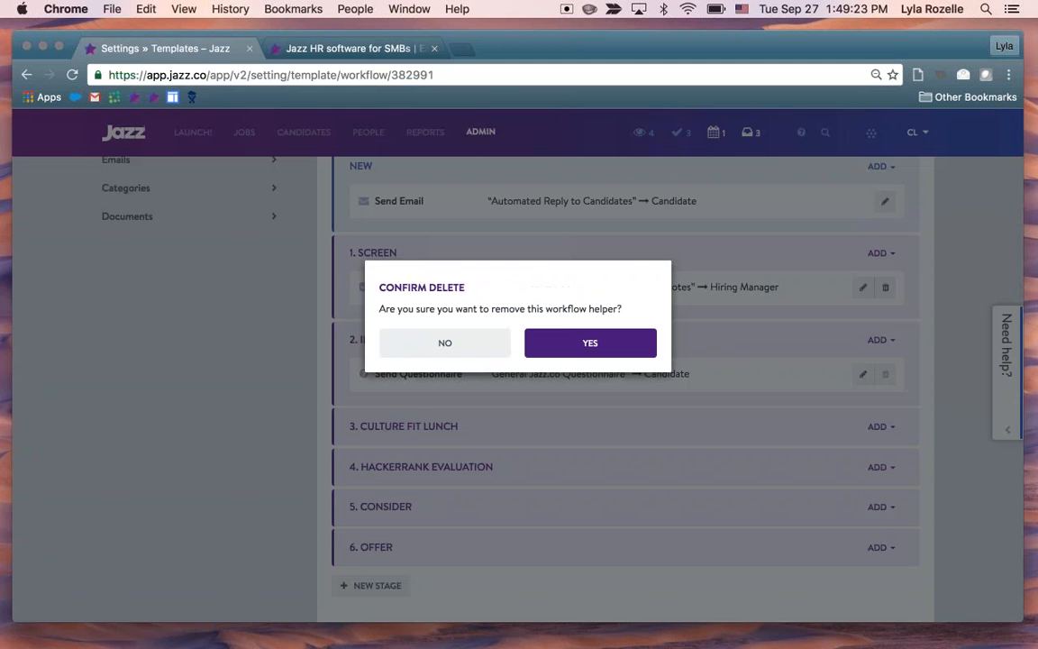
pyautogui.click(590, 344)
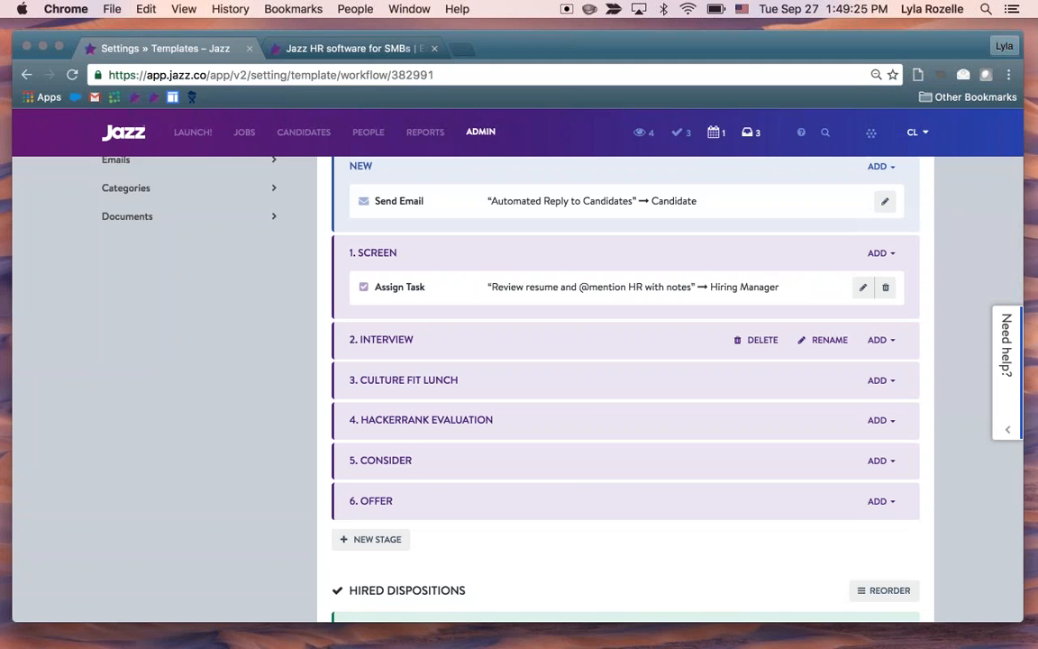
# Start adding an email helper to the Not a Fit disposition and choose the Rejection Letter template
pyautogui.scroll(1, 630, 339)
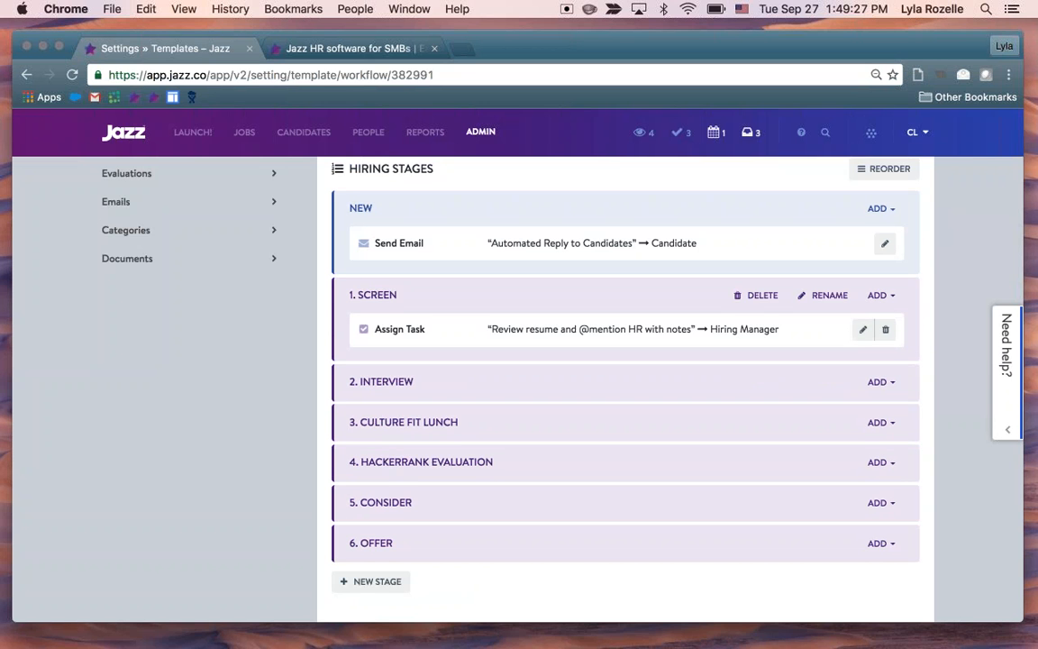
pyautogui.scroll(-1, 961, 393)
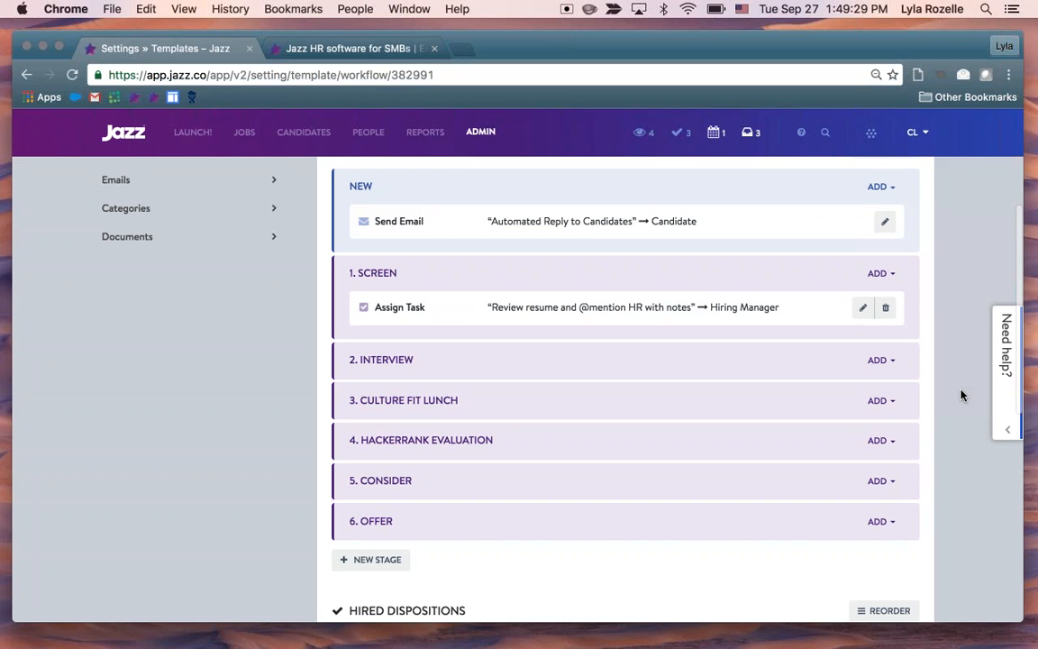
pyautogui.scroll(-2, 962, 393)
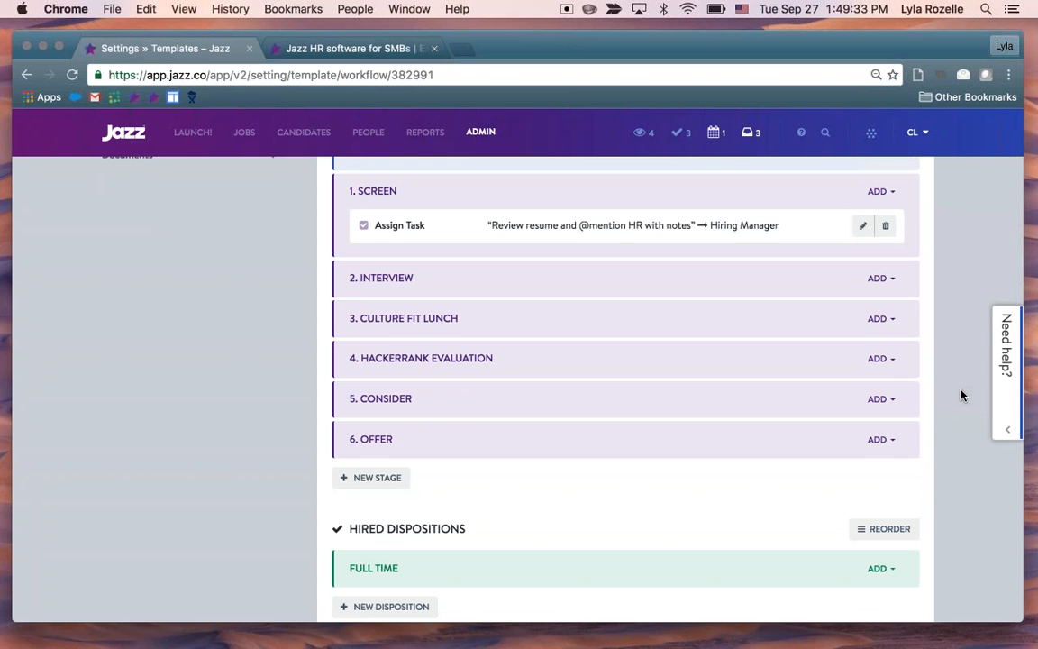
pyautogui.scroll(-4, 965, 356)
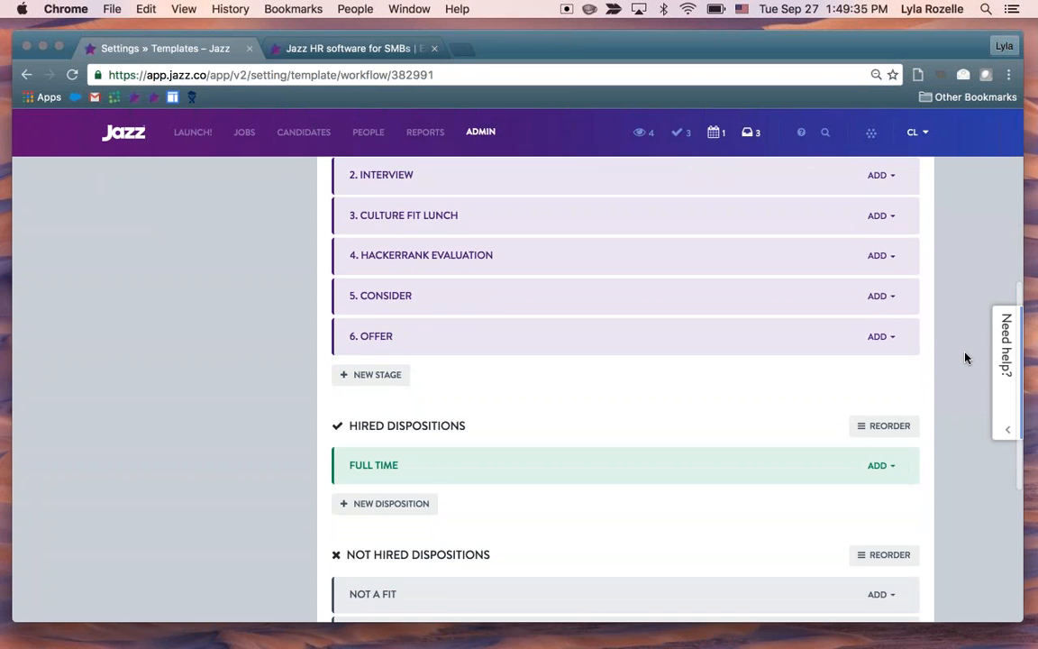
pyautogui.scroll(-3, 965, 358)
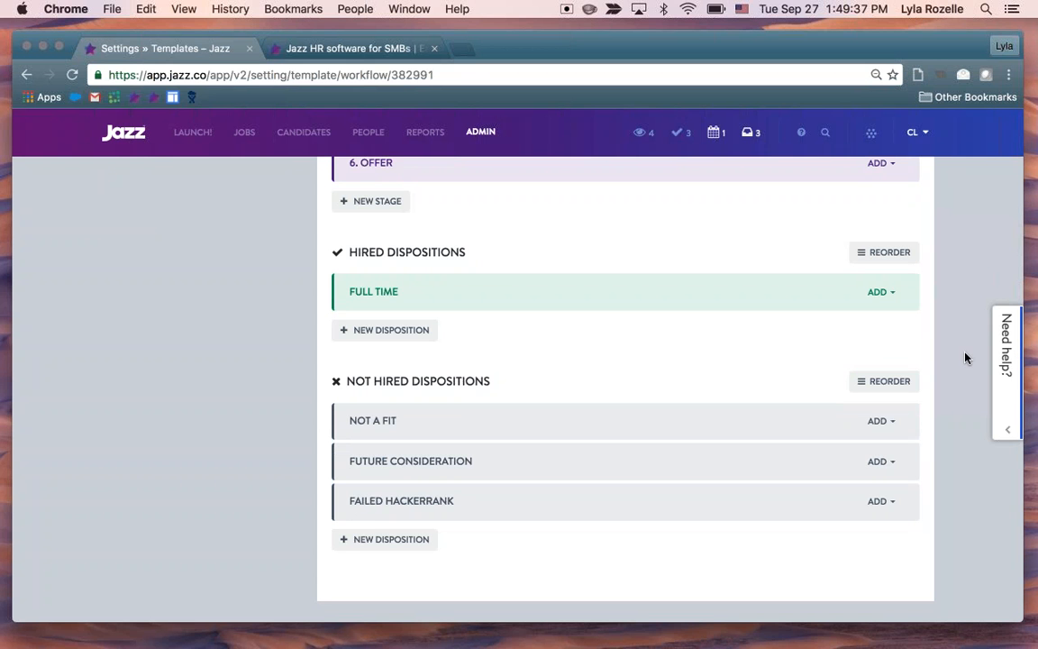
pyautogui.scroll(-1, 965, 357)
pyautogui.moveTo(704, 402)
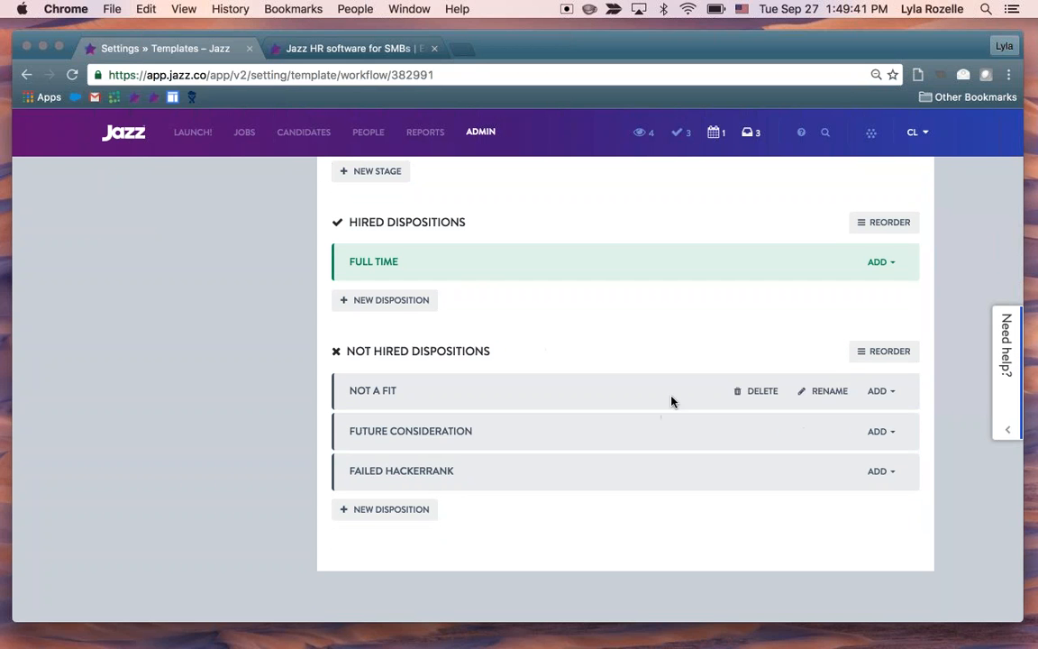
pyautogui.scroll(1, 671, 402)
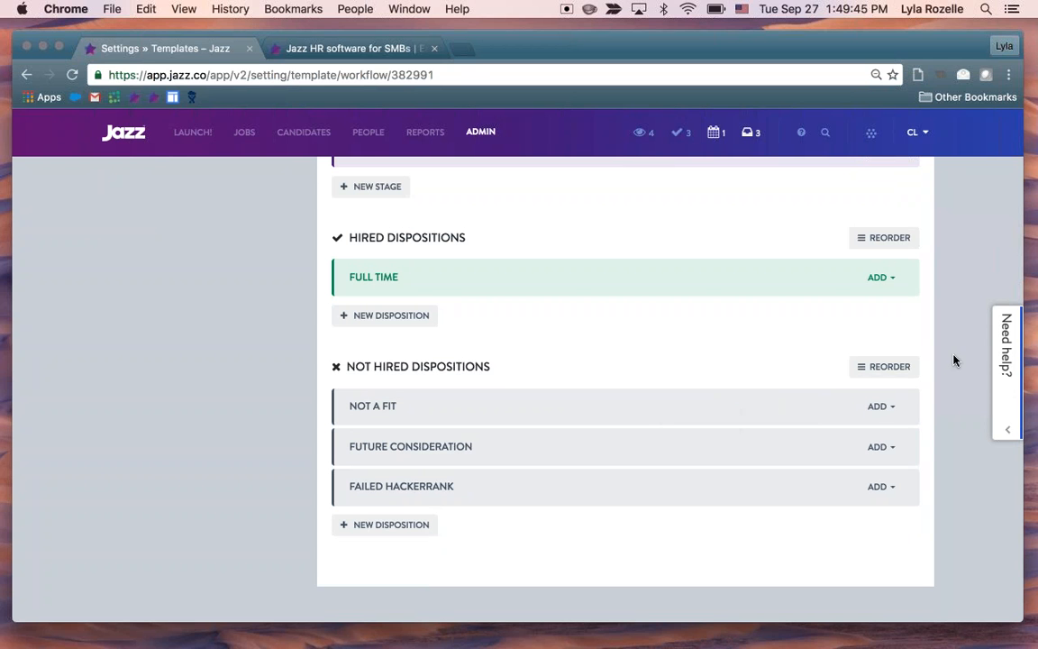
pyautogui.click(885, 407)
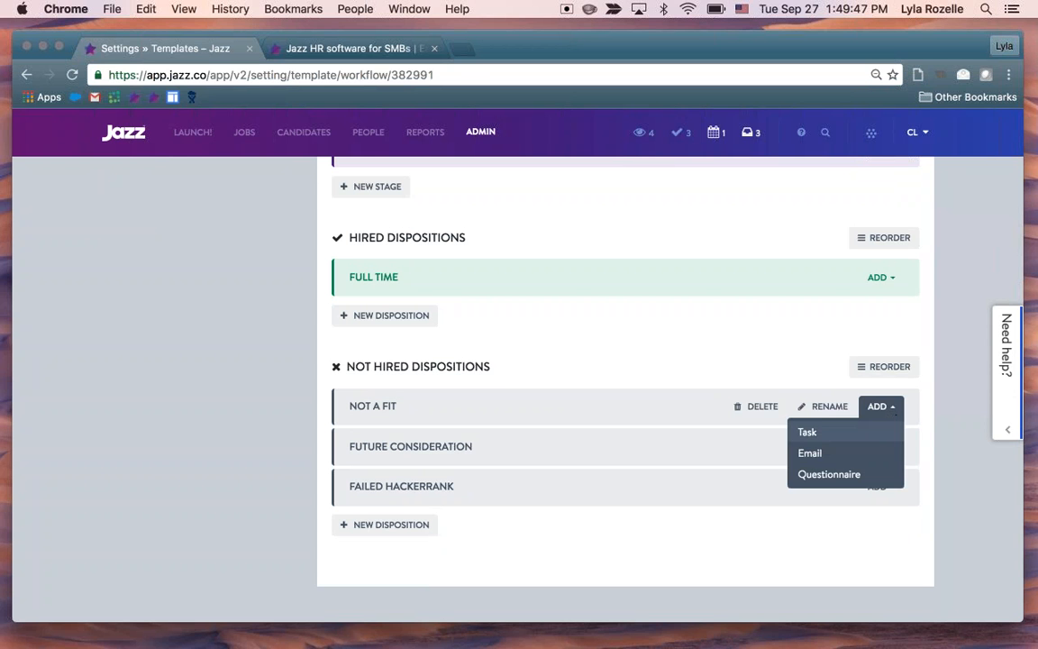
pyautogui.click(810, 453)
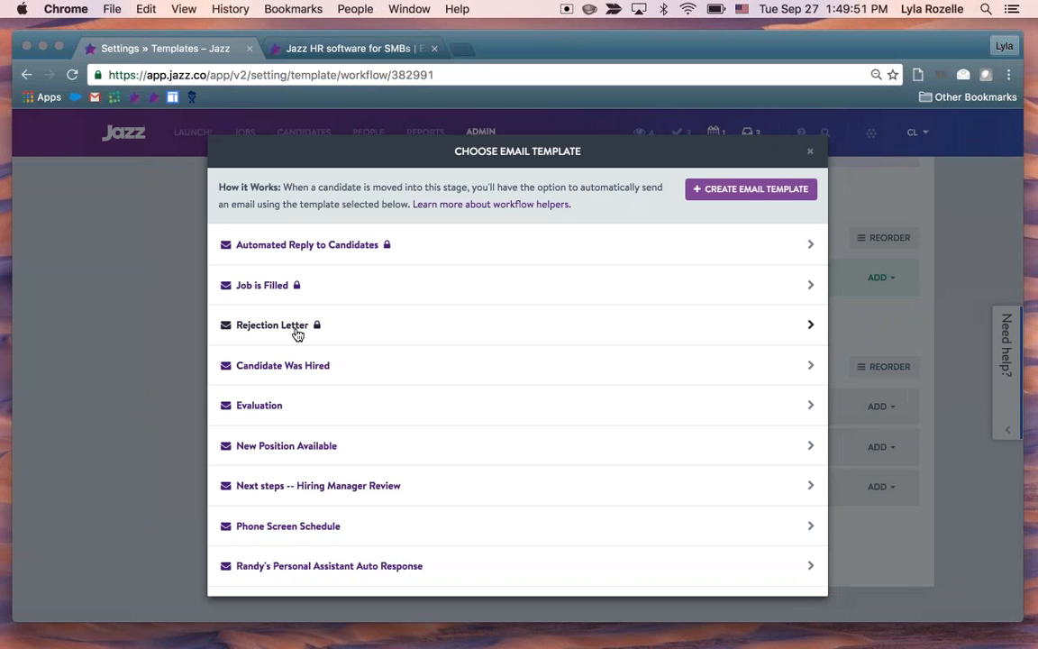
pyautogui.click(298, 332)
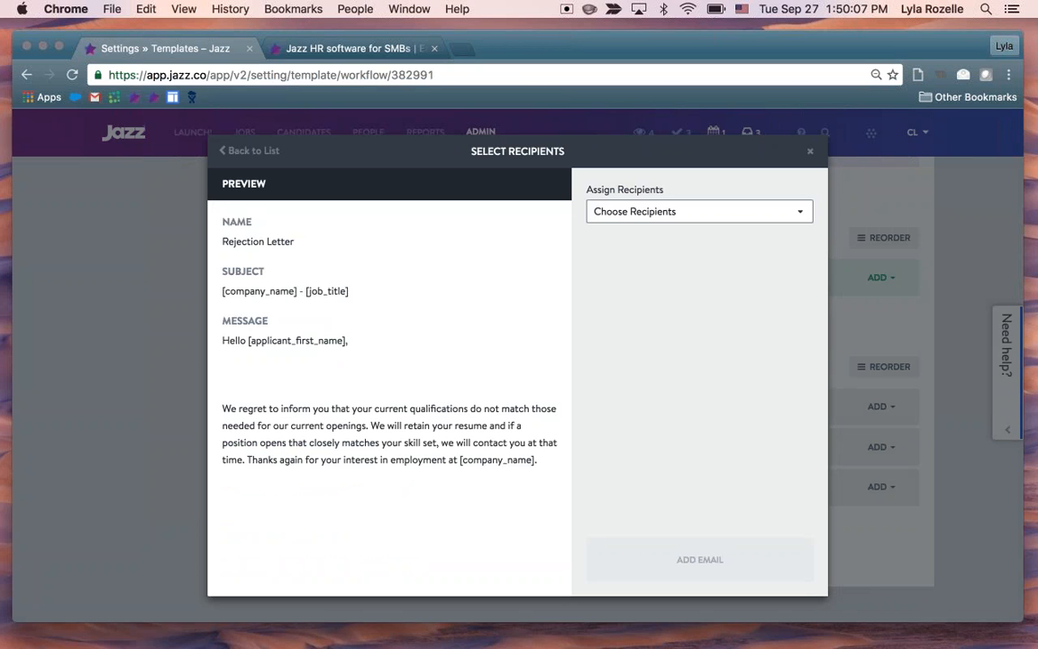
# Set the Candidate as recipient of the Rejection Letter and add the email to the Not a Fit disposition
pyautogui.click(672, 216)
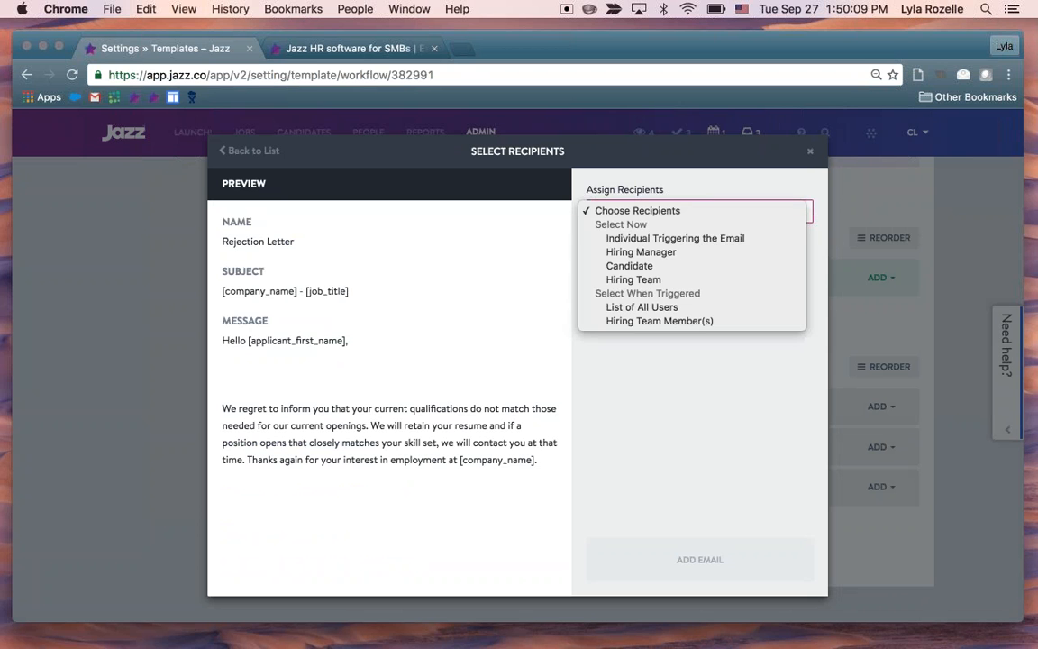
pyautogui.click(671, 267)
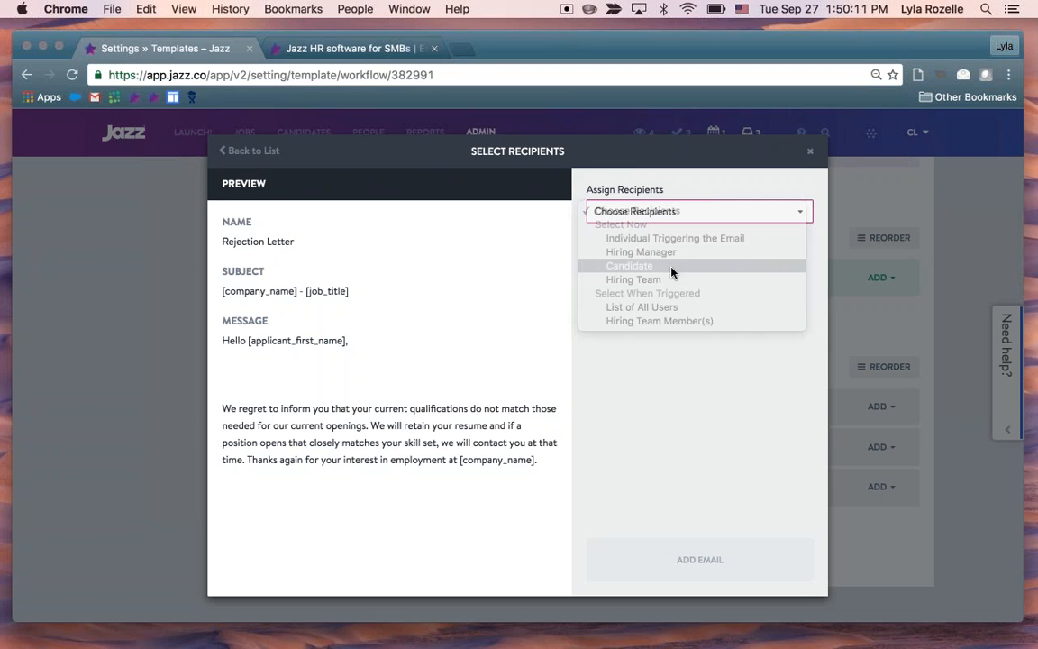
pyautogui.click(705, 540)
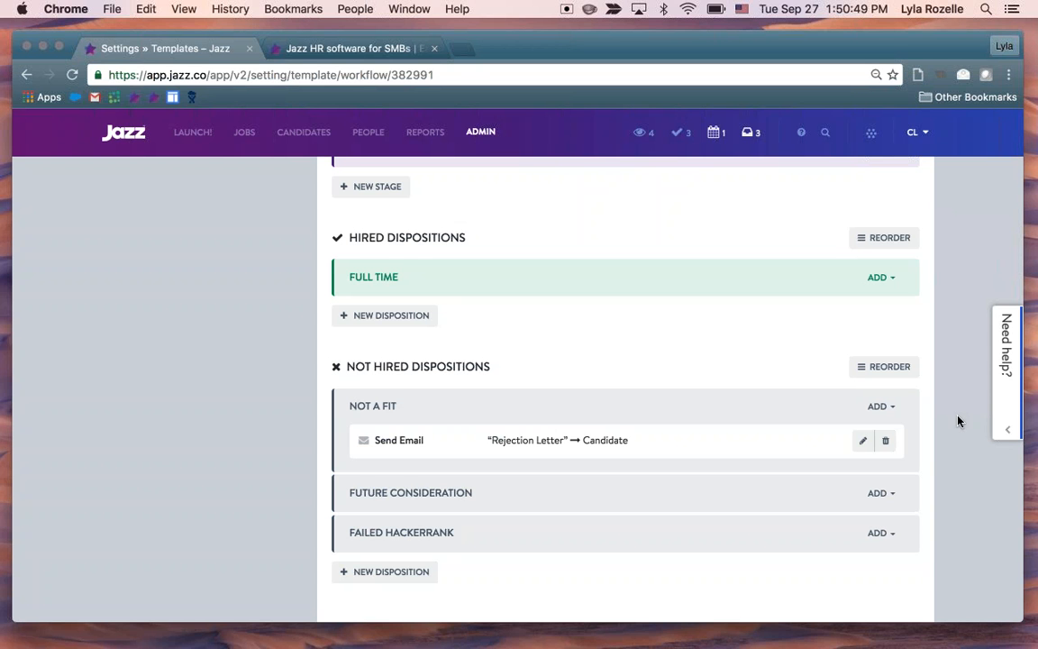
# Look over the Software Engineer workflow's stages and dismiss the announcement about new workflow template features
pyautogui.scroll(3, 958, 421)
pyautogui.scroll(3, 957, 421)
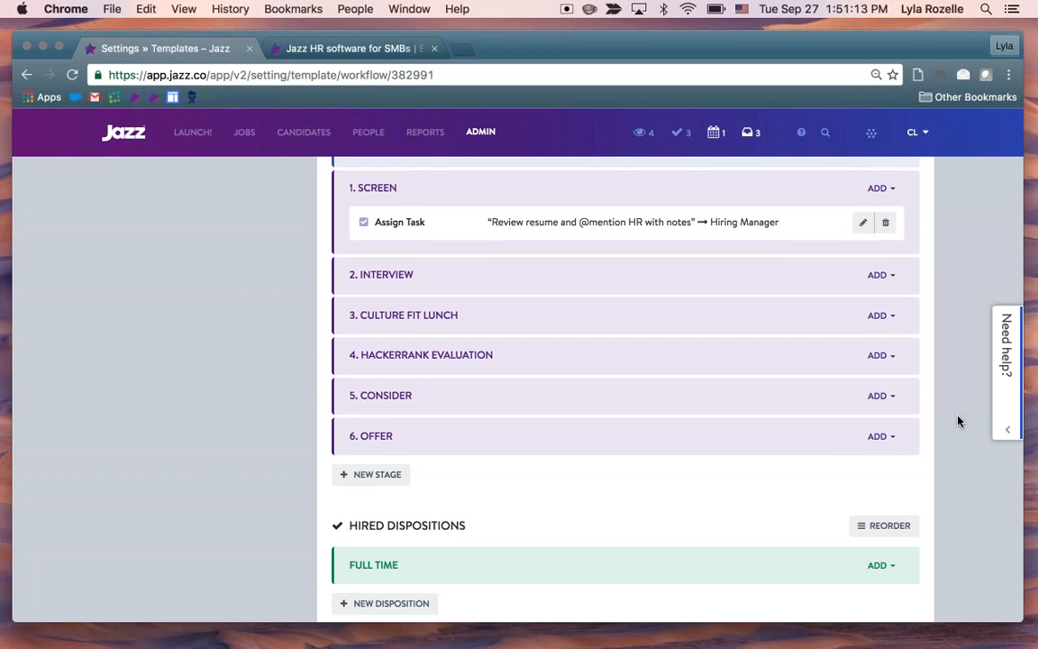
pyautogui.scroll(-3, 958, 421)
pyautogui.scroll(10, 958, 421)
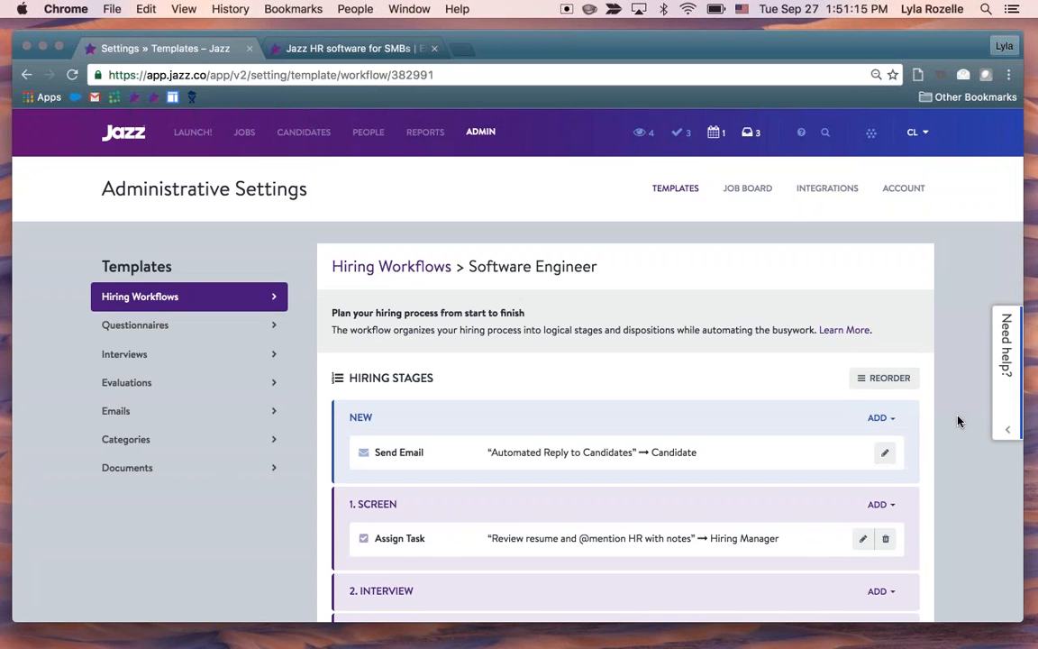
pyautogui.scroll(-10, 957, 420)
pyautogui.scroll(10, 957, 421)
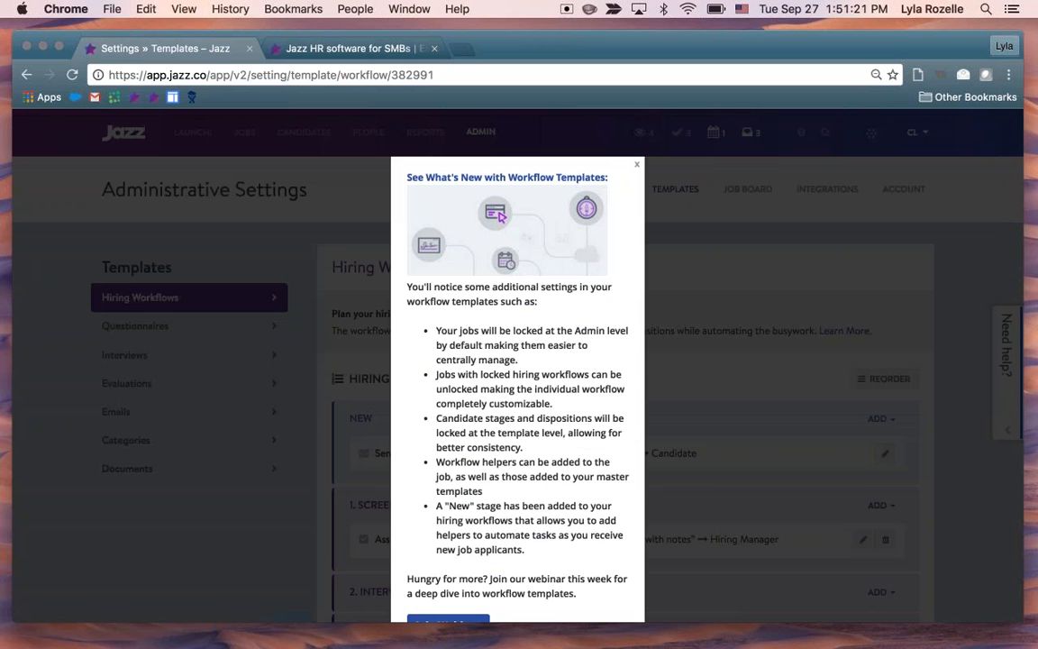
pyautogui.scroll(-1, 517, 365)
pyautogui.press('Escape')
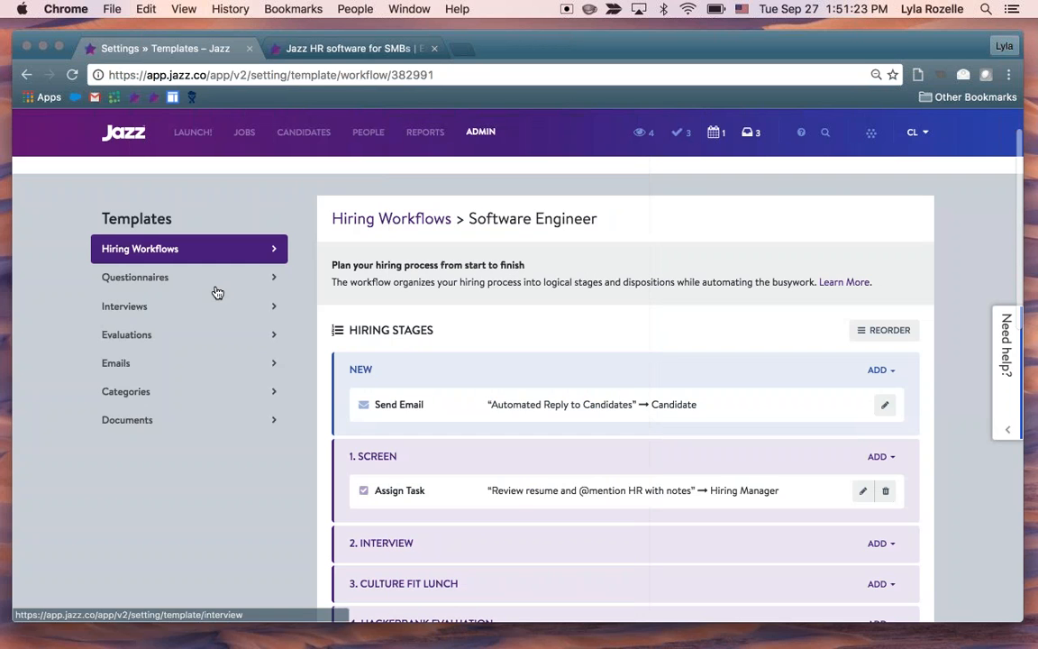
# Go back to the list of hiring workflows and show which jobs use the default Standard workflow
pyautogui.click(249, 262)
pyautogui.click(254, 256)
pyautogui.scroll(-3, 700, 397)
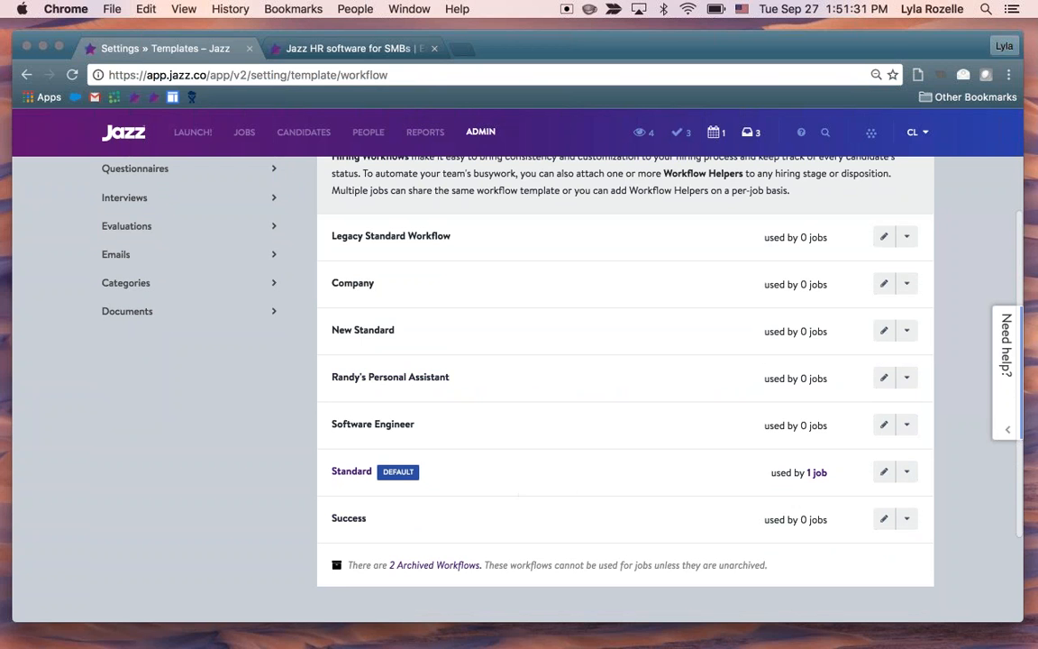
pyautogui.scroll(1, 697, 429)
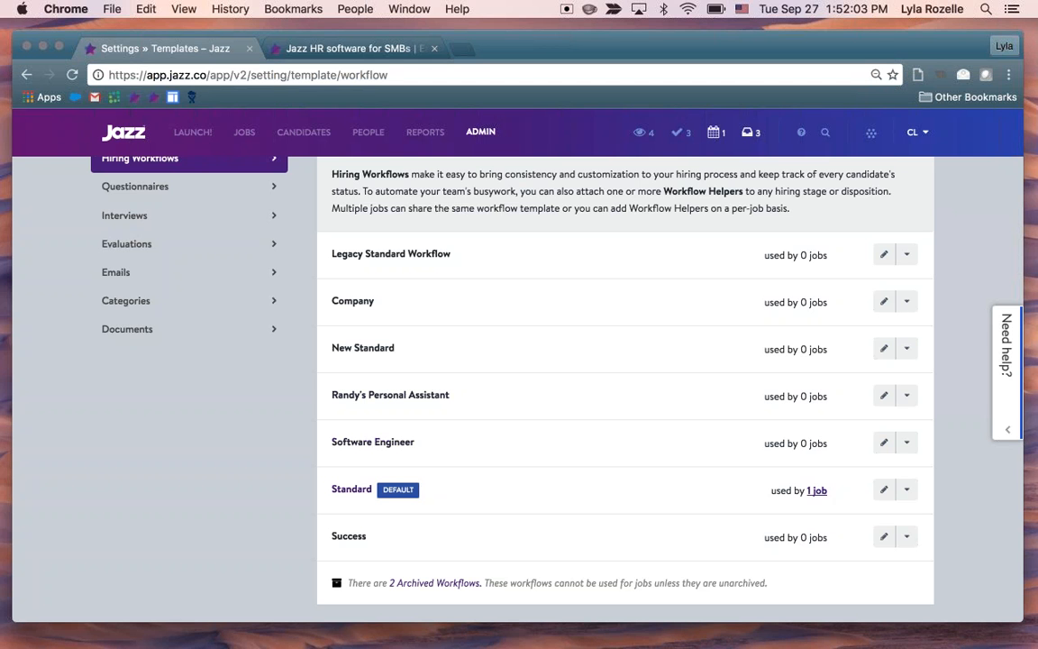
pyautogui.click(818, 491)
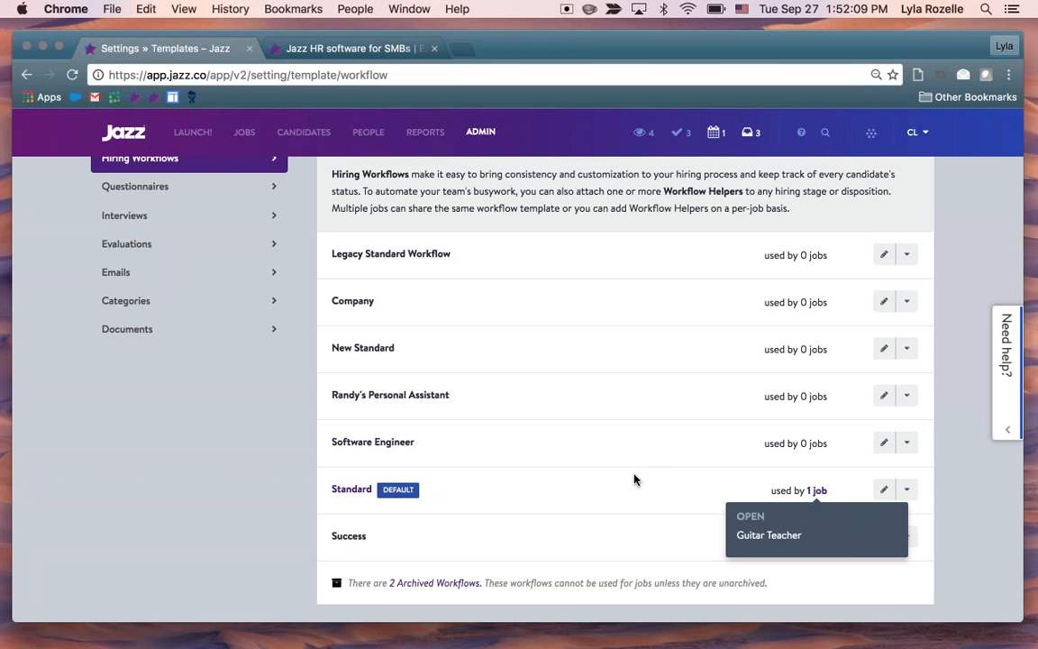
# Show the available actions for the Randy's Personal Assistant workflow without applying any, and look back over the hiring workflows list
pyautogui.scroll(3, 632, 514)
pyautogui.scroll(-3, 633, 515)
pyautogui.click(907, 399)
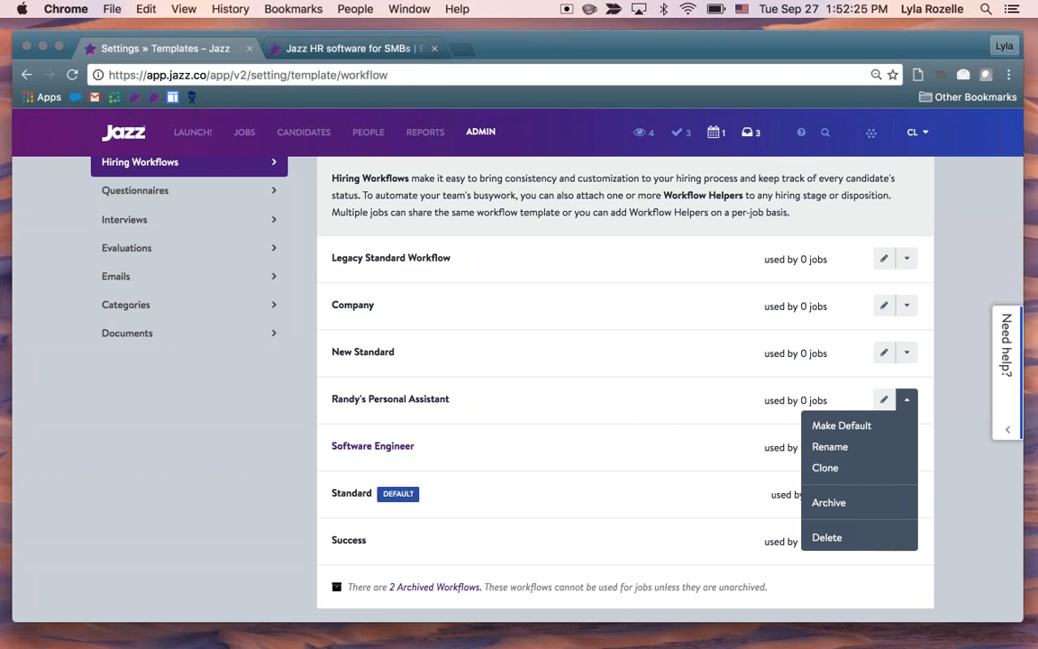
pyautogui.click(674, 439)
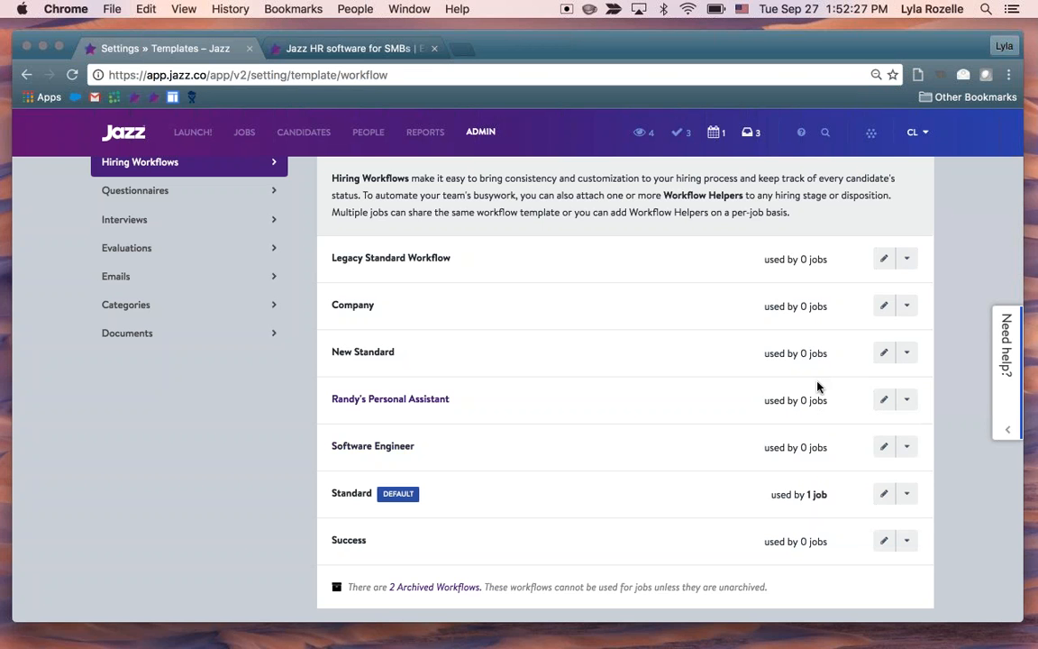
pyautogui.scroll(3, 576, 378)
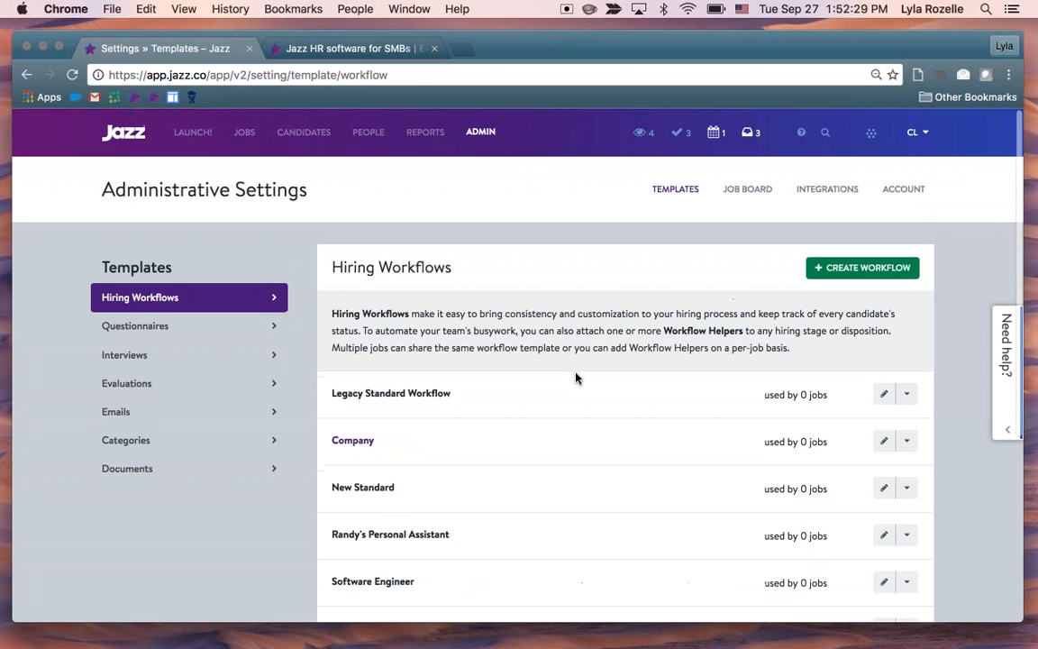
# Open the list of all jobs, start creating a new job, and look over its job posting form
pyautogui.click(247, 139)
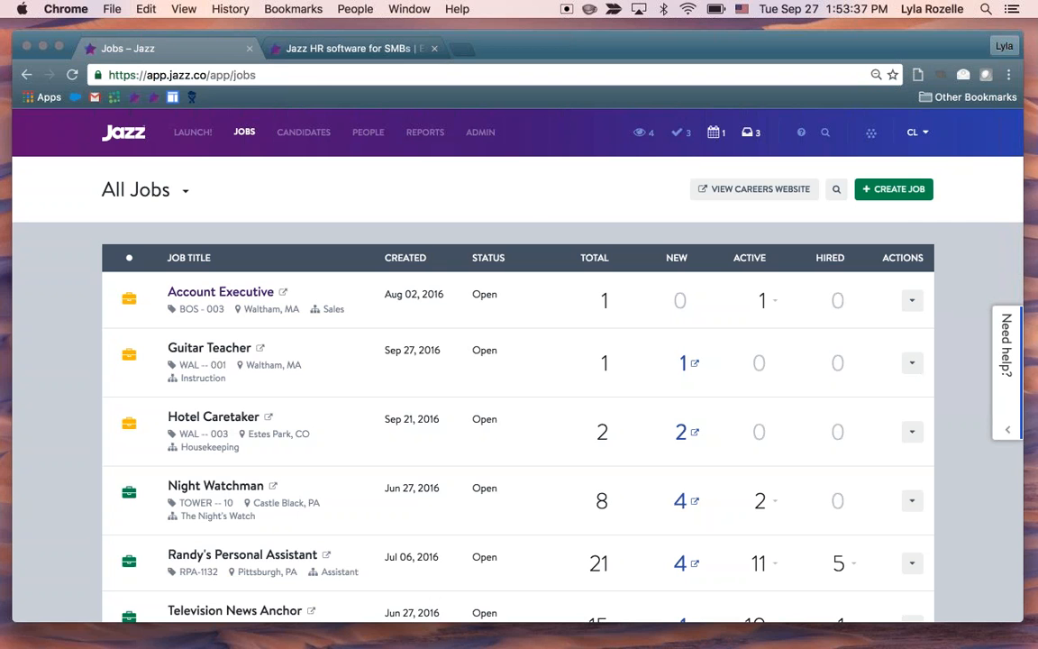
pyautogui.click(894, 189)
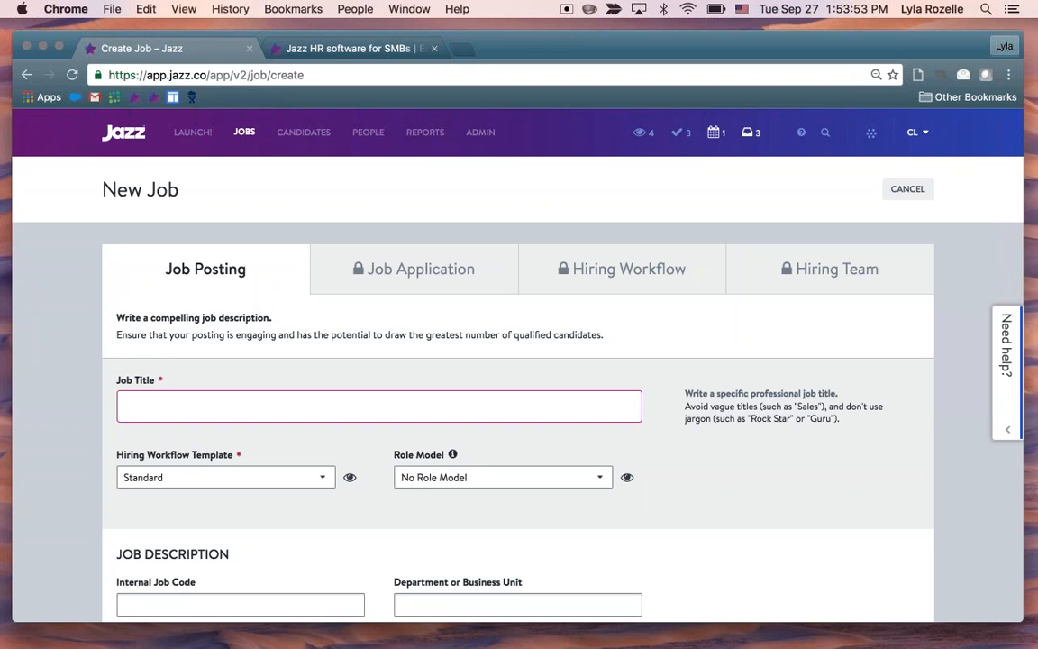
pyautogui.scroll(-1, 923, 435)
pyautogui.scroll(-2, 924, 435)
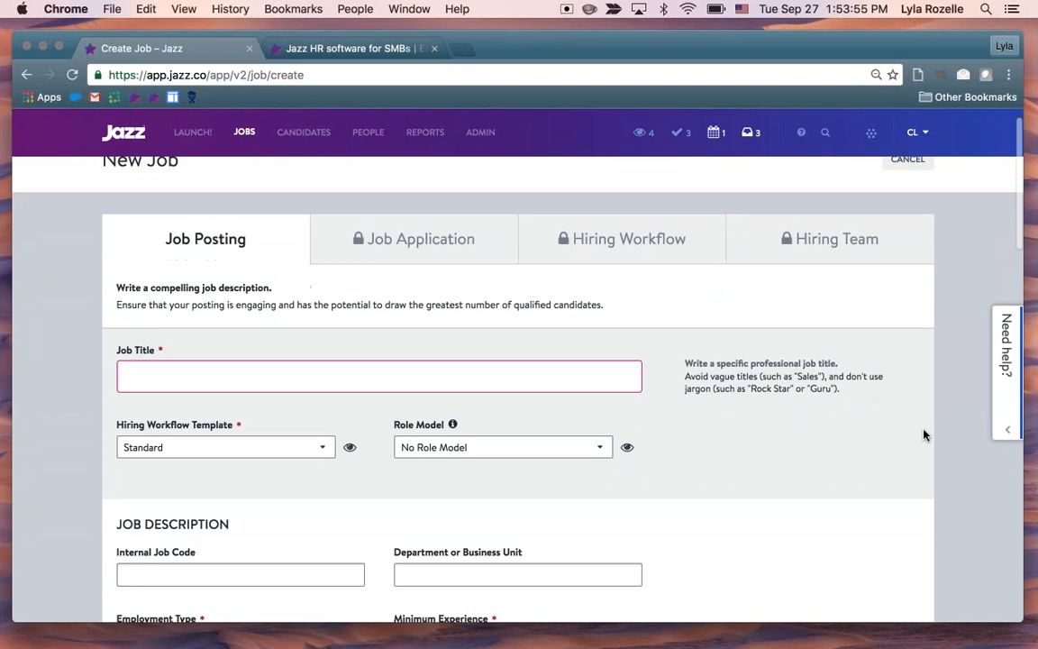
pyautogui.scroll(3, 923, 435)
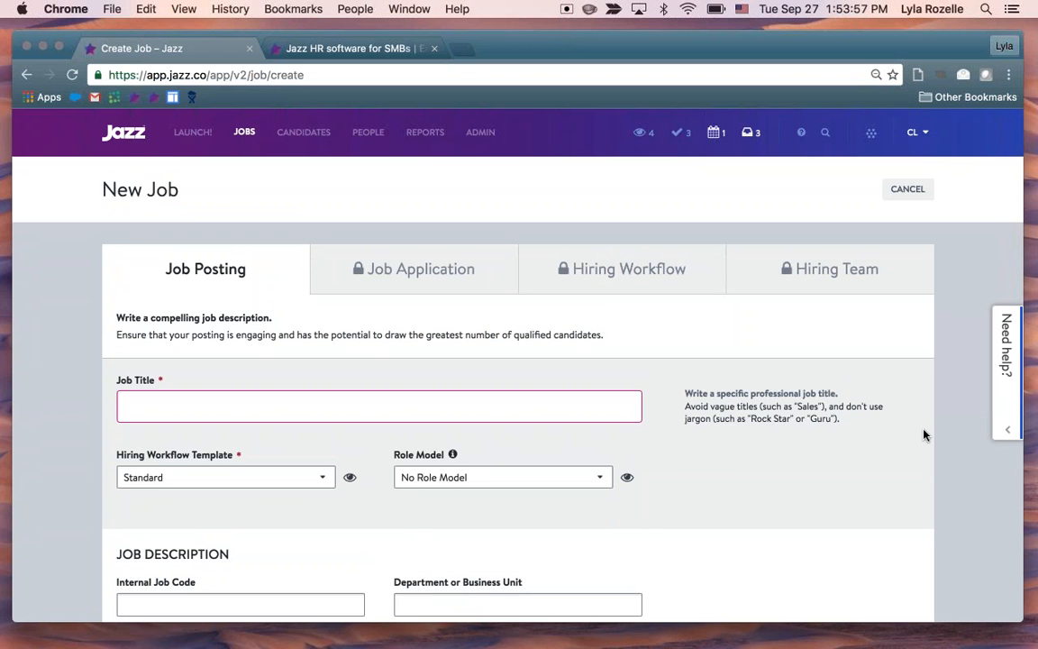
pyautogui.scroll(-1, 923, 435)
pyautogui.scroll(-3, 923, 435)
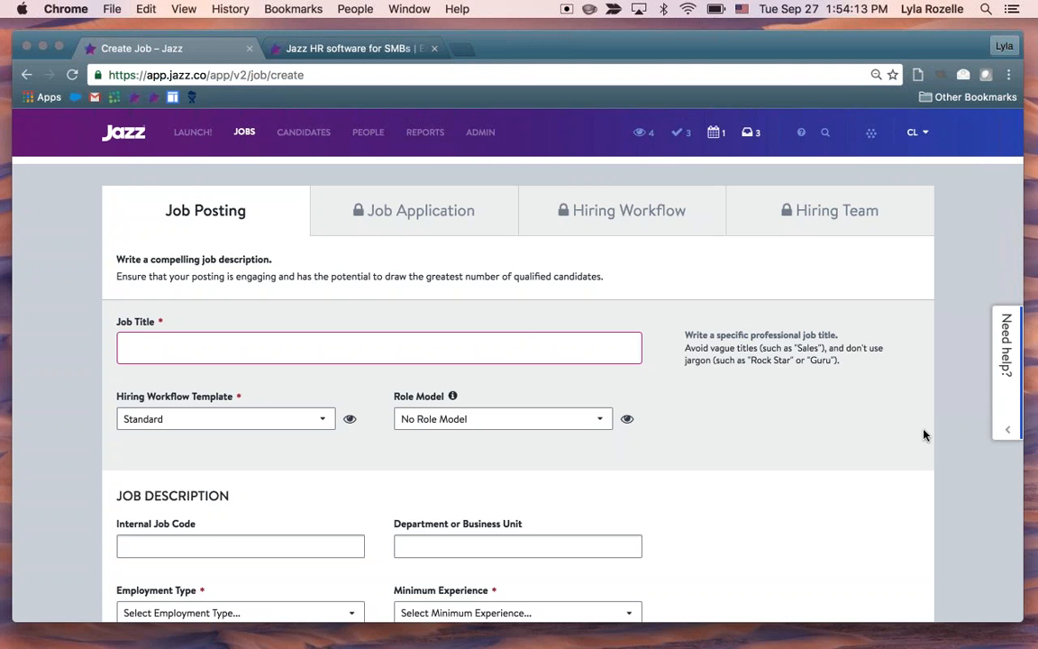
pyautogui.scroll(-2, 922, 434)
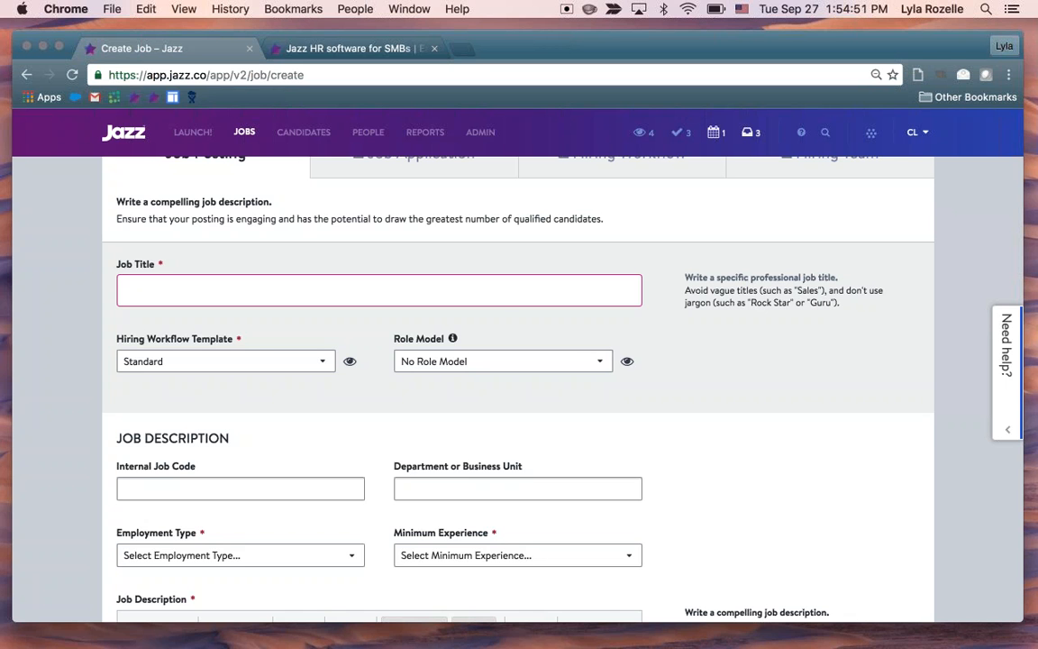
# Look up job title suggestions for Sales and clear the entry
pyautogui.write('Sales')
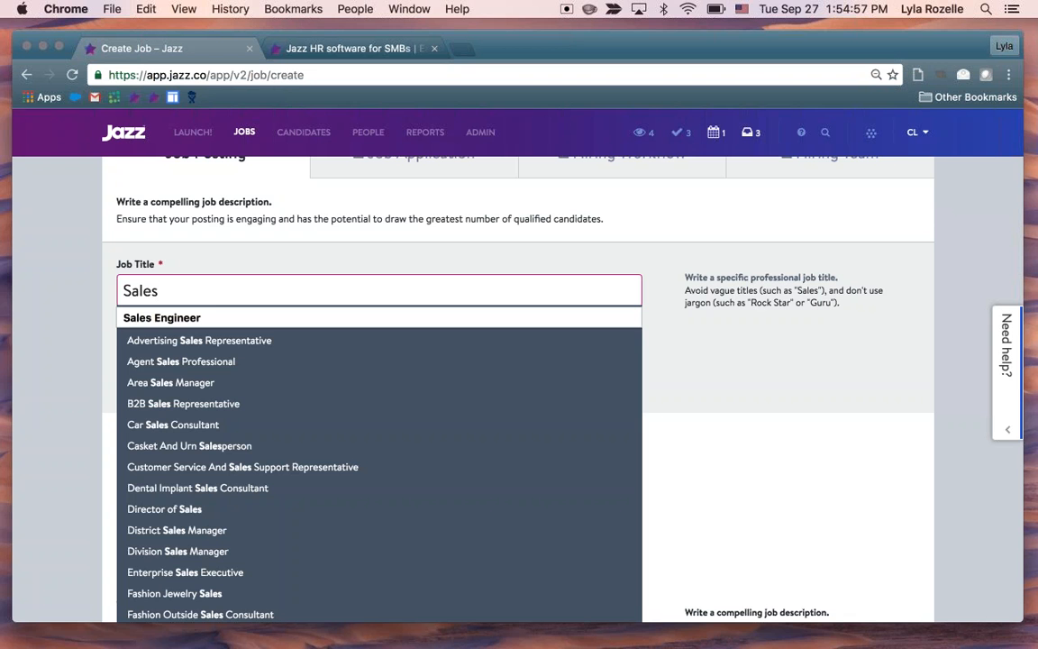
pyautogui.scroll(-2, 365, 424)
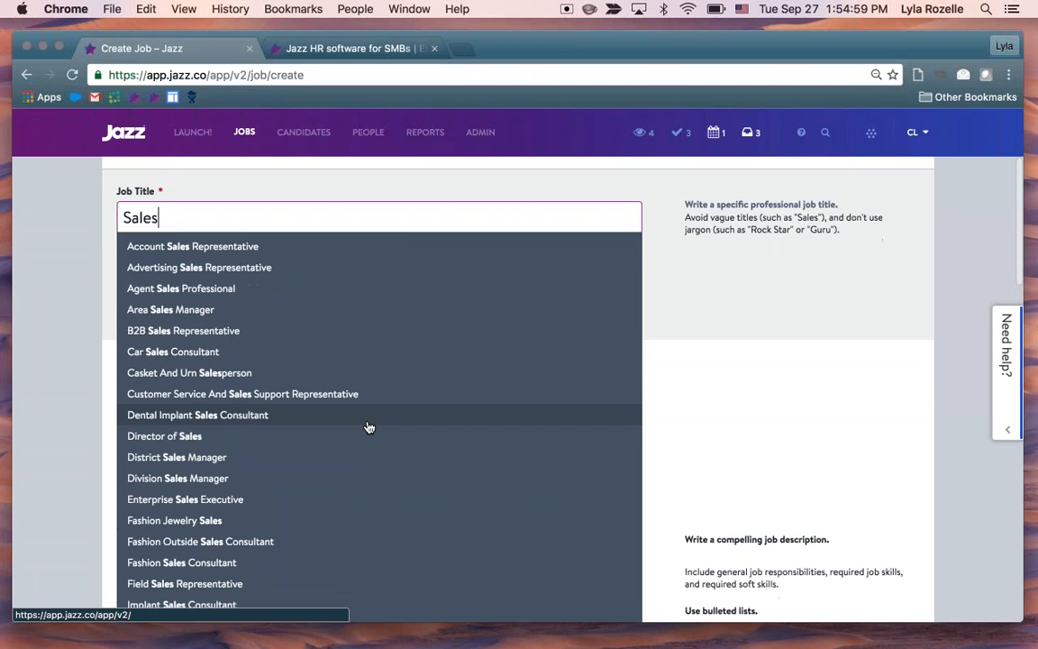
pyautogui.press('BackSpace')
pyautogui.press('BackSpace')
pyautogui.press('BackSpace')
pyautogui.press('BackSpace')
pyautogui.press('BackSpace')
# Look up job title suggestions for Manager and choose Client Relationship Manager as the new job's title
pyautogui.write('Manageer')
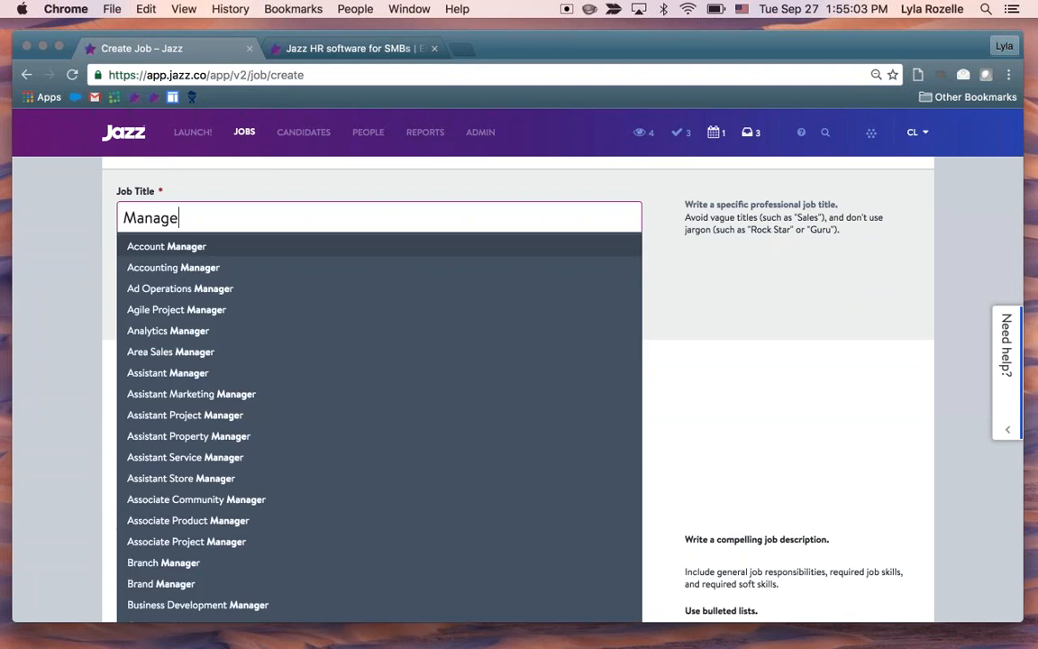
pyautogui.press('BackSpace')
pyautogui.press('BackSpace')
pyautogui.write('r')
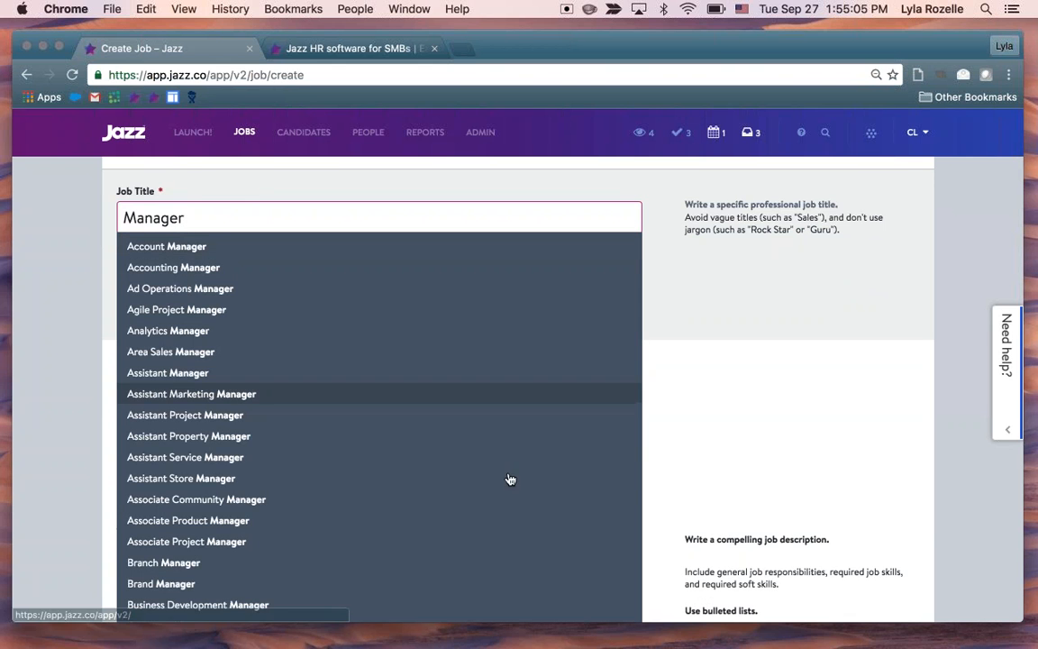
pyautogui.scroll(-5, 434, 462)
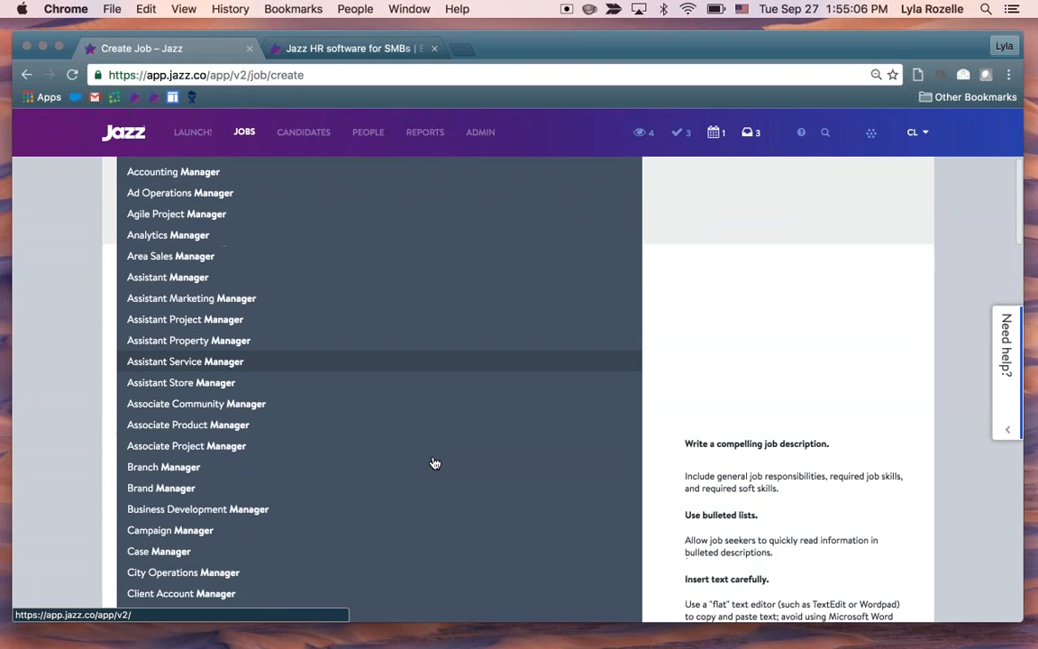
pyautogui.scroll(-3, 434, 462)
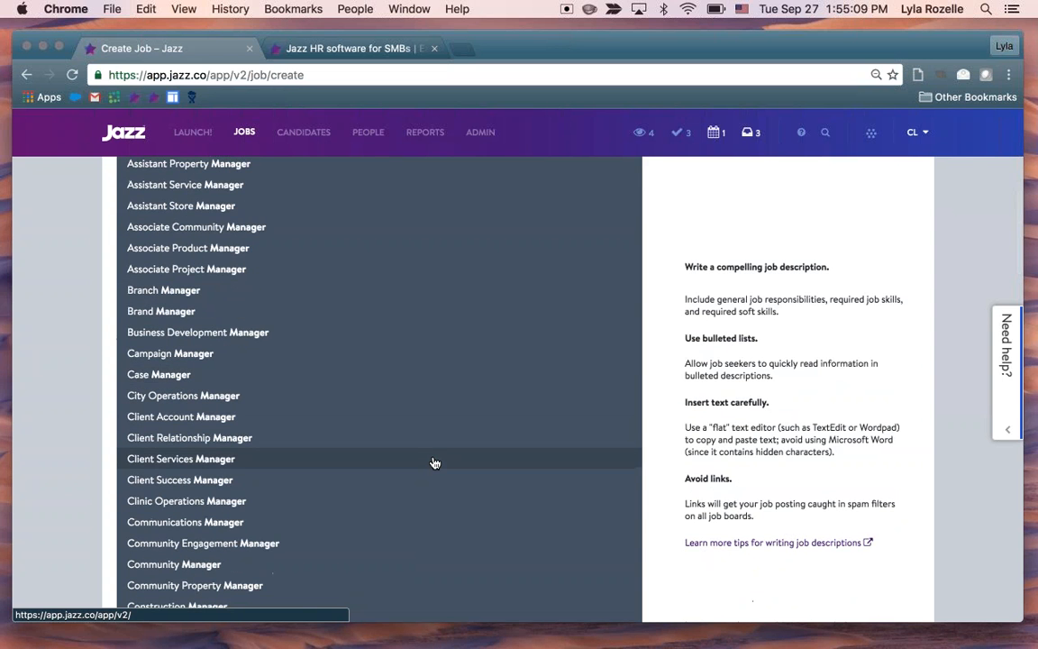
pyautogui.click(342, 438)
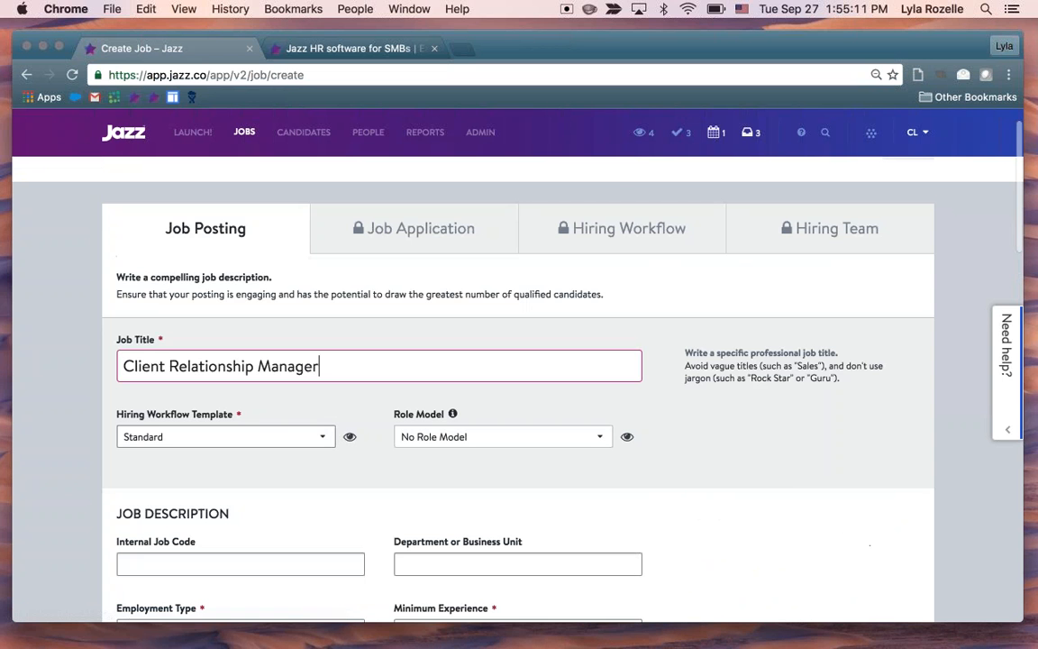
# Set the new job's hiring workflow template to Software Engineer
pyautogui.scroll(-4, 785, 484)
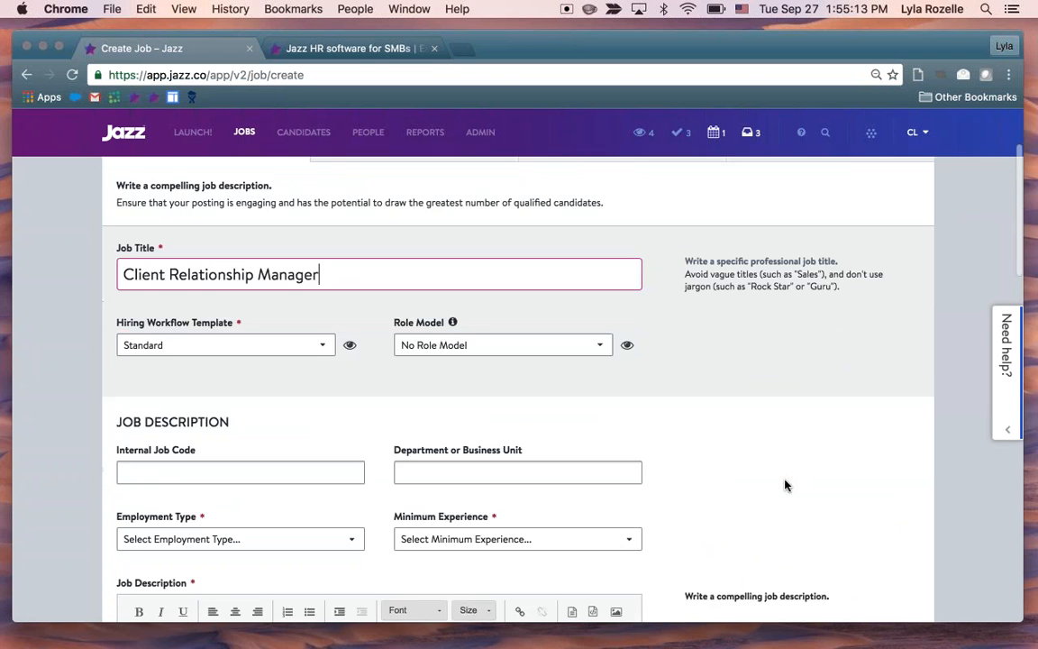
pyautogui.scroll(-1, 329, 376)
pyautogui.click(279, 286)
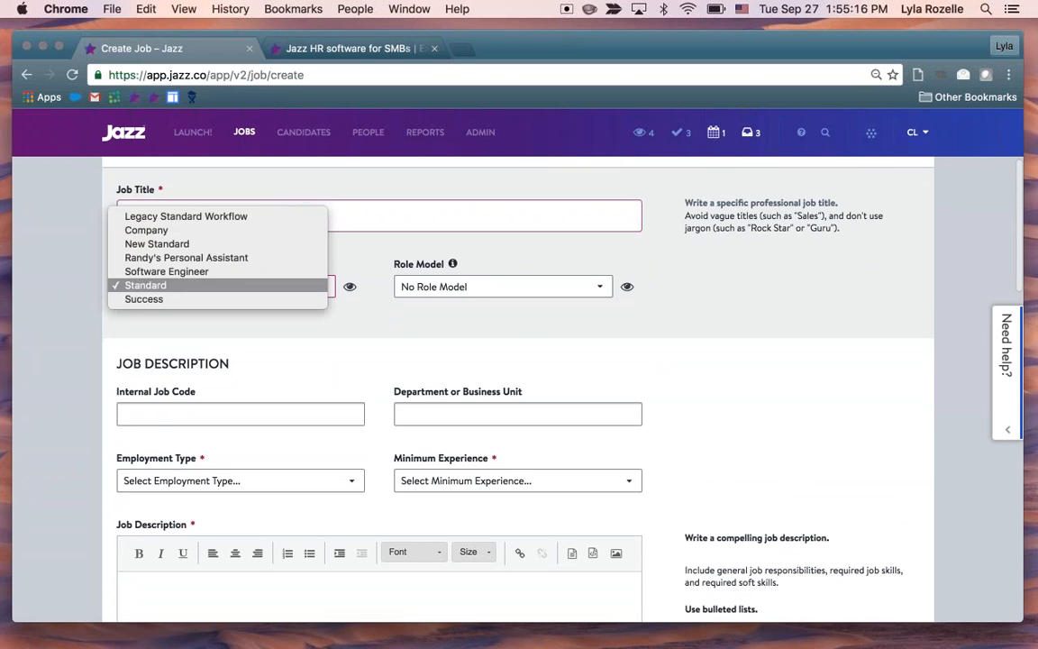
pyautogui.click(287, 283)
# Preview the Software Engineer workflow's stages, helpers and dispositions, and close the preview without selecting anything
pyautogui.click(349, 288)
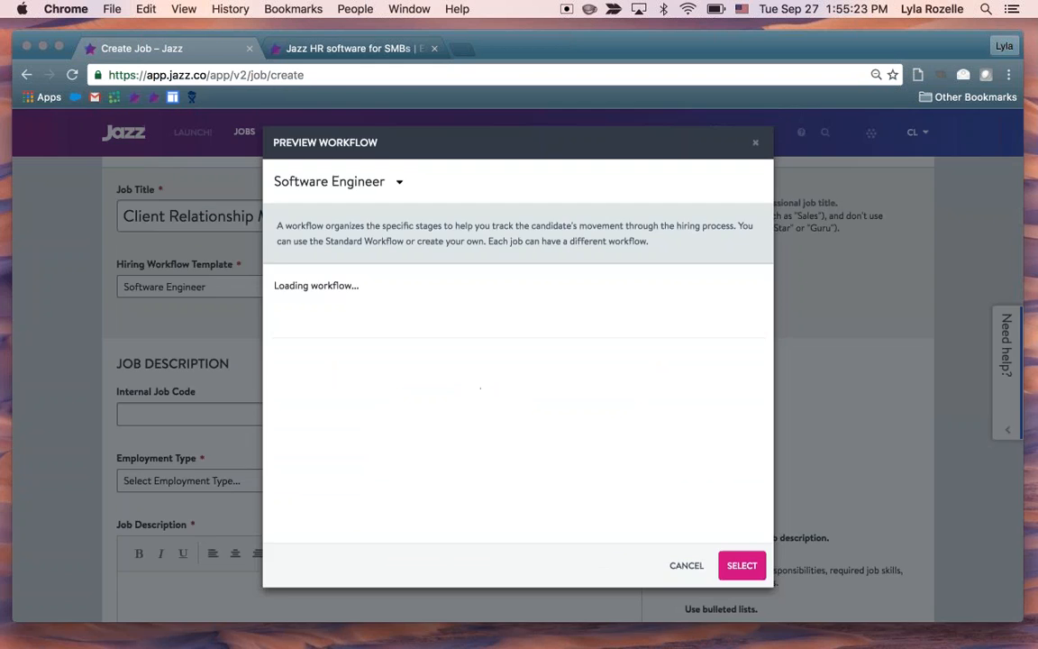
pyautogui.scroll(-4, 649, 416)
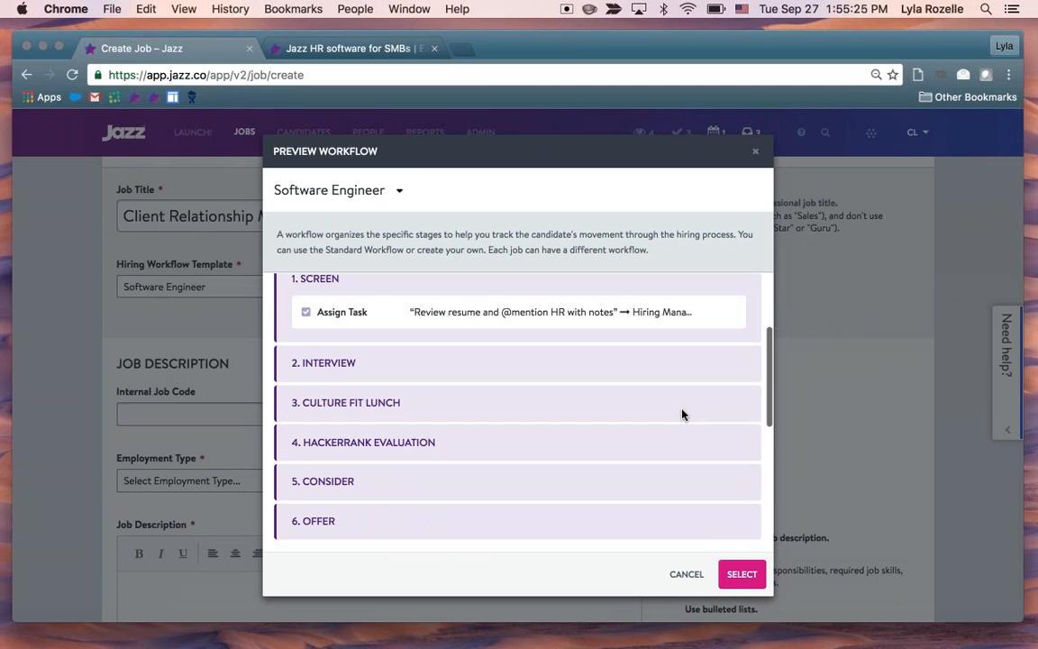
pyautogui.scroll(-8, 682, 414)
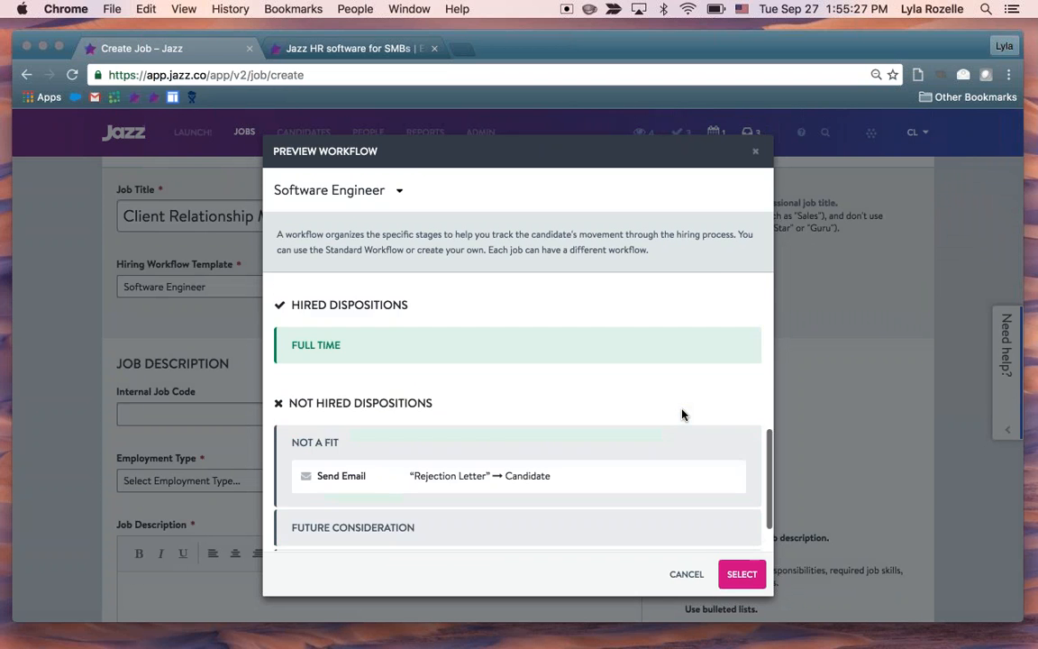
pyautogui.scroll(10, 682, 415)
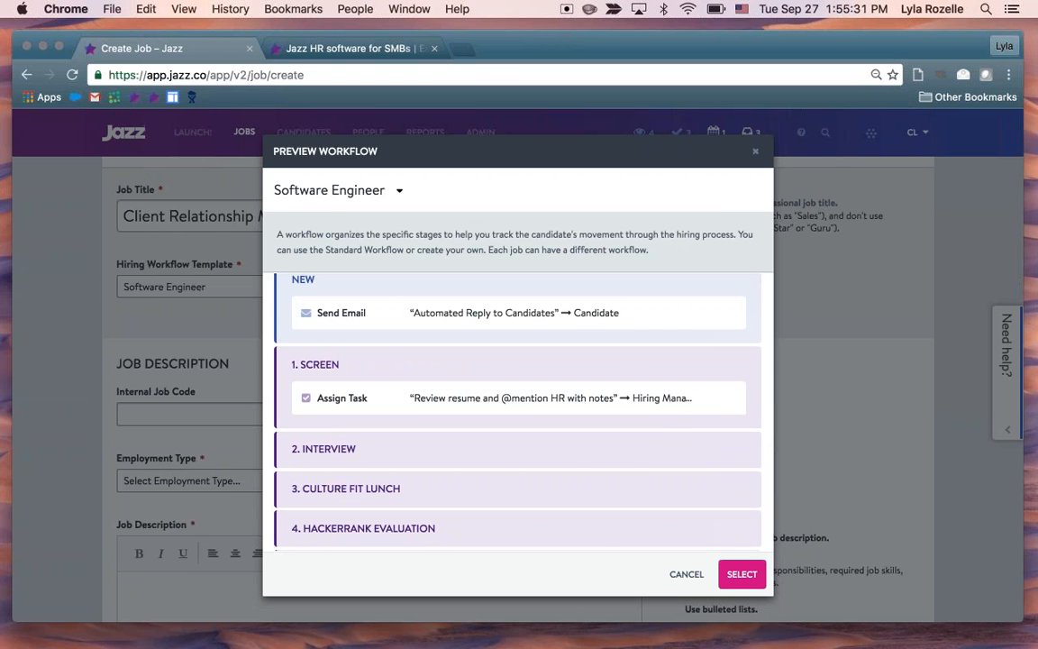
pyautogui.click(686, 574)
# Enter WAL -- 005 as the internal job code in the job description section
pyautogui.scroll(-4, 396, 363)
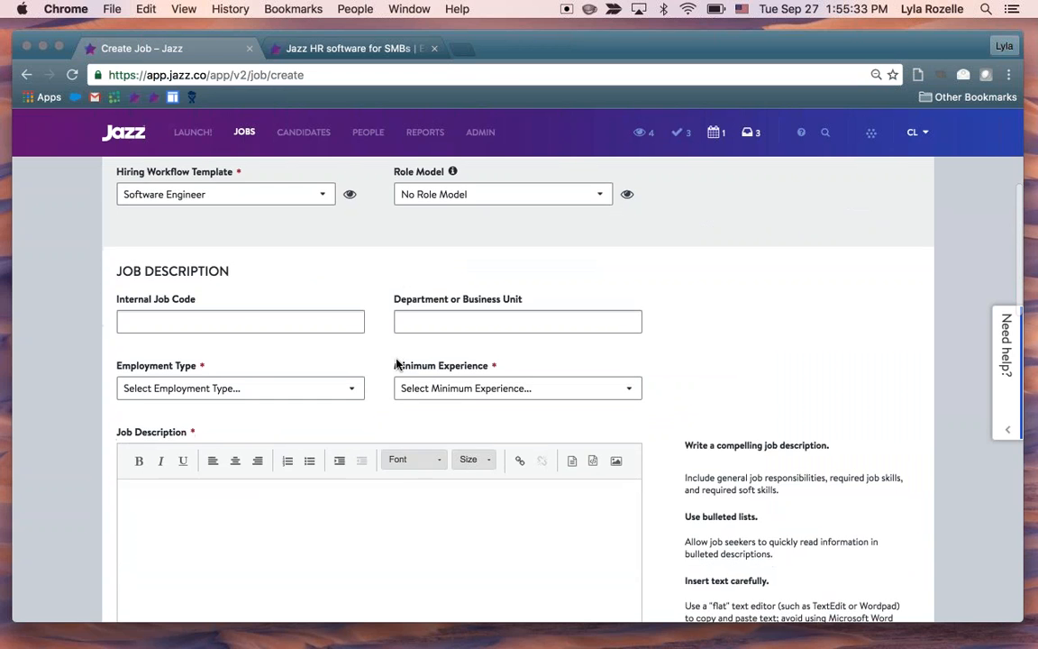
pyautogui.scroll(1, 397, 360)
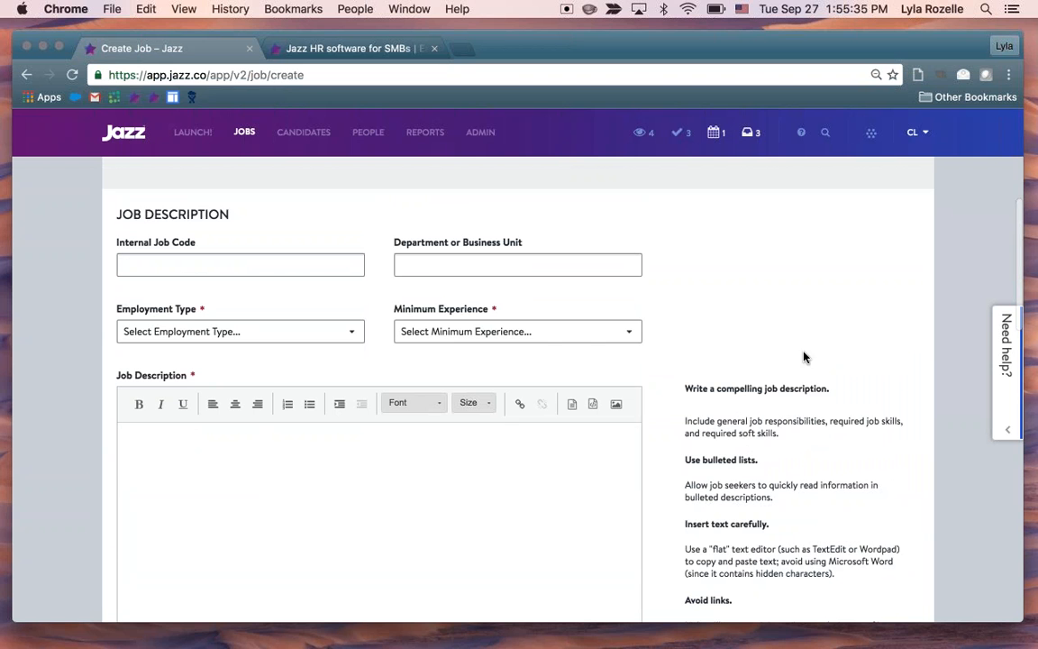
pyautogui.scroll(-1, 757, 383)
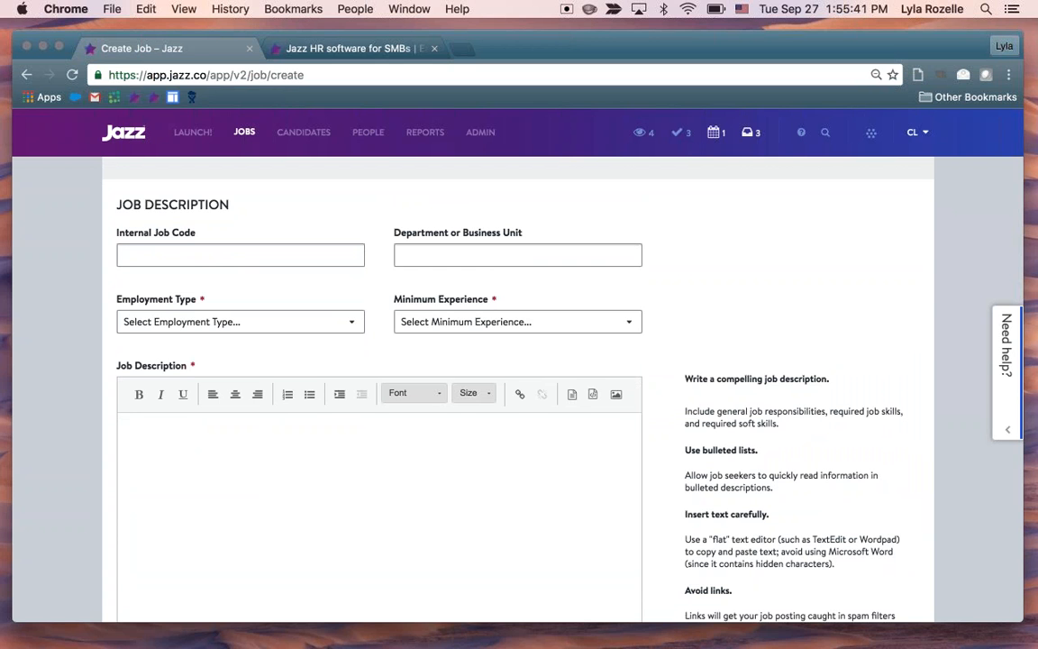
pyautogui.click(271, 255)
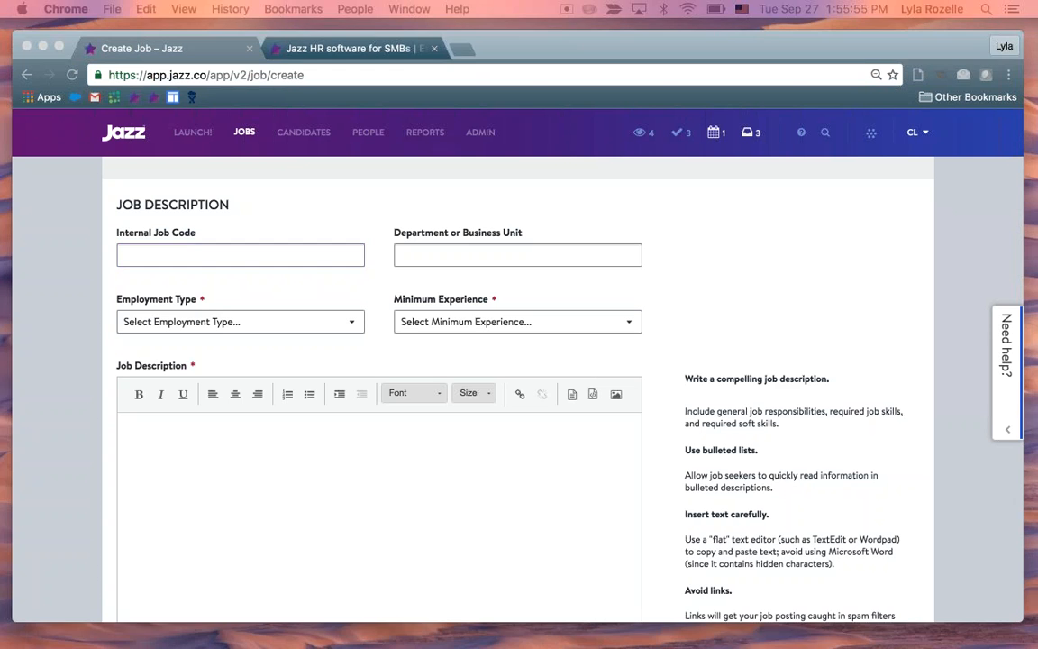
pyautogui.click(308, 260)
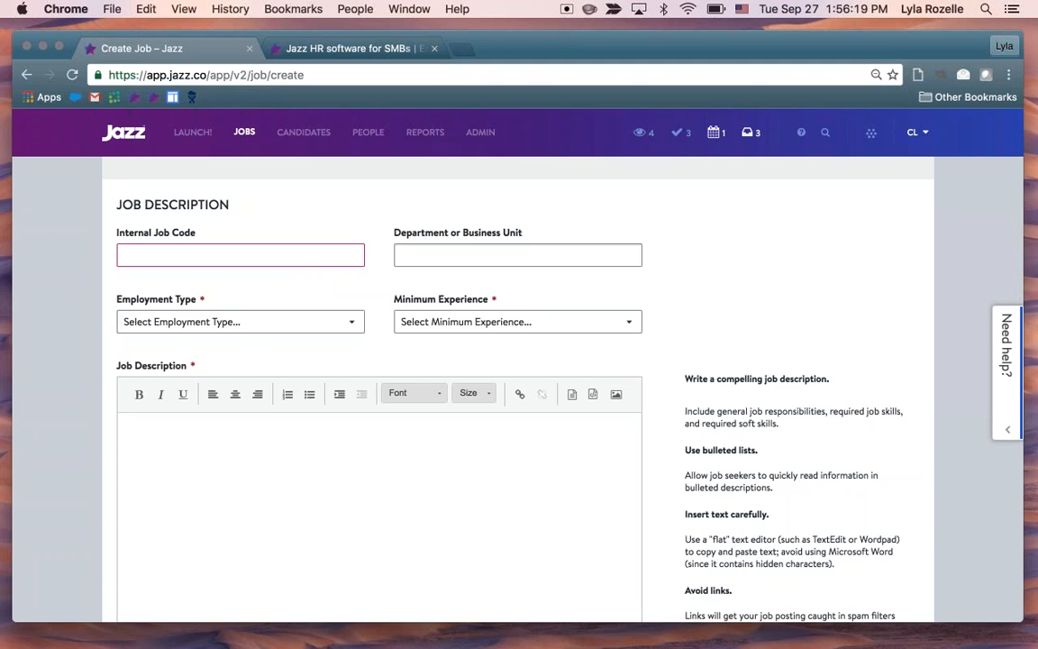
pyautogui.scroll(-1, 694, 283)
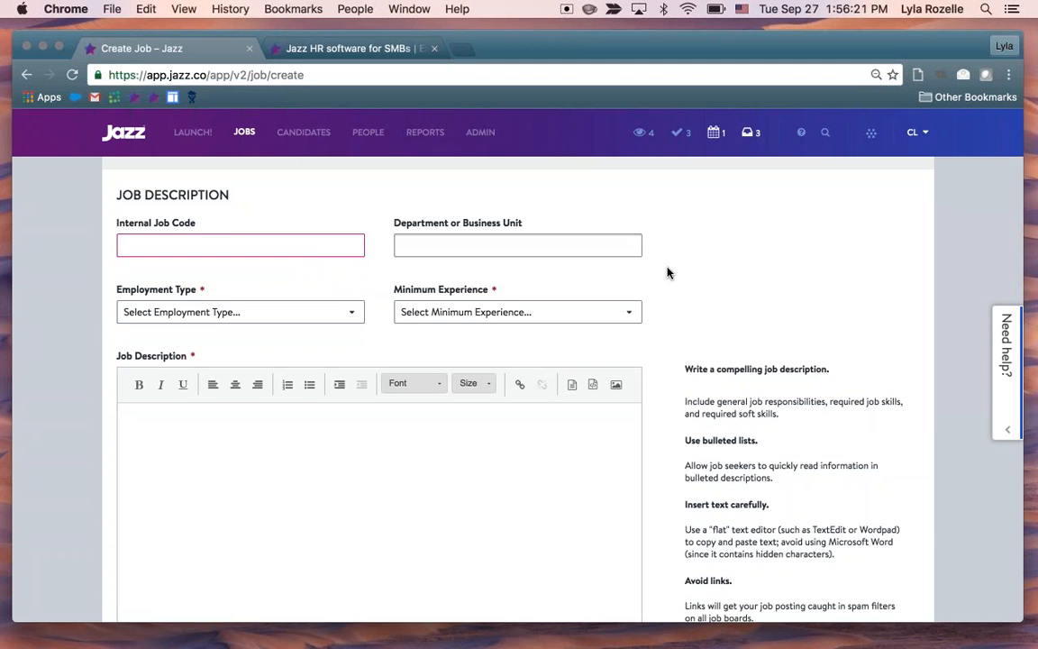
pyautogui.write('WAL')
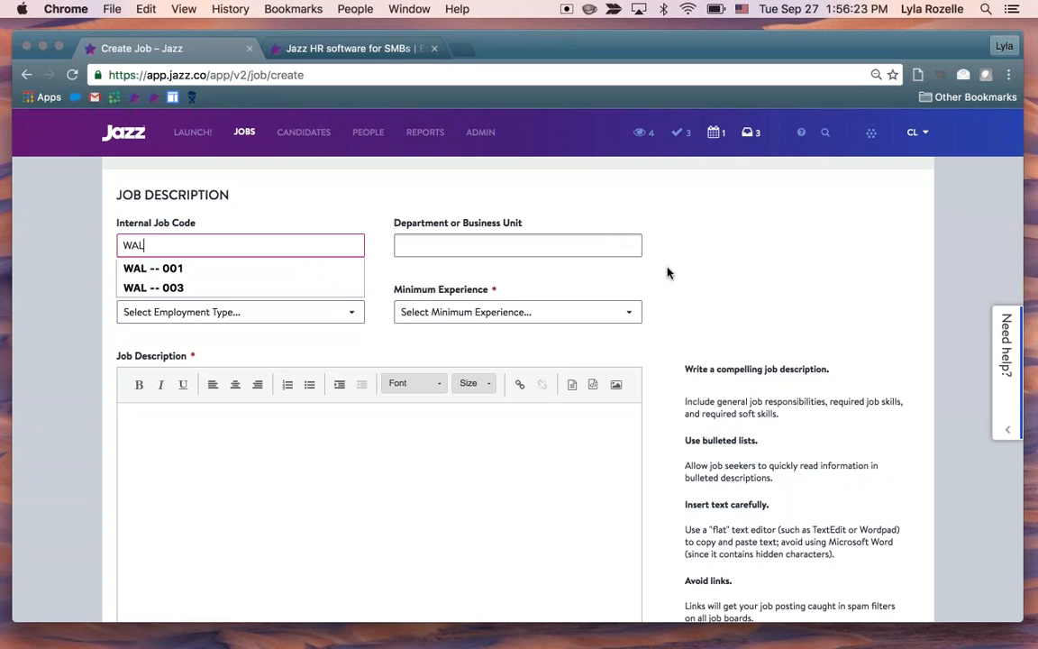
pyautogui.write(' -- 005')
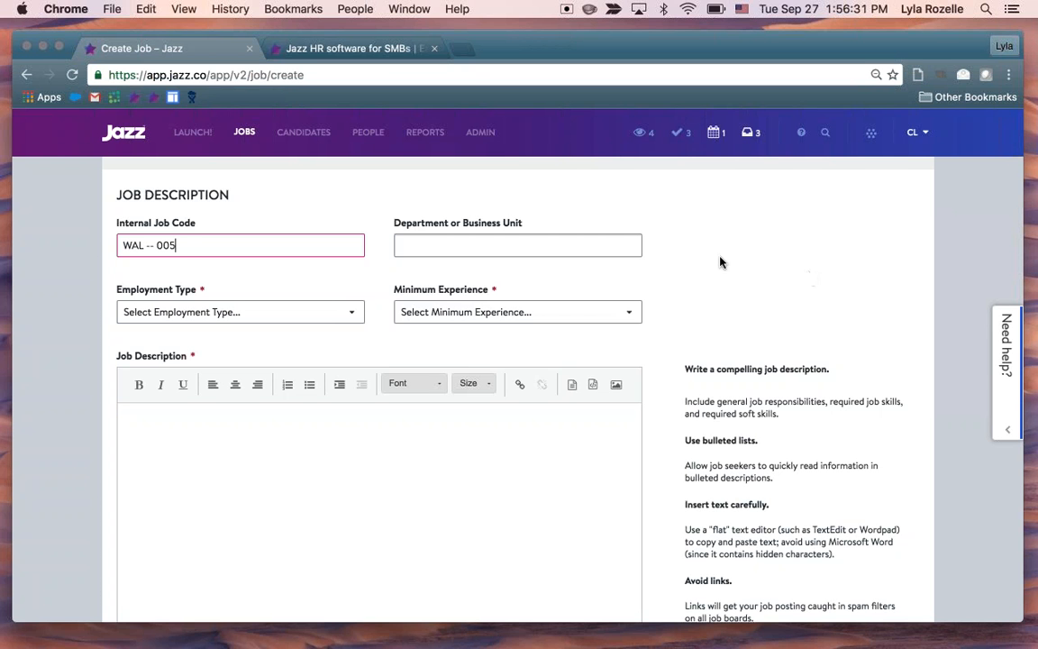
# Set the job's department or business unit to Software Engineering from the suggested entries
pyautogui.scroll(-1, 715, 292)
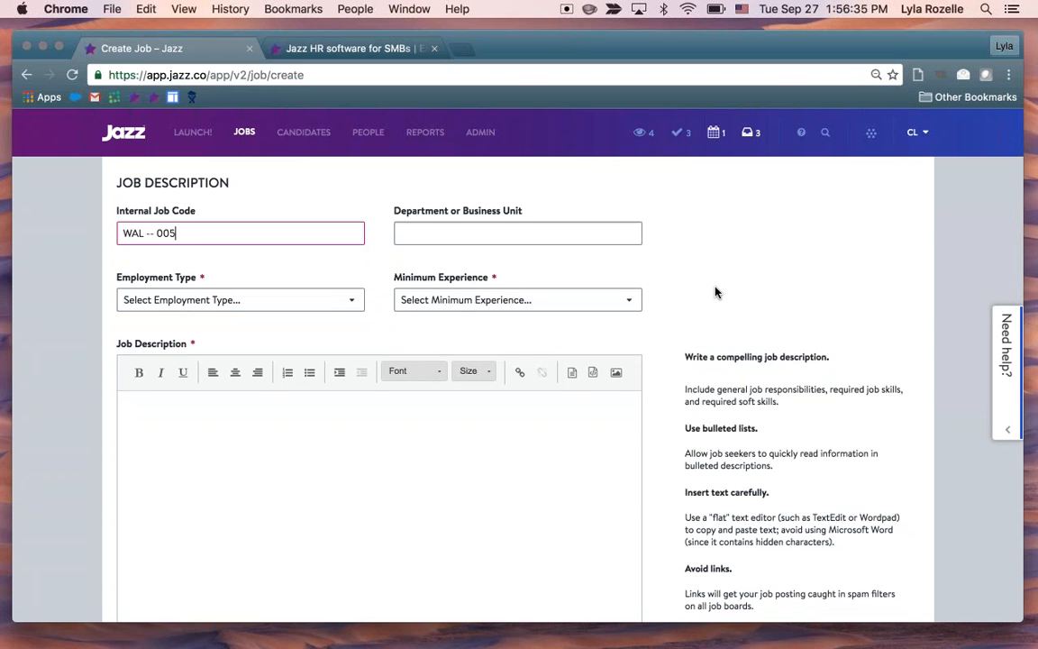
pyautogui.scroll(-1, 579, 237)
pyautogui.click(580, 223)
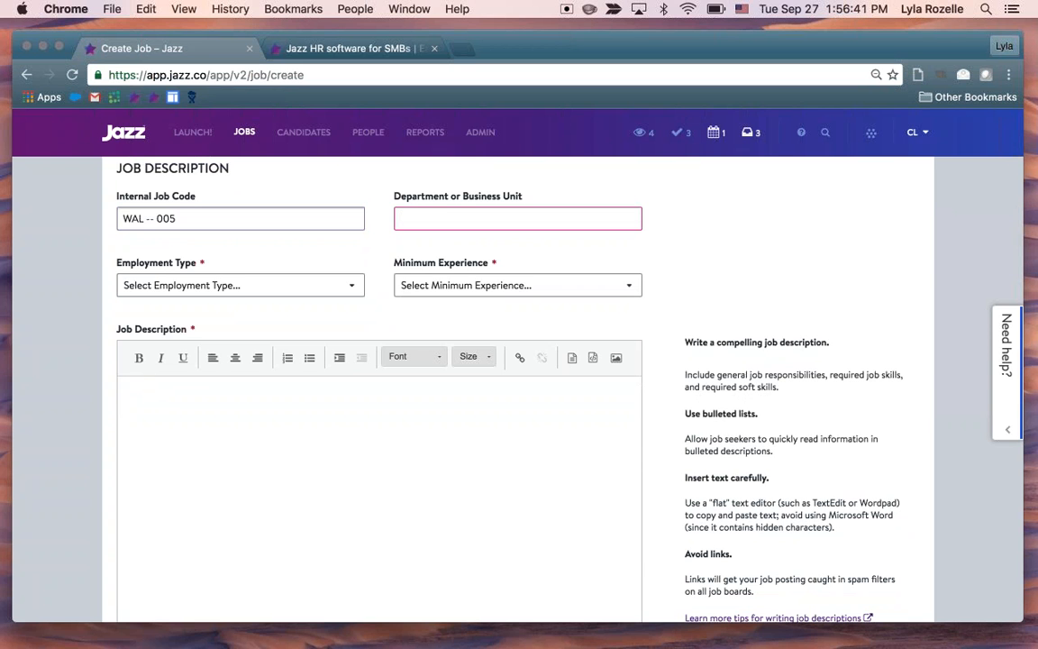
pyautogui.write('Sales')
pyautogui.press('BackSpace')
pyautogui.press('BackSpace')
pyautogui.press('BackSpace')
pyautogui.press('BackSpace')
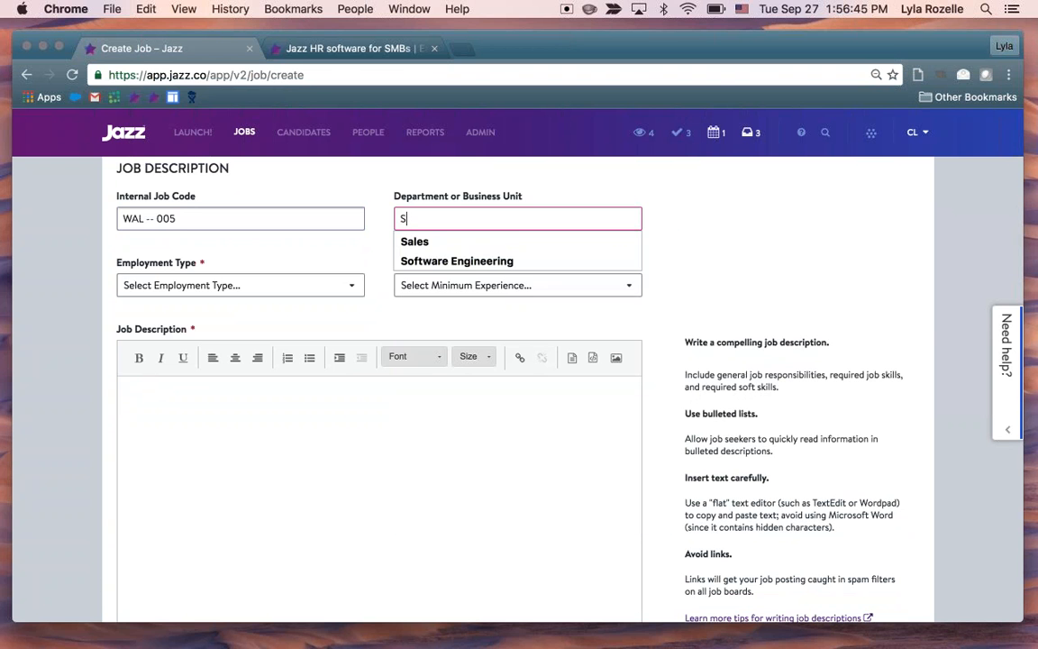
pyautogui.write('oftware')
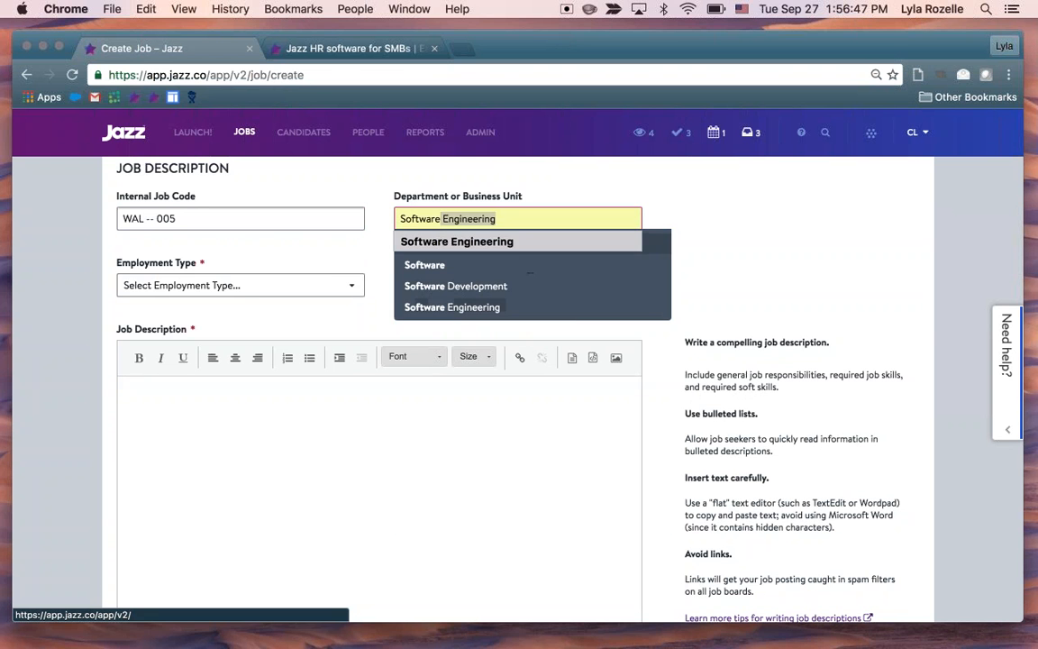
pyautogui.click(521, 307)
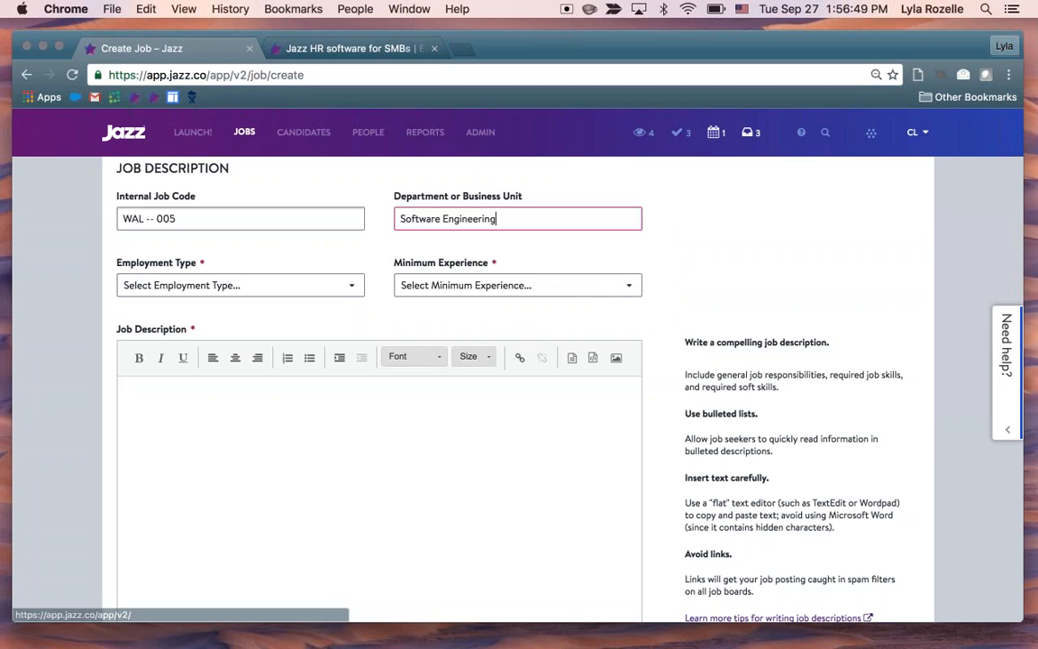
# Set the job's employment type to Full Time and its minimum experience to Experienced
pyautogui.scroll(-1, 675, 290)
pyautogui.scroll(-2, 678, 291)
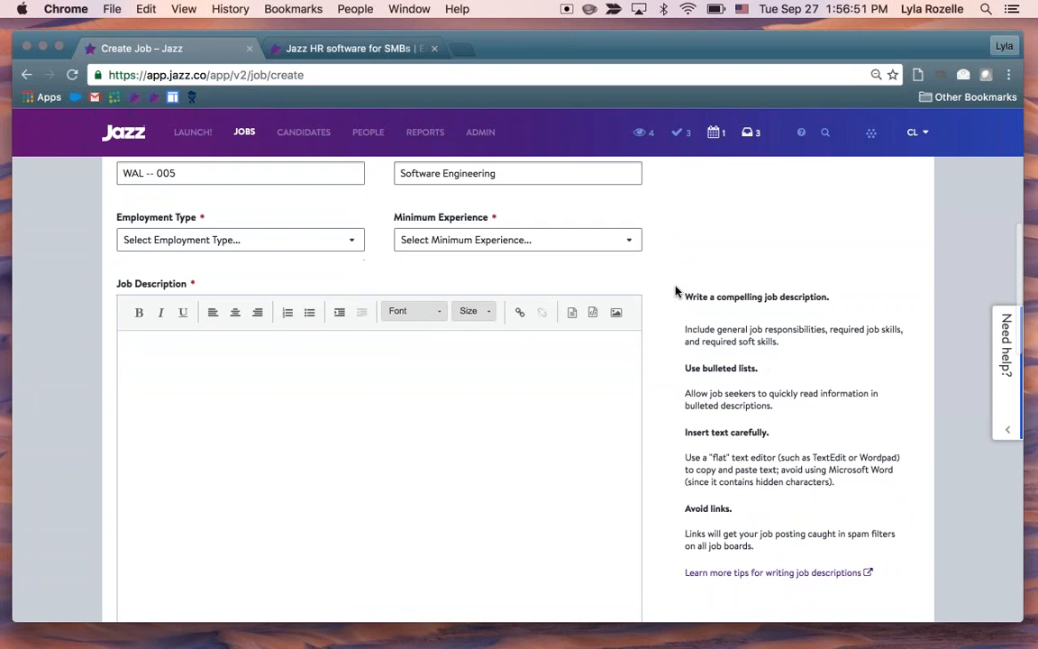
pyautogui.click(275, 234)
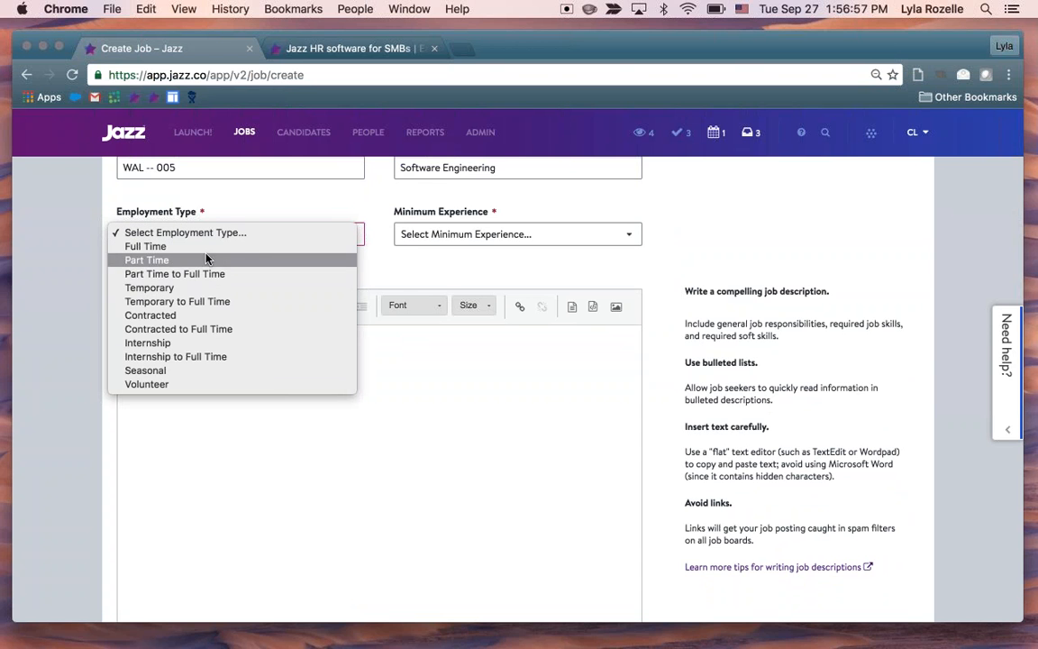
pyautogui.click(145, 246)
pyautogui.click(468, 235)
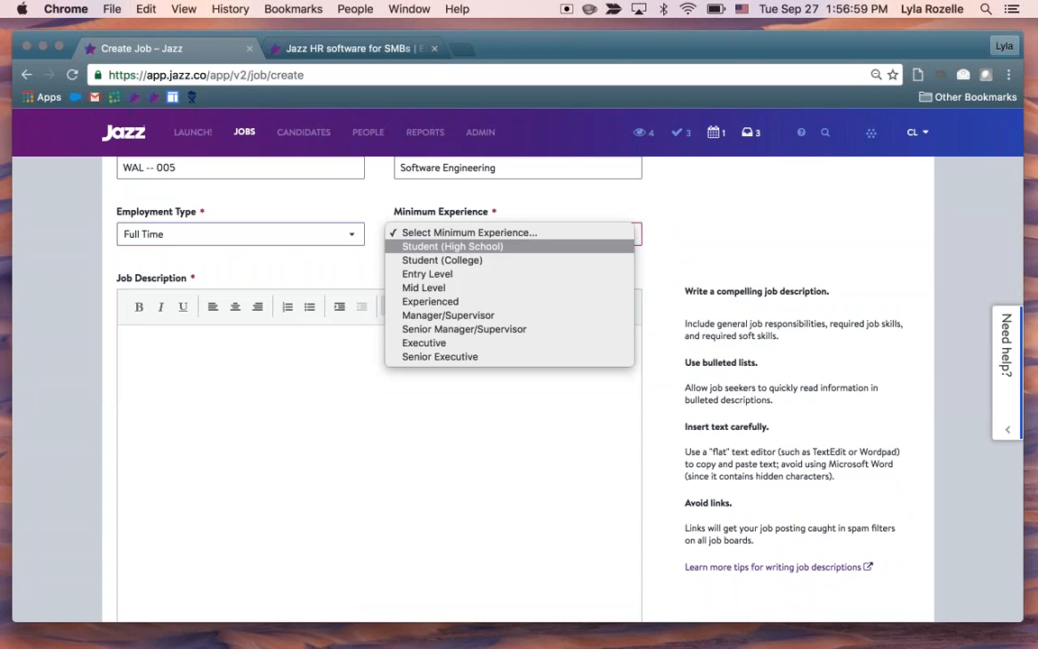
pyautogui.click(478, 301)
# Paste the copied Jazz Webinars job text into the empty job description editor
pyautogui.click(573, 404)
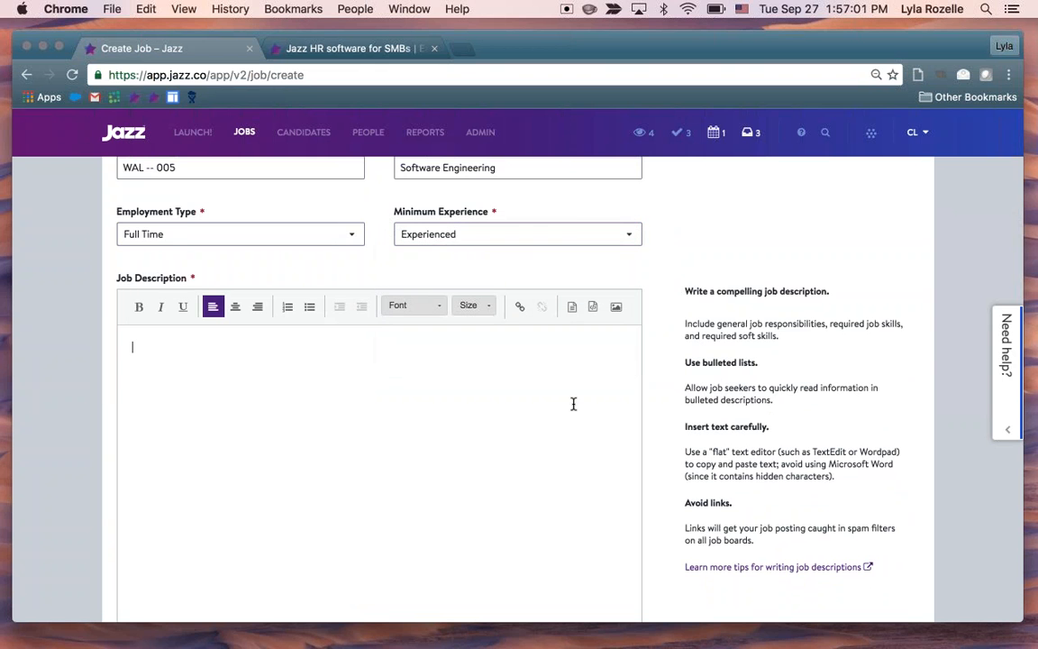
pyautogui.scroll(-1, 573, 404)
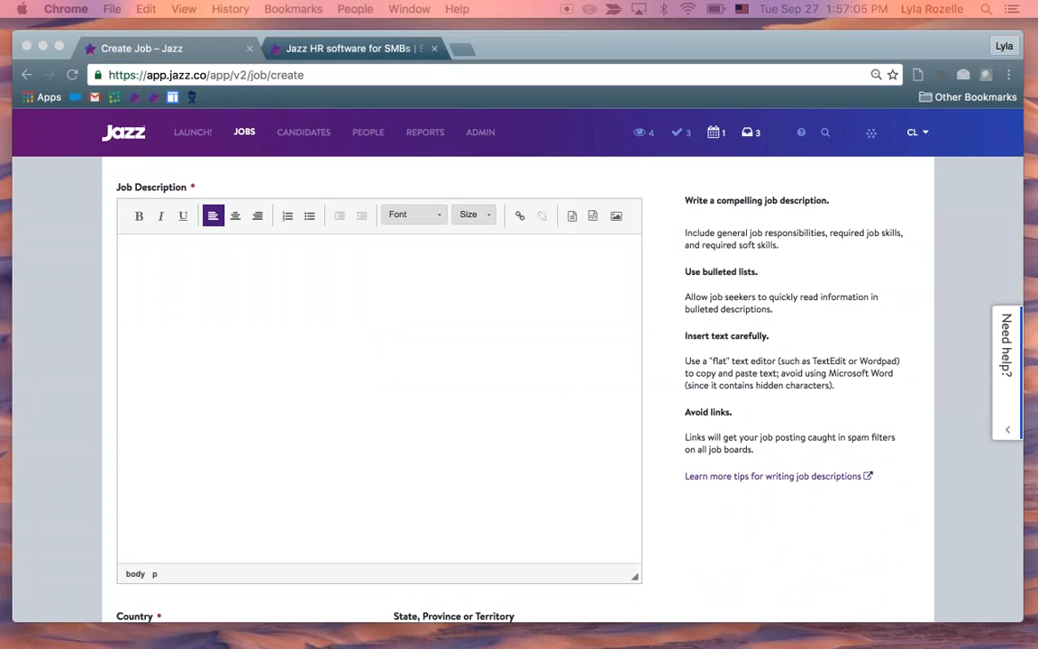
pyautogui.press('super+v')
pyautogui.scroll(10, 394, 450)
pyautogui.scroll(10, 395, 427)
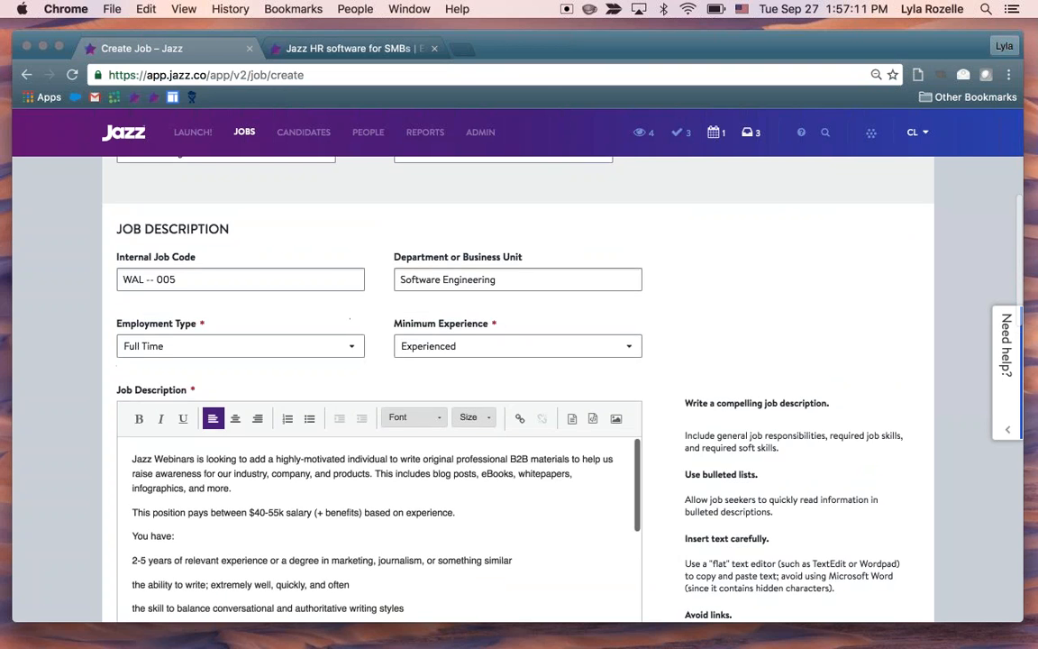
# Make the "You have:" and "In this position you'll:" headings bold in the job description
pyautogui.scroll(-4, 379, 406)
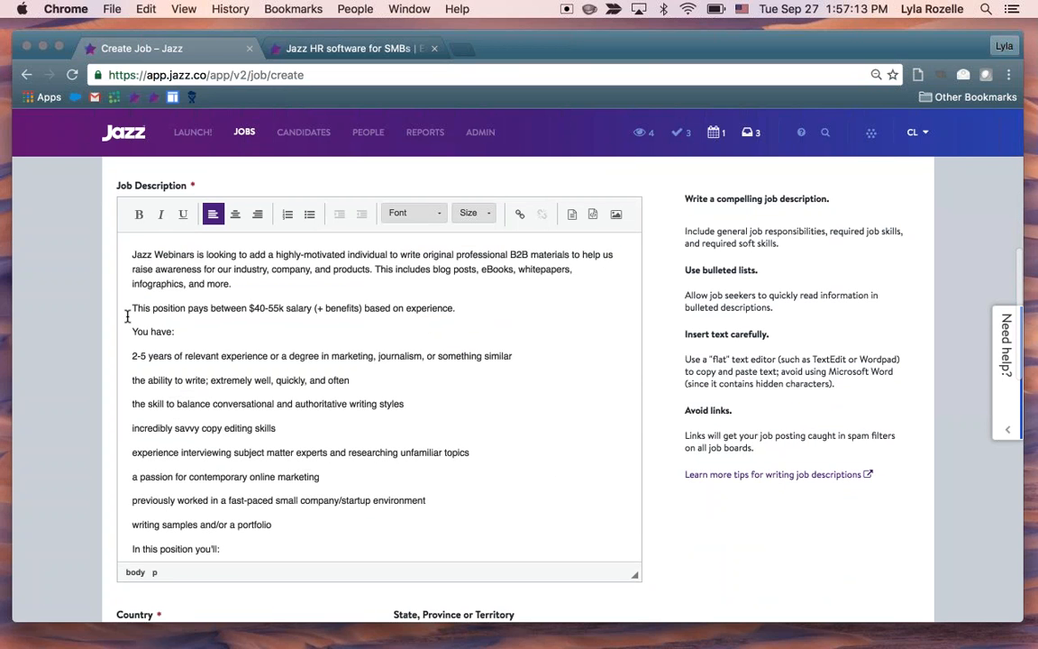
pyautogui.moveTo(134, 330); pyautogui.dragTo(194, 330)
pyautogui.press('super+b')
pyautogui.scroll(-5, 212, 397)
pyautogui.moveTo(232, 379); pyautogui.dragTo(132, 377)
pyautogui.press('super+b')
# Bold the headings "To get hired at Jazz Webinars, you MUST be:" and "The details:" in the job description
pyautogui.scroll(-3, 180, 379)
pyautogui.scroll(-2, 398, 352)
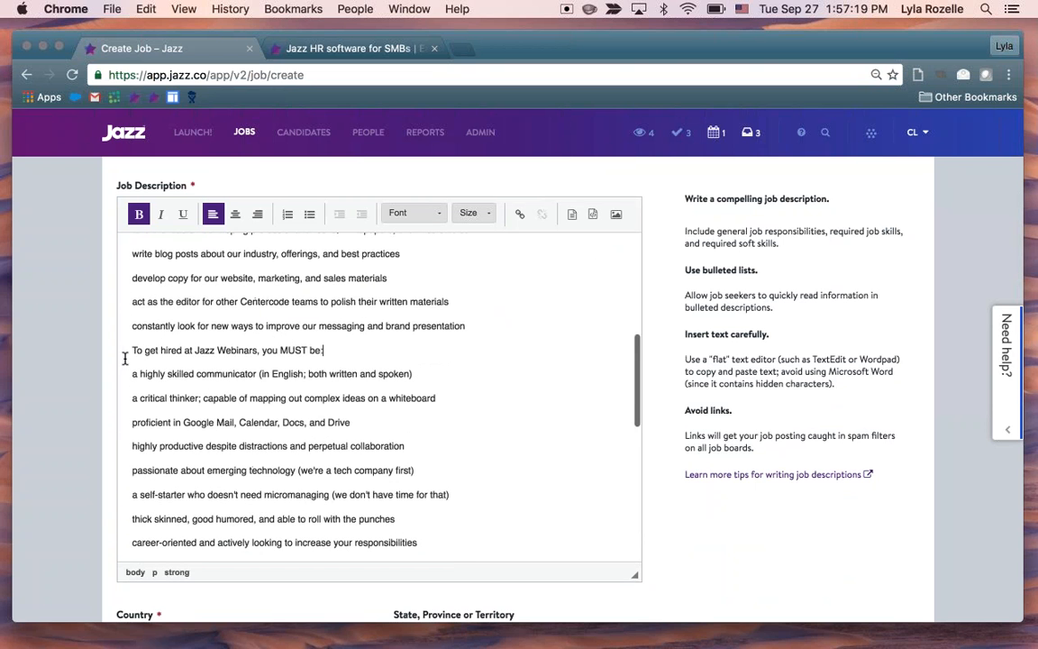
pyautogui.moveTo(126, 351); pyautogui.dragTo(335, 352)
pyautogui.press('super+b')
pyautogui.scroll(-7, 262, 403)
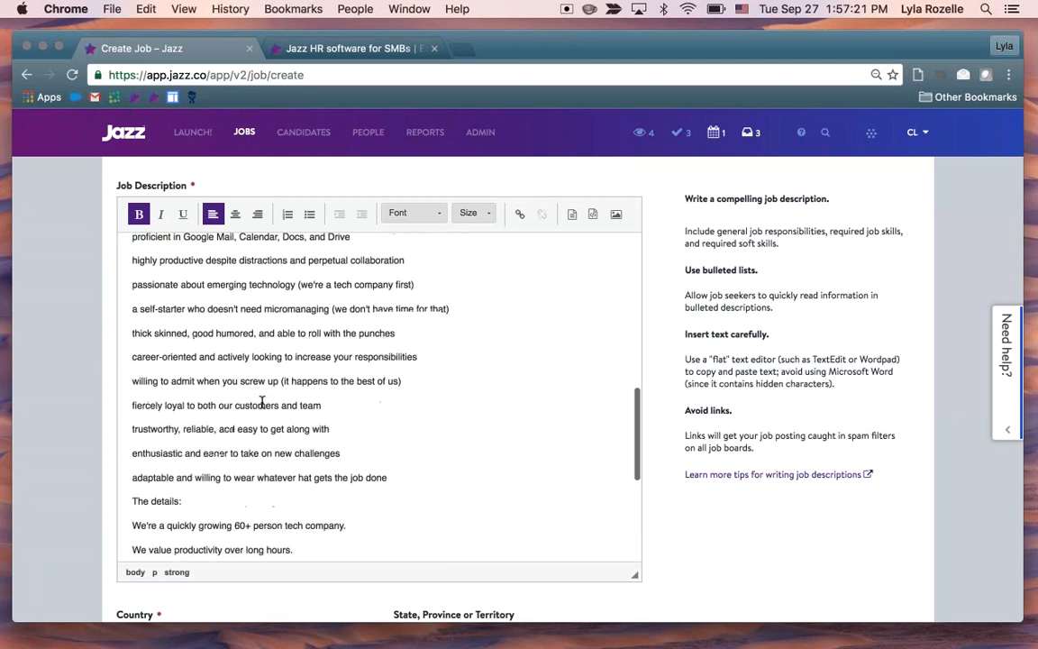
pyautogui.moveTo(220, 439); pyautogui.dragTo(132, 437)
pyautogui.press('super+b')
pyautogui.scroll(-4, 270, 405)
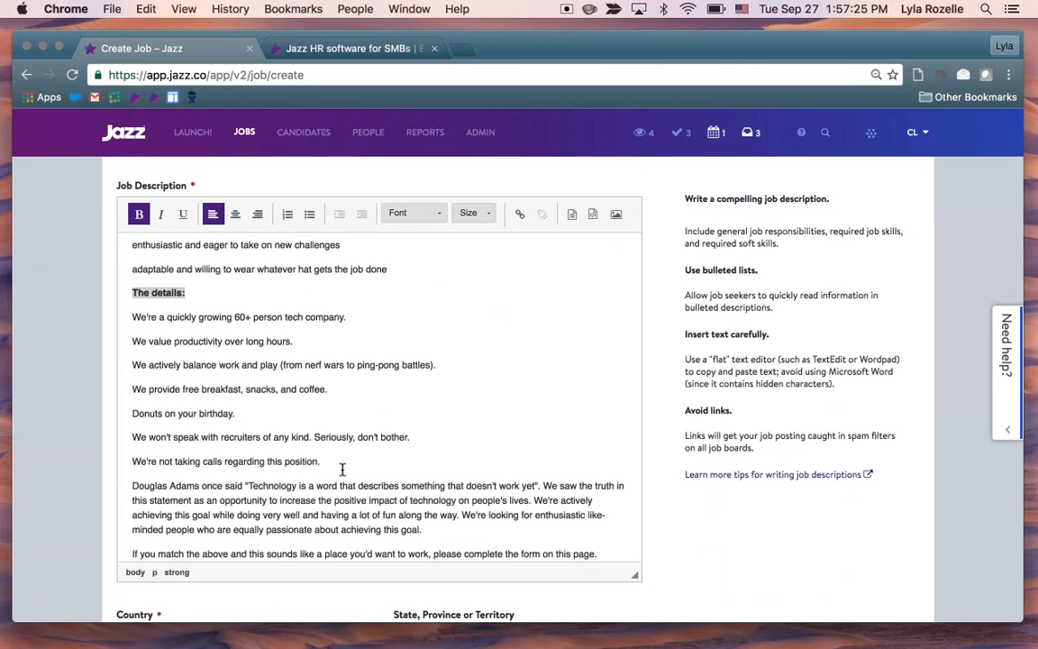
# Turn the lines under "The details:", through the recruiters line, and all those under "To get hired at Jazz Webinars, you MUST be:" into bulleted lists
pyautogui.moveTo(419, 438); pyautogui.dragTo(114, 317)
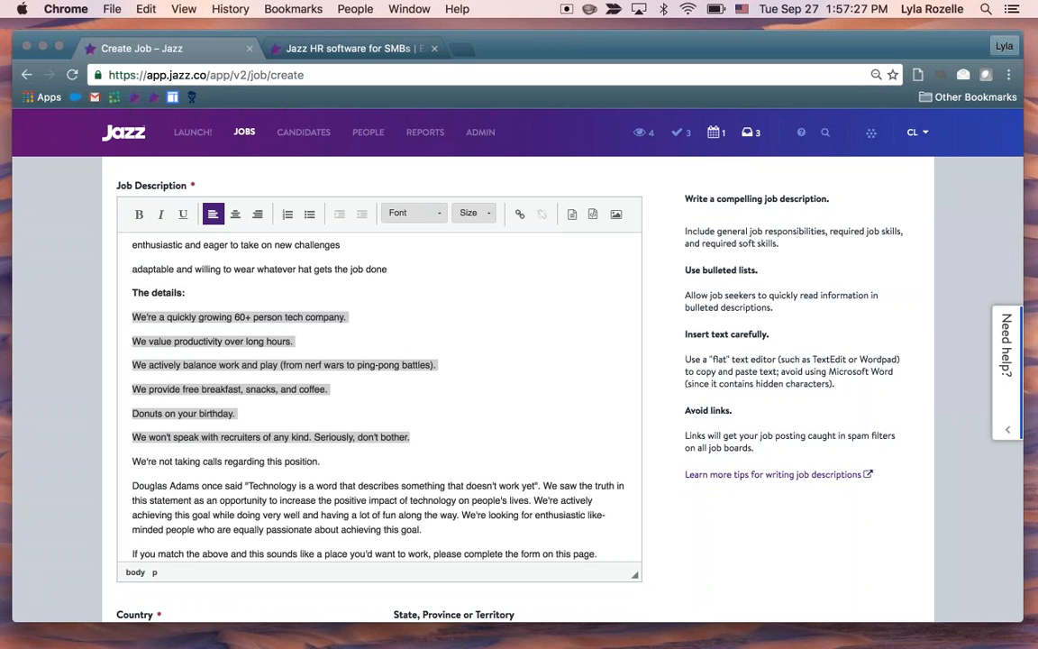
pyautogui.click(309, 213)
pyautogui.scroll(4, 345, 362)
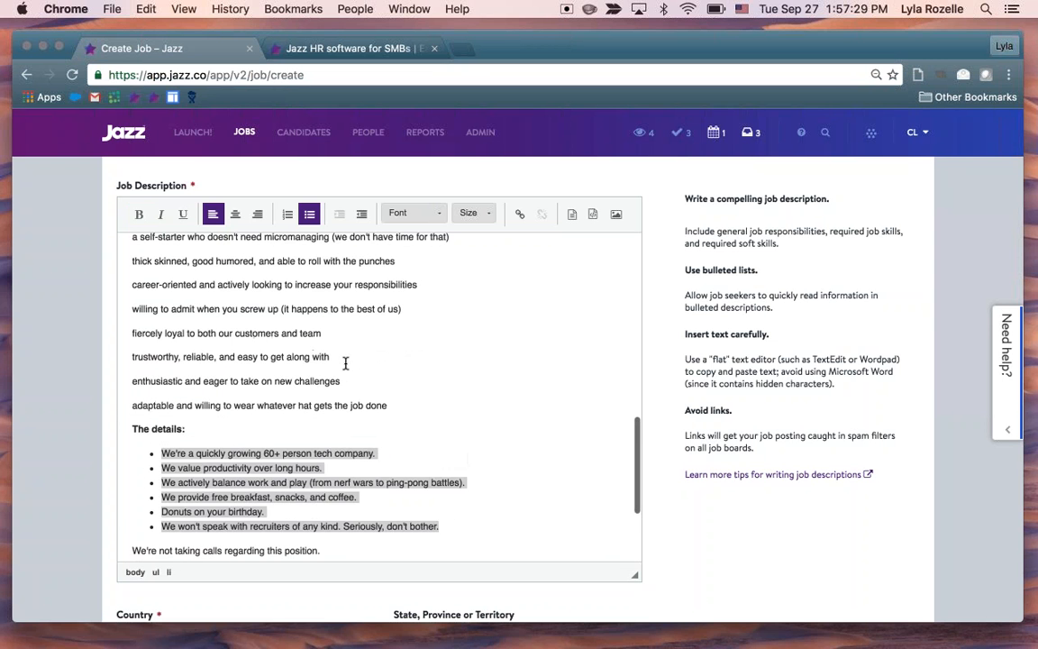
pyautogui.moveTo(398, 405); pyautogui.dragTo(208, 333)
pyautogui.moveTo(431, 416); pyautogui.dragTo(122, 308)
pyautogui.scroll(5, 123, 308)
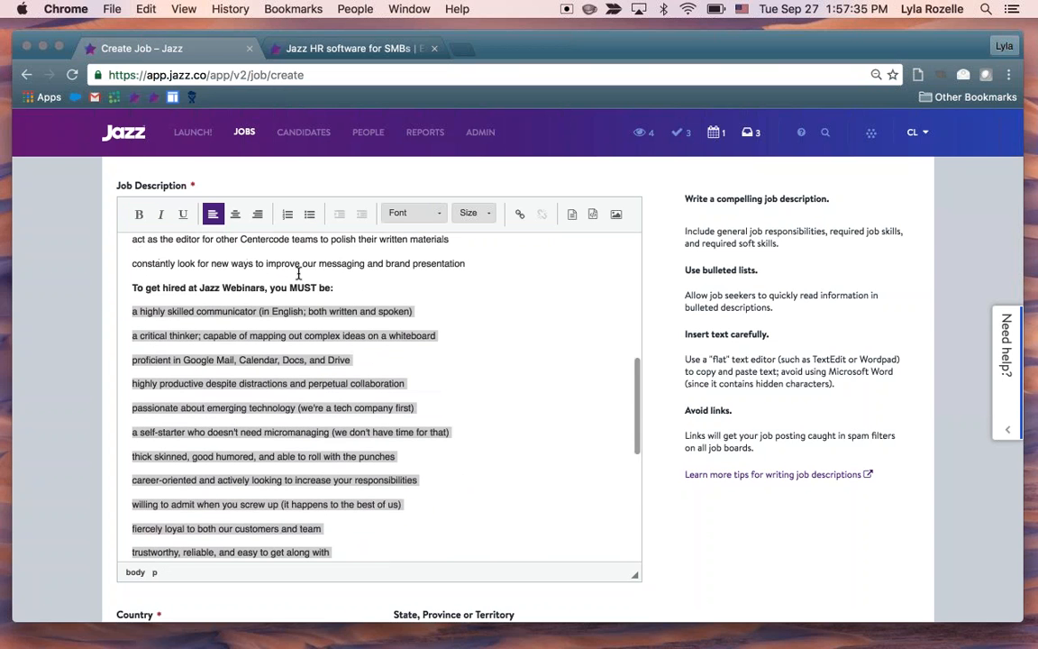
pyautogui.click(309, 213)
pyautogui.click(336, 456)
# Format the lines under "In this position you'll:" and "You have:" as bulleted lists
pyautogui.scroll(5, 336, 456)
pyautogui.moveTo(472, 453); pyautogui.dragTo(122, 352)
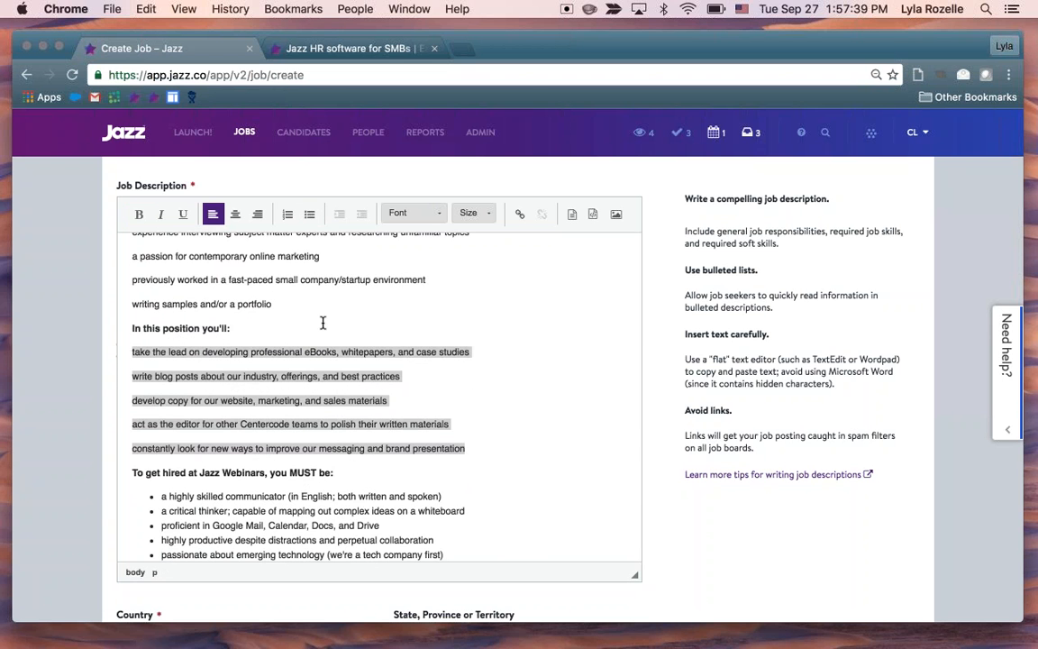
pyautogui.click(309, 214)
pyautogui.scroll(3, 265, 342)
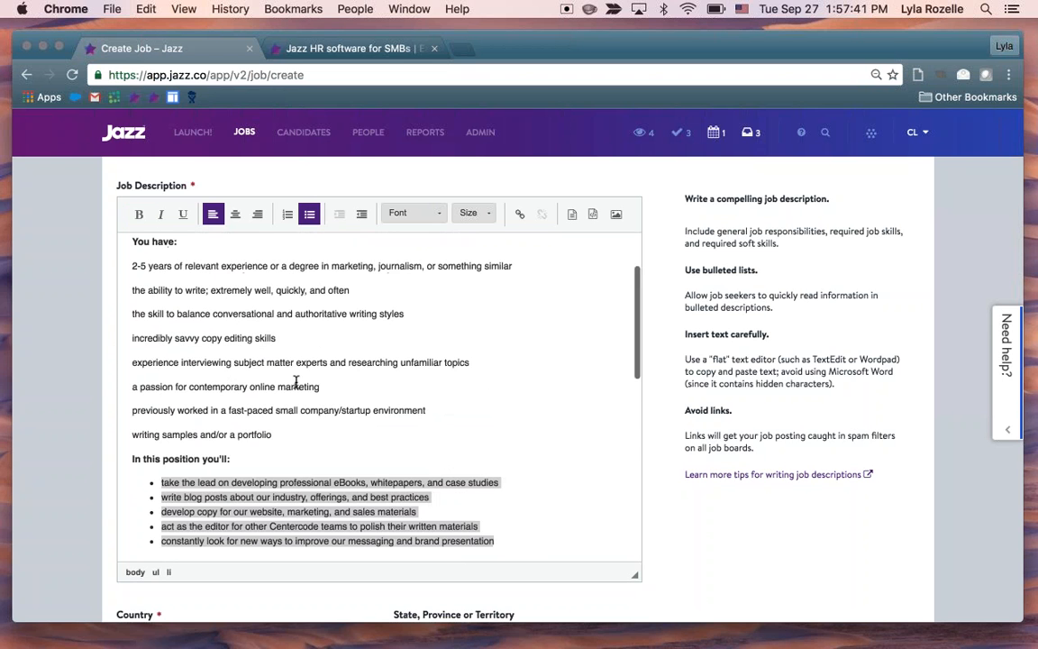
pyautogui.moveTo(289, 434); pyautogui.dragTo(117, 263)
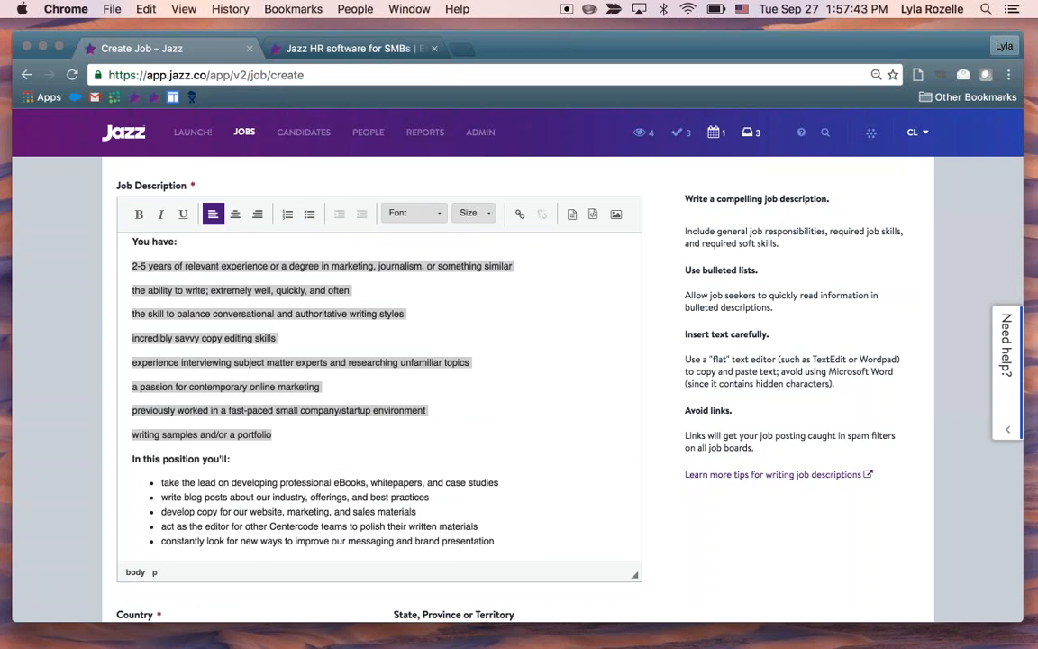
pyautogui.click(309, 213)
# Make the salary line "This position pays between $40-55k salary (+ benefits) based on experience." bold
pyautogui.scroll(3, 316, 319)
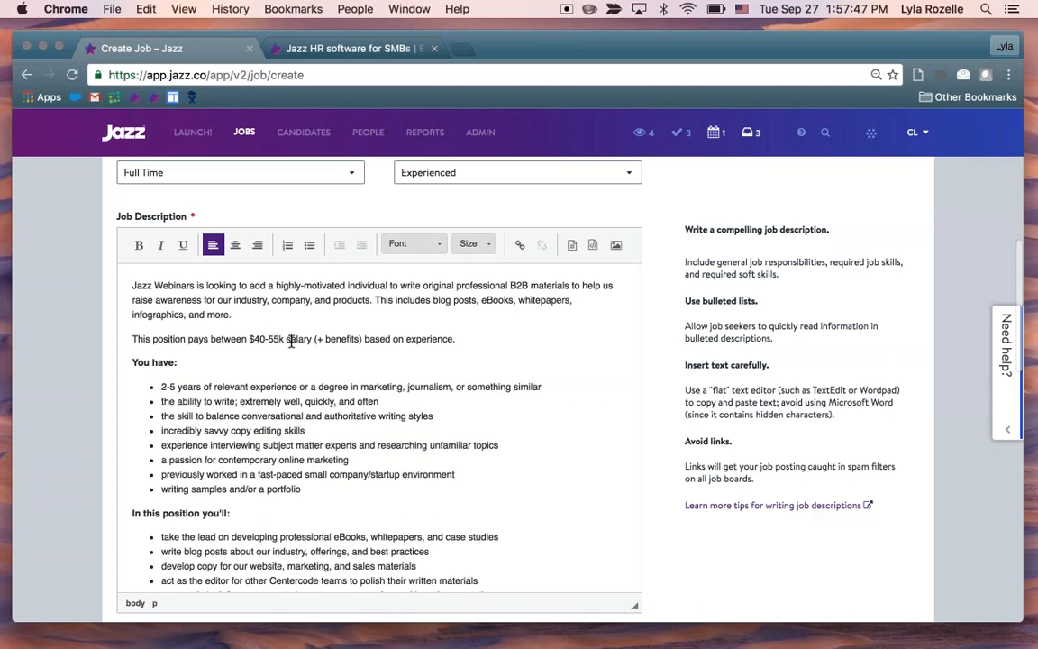
pyautogui.tripleClick(320, 339)
pyautogui.hotkey('ctrl', 'b')
pyautogui.click(394, 474)
# Review the formatted job description and its writing tips, along with the location fields and the job exposure options
pyautogui.scroll(-5, 393, 475)
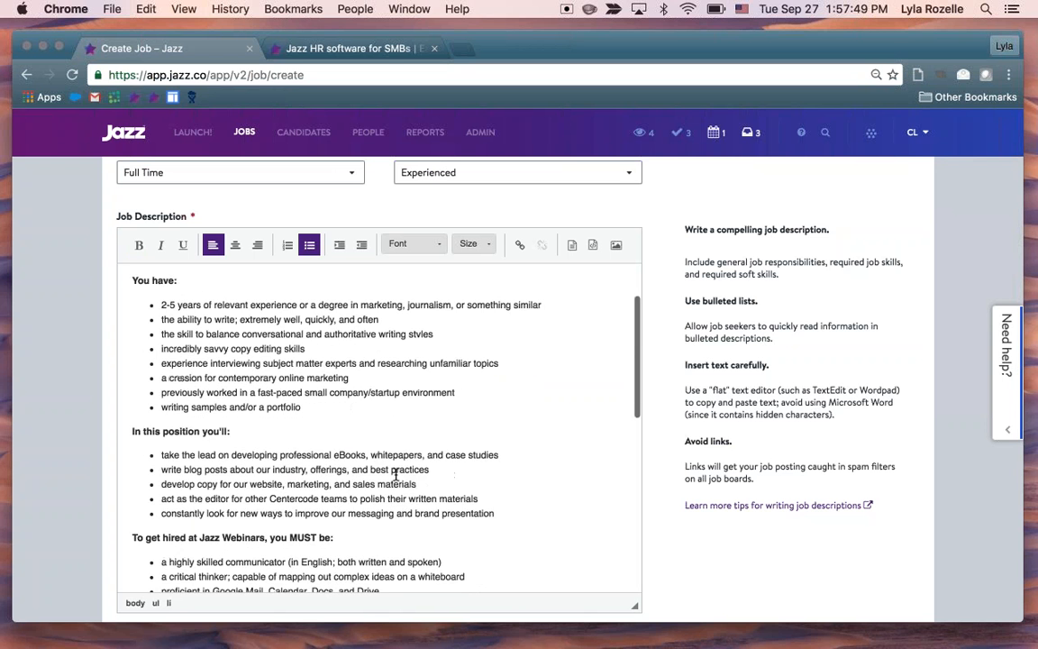
pyautogui.scroll(-10, 395, 475)
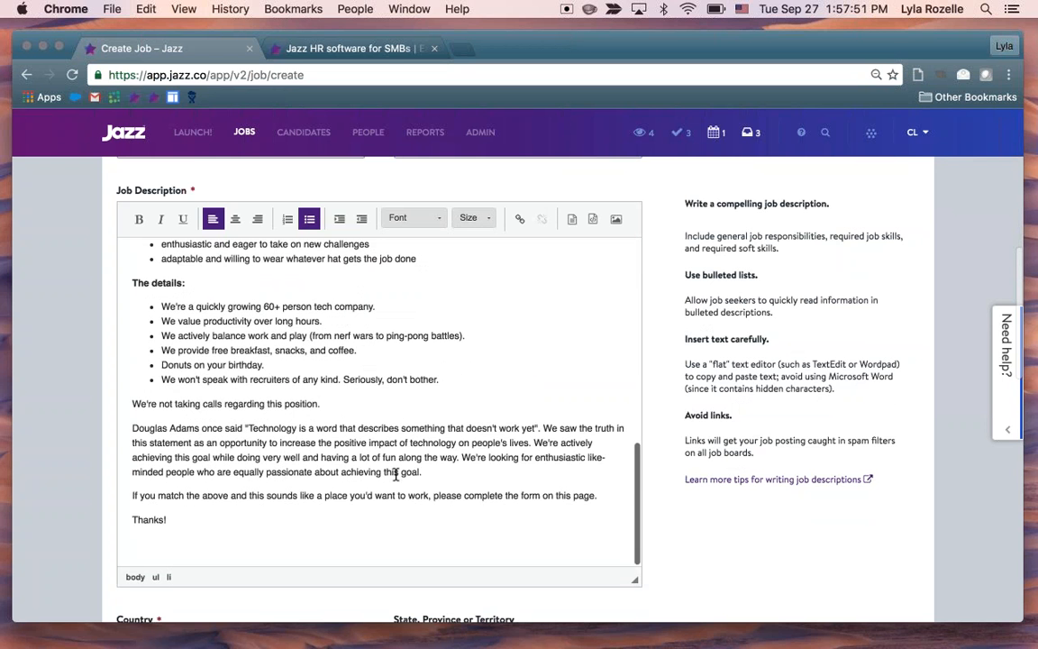
pyautogui.scroll(5, 246, 538)
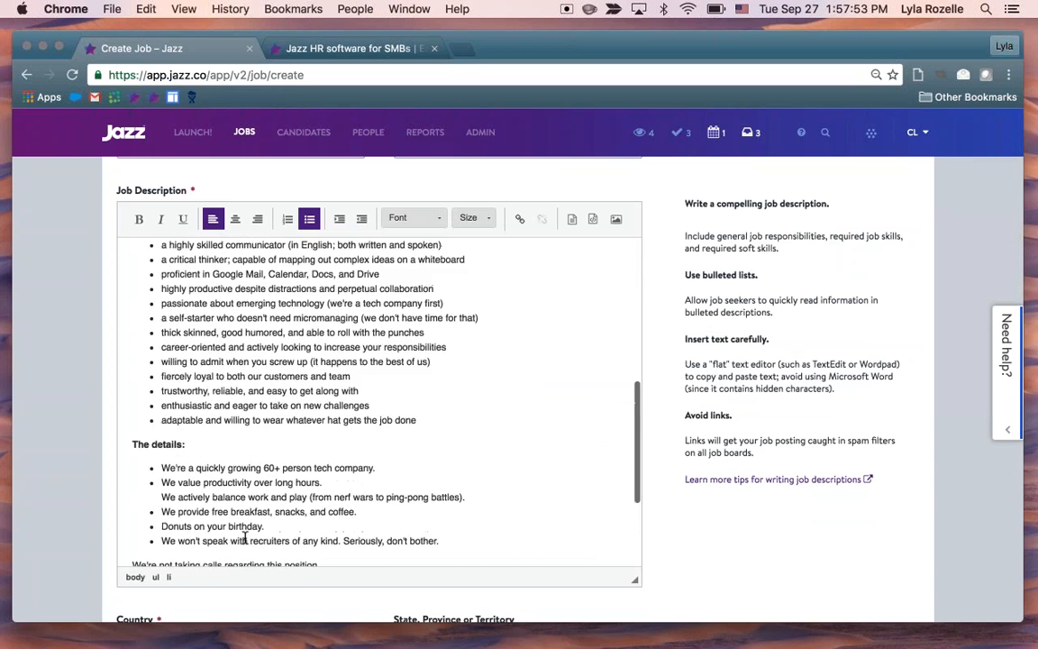
pyautogui.scroll(8, 245, 538)
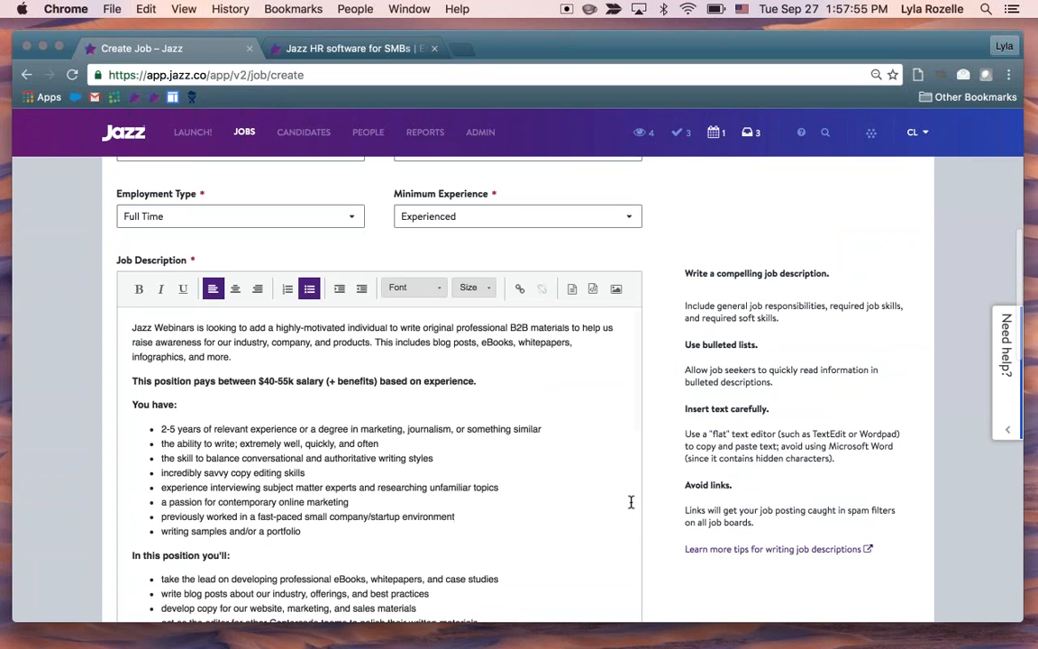
pyautogui.scroll(-1, 563, 423)
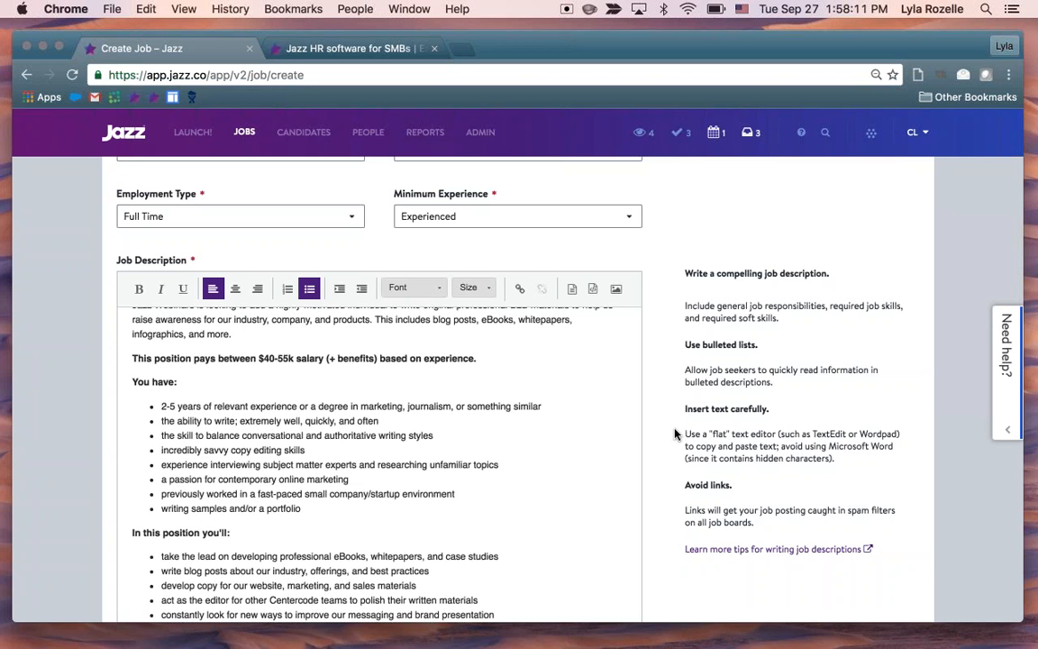
pyautogui.scroll(2, 674, 434)
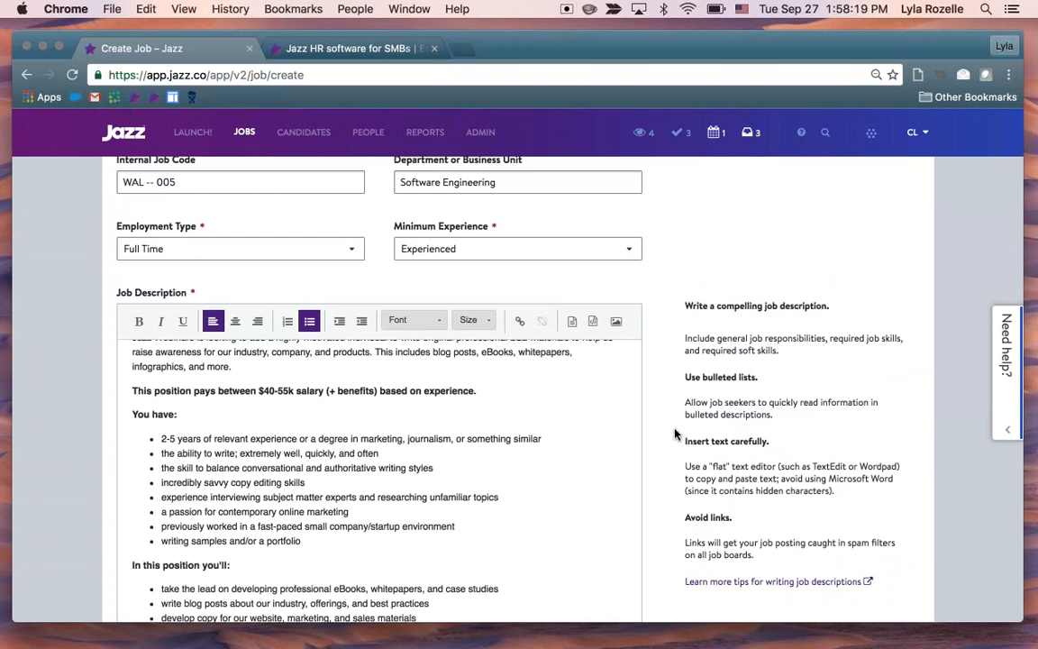
pyautogui.scroll(-5, 675, 433)
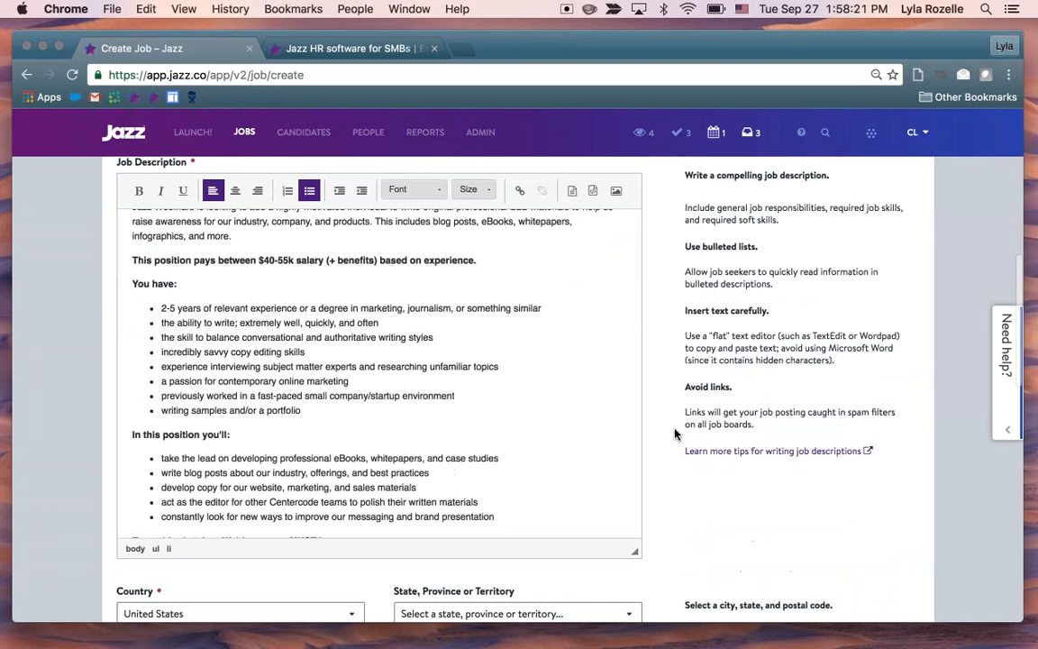
pyautogui.scroll(-5, 675, 435)
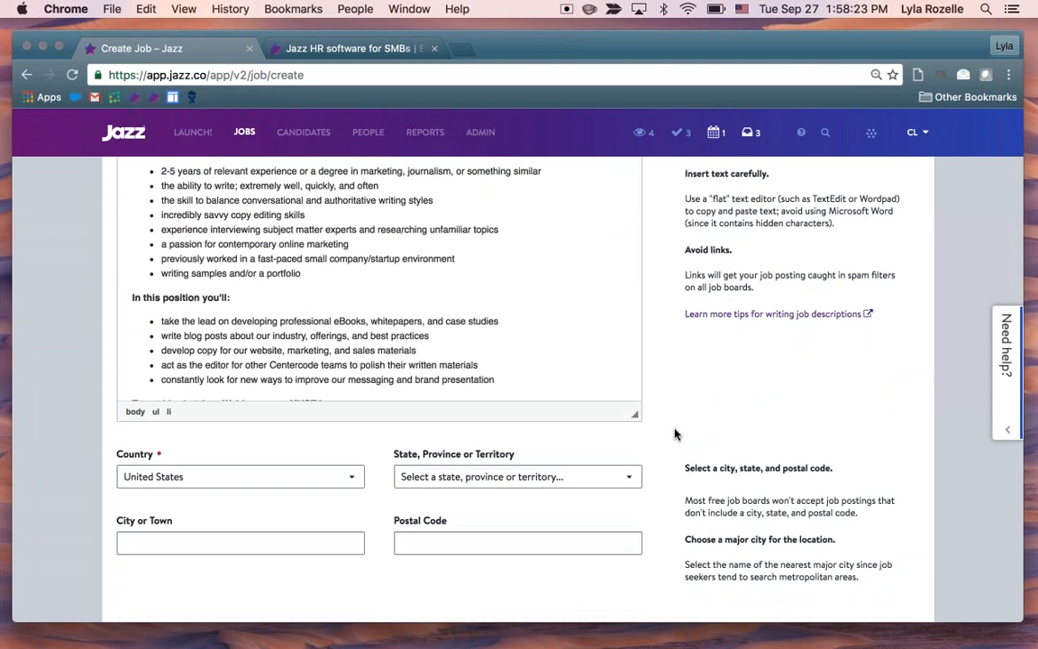
pyautogui.scroll(-3, 674, 434)
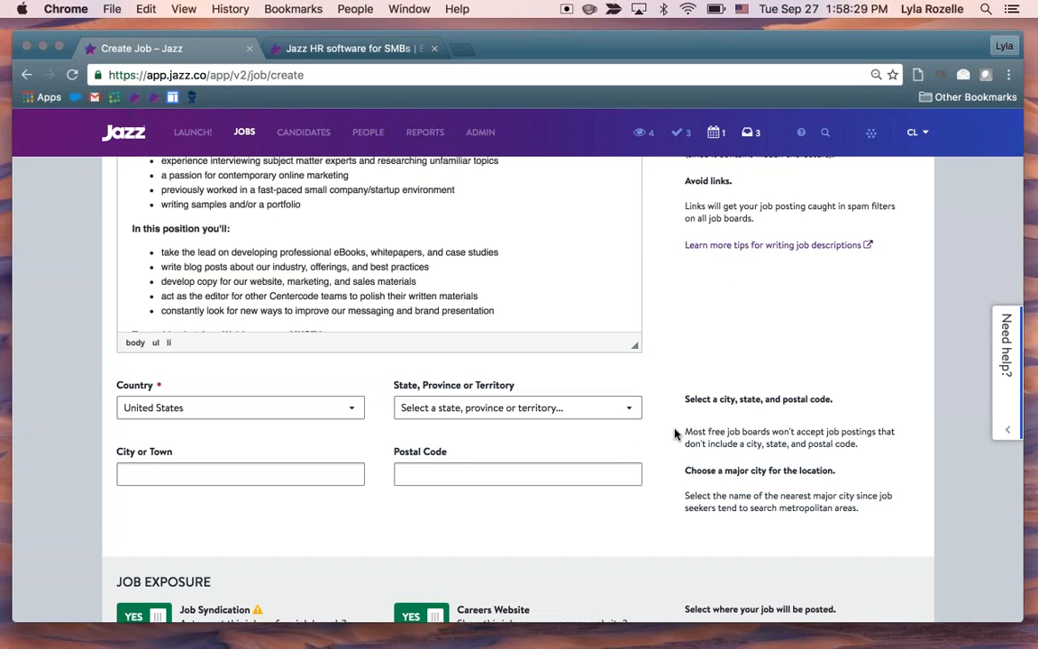
pyautogui.scroll(-3, 674, 434)
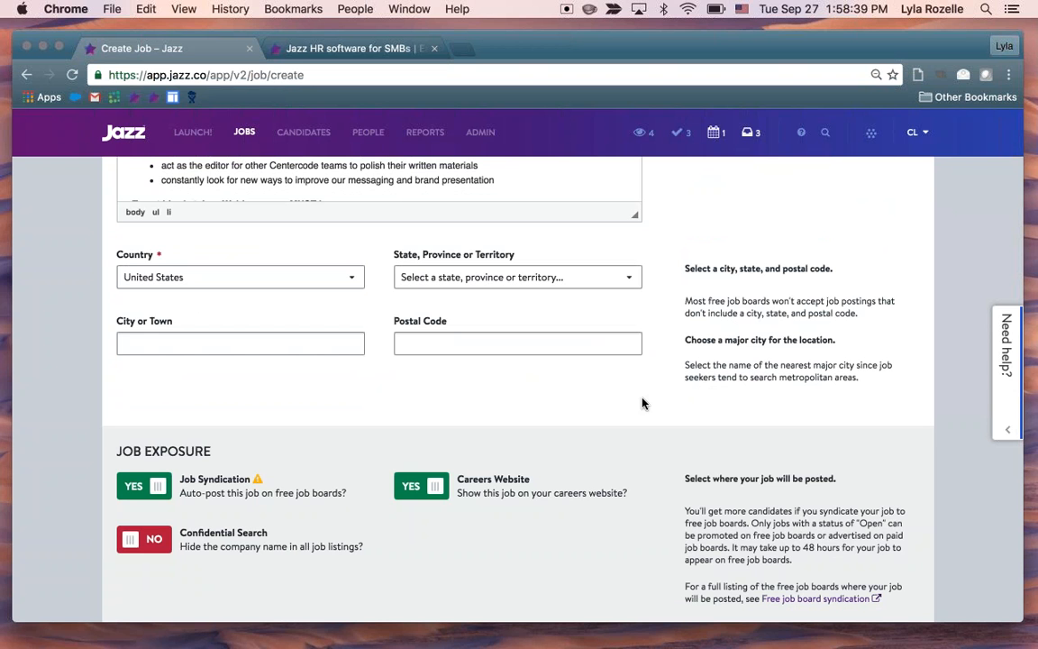
pyautogui.scroll(-1, 643, 402)
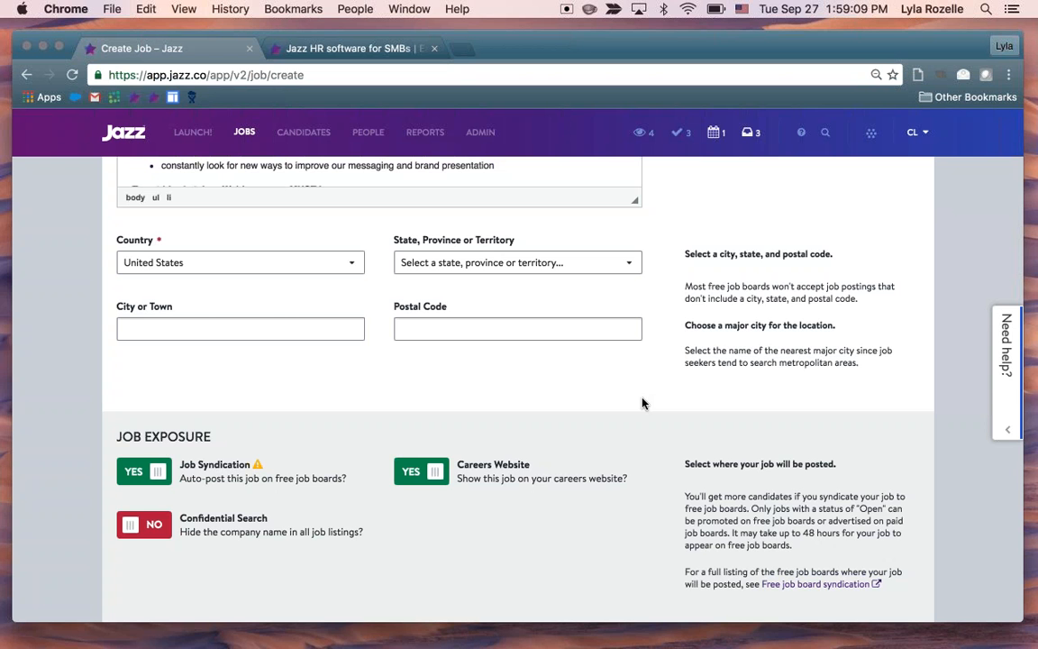
# Append "- Telecommute OK" to the job title Client Relationship Manager
pyautogui.scroll(10, 642, 402)
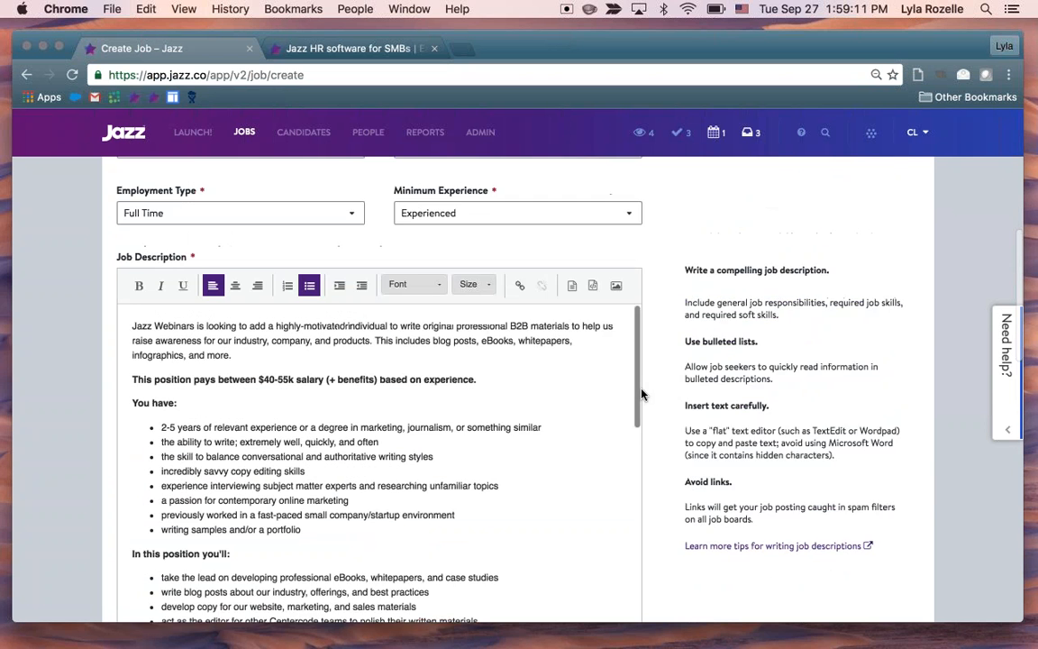
pyautogui.scroll(5, 389, 221)
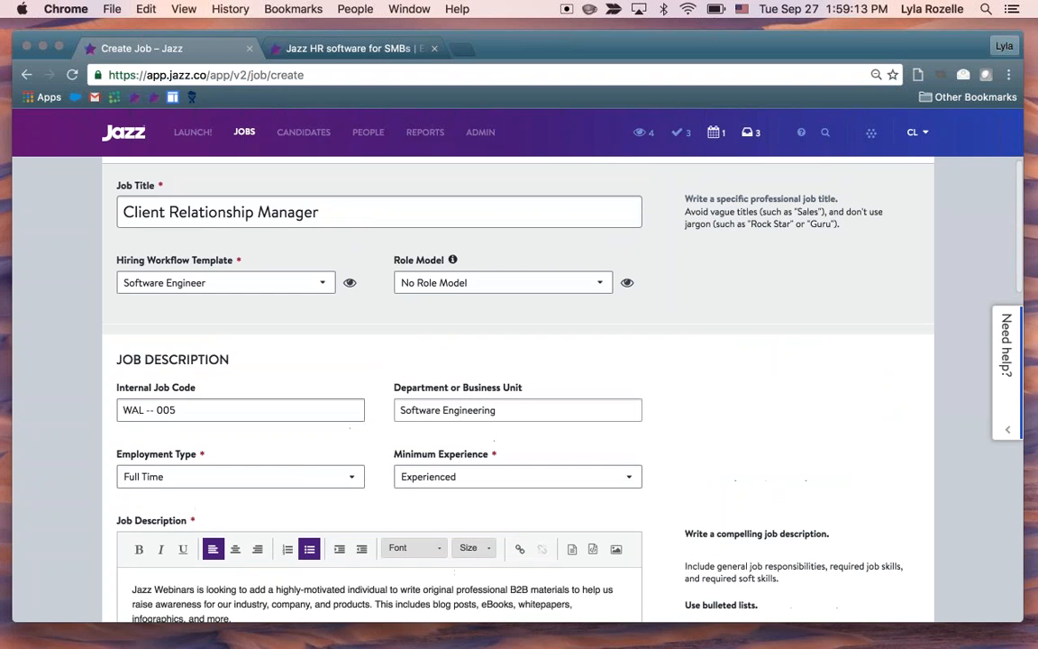
pyautogui.write('- Tele')
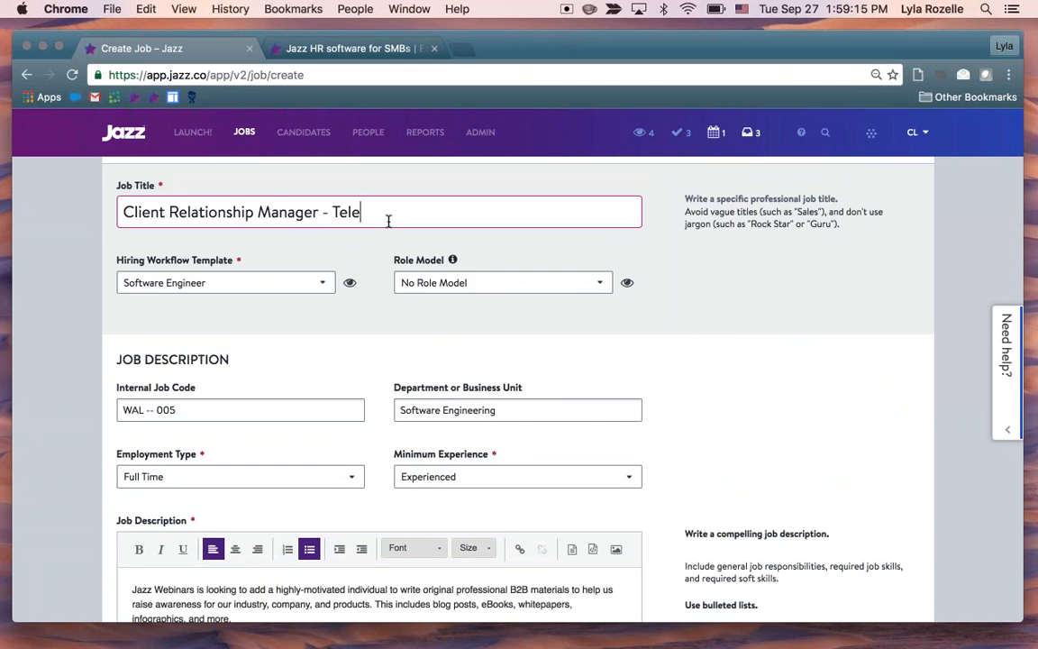
pyautogui.write('commute OK')
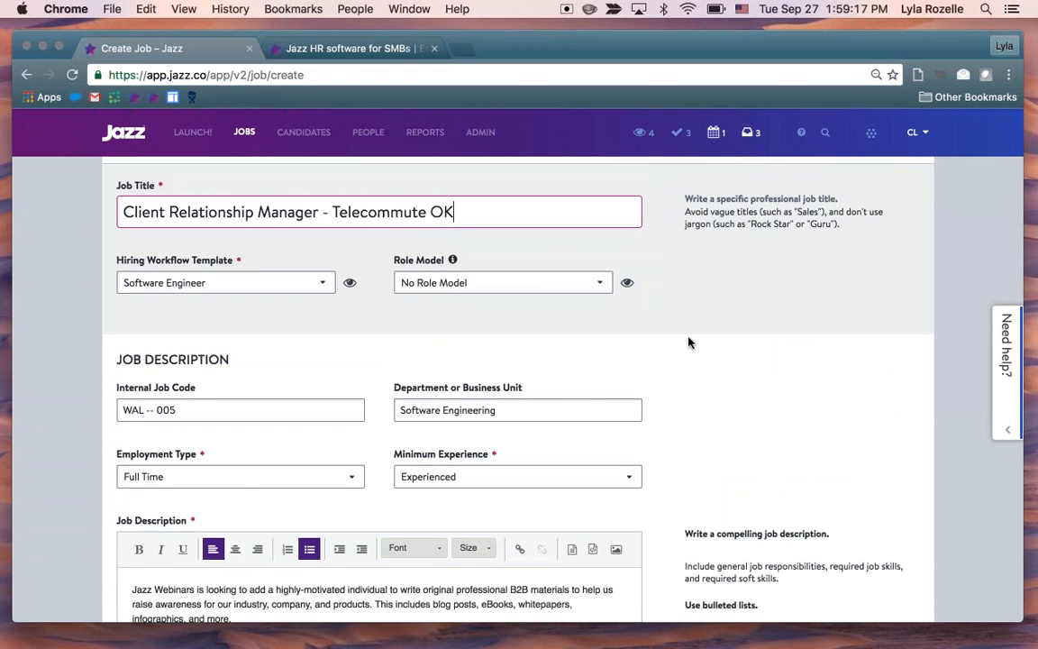
# Remove the "- Telecommute OK" suffix from the job title and return to the job's location fields
pyautogui.scroll(-10, 688, 343)
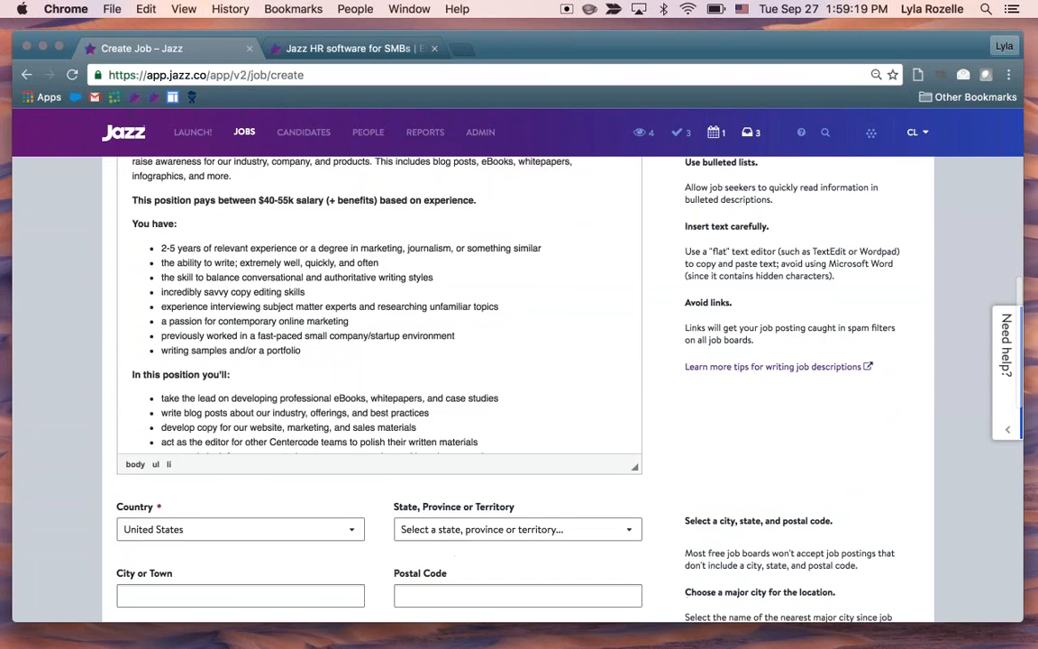
pyautogui.scroll(10, 327, 410)
pyautogui.moveTo(455, 243); pyautogui.dragTo(320, 244)
pyautogui.press('BackSpace')
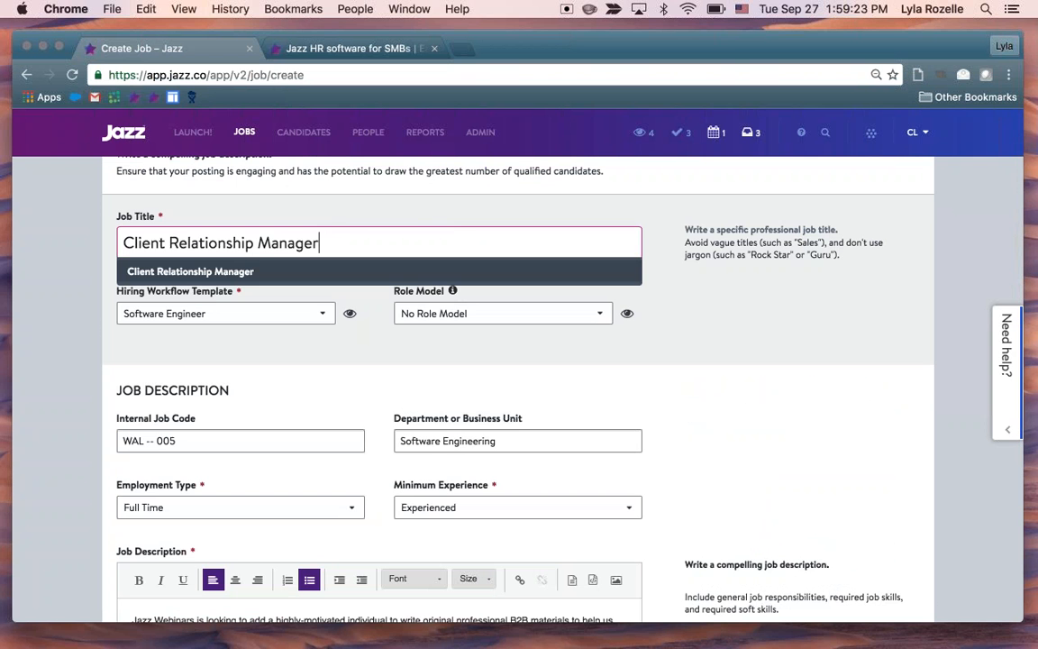
pyautogui.scroll(-10, 600, 465)
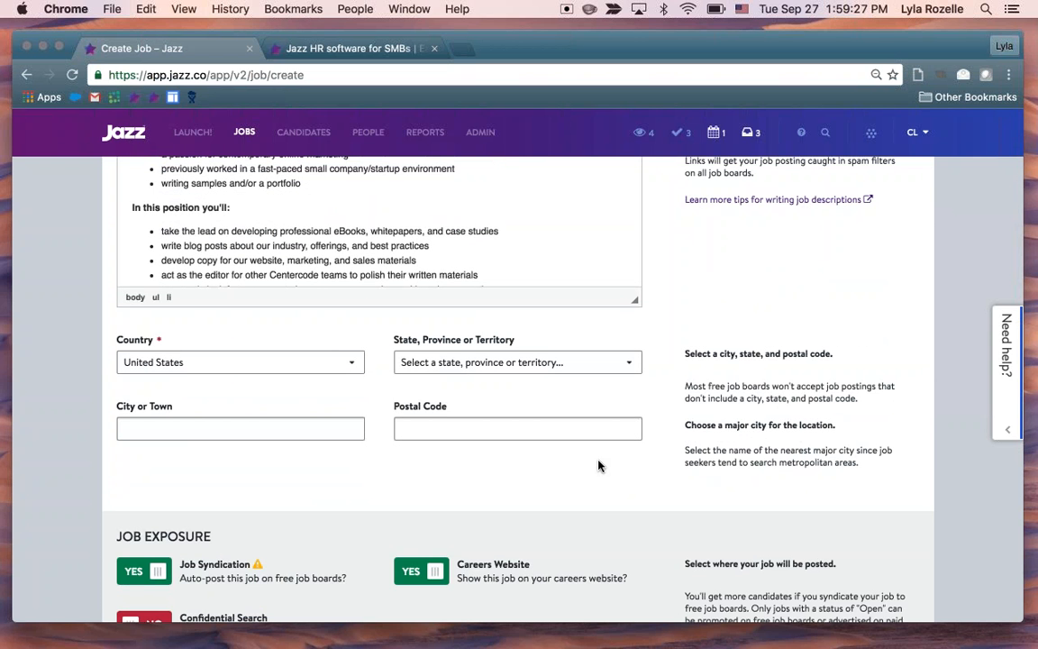
# Set the job's state, province or territory to Massachusetts
pyautogui.scroll(-2, 599, 465)
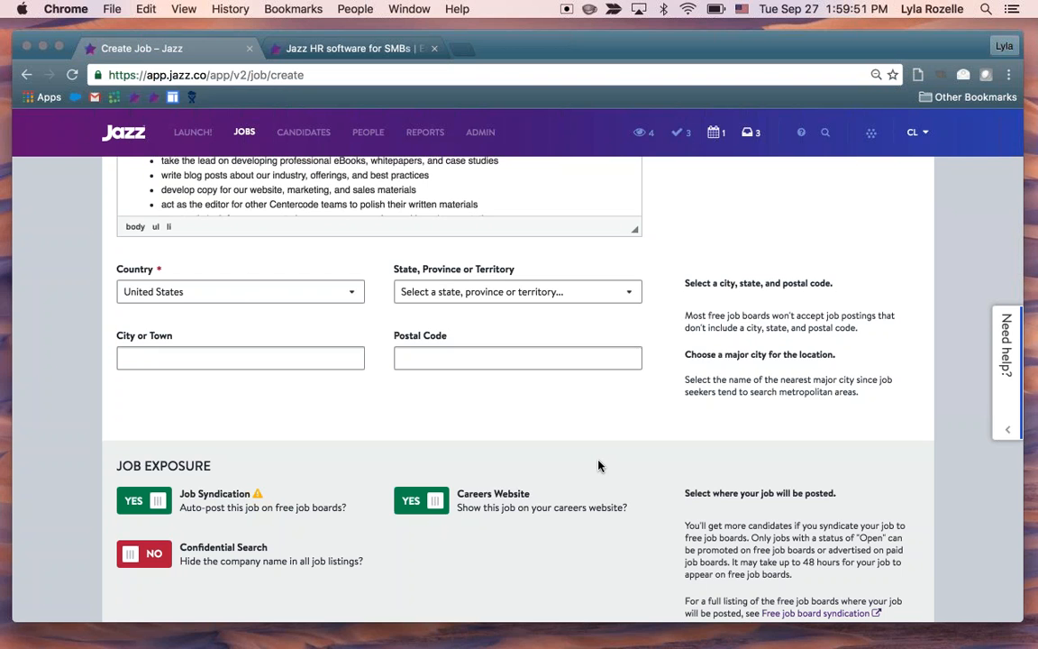
pyautogui.click(504, 291)
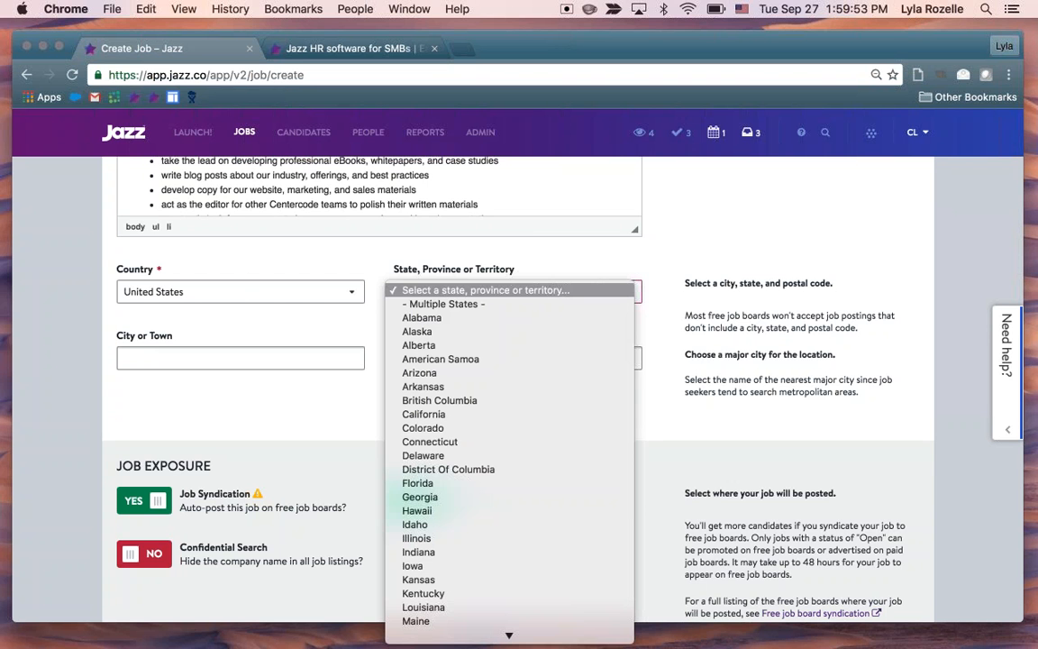
pyautogui.press('m')
pyautogui.press('Down')
pyautogui.press('Down')
pyautogui.press('Down')
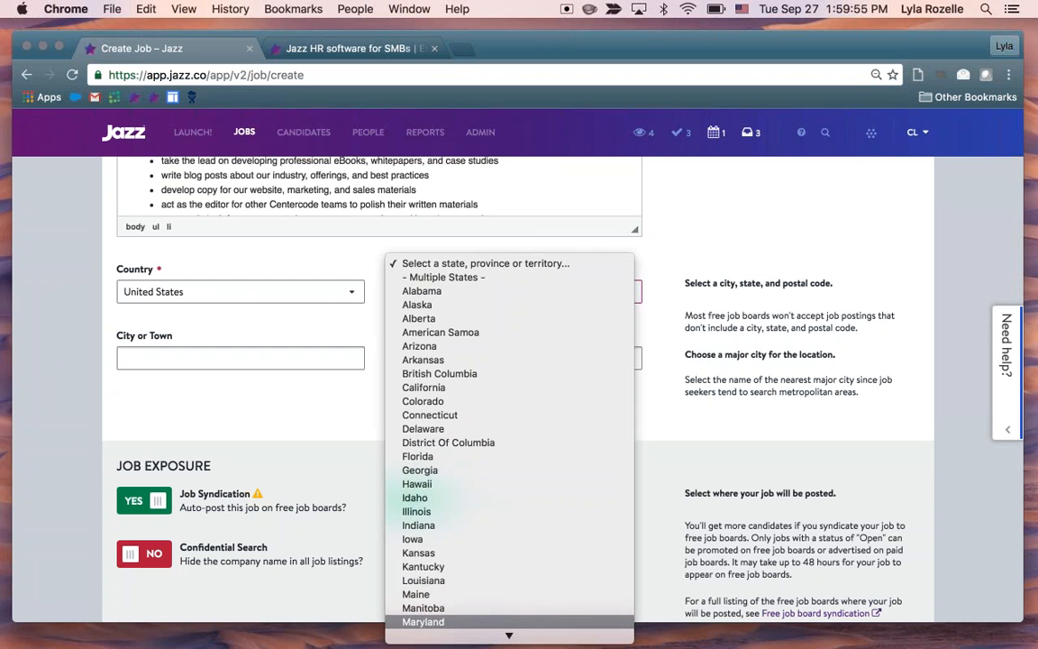
pyautogui.press('Return')
# Fill in the job location with the city Waltham and the postal code 01301
pyautogui.click(294, 358)
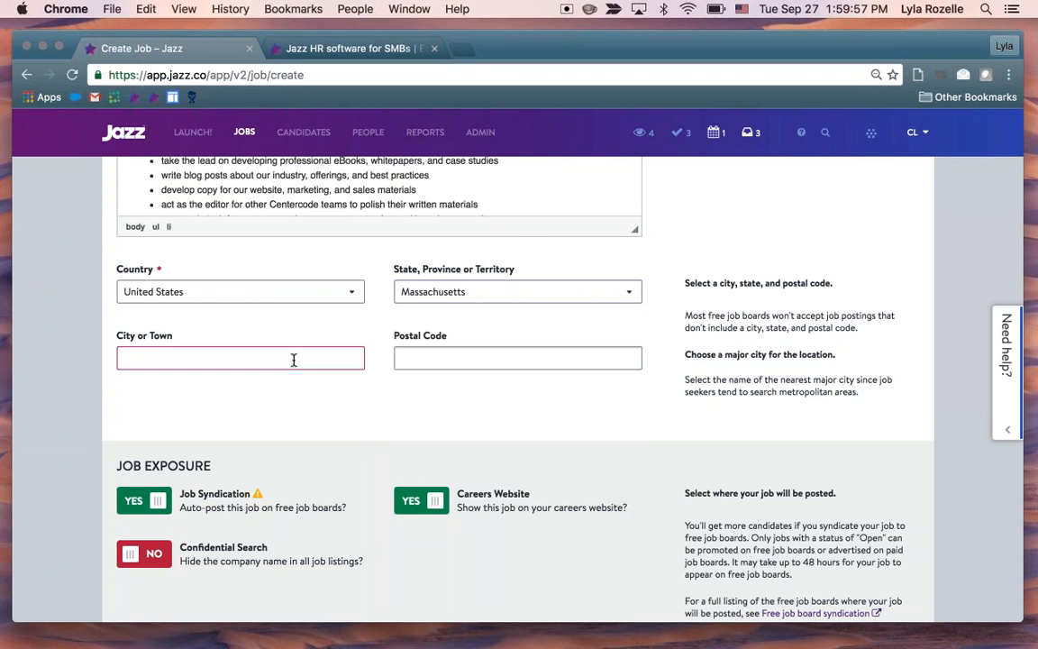
pyautogui.write('Waltham')
pyautogui.press('Tab')
pyautogui.write('01301')
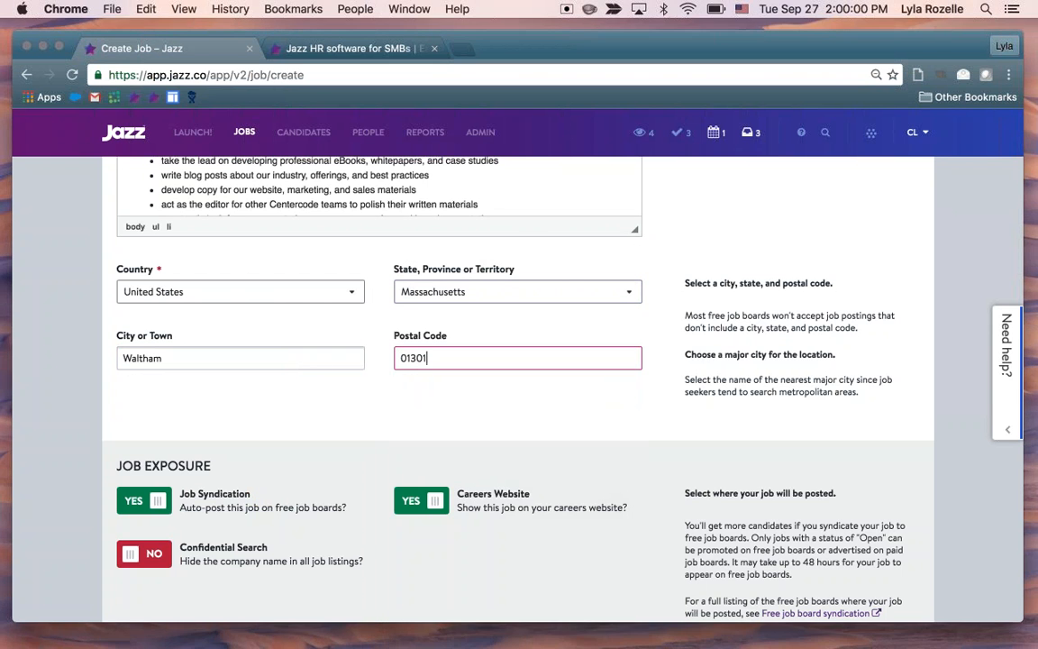
pyautogui.click(386, 402)
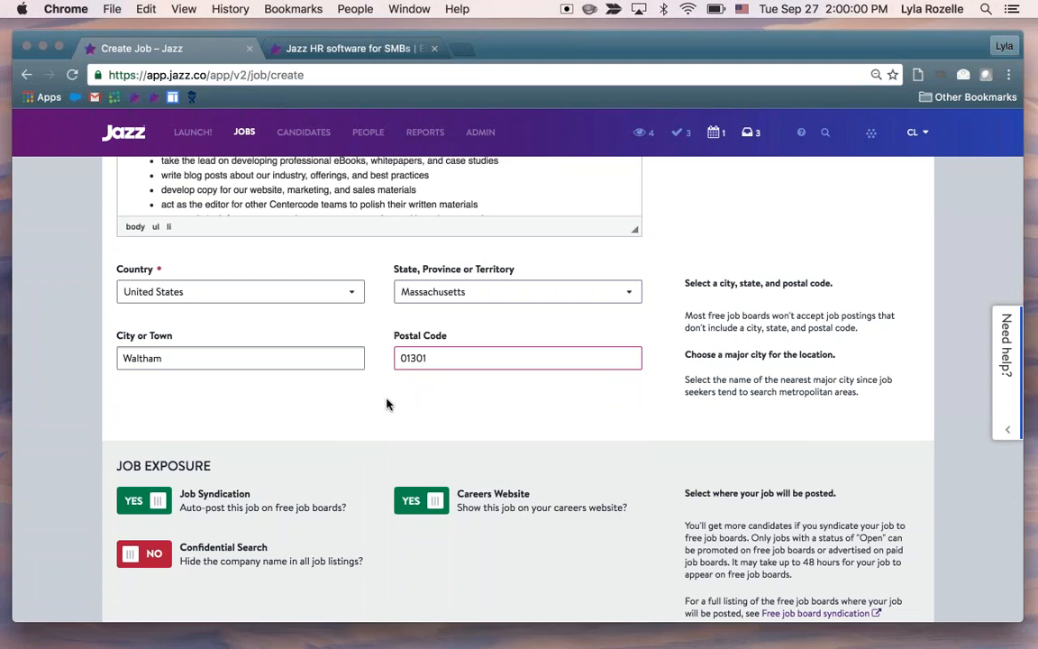
# Switch Job Syndication and Careers Website to NO and back to YES in the job exposure settings
pyautogui.scroll(-2, 386, 403)
pyautogui.scroll(-3, 594, 509)
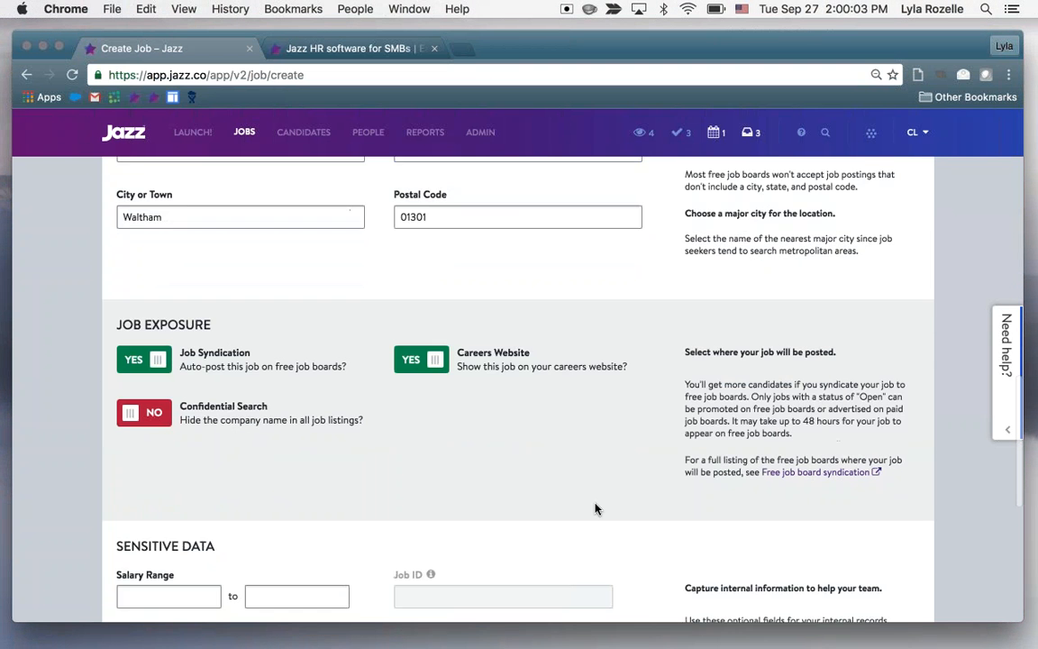
pyautogui.scroll(-1, 595, 509)
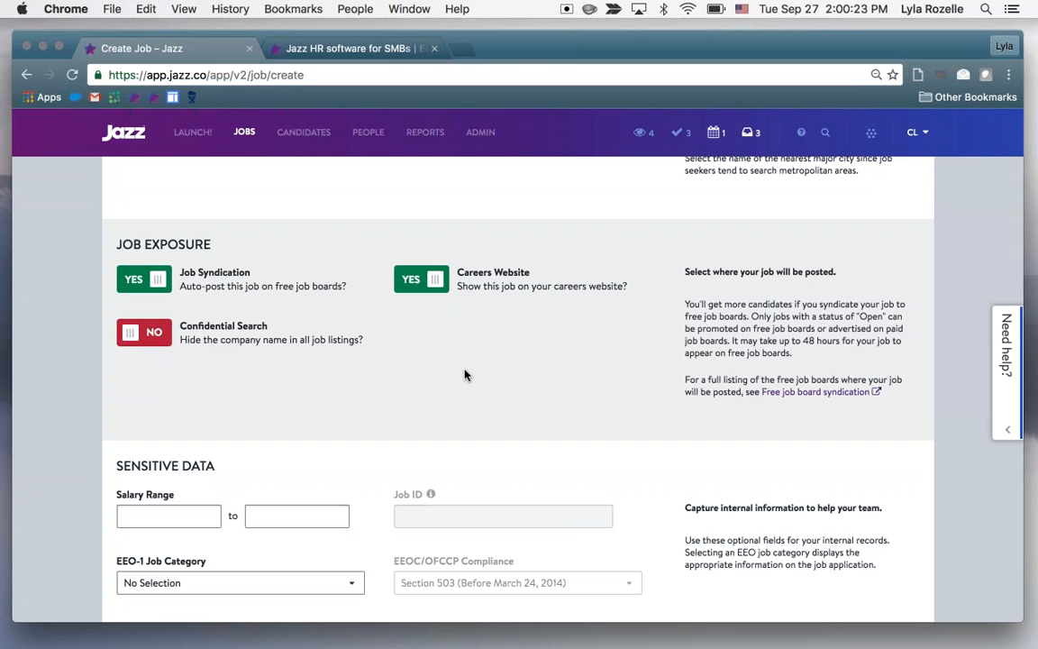
pyautogui.click(144, 280)
pyautogui.click(422, 279)
pyautogui.click(421, 280)
pyautogui.click(144, 280)
pyautogui.click(433, 281)
pyautogui.click(434, 281)
# Switch Confidential Search to YES and back to NO
pyautogui.scroll(-1, 392, 343)
pyautogui.click(153, 301)
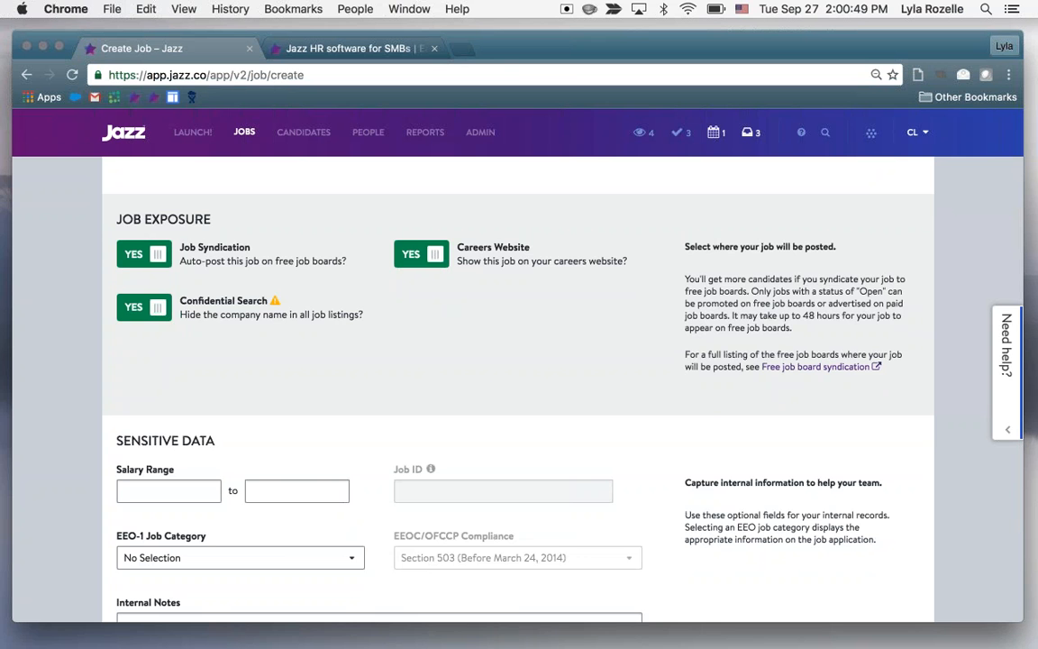
pyautogui.click(144, 306)
pyautogui.scroll(1, 512, 382)
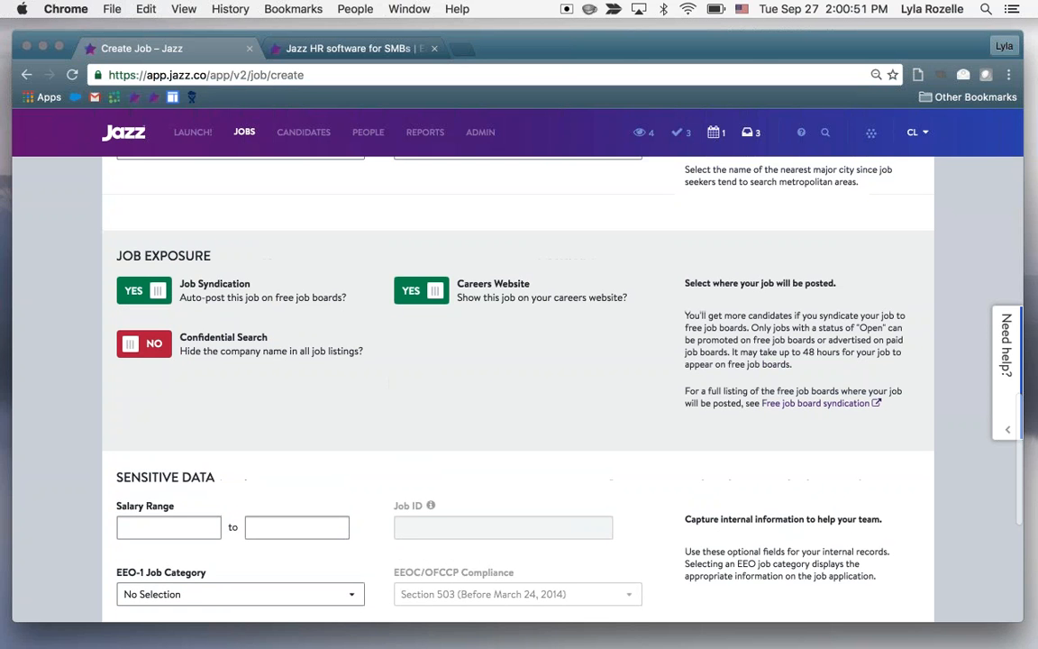
# Open the free job board syndication article, review its board lists, posting requirements and removal instructions, and close it
pyautogui.scroll(-1, 811, 402)
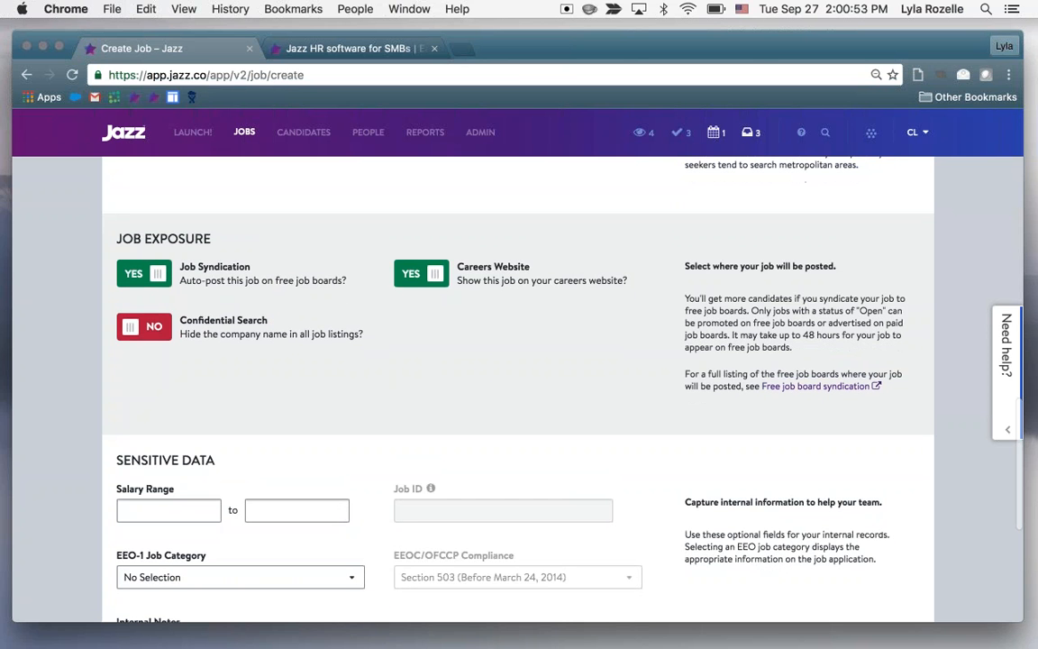
pyautogui.scroll(-1, 595, 410)
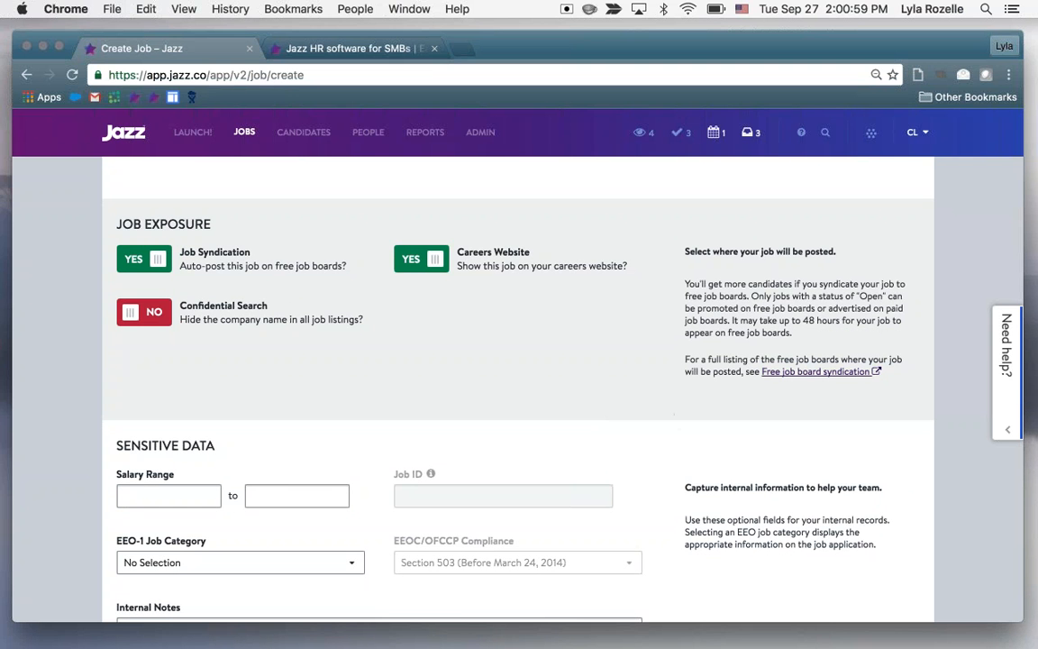
pyautogui.click(821, 372)
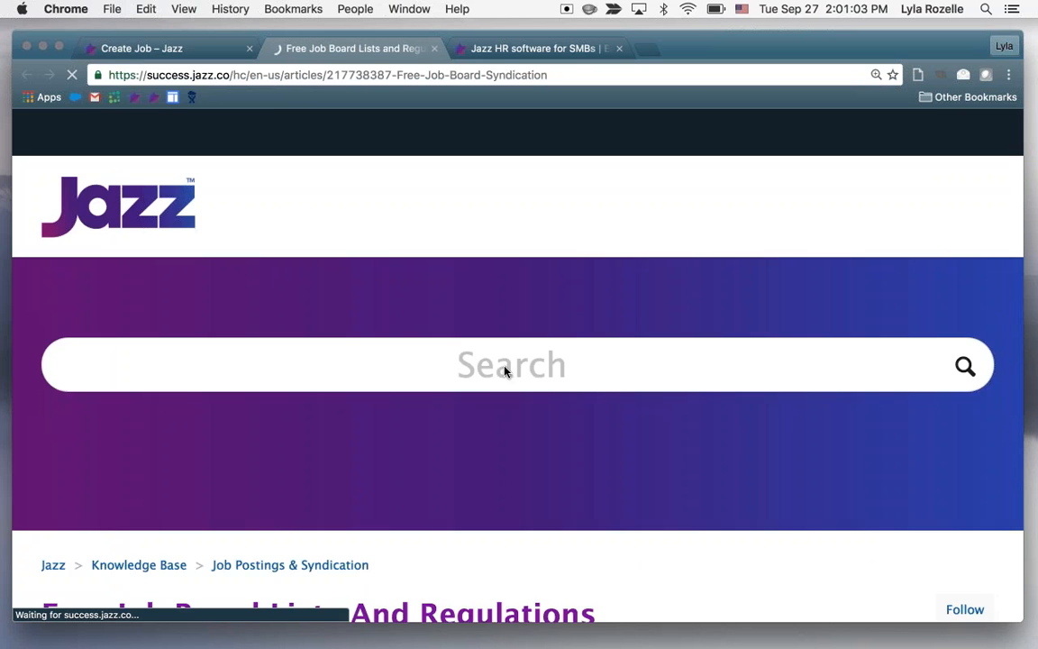
pyautogui.scroll(-5, 538, 465)
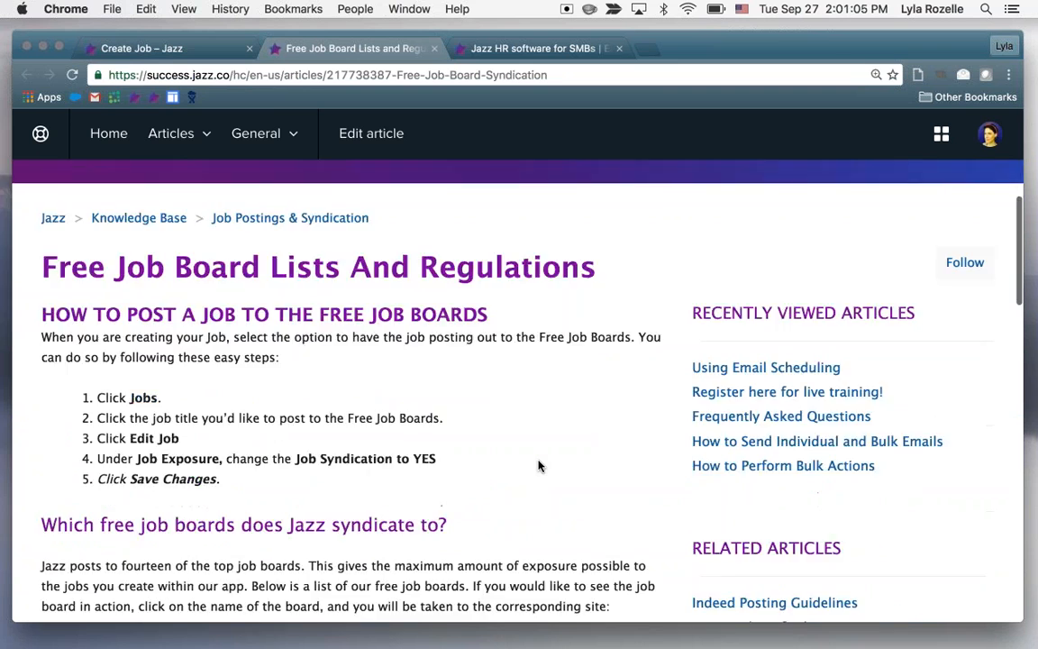
pyautogui.scroll(-5, 538, 464)
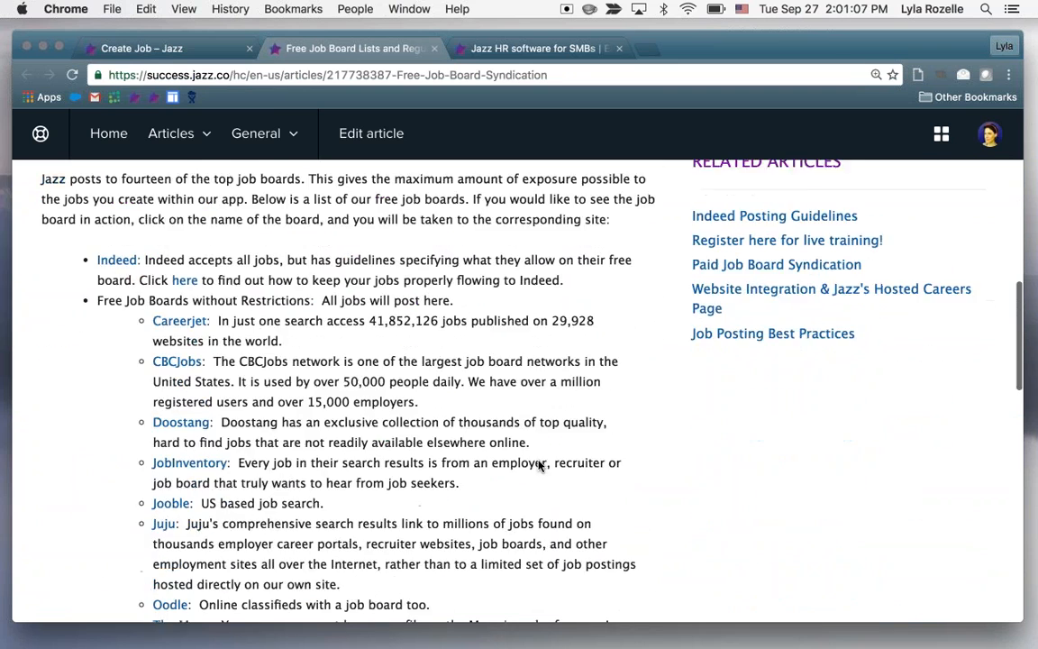
pyautogui.scroll(-4, 360, 388)
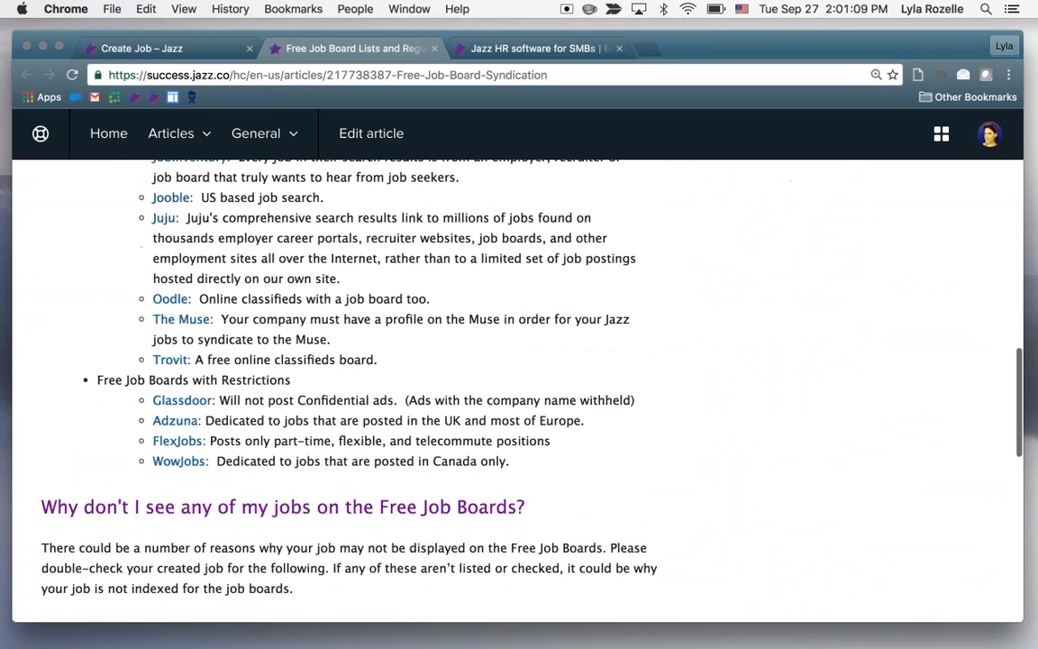
pyautogui.scroll(4, 360, 388)
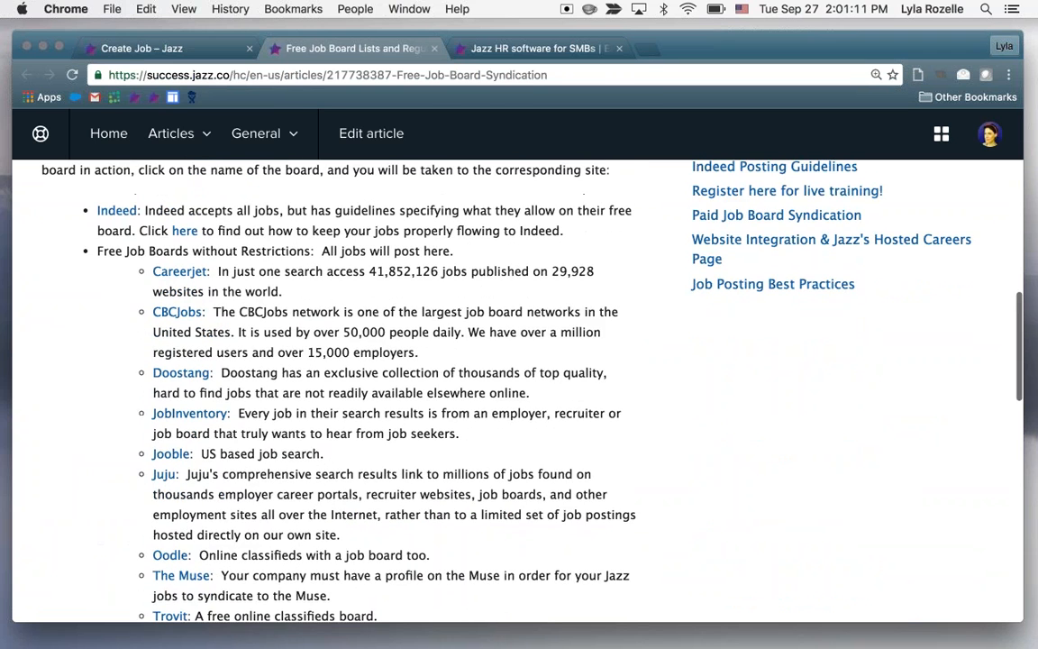
pyautogui.scroll(-3, 360, 388)
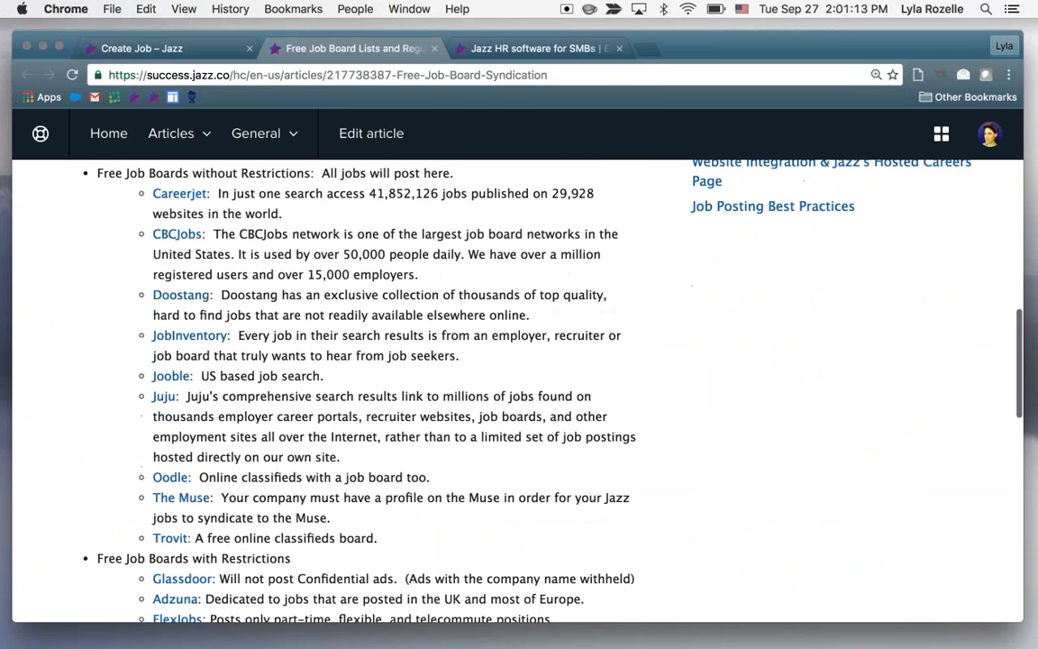
pyautogui.scroll(-5, 360, 387)
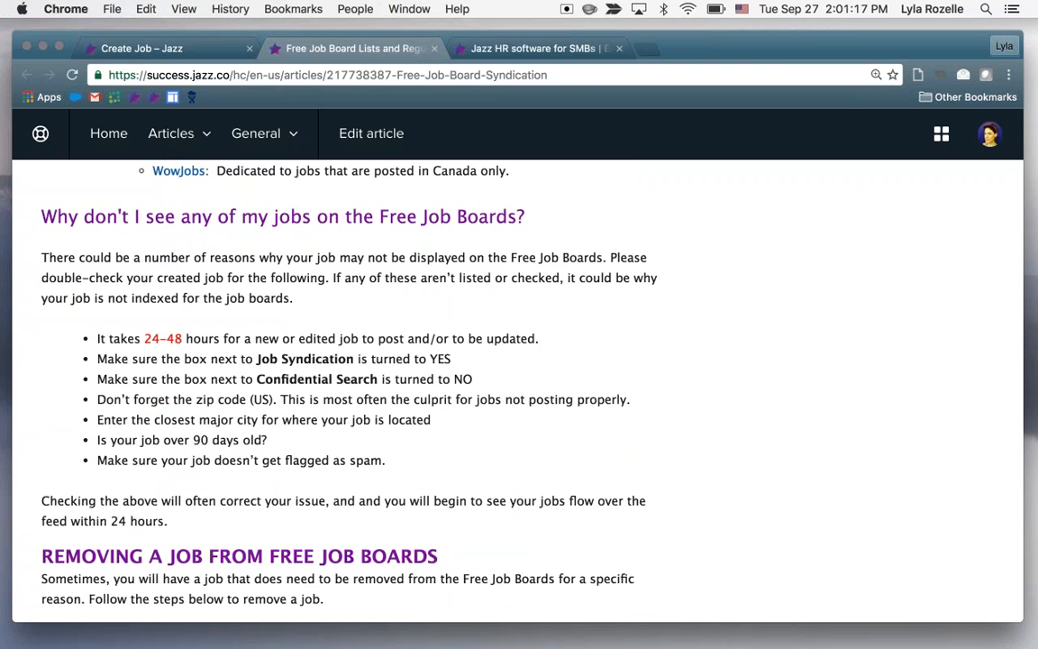
pyautogui.scroll(-5, 361, 387)
pyautogui.scroll(-2, 360, 388)
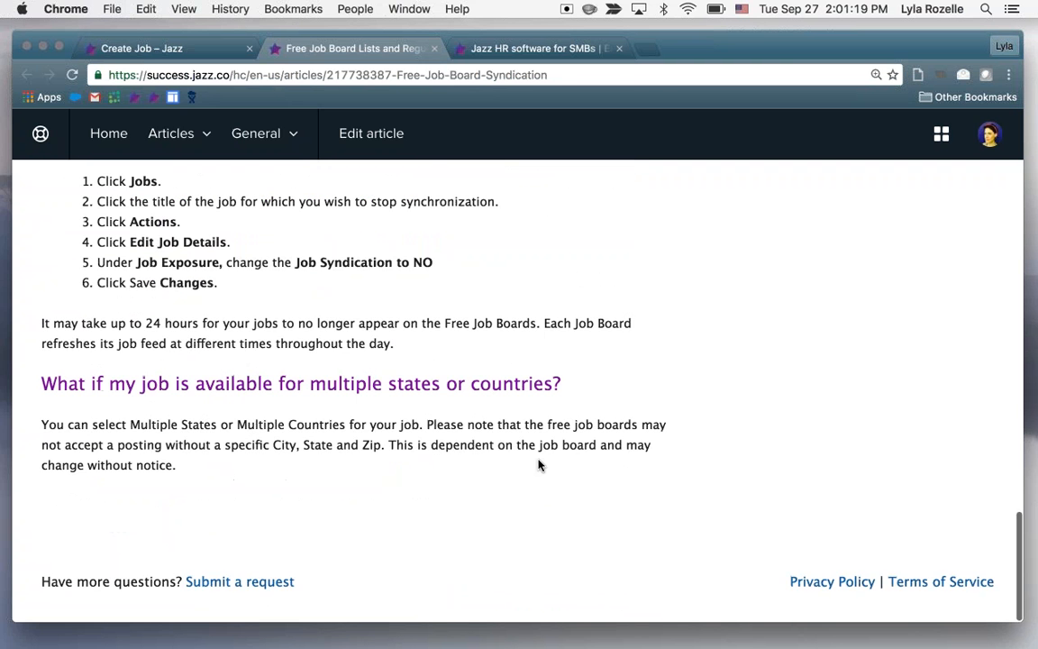
pyautogui.click(435, 49)
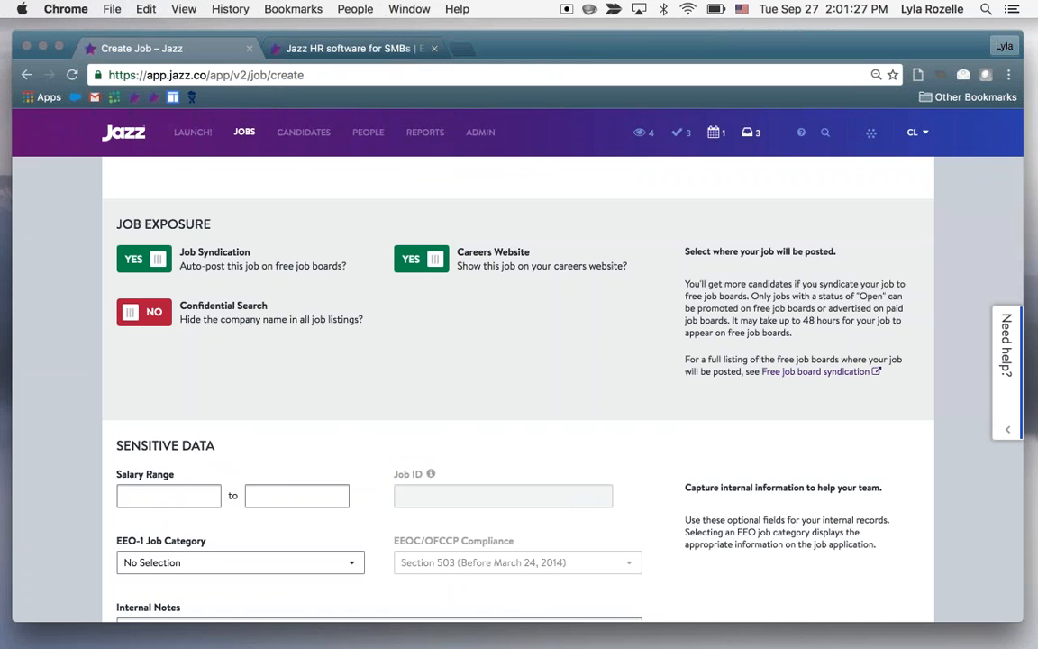
# Set the salary range in the sensitive data section to 60000 to 80000
pyautogui.scroll(-1, 519, 387)
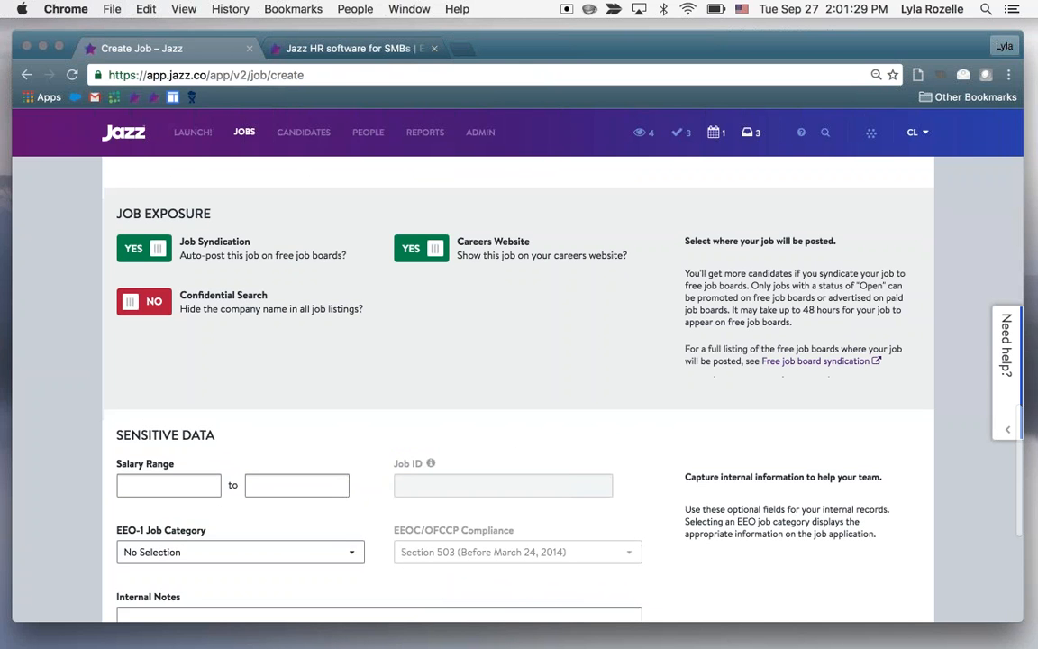
pyautogui.scroll(-2, 519, 387)
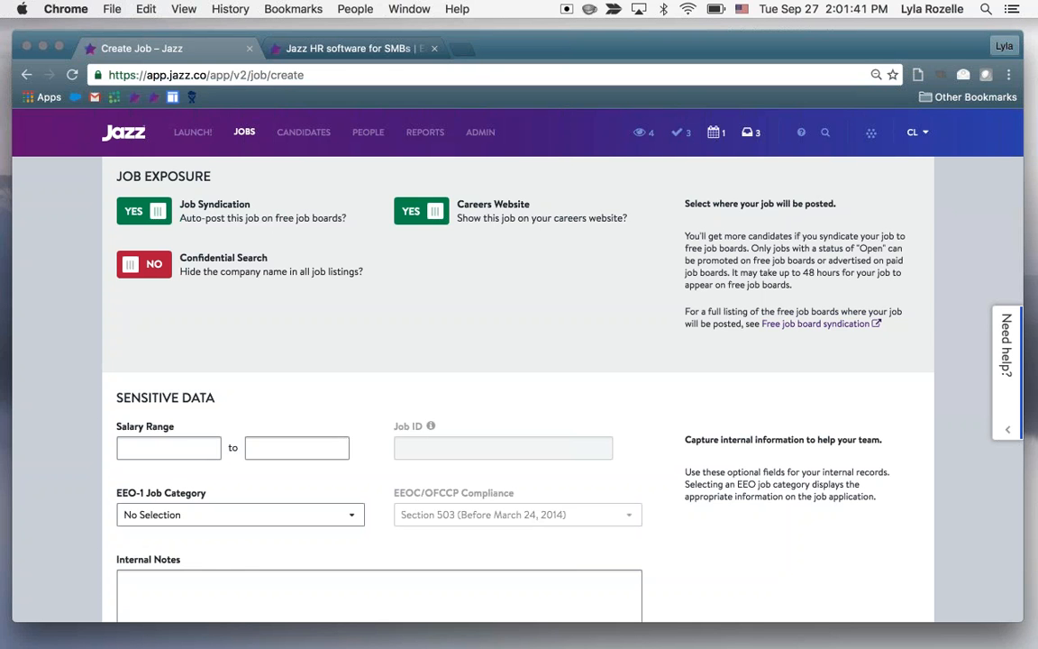
pyautogui.scroll(-3, 656, 439)
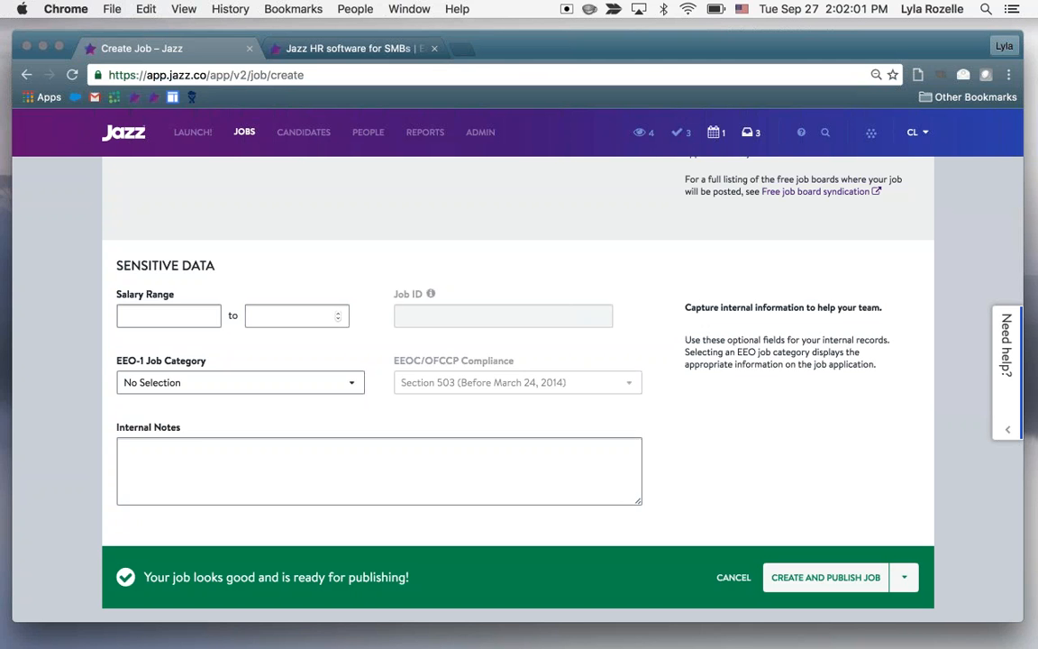
pyautogui.click(196, 319)
pyautogui.write('60000')
pyautogui.press('Tab')
pyautogui.write('800000')
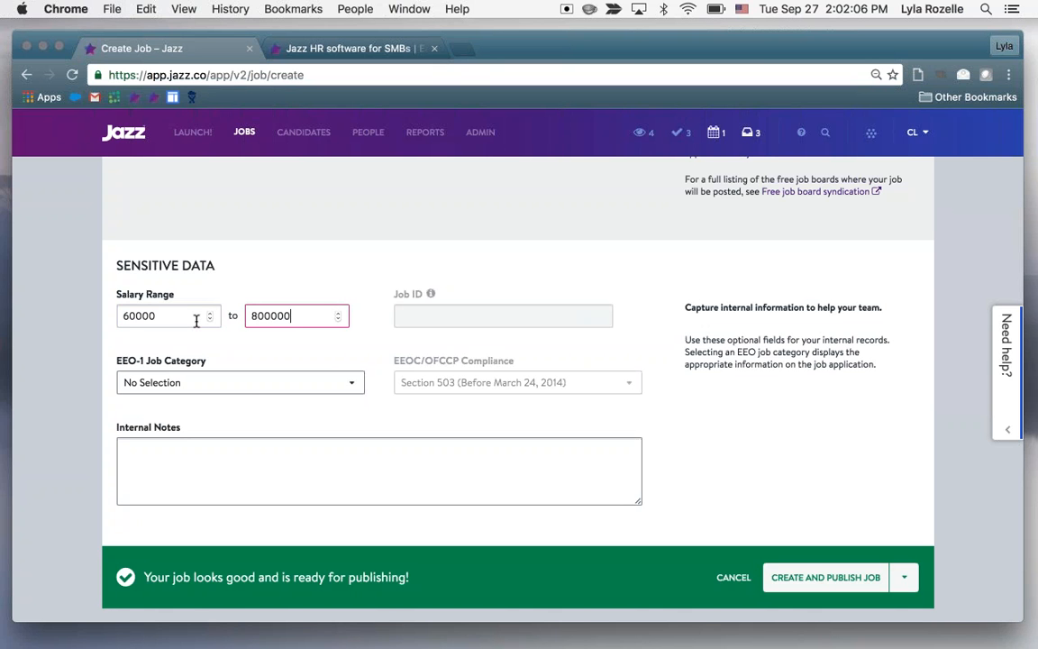
pyautogui.press('BackSpace')
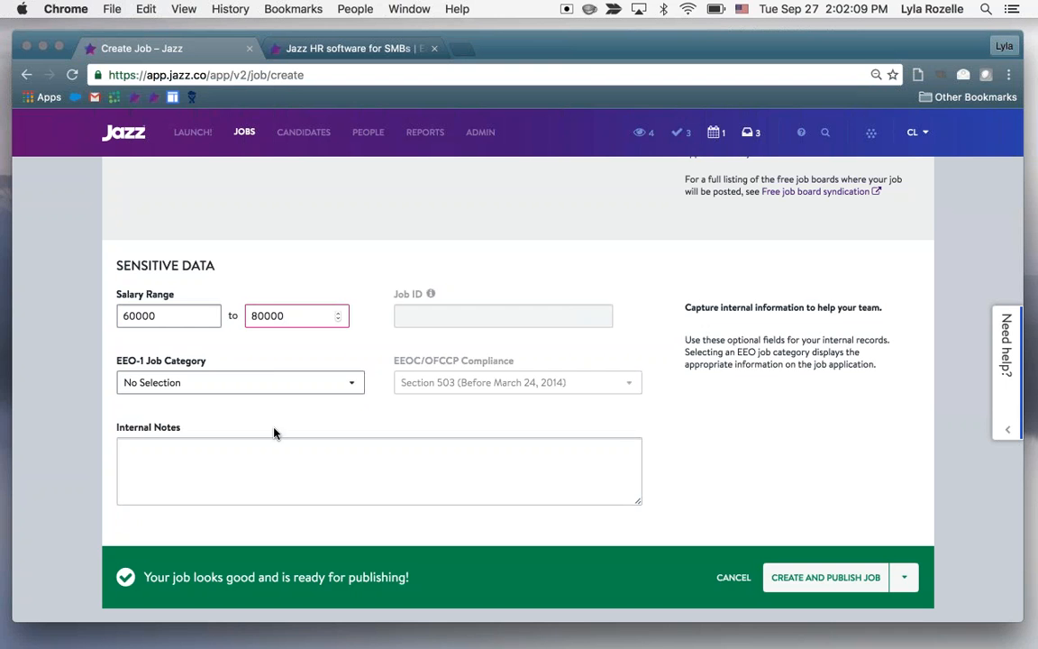
# Open the choices for the EEO-1 Job Category
pyautogui.click(250, 390)
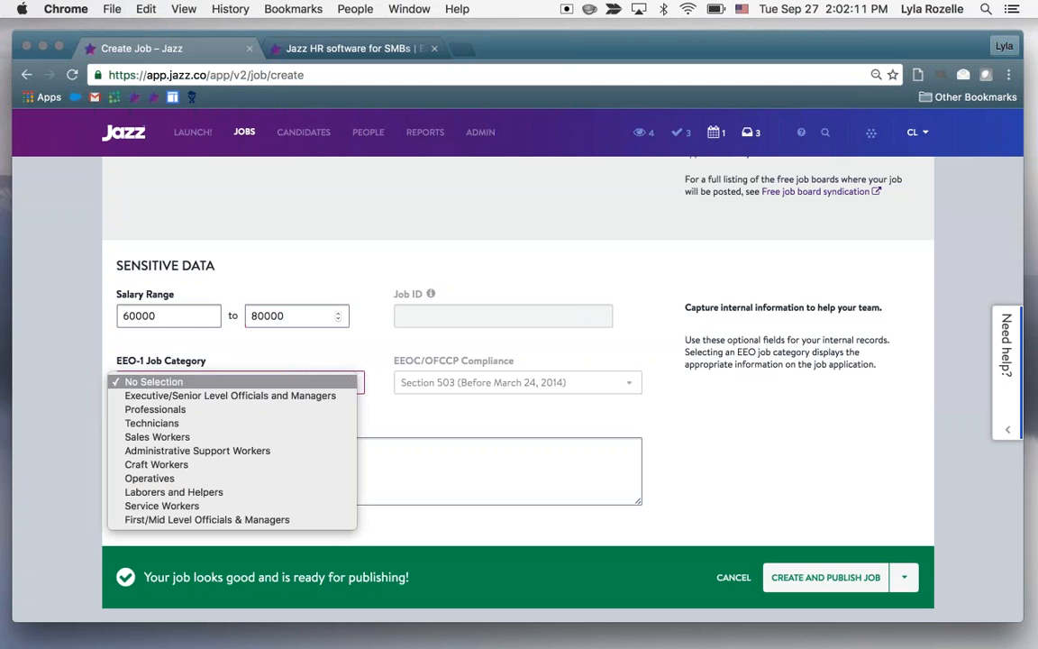
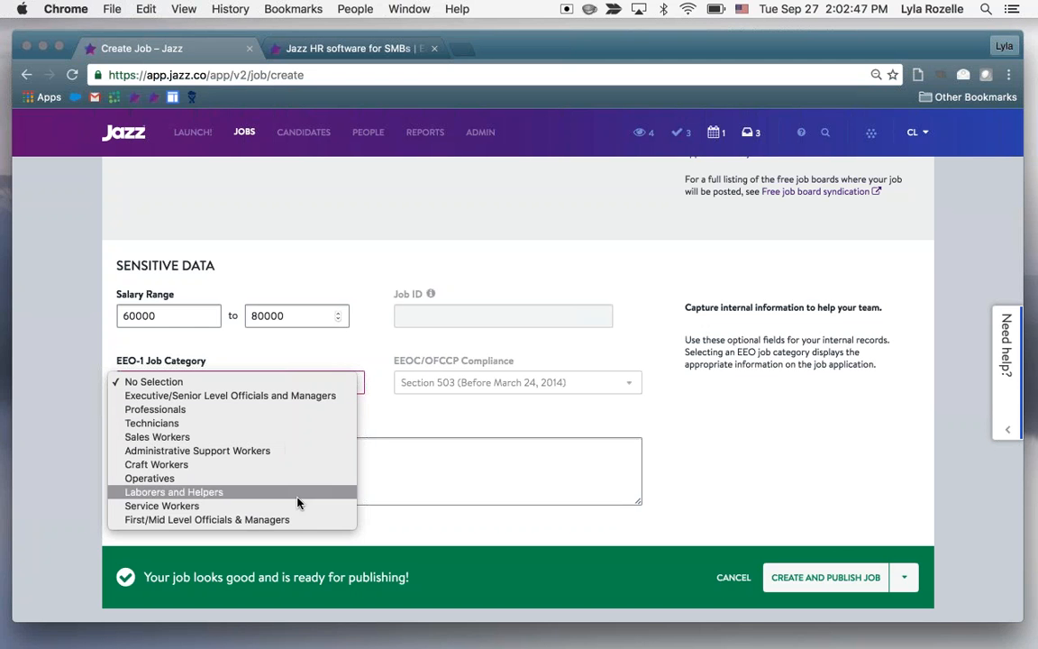
# Set the EEO-1 Job Category to Sales Workers and EEOC/OFCCP Compliance to Section 503 Final Rule (After March 24, 2014)
pyautogui.click(272, 439)
pyautogui.click(567, 383)
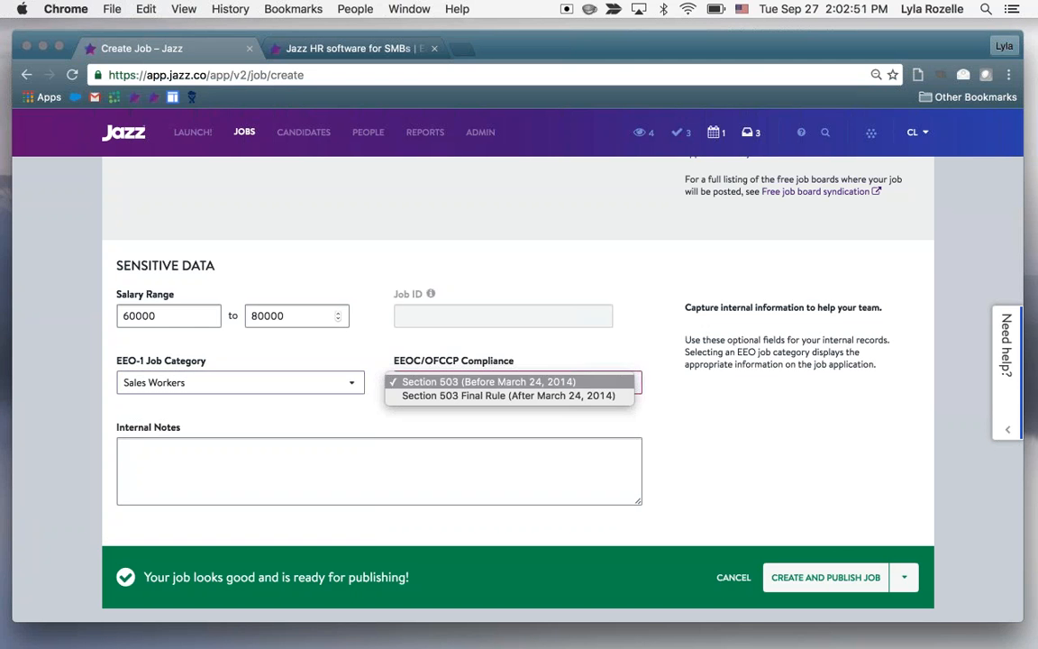
pyautogui.click(580, 394)
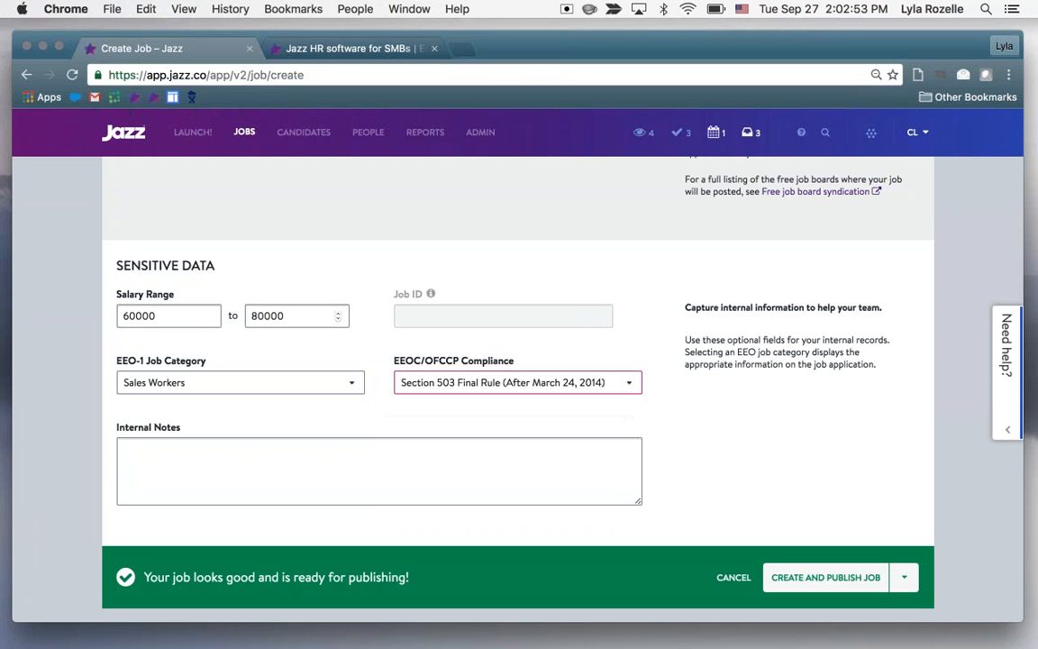
pyautogui.press('Tab')
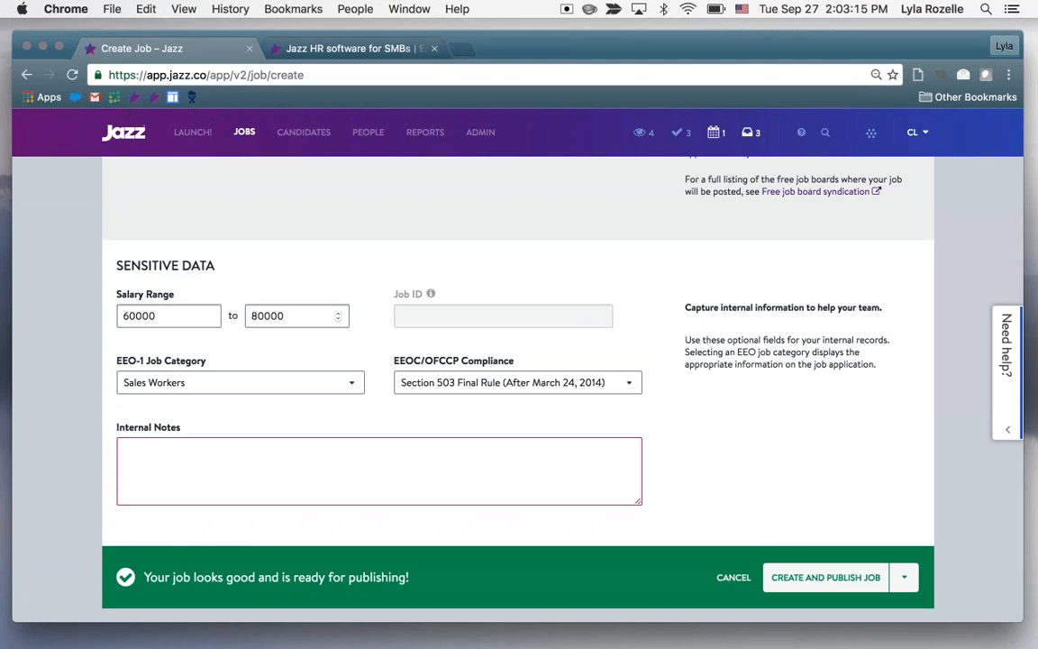
# Save the Client Relationship Manager job as a draft and continue to its job application setup
pyautogui.scroll(-2, 518, 387)
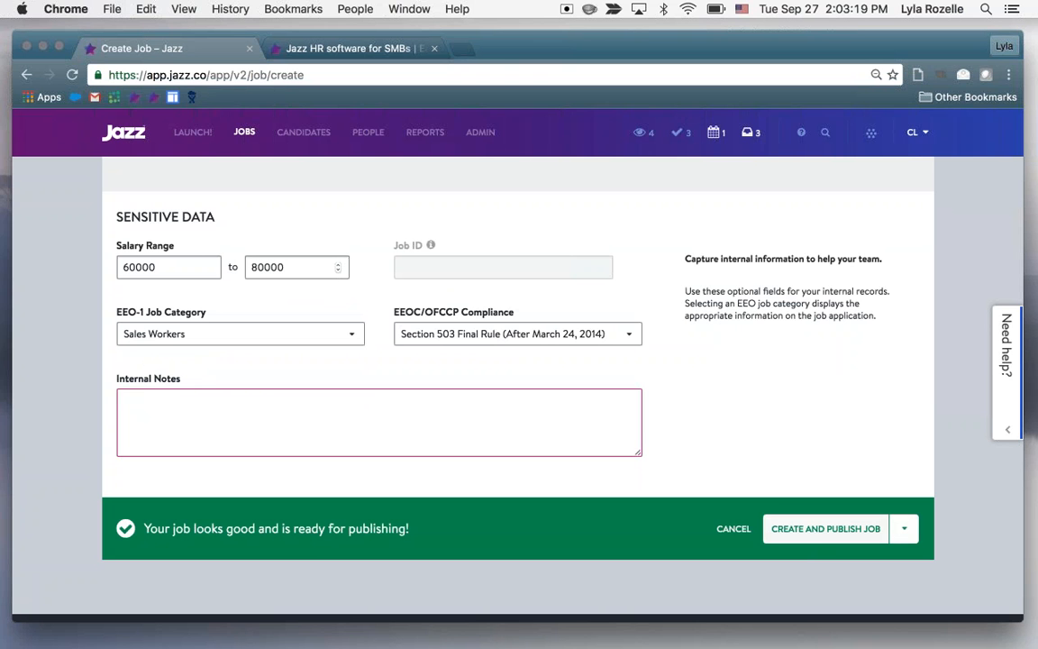
pyautogui.click(904, 529)
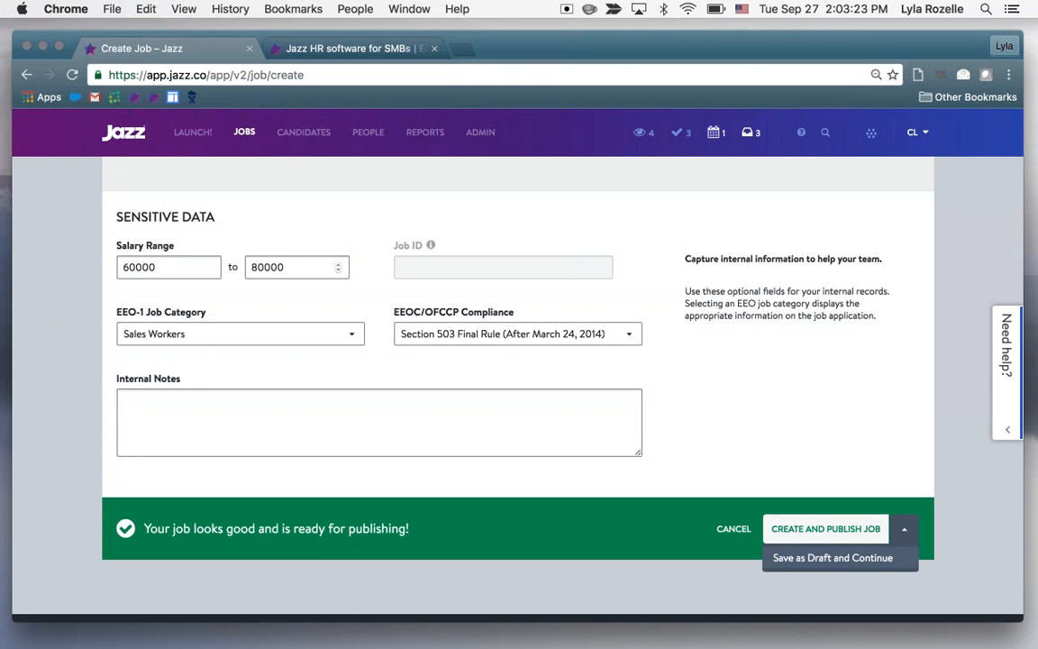
pyautogui.click(832, 558)
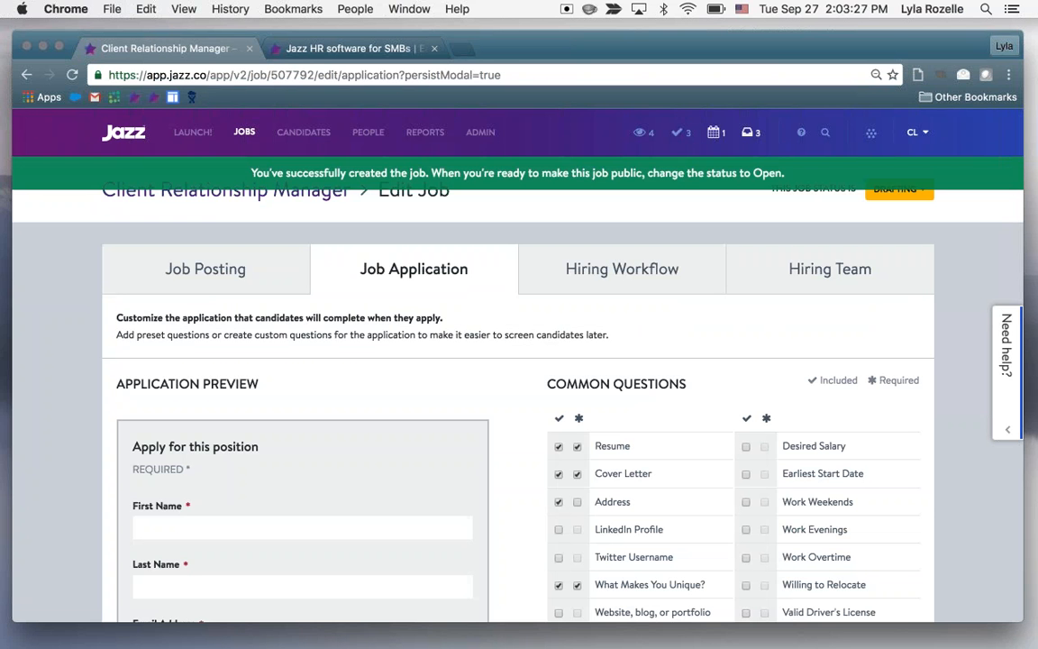
# Review the application preview, the list of common questions and the questionnaire section on the job application page
pyautogui.scroll(-2, 985, 463)
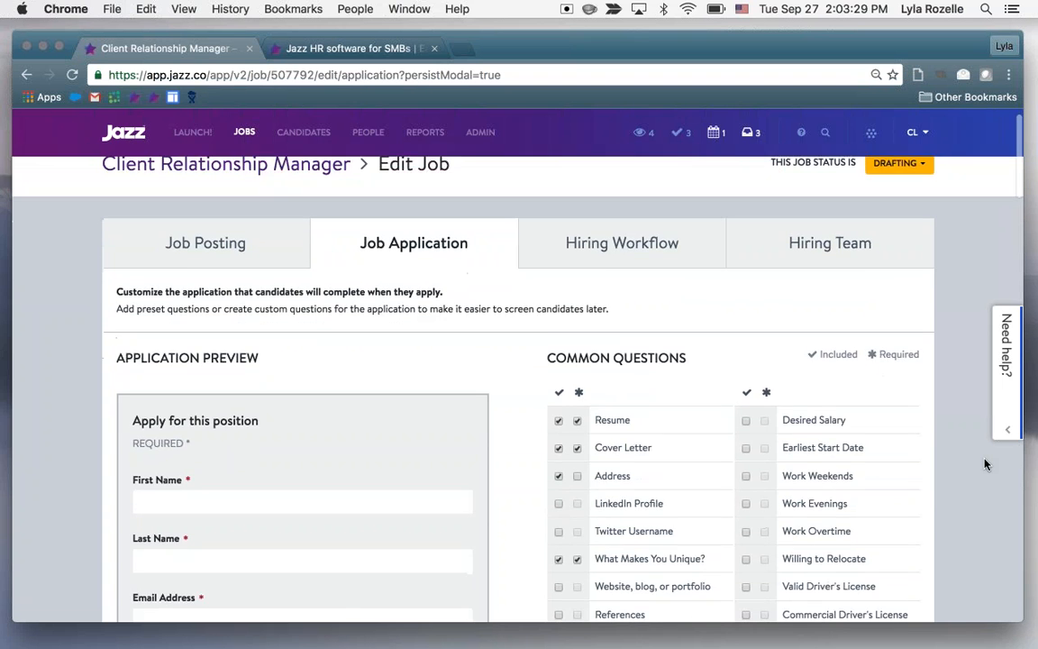
pyautogui.scroll(-2, 984, 463)
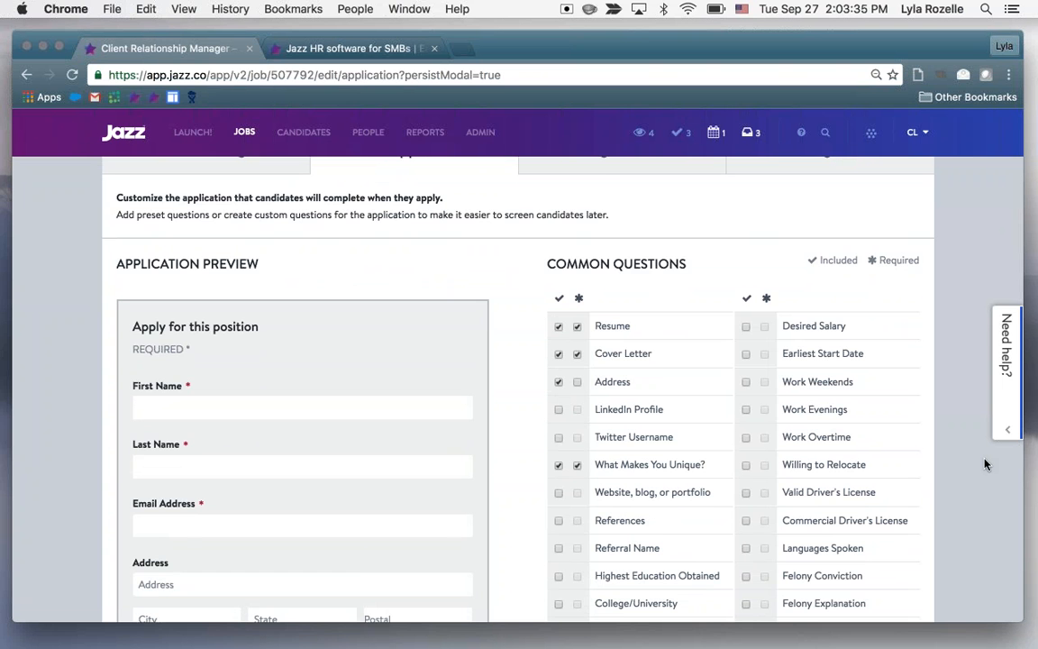
pyautogui.scroll(-3, 985, 464)
pyautogui.scroll(-5, 985, 464)
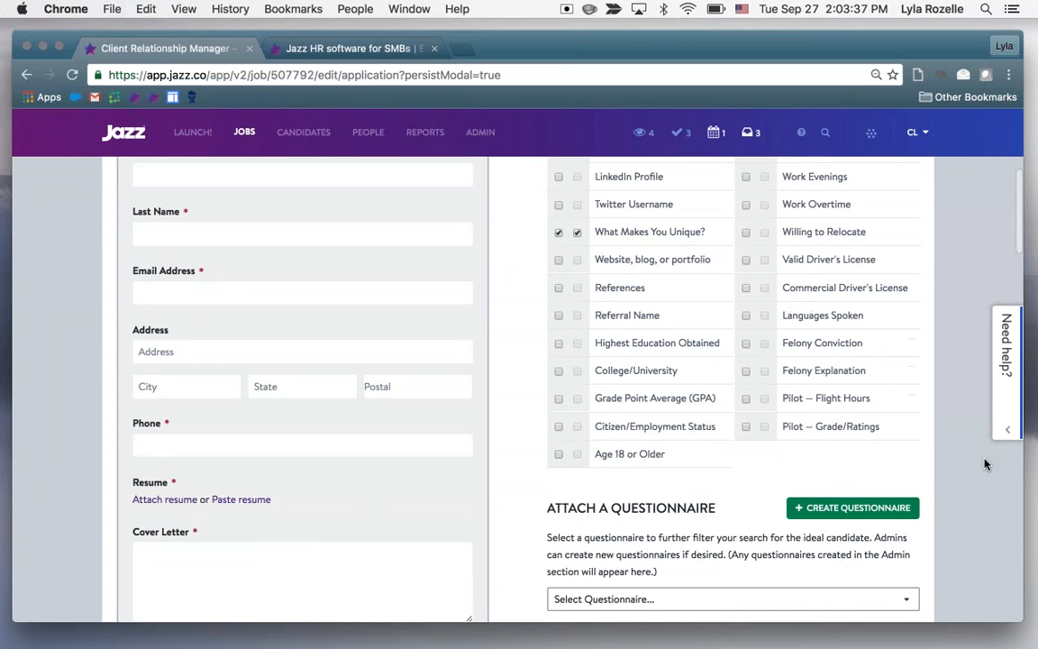
pyautogui.scroll(-4, 984, 464)
pyautogui.scroll(6, 985, 464)
pyautogui.scroll(2, 985, 465)
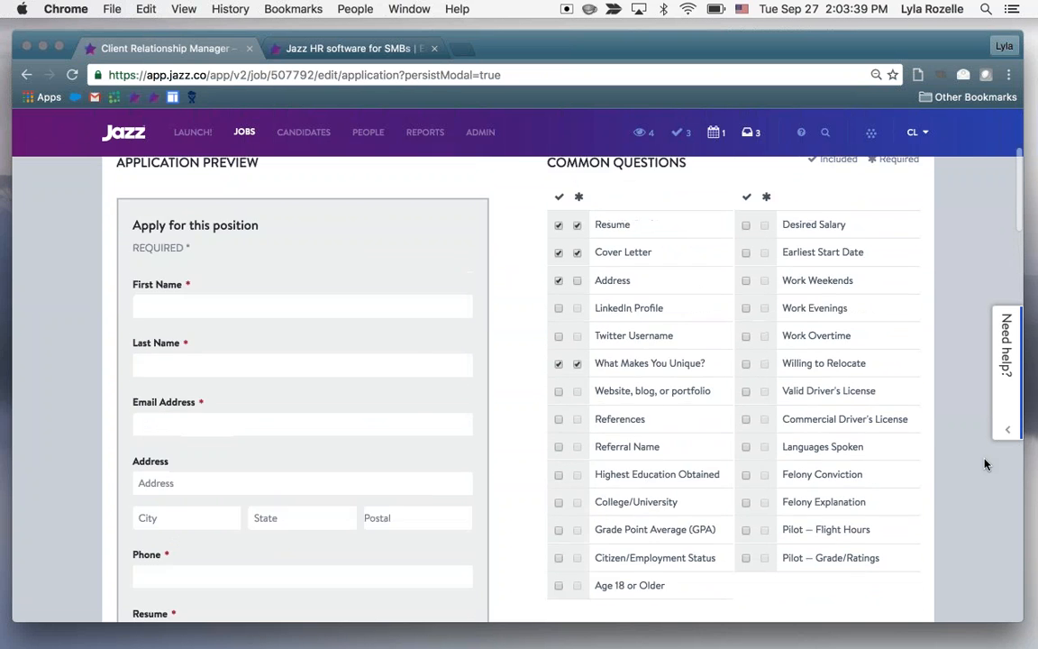
pyautogui.scroll(2, 974, 429)
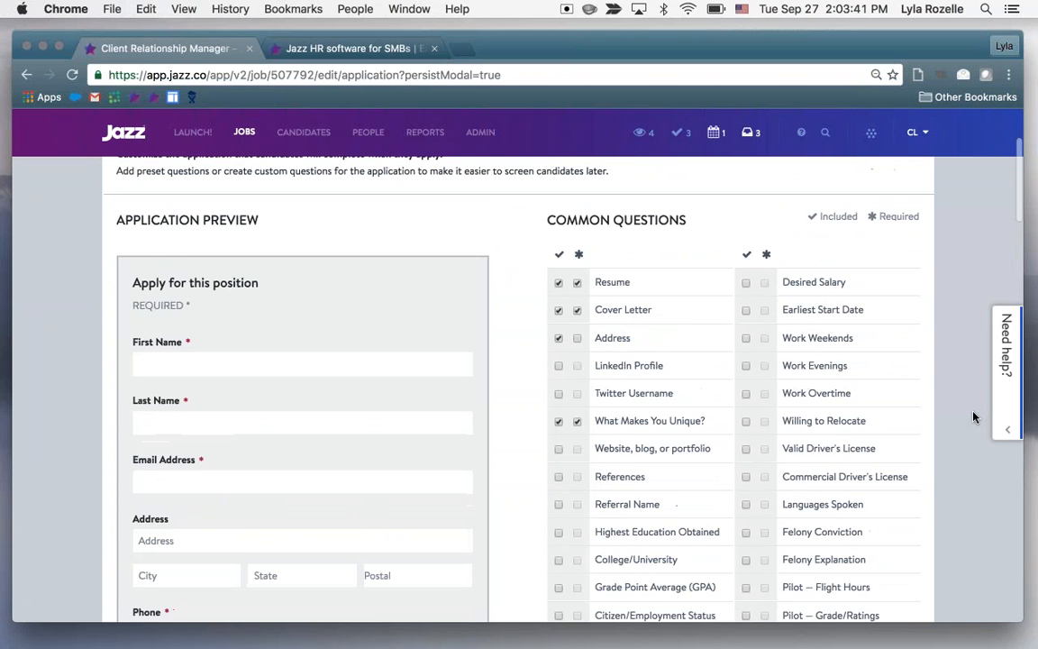
pyautogui.scroll(-2, 973, 419)
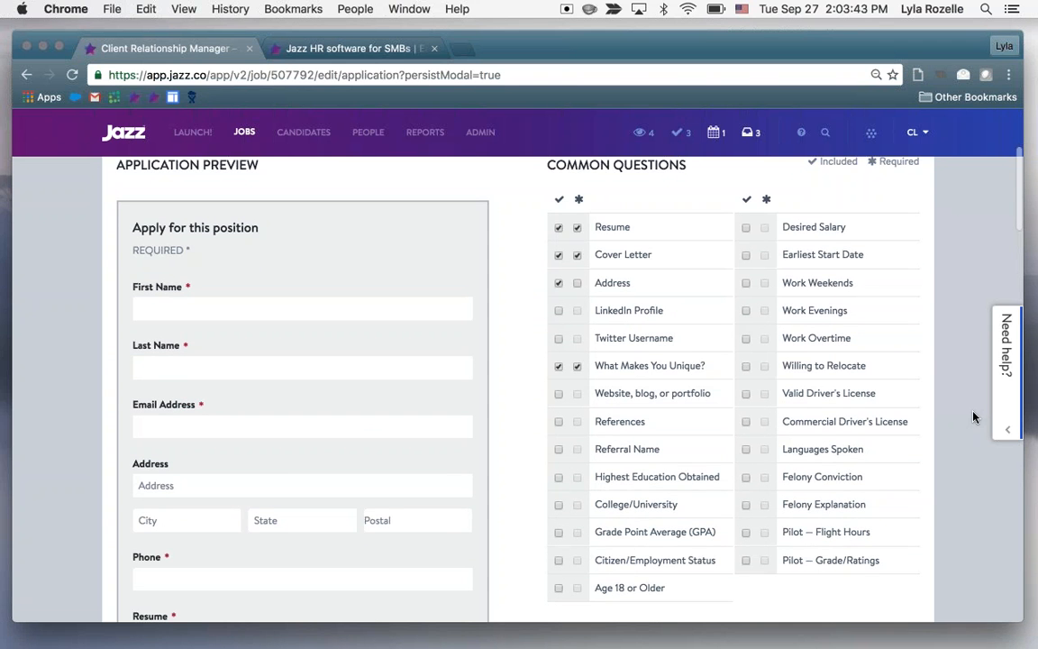
pyautogui.scroll(-3, 973, 416)
pyautogui.scroll(-2, 973, 416)
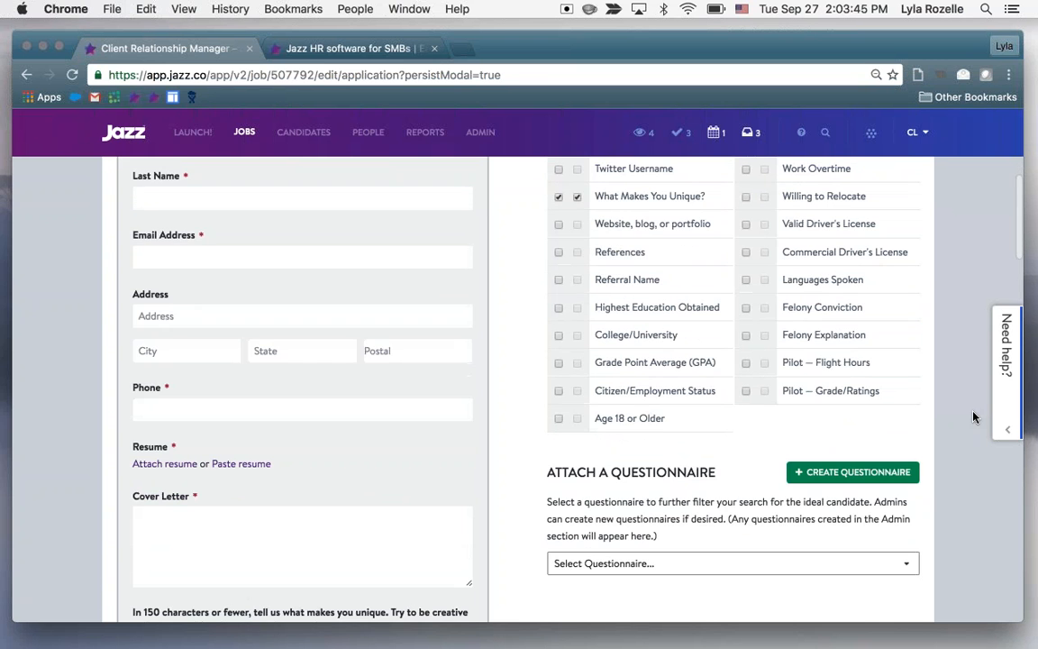
pyautogui.scroll(3, 973, 417)
pyautogui.scroll(3, 973, 416)
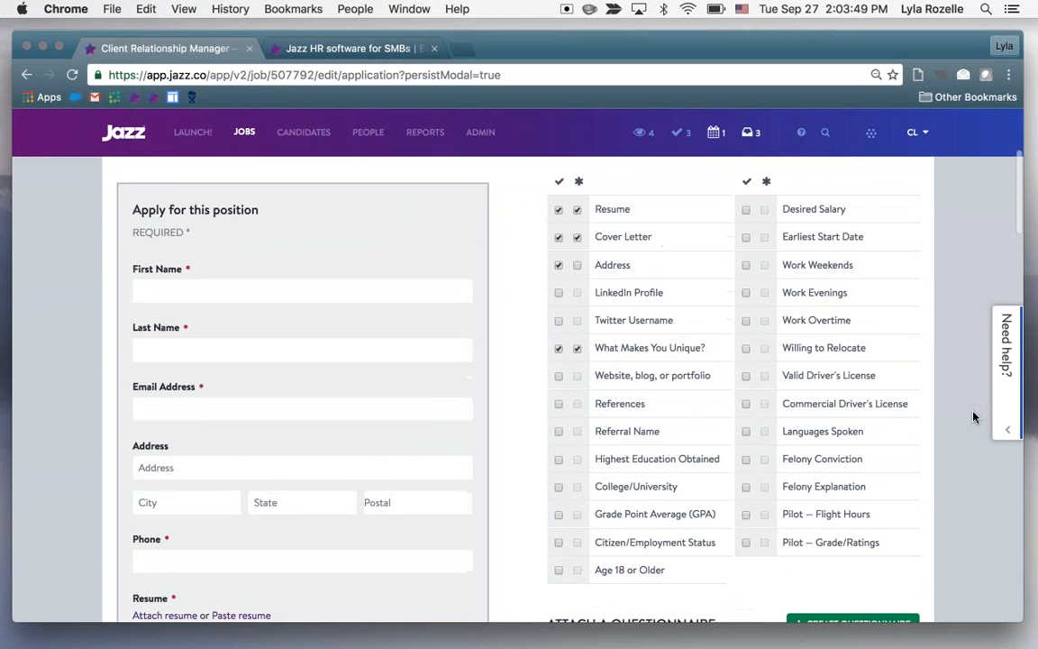
pyautogui.scroll(-2, 973, 416)
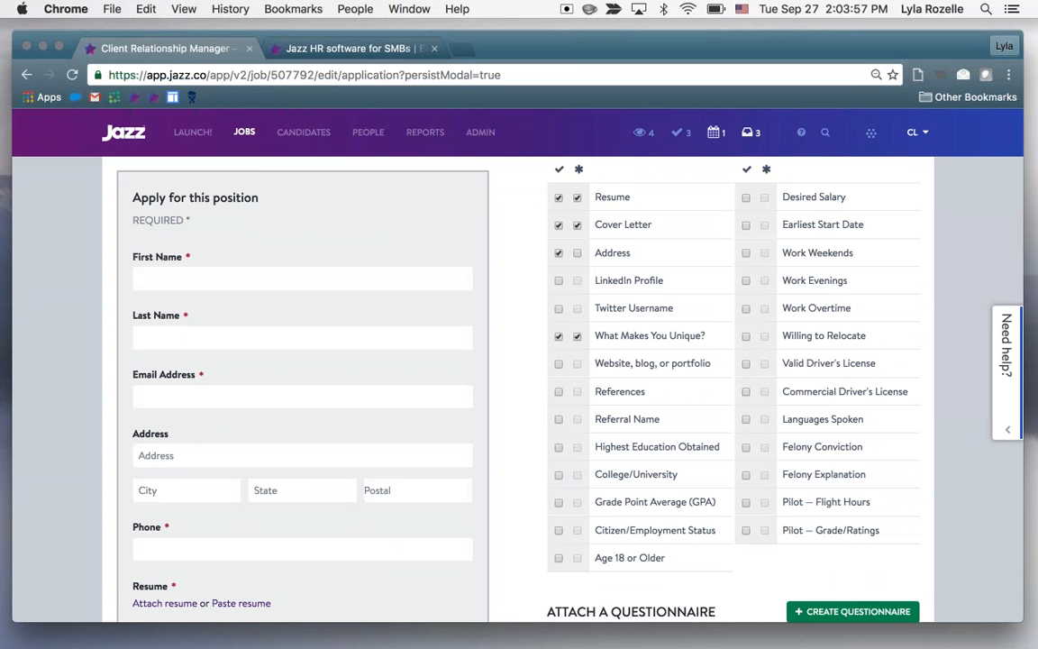
pyautogui.scroll(1, 650, 241)
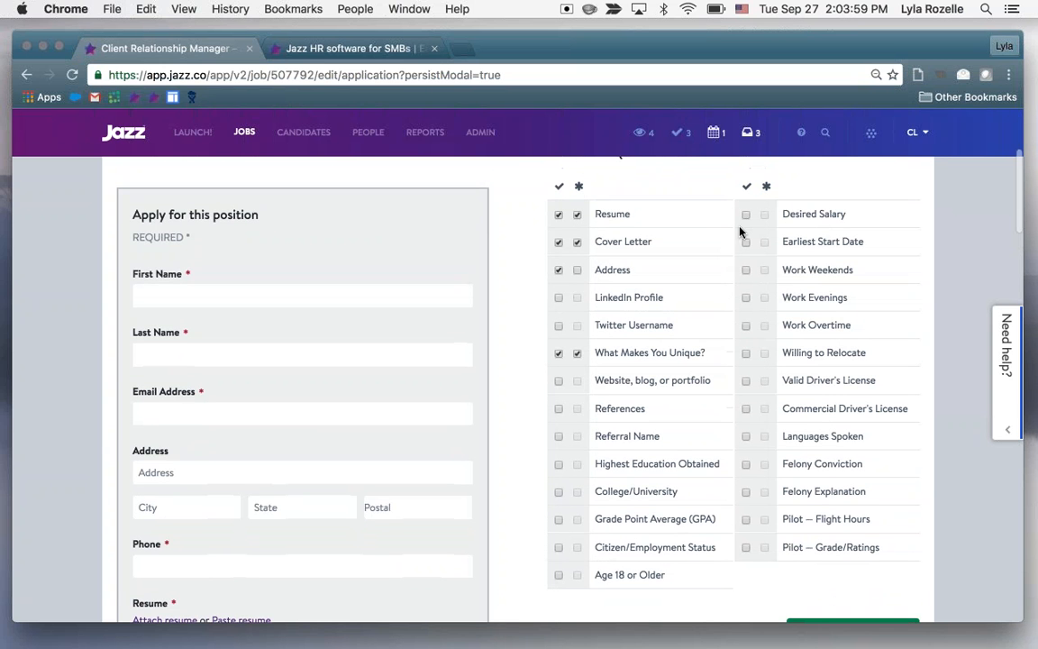
# Include Earliest Start Date, Work Weekends, Work Evenings and Languages Spoken as required questions in the job application
pyautogui.click(745, 241)
pyautogui.rightClick(753, 264)
pyautogui.click(746, 270)
pyautogui.click(746, 270)
pyautogui.click(745, 297)
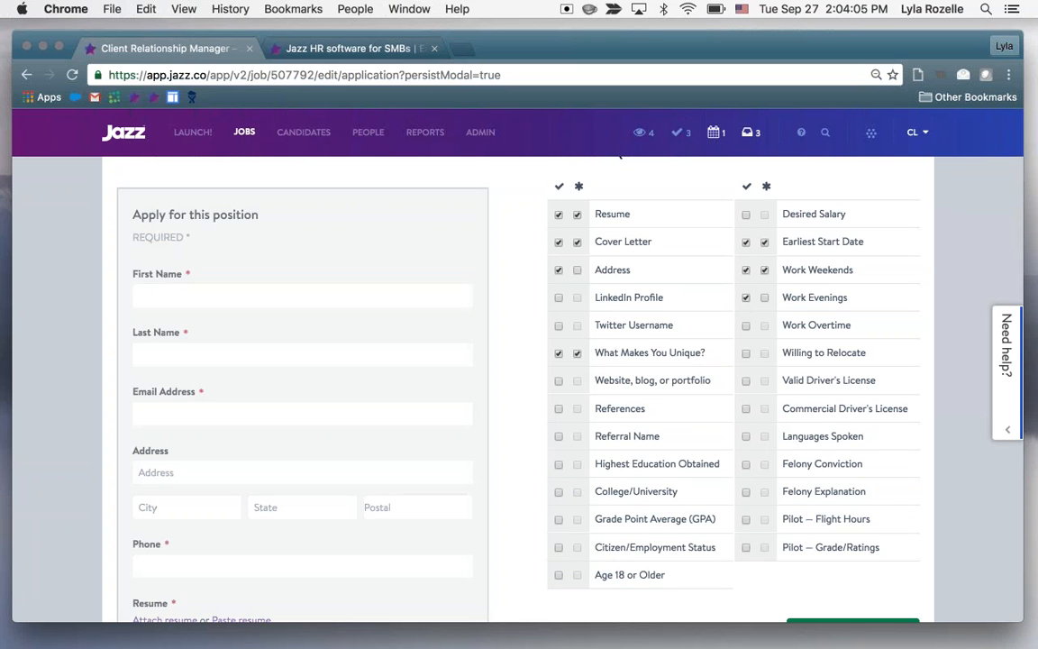
pyautogui.click(745, 436)
pyautogui.click(764, 437)
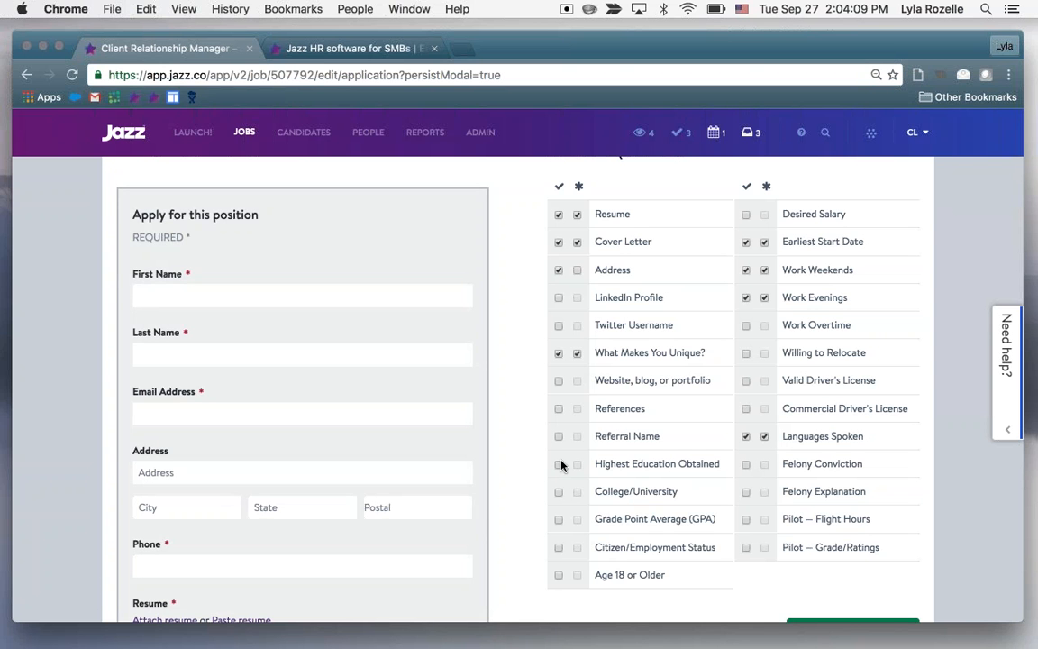
# Add References and Citizen/Employment Status to the application as required questions
pyautogui.click(559, 408)
pyautogui.click(578, 409)
pyautogui.scroll(-1, 594, 558)
pyautogui.click(559, 522)
pyautogui.click(578, 522)
# Examine the added questions in the application preview and the answer choices for citizenship eligibility and working weekends
pyautogui.scroll(-5, 515, 353)
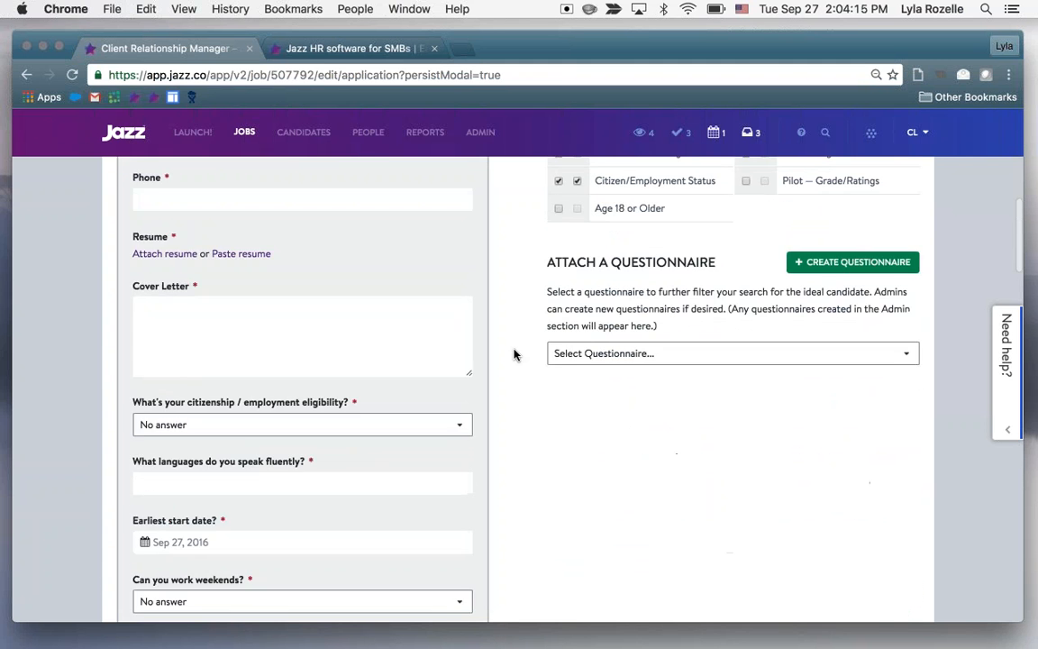
pyautogui.scroll(-2, 515, 354)
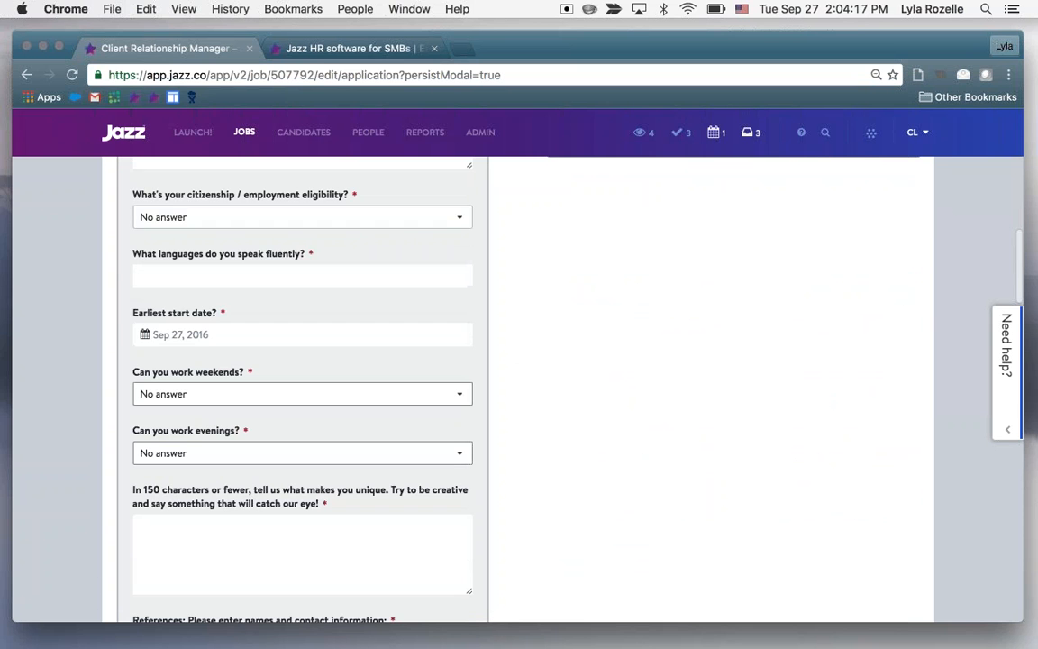
pyautogui.click(351, 218)
pyautogui.click(354, 220)
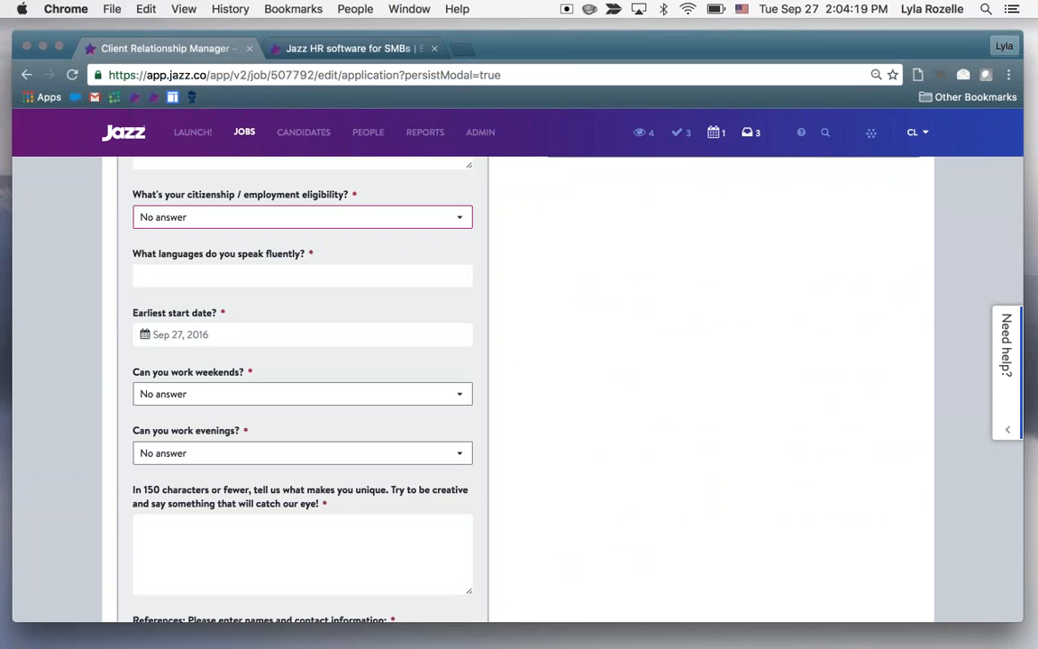
pyautogui.click(335, 394)
pyautogui.click(334, 394)
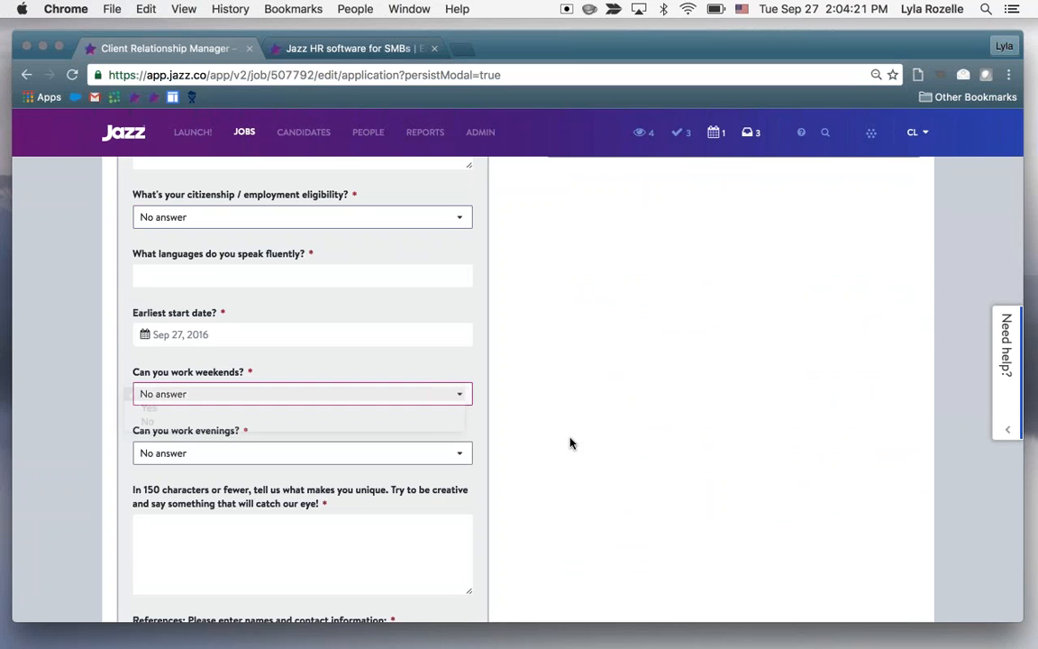
# Review the optional gender, race, veteran status and disability self-identification sections of the application preview
pyautogui.scroll(-10, 302, 387)
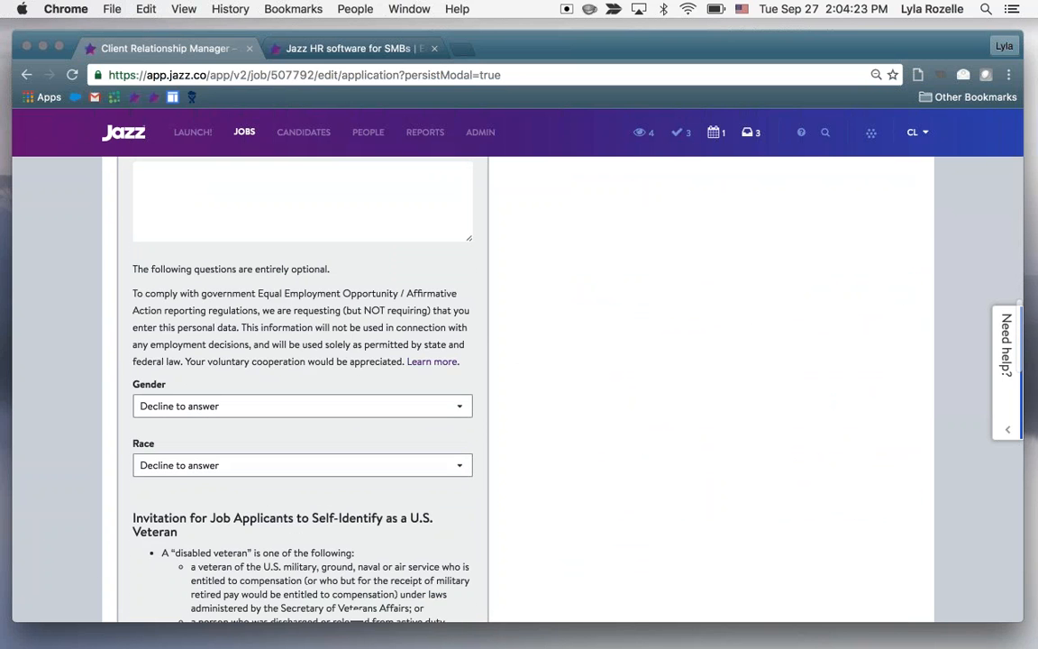
pyautogui.scroll(-1, 302, 387)
pyautogui.scroll(-7, 302, 388)
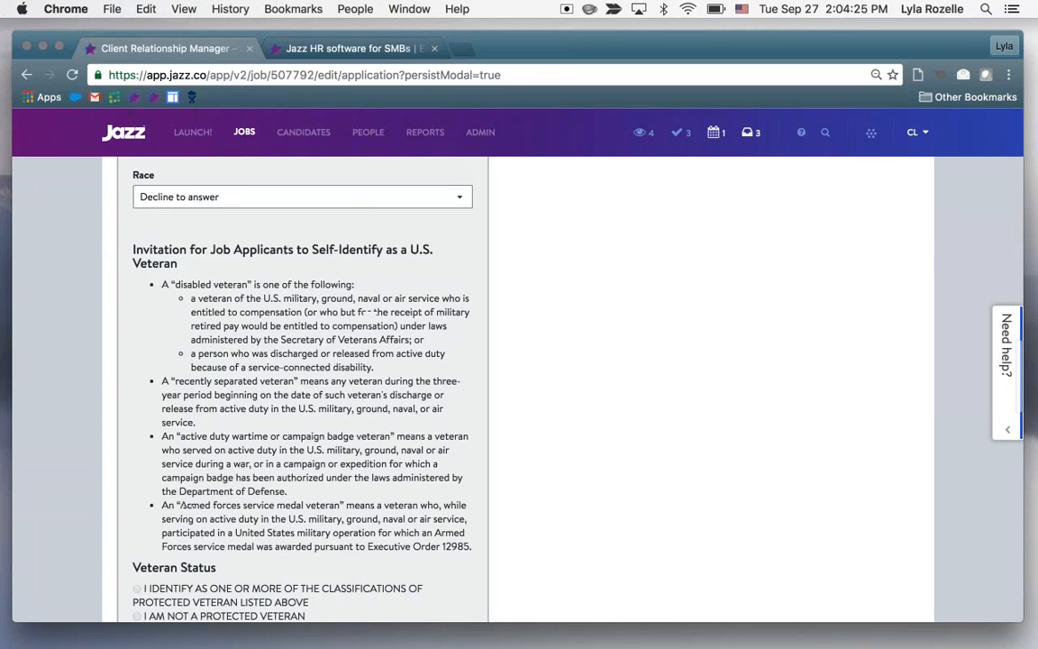
pyautogui.scroll(-7, 302, 388)
pyautogui.scroll(-8, 302, 388)
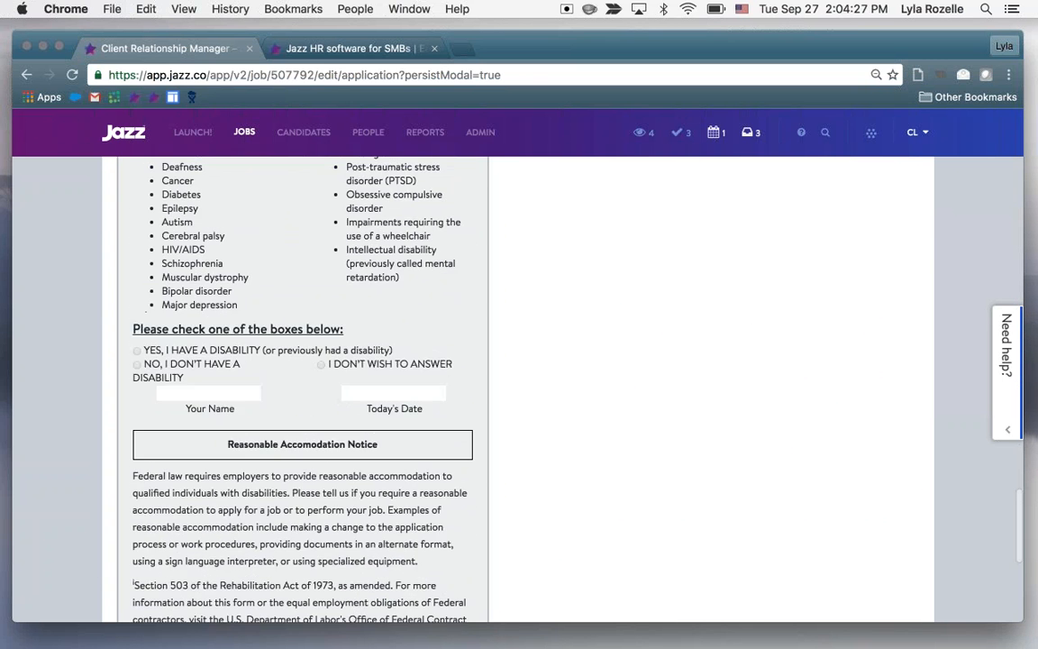
pyautogui.scroll(-4, 301, 387)
pyautogui.scroll(18, 302, 388)
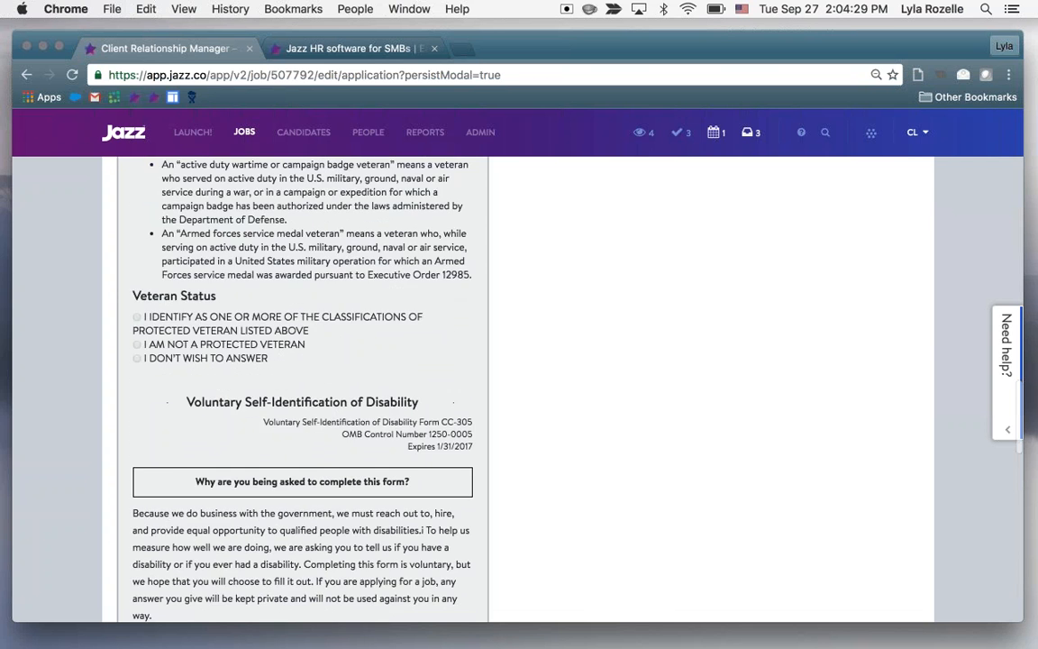
pyautogui.scroll(20, 569, 441)
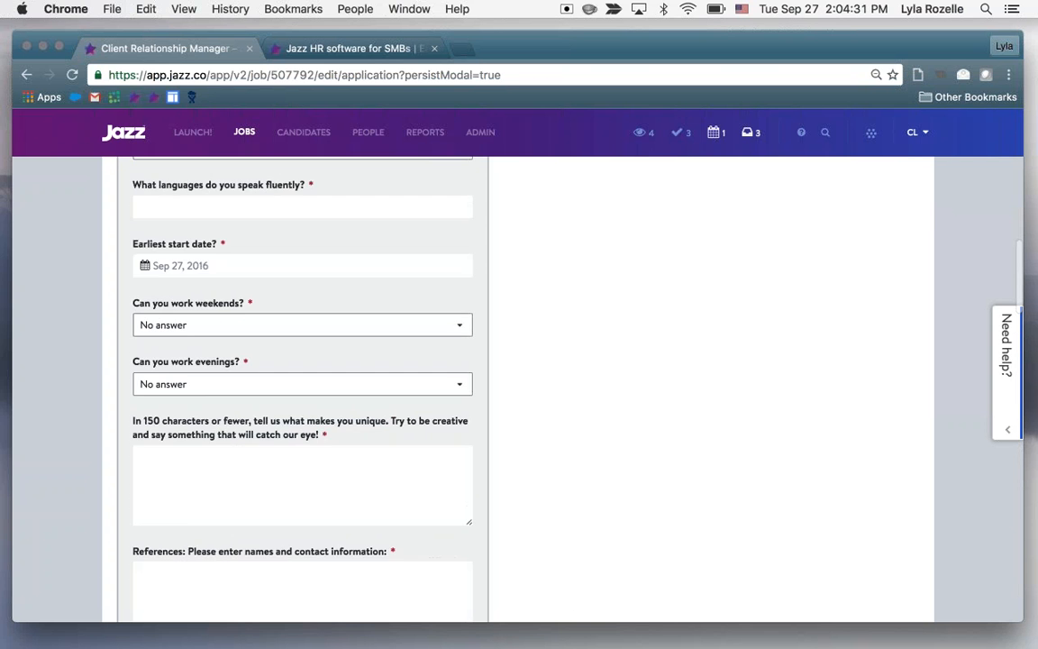
# Look through the available questionnaires for the job application and close the list without choosing one
pyautogui.scroll(10, 569, 441)
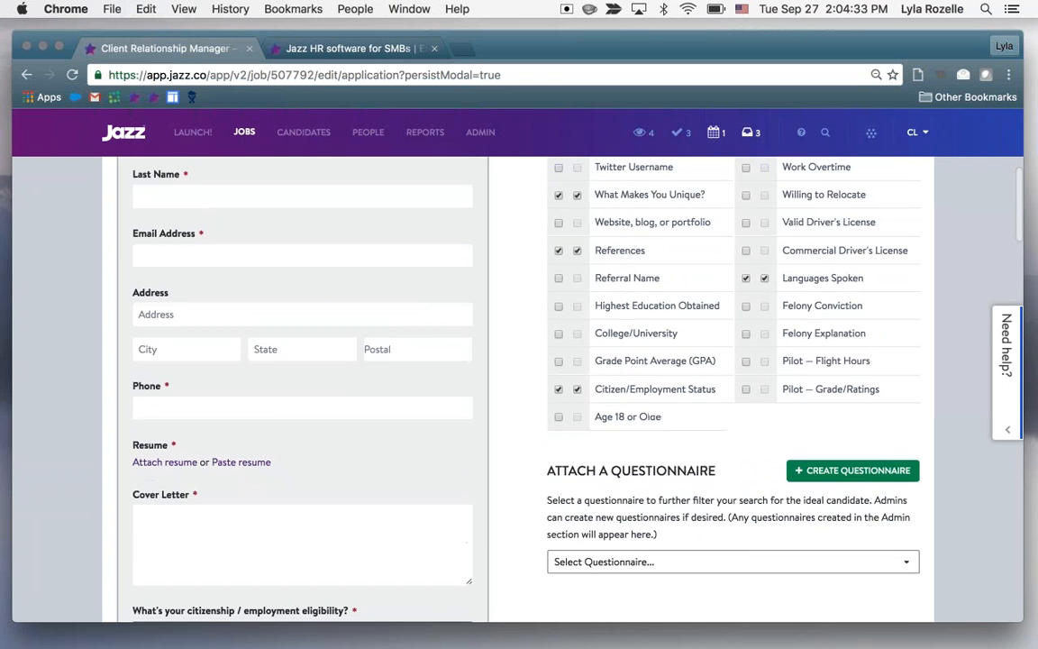
pyautogui.scroll(-2, 721, 505)
pyautogui.click(776, 498)
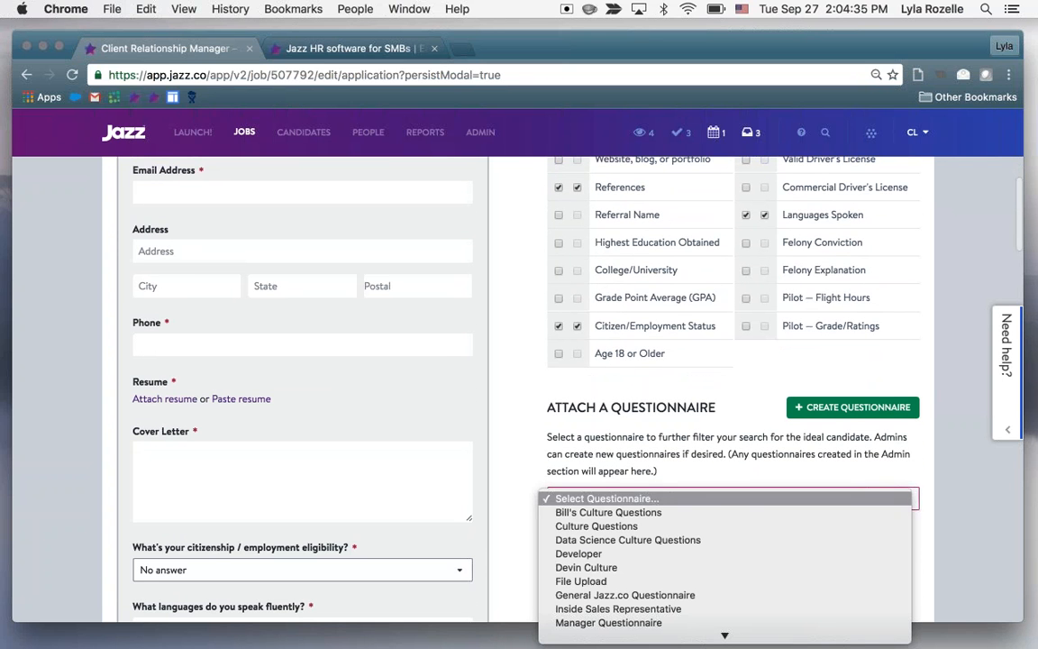
pyautogui.click(966, 489)
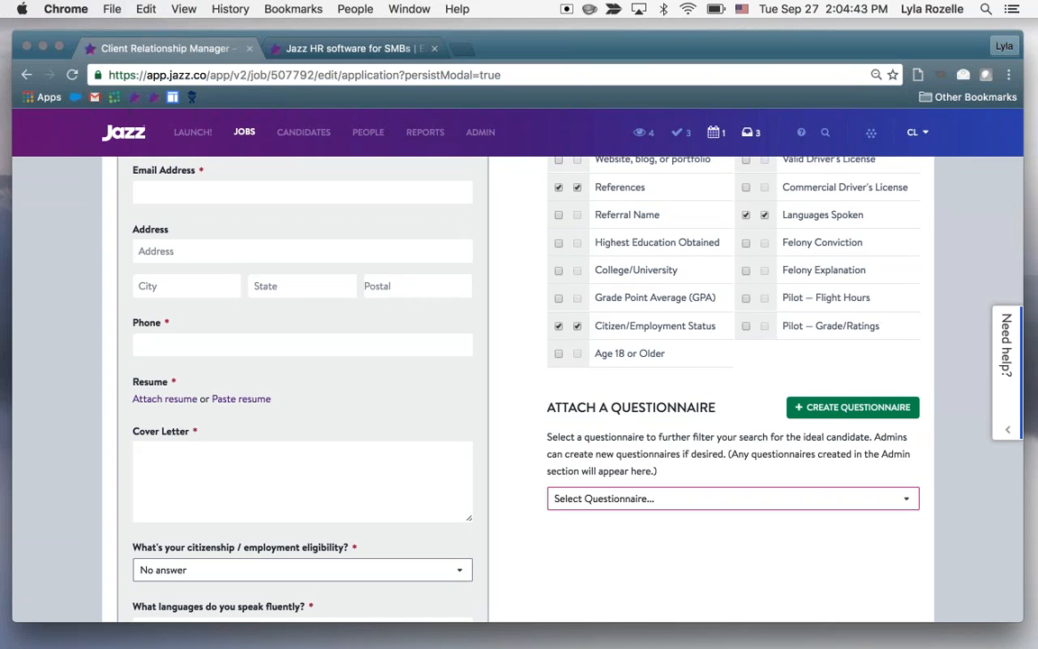
# Check the selected common questions against the application preview and return to the questionnaire attachment section
pyautogui.scroll(-1, 957, 482)
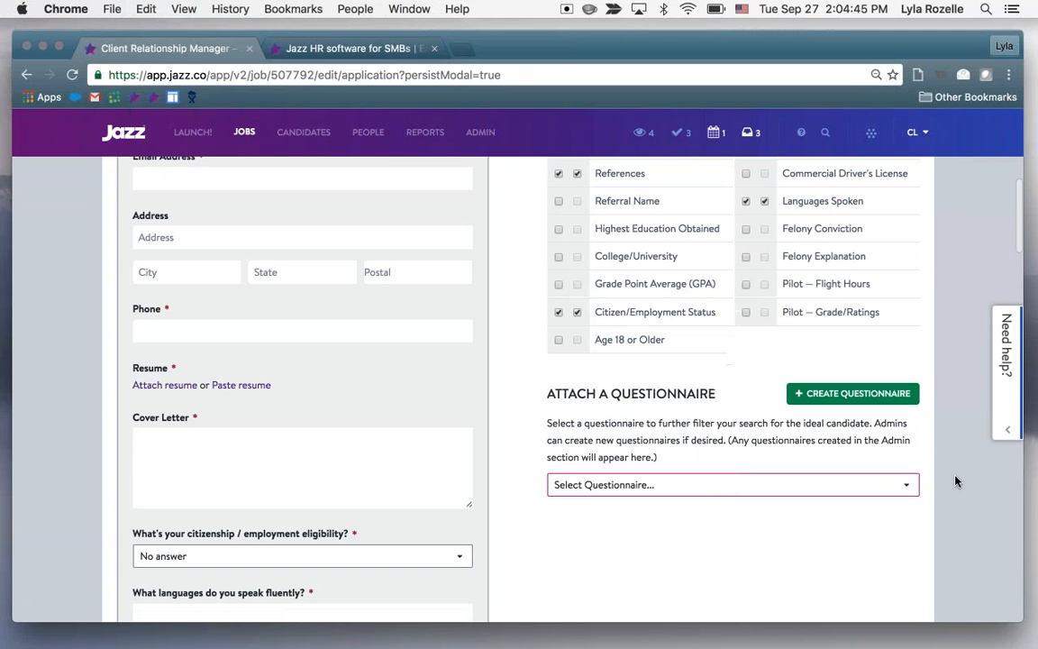
pyautogui.scroll(1, 957, 482)
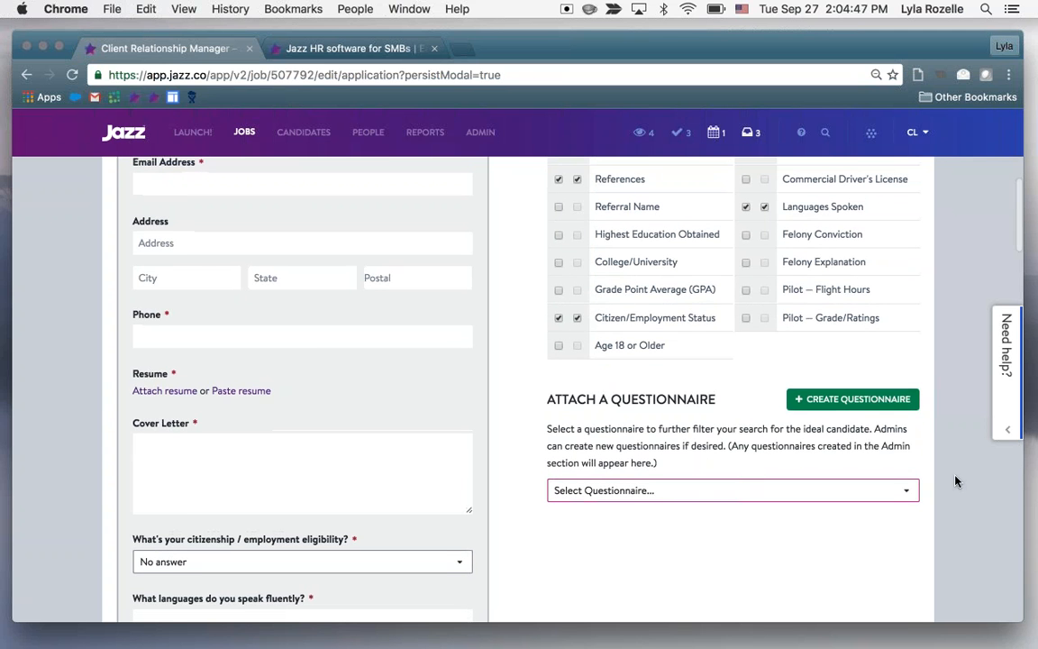
pyautogui.scroll(5, 957, 482)
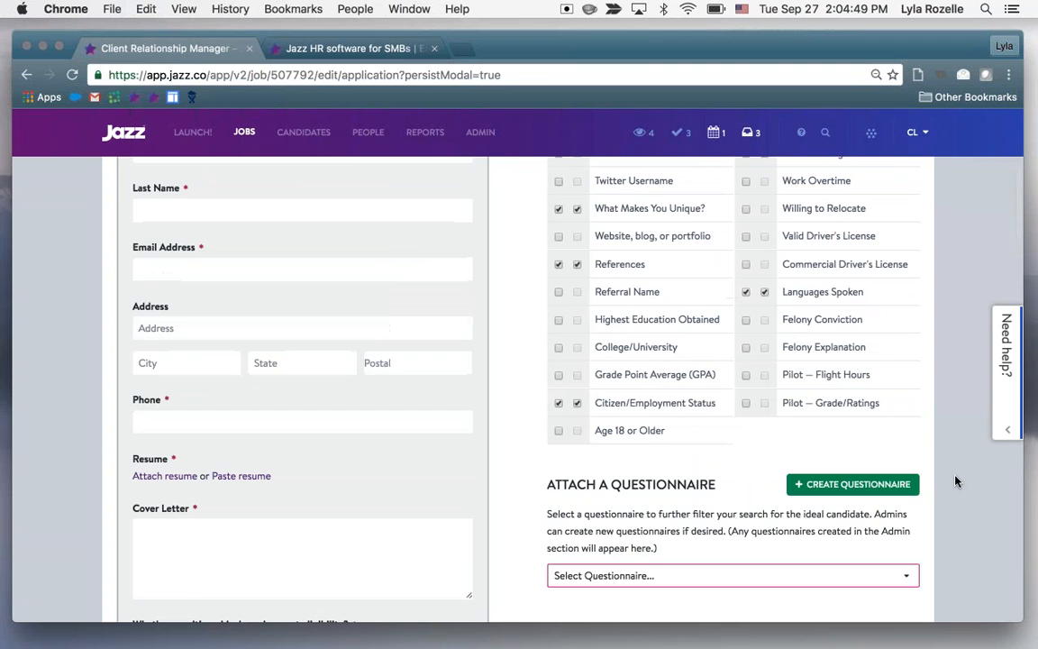
pyautogui.scroll(3, 957, 482)
pyautogui.scroll(-1, 957, 482)
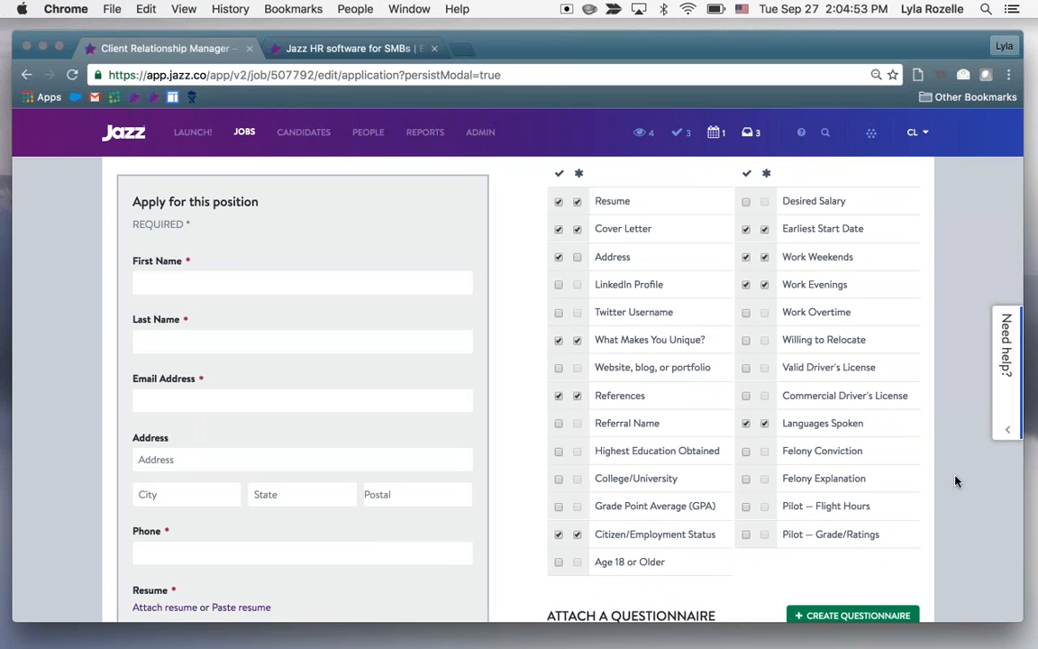
pyautogui.scroll(-1, 957, 482)
pyautogui.scroll(-2, 957, 482)
pyautogui.scroll(-3, 957, 482)
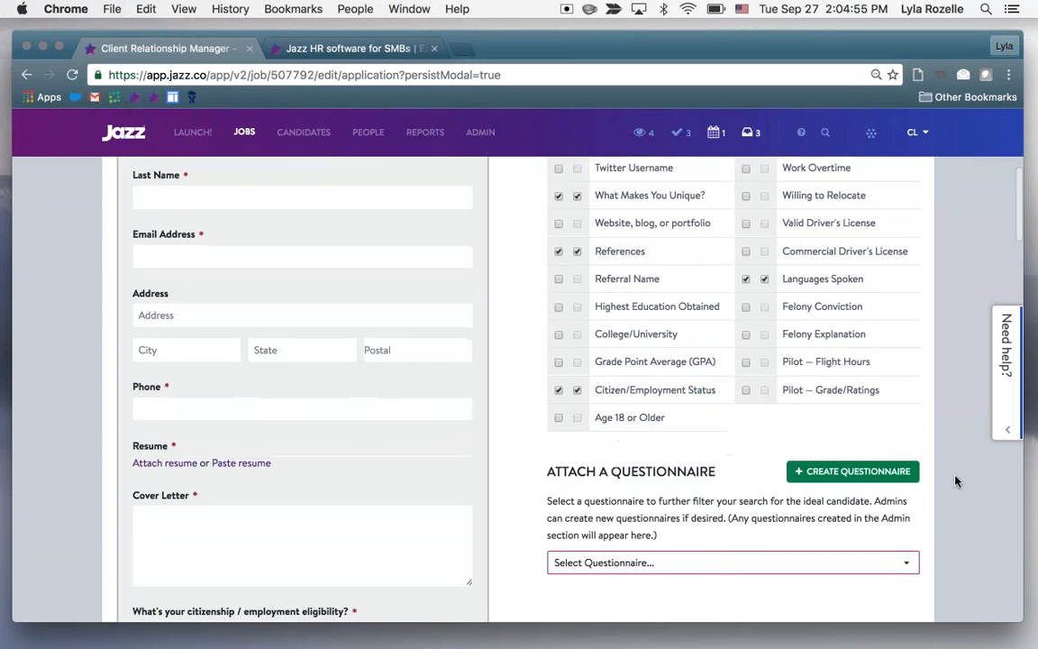
# Create a new questionnaire for the job named Software Engineer without an introduction and continue to adding its questions
pyautogui.scroll(-3, 957, 482)
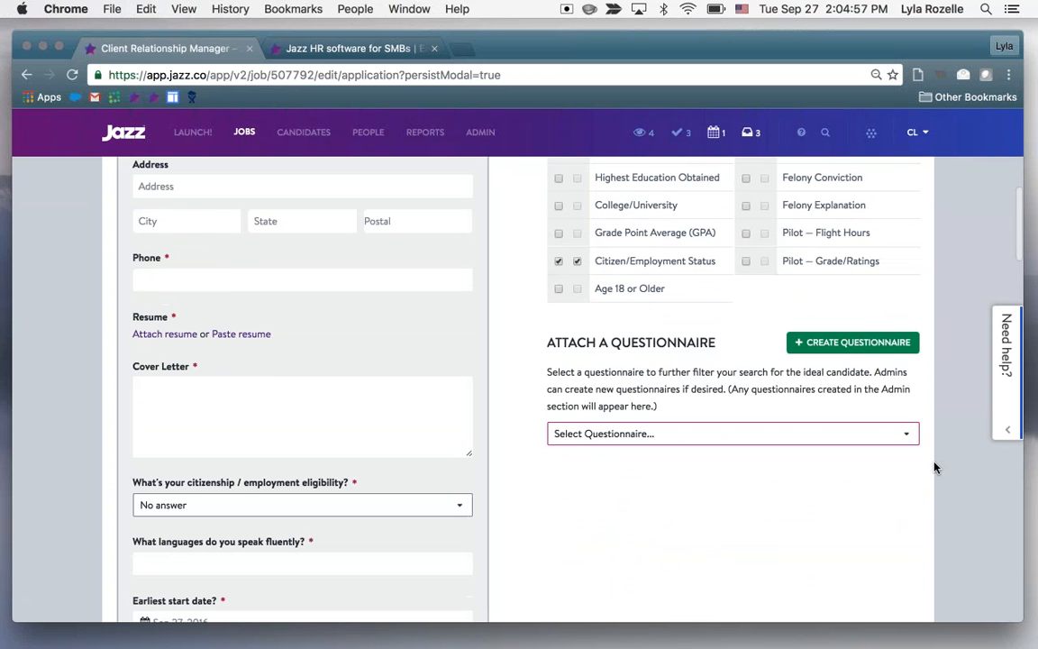
pyautogui.click(852, 342)
pyautogui.write('Soft')
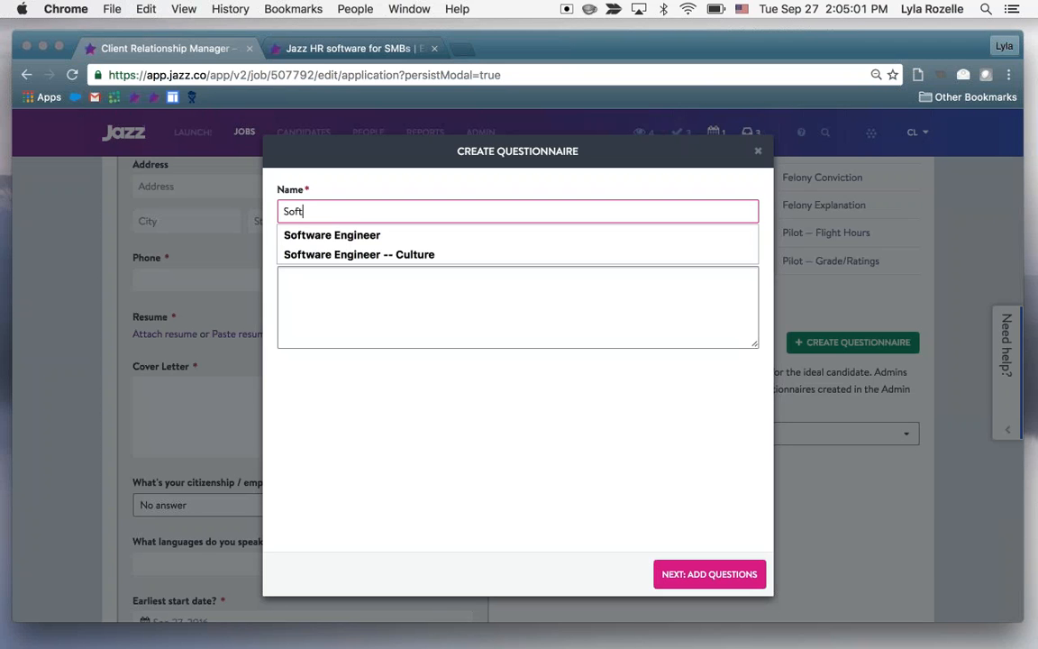
pyautogui.press('Tab')
pyautogui.click(382, 208)
pyautogui.write('wa')
pyautogui.click(382, 235)
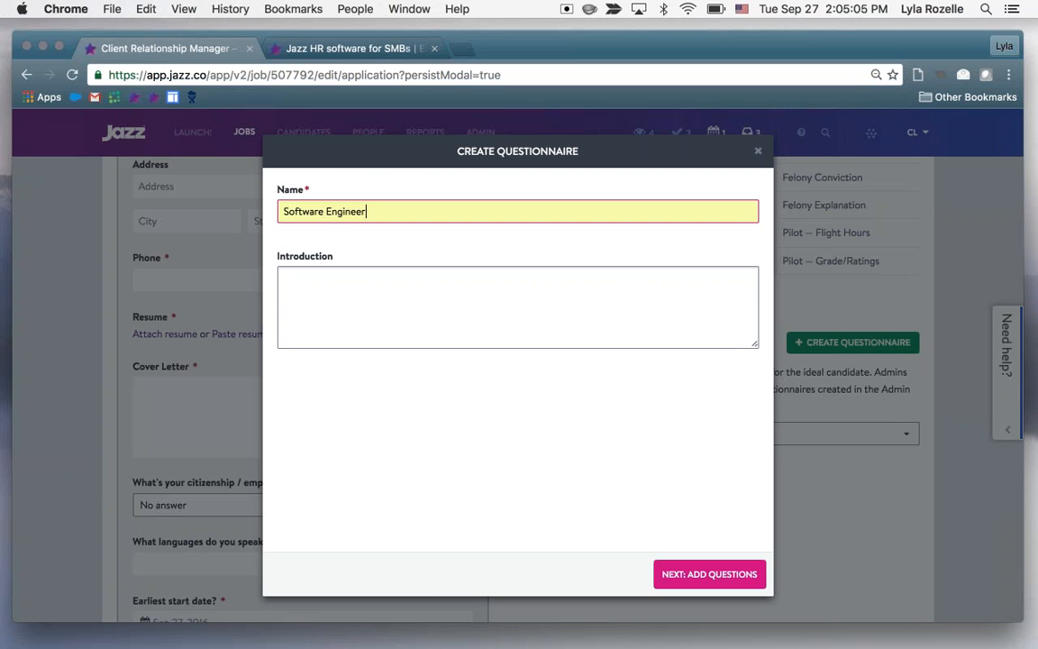
pyautogui.click(701, 567)
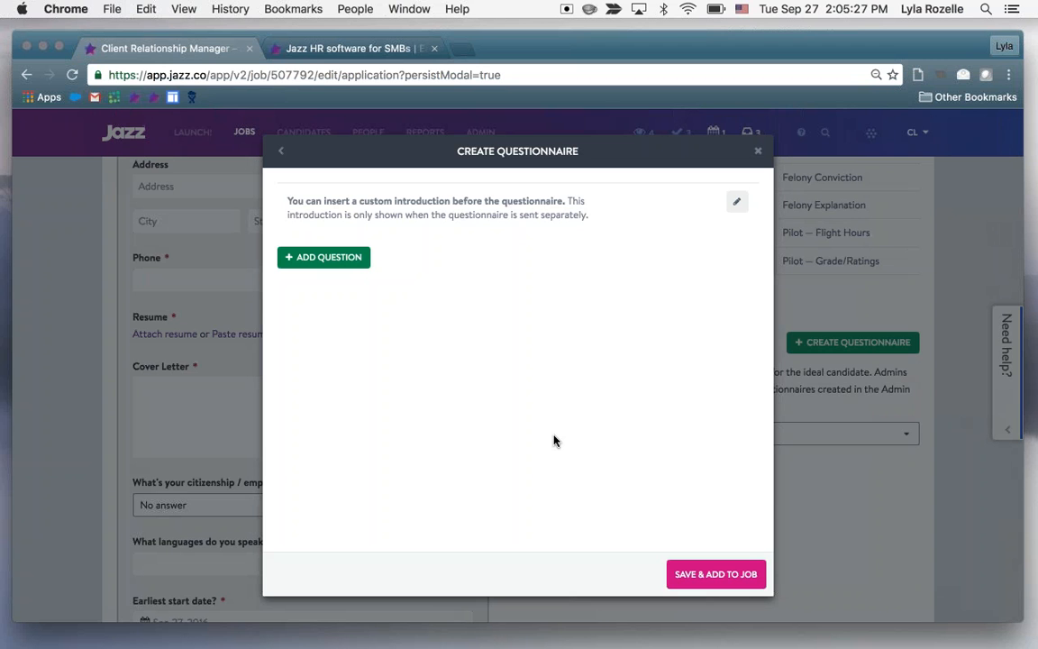
# Start a questionnaire question reading "Do you have PHP experience?" with the Dropdown answer type
pyautogui.click(324, 257)
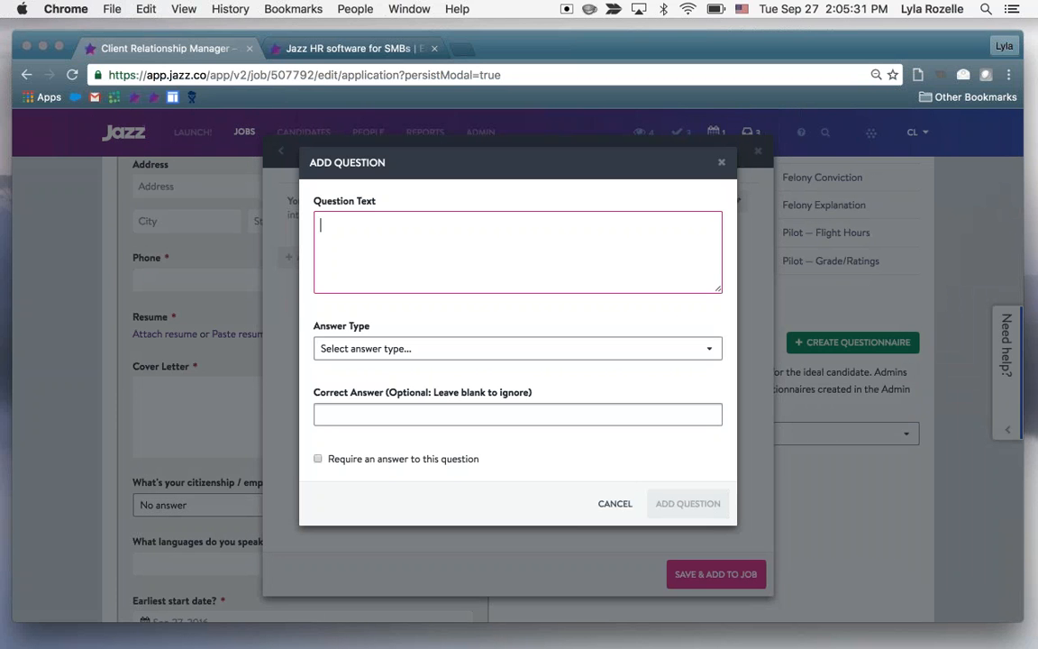
pyautogui.write('Do you have PHP experience?')
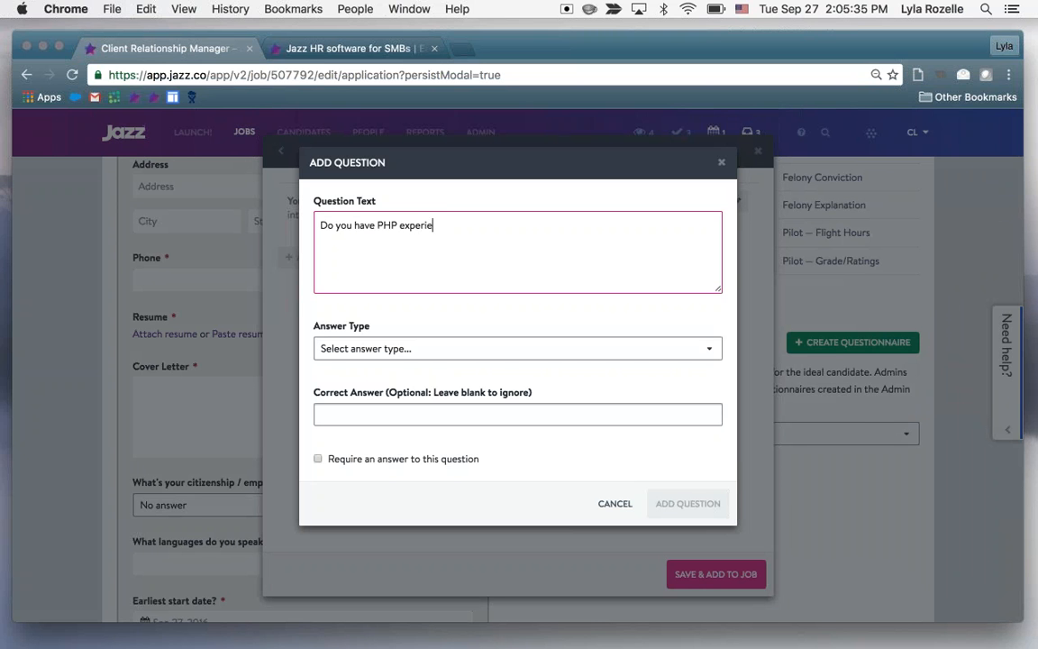
pyautogui.click(491, 348)
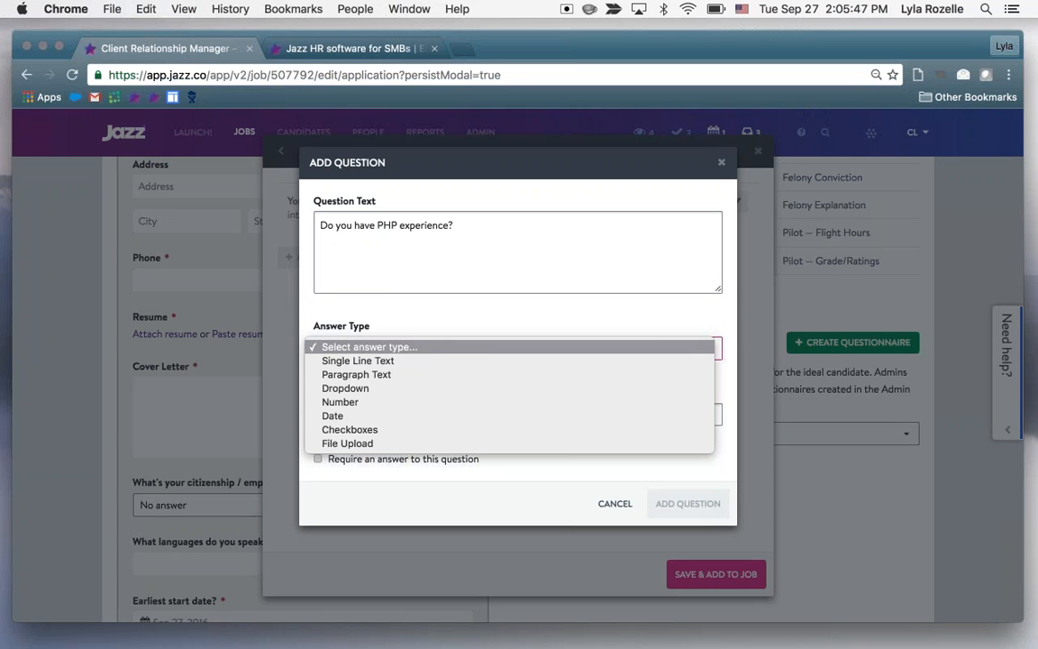
pyautogui.click(487, 391)
# Give the PHP question the answer choices Yes and No, require an answer, and add it to the questionnaire
pyautogui.click(452, 421)
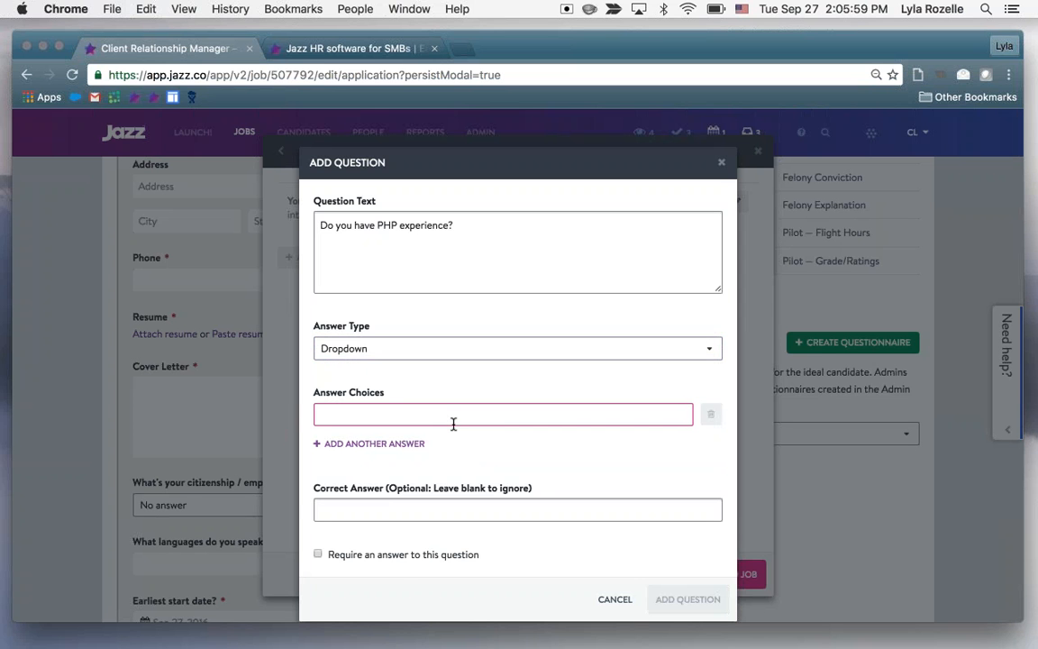
pyautogui.write('Yes')
pyautogui.click(387, 443)
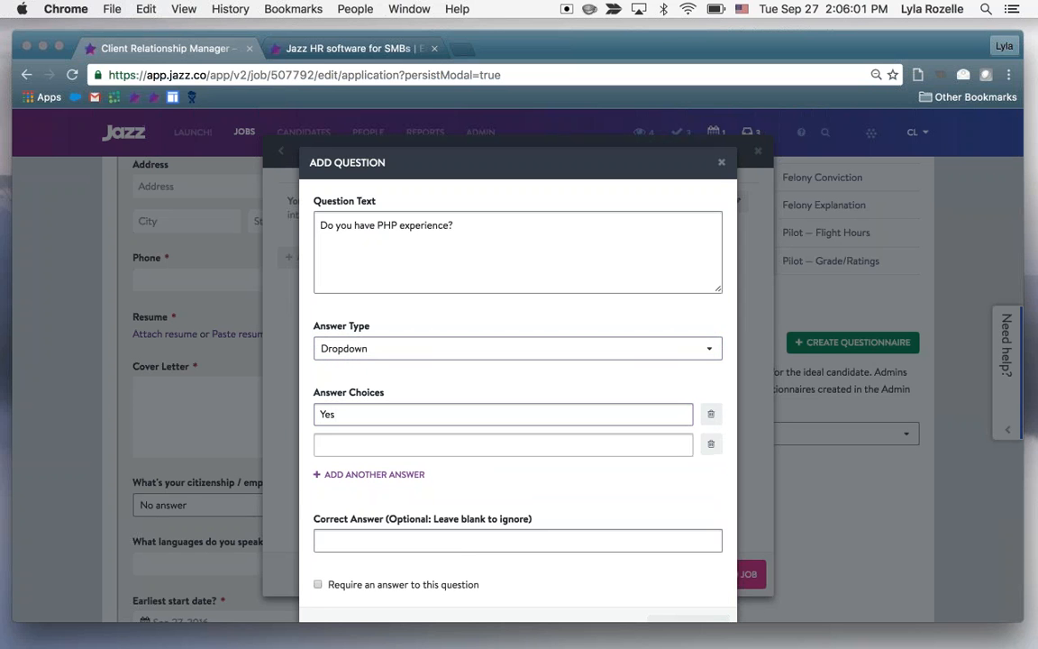
pyautogui.click(387, 444)
pyautogui.write('No')
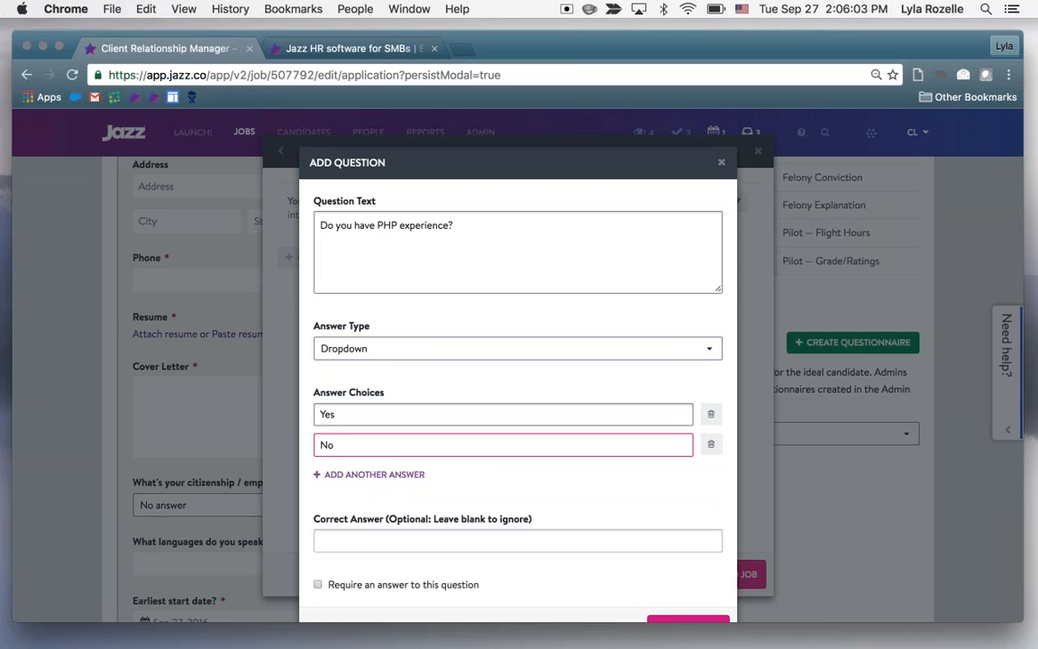
pyautogui.scroll(-1, 396, 540)
pyautogui.click(318, 569)
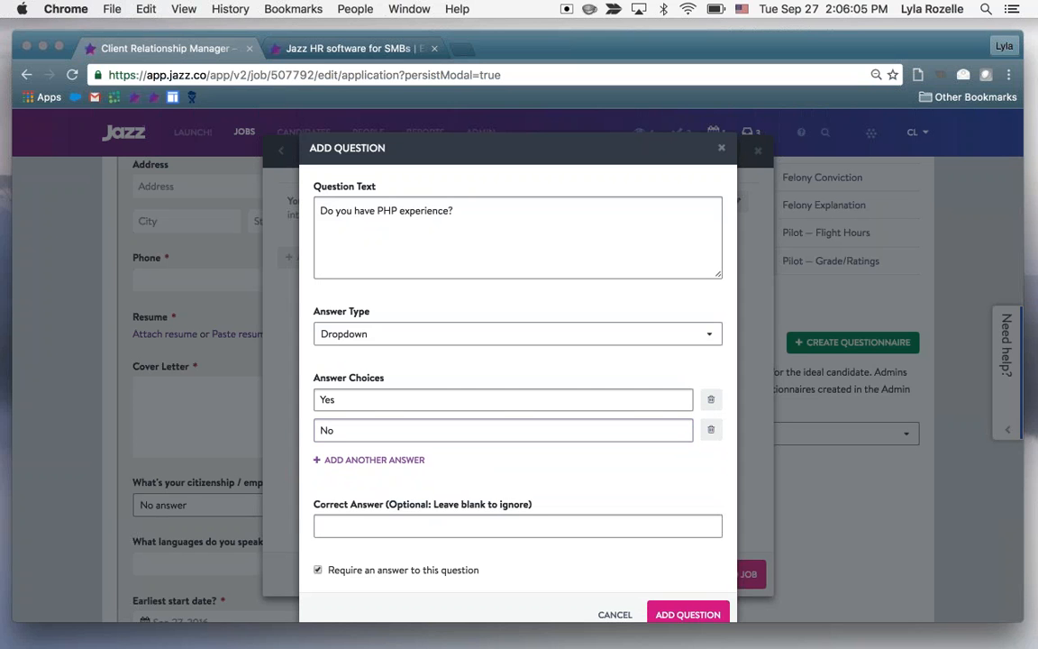
pyautogui.click(687, 613)
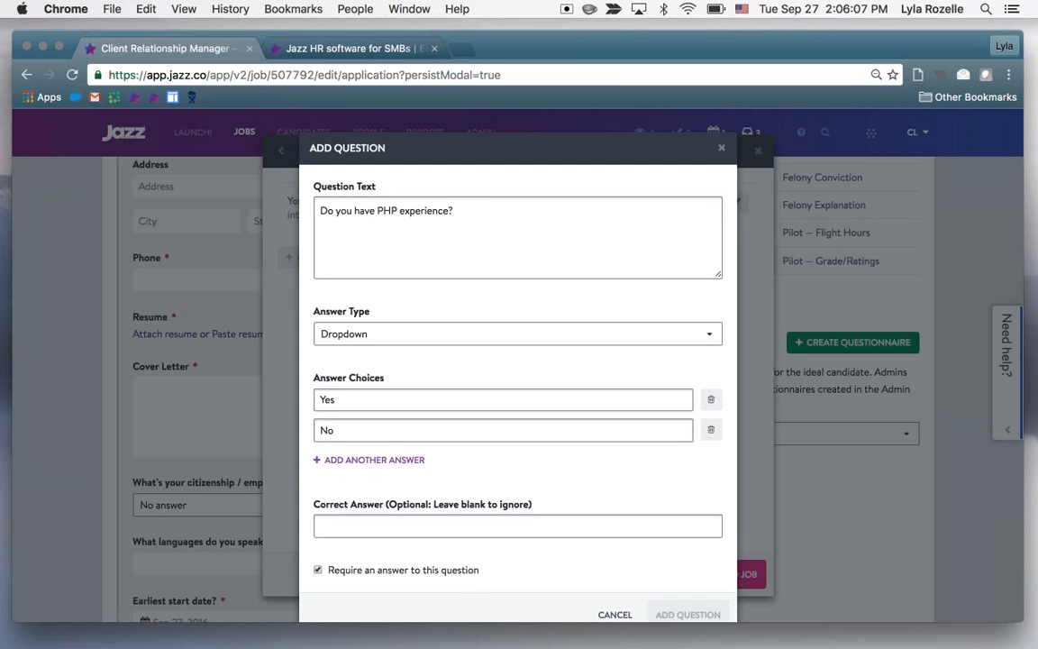
# Save the questionnaire to the job and try the answer Yes for the PHP experience question in the application preview
pyautogui.click(715, 574)
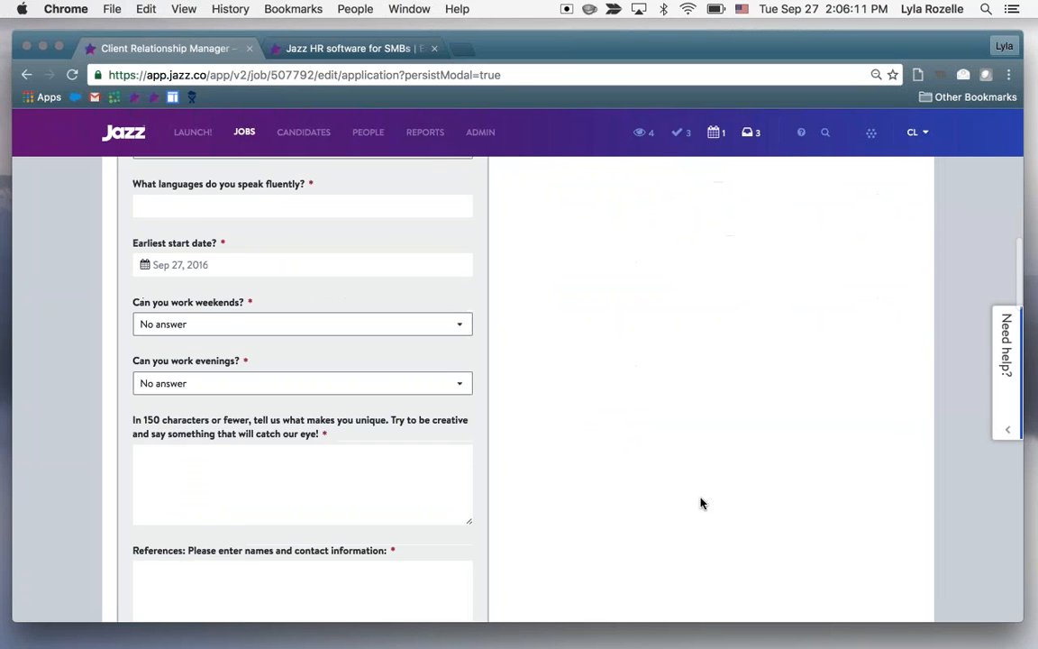
pyautogui.click(412, 425)
pyautogui.scroll(6, 303, 397)
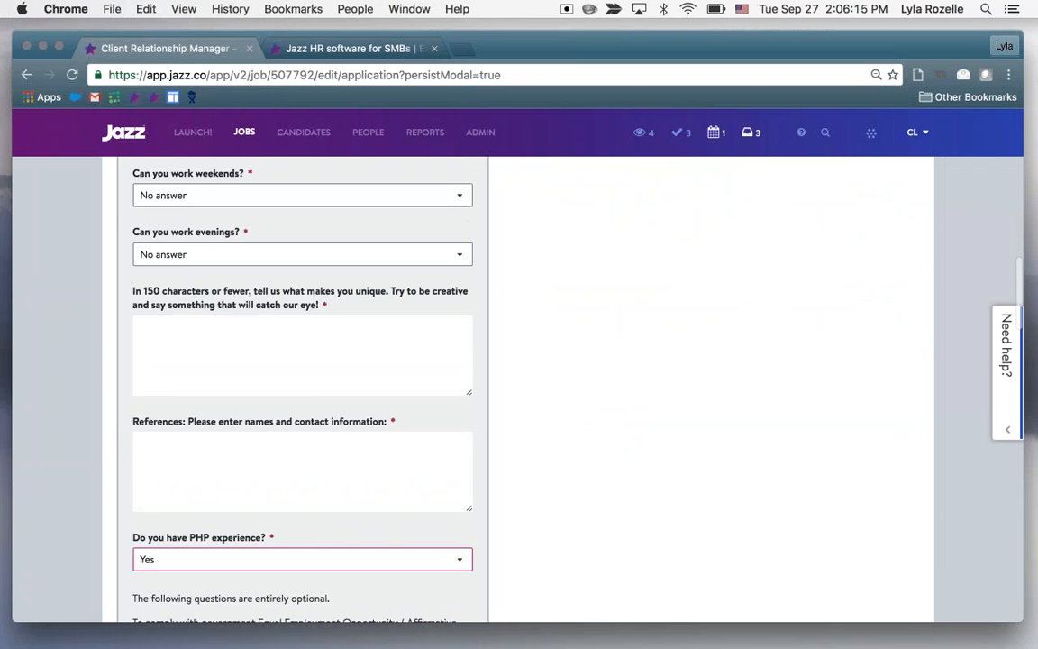
# Review the attached questionnaire and the included and required common questions beside the application preview
pyautogui.scroll(2, 303, 396)
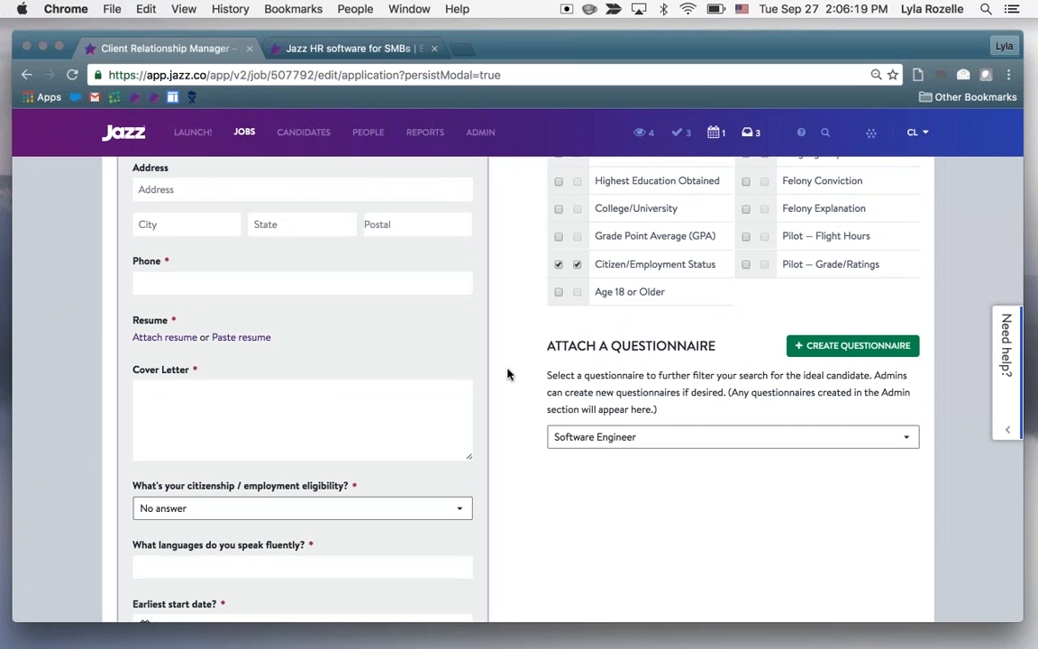
pyautogui.scroll(1, 507, 373)
pyautogui.scroll(3, 507, 373)
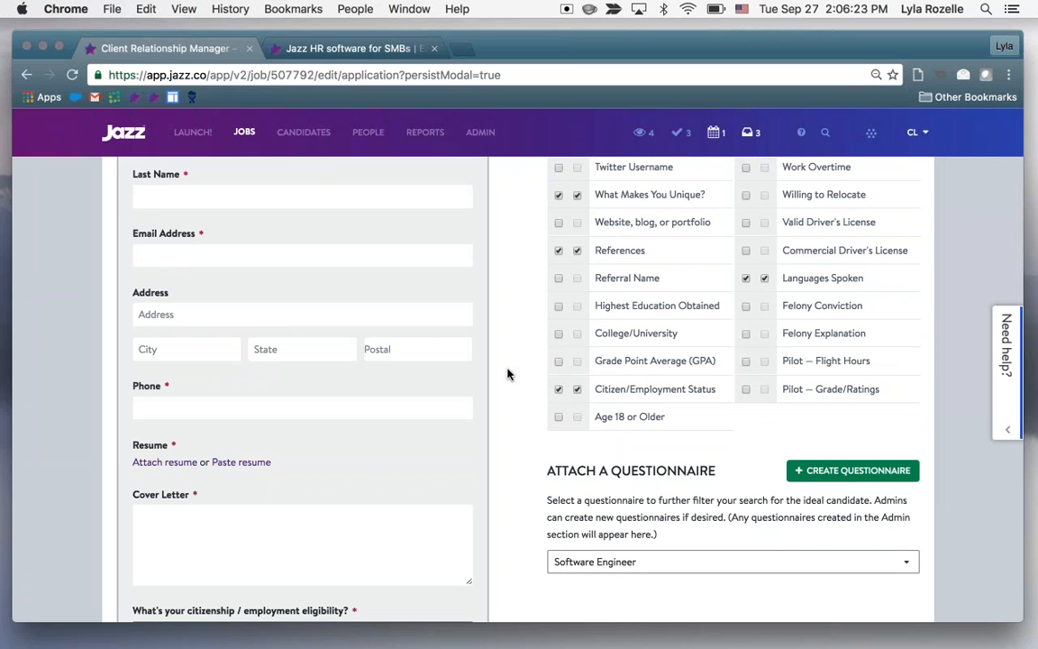
pyautogui.scroll(2, 508, 373)
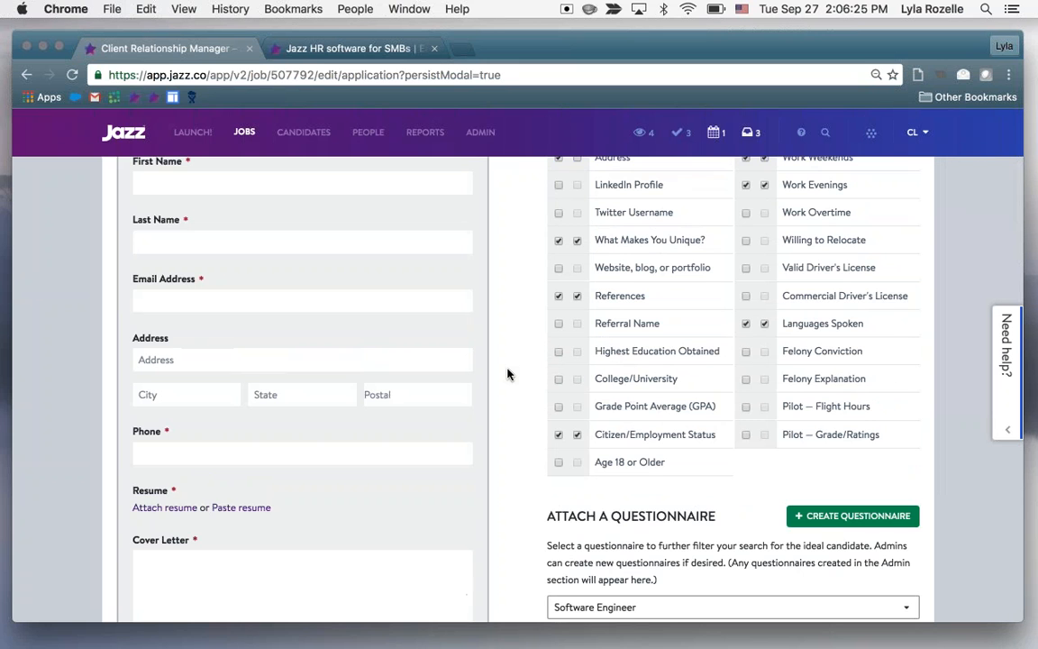
pyautogui.scroll(4, 507, 373)
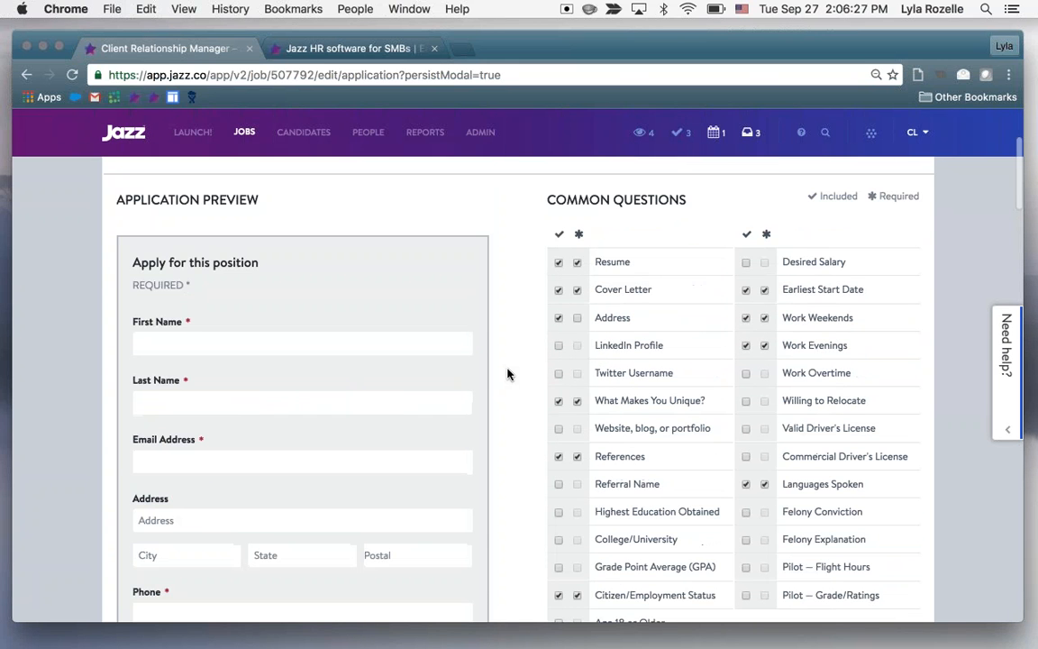
pyautogui.scroll(2, 534, 247)
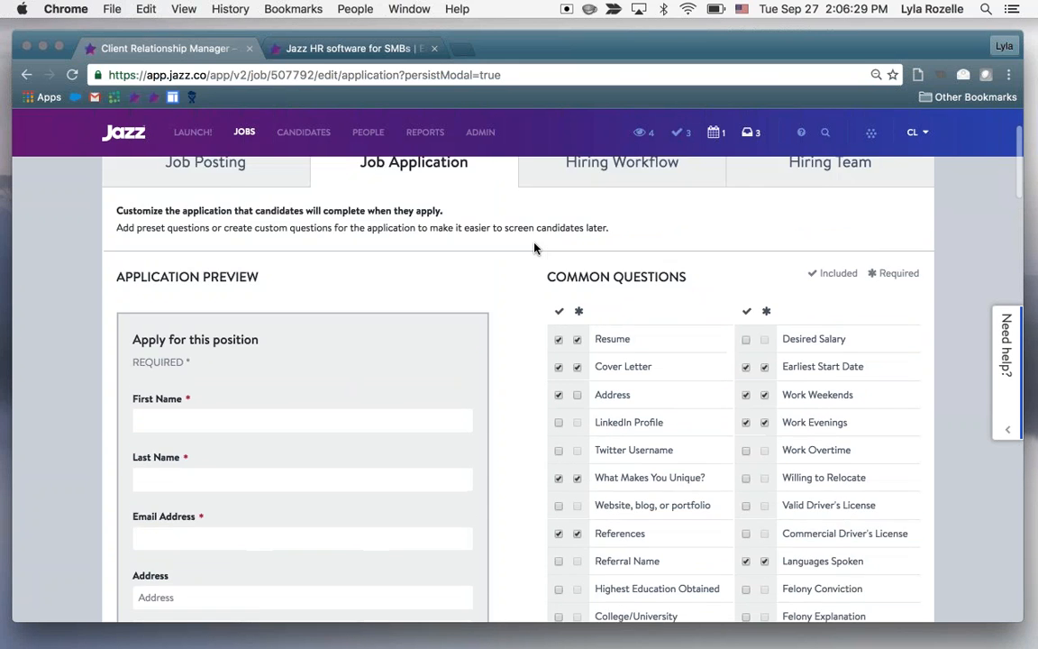
# Save the job with its customized application
pyautogui.scroll(-10, 534, 248)
pyautogui.scroll(-15, 535, 247)
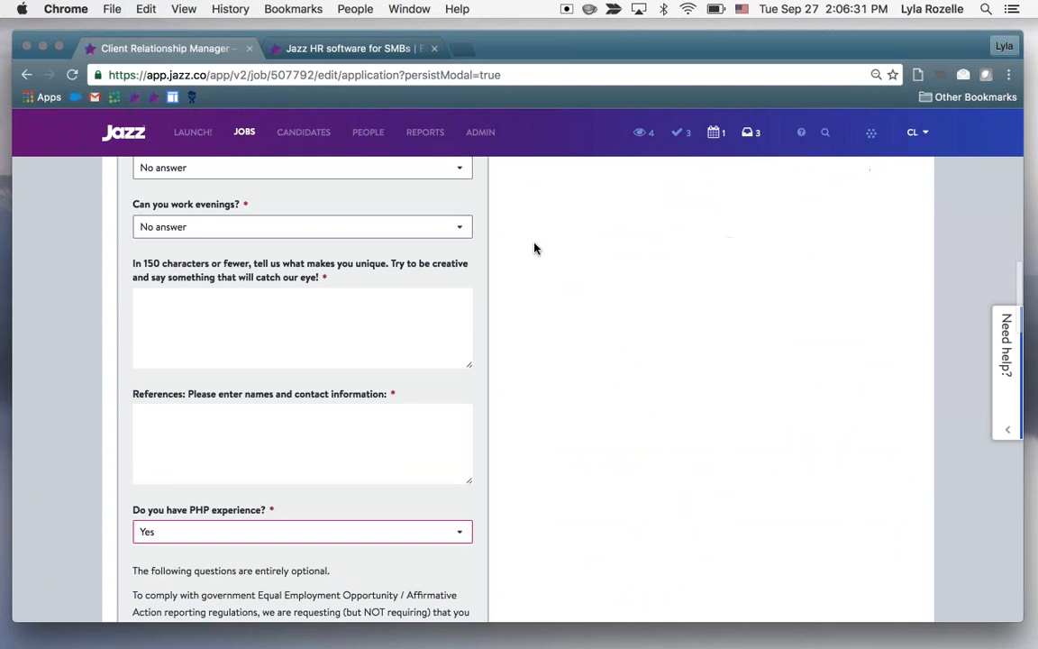
pyautogui.scroll(-15, 534, 248)
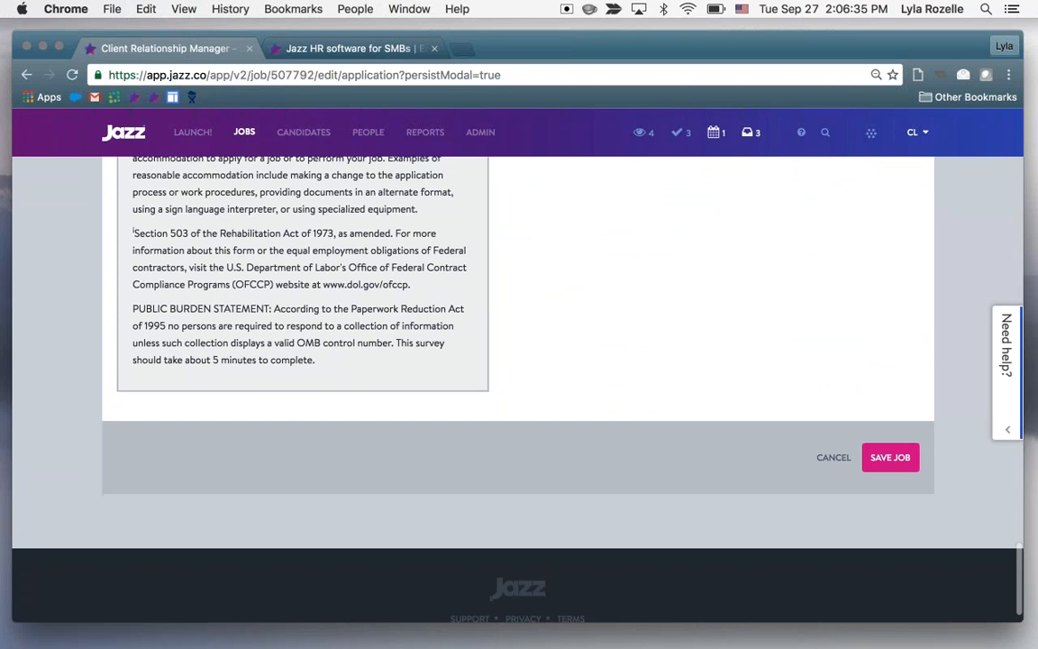
pyautogui.click(891, 459)
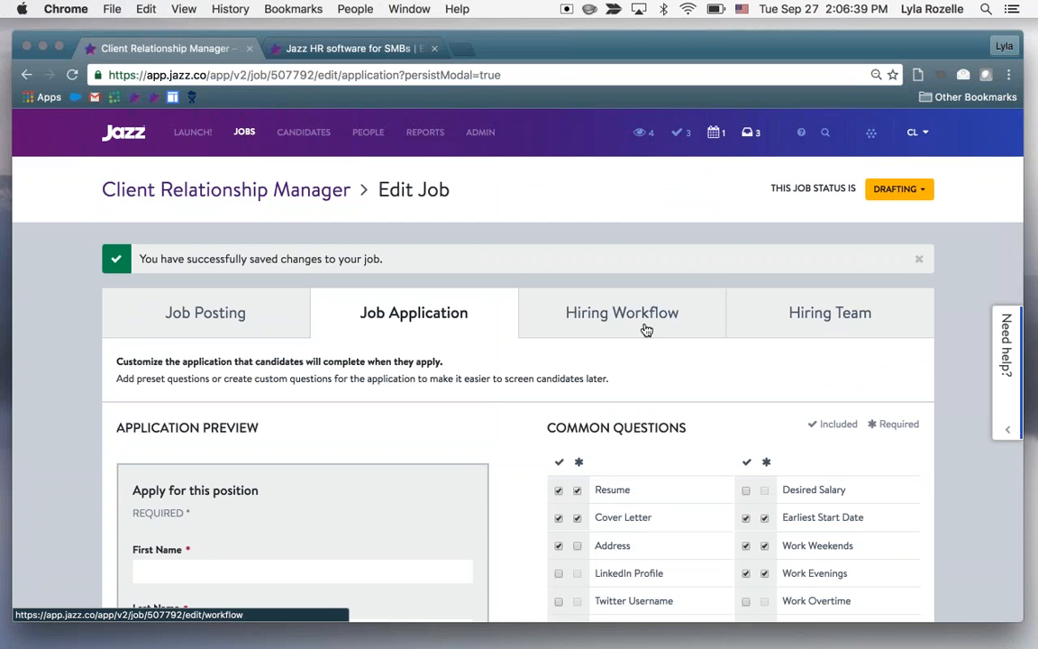
# Open the job's hiring workflow and review its hiring stages, workflow helpers, and hired and not hired dispositions
pyautogui.click(645, 329)
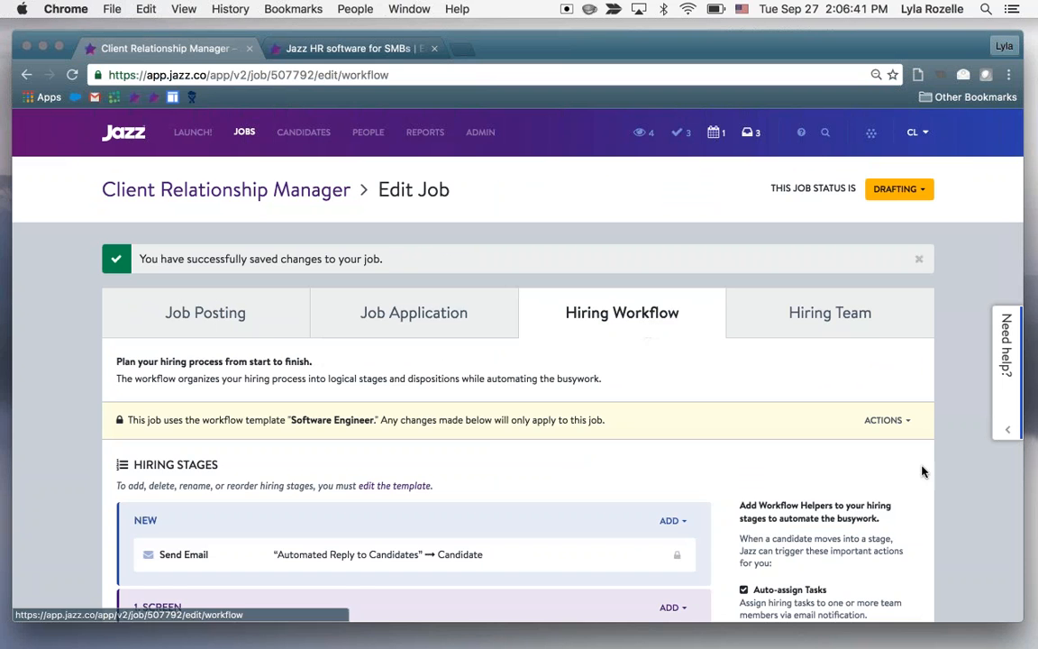
pyautogui.scroll(-3, 966, 445)
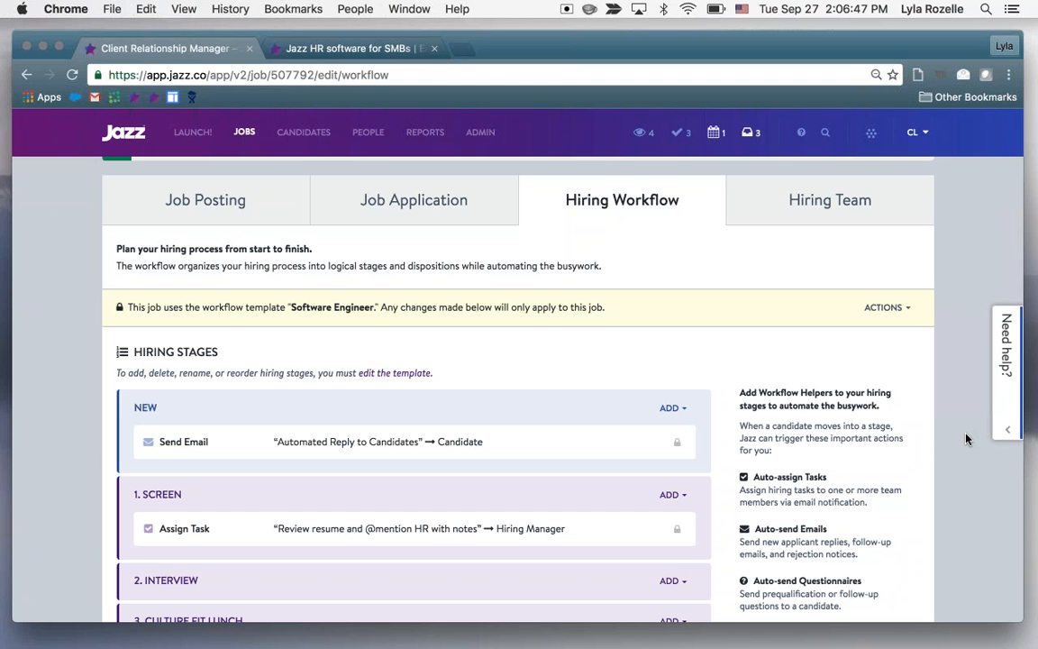
pyautogui.scroll(-1, 966, 439)
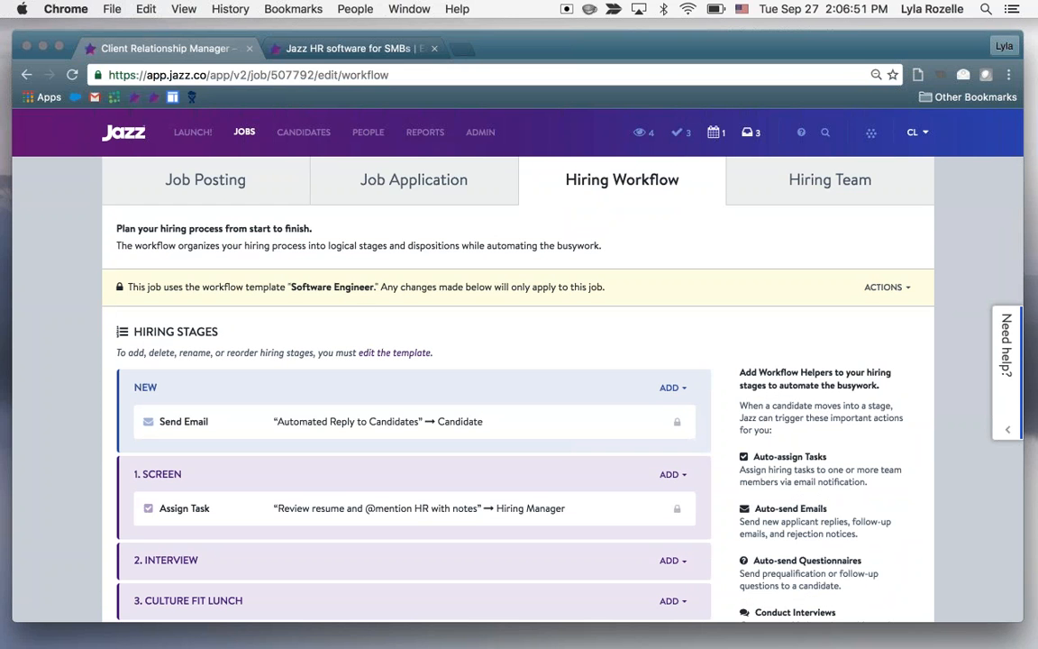
pyautogui.scroll(-8, 518, 387)
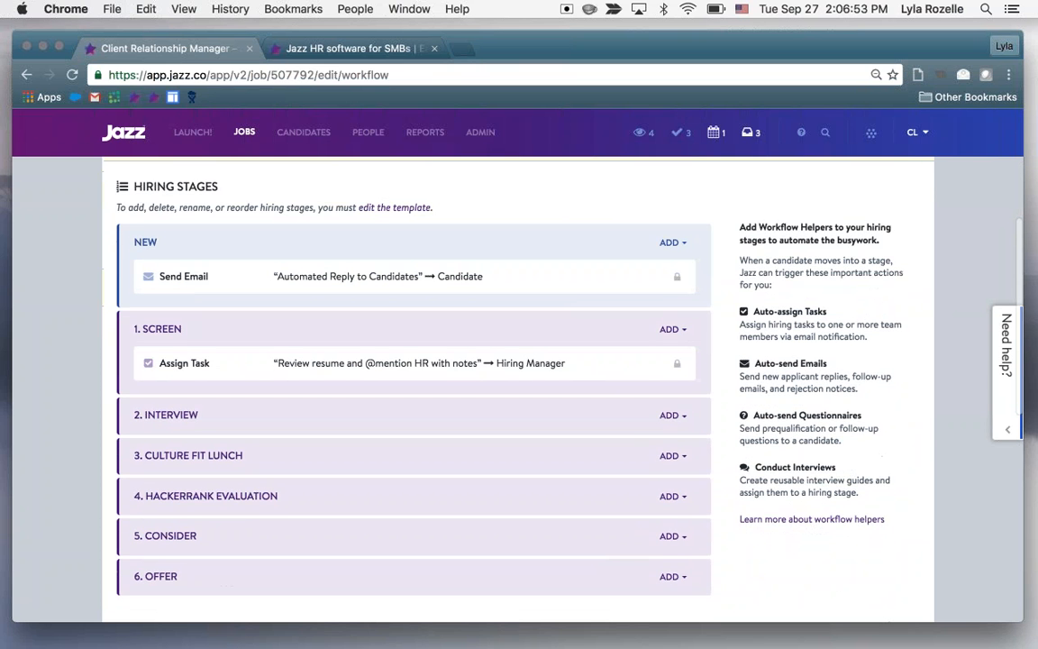
pyautogui.scroll(-3, 518, 388)
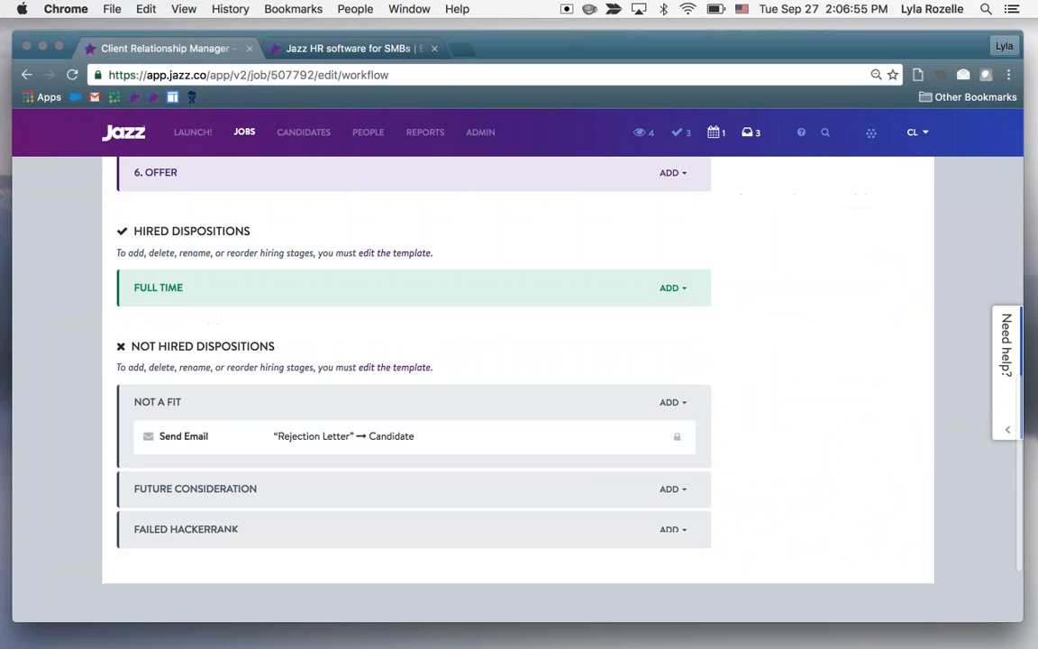
# View the actions available for the job's workflow template and close the list without choosing one
pyautogui.scroll(3, 518, 387)
pyautogui.scroll(7, 518, 388)
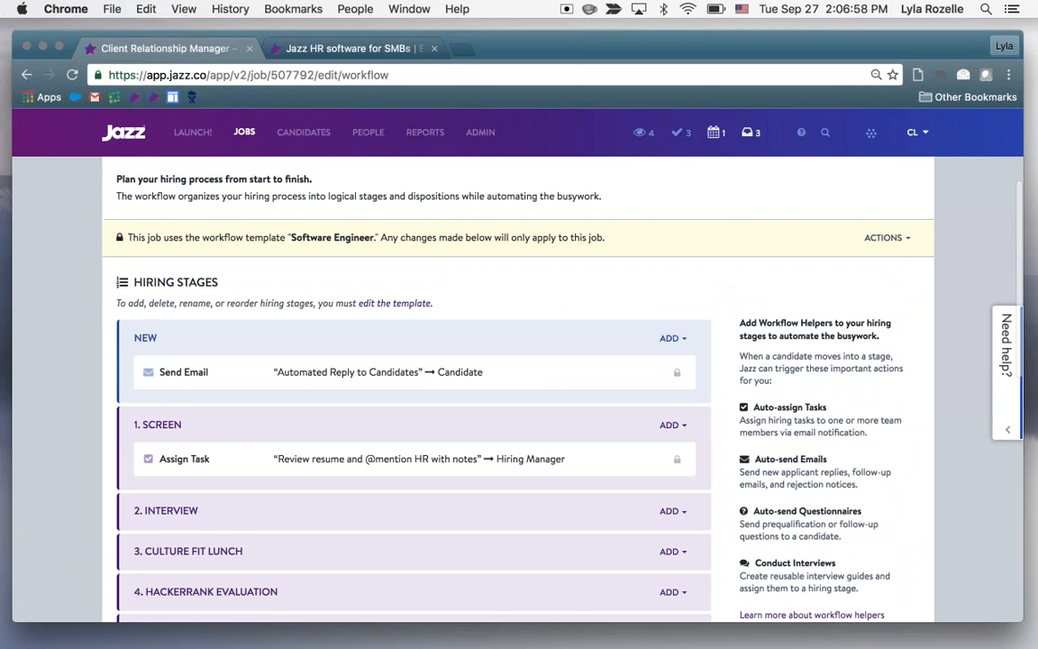
pyautogui.click(905, 237)
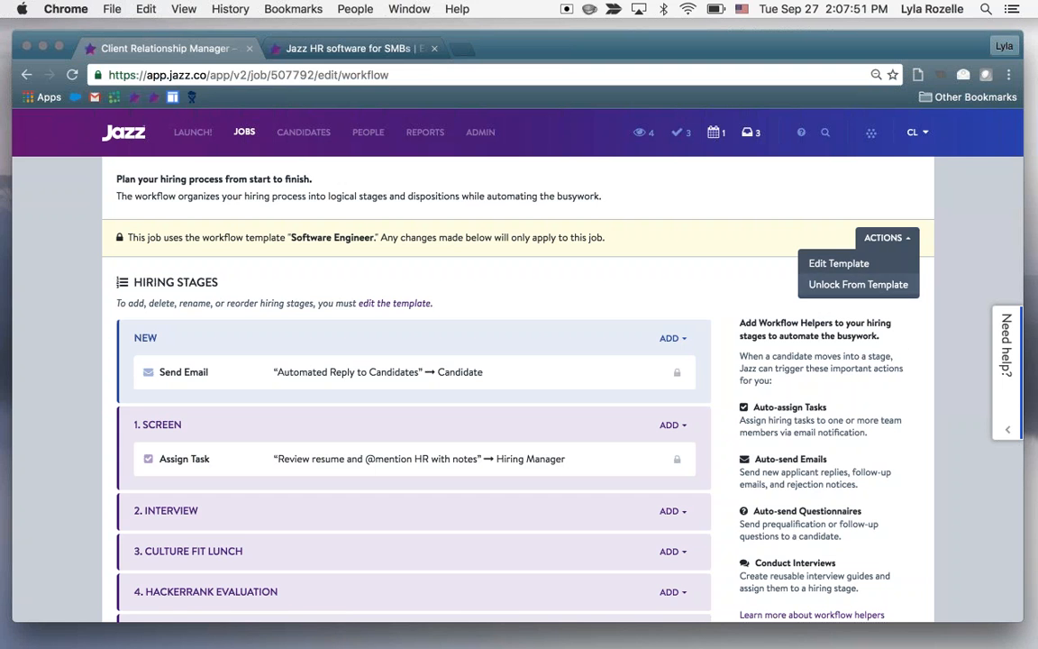
pyautogui.click(935, 330)
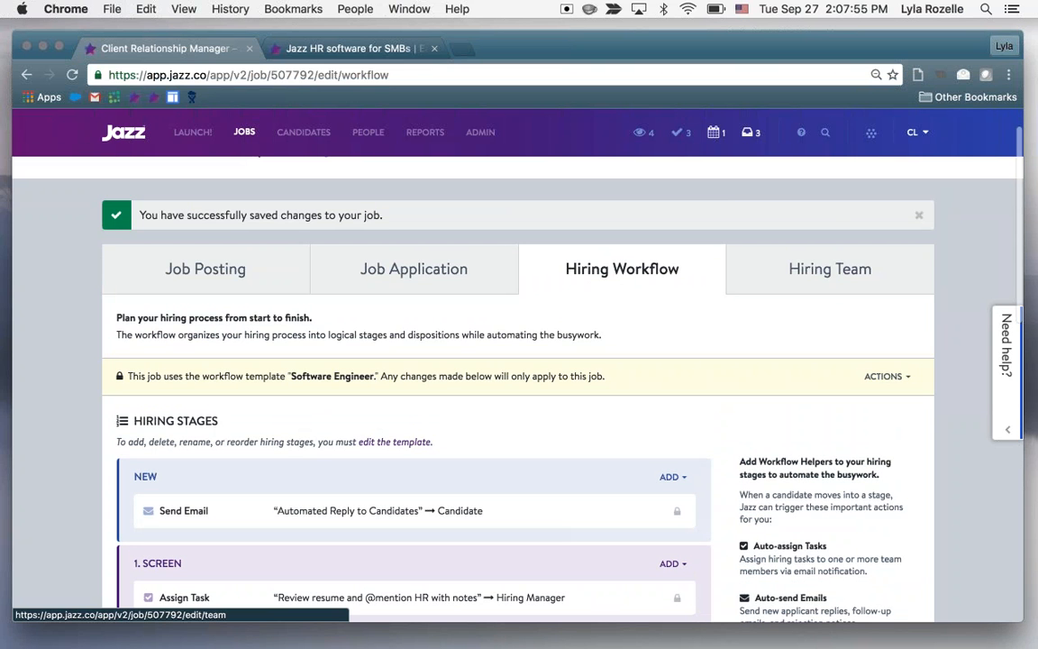
# Open the job's hiring team settings and view the available hiring managers without changing the selection
pyautogui.click(830, 275)
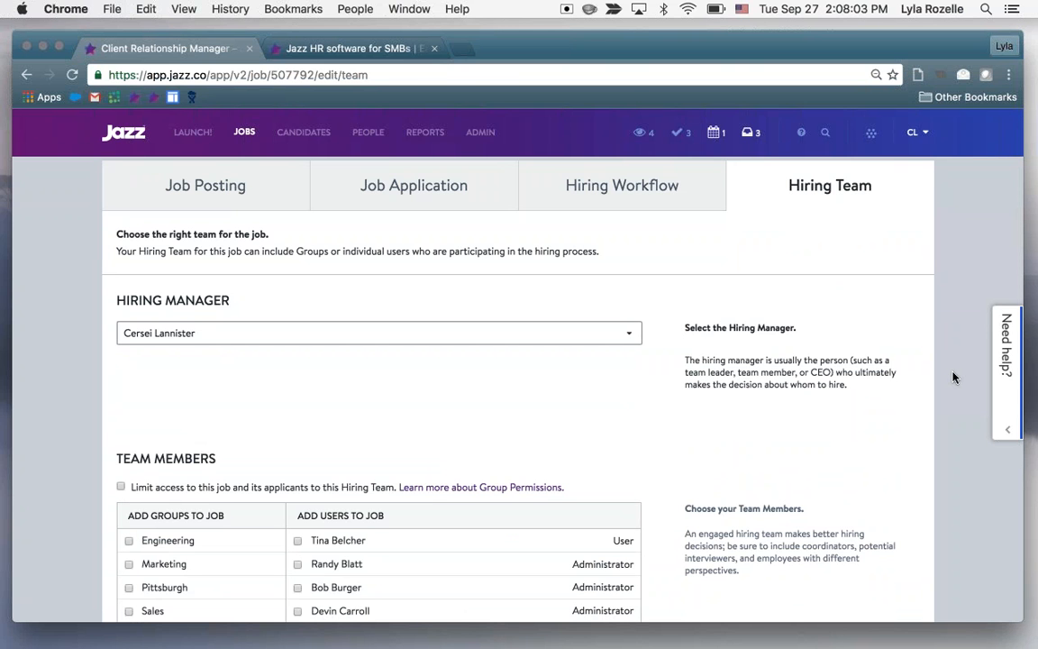
pyautogui.scroll(-2, 952, 376)
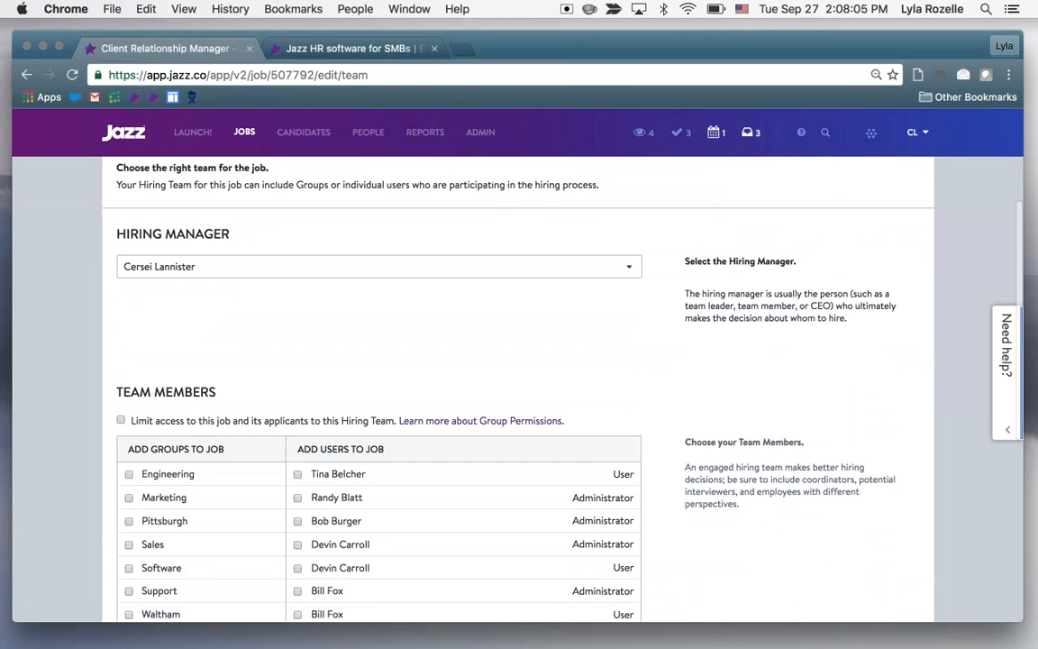
pyautogui.click(379, 267)
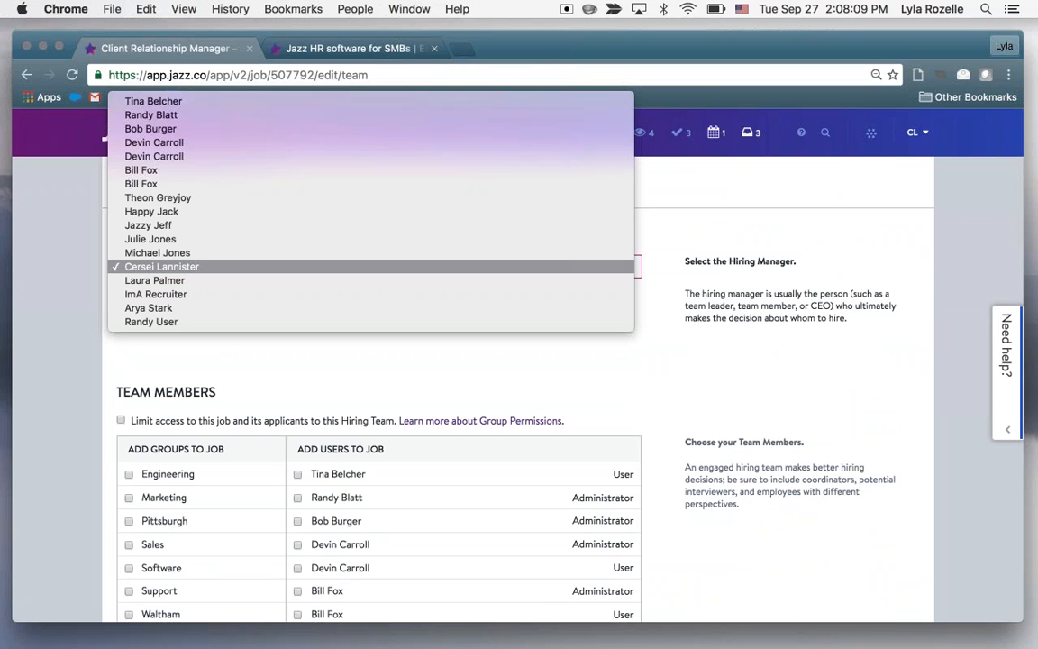
pyautogui.click(688, 369)
# Look through the groups and users that can be added to the job as team members
pyautogui.scroll(-2, 689, 369)
pyautogui.scroll(-1, 405, 406)
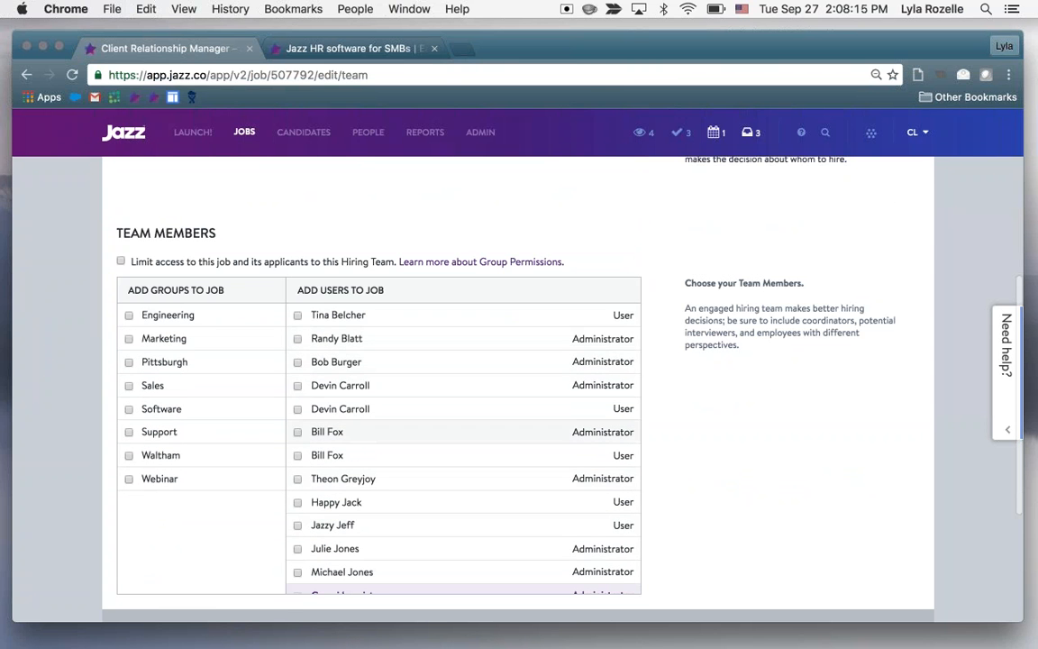
pyautogui.scroll(2, 463, 360)
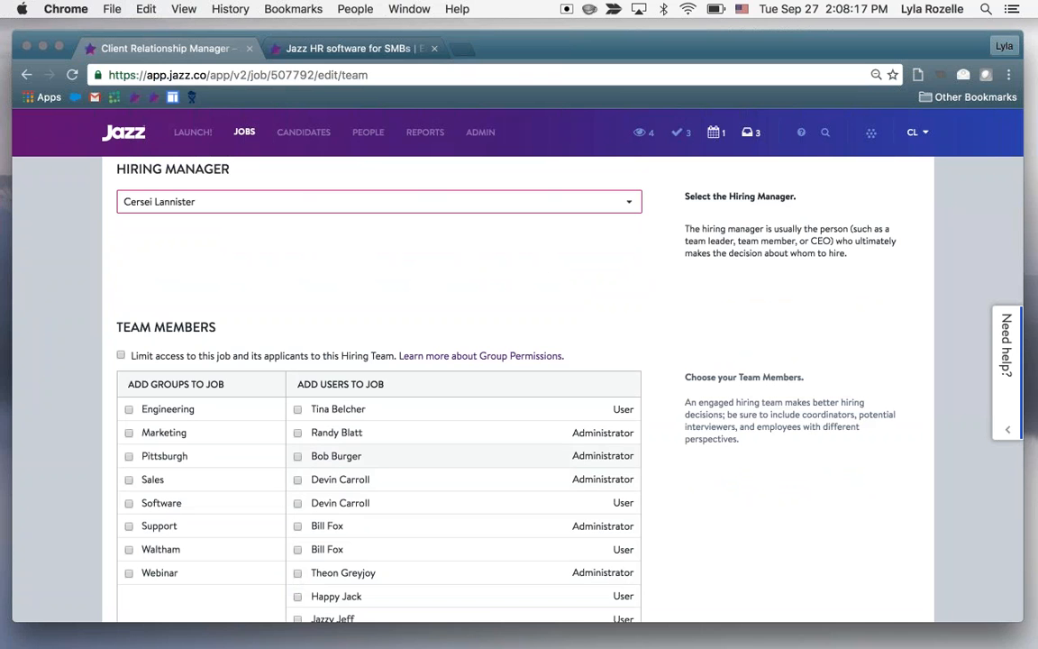
# Limit access to the job and its applicants to the hiring team, and add three administrators and one regular user as team members
pyautogui.click(292, 363)
pyautogui.click(293, 361)
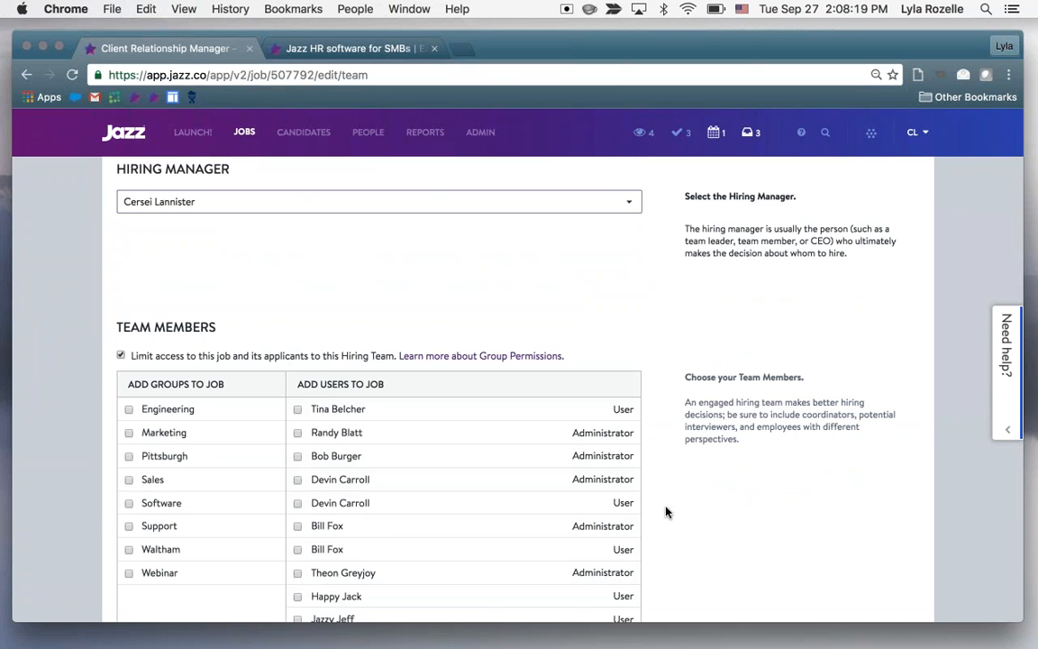
pyautogui.scroll(-2, 569, 466)
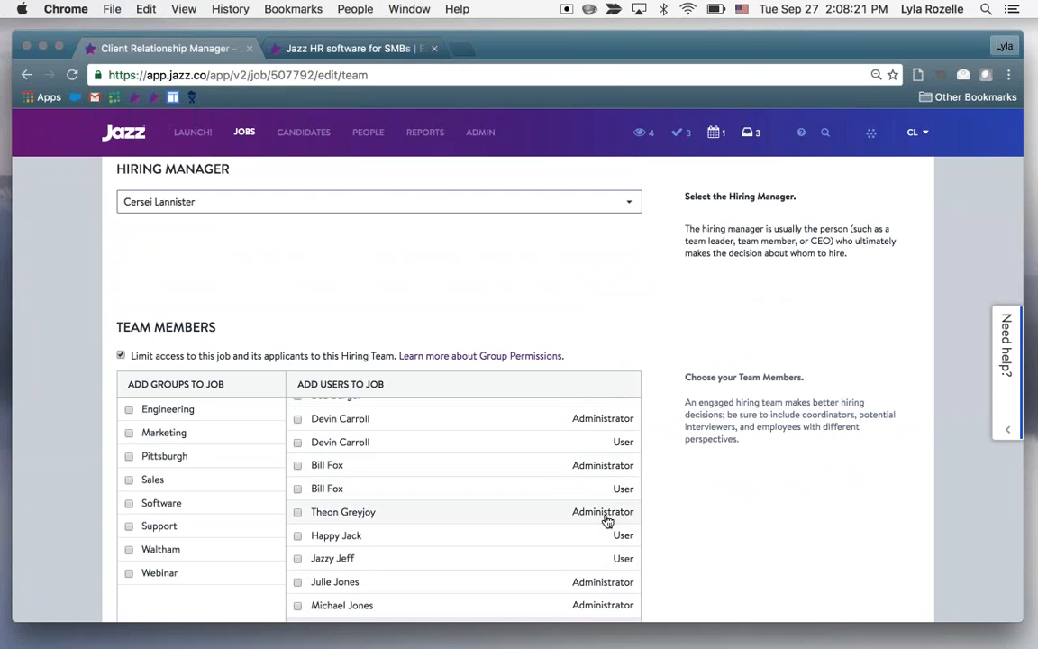
pyautogui.scroll(-3, 607, 519)
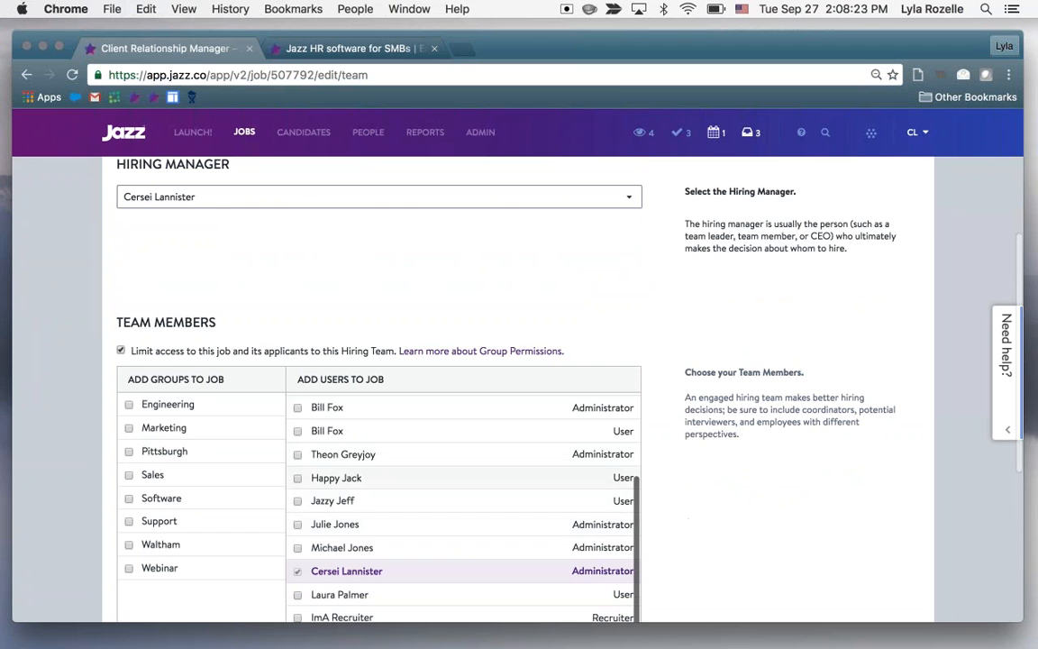
pyautogui.click(434, 455)
pyautogui.click(424, 501)
pyautogui.scroll(3, 463, 505)
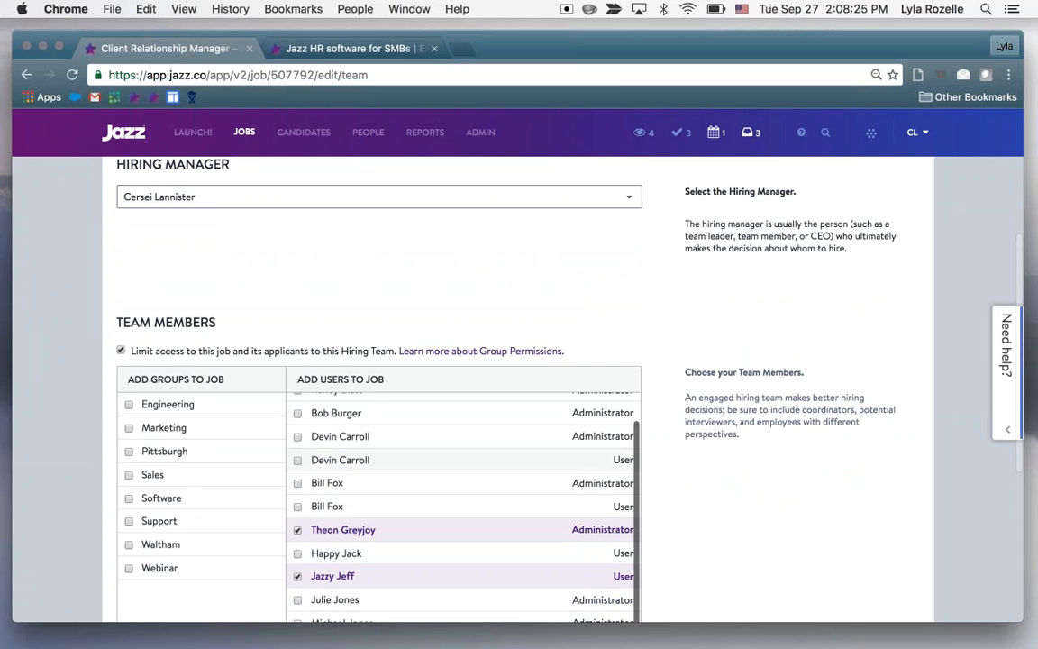
pyautogui.click(442, 434)
pyautogui.scroll(3, 445, 494)
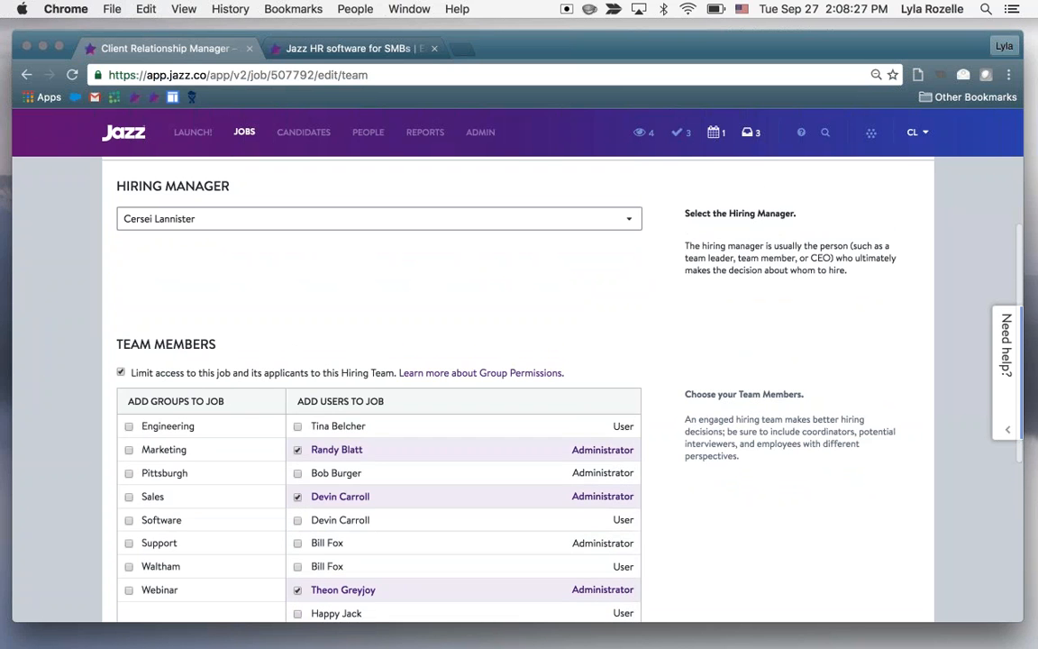
pyautogui.click(432, 449)
pyautogui.scroll(3, 482, 338)
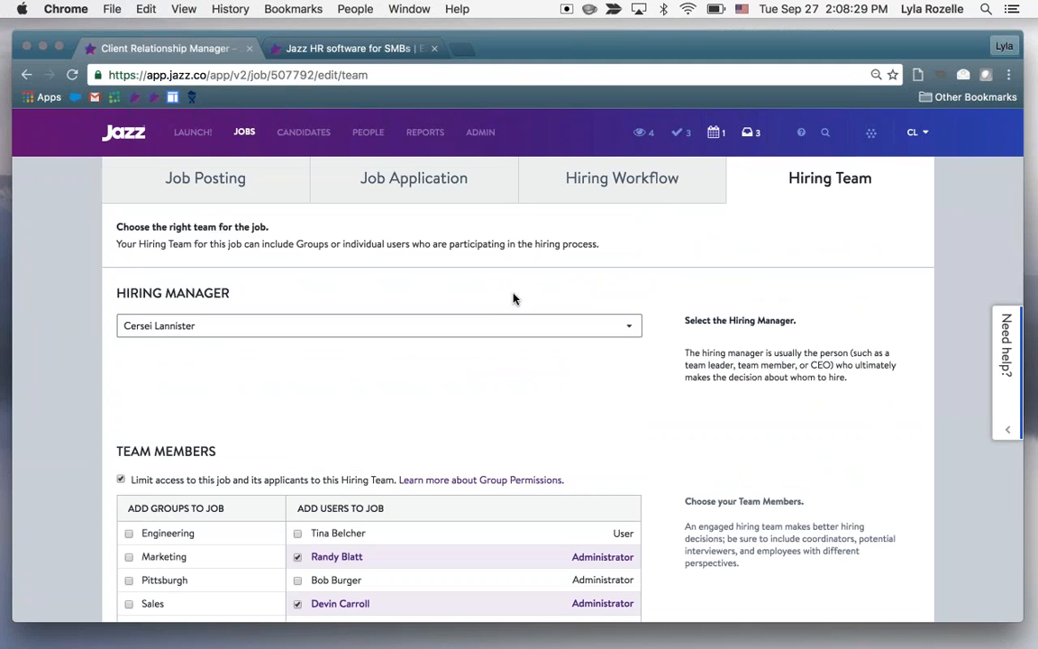
# Open the People page in a separate browser tab and look through the listed users with their titles and roles
pyautogui.scroll(1, 506, 284)
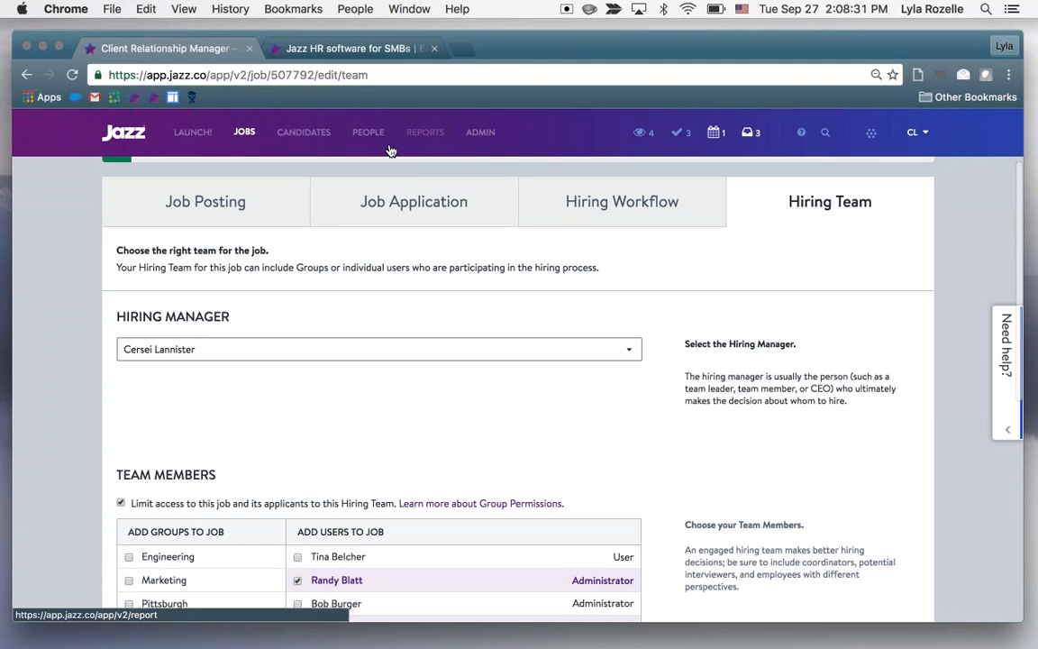
pyautogui.rightClick(384, 141)
pyautogui.click(457, 150)
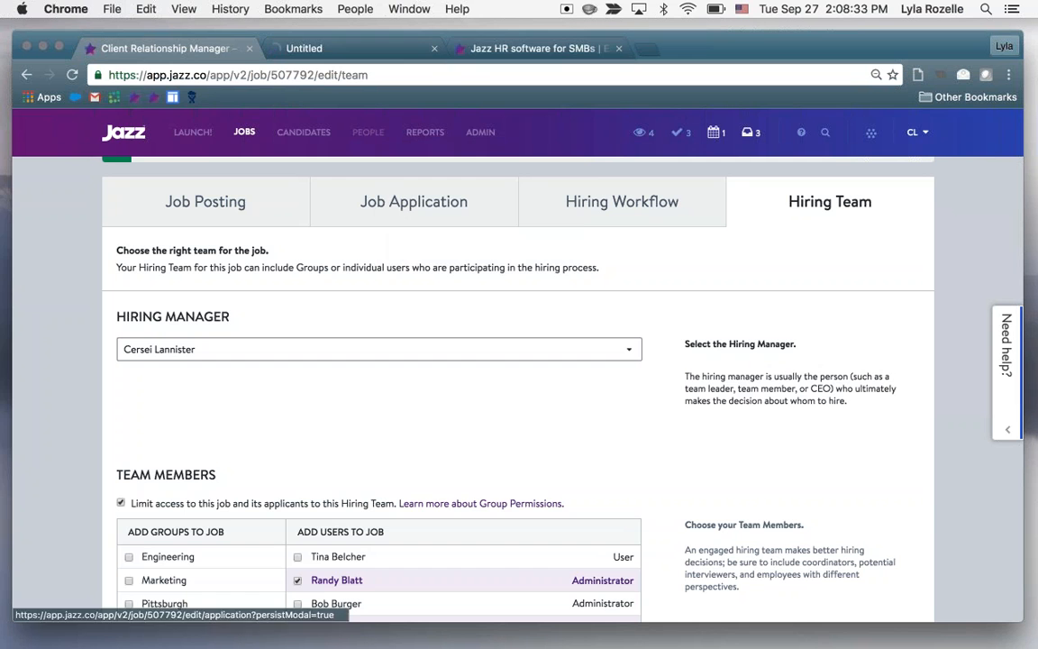
pyautogui.click(325, 48)
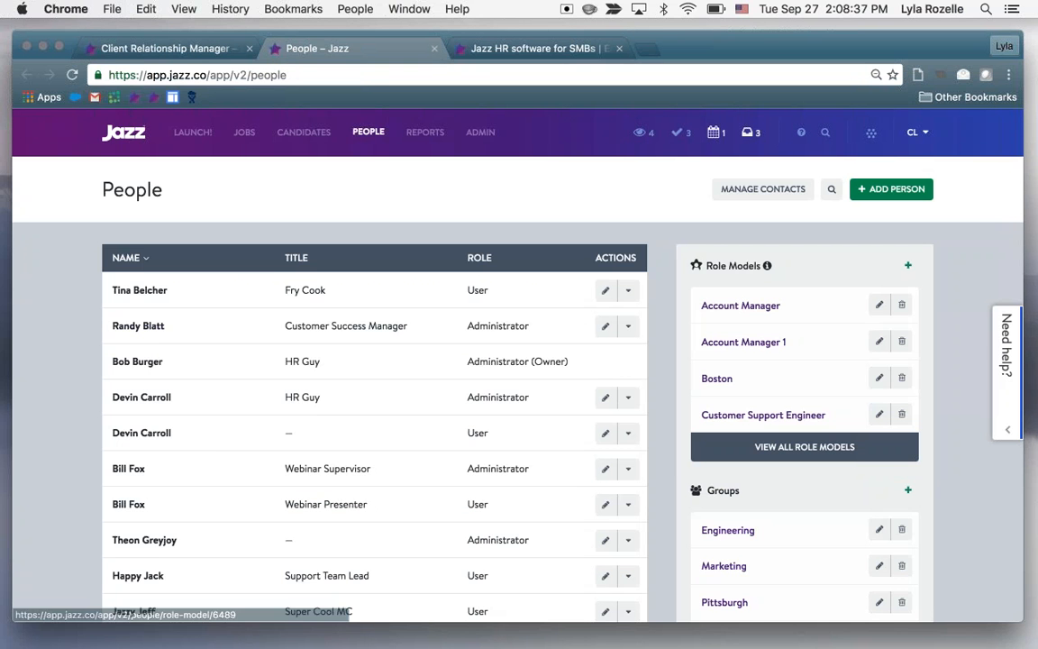
pyautogui.scroll(-3, 228, 502)
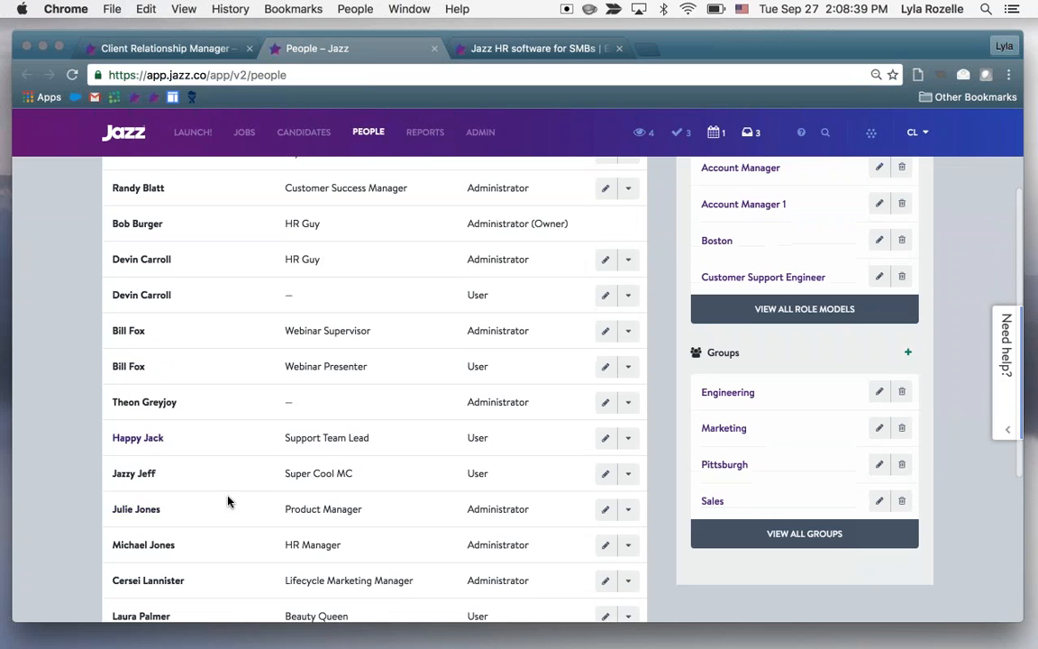
pyautogui.scroll(-1, 228, 501)
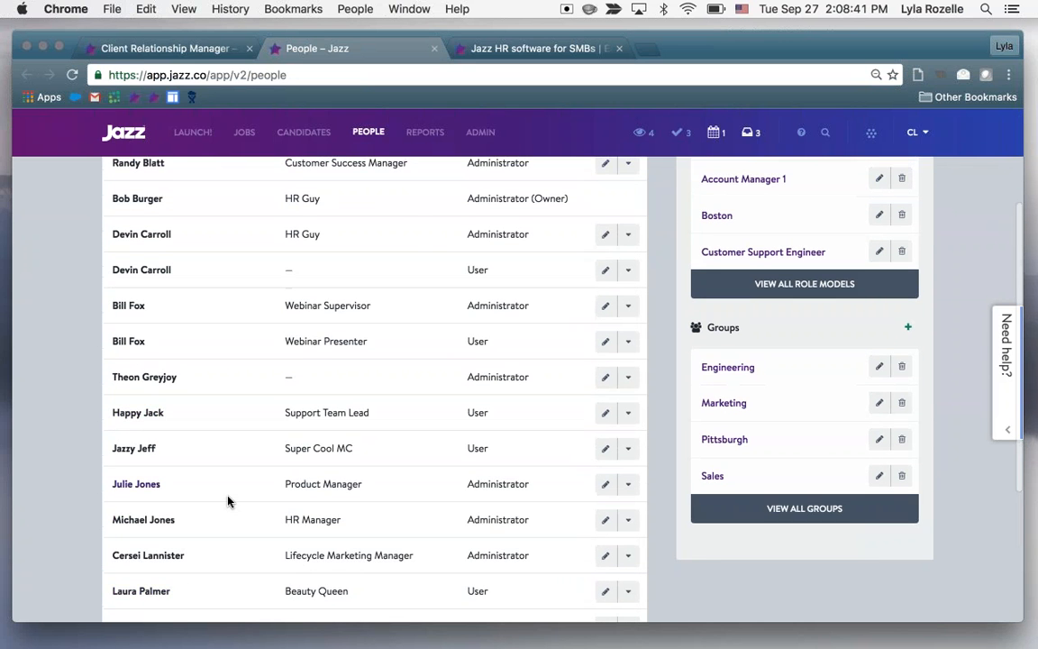
pyautogui.scroll(2, 518, 387)
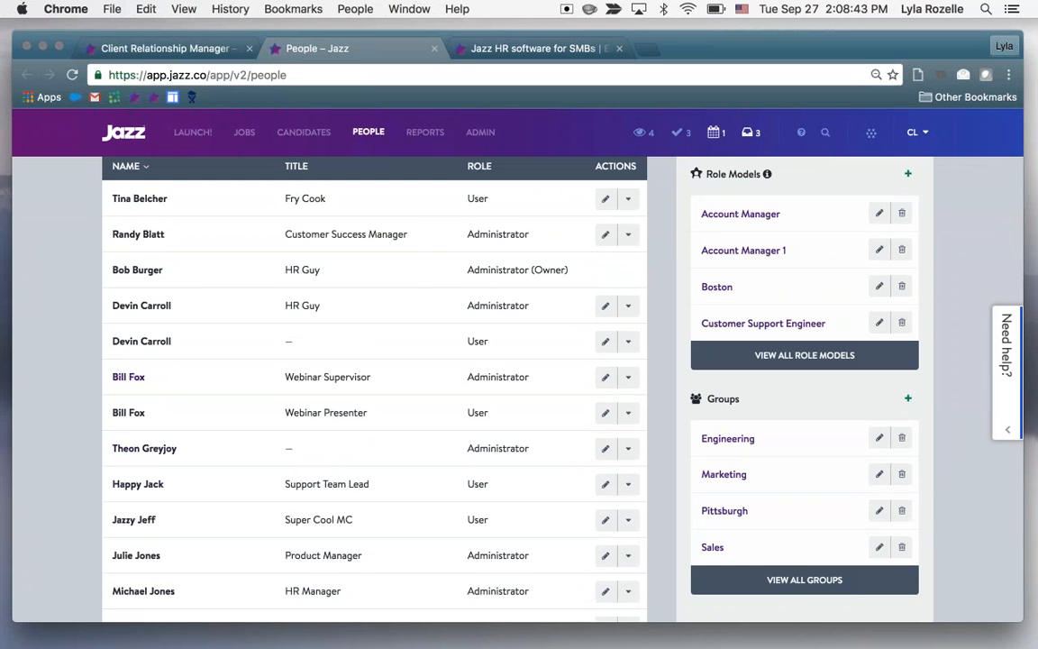
# Review the profile of the user titled Fry Cook, including role and privileges, and return to the People list
pyautogui.click(153, 202)
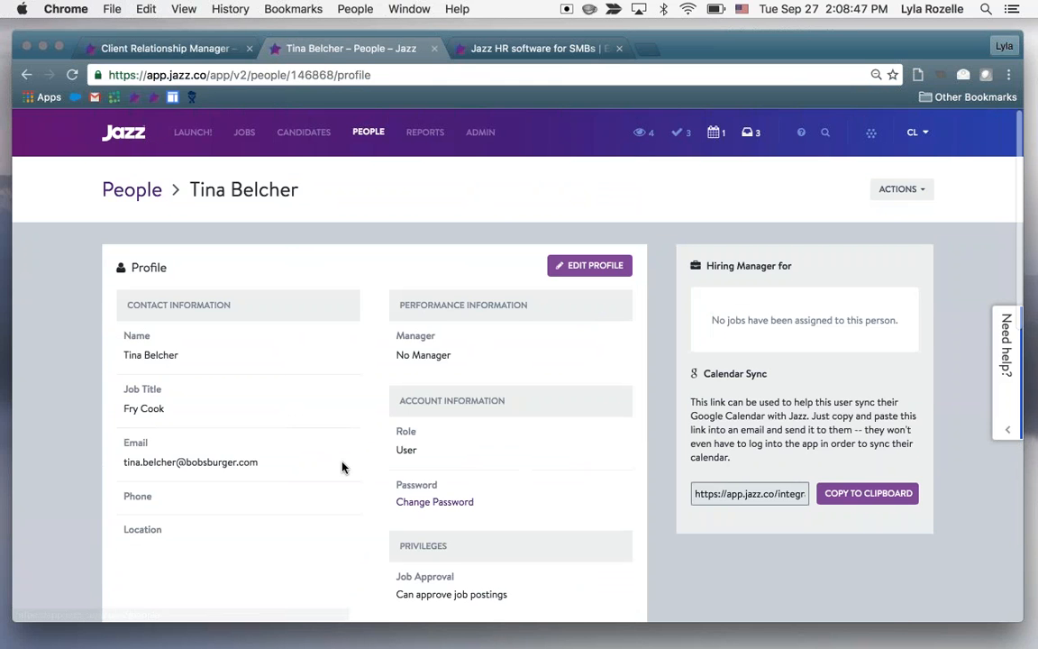
pyautogui.scroll(-2, 342, 466)
pyautogui.scroll(-1, 341, 467)
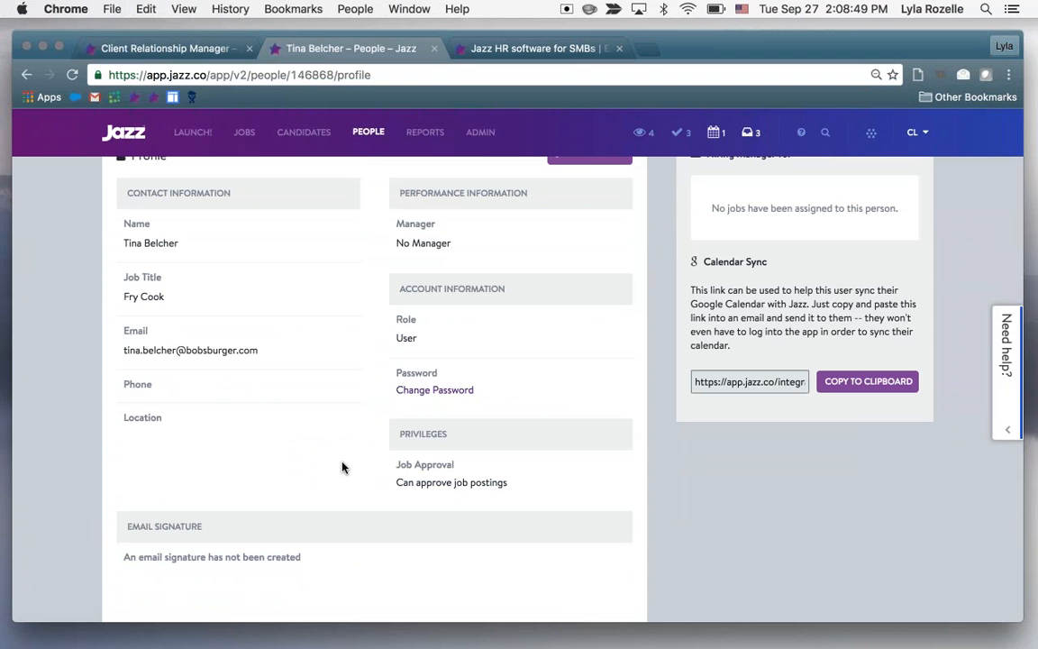
pyautogui.scroll(-1, 341, 466)
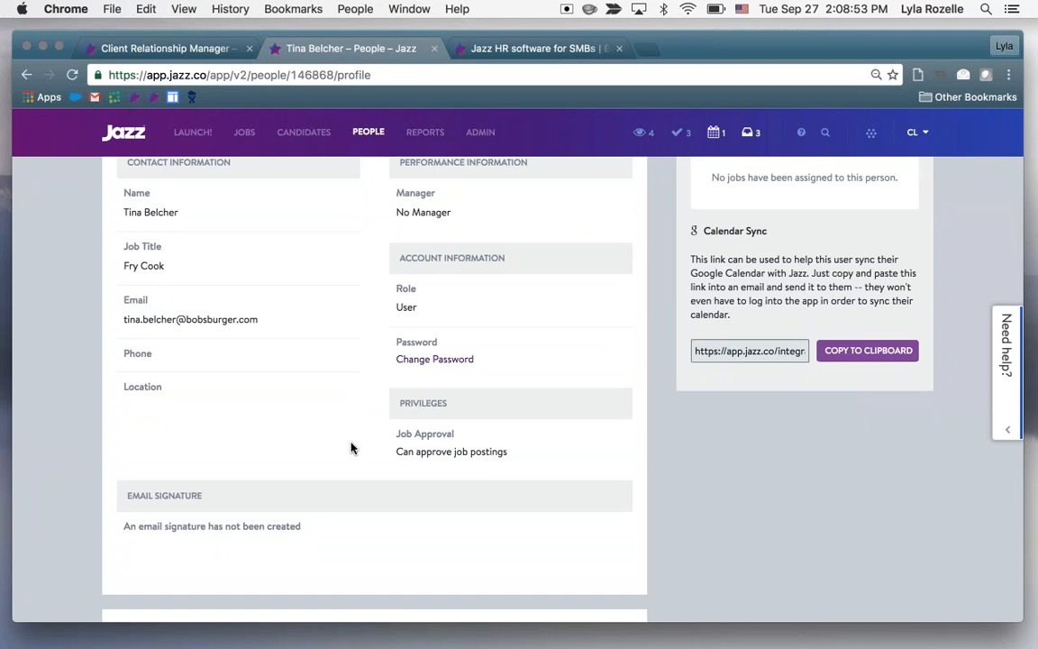
pyautogui.scroll(-1, 351, 448)
pyautogui.scroll(4, 351, 447)
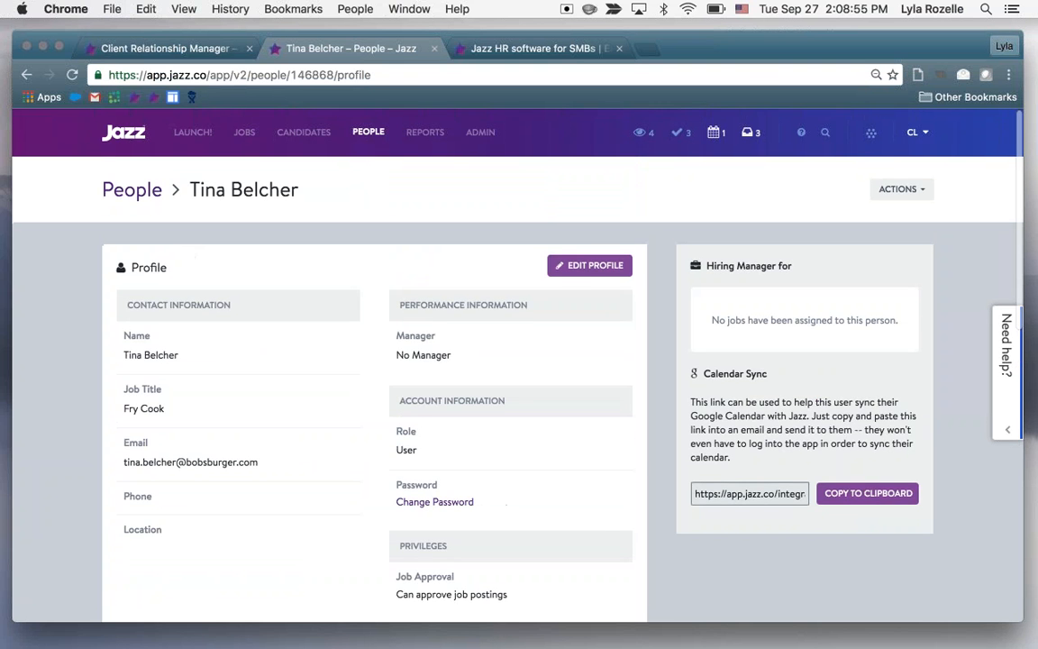
pyautogui.click(140, 198)
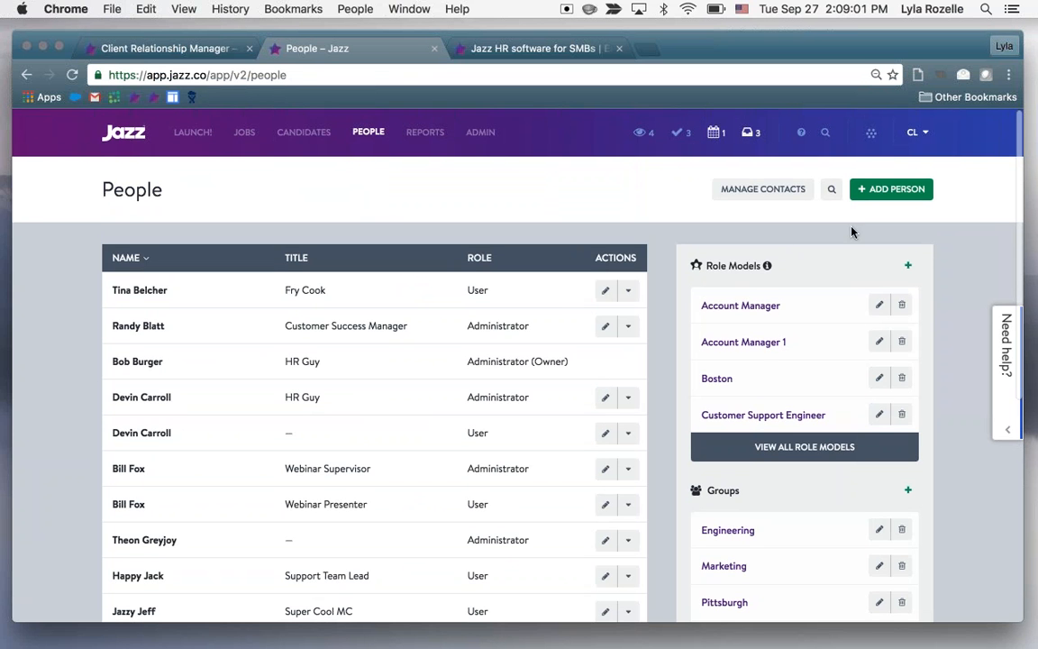
# View the roles available for a new person, choose User, and dismiss the form without adding anyone
pyautogui.click(891, 188)
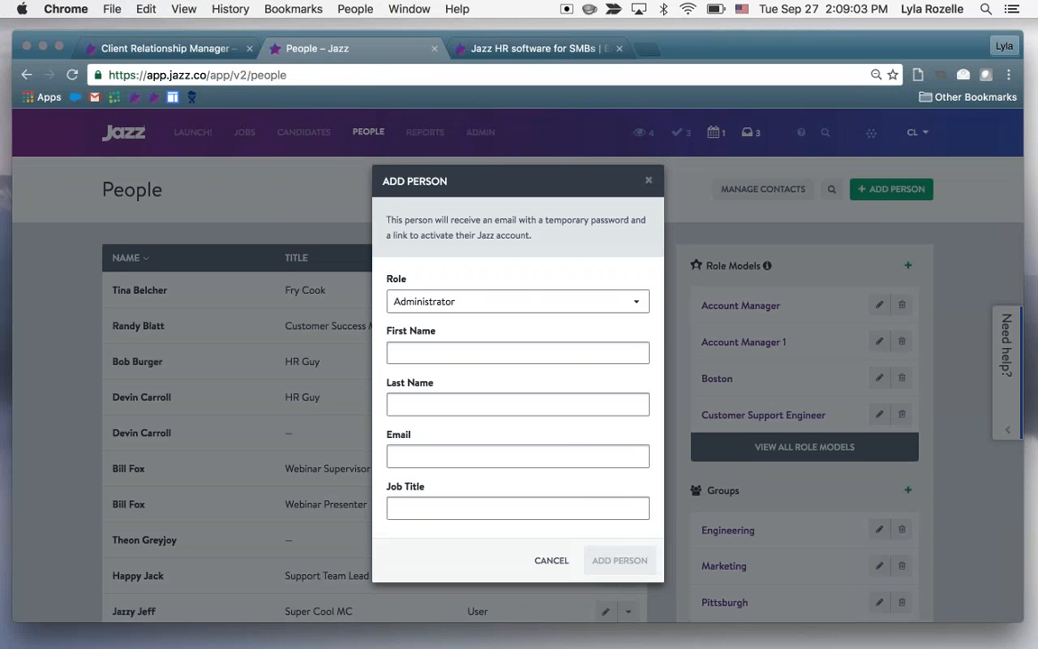
pyautogui.click(513, 301)
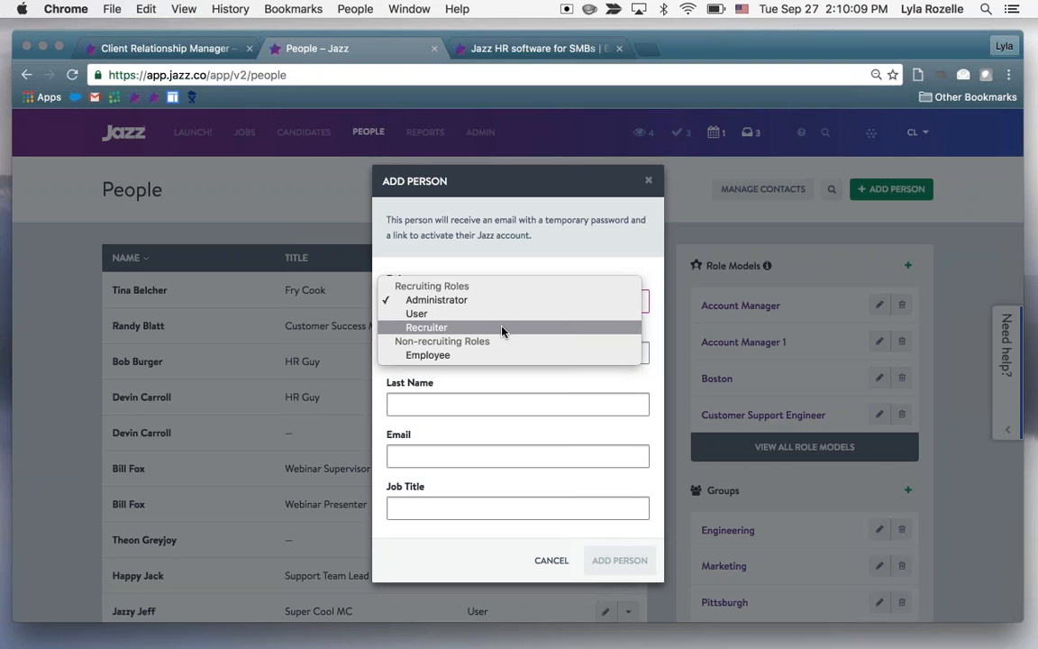
pyautogui.click(476, 315)
pyautogui.click(475, 352)
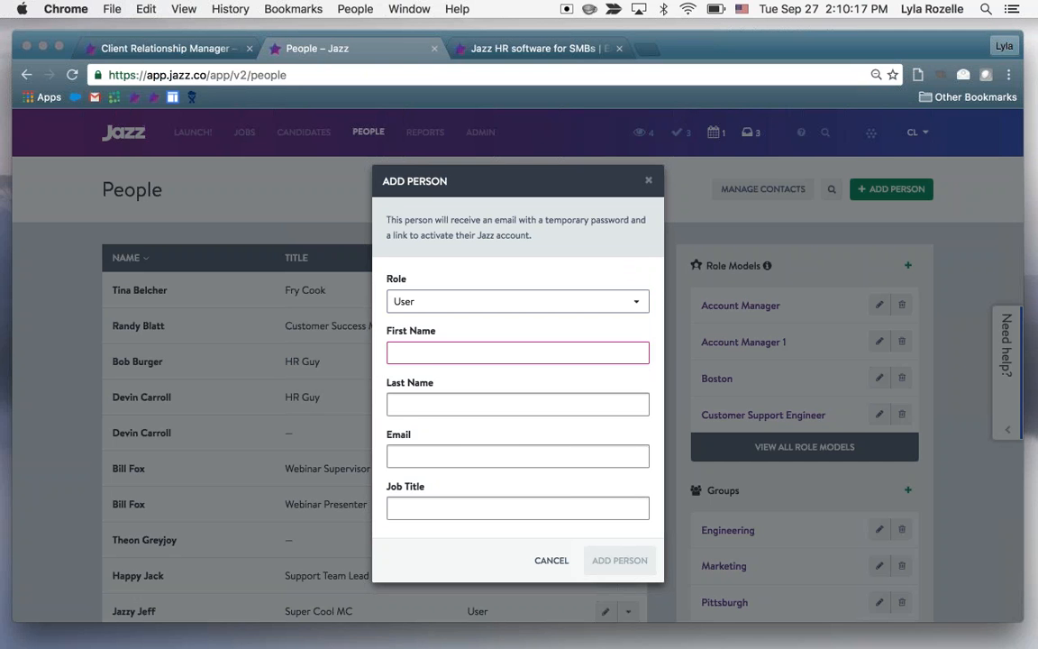
pyautogui.click(650, 183)
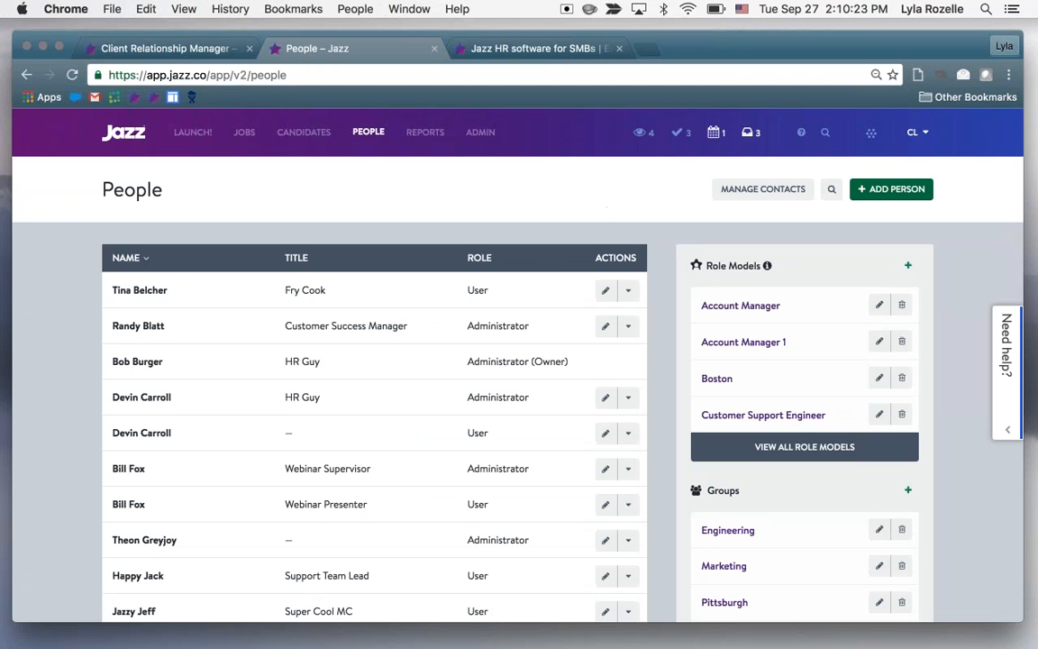
# Open the profile of the user titled Beauty Queen, view the password change form without changing anything, and return to the People list
pyautogui.scroll(-5, 440, 389)
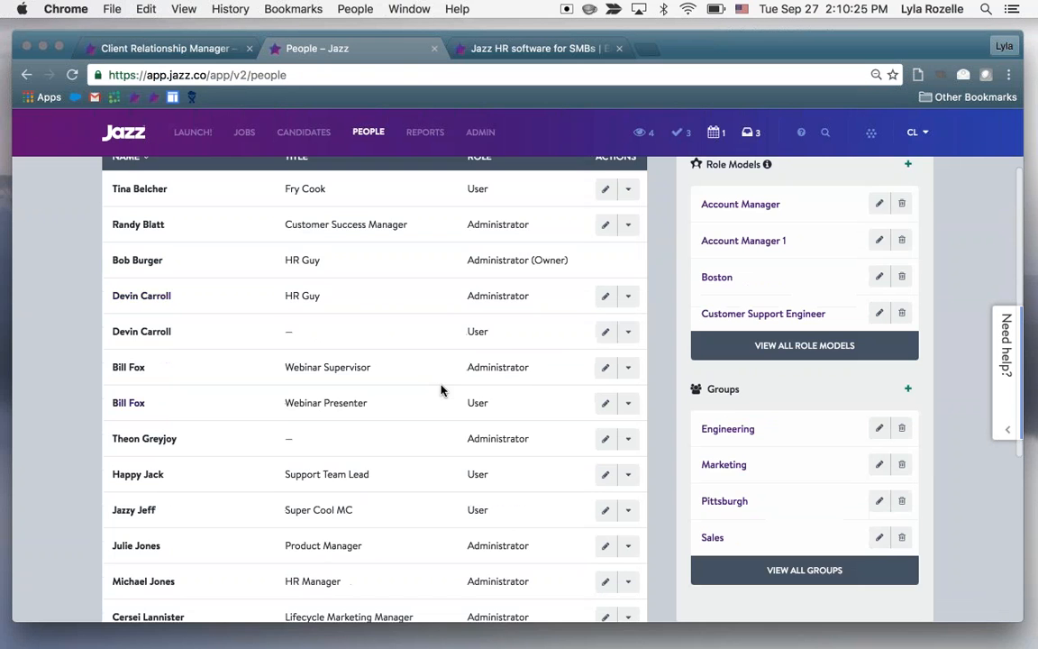
pyautogui.scroll(-1, 441, 389)
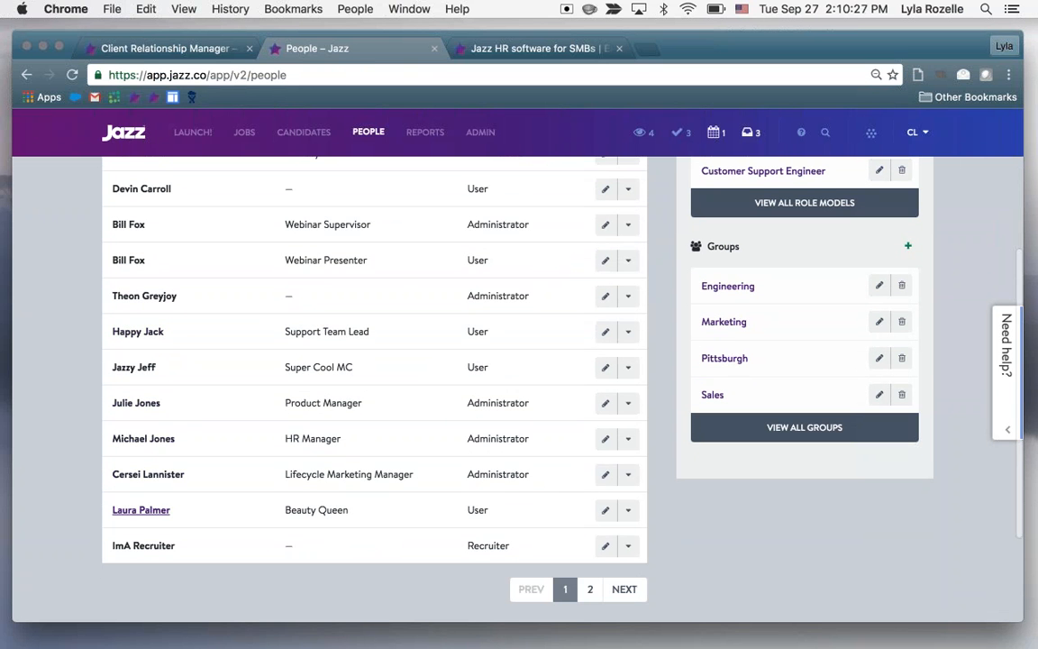
pyautogui.click(141, 509)
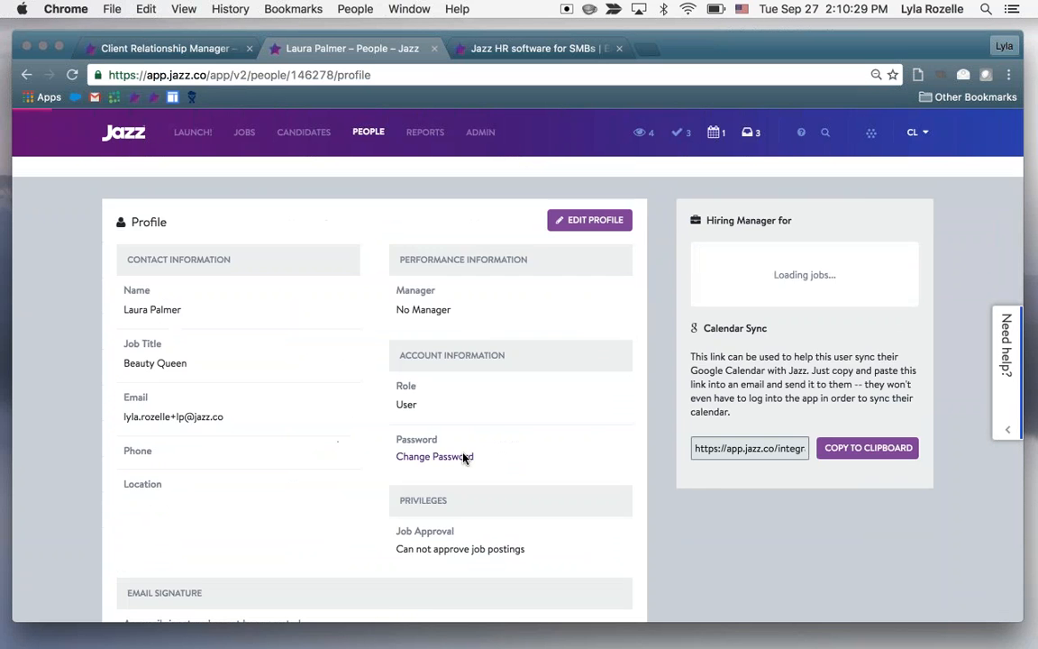
pyautogui.scroll(-1, 463, 428)
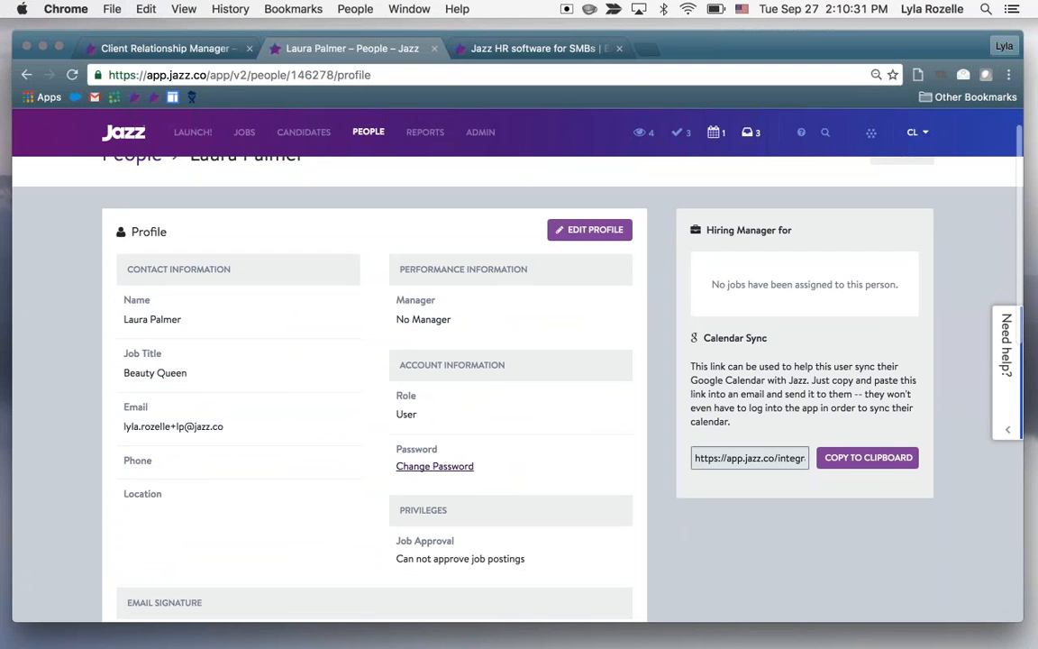
pyautogui.click(435, 465)
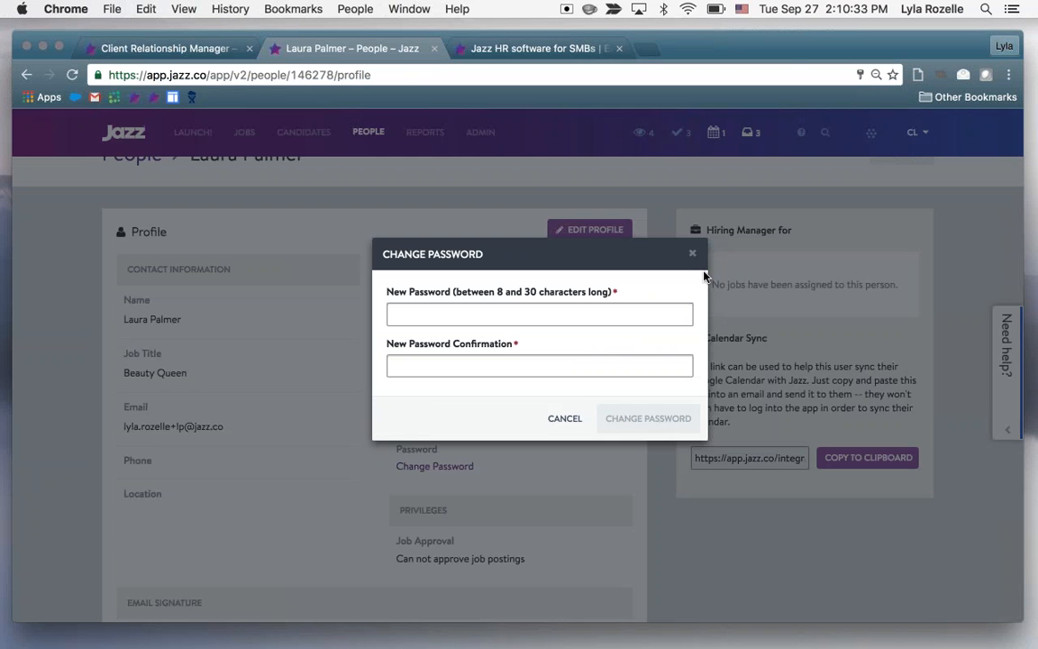
pyautogui.click(693, 254)
pyautogui.scroll(1, 498, 340)
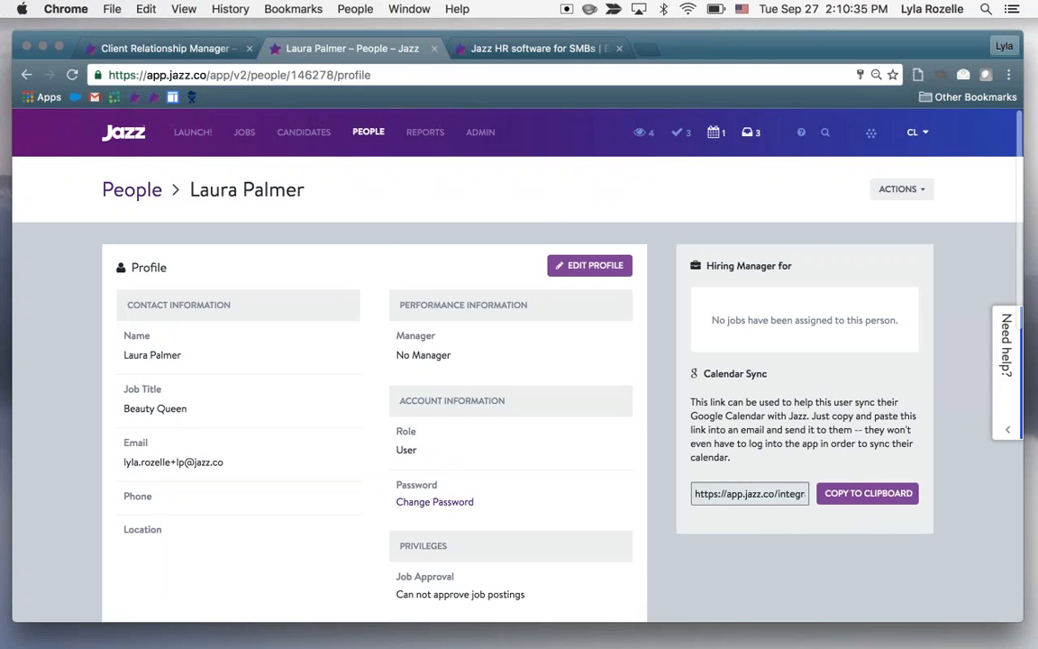
pyautogui.click(132, 189)
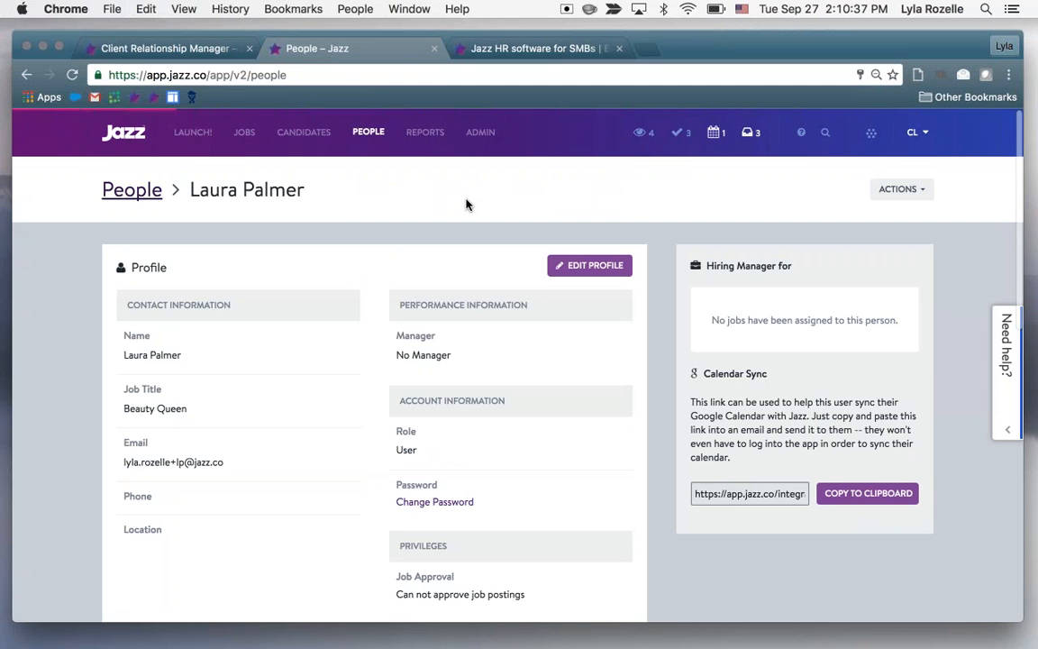
# View the actions available for the administrator titled Customer Success Manager in the People list
pyautogui.scroll(-1, 572, 361)
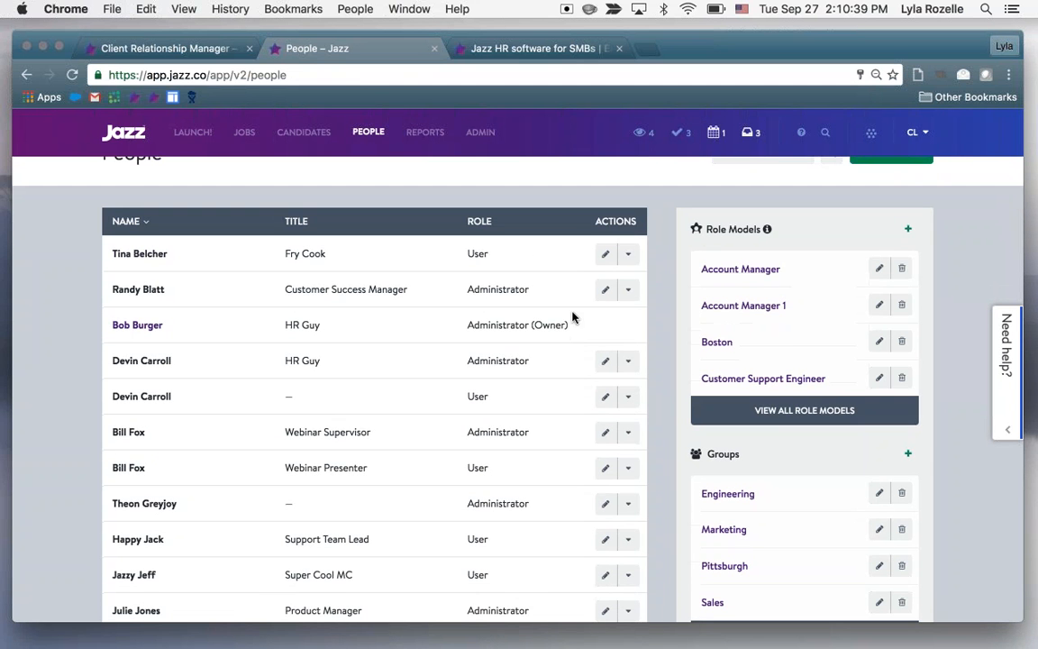
pyautogui.scroll(-1, 578, 309)
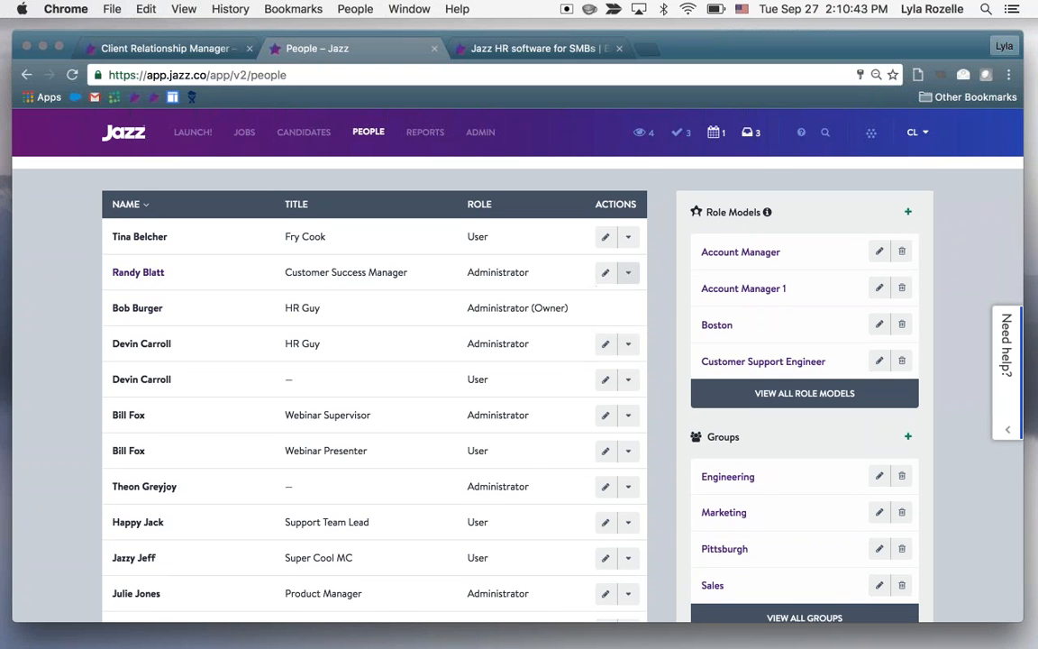
pyautogui.click(628, 272)
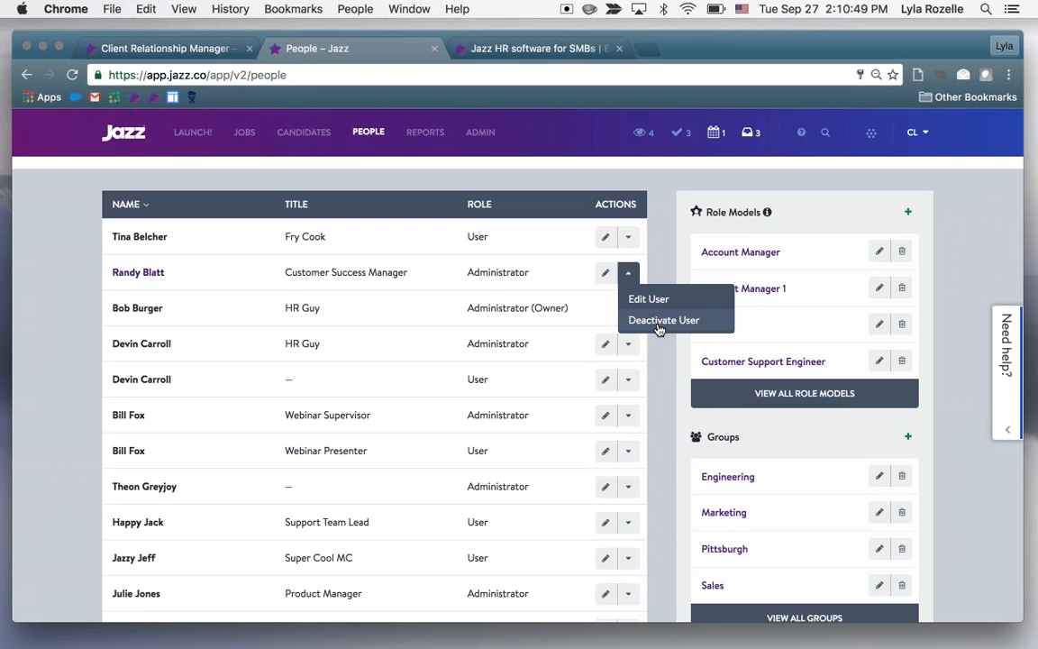
# Close the People page and review the team members selected in the job's hiring team settings
pyautogui.click(436, 50)
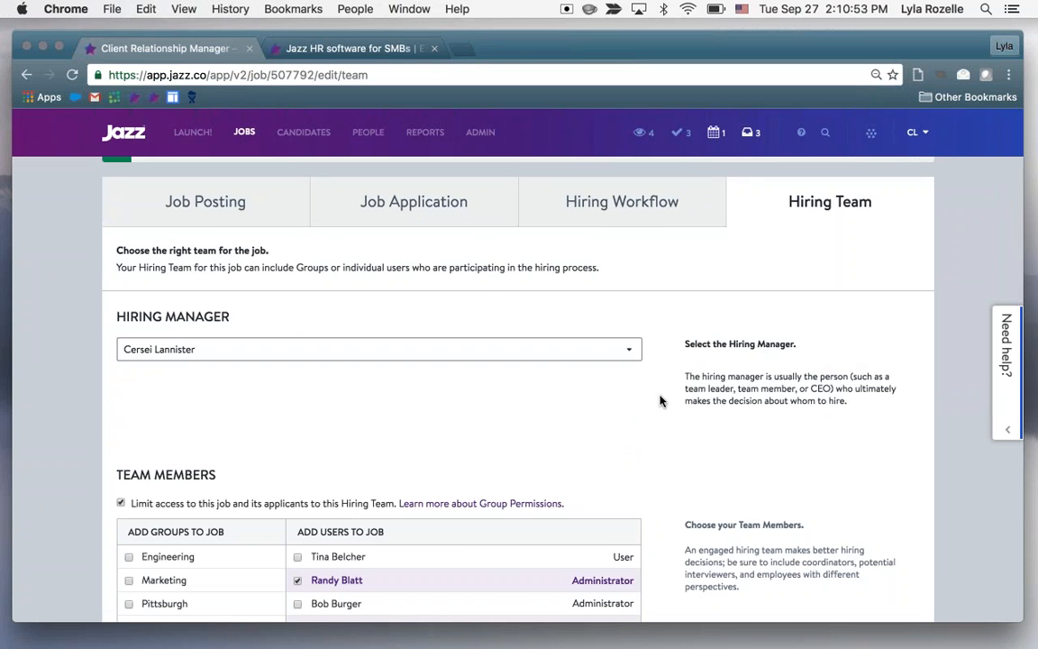
pyautogui.scroll(-4, 659, 401)
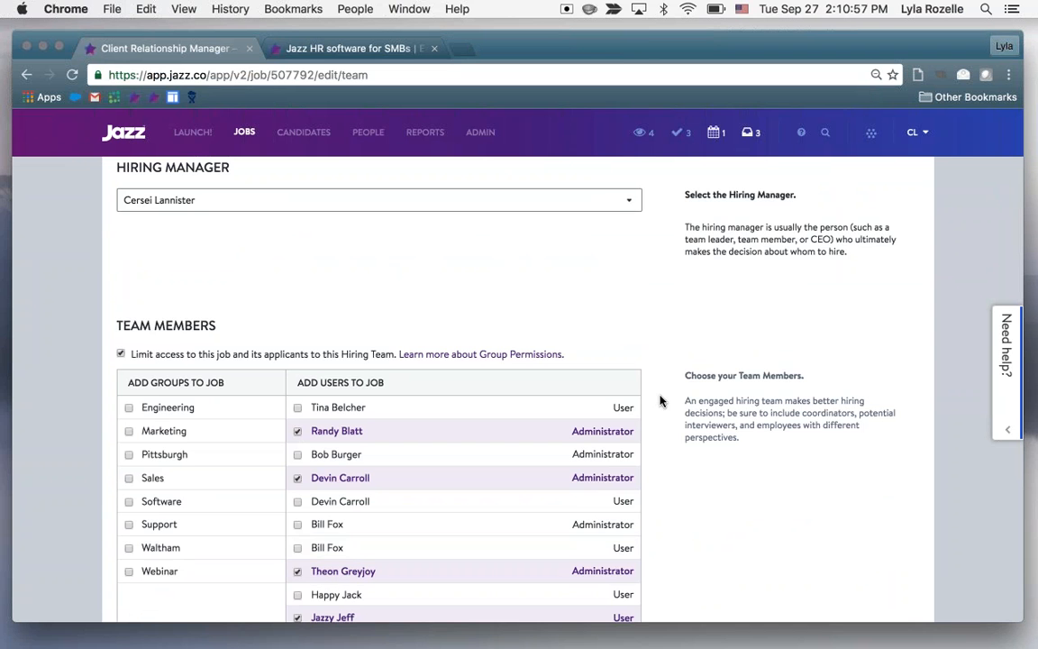
pyautogui.scroll(-1, 660, 401)
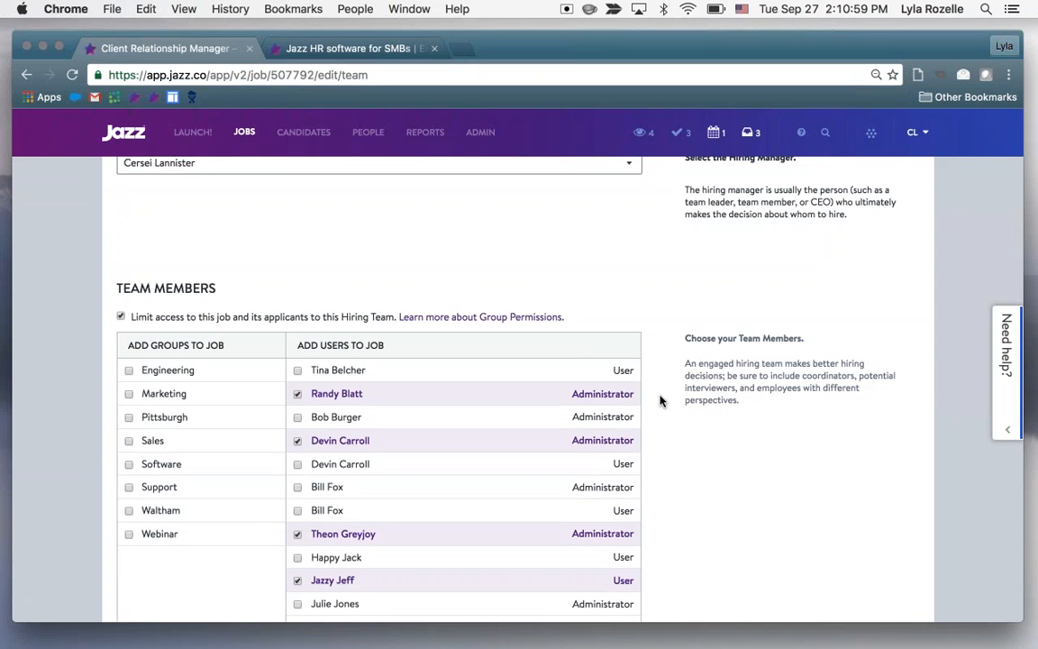
pyautogui.scroll(-3, 659, 401)
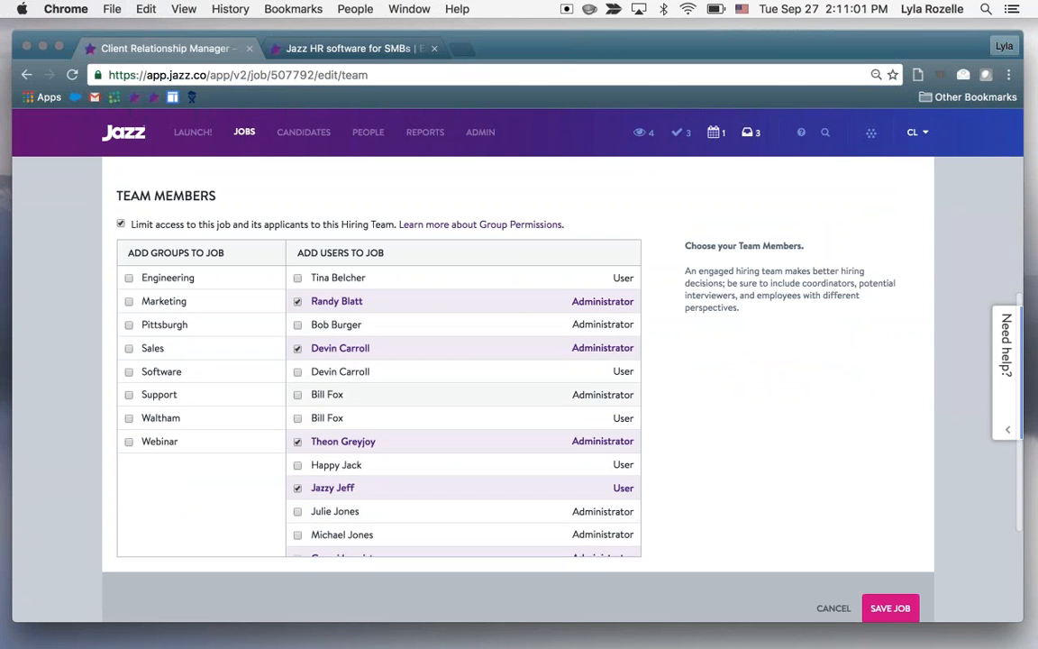
# Deselect the four individually added users from the job's hiring team, keeping only the hiring manager
pyautogui.click(298, 301)
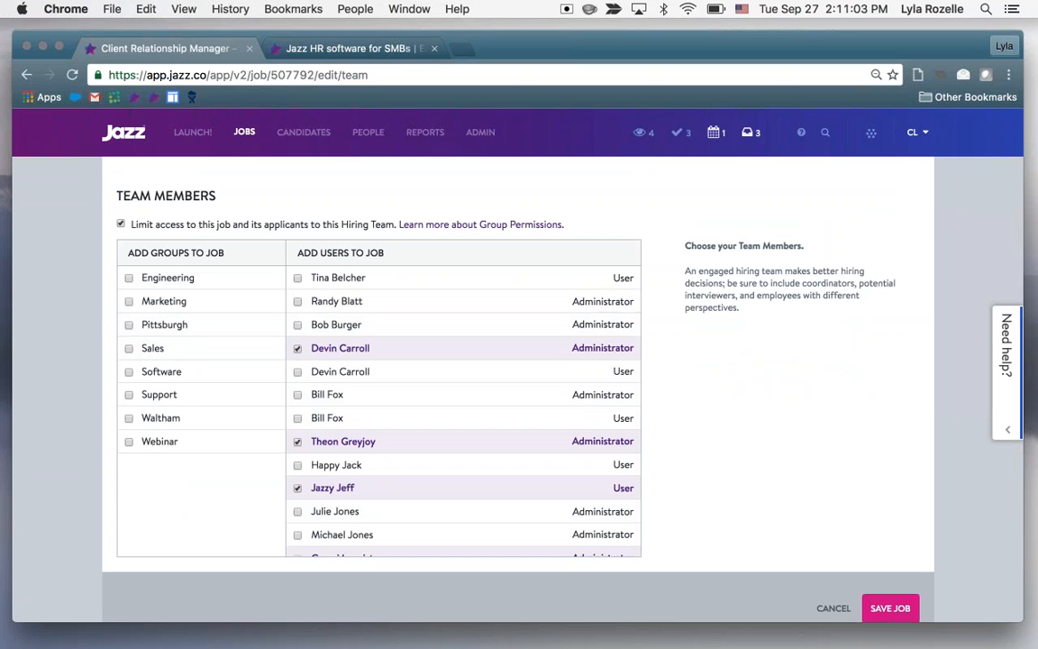
pyautogui.click(297, 348)
pyautogui.click(299, 441)
pyautogui.scroll(-2, 349, 443)
pyautogui.click(299, 432)
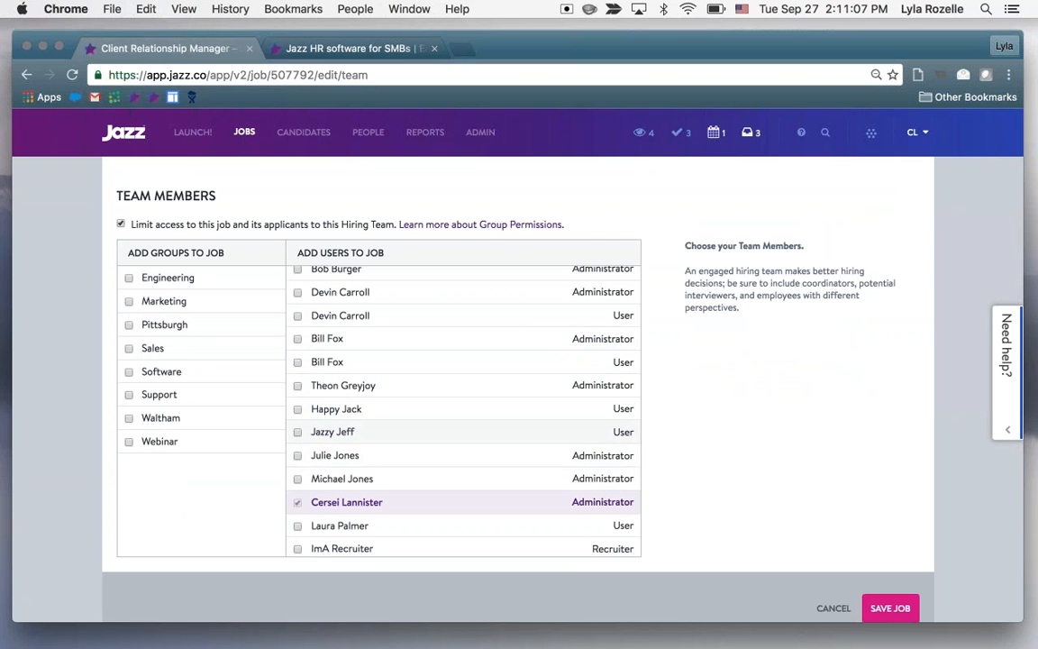
pyautogui.scroll(-3, 352, 408)
pyautogui.scroll(5, 379, 387)
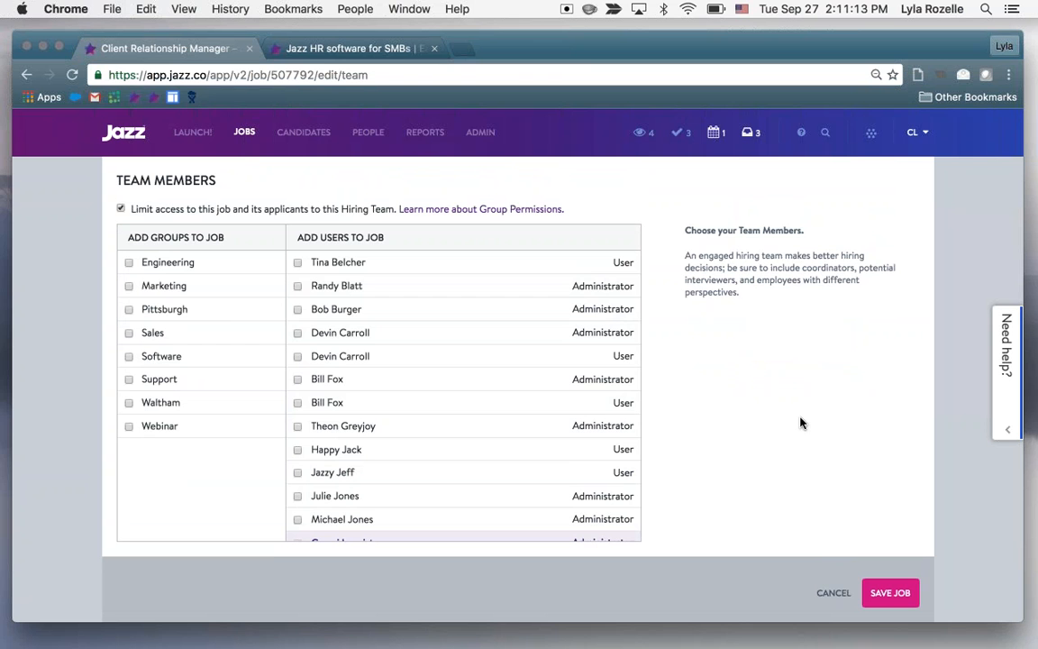
# Try adding the Pittsburgh, Waltham, Engineering and Webinar groups to the hiring team one at a time, deselecting each again
pyautogui.click(228, 309)
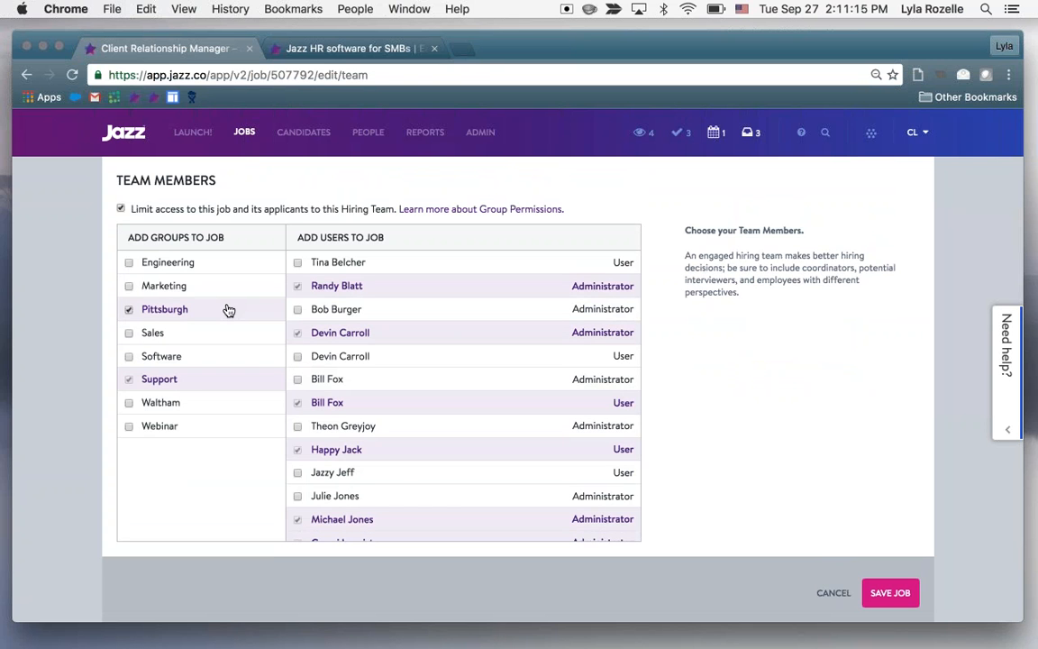
pyautogui.click(228, 309)
pyautogui.click(160, 402)
pyautogui.click(161, 402)
pyautogui.click(219, 309)
pyautogui.click(218, 308)
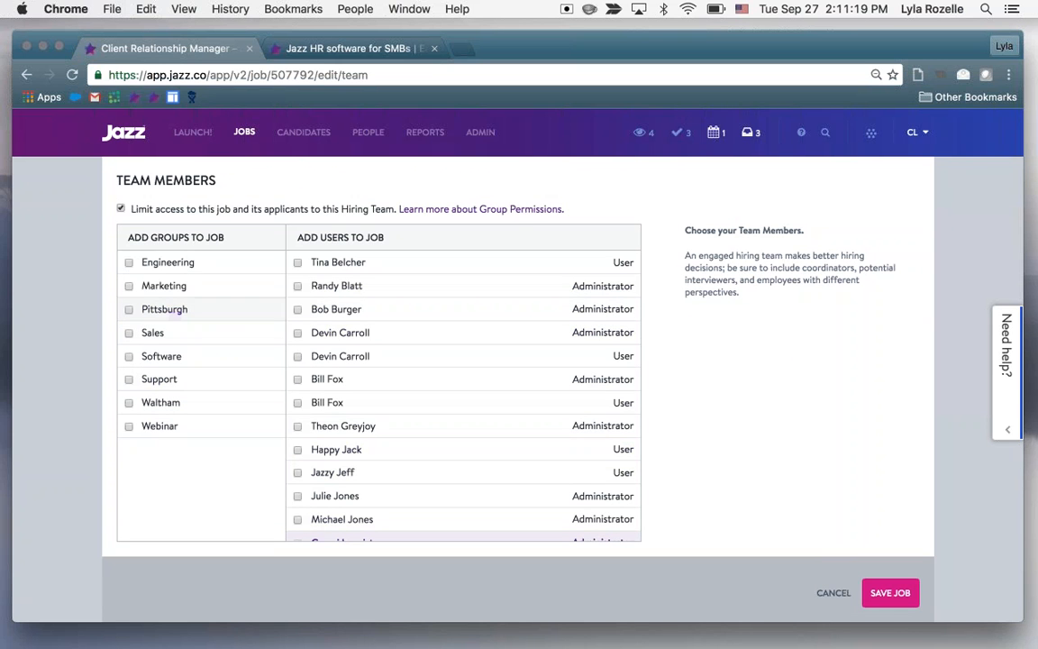
pyautogui.click(201, 262)
pyautogui.click(201, 262)
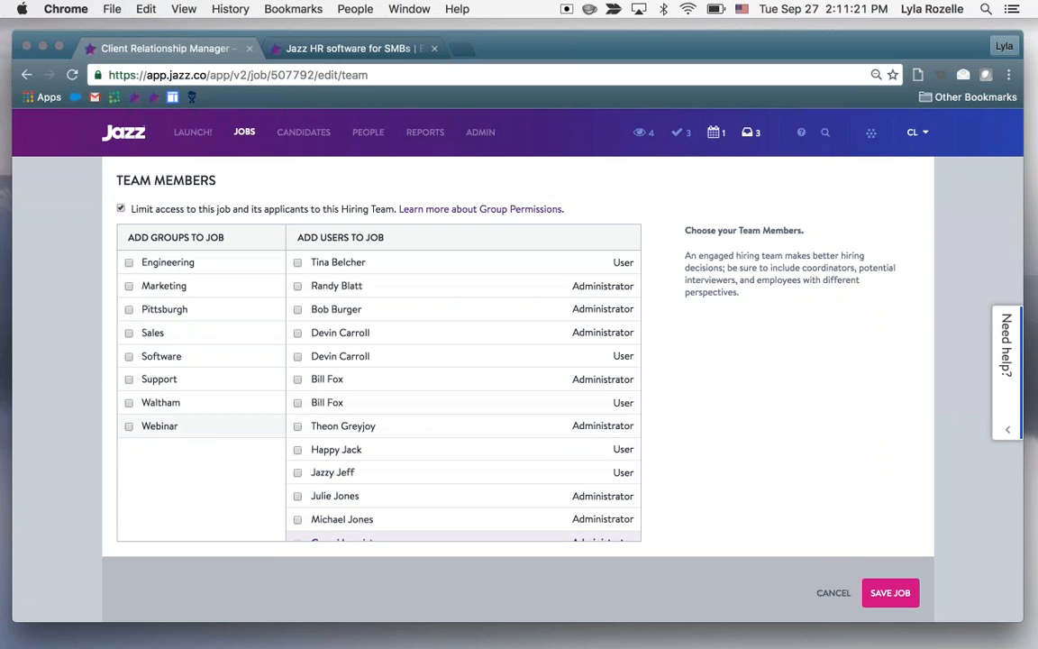
pyautogui.click(211, 435)
pyautogui.click(211, 436)
# Add the Engineering group to the job's hiring team and save the job
pyautogui.click(225, 264)
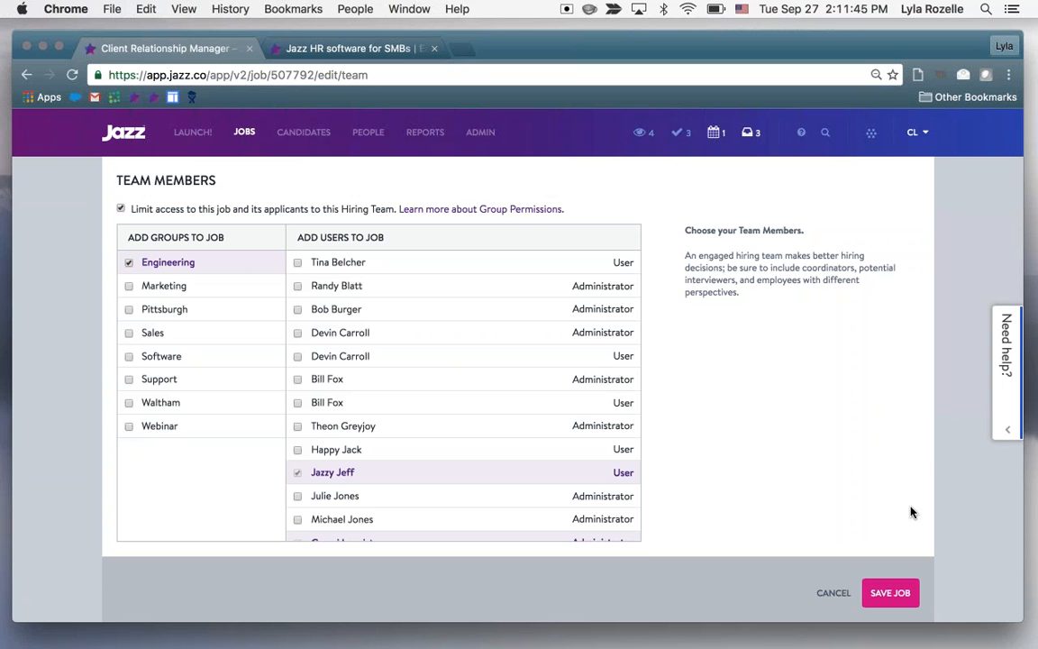
pyautogui.scroll(3, 862, 517)
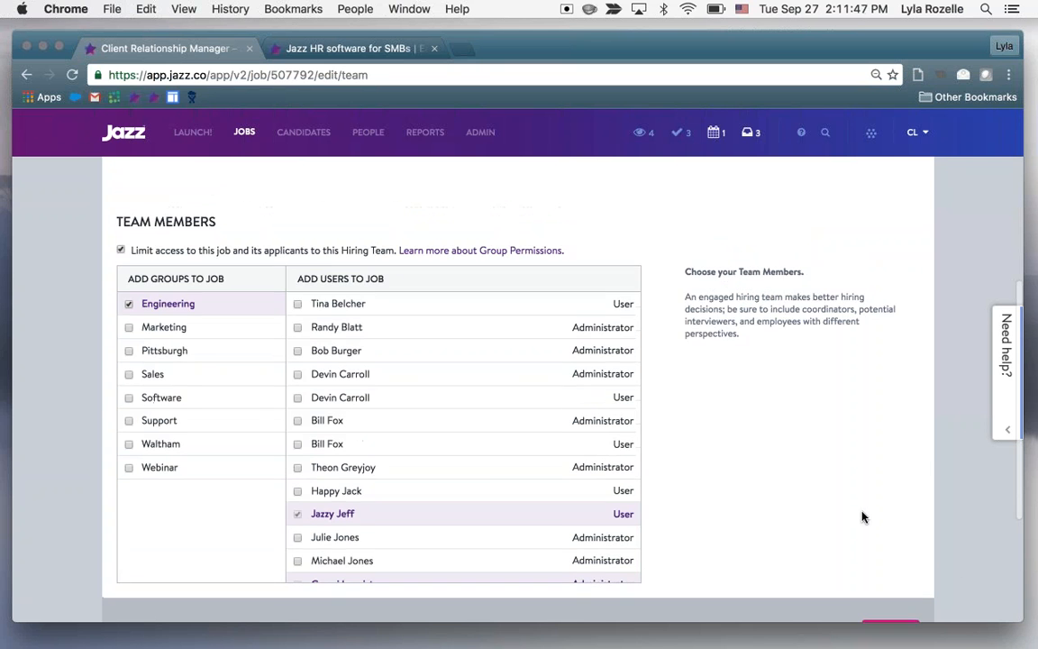
pyautogui.scroll(3, 862, 516)
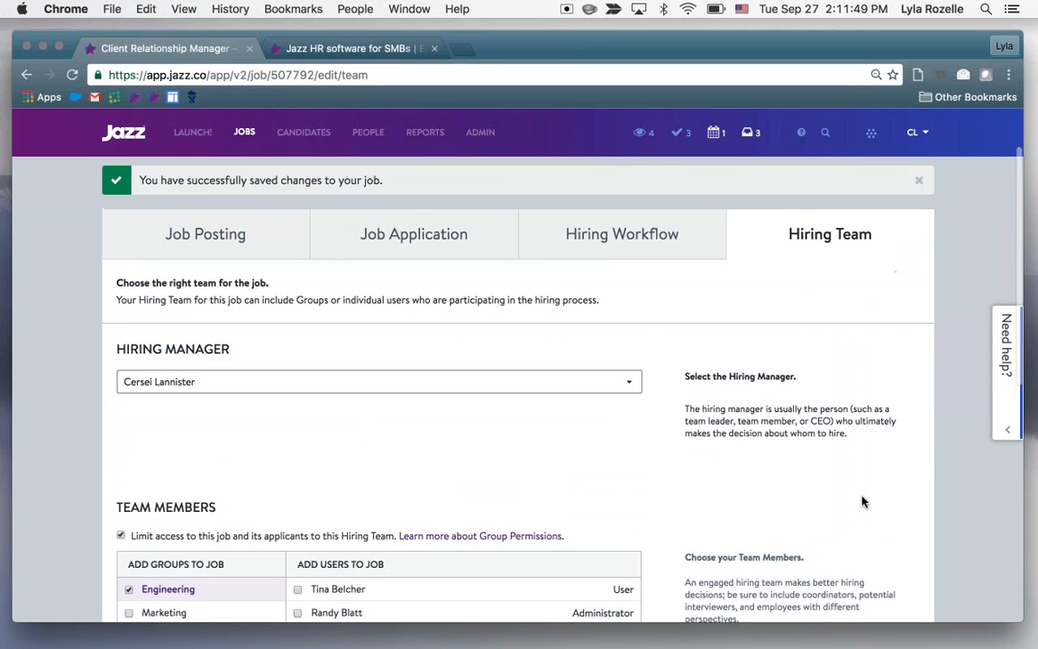
pyautogui.scroll(2, 862, 502)
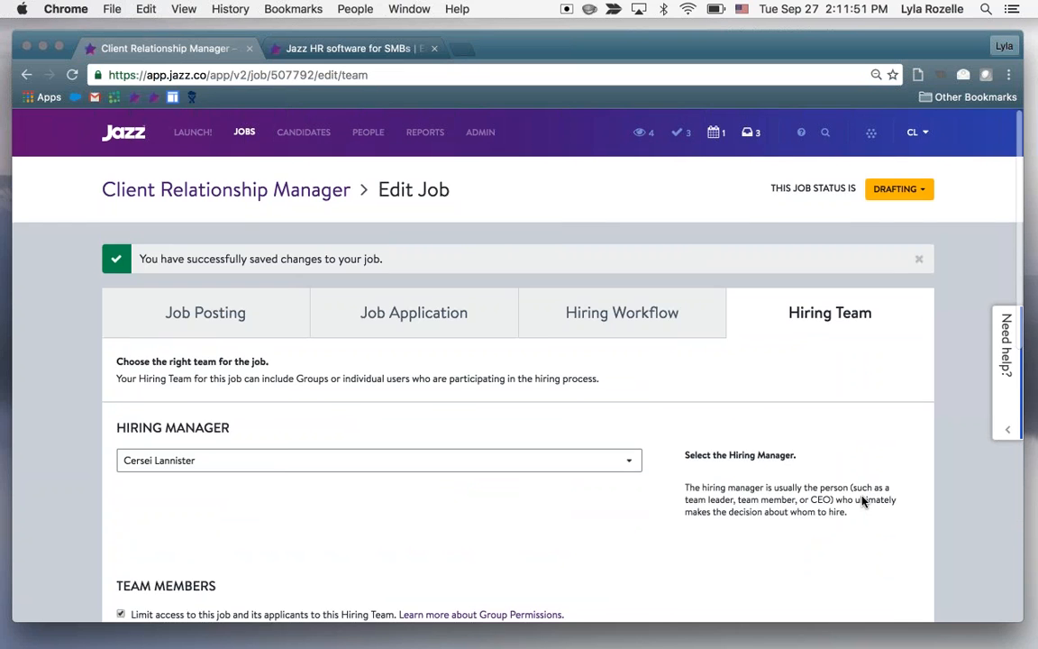
pyautogui.scroll(-10, 863, 500)
pyautogui.click(887, 507)
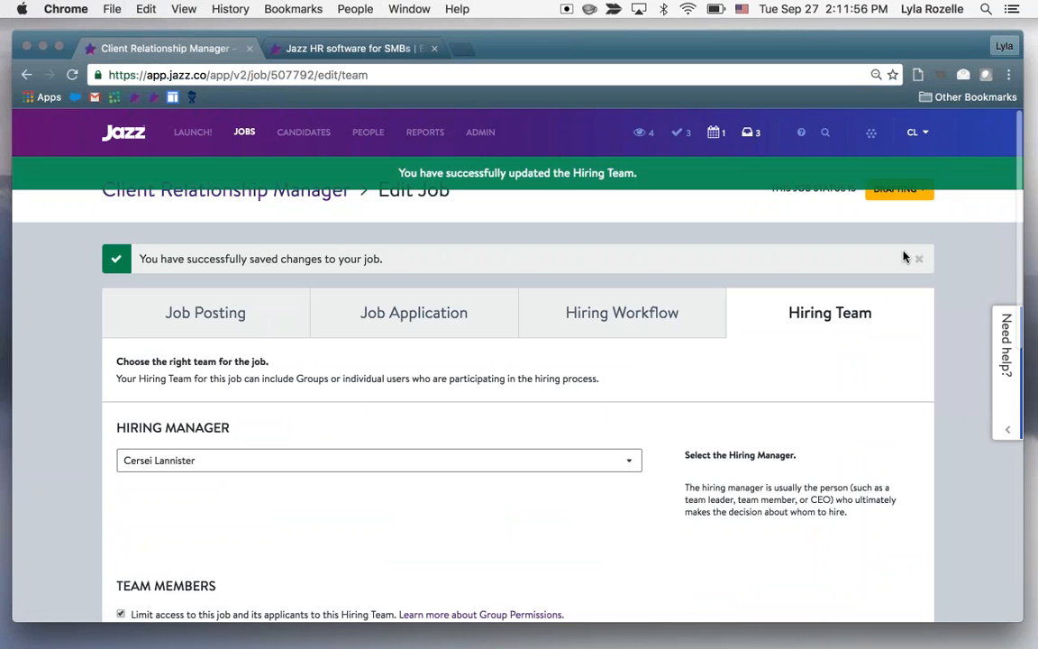
# Set the Client Relationship Manager job's status to Open and choose to advertise the job
pyautogui.click(908, 194)
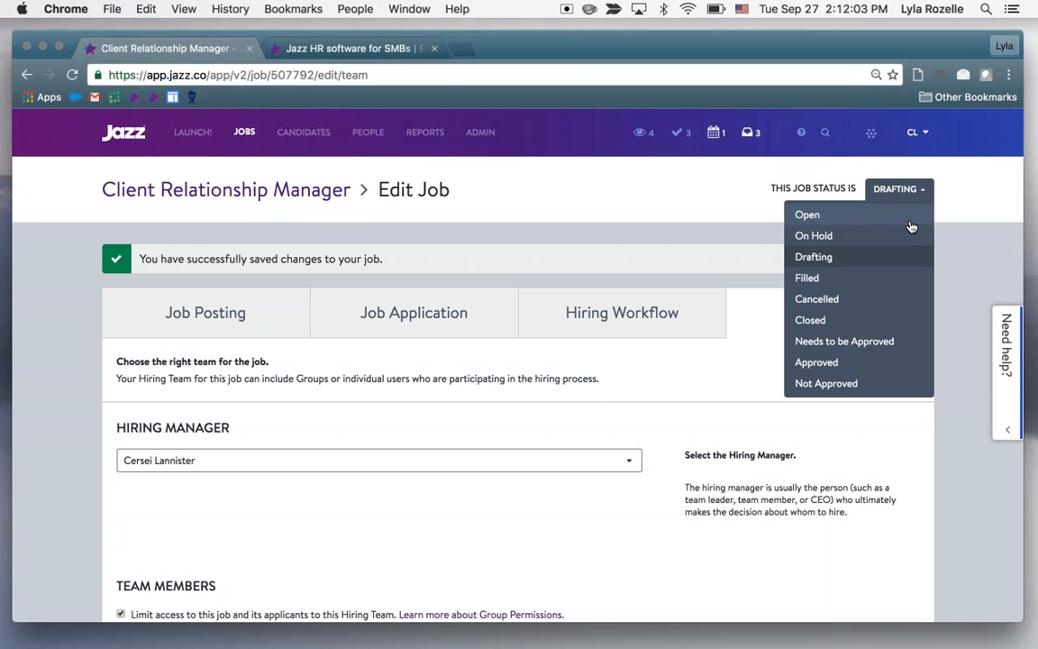
pyautogui.click(910, 224)
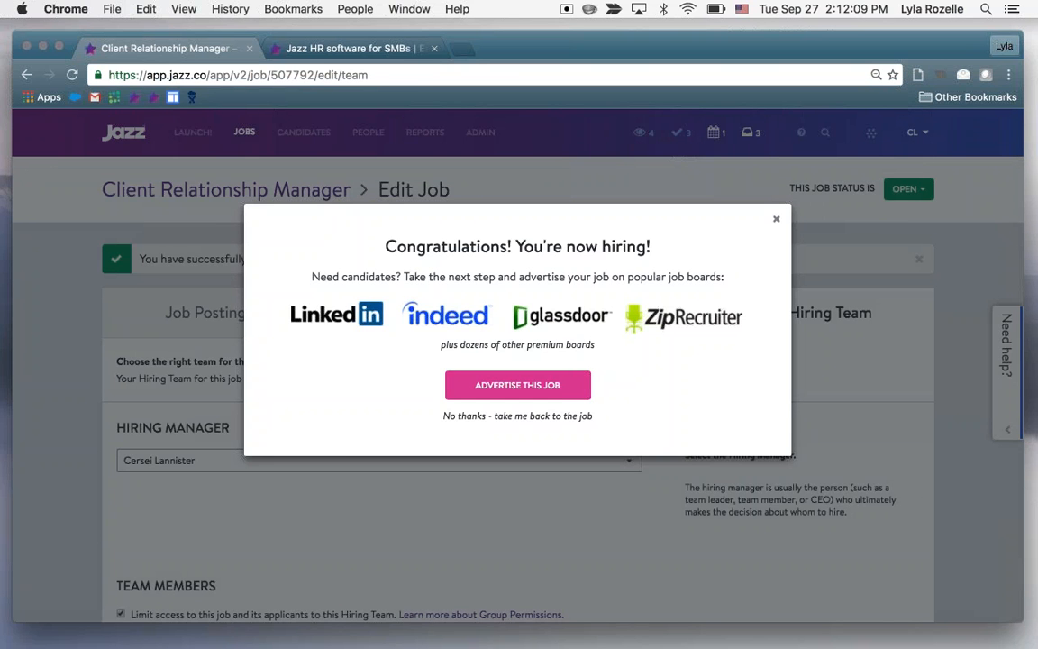
pyautogui.click(522, 384)
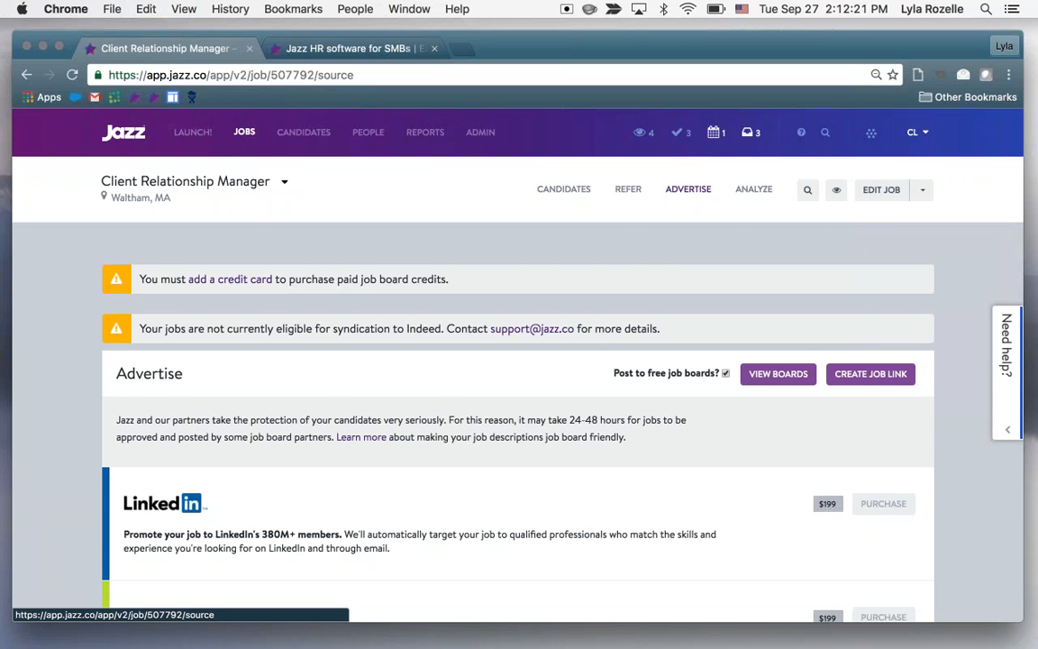
# Review the premium job boards offered for the job, their prices, and the CareerBuilder and Monster account linking options
pyautogui.scroll(-5, 518, 406)
pyautogui.scroll(-10, 518, 405)
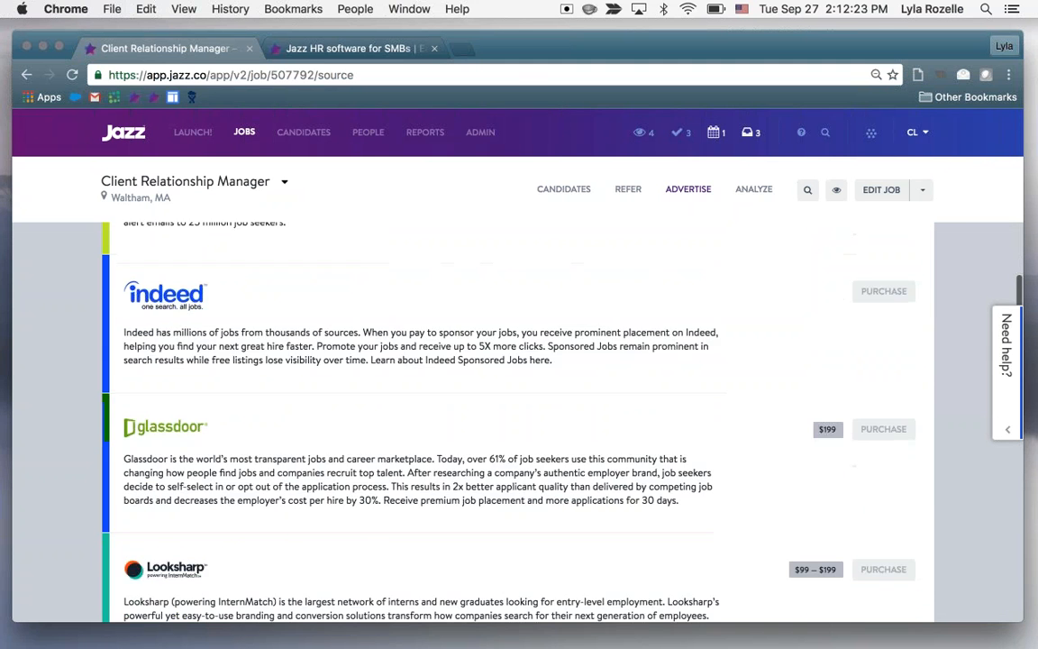
pyautogui.scroll(-15, 518, 405)
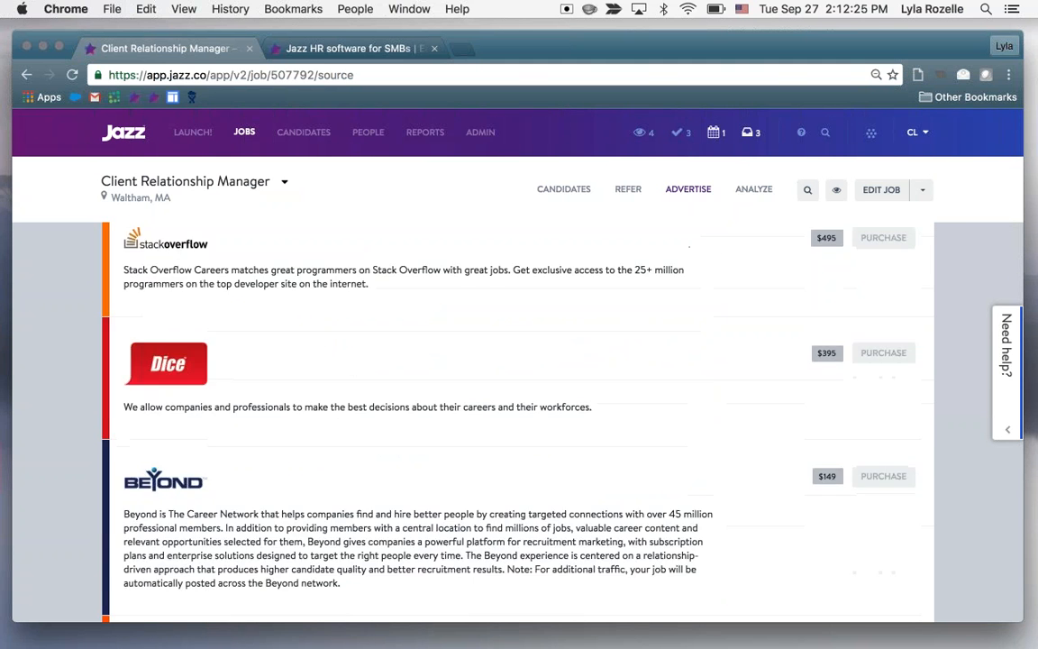
pyautogui.scroll(-8, 518, 405)
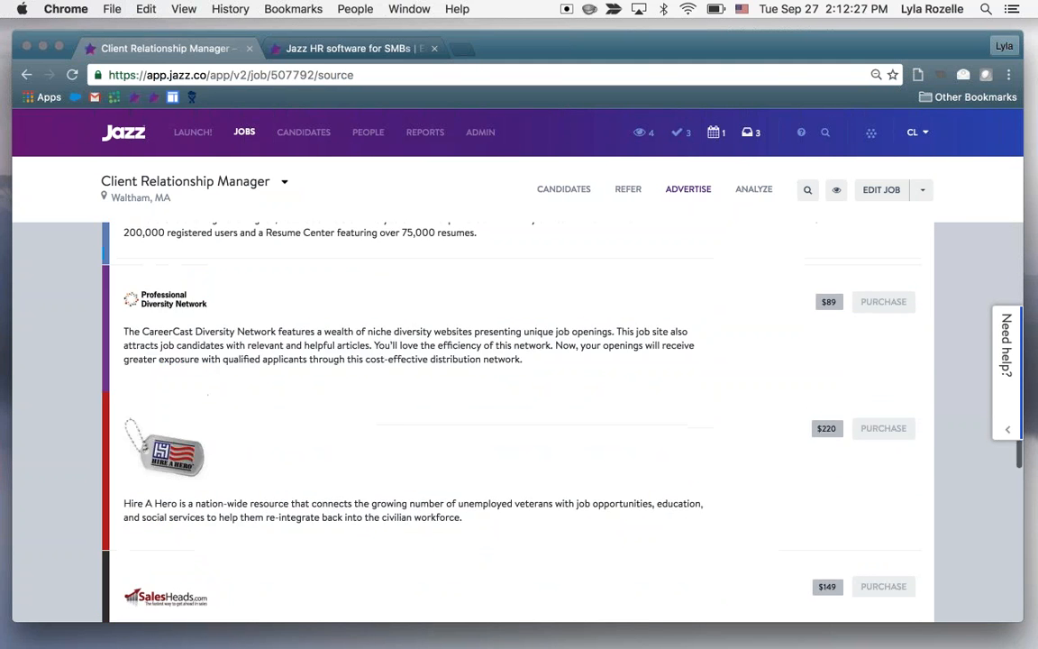
pyautogui.scroll(4, 518, 405)
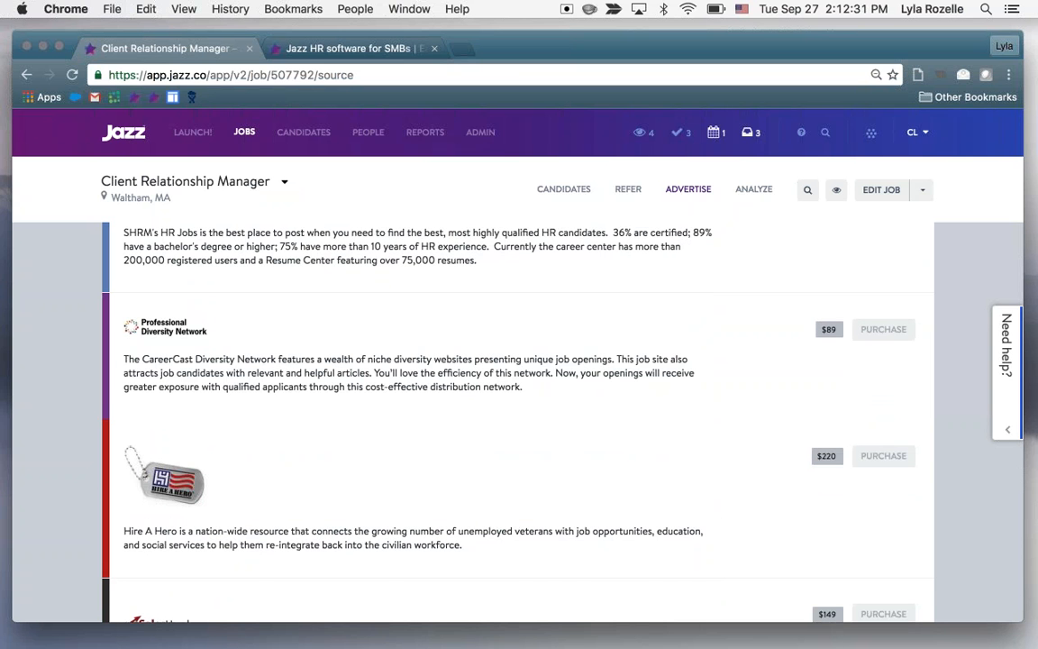
pyautogui.scroll(-10, 519, 405)
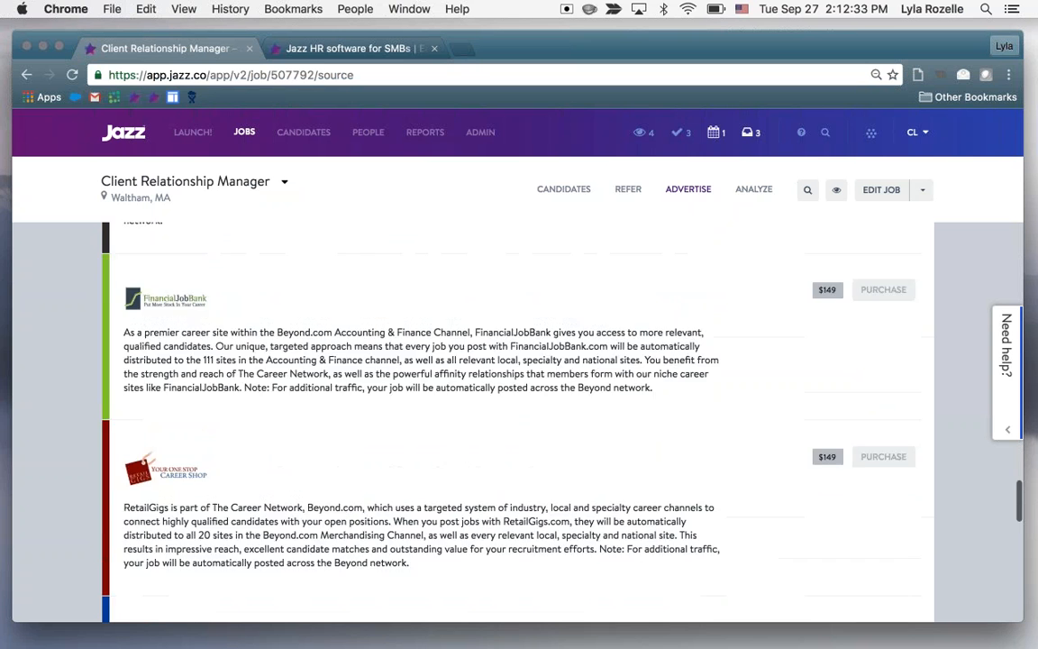
pyautogui.scroll(-10, 518, 405)
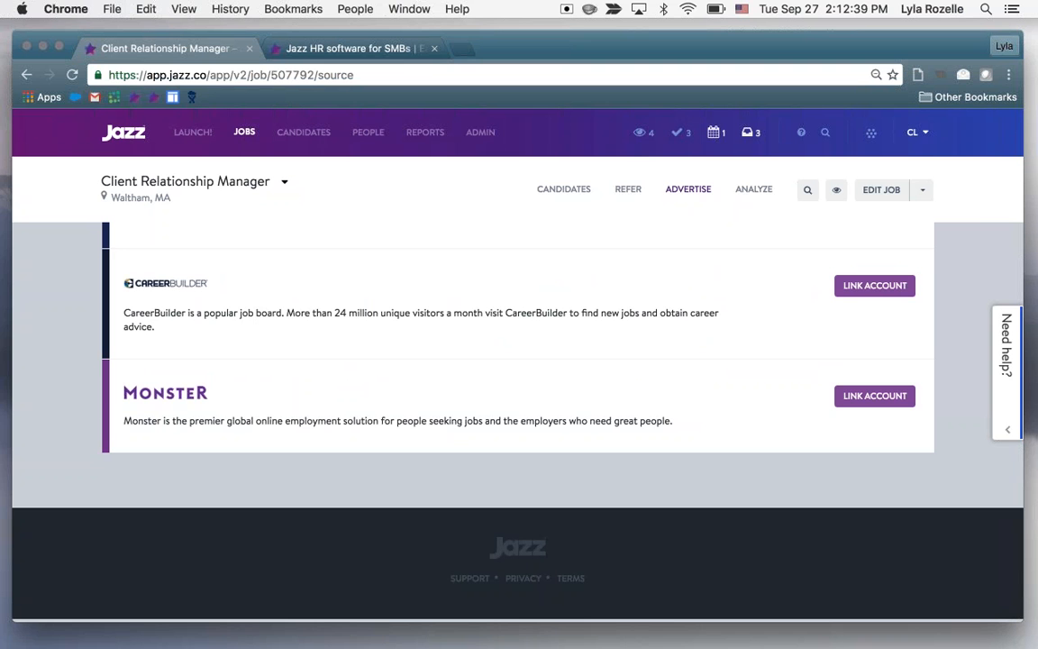
pyautogui.scroll(2, 518, 360)
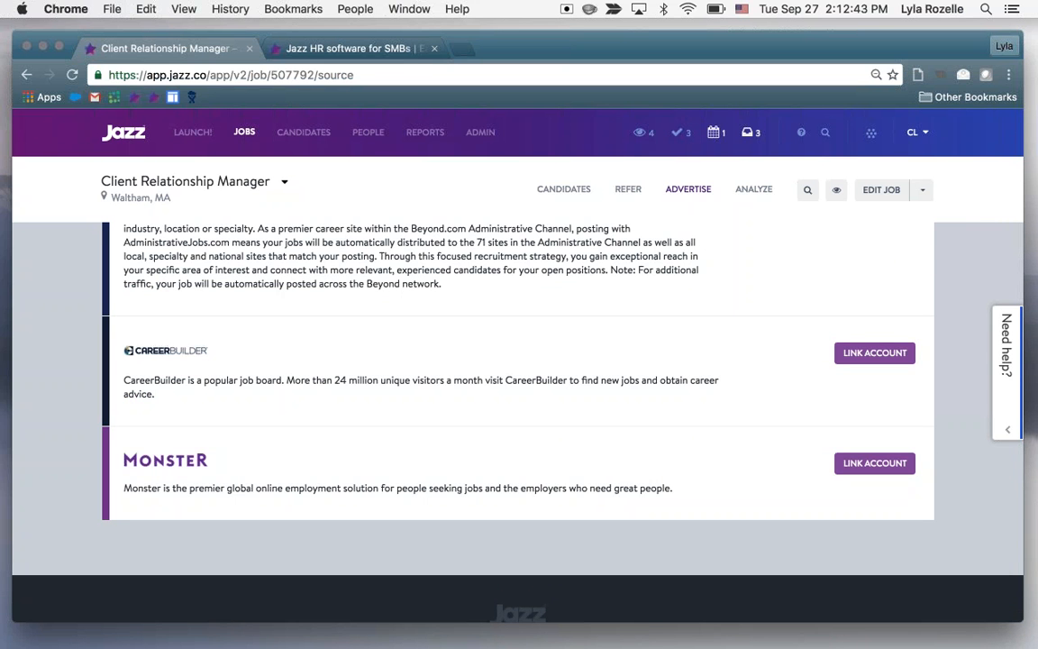
pyautogui.scroll(13, 518, 405)
pyautogui.scroll(15, 518, 405)
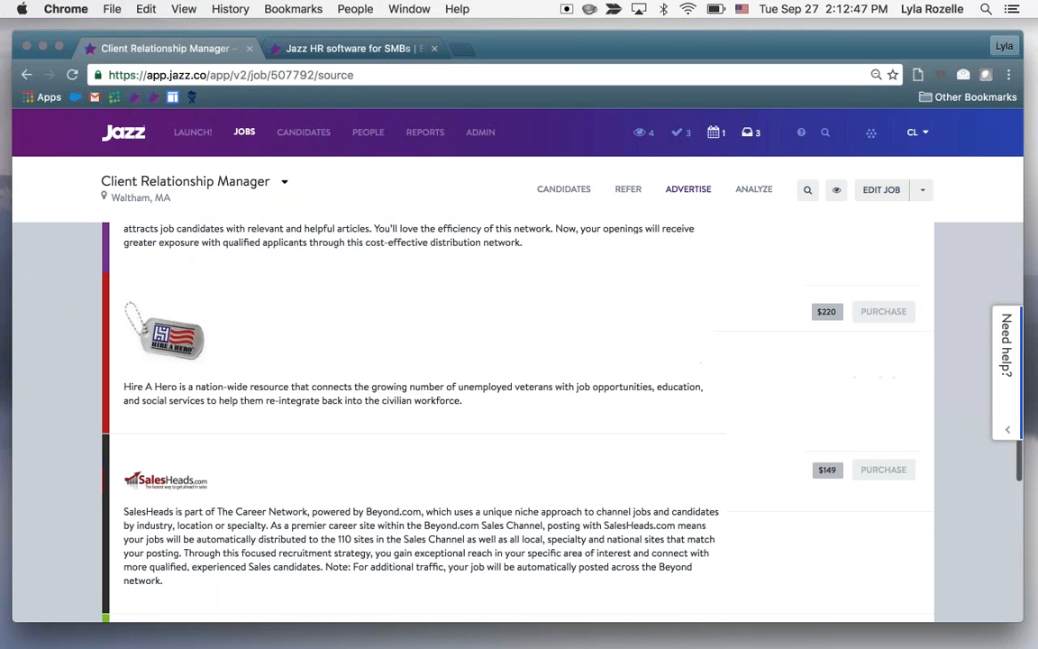
pyautogui.scroll(10, 518, 406)
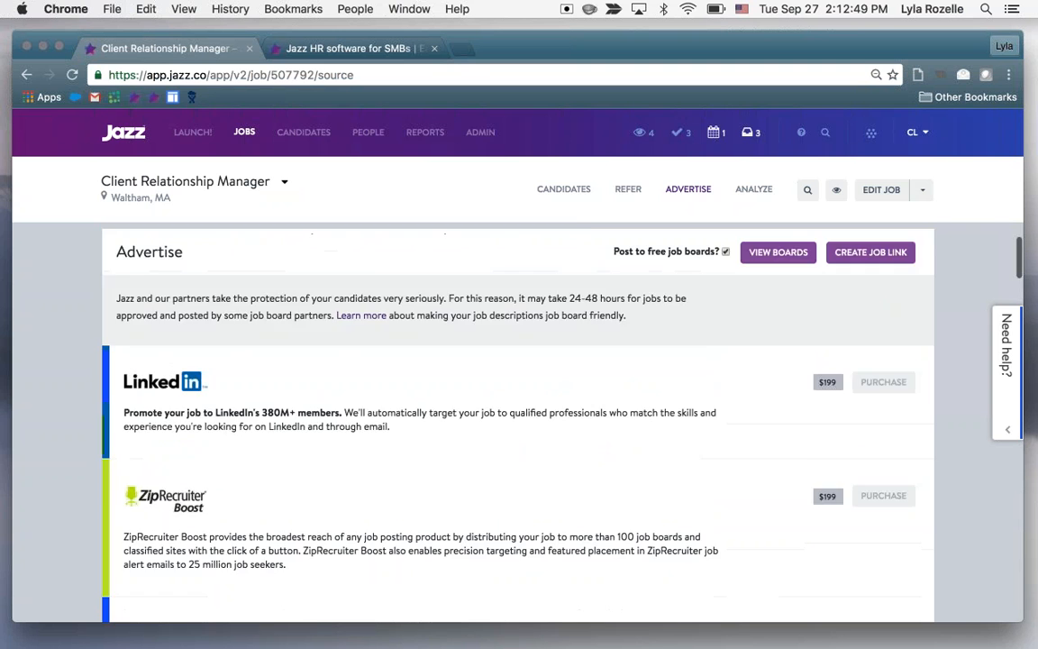
# Generate a custom job link that tracks UPITT as the source, select the link, and view the job's additional actions
pyautogui.click(870, 313)
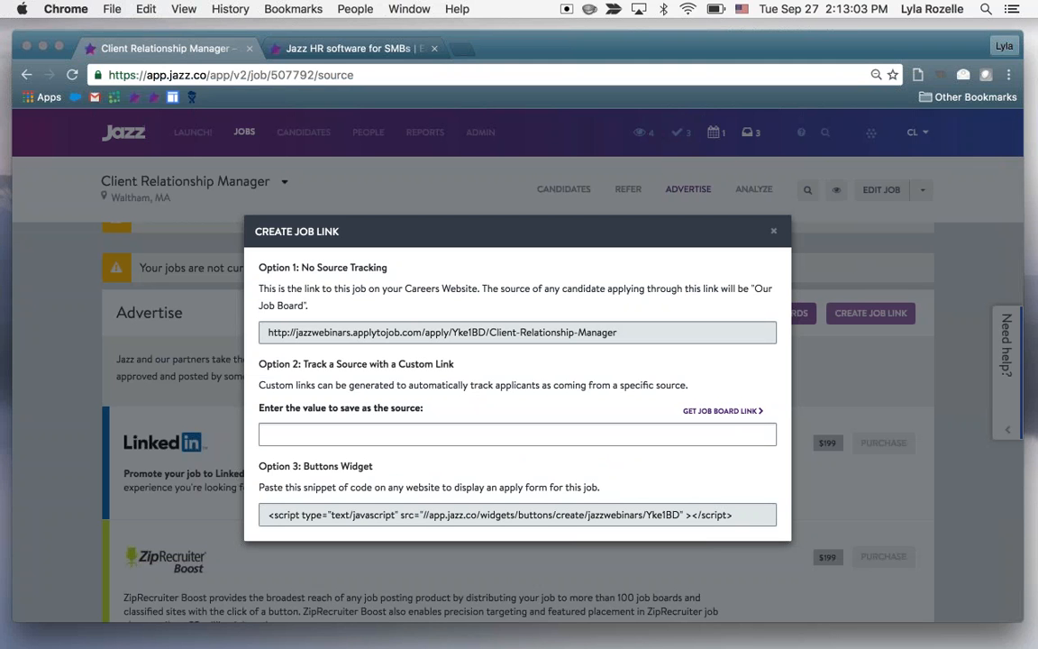
pyautogui.click(394, 435)
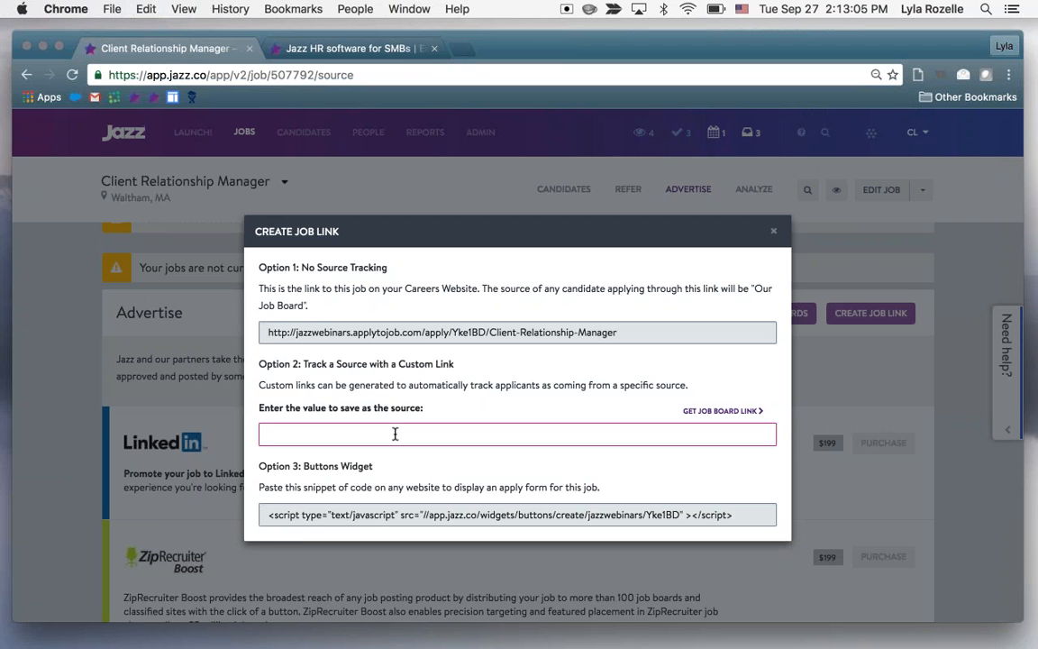
pyautogui.write('UPITT')
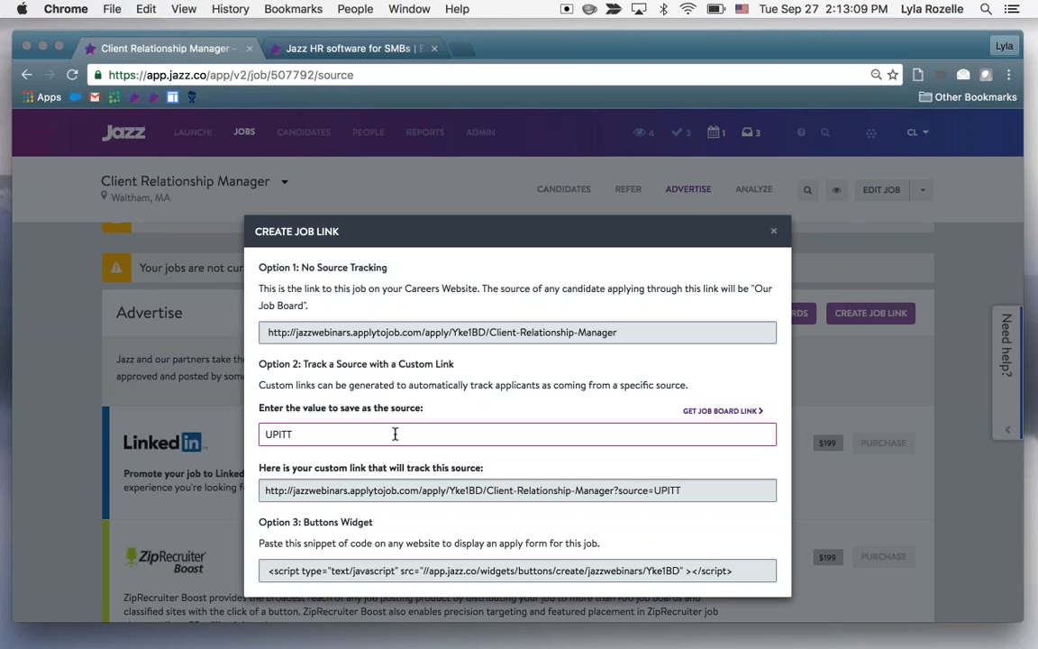
pyautogui.click(408, 491)
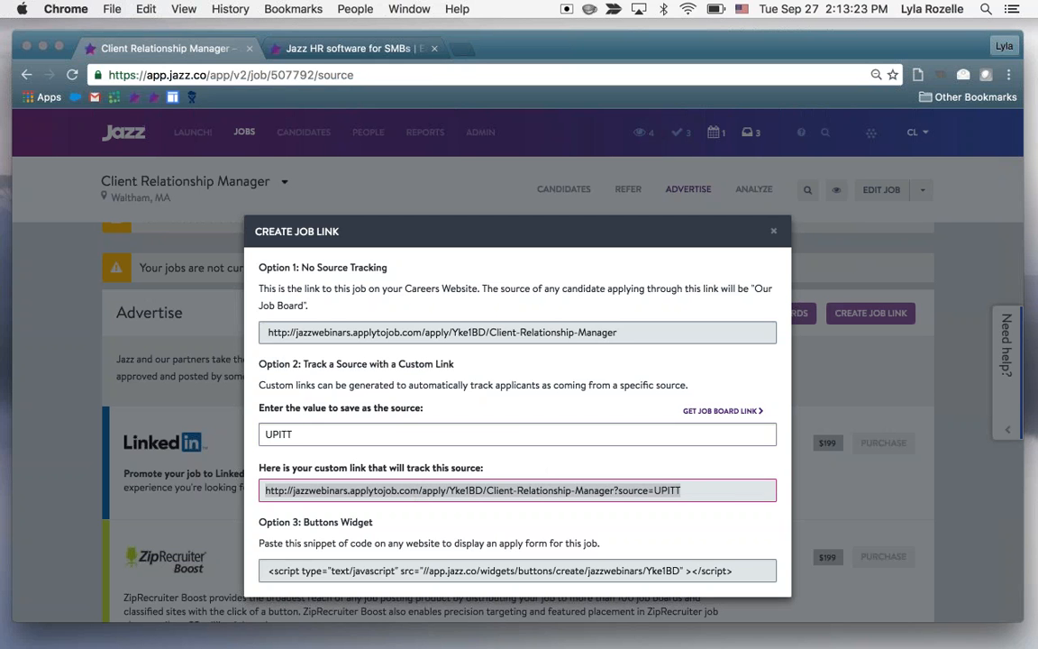
pyautogui.click(774, 231)
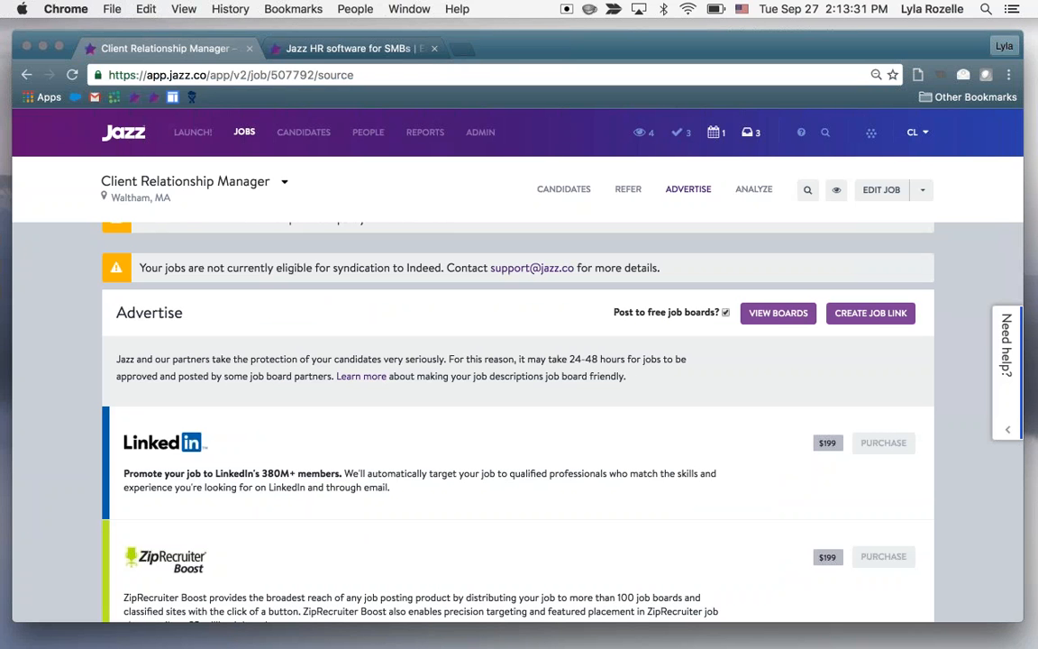
pyautogui.click(927, 195)
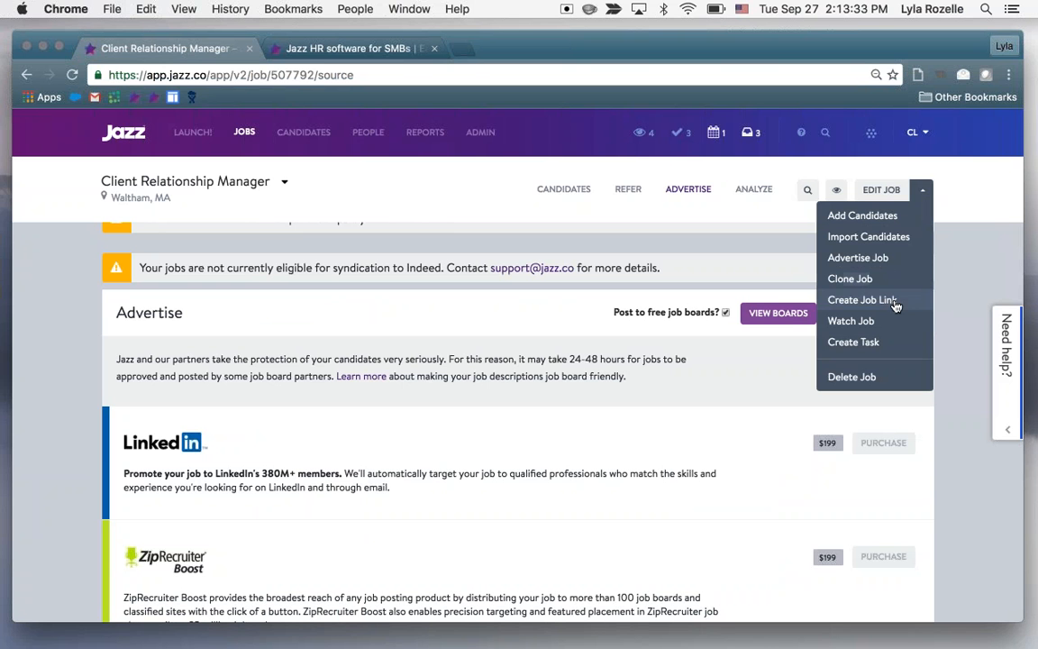
# Switch to the filled Treasure Hunter job in Astoria, OR, and set its status to Open
pyautogui.click(278, 182)
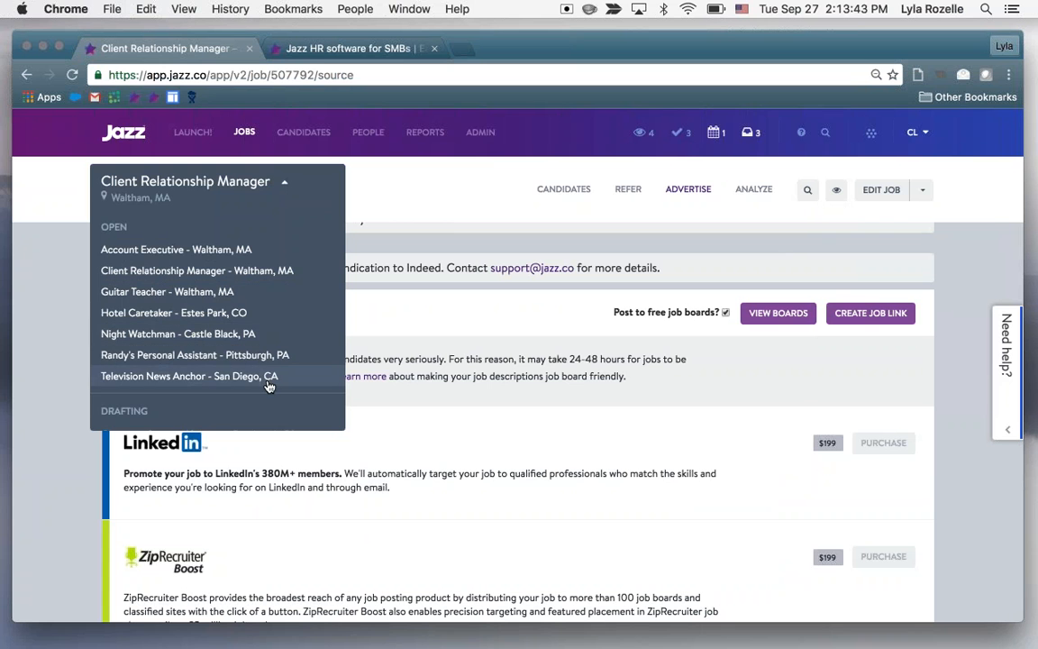
pyautogui.scroll(-5, 268, 386)
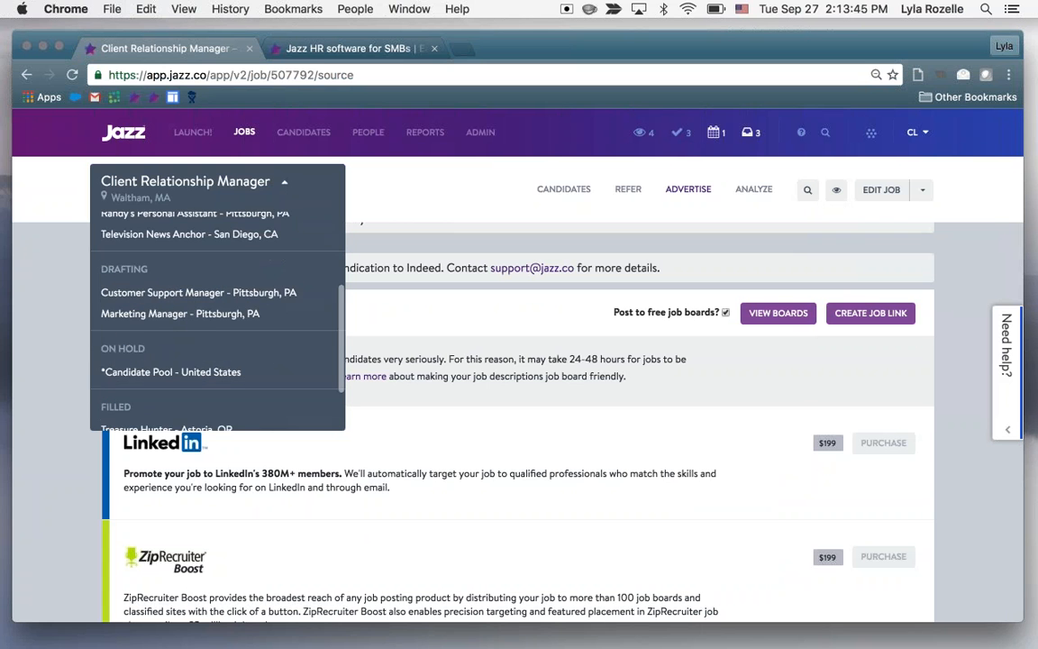
pyautogui.click(225, 385)
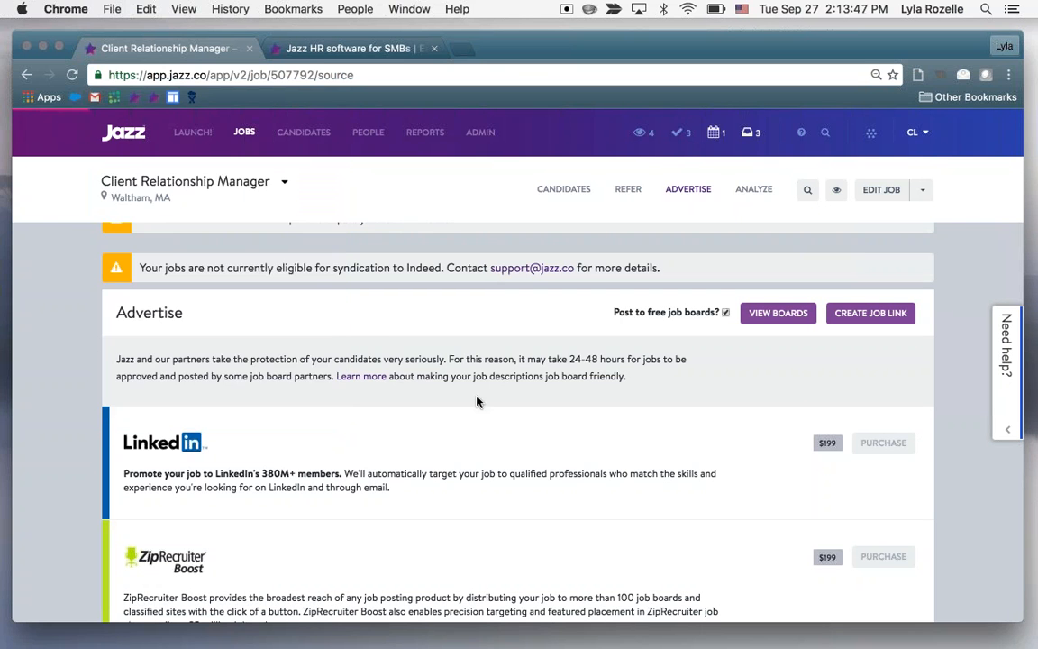
pyautogui.click(881, 302)
pyautogui.click(782, 327)
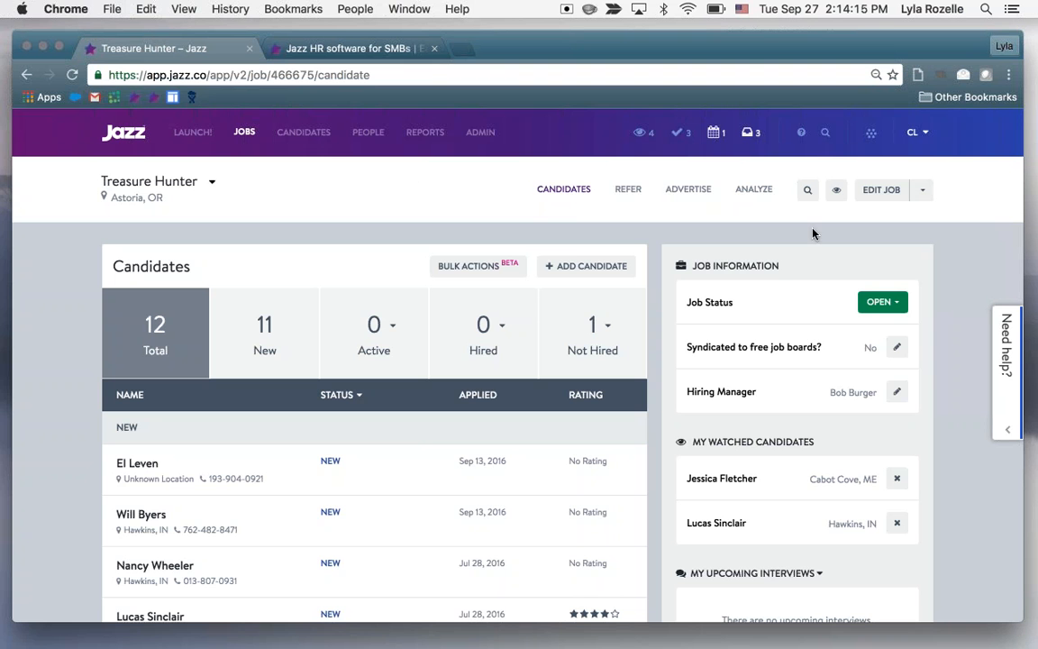
# Open the People page in a new browser tab, open the profile of the Recruiter-role account, and select its Recruiter Link
pyautogui.rightClick(377, 135)
pyautogui.click(396, 151)
pyautogui.hotkey('ctrl', 'Tab')
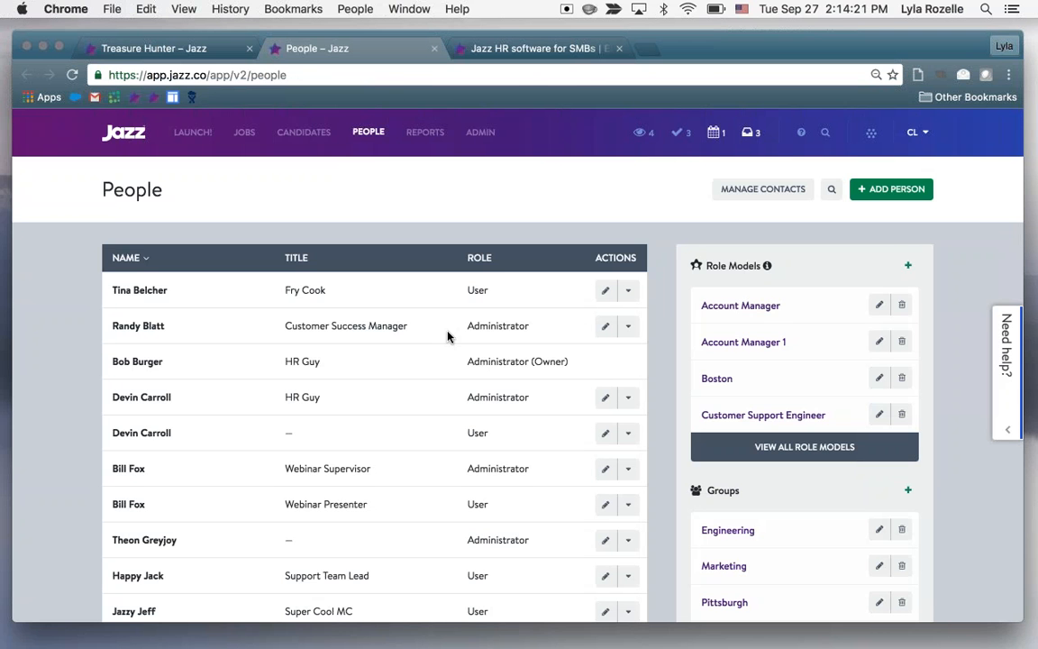
pyautogui.scroll(-1, 377, 219)
pyautogui.scroll(-8, 135, 451)
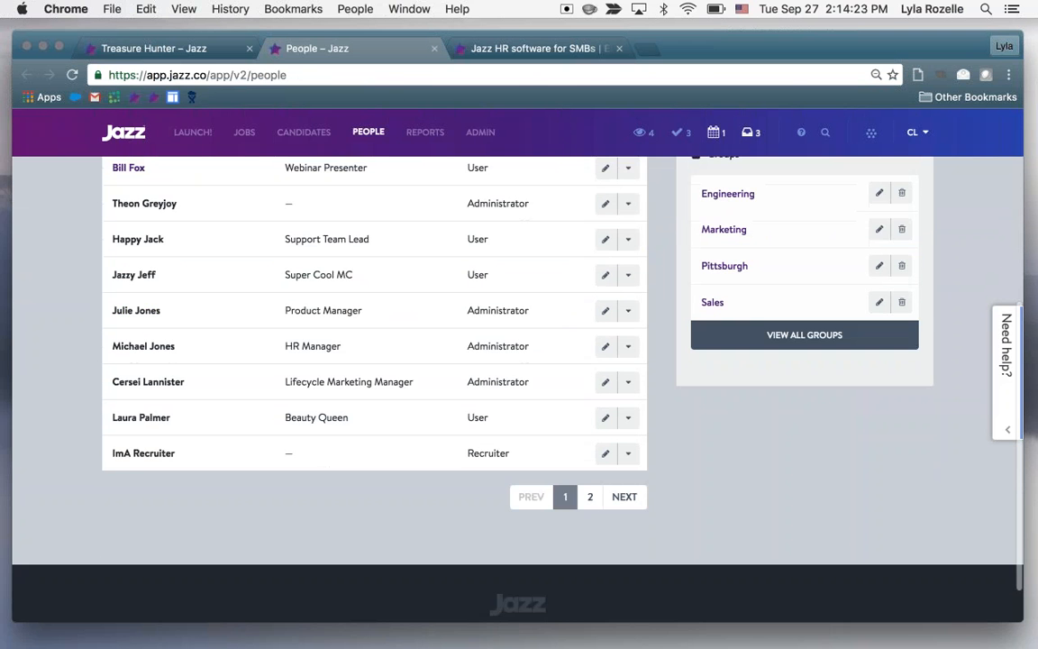
pyautogui.click(137, 445)
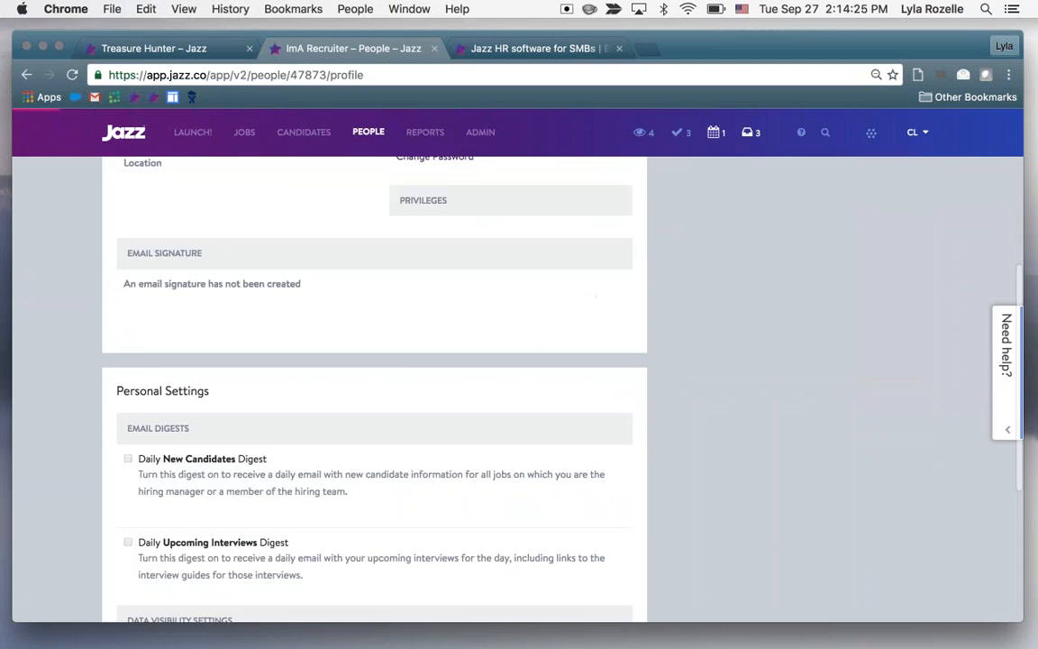
pyautogui.scroll(-1, 507, 435)
pyautogui.click(763, 364)
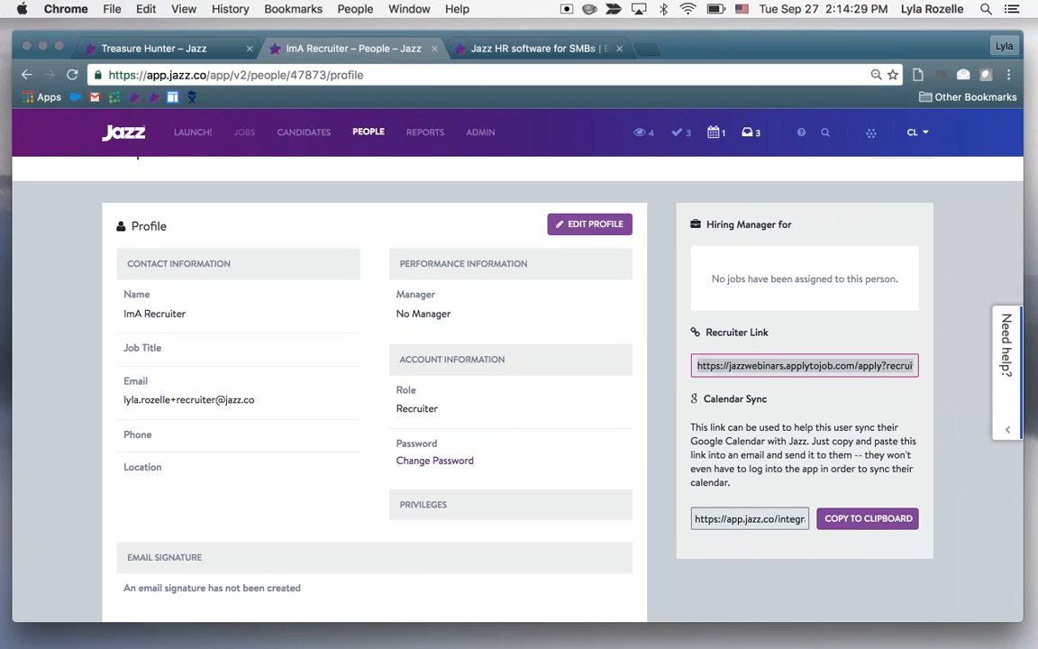
# Return to the Treasure Hunter job, examine its candidate list and job information, and filter the list to New candidates
pyautogui.click(191, 50)
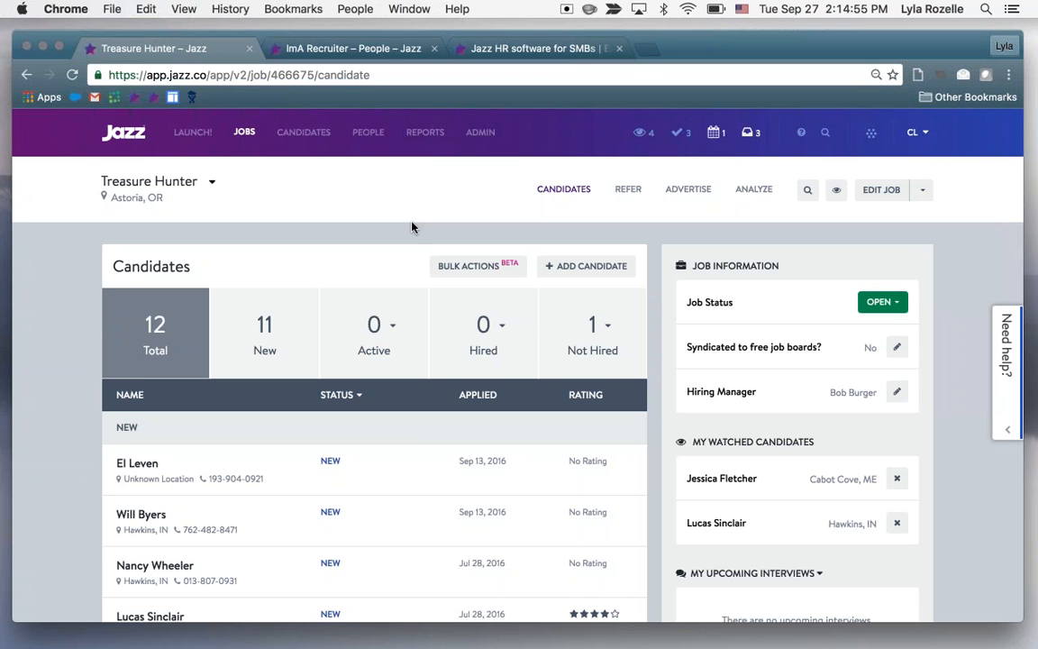
pyautogui.scroll(-5, 412, 227)
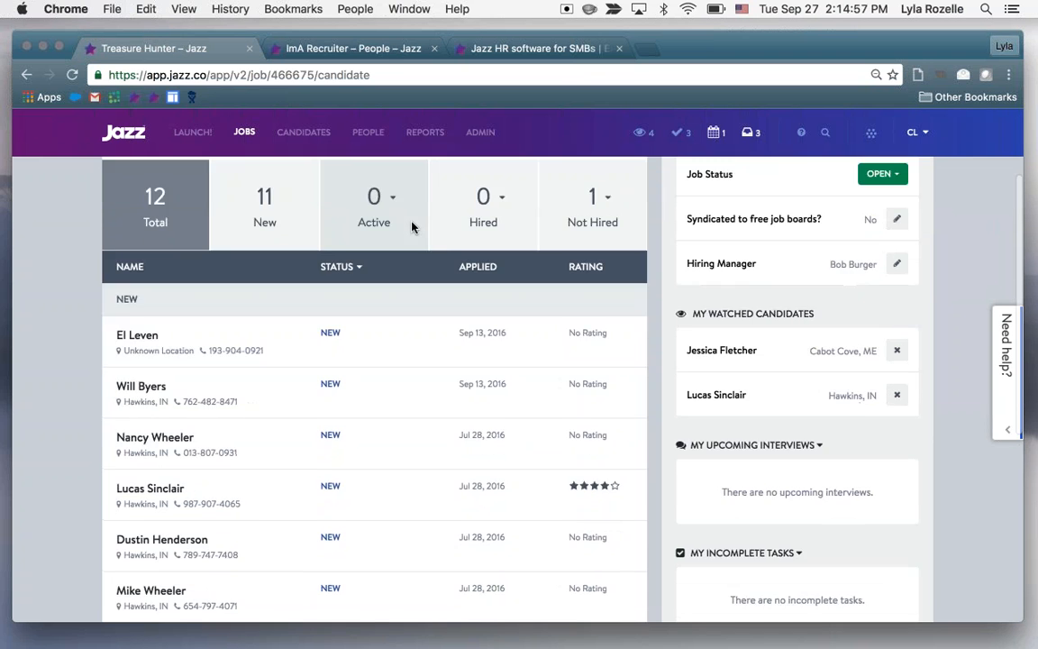
pyautogui.scroll(-2, 452, 397)
pyautogui.scroll(4, 451, 397)
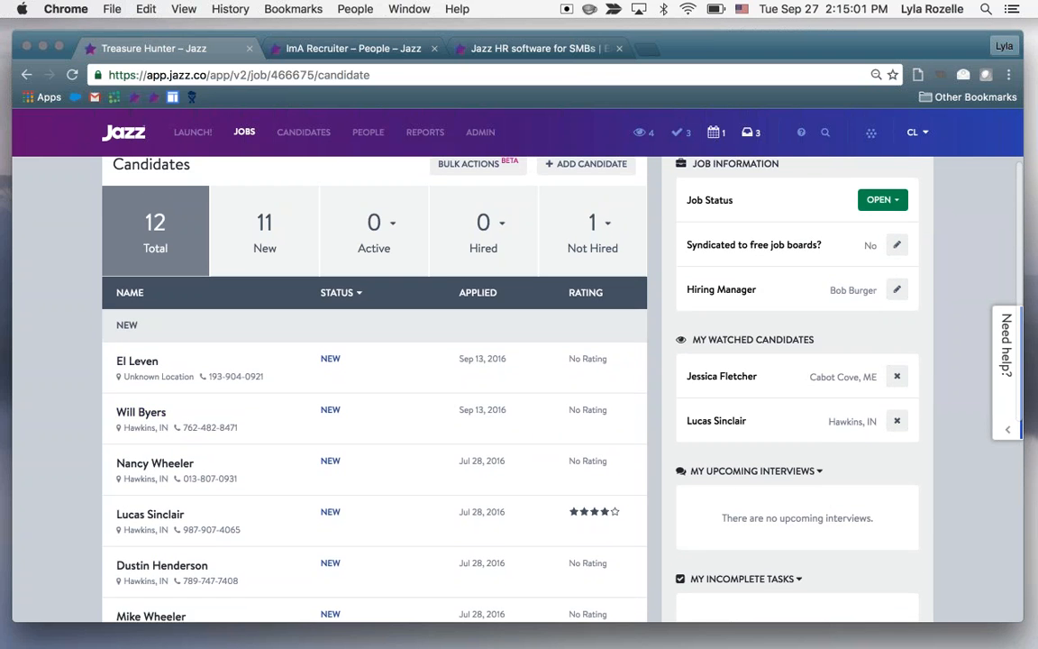
pyautogui.scroll(-7, 375, 387)
pyautogui.scroll(4, 375, 387)
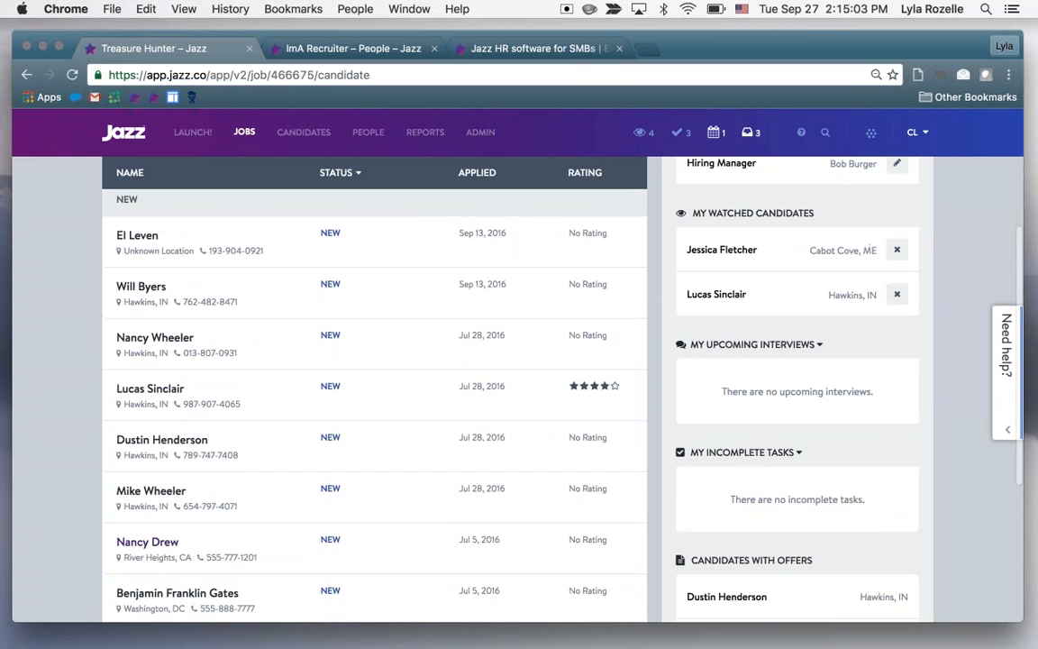
pyautogui.scroll(6, 375, 388)
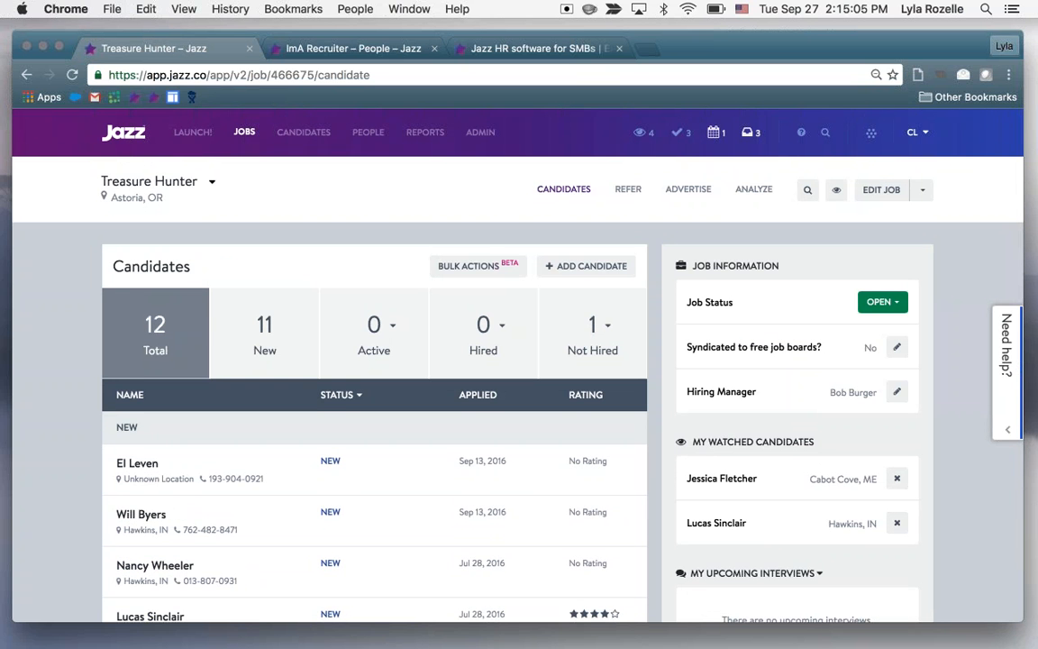
pyautogui.scroll(-2, 303, 473)
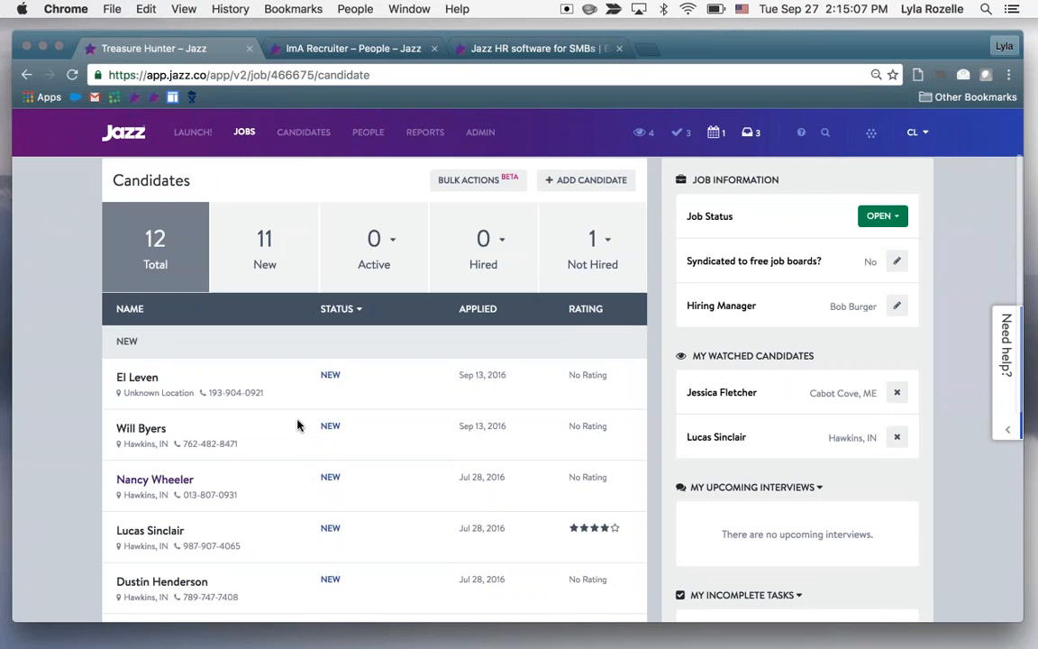
pyautogui.scroll(-2, 297, 424)
pyautogui.scroll(1, 297, 424)
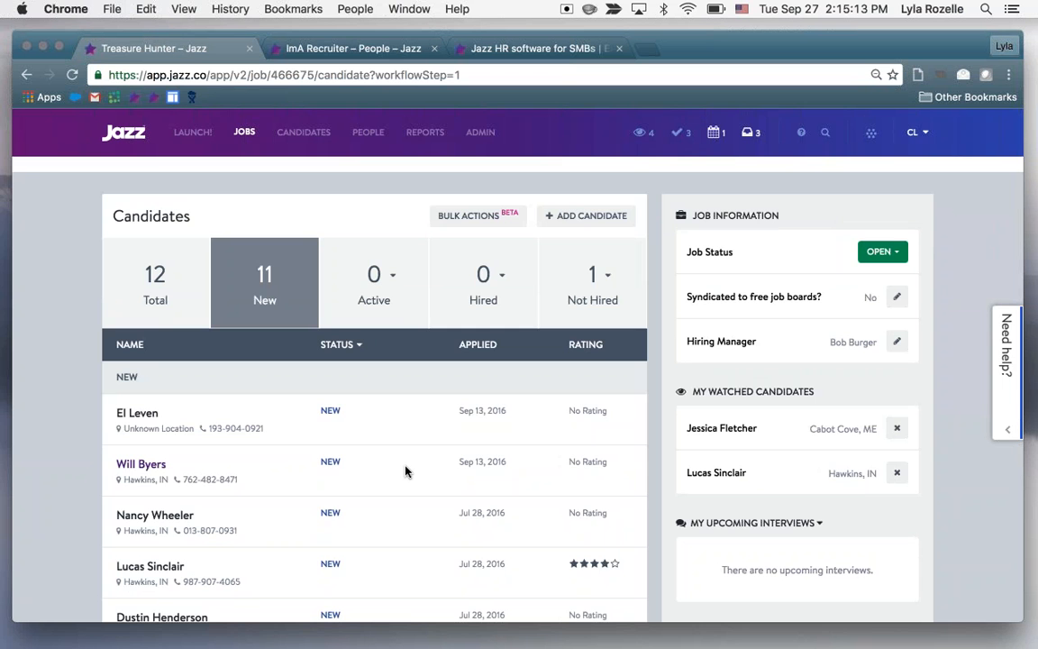
pyautogui.scroll(1, 406, 470)
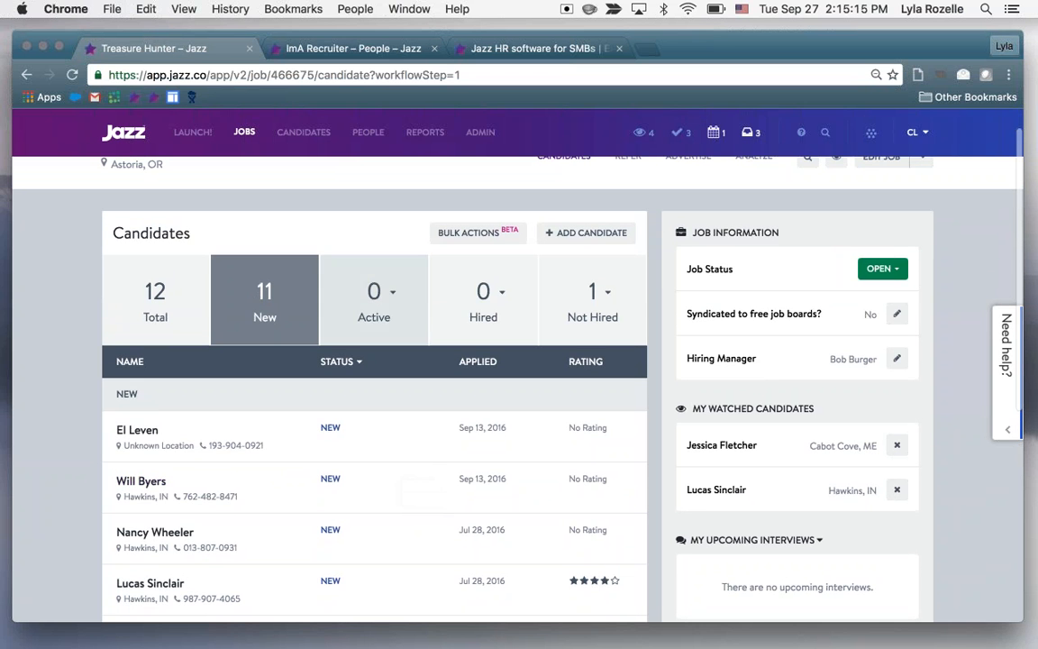
# View the workflow stages under Active and the options under Not Hired, and return to the New candidates
pyautogui.scroll(-1, 432, 279)
pyautogui.click(374, 262)
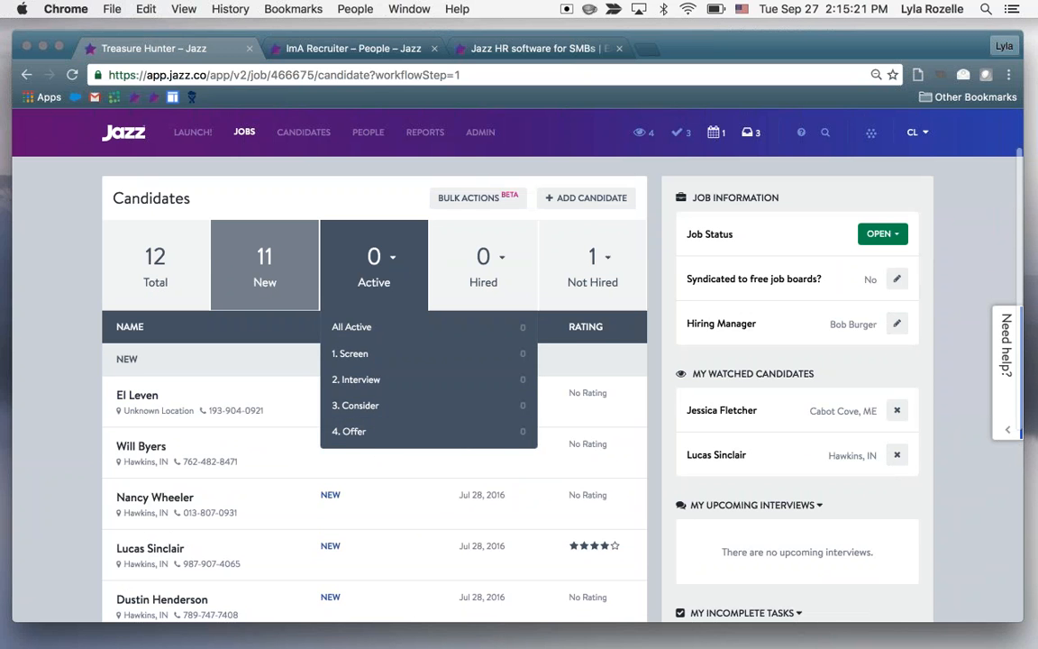
pyautogui.click(592, 266)
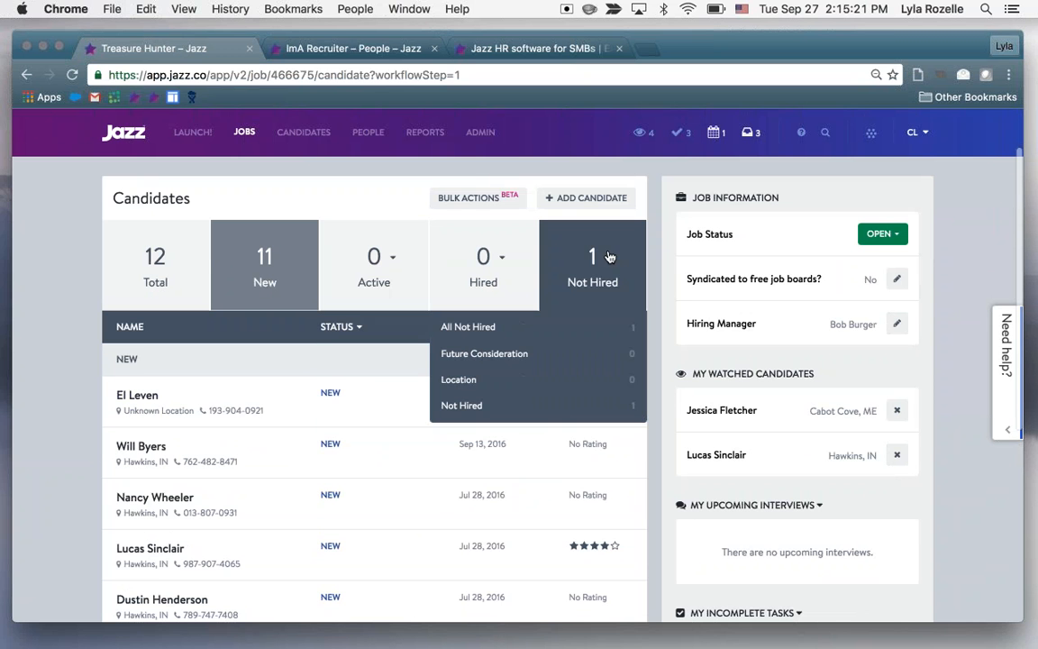
pyautogui.click(526, 270)
pyautogui.click(367, 298)
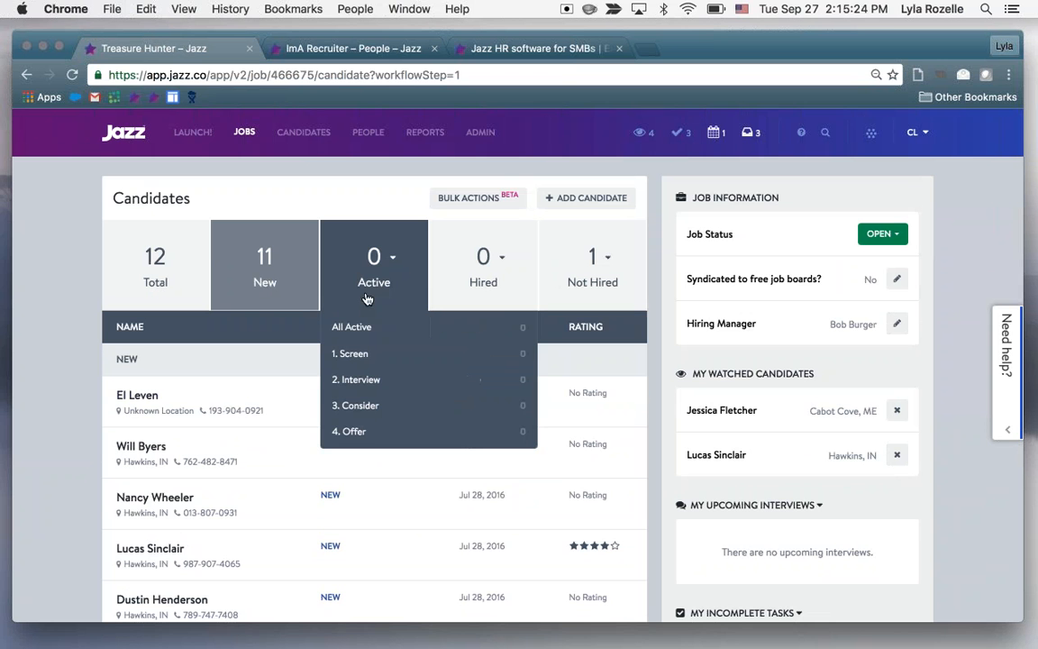
pyautogui.click(280, 287)
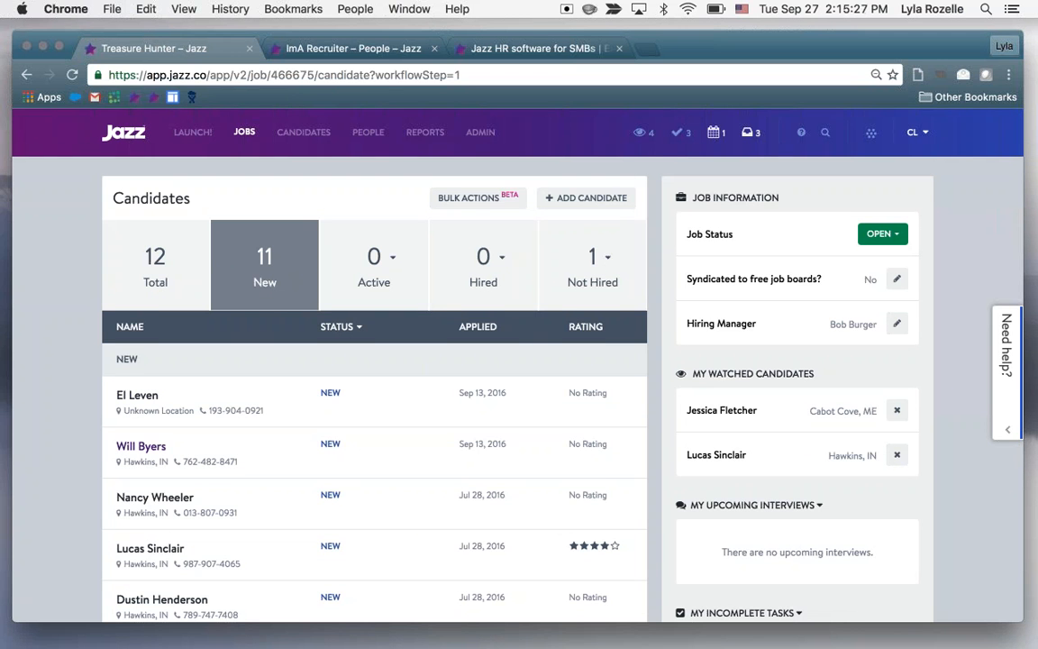
# Open the profile of the Hawkins, IN candidate who applied Sep 13, 2016, and view the General Jazz.co Questionnaire answers
pyautogui.scroll(-1, 142, 446)
pyautogui.click(141, 394)
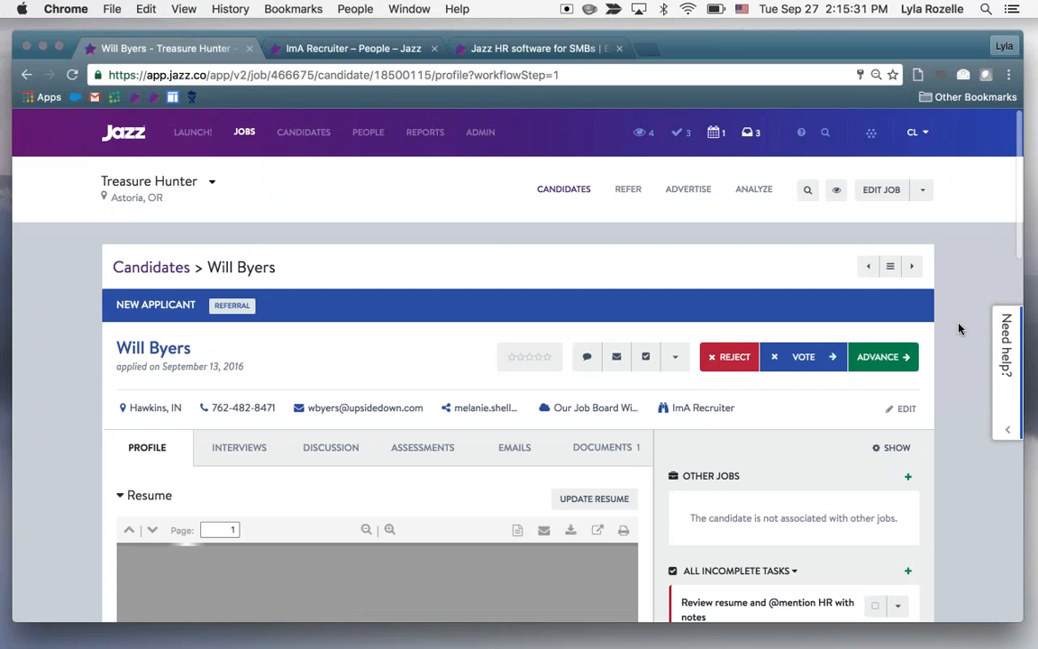
pyautogui.scroll(-2, 959, 329)
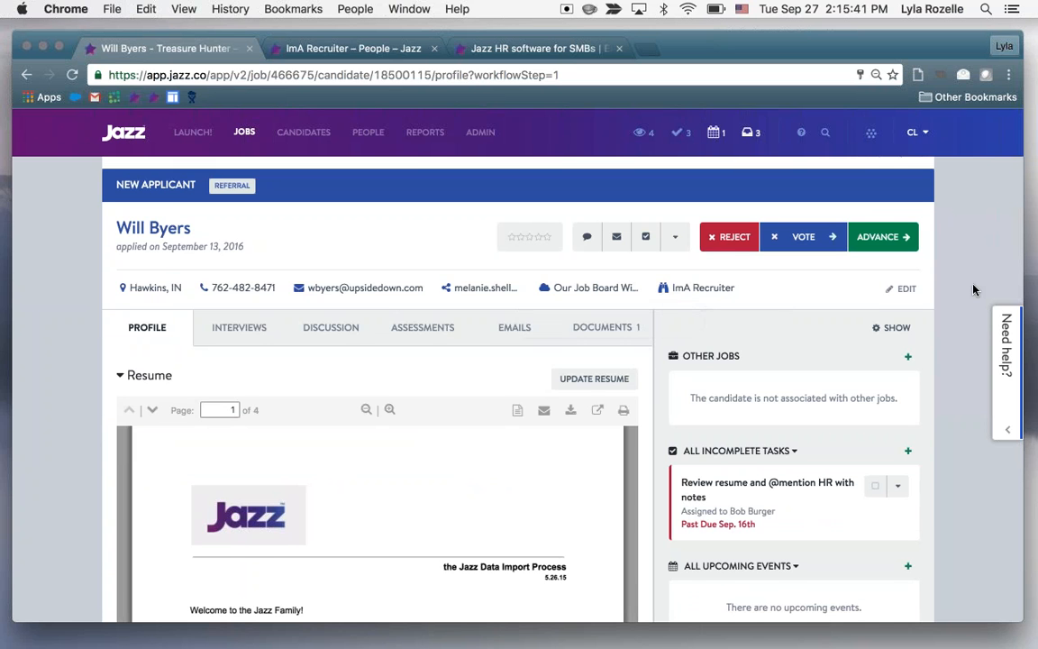
pyautogui.scroll(-2, 973, 289)
pyautogui.scroll(-6, 973, 290)
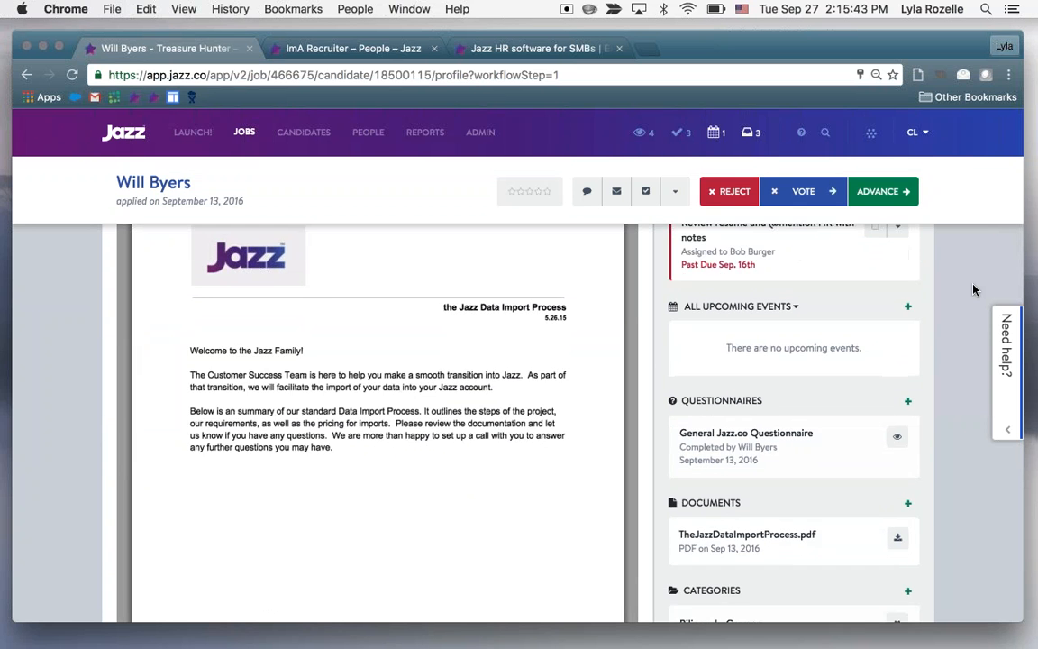
pyautogui.click(897, 303)
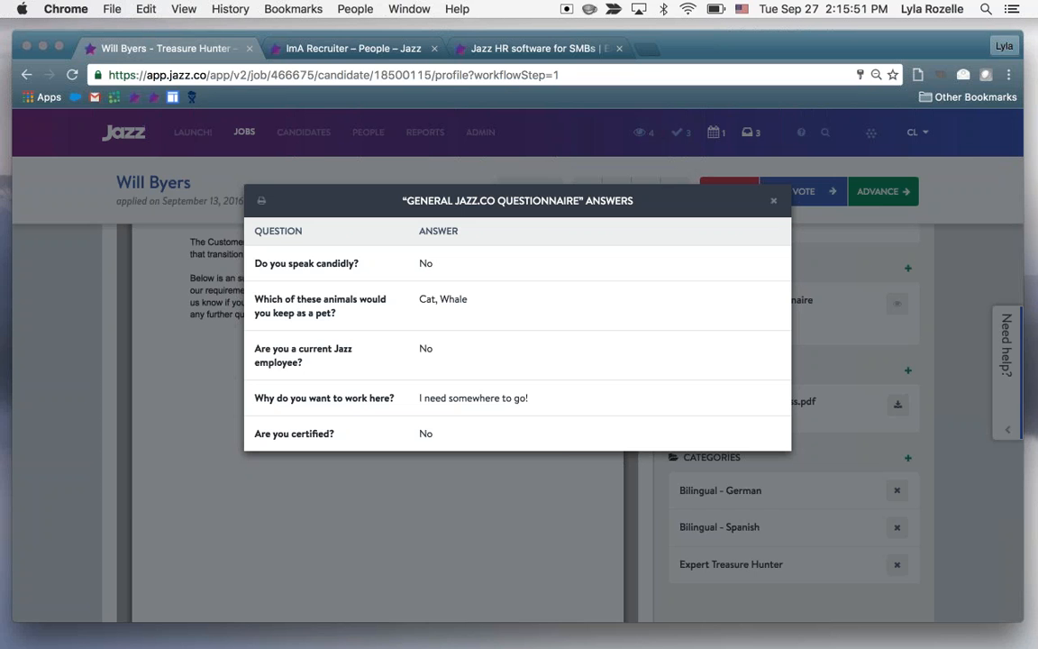
pyautogui.click(777, 207)
# Start sending the candidate another questionnaire, view the available questionnaires and email templates, and close the message unsent
pyautogui.scroll(2, 883, 341)
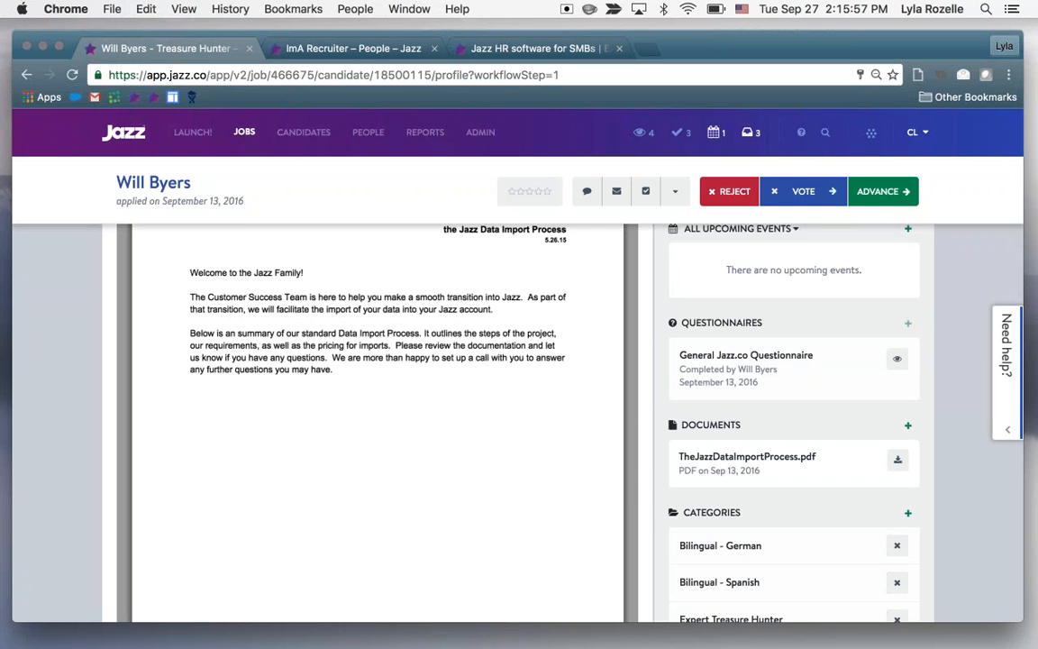
pyautogui.click(908, 325)
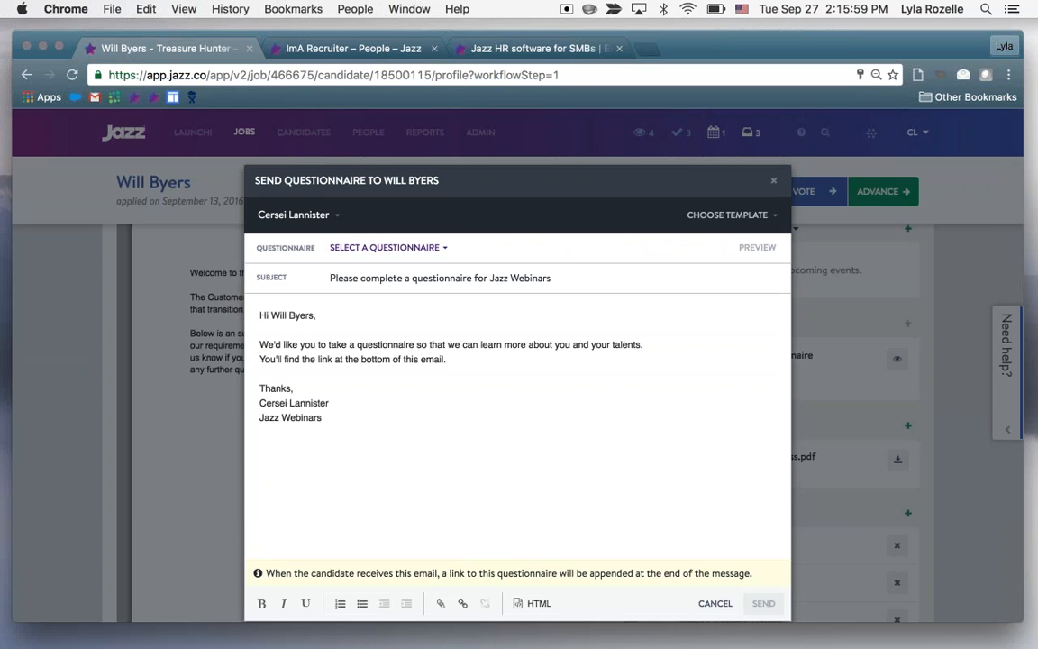
pyautogui.click(388, 247)
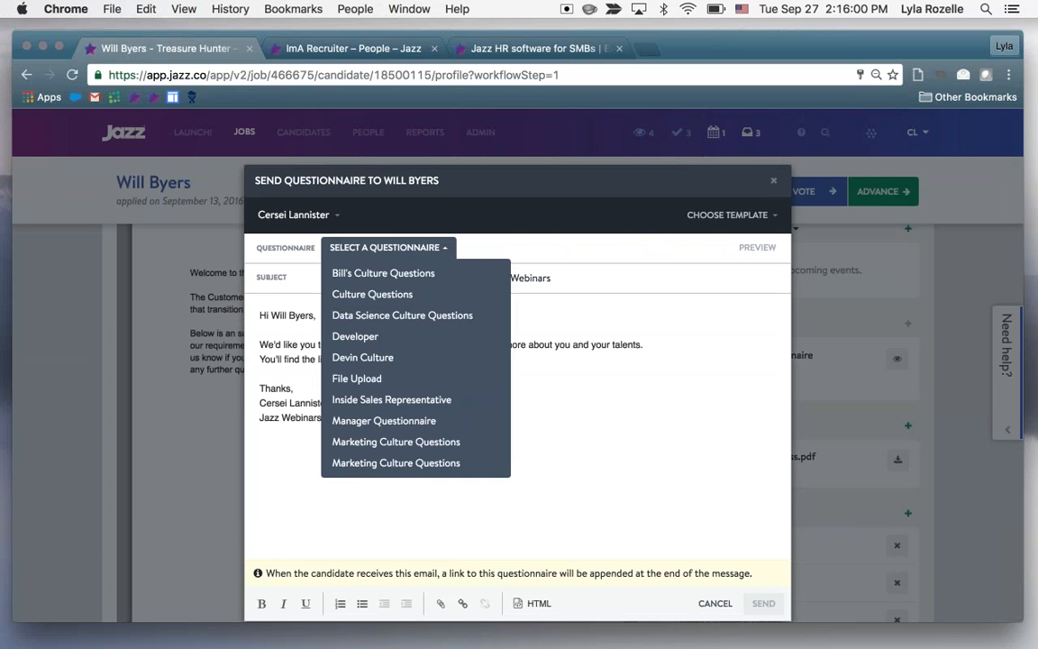
pyautogui.click(730, 213)
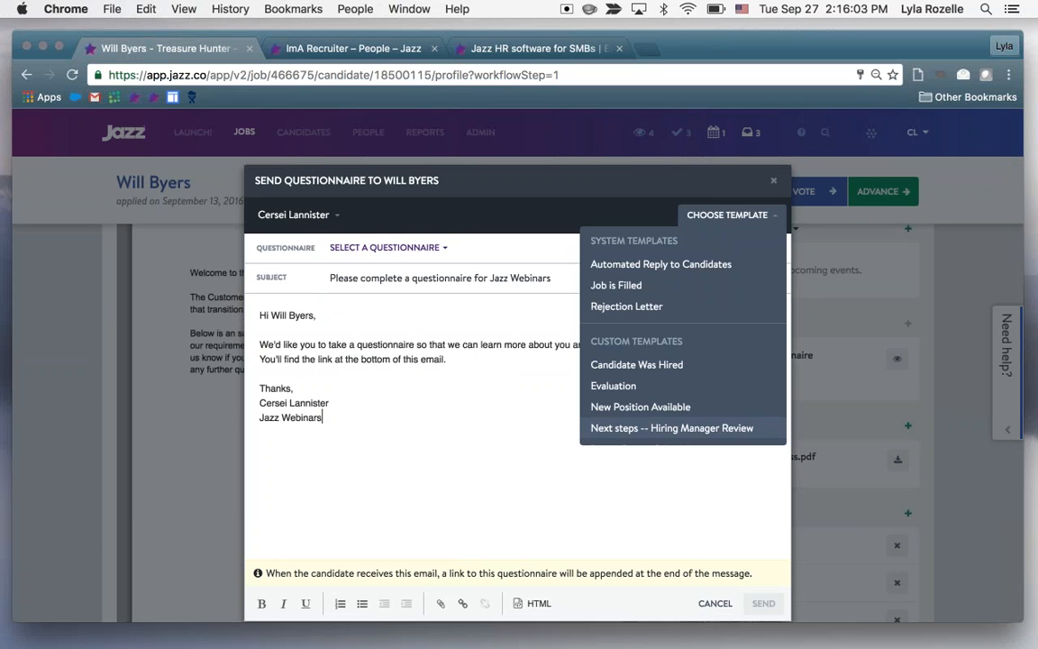
pyautogui.click(773, 180)
# Add the Radio Broadcasting, TV News Experience and Zombie Hunter categories to the candidate's profile
pyautogui.scroll(-1, 946, 390)
pyautogui.scroll(-1, 946, 390)
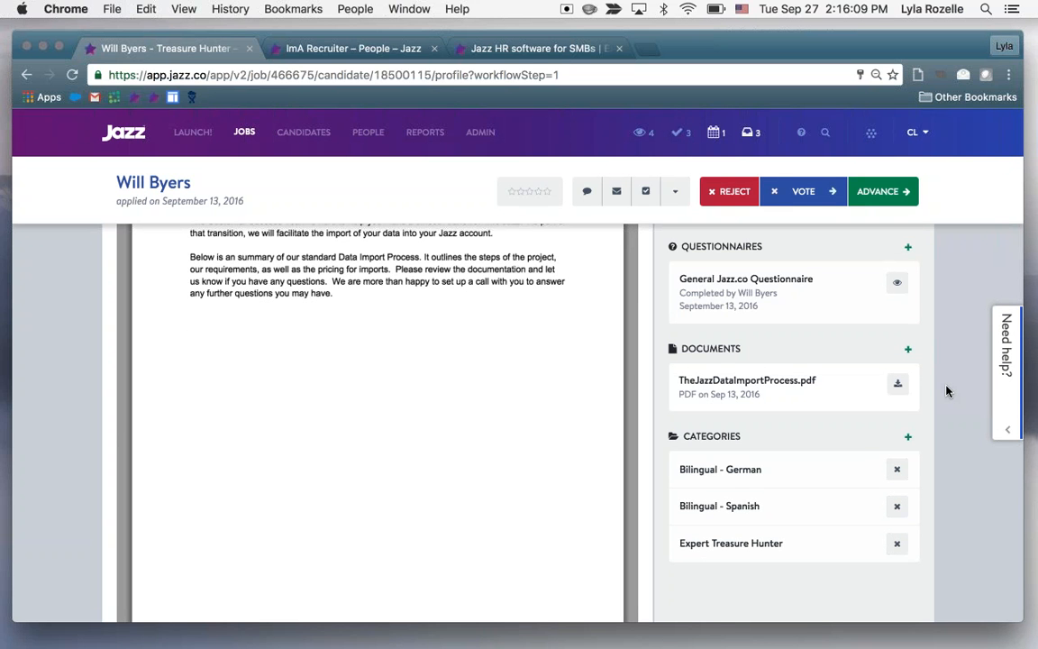
pyautogui.scroll(-1, 946, 390)
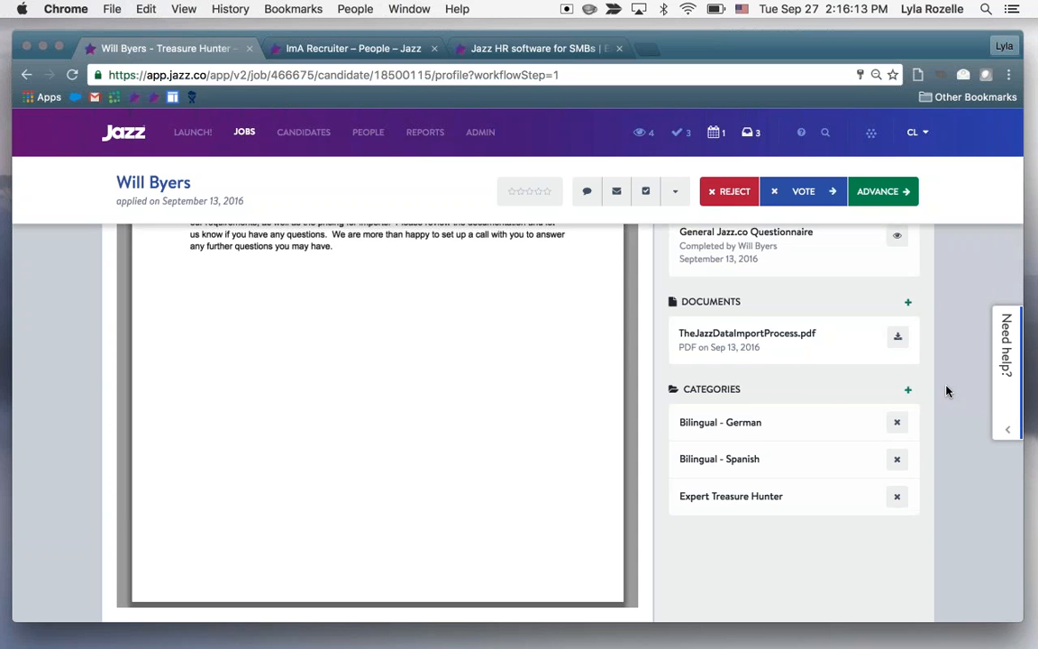
pyautogui.scroll(-1, 946, 391)
pyautogui.scroll(-1, 946, 390)
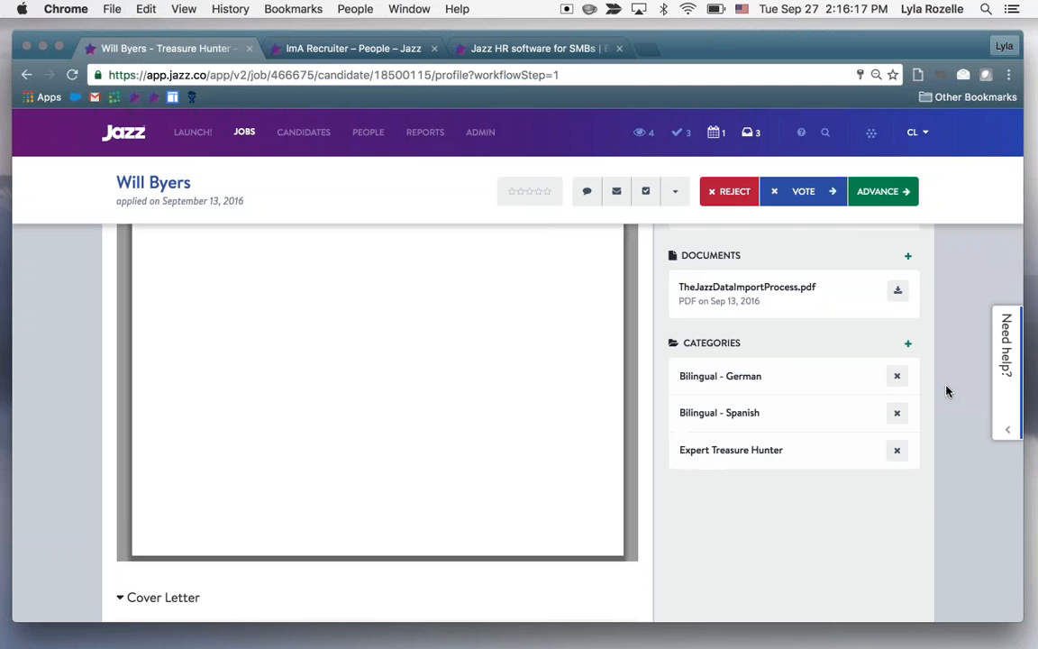
pyautogui.scroll(-1, 946, 390)
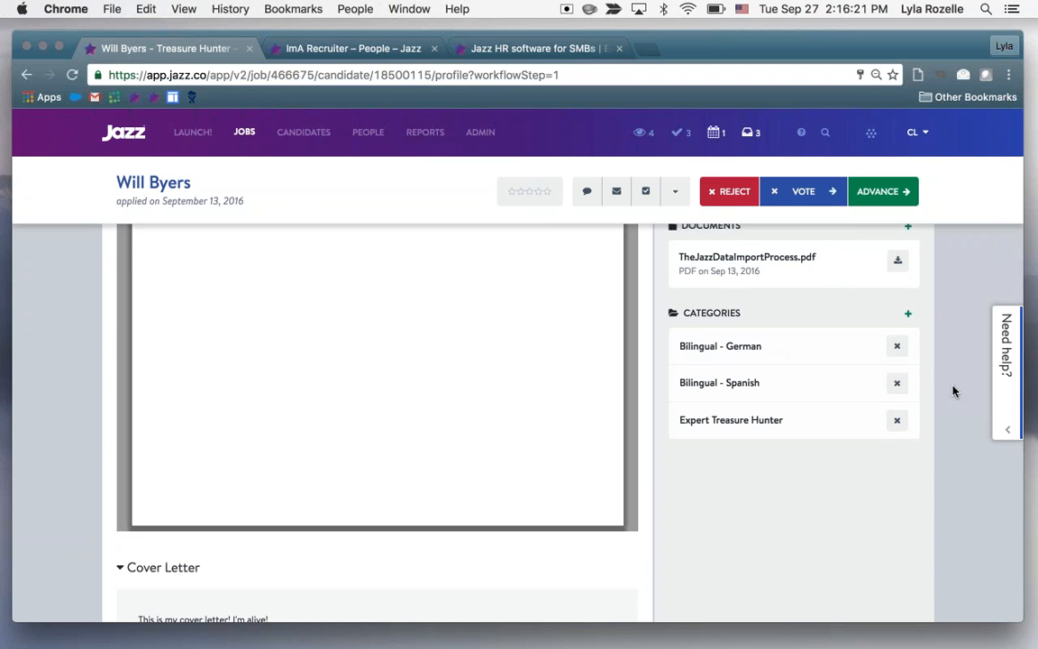
pyautogui.click(907, 312)
pyautogui.scroll(-3, 544, 367)
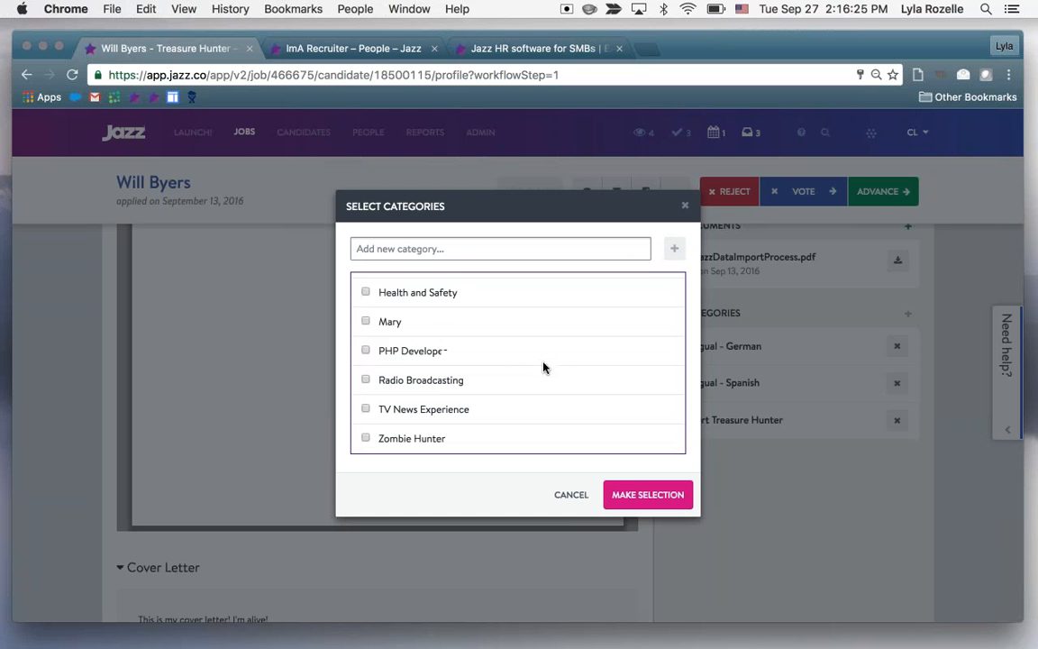
pyautogui.click(458, 411)
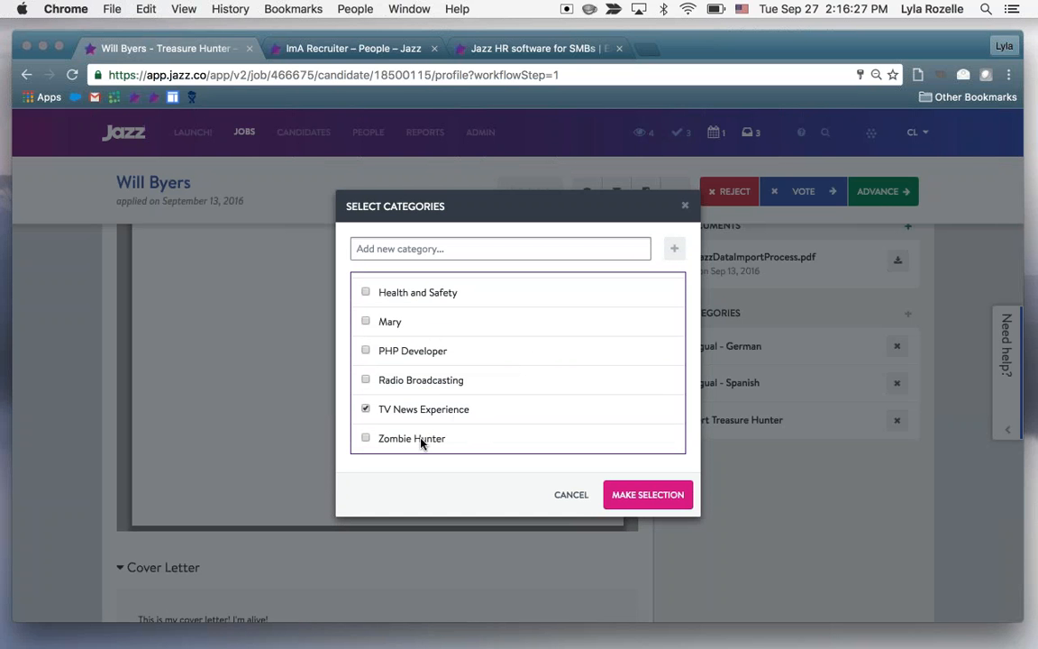
pyautogui.click(434, 379)
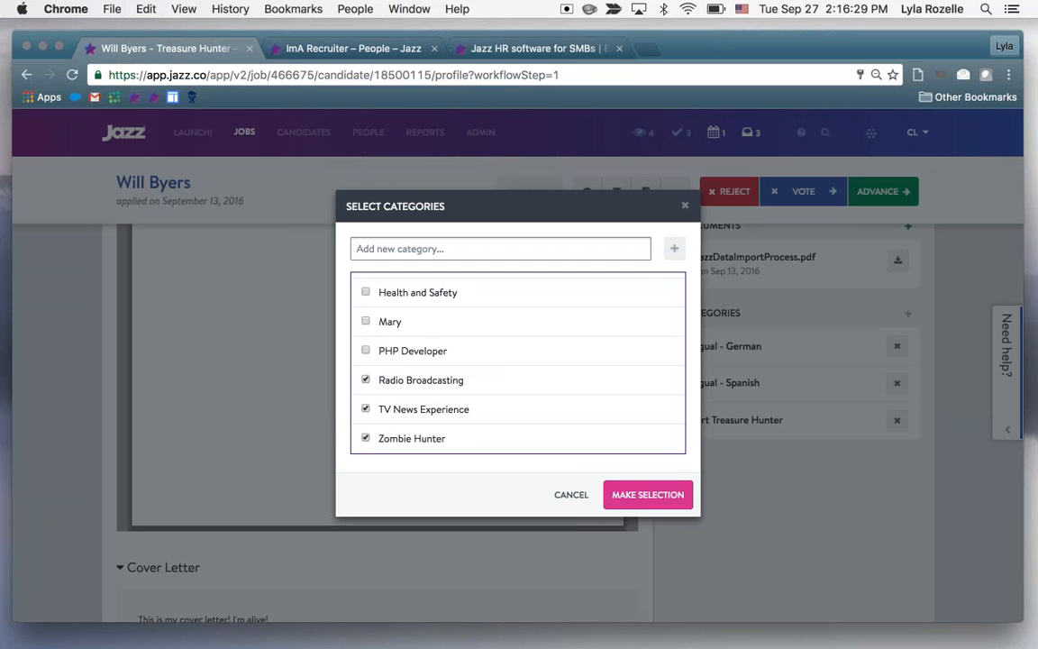
pyautogui.click(648, 495)
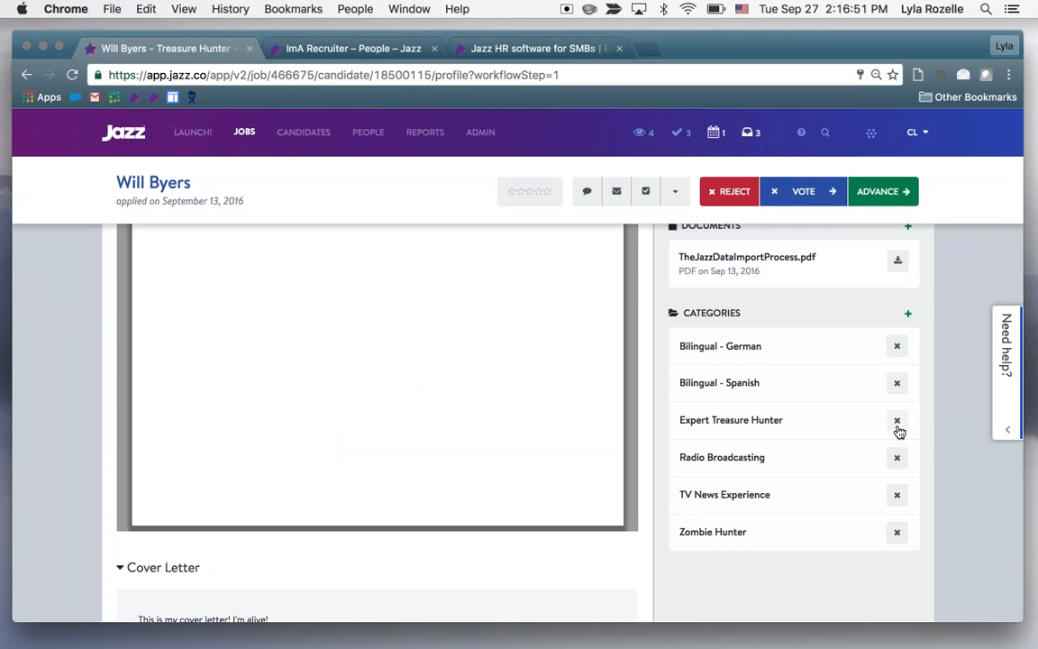
# Review the candidate's cover letter and Candidate Info, including the contact, background, and social and referral details
pyautogui.scroll(-1, 969, 362)
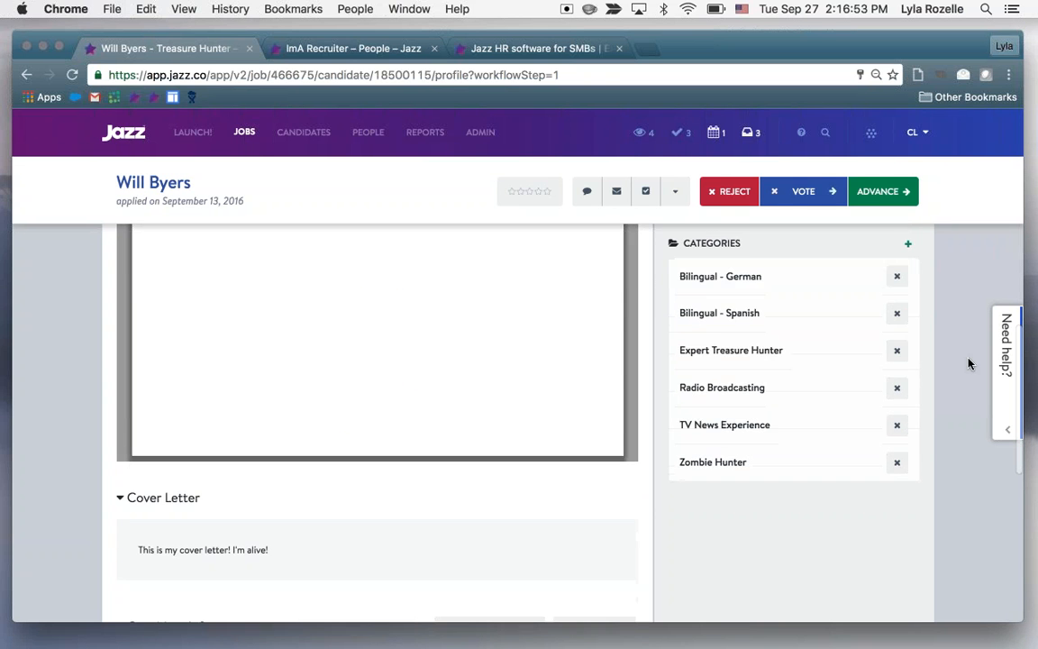
pyautogui.scroll(-3, 969, 362)
pyautogui.scroll(-2, 969, 362)
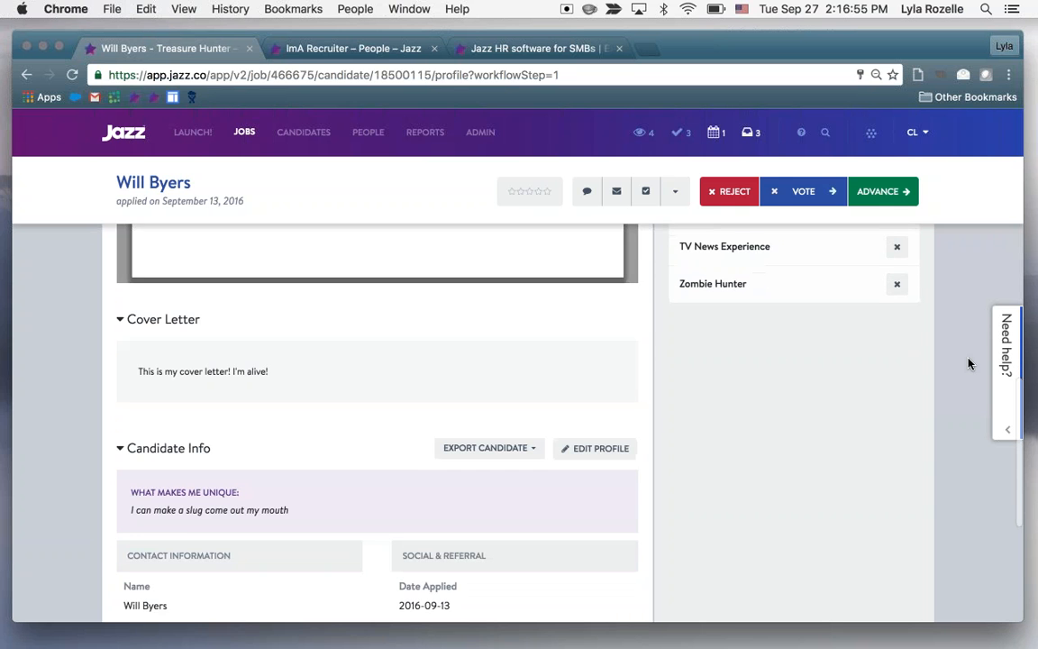
pyautogui.scroll(-2, 968, 362)
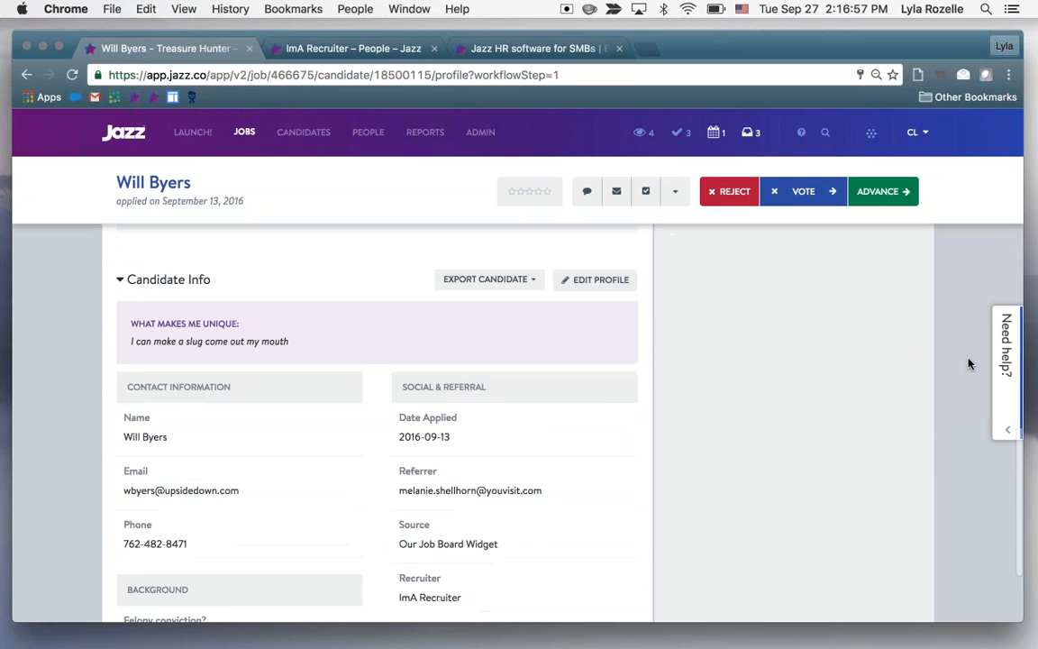
pyautogui.scroll(-2, 969, 362)
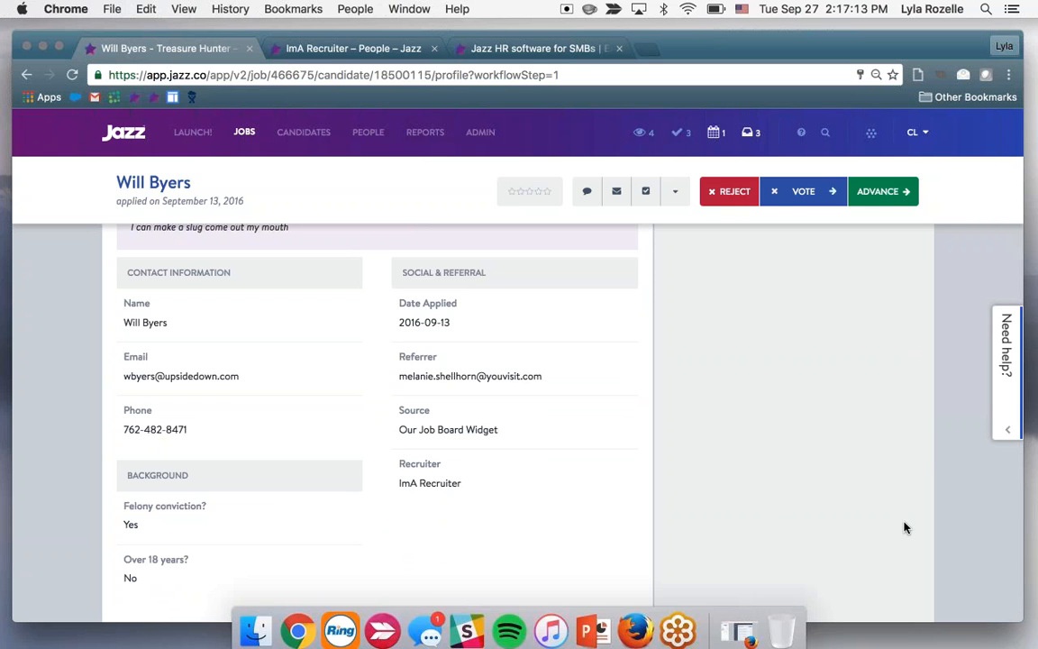
pyautogui.click(593, 622)
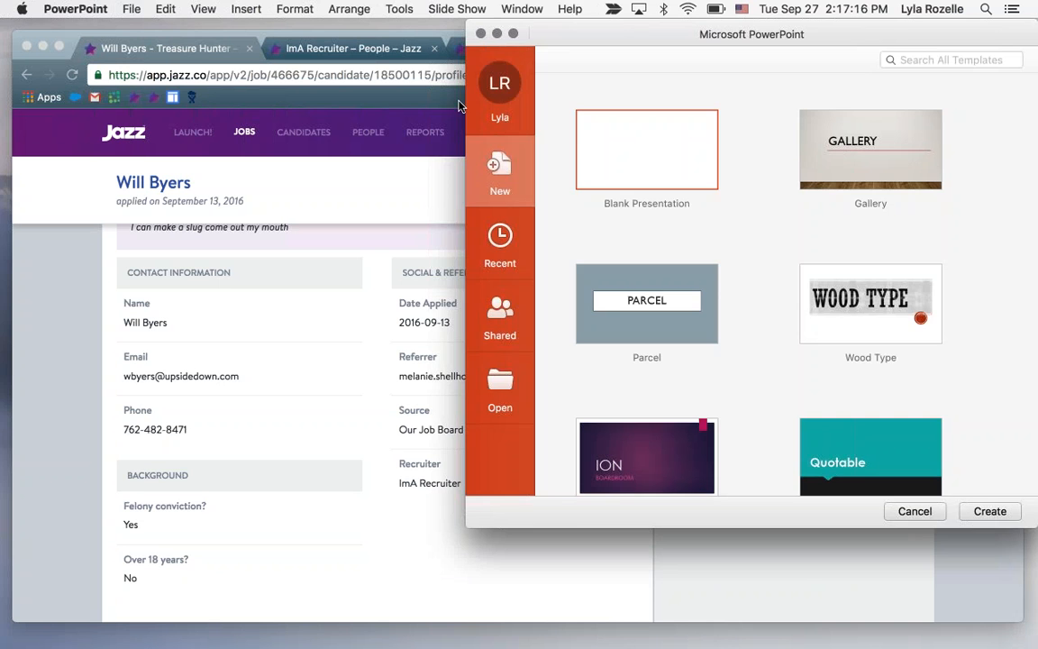
pyautogui.click(481, 34)
pyautogui.click(747, 453)
# Review the candidate's profile, including the resume viewer options and the tasks, events, questionnaires, documents and categories
pyautogui.scroll(-3, 749, 455)
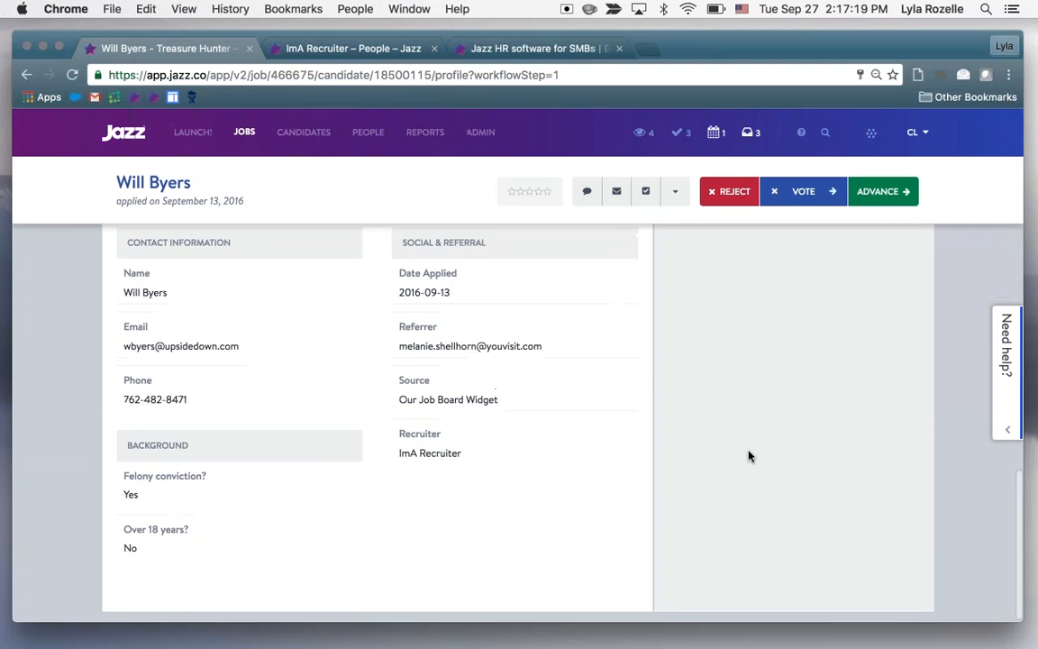
pyautogui.scroll(10, 747, 455)
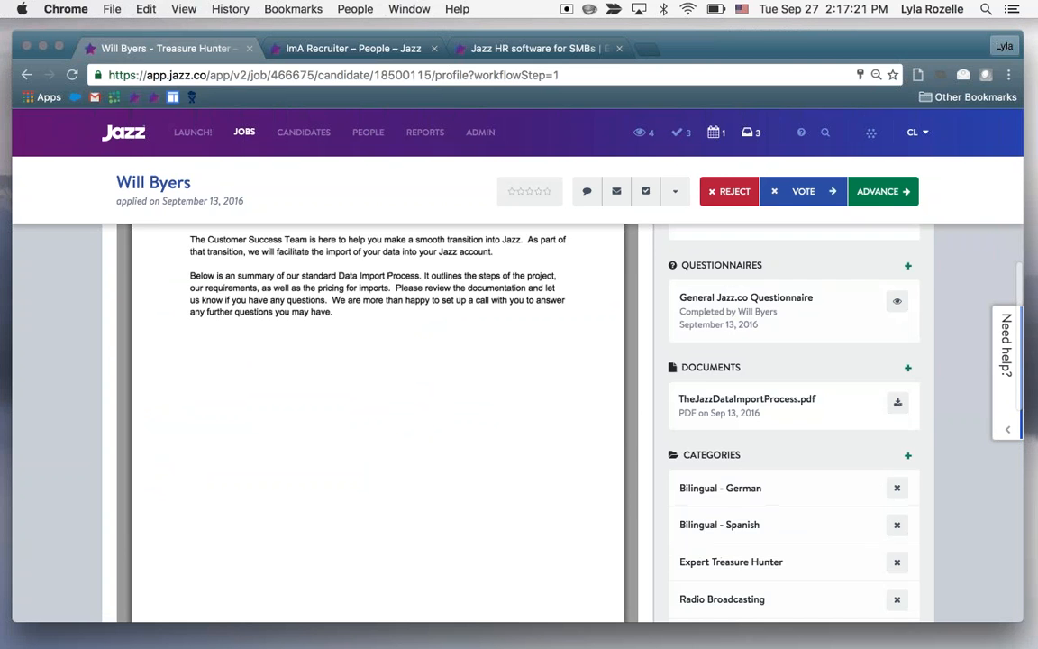
pyautogui.scroll(10, 747, 455)
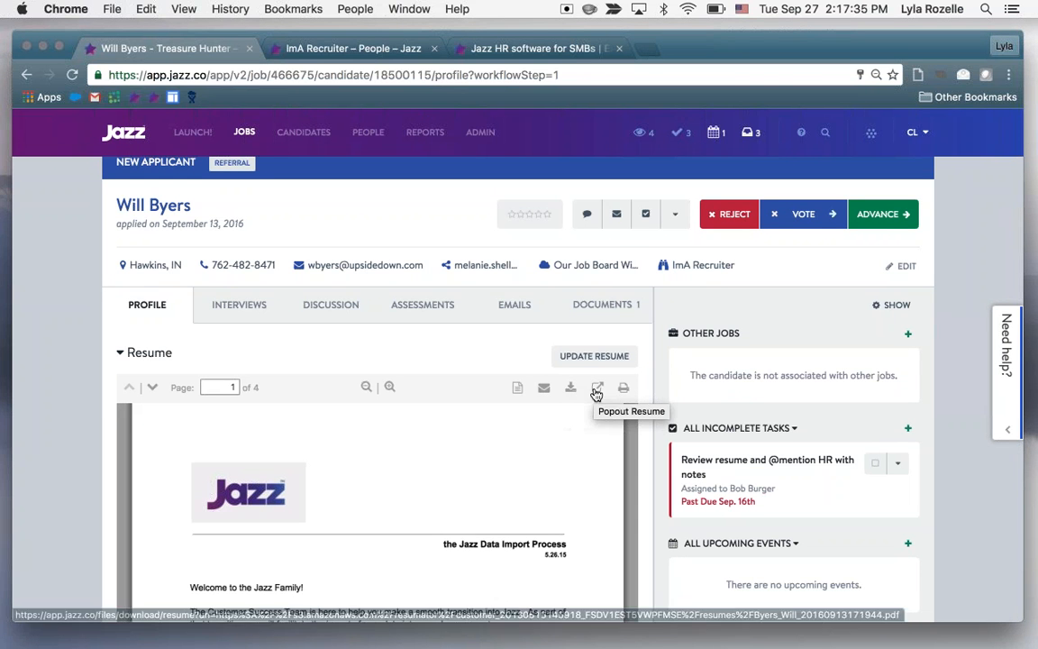
pyautogui.scroll(-3, 648, 394)
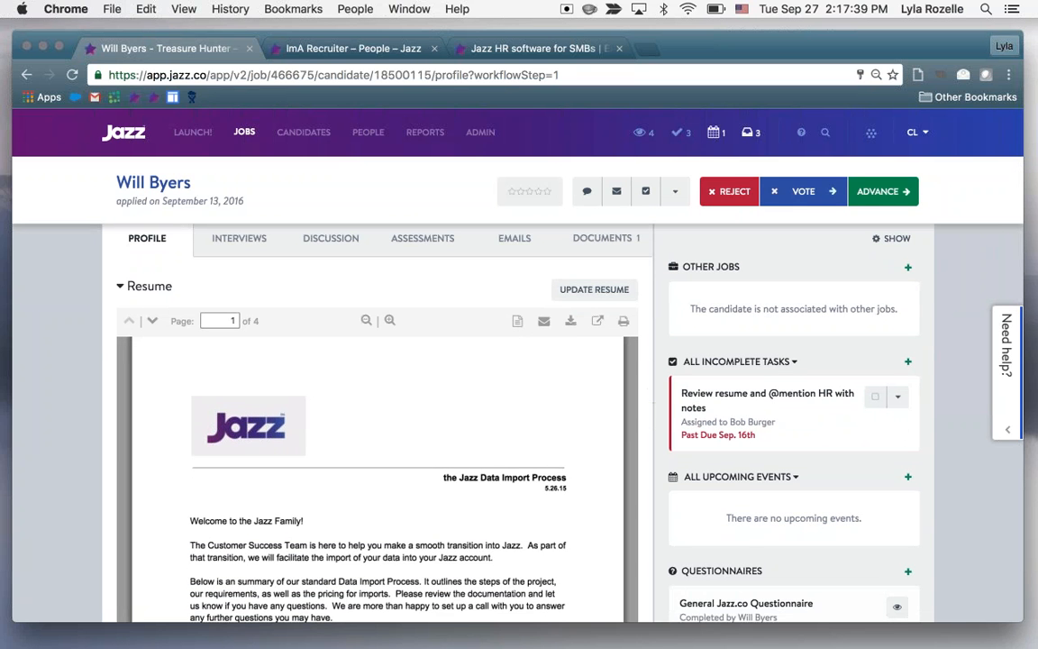
pyautogui.scroll(3, 661, 376)
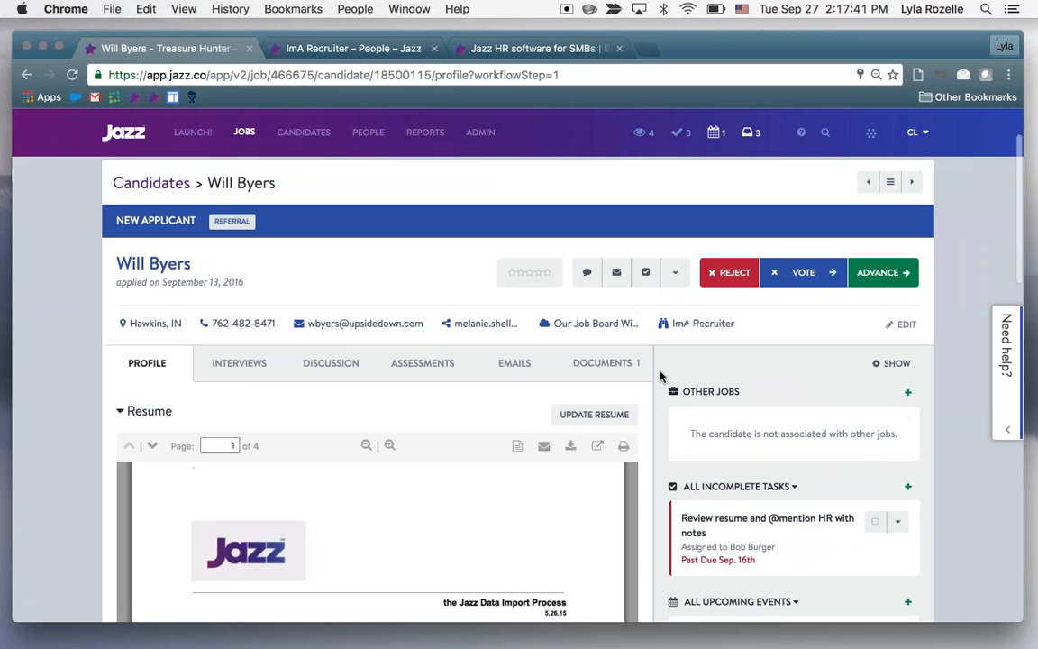
pyautogui.scroll(-5, 658, 486)
pyautogui.scroll(-10, 658, 487)
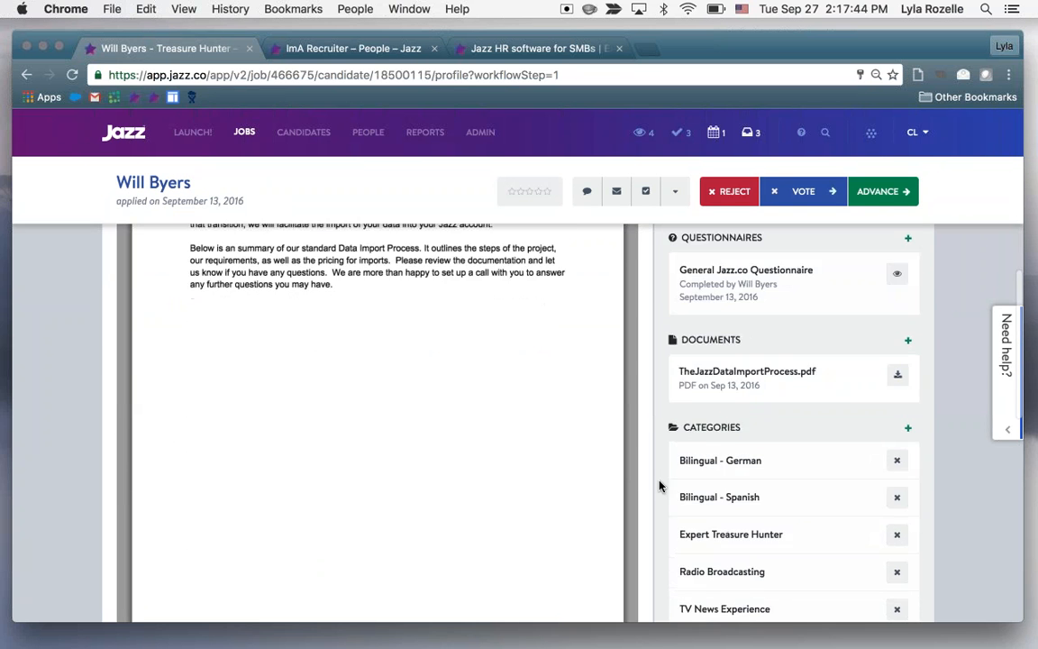
pyautogui.scroll(-6, 659, 487)
pyautogui.scroll(13, 658, 487)
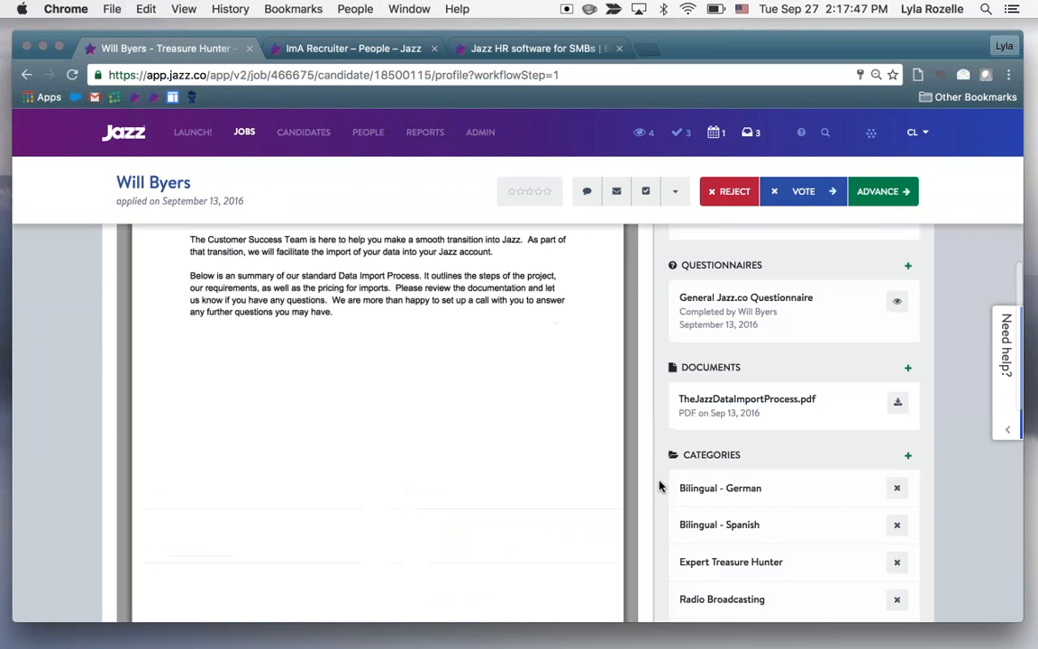
pyautogui.scroll(5, 659, 487)
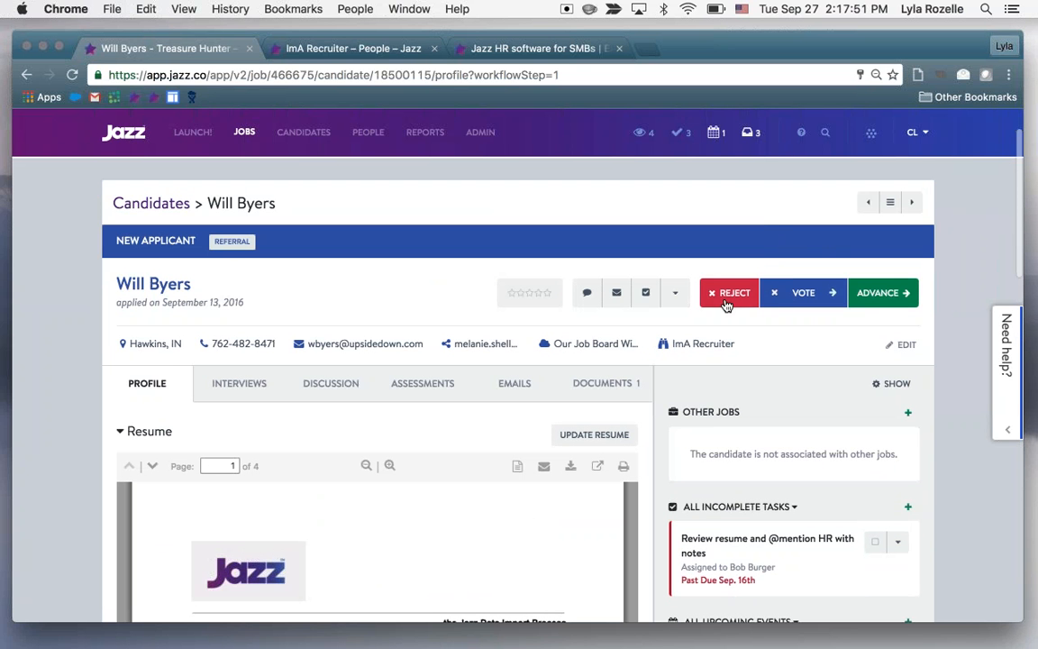
# Advance the candidate to the Screen stage with feedback that mentions a team member and reads "this candidate looks great, phone screen asap"
pyautogui.click(875, 293)
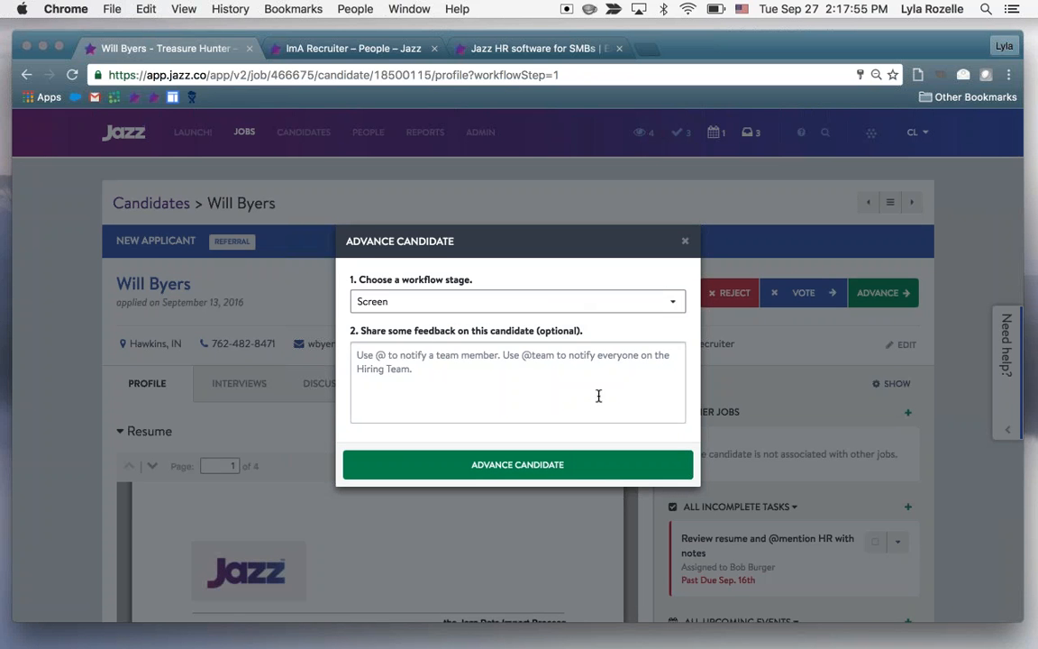
pyautogui.click(622, 301)
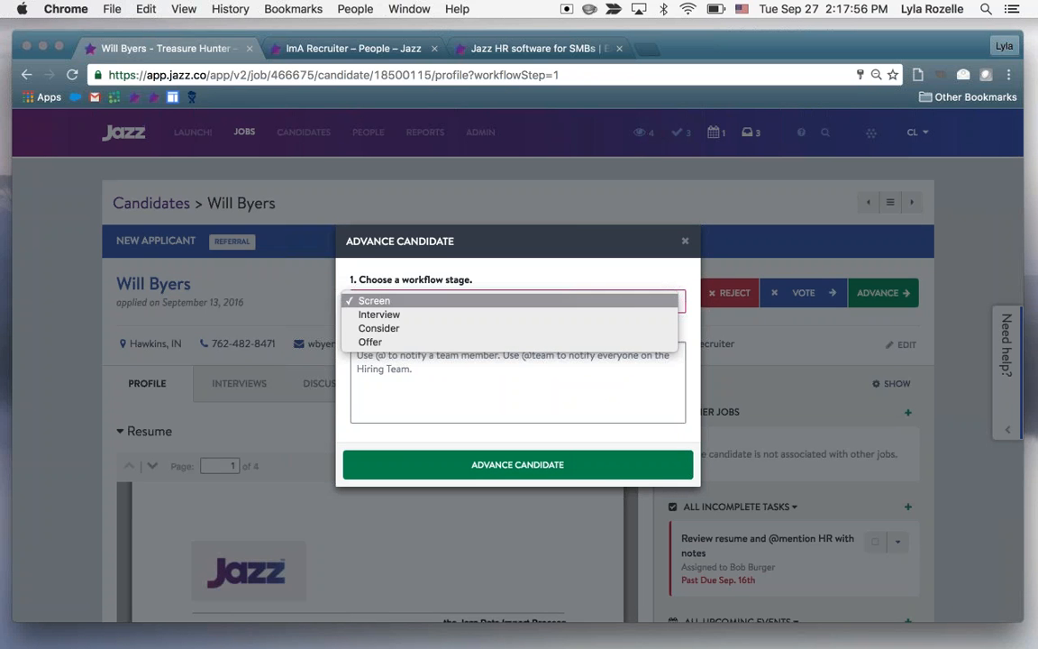
pyautogui.click(628, 307)
pyautogui.click(600, 377)
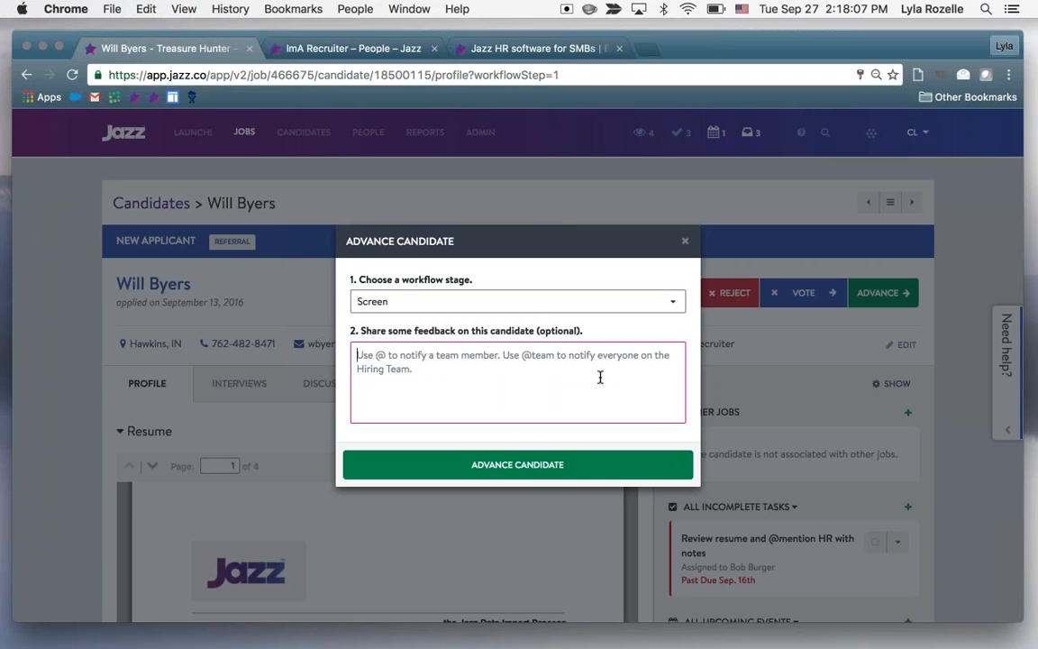
pyautogui.write('@')
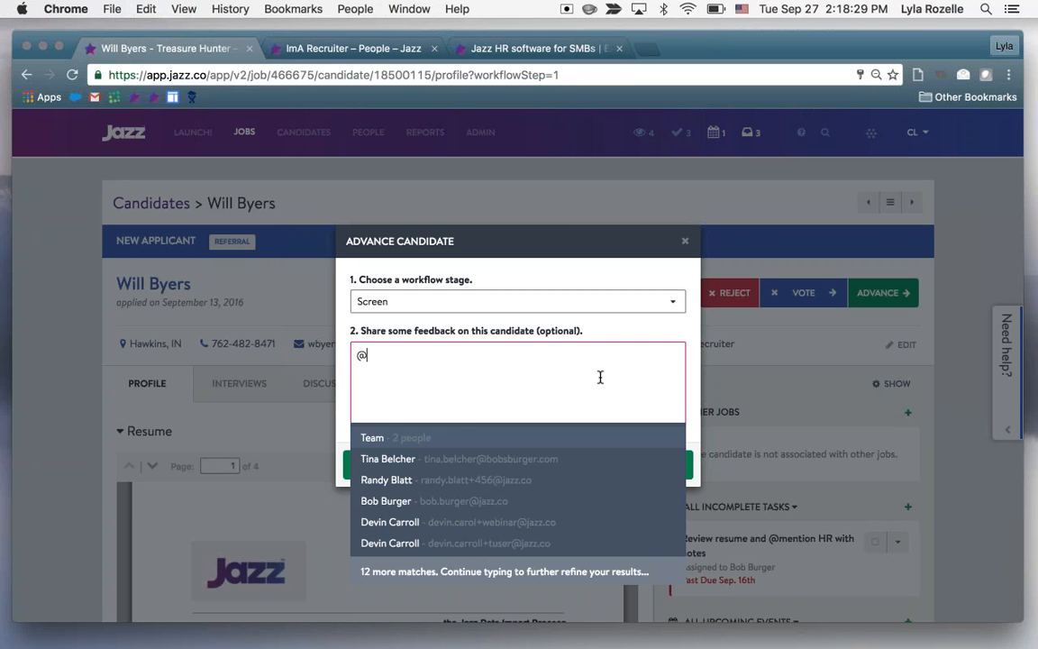
pyautogui.press('Down')
pyautogui.press('Down')
pyautogui.press('Return')
pyautogui.write('this candidate looks great, phone')
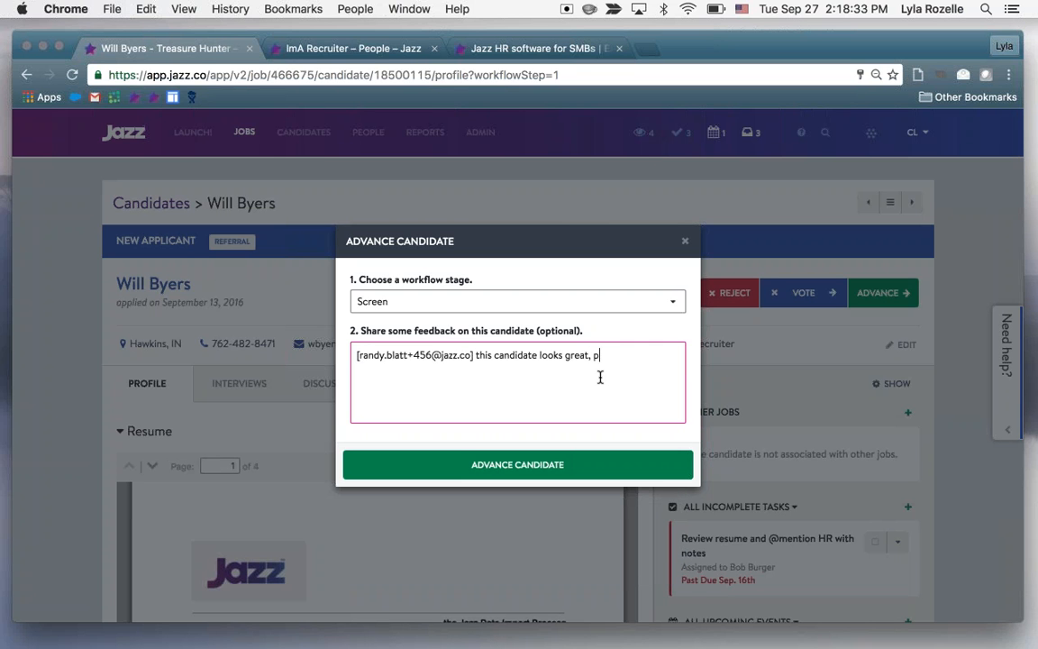
pyautogui.write(' screen asap')
pyautogui.click(517, 465)
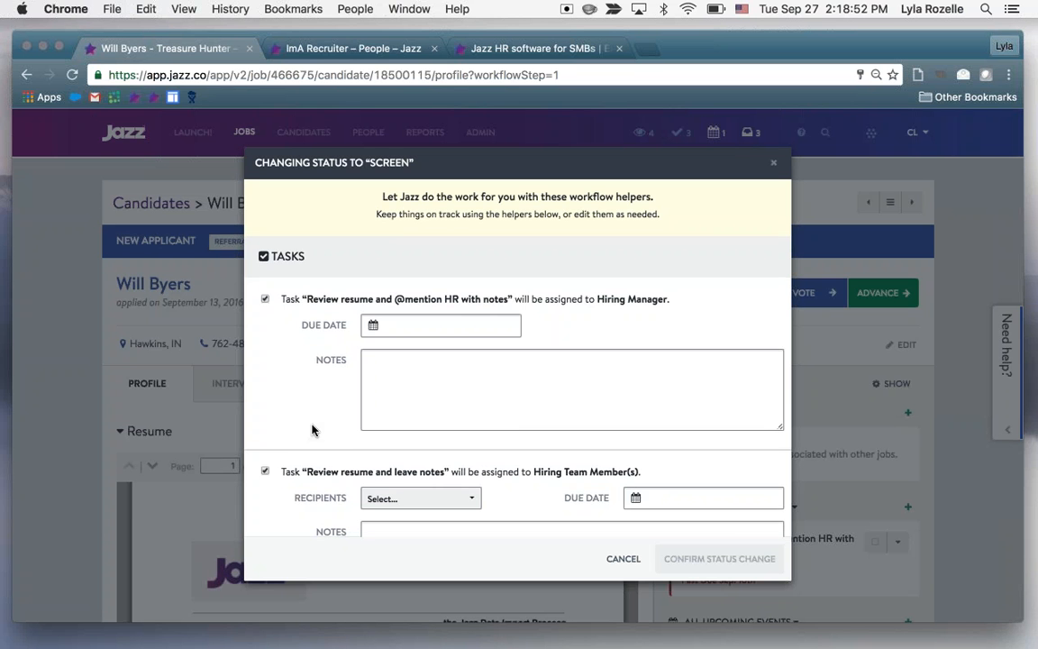
# Exclude the "Review resume and leave notes" task and set the Hiring Manager task's due date to 09-29-2016
pyautogui.scroll(-2, 313, 430)
pyautogui.scroll(2, 324, 370)
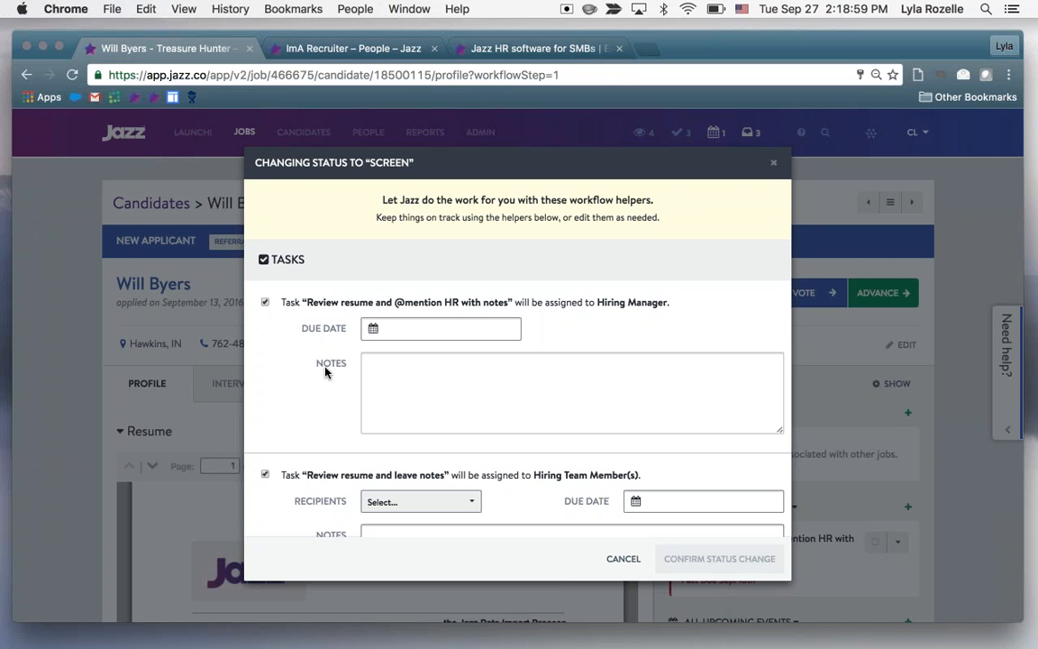
pyautogui.click(265, 475)
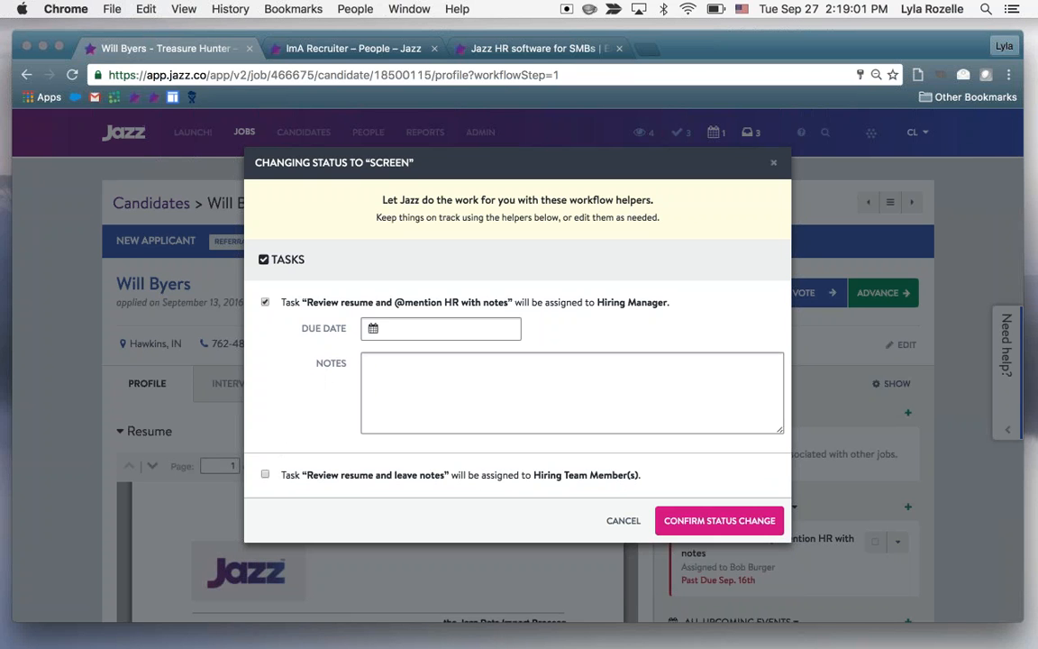
pyautogui.moveTo(305, 302); pyautogui.dragTo(514, 309)
pyautogui.click(573, 321)
pyautogui.click(450, 329)
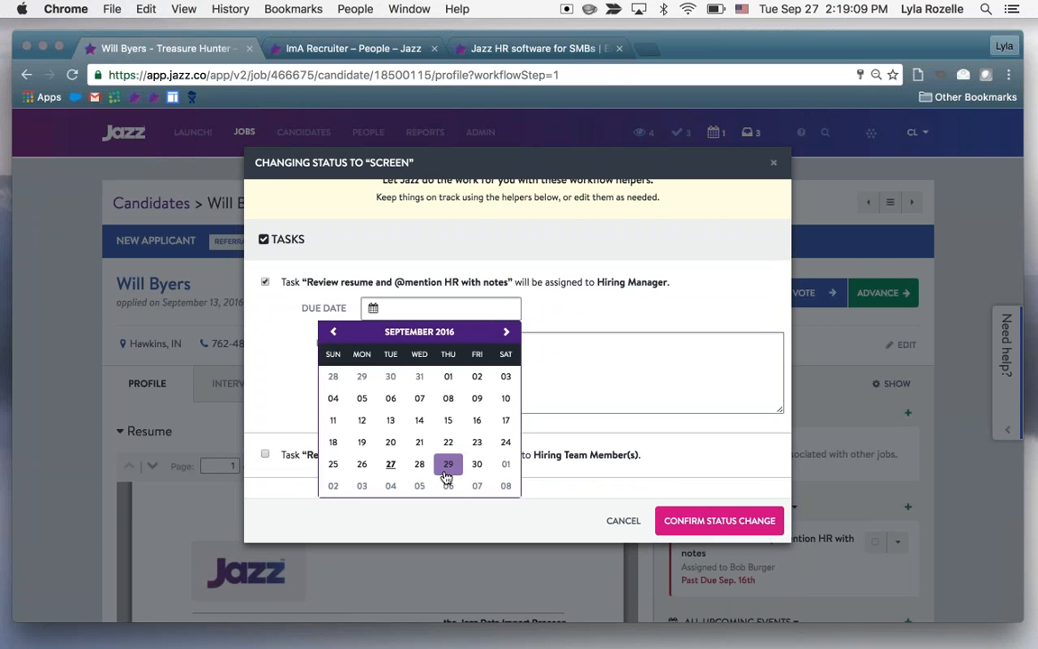
pyautogui.click(447, 466)
# Add the task note "hey remember to let me know when you're done reviewing this candidate so i can phone screen or reject them" and confirm the status change
pyautogui.click(531, 398)
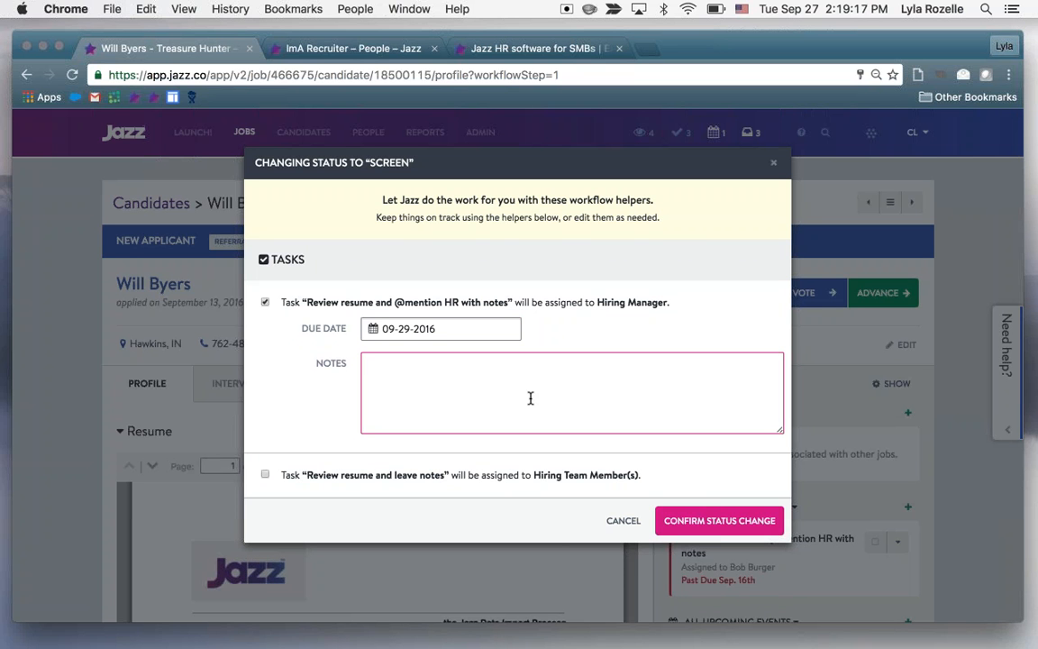
pyautogui.write('hey remember to let me kno')
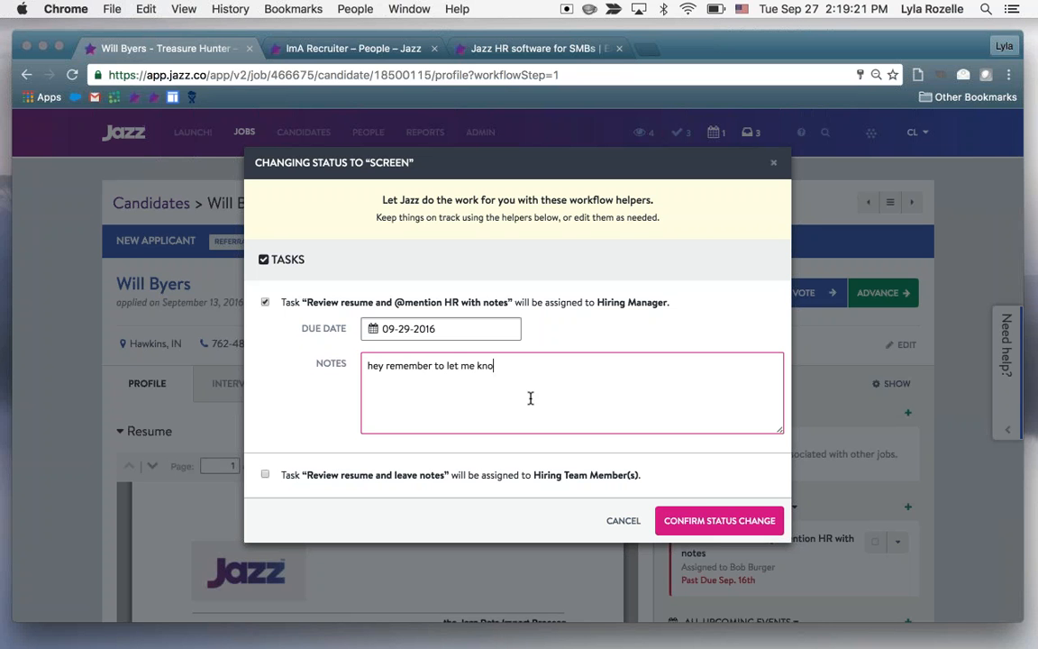
pyautogui.write("w when you're done")
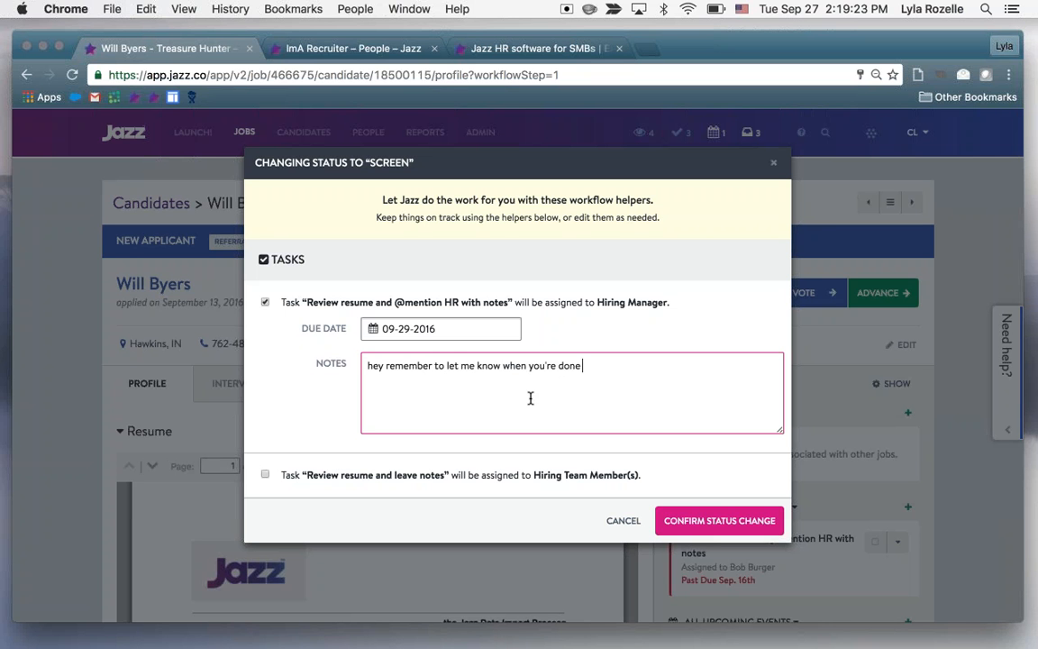
pyautogui.write(' reviewing this candidate so i can phone ')
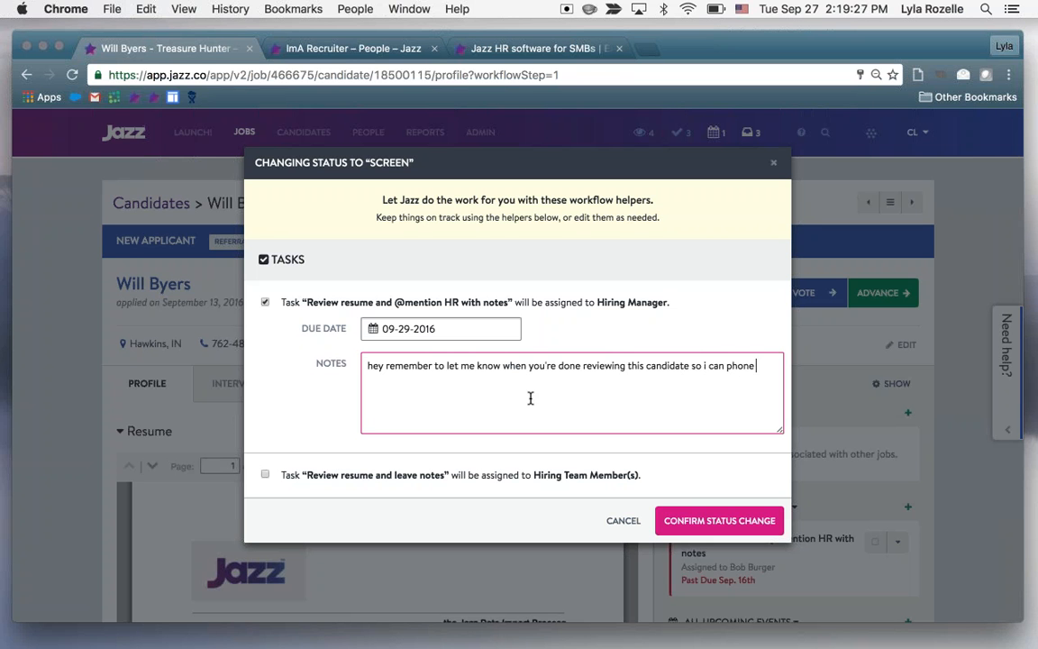
pyautogui.write('screen or reject htem')
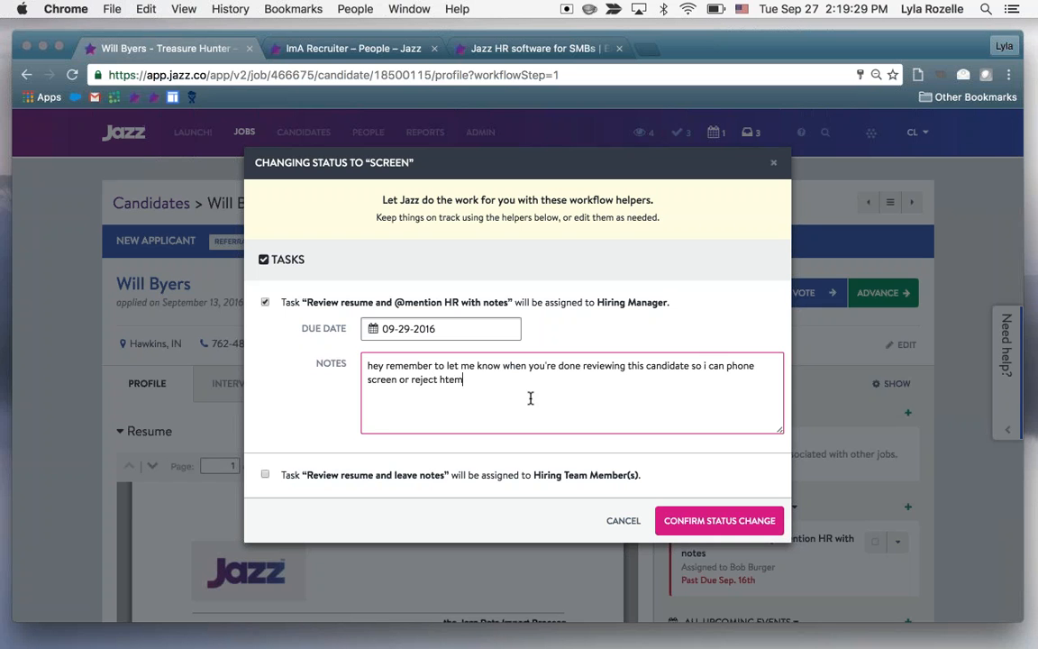
pyautogui.press('BackSpace')
pyautogui.press('BackSpace')
pyautogui.press('BackSpace')
pyautogui.write('them')
pyautogui.click(689, 520)
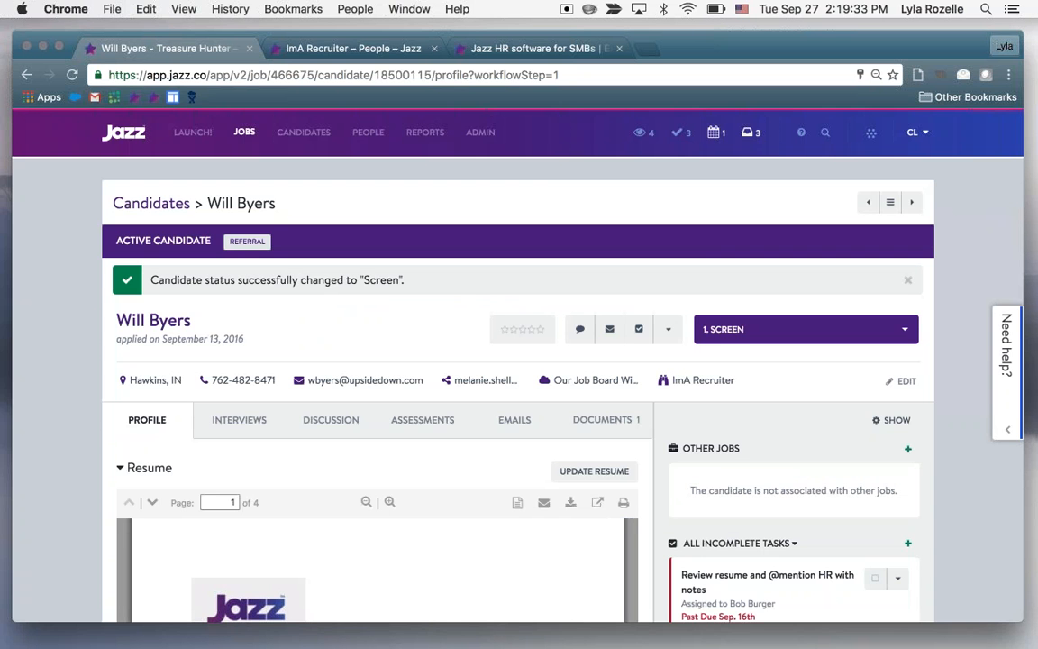
# Open the candidate's discussion and review the history of stage changes and feedback
pyautogui.scroll(-1, 409, 332)
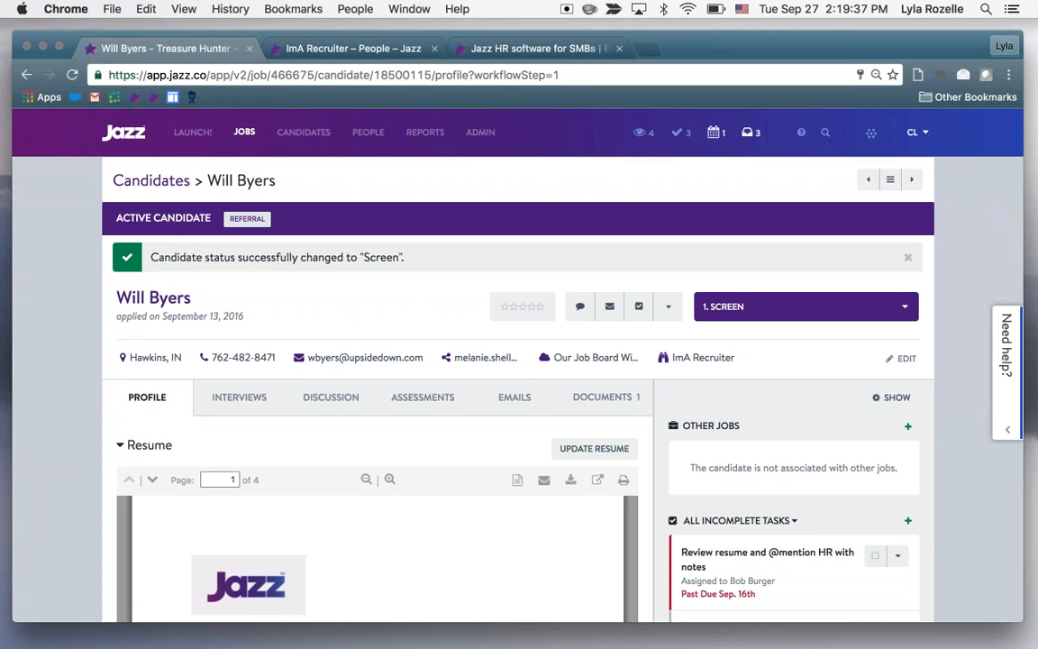
pyautogui.click(330, 396)
pyautogui.scroll(-5, 382, 301)
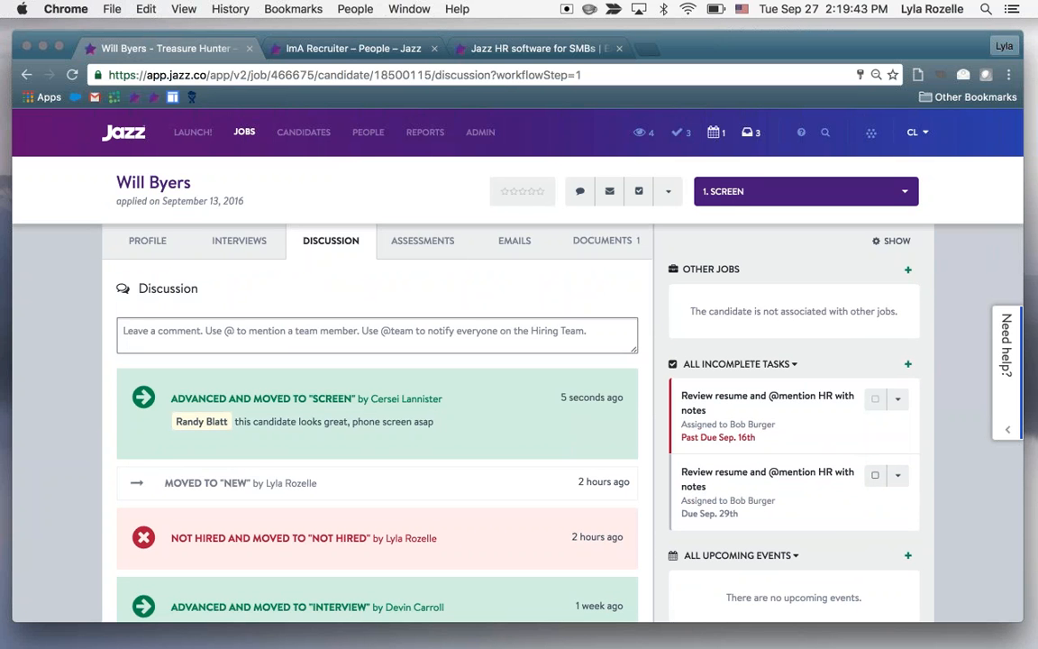
pyautogui.scroll(1, 518, 421)
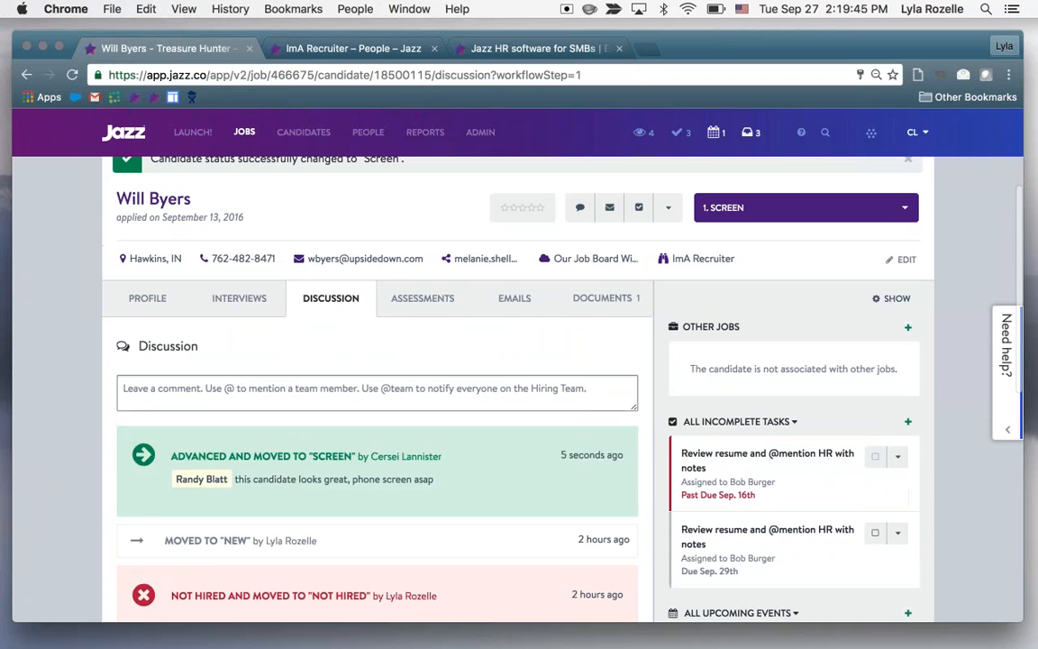
# Write a discussion comment mentioning the same team member with the text "great, scheduling phone screen asap"
pyautogui.click(405, 394)
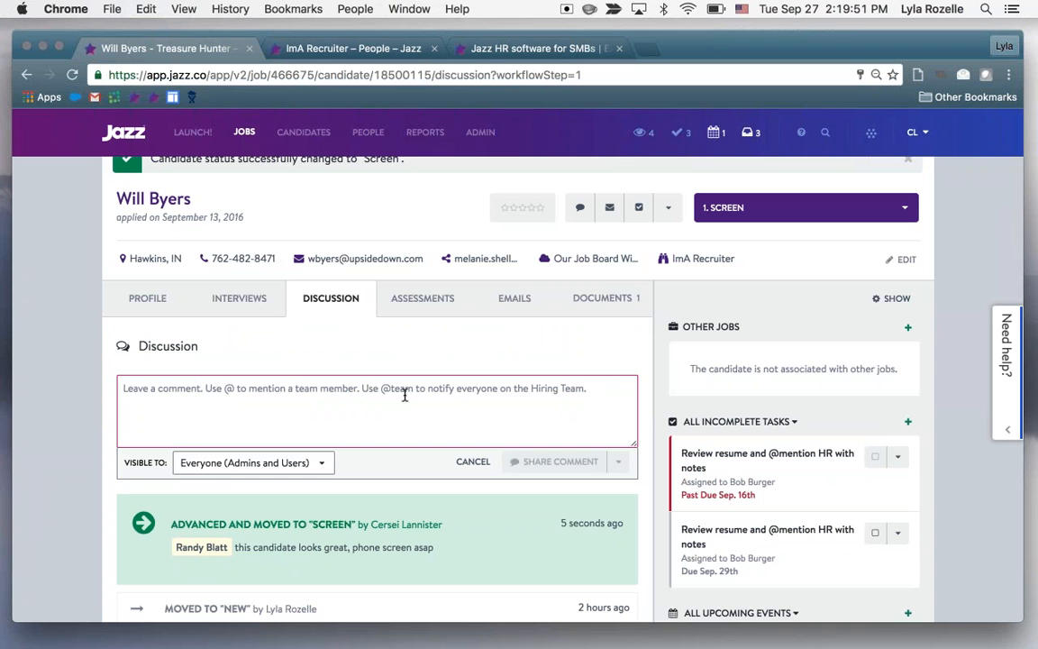
pyautogui.write('@randy')
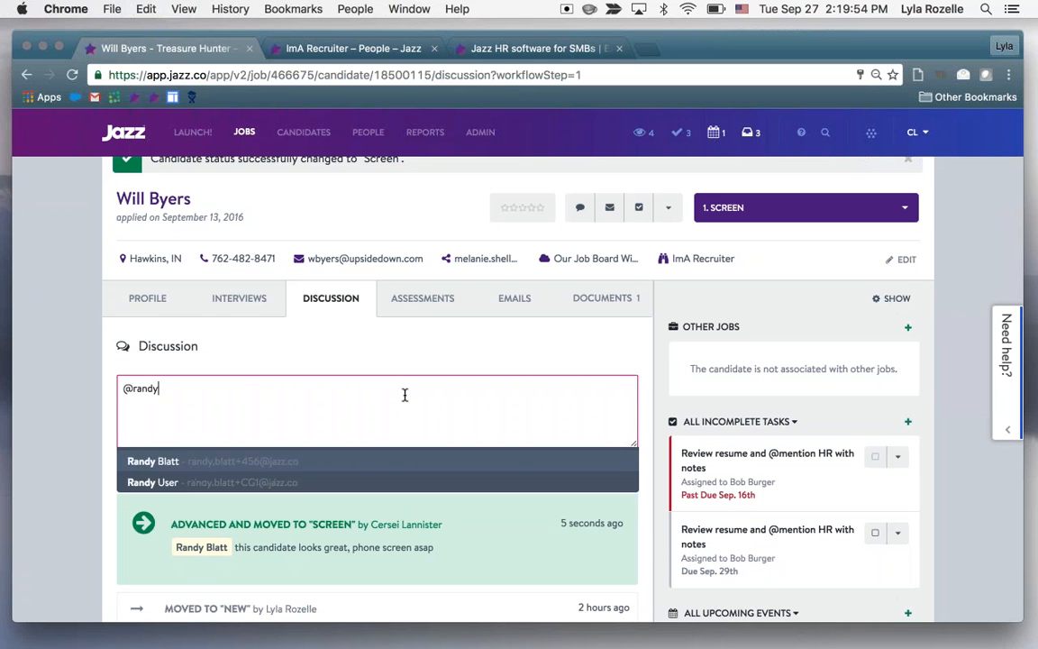
pyautogui.press('Return')
pyautogui.write('g')
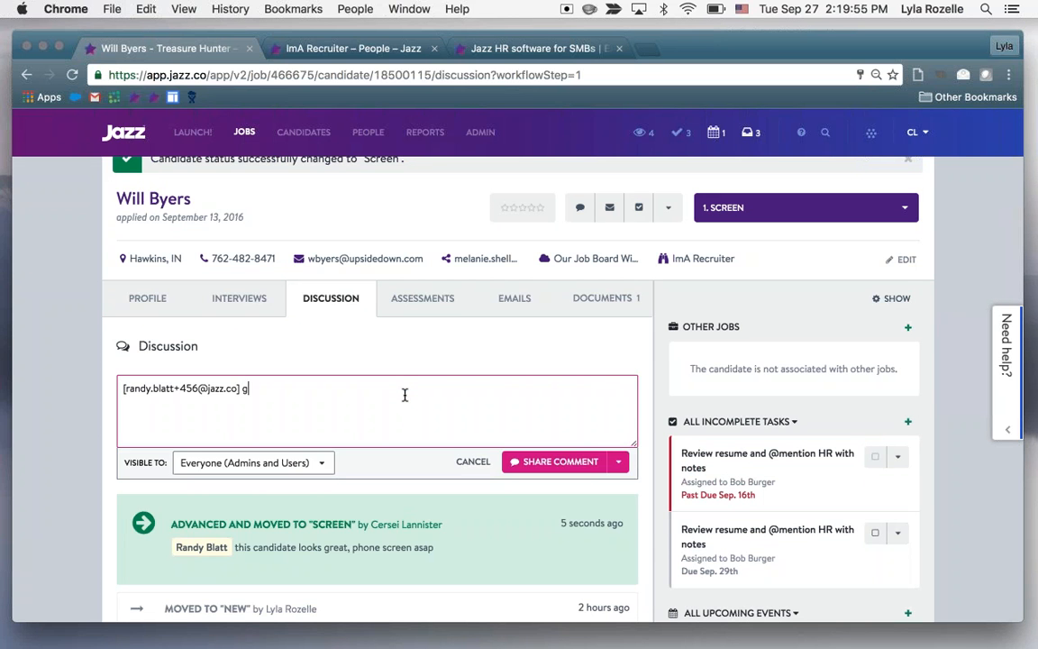
pyautogui.write('reat, scheduling phone screen asap')
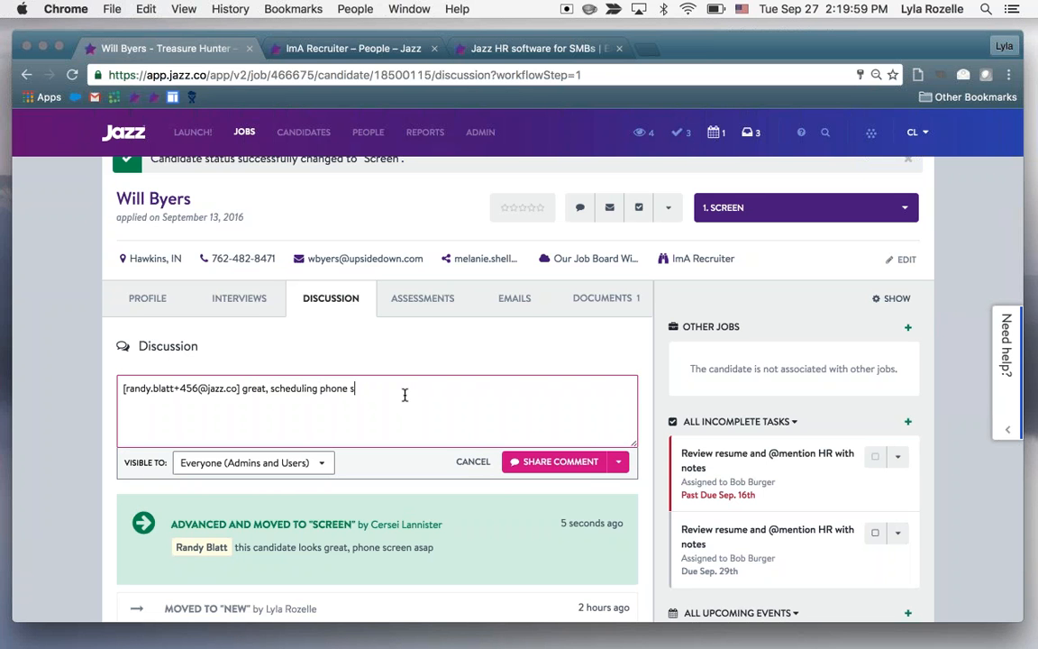
# Try the heart symbol for the comment, replace it with the exclamation mark, and share the comment
pyautogui.click(618, 461)
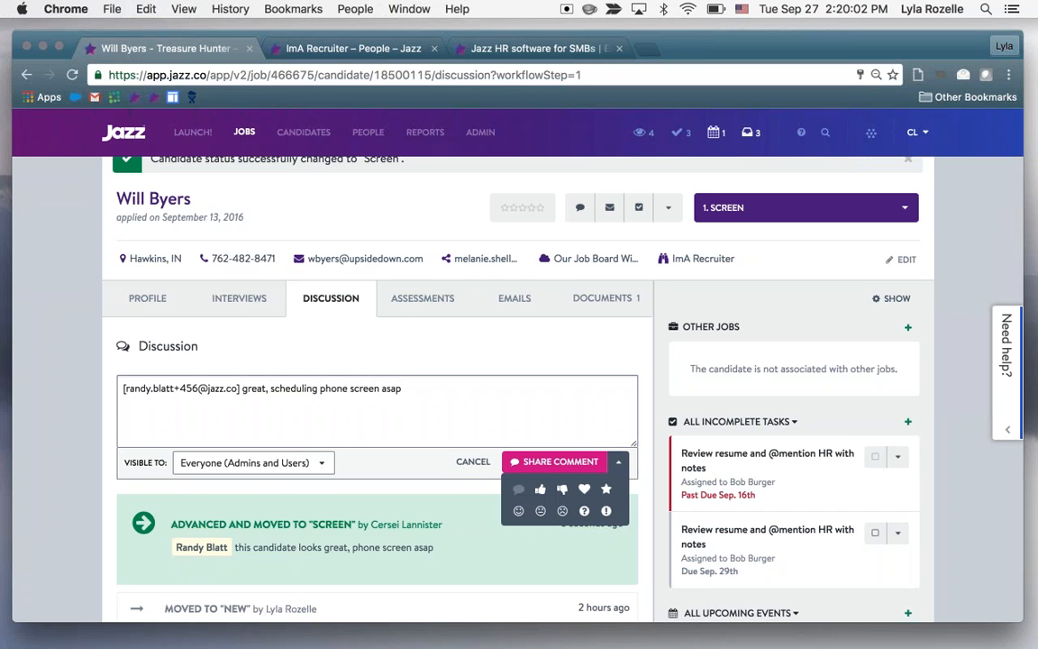
pyautogui.click(583, 489)
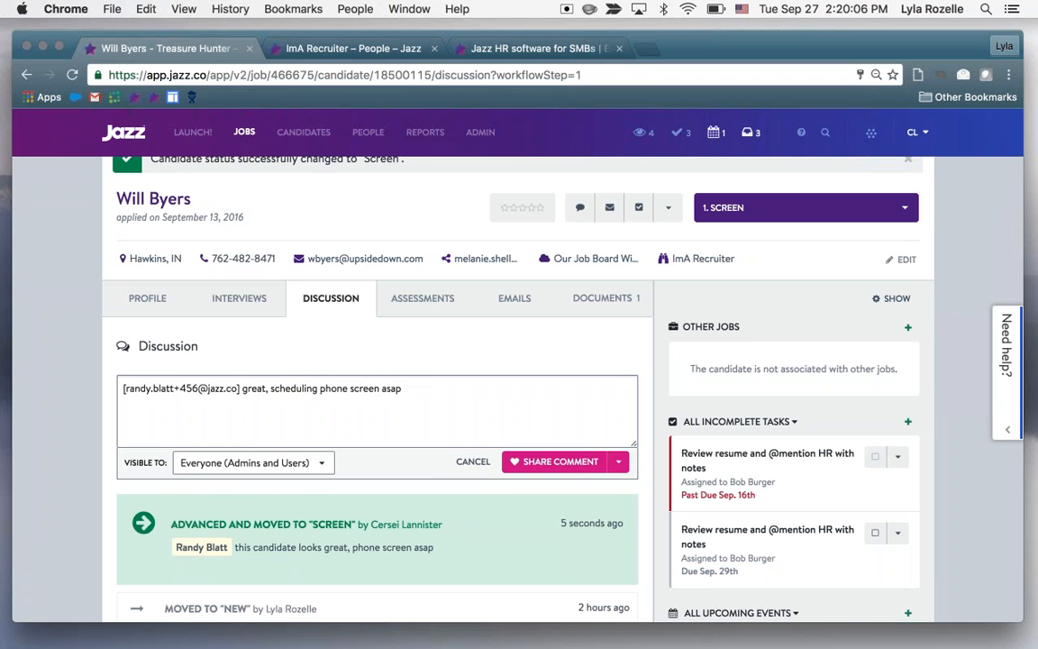
pyautogui.click(621, 465)
pyautogui.click(610, 513)
pyautogui.click(569, 461)
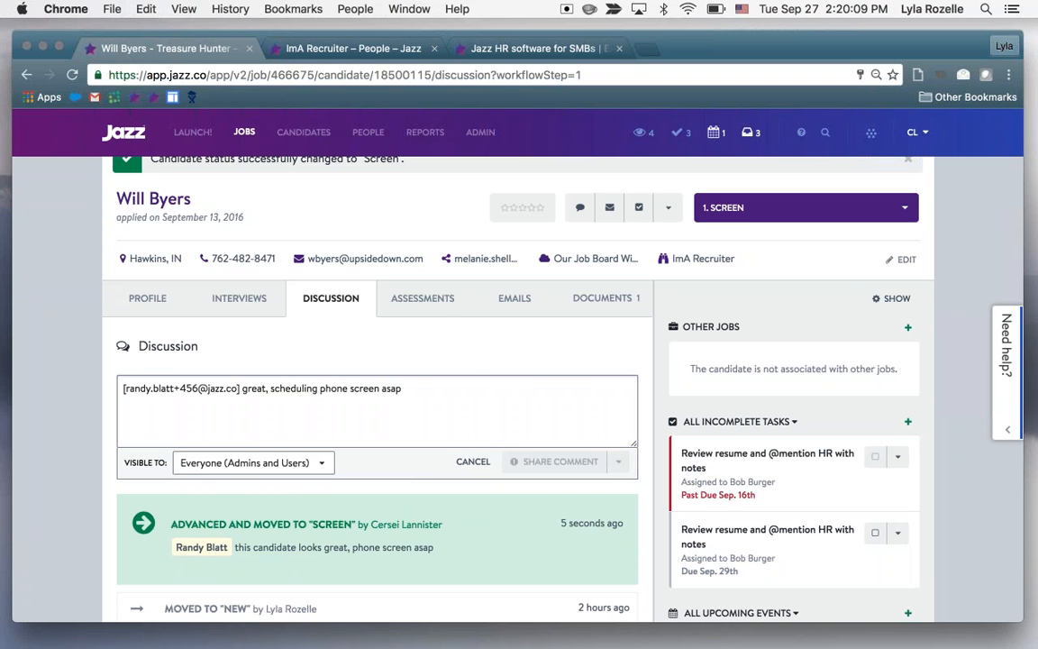
pyautogui.scroll(-2, 438, 490)
pyautogui.scroll(-7, 438, 490)
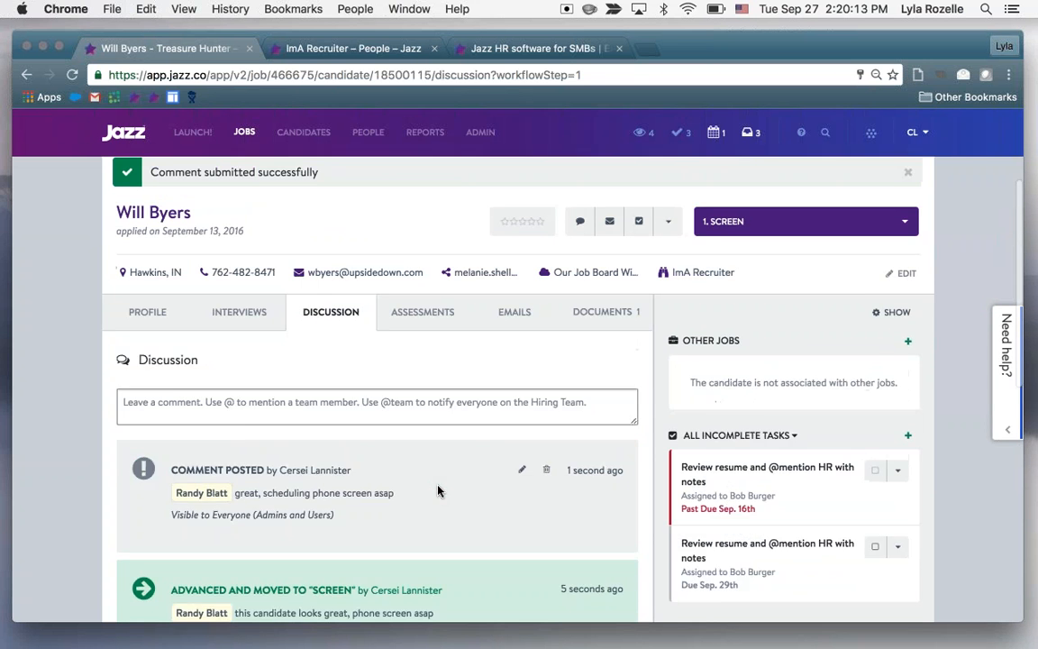
pyautogui.scroll(-1, 571, 410)
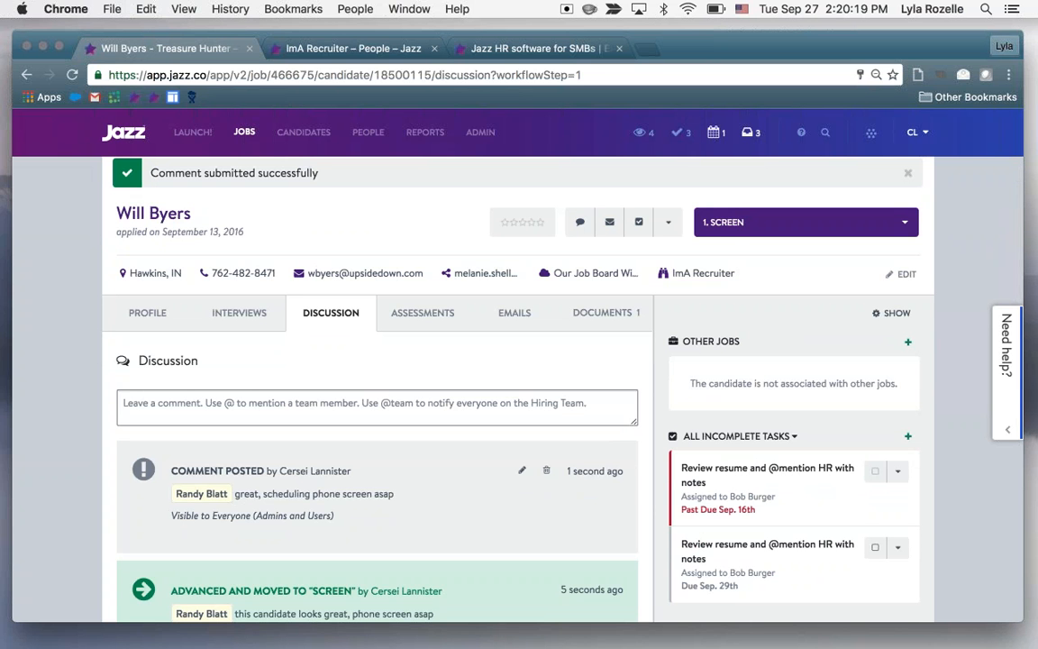
pyautogui.scroll(-1, 419, 501)
pyautogui.scroll(-1, 419, 501)
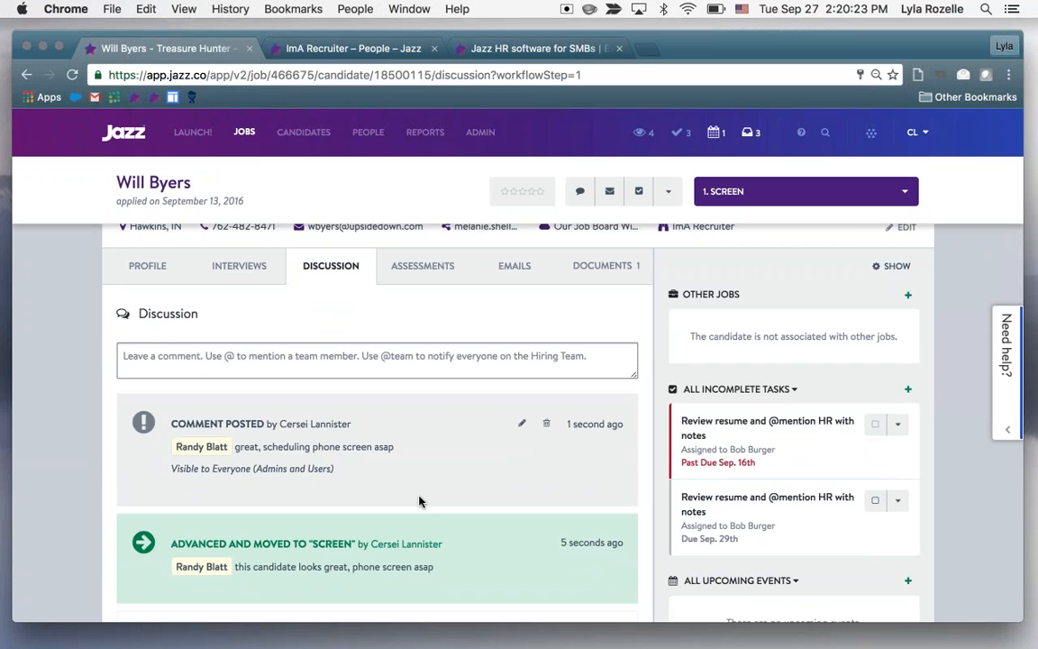
pyautogui.scroll(1, 419, 501)
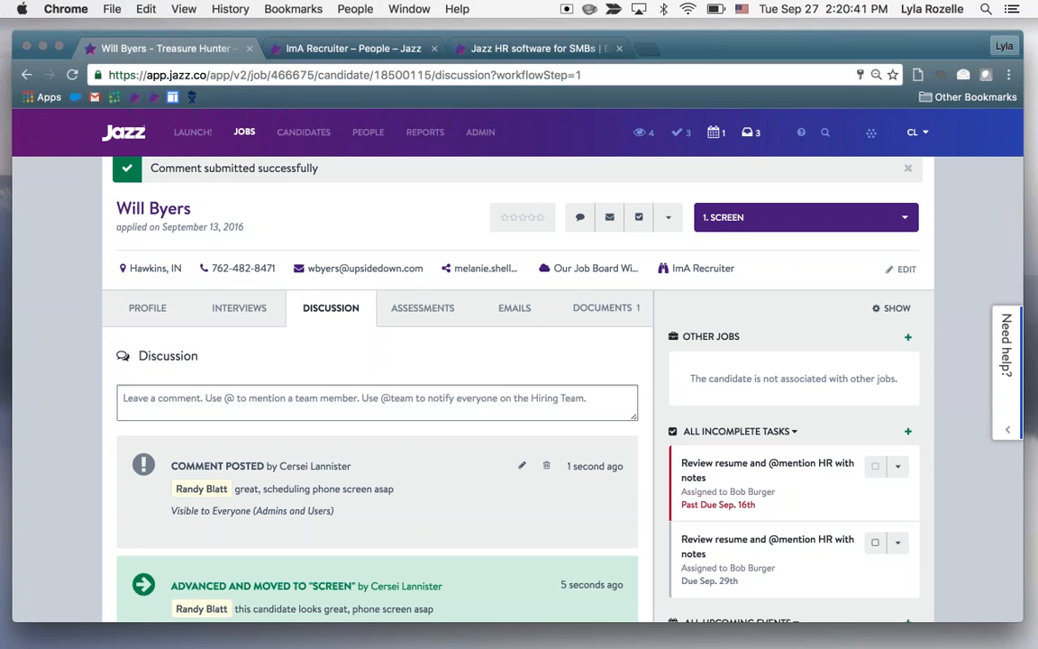
pyautogui.scroll(-1, 577, 370)
pyautogui.scroll(-1, 577, 371)
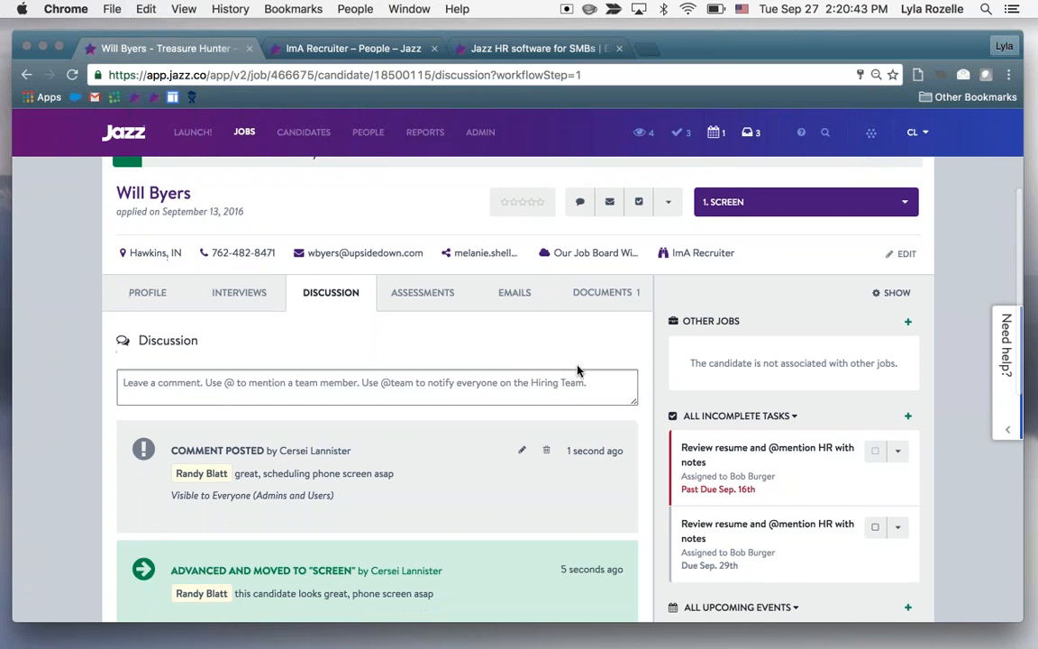
pyautogui.scroll(-1, 427, 358)
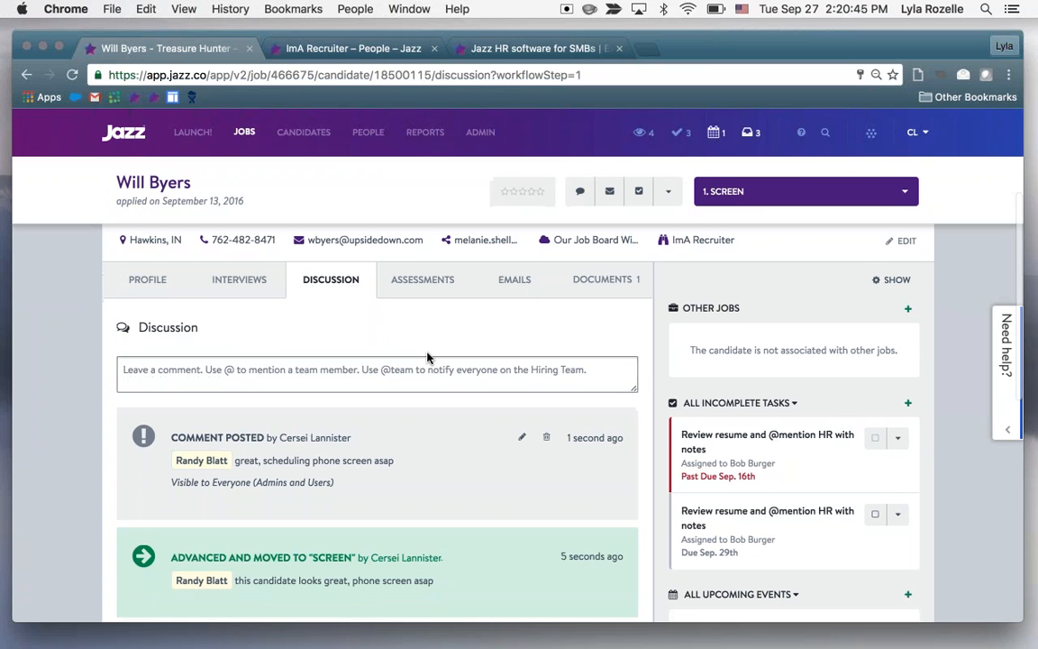
pyautogui.scroll(2, 428, 358)
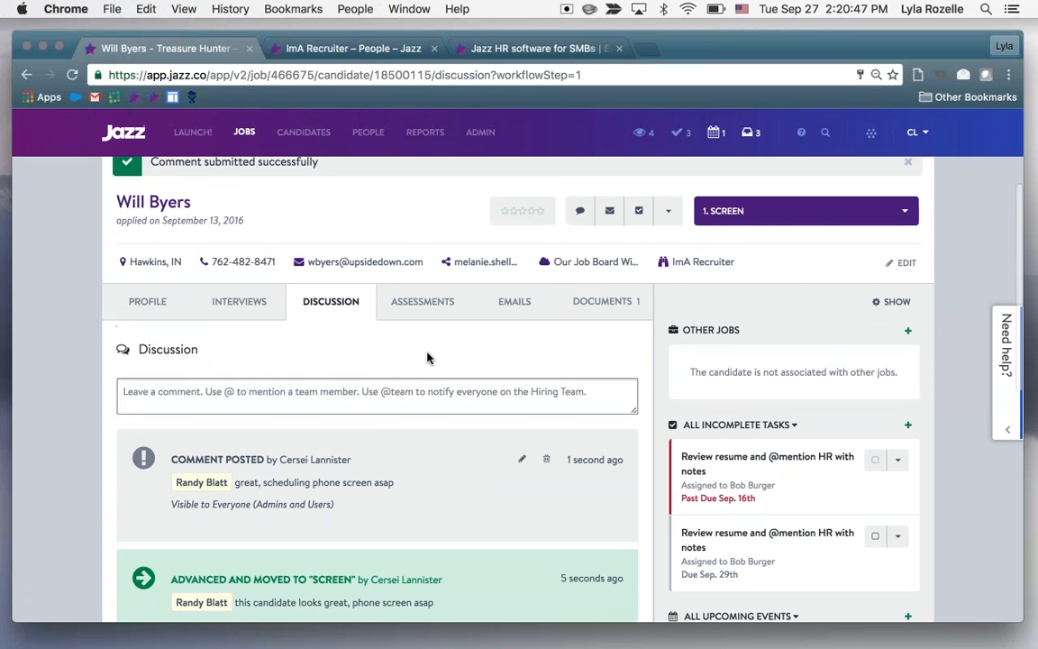
# Write a new discussion comment listing "pros:" with "well spoken" and "cons:" with "late for the call", separated by blank lines
pyautogui.click(400, 394)
pyautogui.write('pros:')
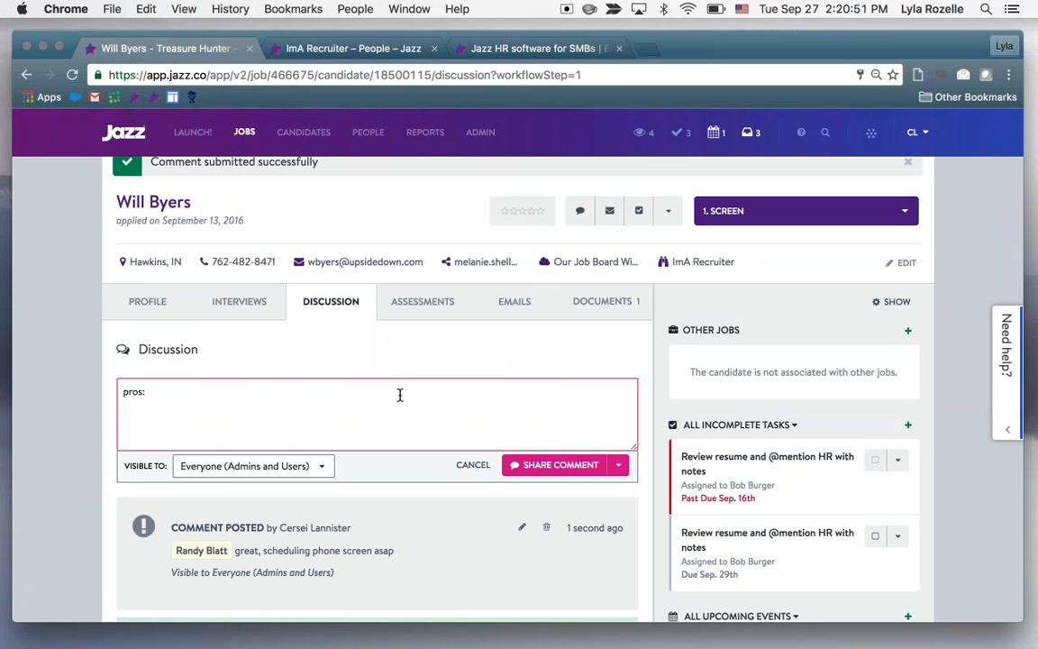
pyautogui.press('Return')
pyautogui.press('Return')
pyautogui.write('well spoken')
pyautogui.press('Return')
pyautogui.press('Return')
pyautogui.write('cons:')
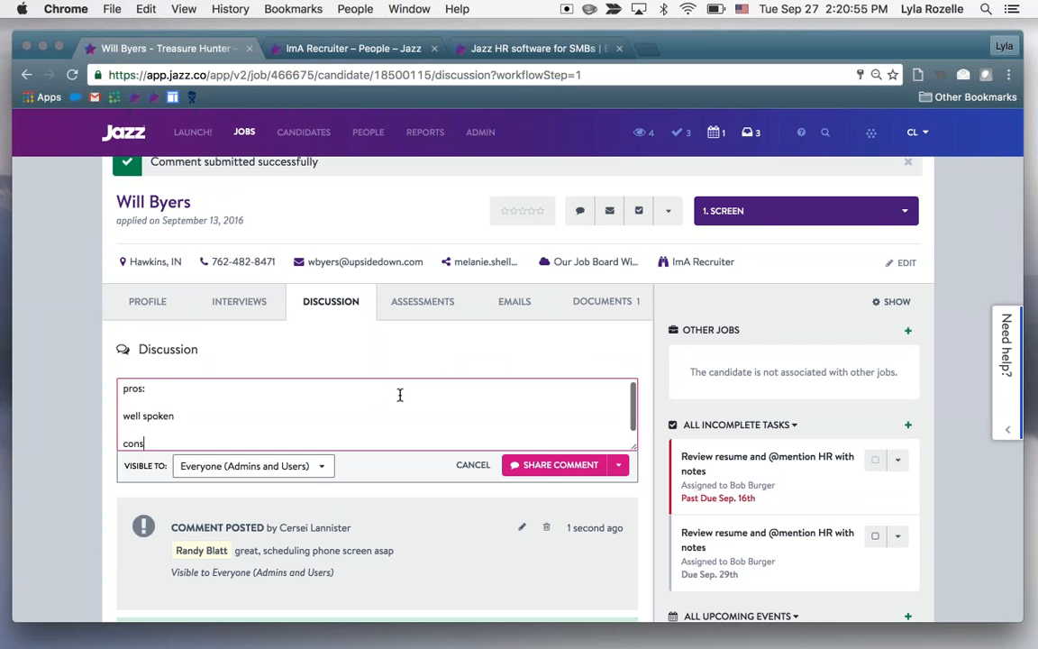
pyautogui.press('Return')
pyautogui.press('Return')
pyautogui.write('late for the call')
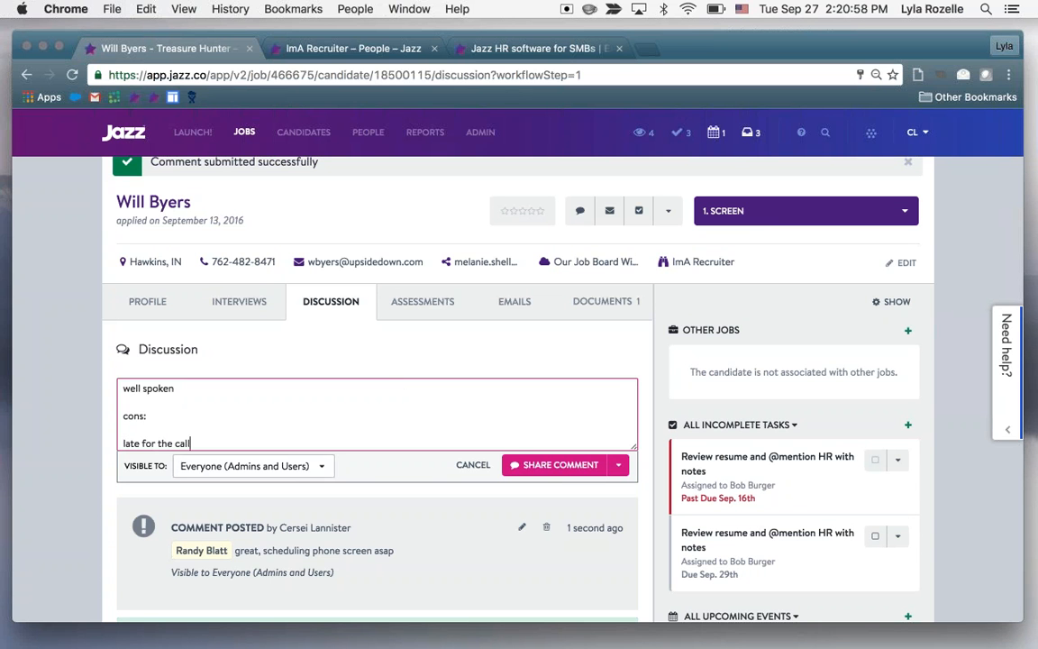
# Check the comment's visibility choices, keep Everyone (Admins and Users), and share the comment
pyautogui.click(252, 466)
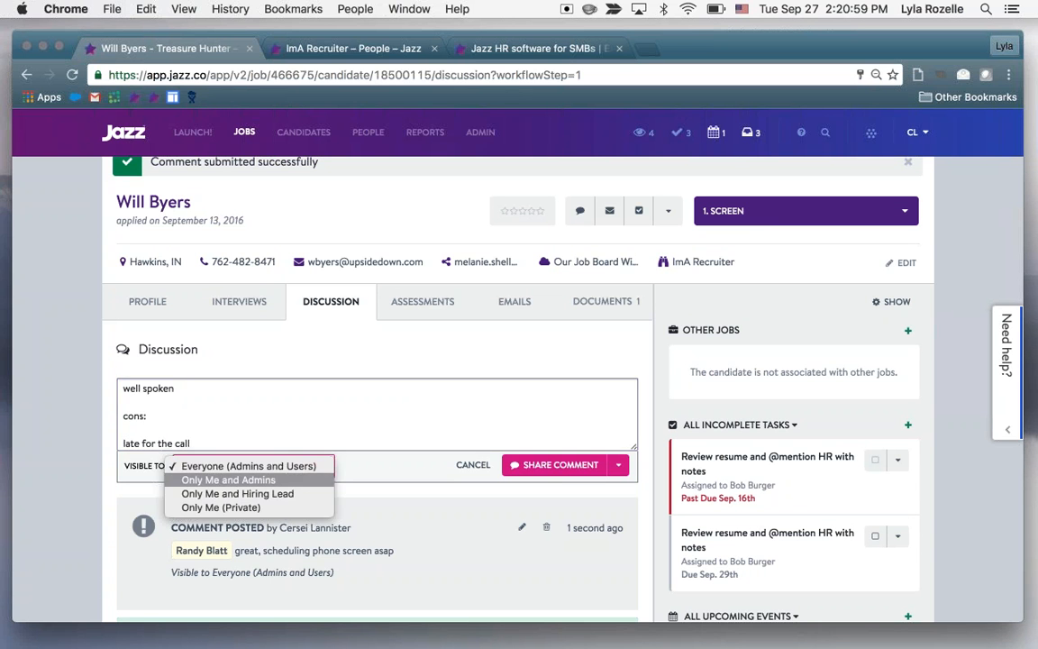
pyautogui.click(249, 466)
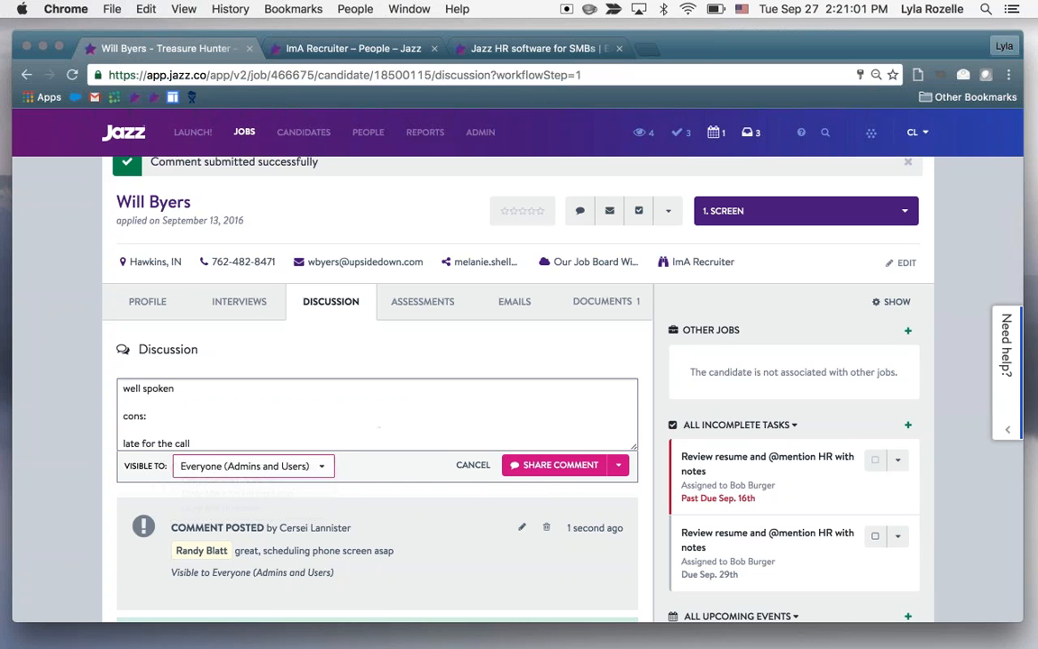
pyautogui.click(560, 465)
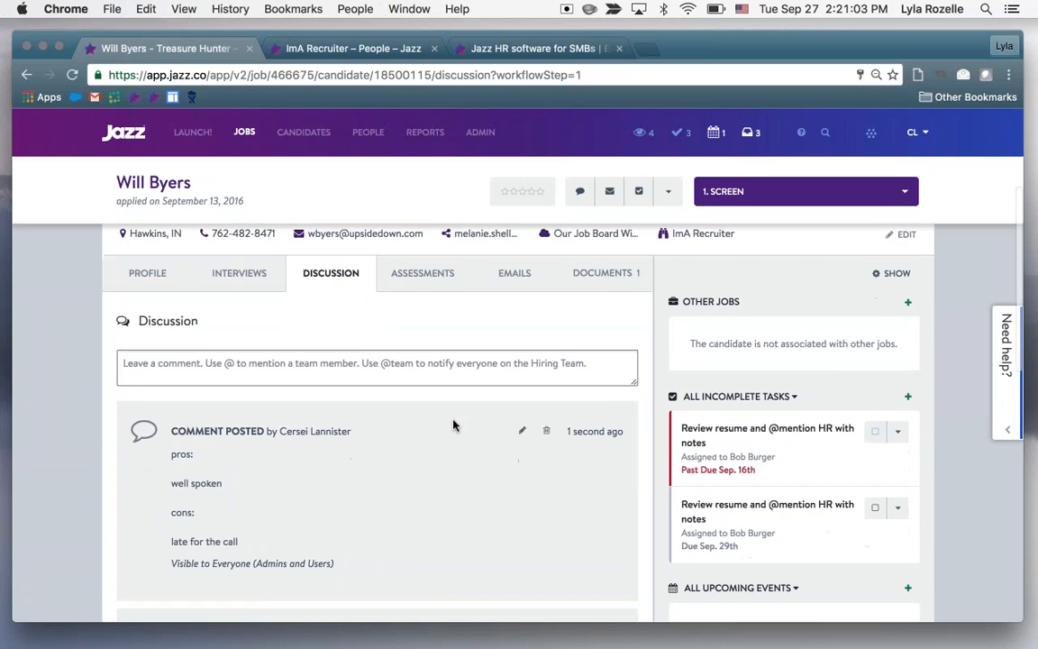
# Find the older thumbs-up comment "Resume looks good, we should reach out asap!" in the discussion history and delete it
pyautogui.scroll(-5, 452, 423)
pyautogui.scroll(-10, 453, 424)
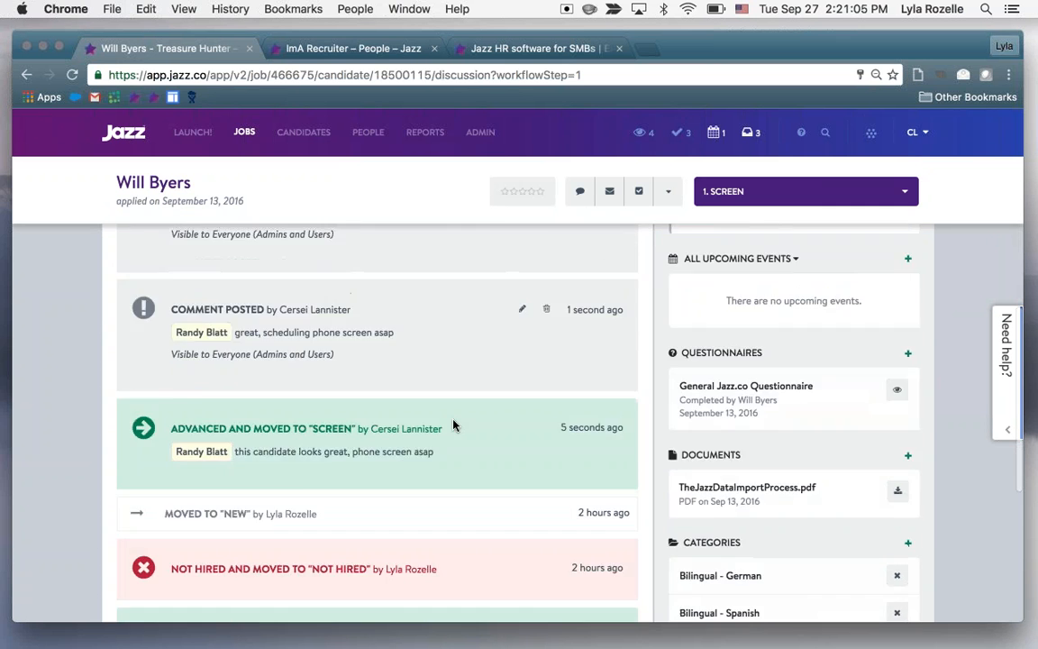
pyautogui.scroll(-2, 453, 424)
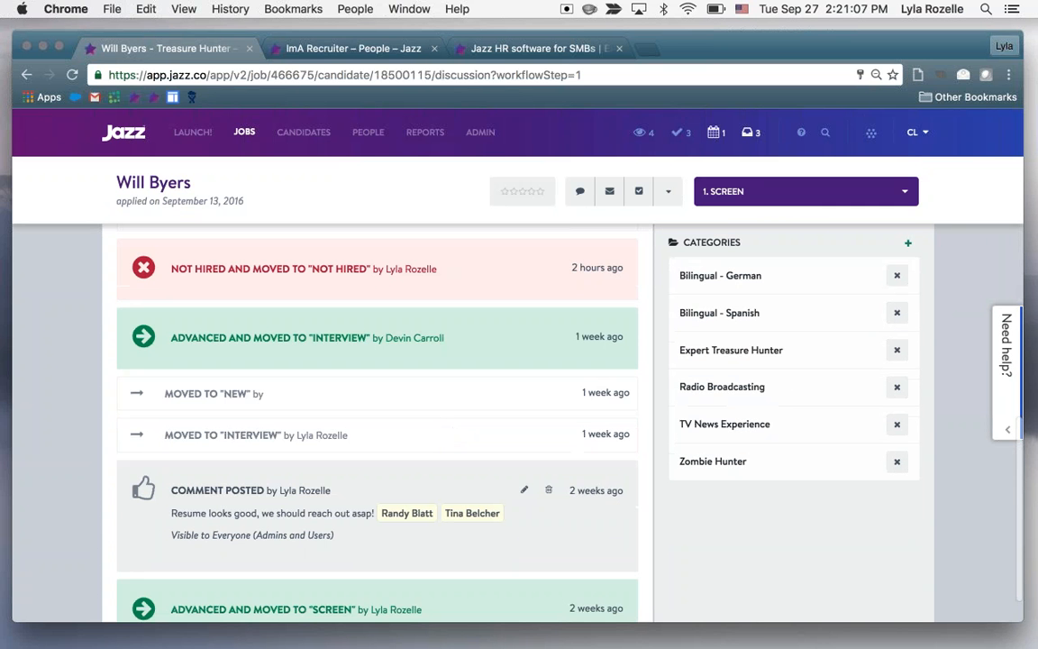
pyautogui.moveTo(173, 487); pyautogui.dragTo(352, 491)
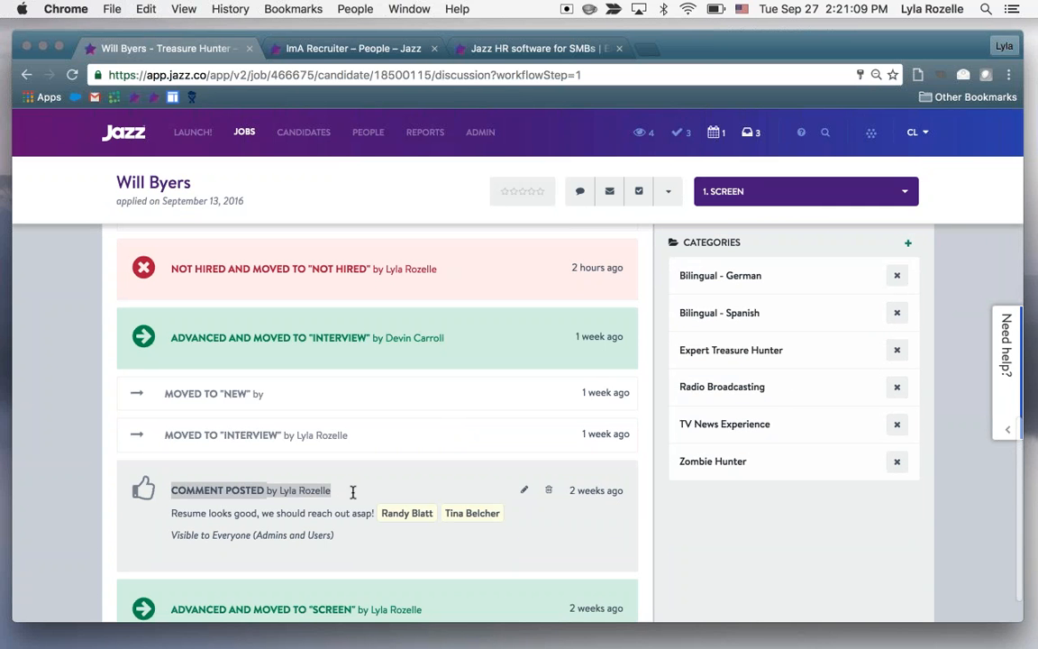
pyautogui.click(352, 491)
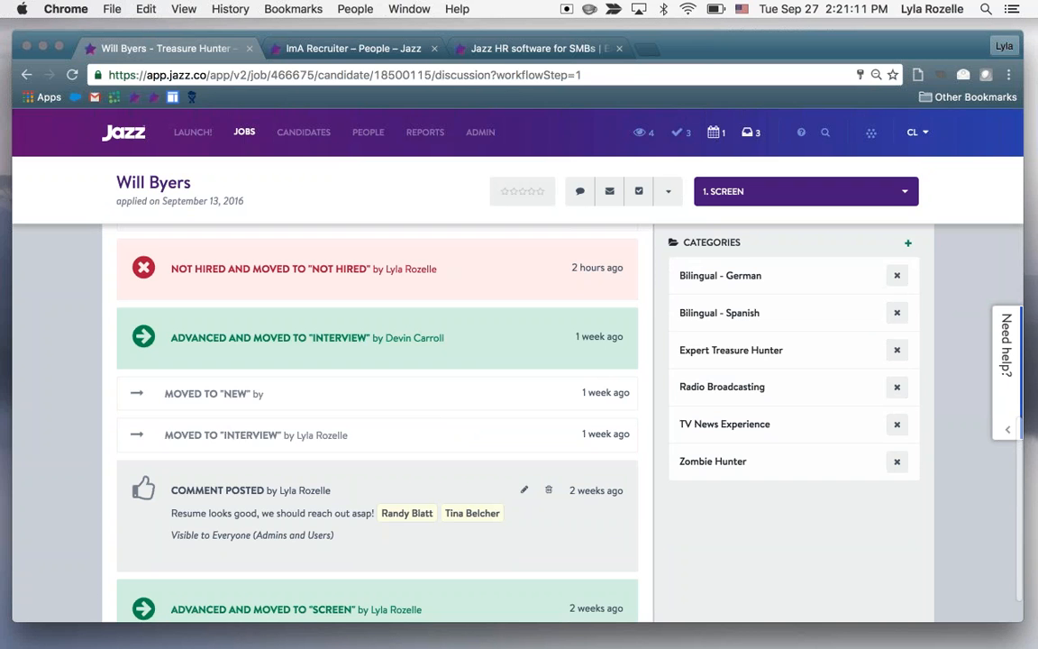
pyautogui.click(548, 489)
pyautogui.click(637, 365)
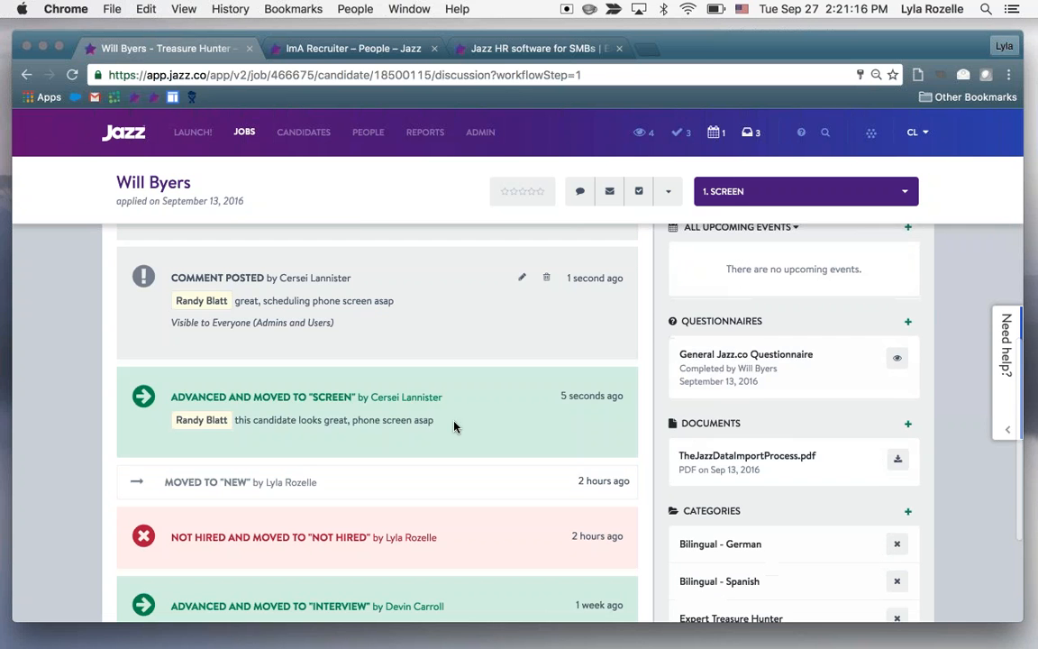
pyautogui.moveTo(455, 427); pyautogui.dragTo(161, 390)
pyautogui.click(160, 389)
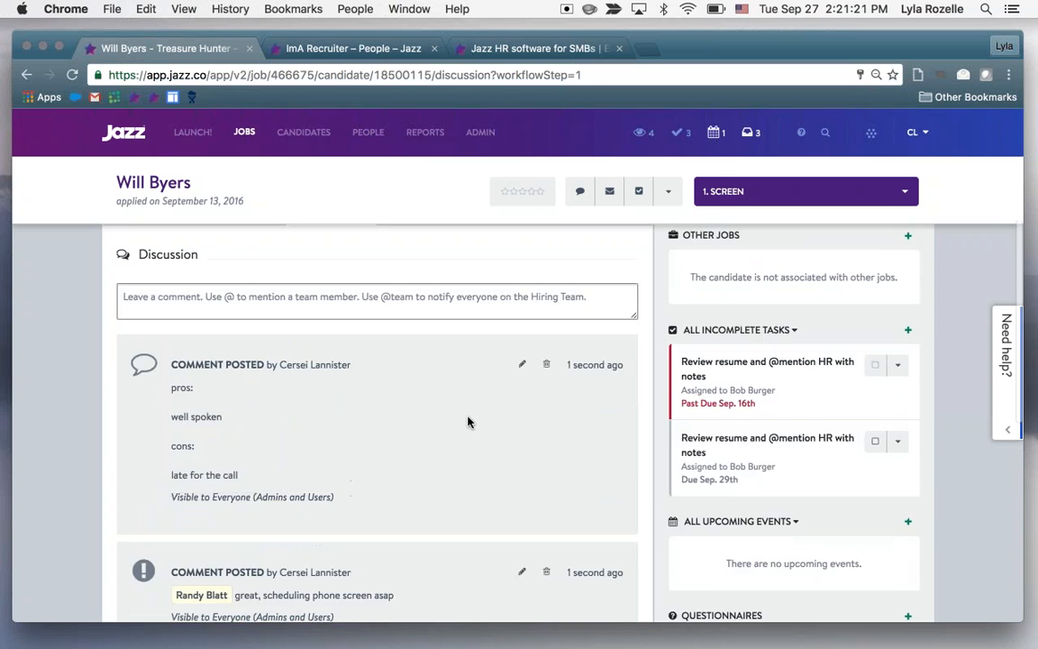
# Move the candidate to the 2. Interview stage
pyautogui.scroll(-2, 469, 452)
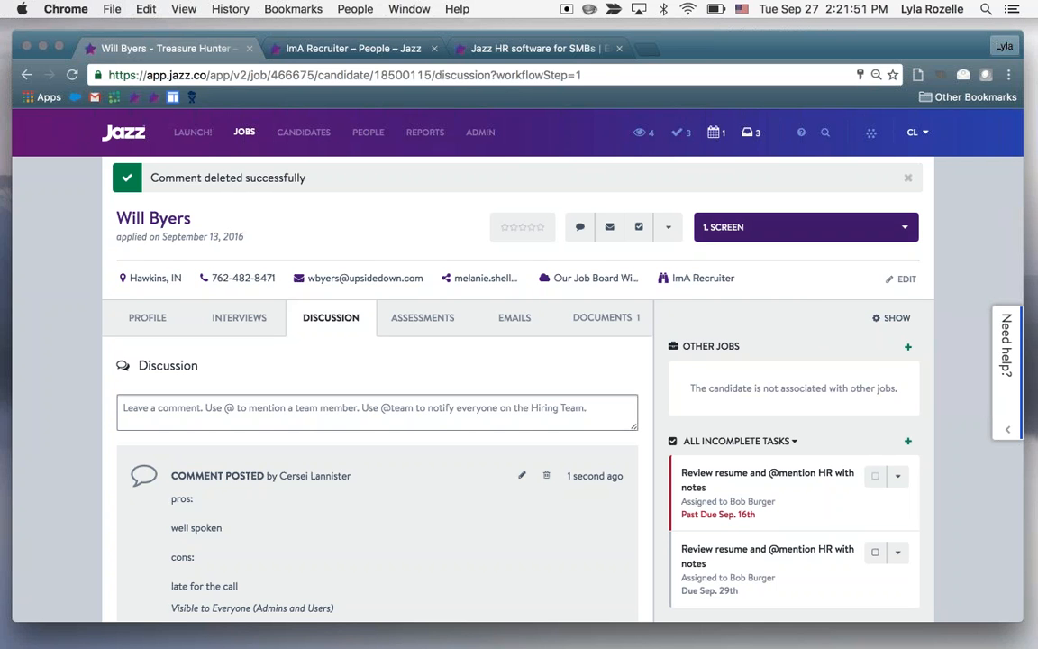
pyautogui.click(780, 227)
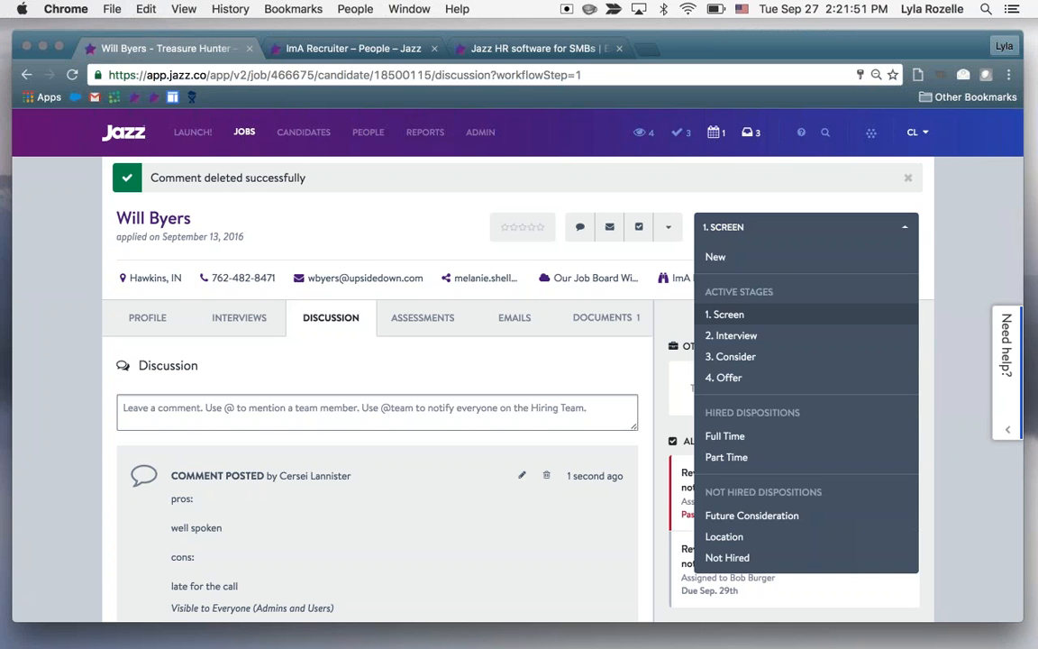
pyautogui.click(781, 344)
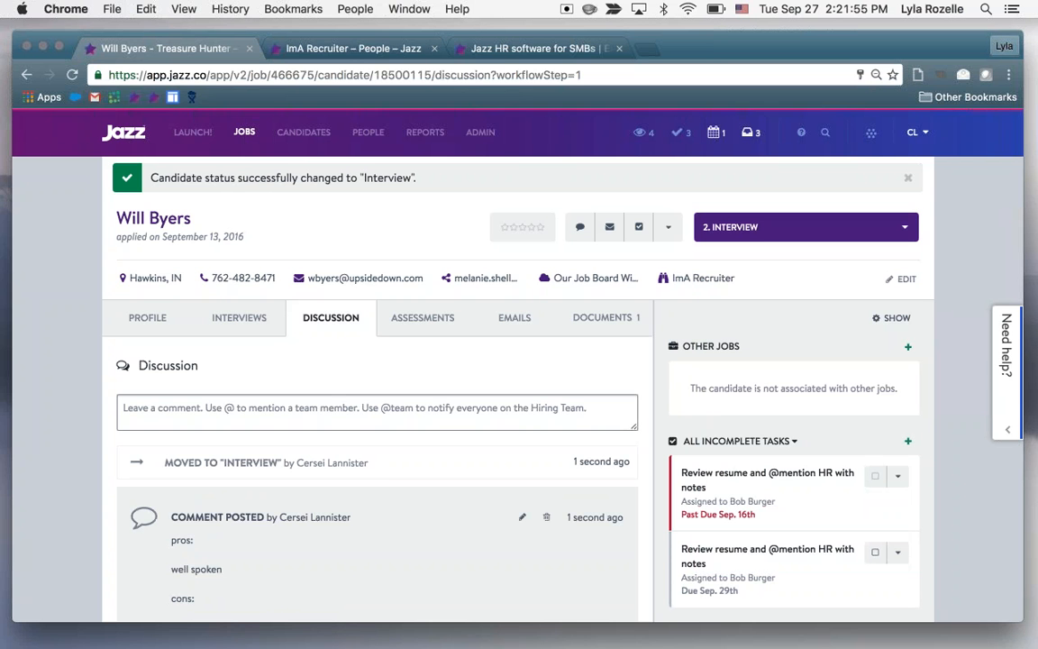
# Start a new email from the candidate's emails using the custom template "Next steps -- Hiring Manager Review"
pyautogui.click(517, 325)
pyautogui.scroll(-1, 511, 548)
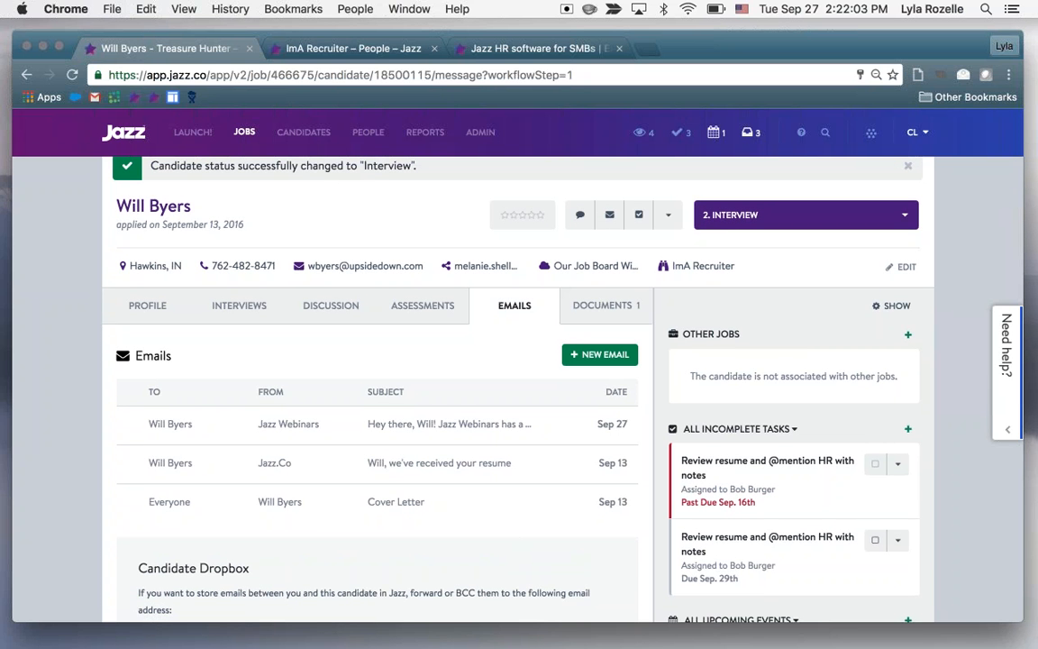
pyautogui.click(600, 355)
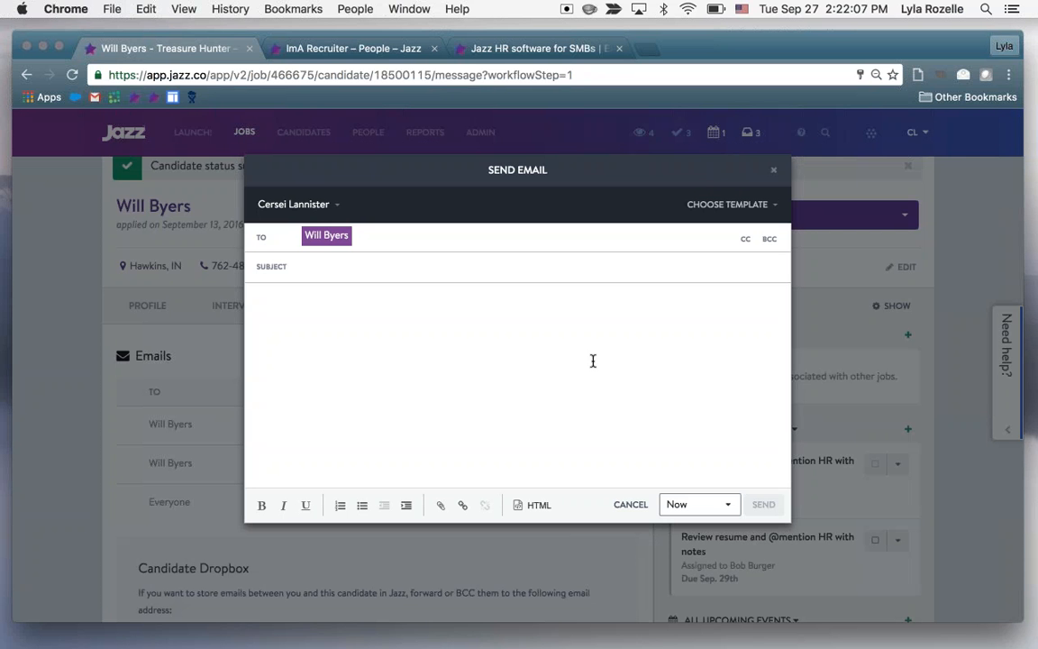
pyautogui.click(727, 204)
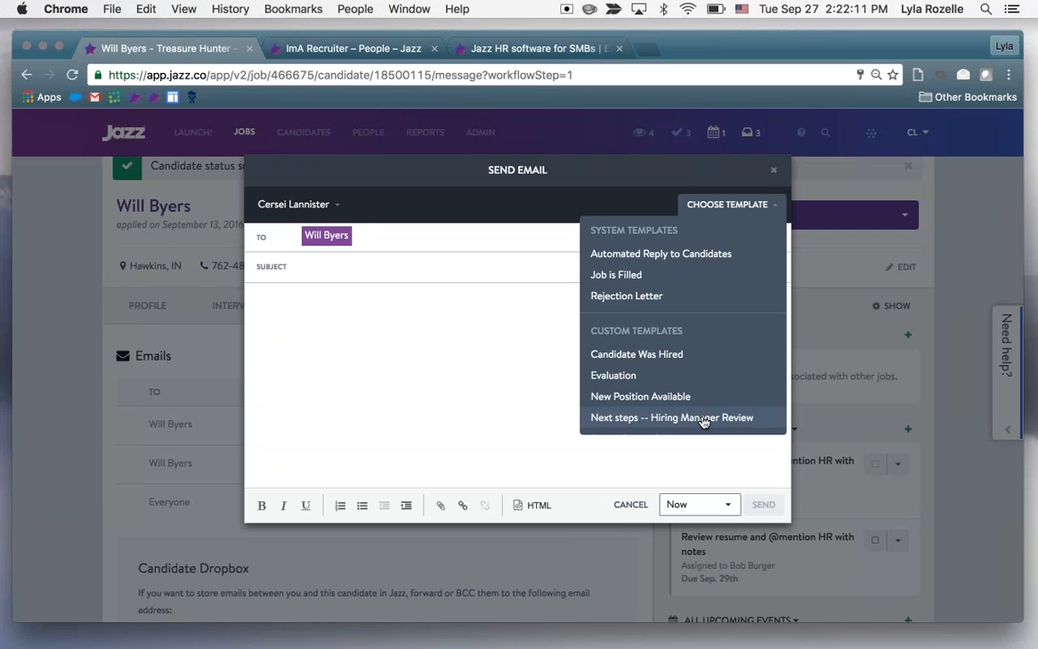
pyautogui.click(685, 418)
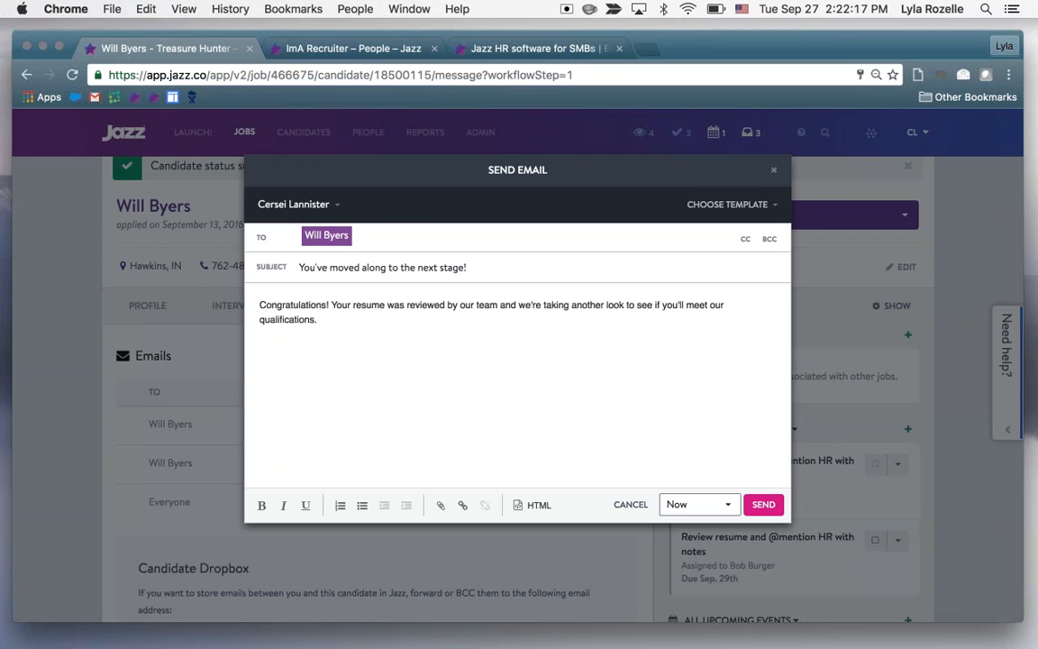
# Check the email's sender and delivery time options, keep the current sender and Now, and send the email
pyautogui.click(303, 207)
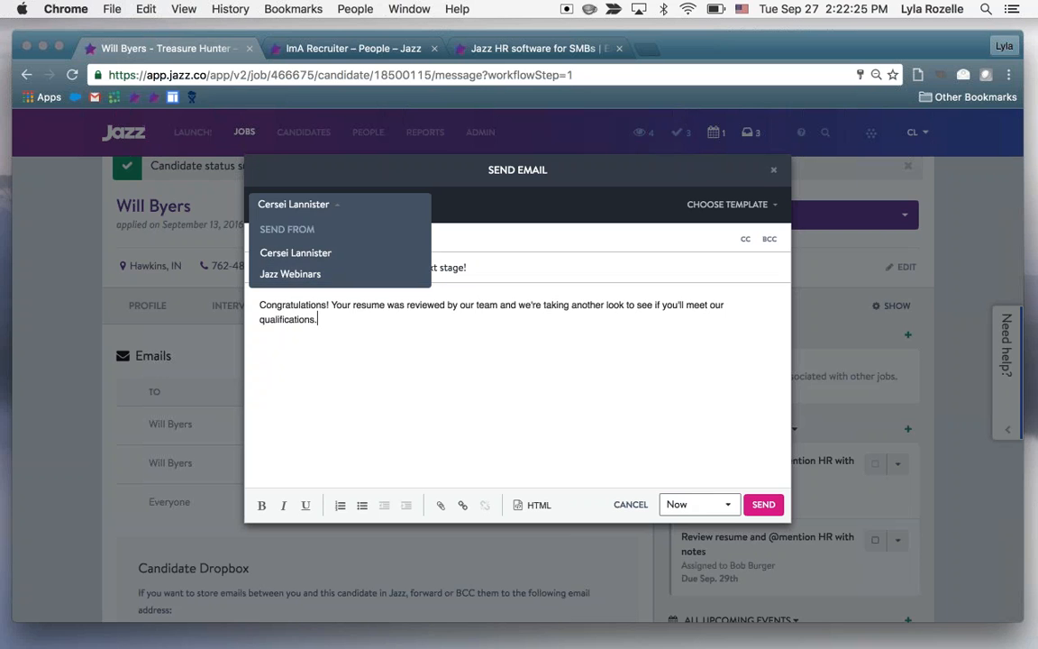
pyautogui.click(698, 505)
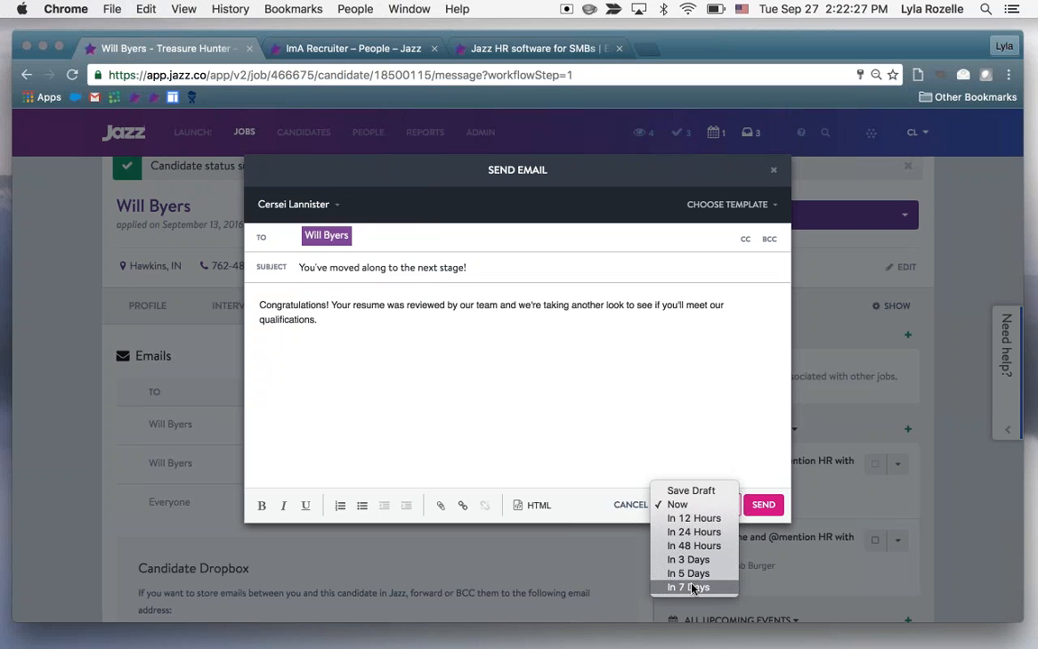
pyautogui.click(703, 442)
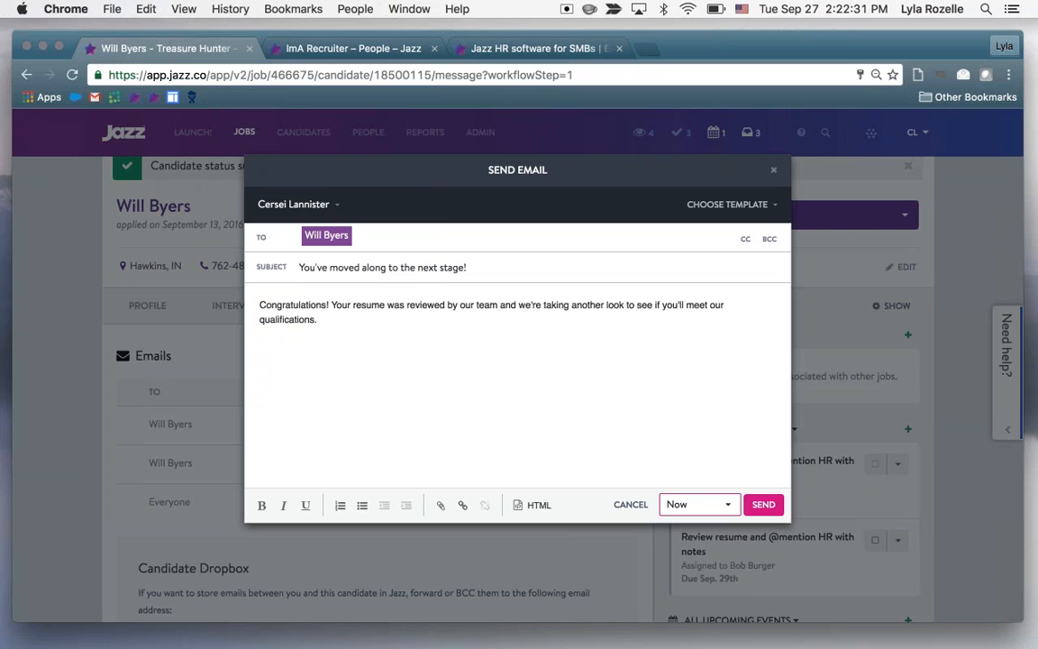
pyautogui.click(764, 504)
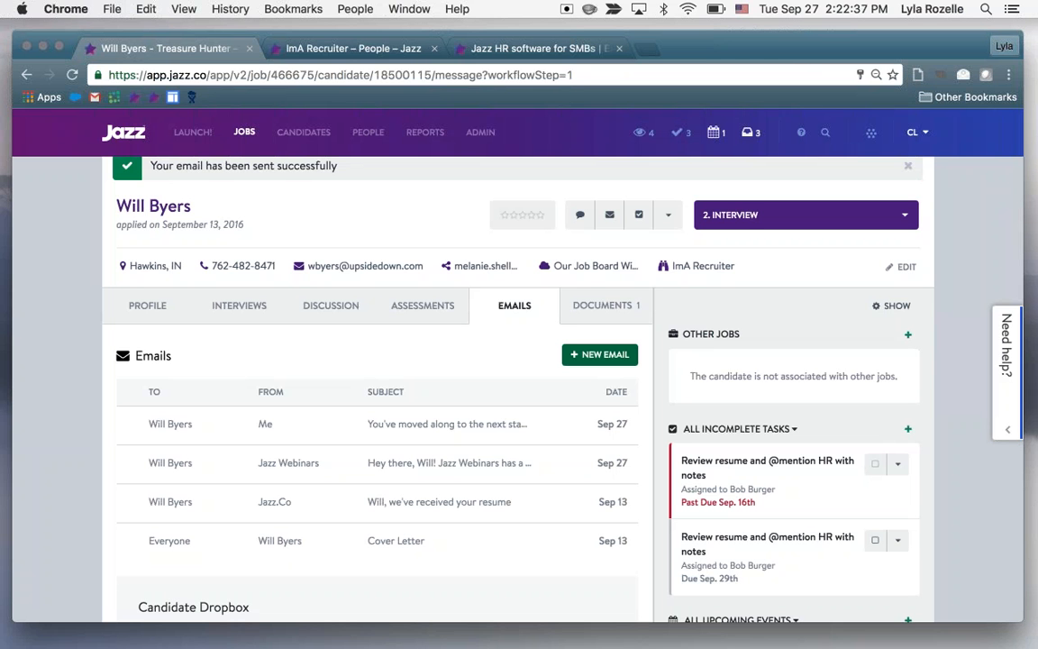
# Read the earlier Jazz Webinars email about a new position available and return to the candidate's email list
pyautogui.click(482, 473)
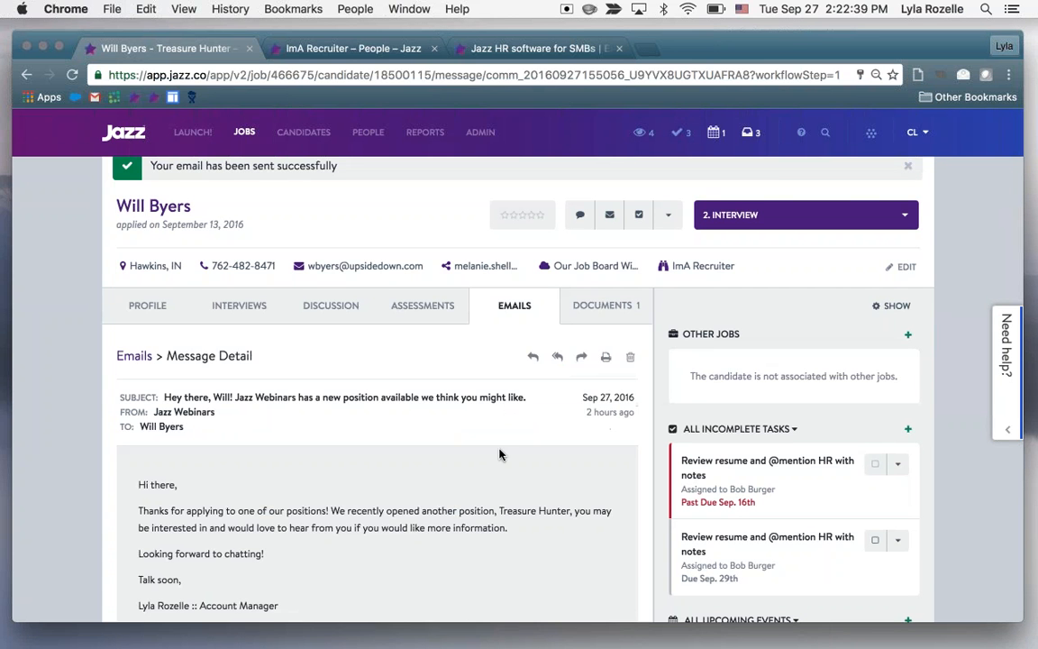
pyautogui.scroll(-2, 498, 451)
pyautogui.scroll(-3, 500, 455)
pyautogui.scroll(2, 500, 455)
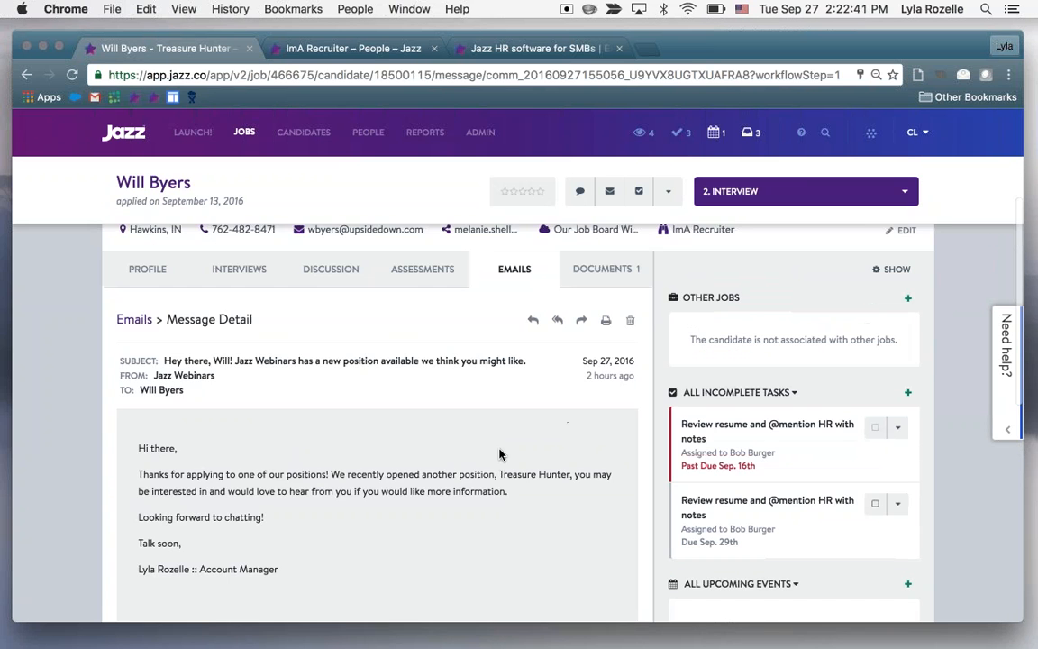
pyautogui.click(133, 319)
# Examine the Candidate Dropbox section below the email list and select its forwarding address
pyautogui.scroll(-2, 516, 423)
pyautogui.scroll(-1, 518, 423)
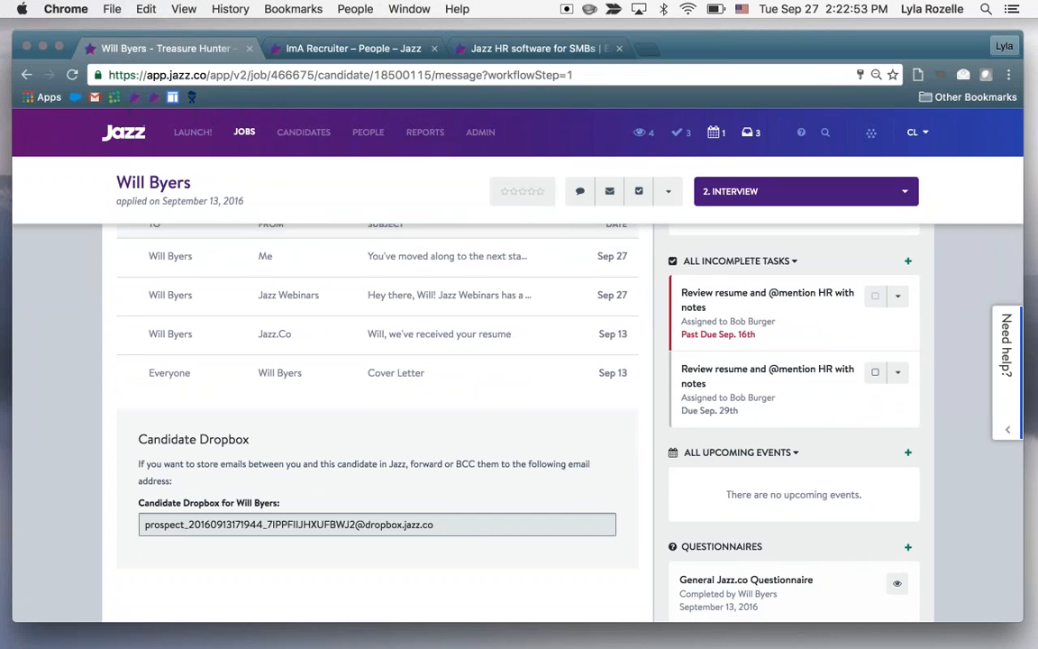
pyautogui.click(486, 531)
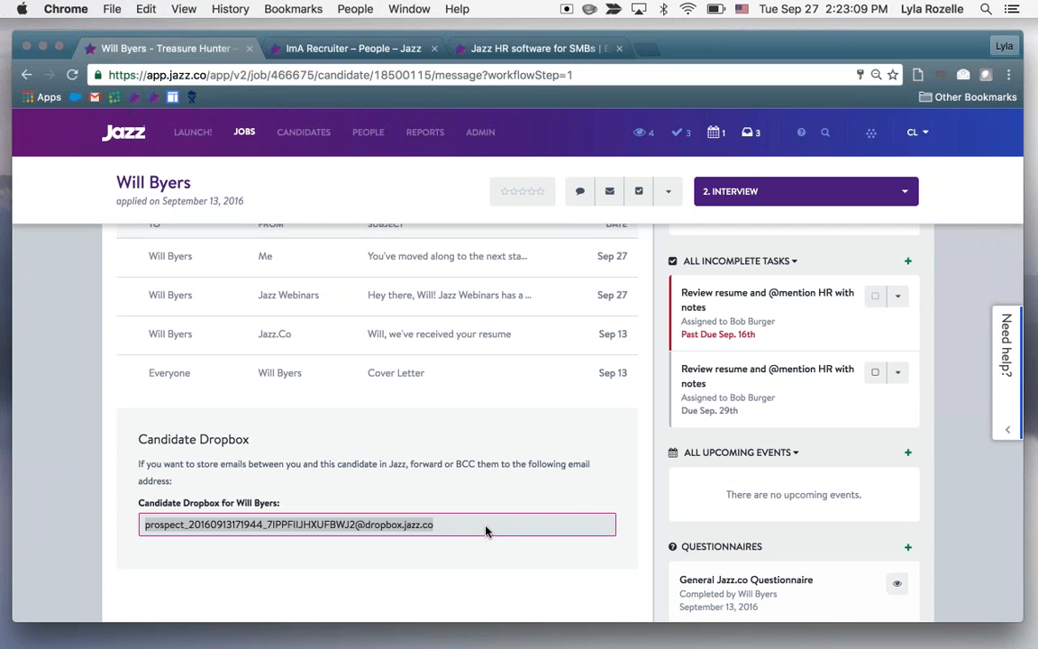
pyautogui.scroll(3, 485, 531)
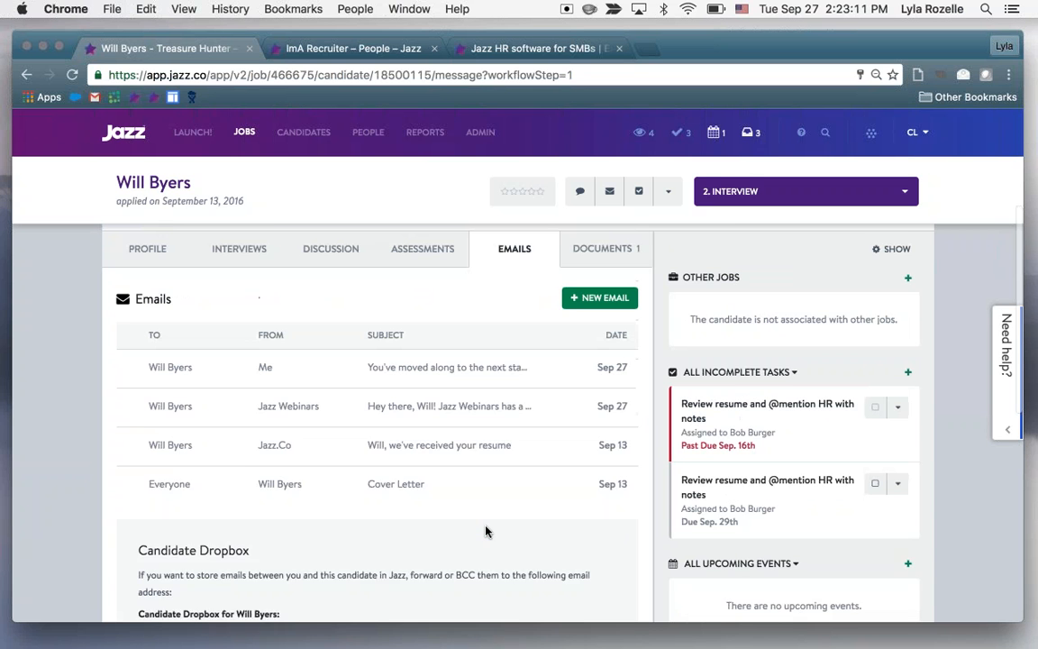
pyautogui.scroll(-1, 485, 531)
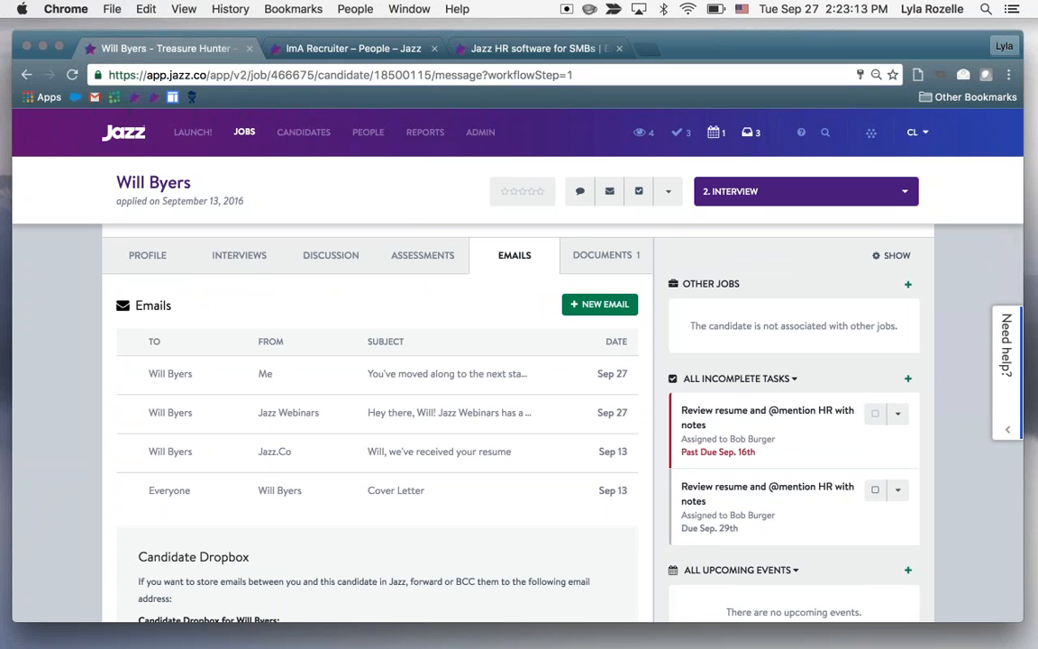
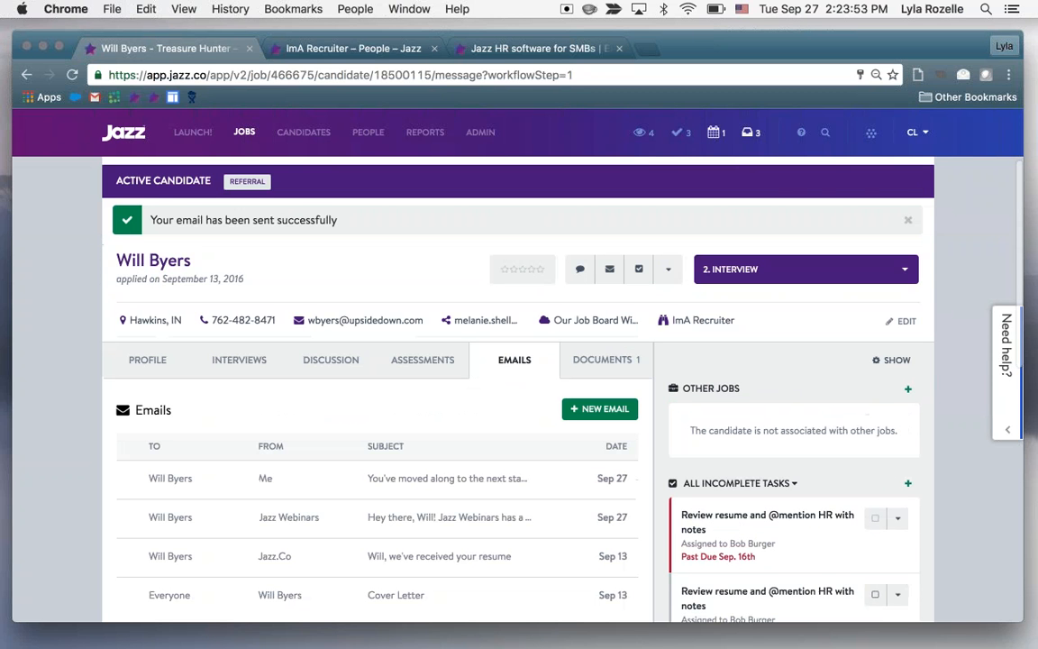
# Check the current candidate's workflow stage and move on to the next candidate in the Treasure Hunter job
pyautogui.scroll(1, 518, 379)
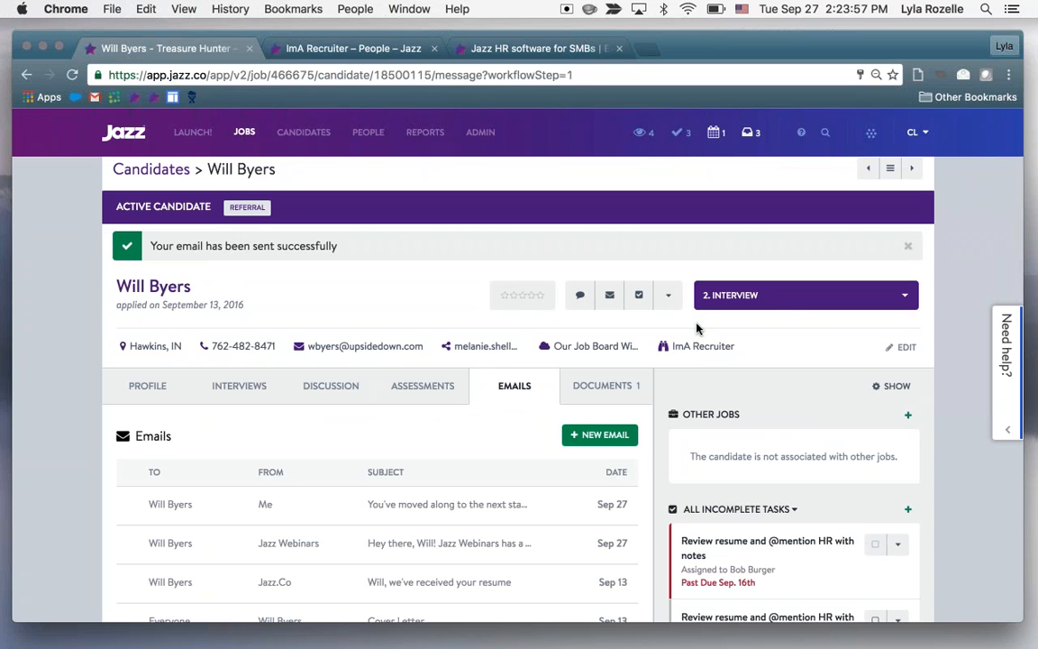
pyautogui.click(783, 301)
pyautogui.scroll(-1, 806, 361)
pyautogui.scroll(2, 807, 361)
pyautogui.click(903, 322)
pyautogui.click(911, 198)
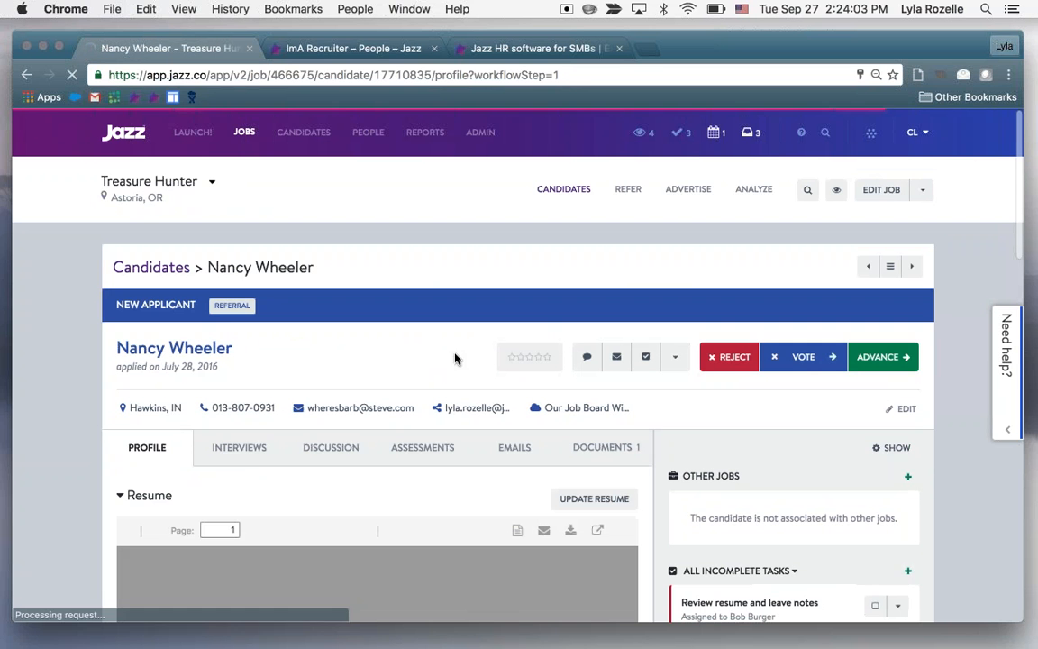
# Review the new applicant's resume, General Jazz.co Questionnaire answers and candidate info on the profile
pyautogui.scroll(-10, 681, 399)
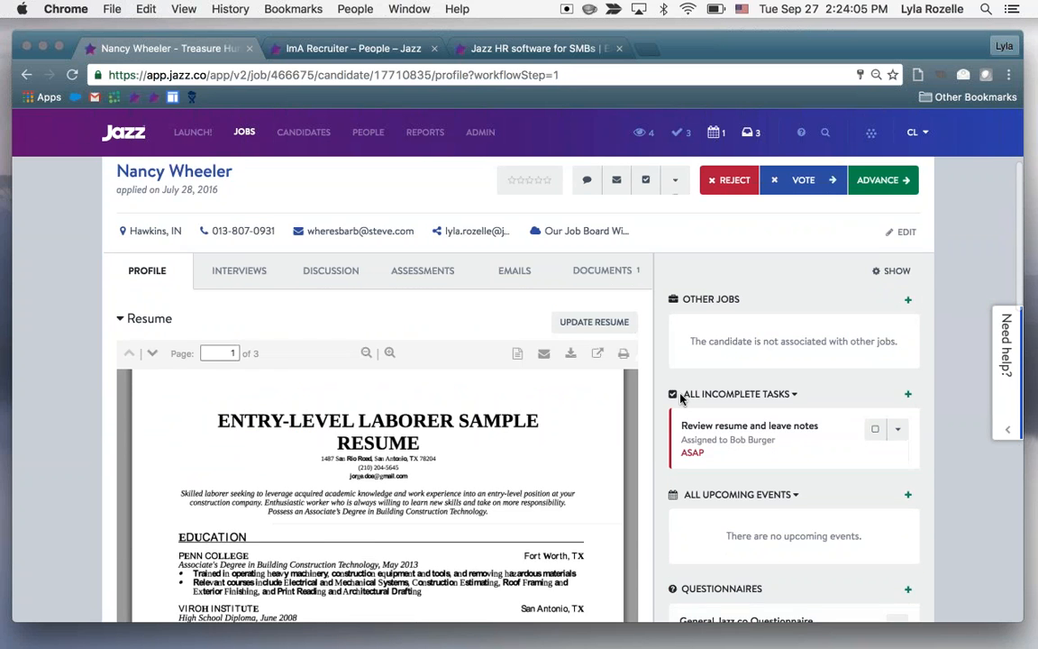
pyautogui.scroll(-2, 682, 399)
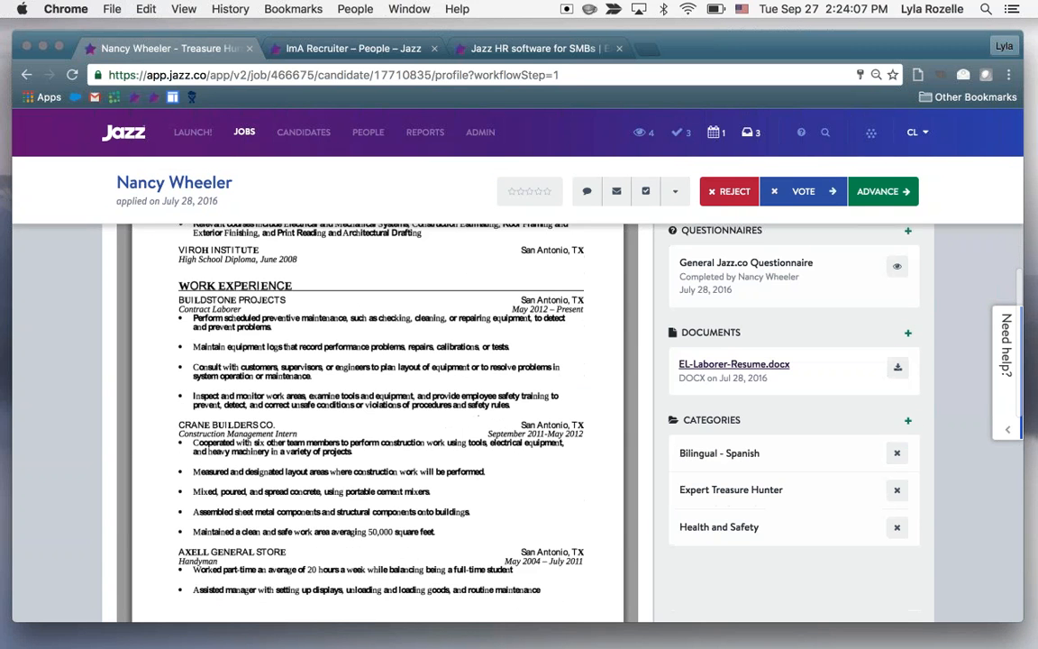
pyautogui.click(713, 300)
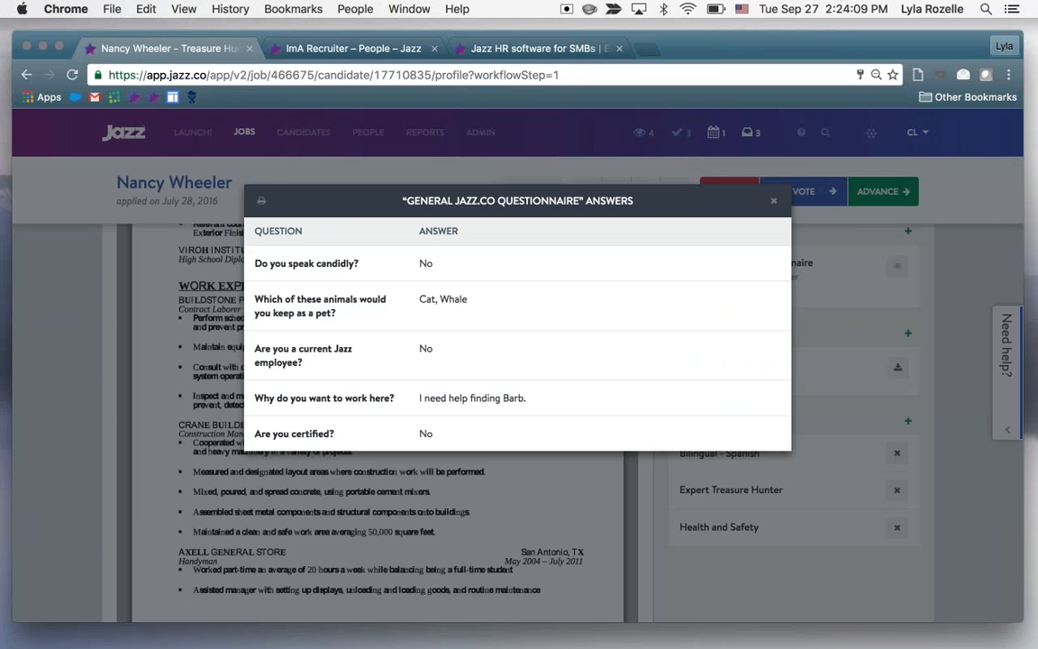
pyautogui.press('Escape')
pyautogui.scroll(-5, 693, 365)
pyautogui.scroll(-5, 695, 367)
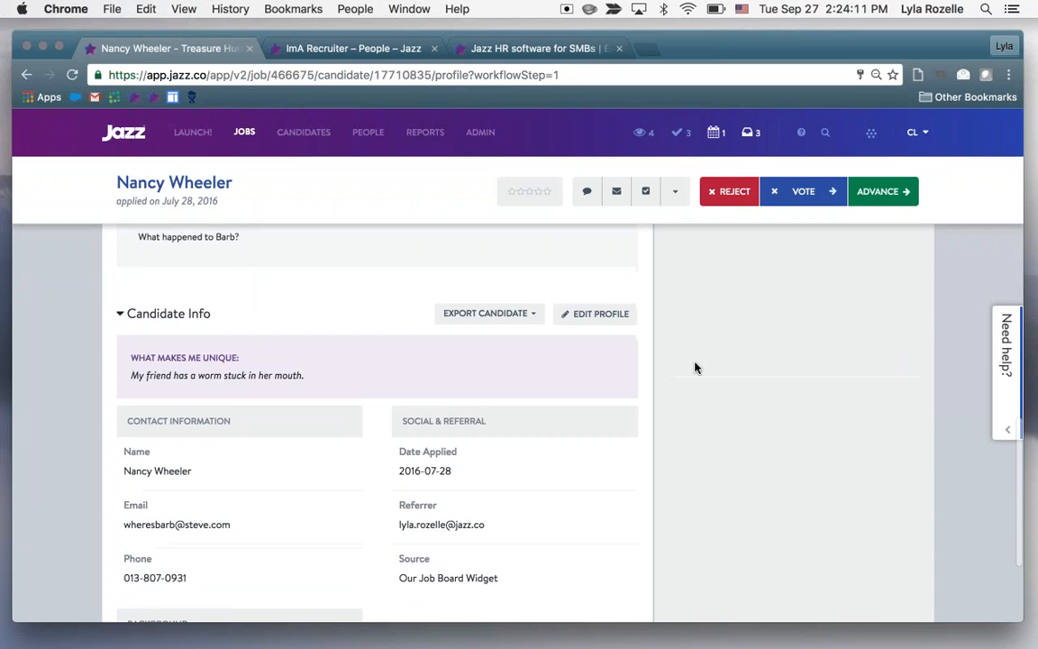
# Look through the applicant's discussion history and list of emails
pyautogui.scroll(15, 695, 367)
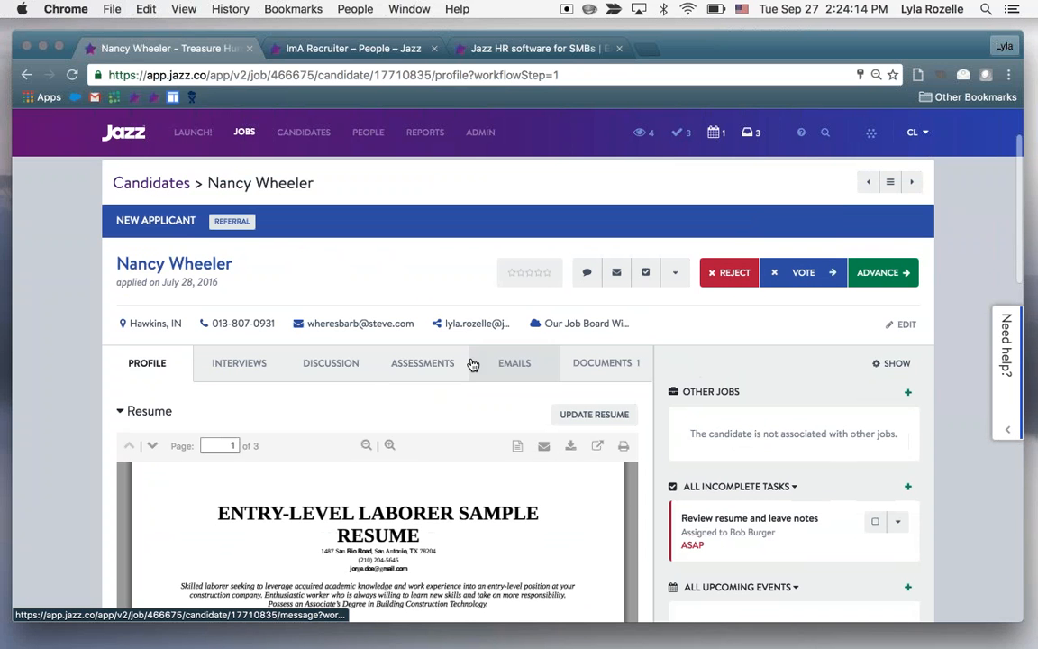
pyautogui.click(350, 379)
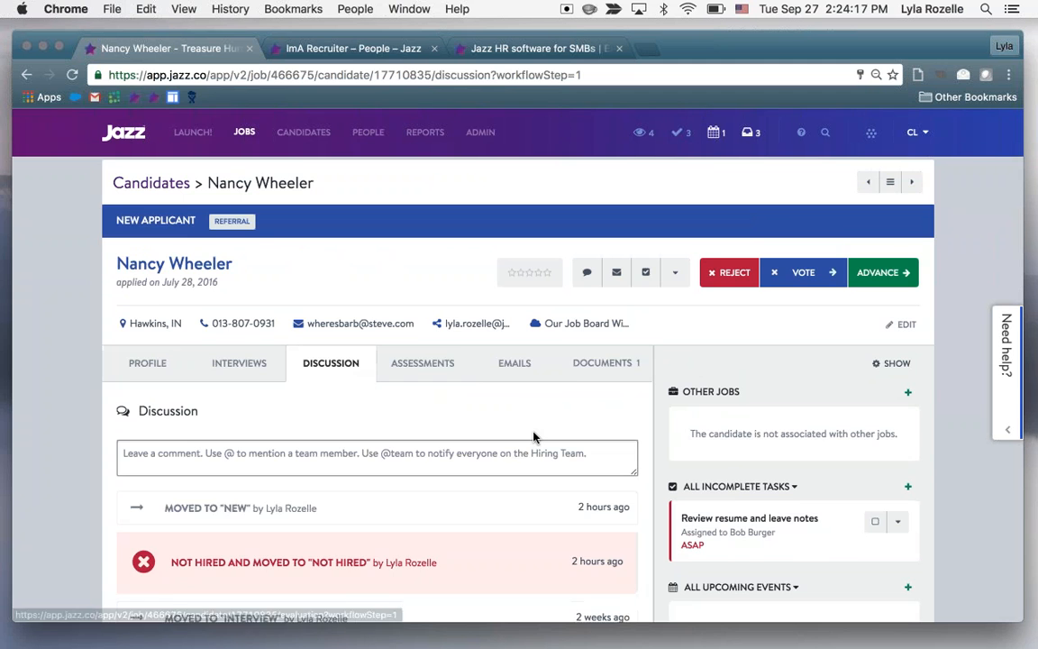
pyautogui.scroll(-2, 533, 437)
pyautogui.scroll(2, 533, 437)
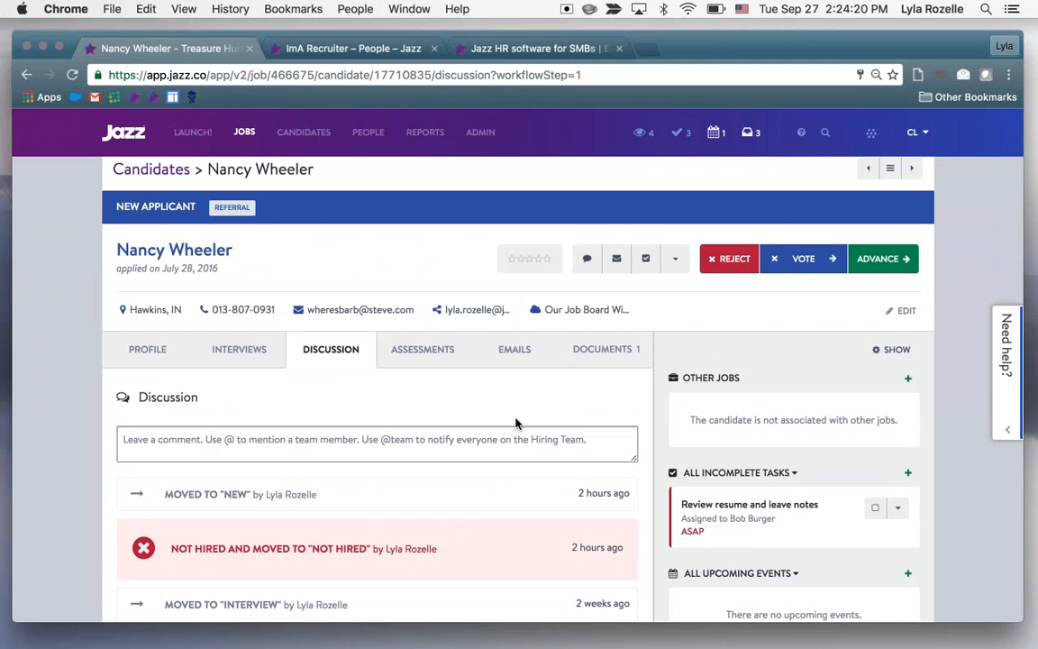
pyautogui.scroll(-1, 518, 422)
pyautogui.click(519, 344)
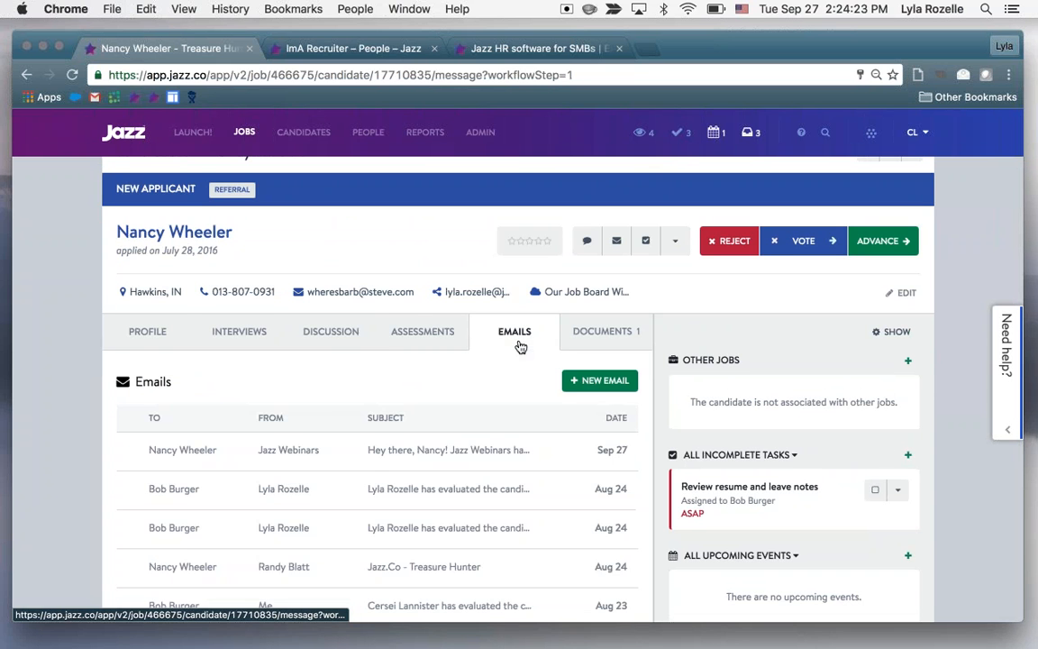
# Submit a rejection of the applicant with the reason Not Hired and the prefilled feedback text cleared
pyautogui.scroll(1, 503, 390)
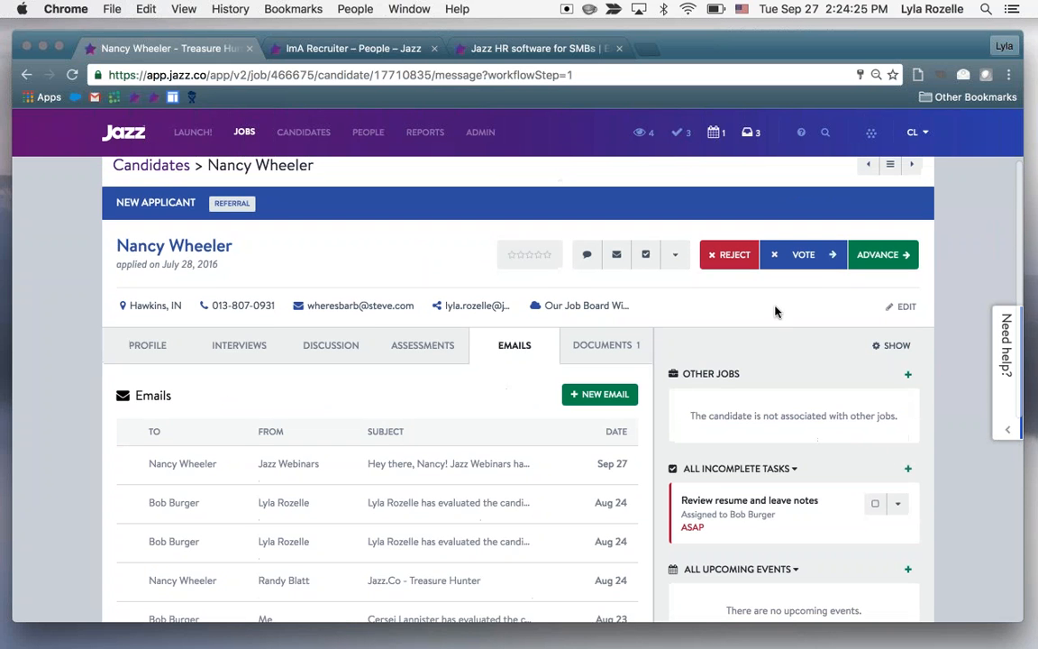
pyautogui.click(732, 258)
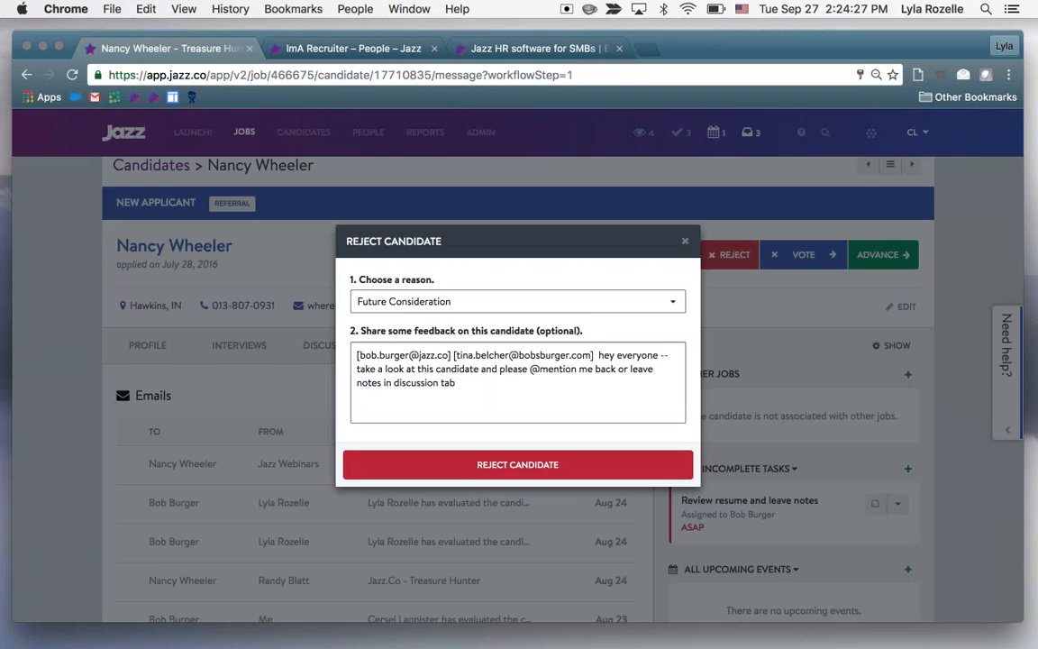
pyautogui.tripleClick(402, 363)
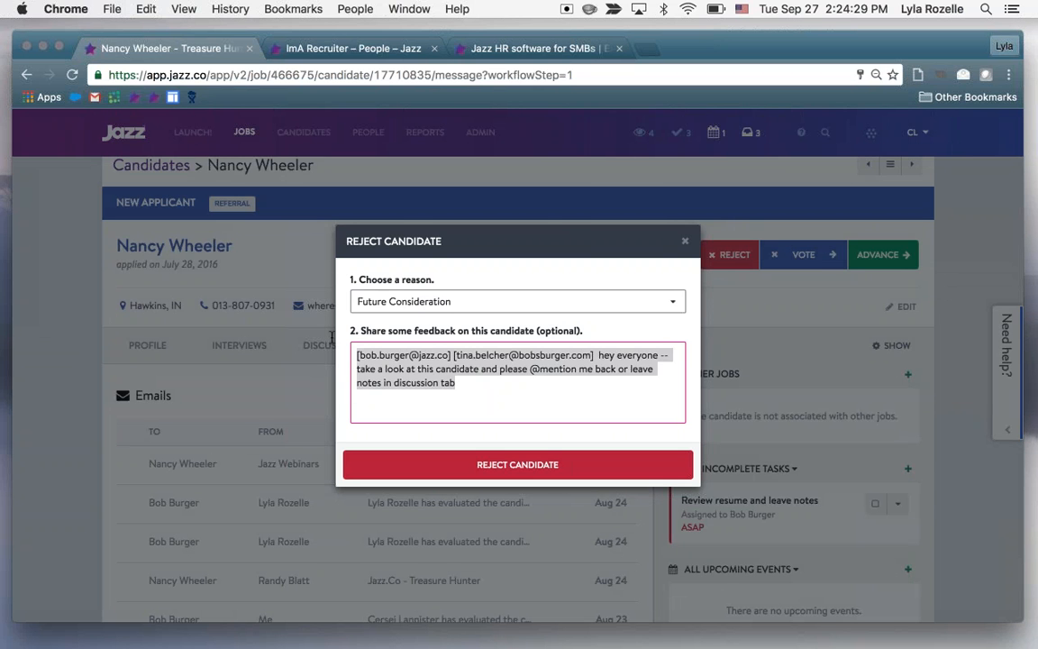
pyautogui.press('BackSpace')
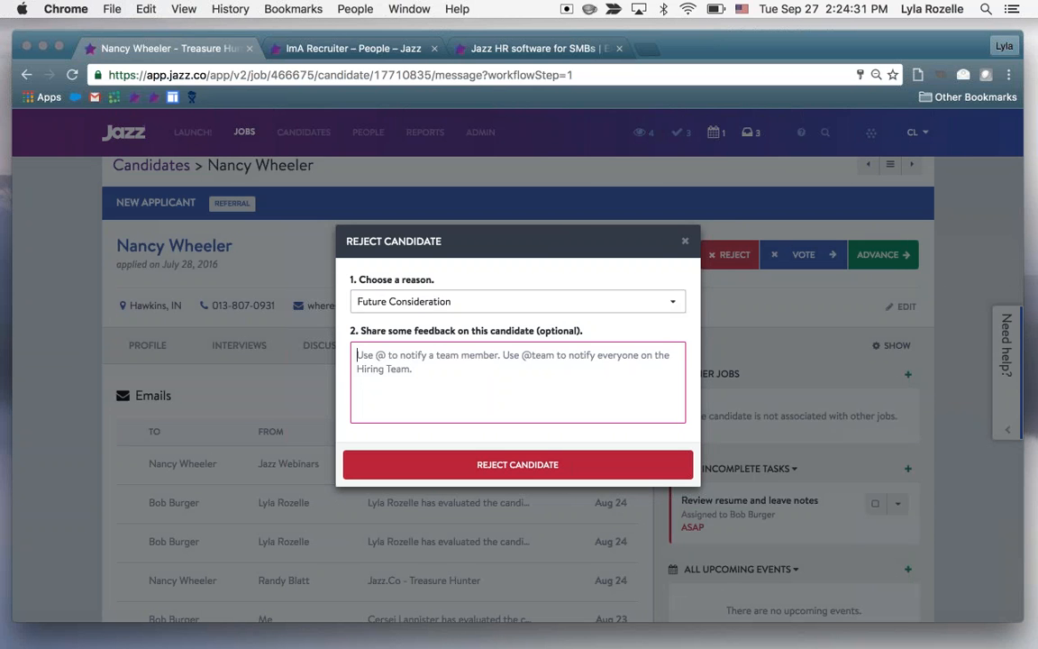
pyautogui.click(486, 301)
pyautogui.click(484, 330)
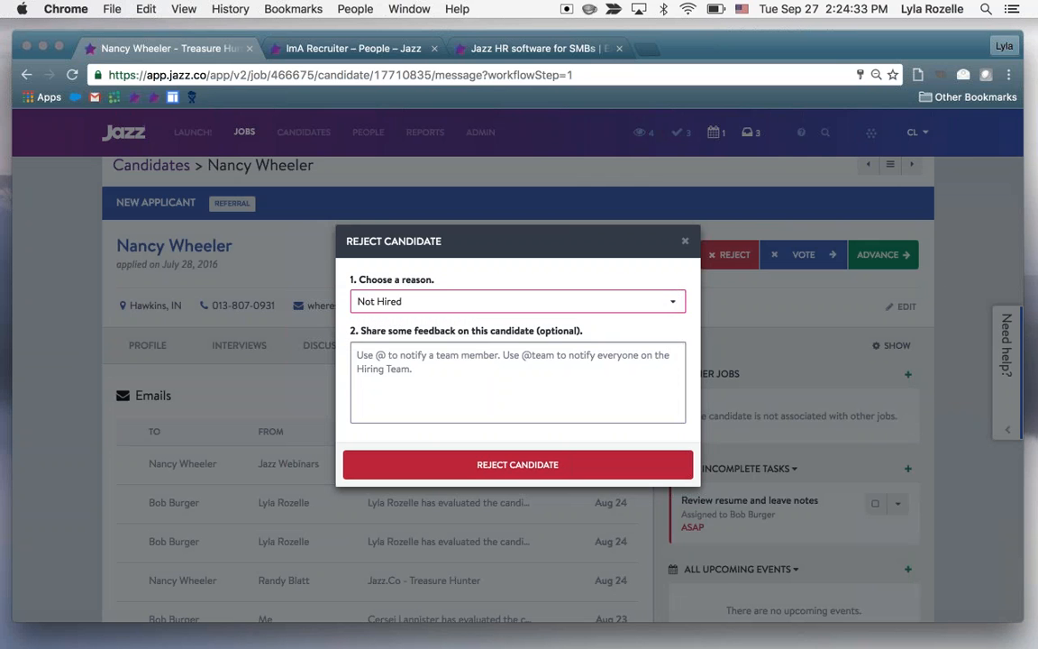
pyautogui.click(485, 374)
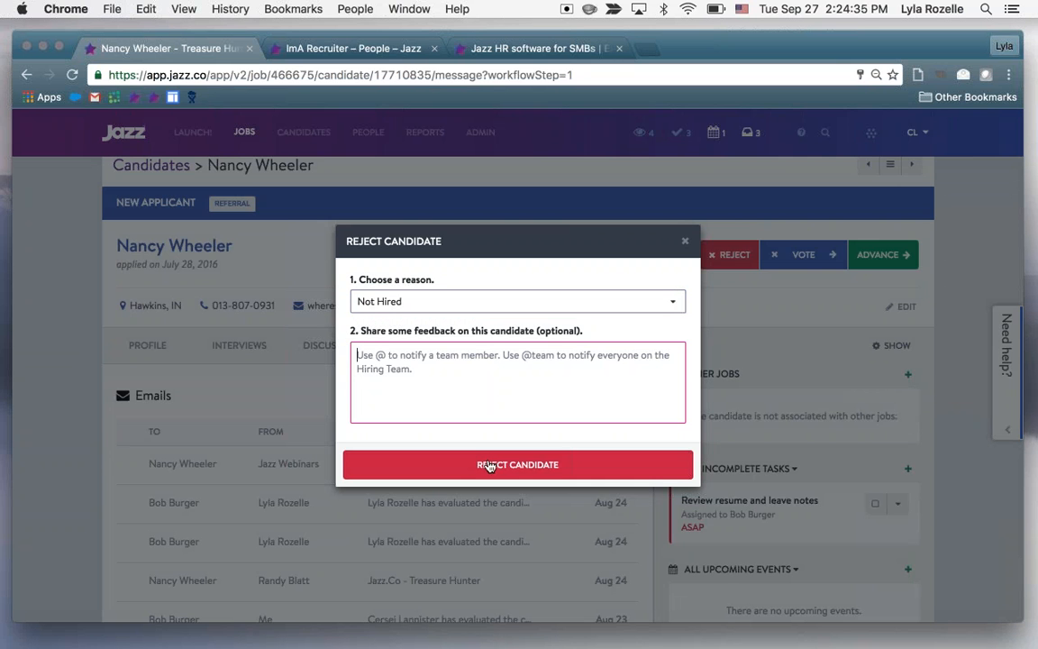
pyautogui.click(477, 464)
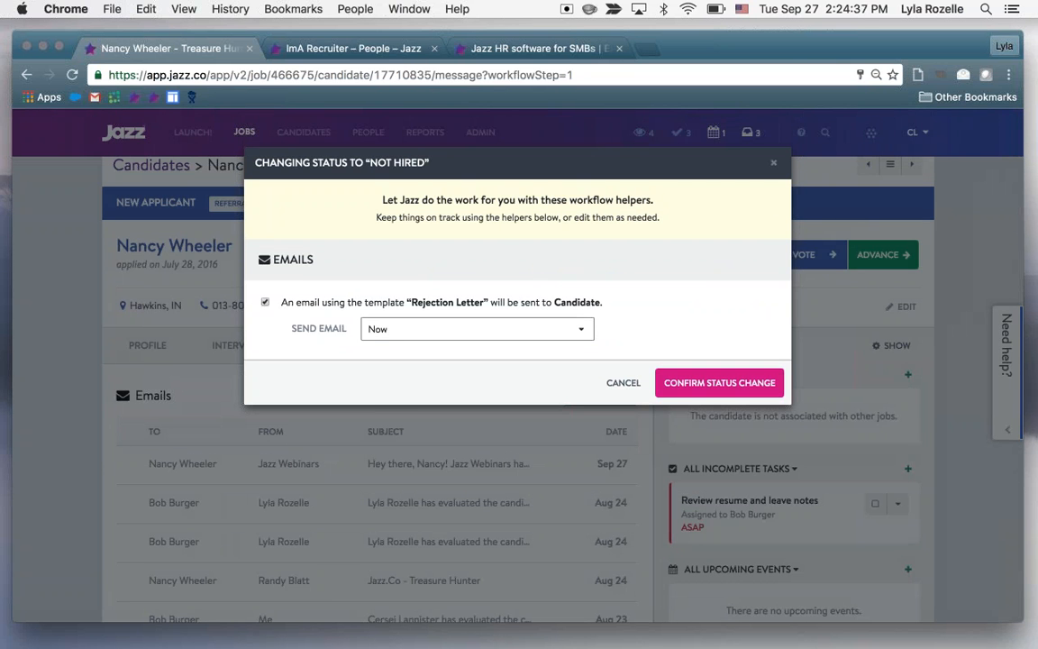
# Keep the "Rejection Letter" email enabled, set it to send In 5 Days, and confirm the status change
pyautogui.moveTo(280, 304); pyautogui.dragTo(487, 303)
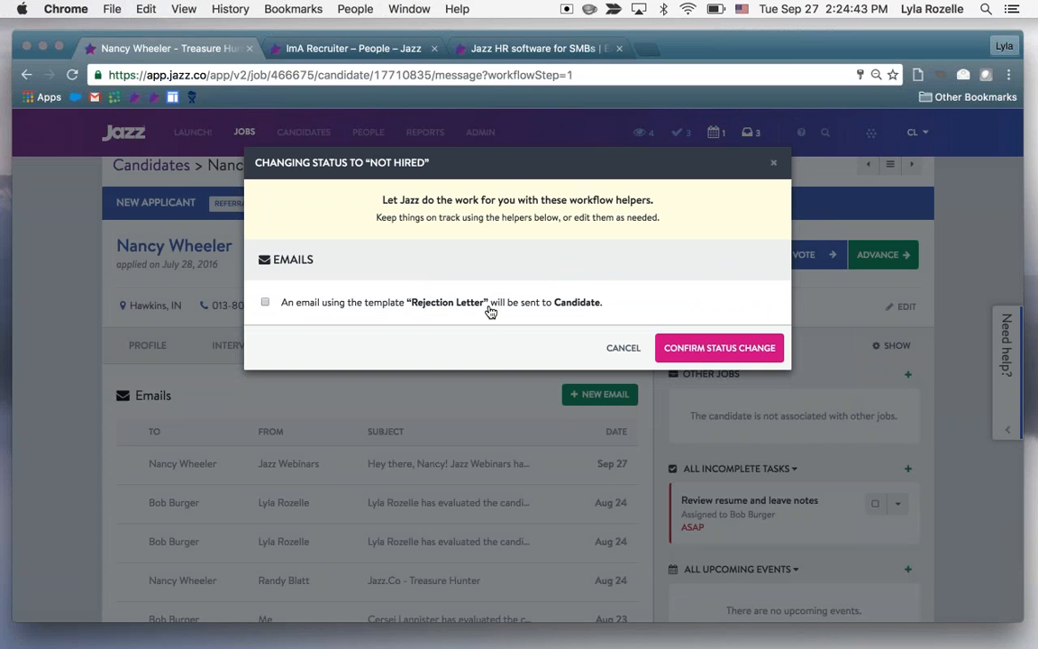
pyautogui.click(489, 308)
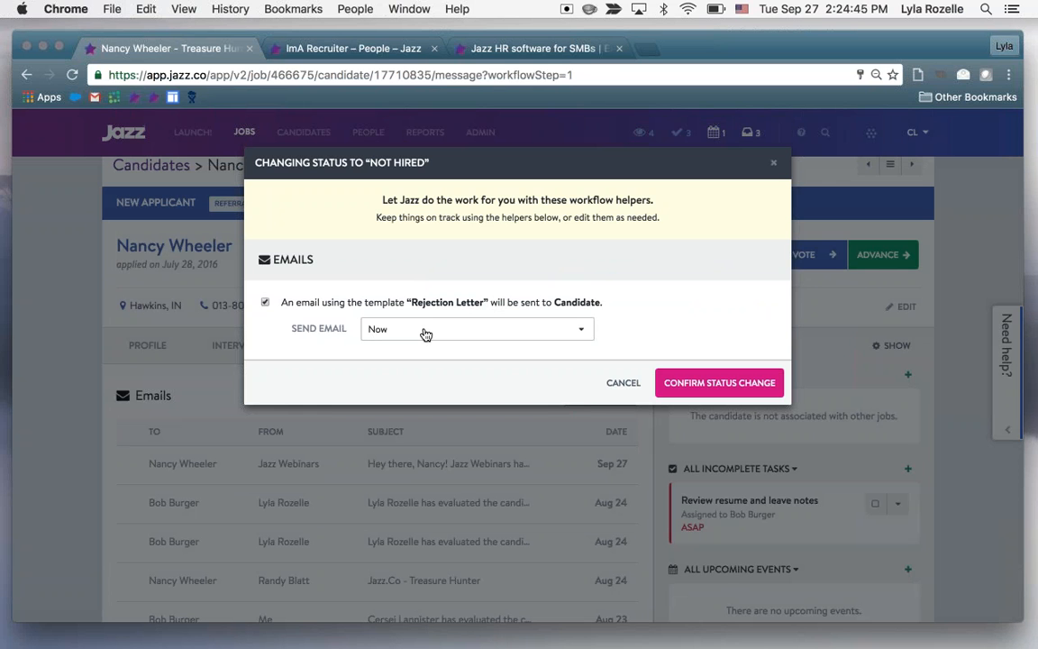
pyautogui.click(424, 333)
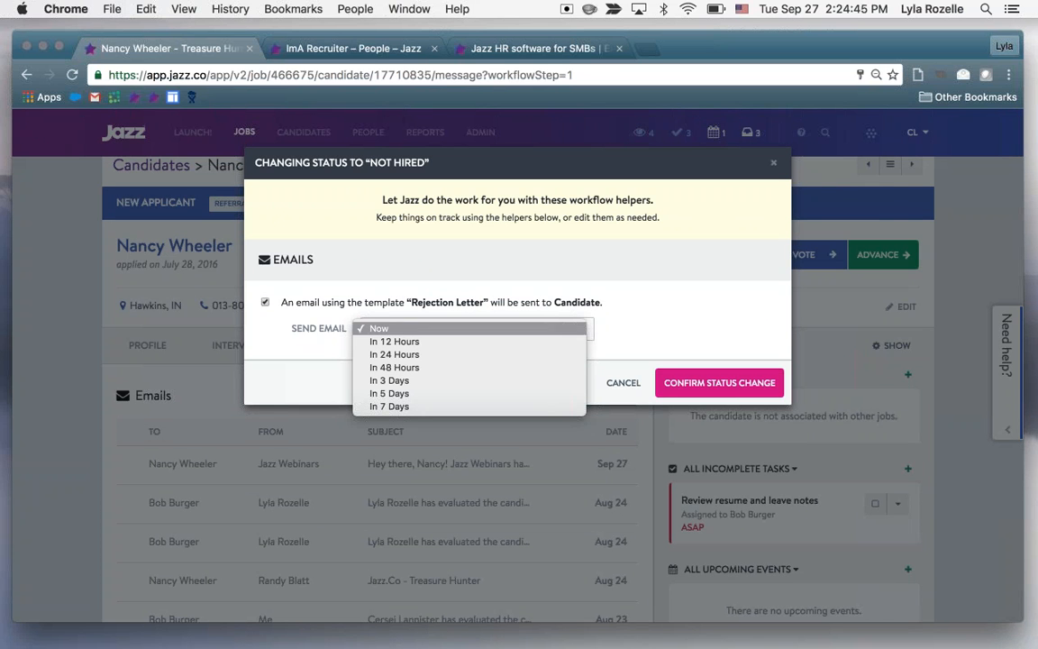
pyautogui.click(448, 394)
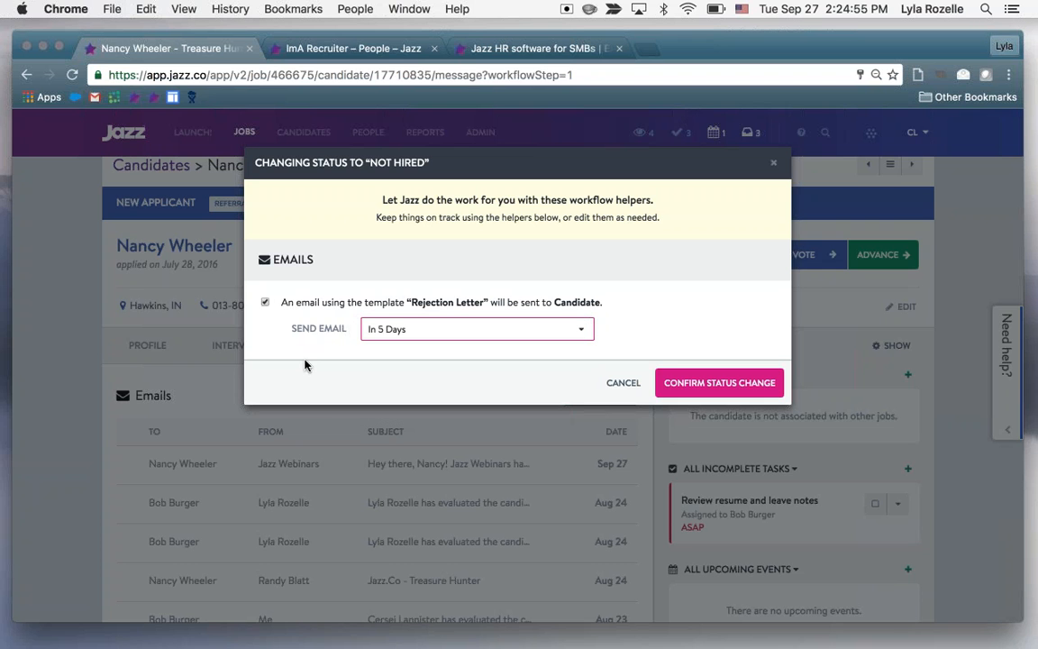
pyautogui.click(265, 304)
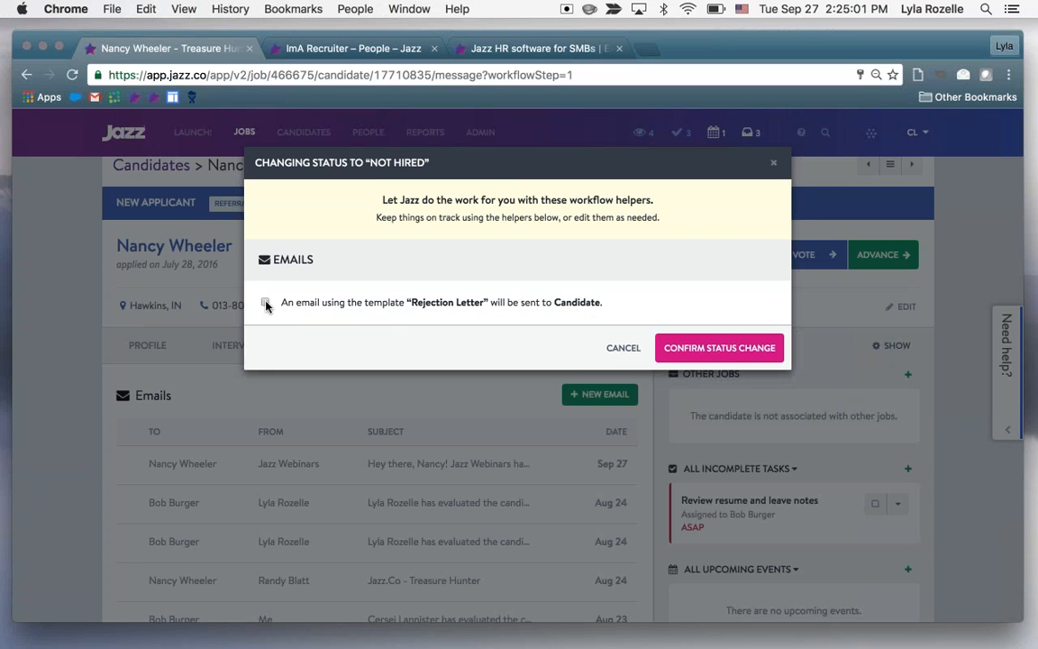
pyautogui.click(266, 303)
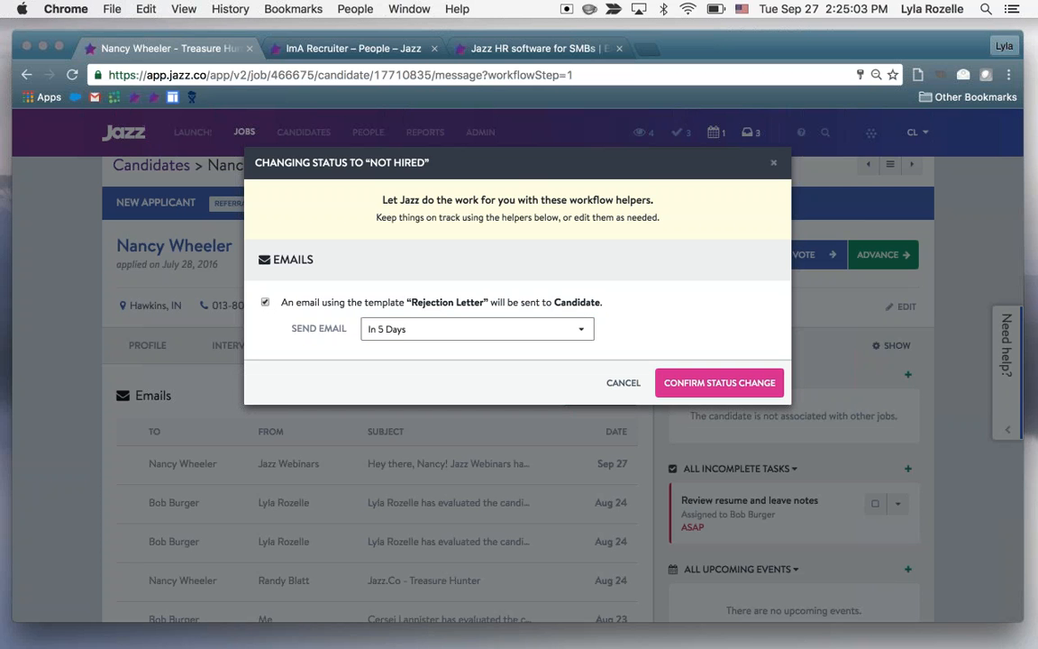
pyautogui.click(719, 382)
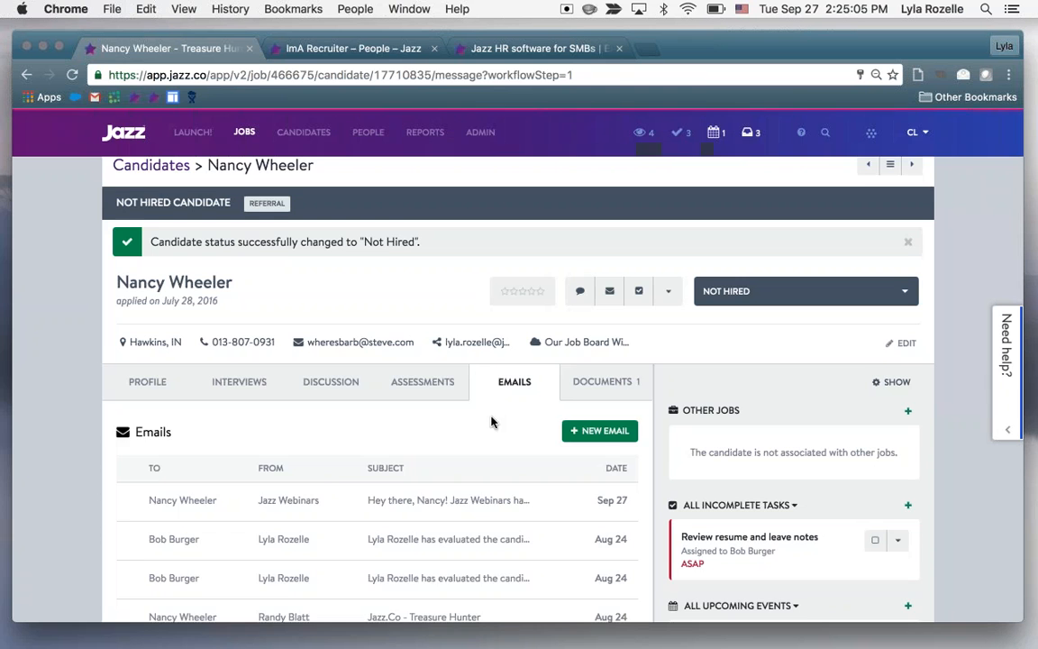
# Refresh the candidate's emails, open the scheduled rejection message and read it
pyautogui.scroll(-1, 494, 467)
pyautogui.click(387, 346)
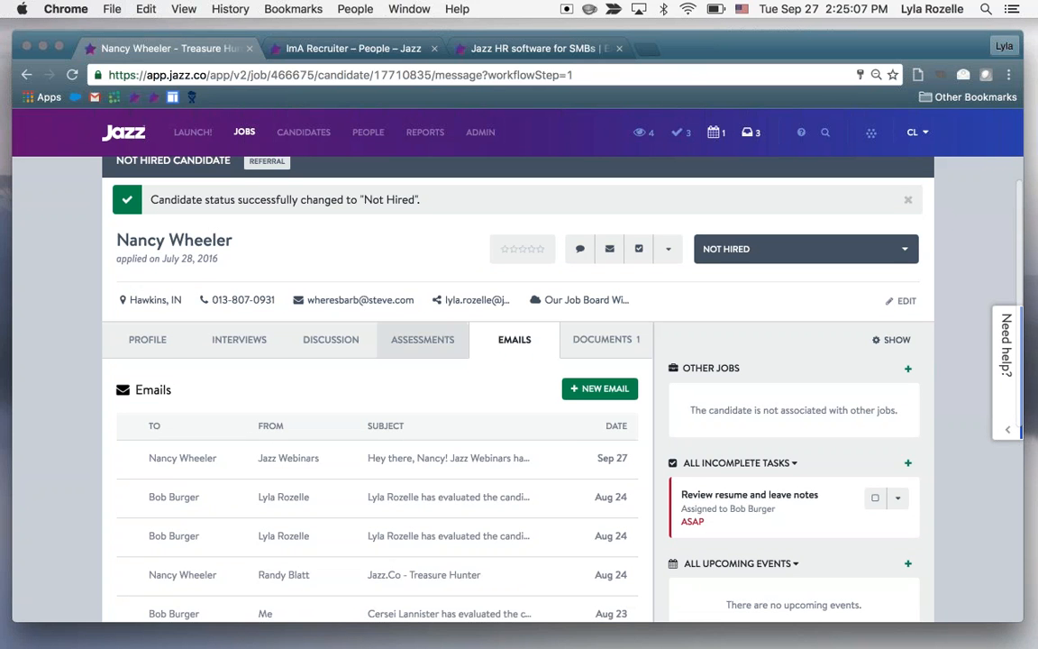
pyautogui.click(513, 342)
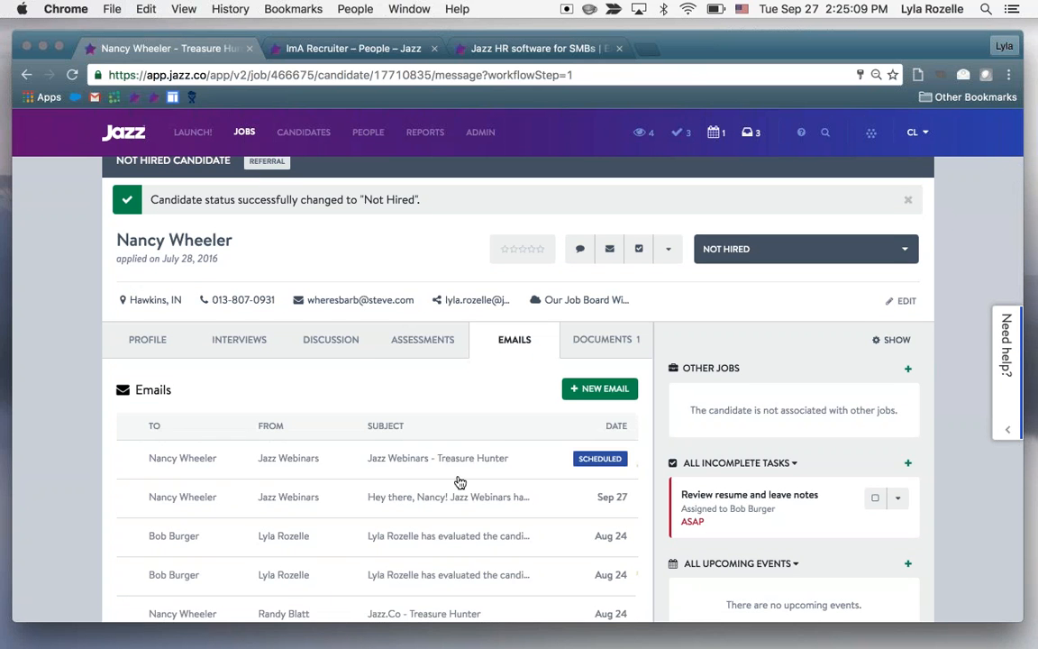
pyautogui.scroll(-2, 456, 412)
pyautogui.click(461, 387)
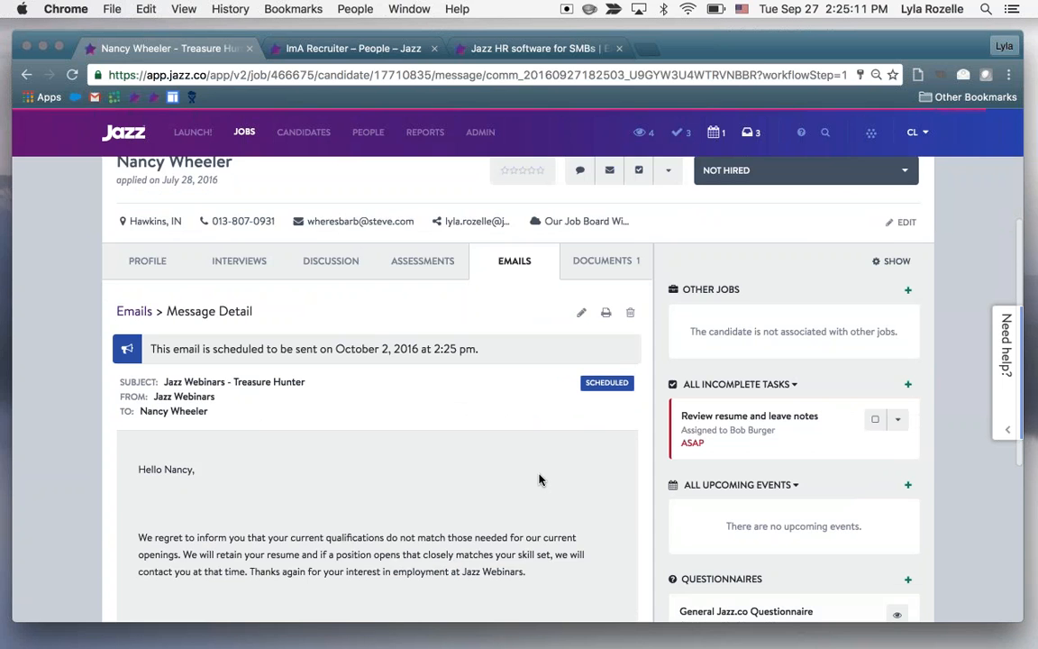
pyautogui.scroll(-2, 539, 480)
pyautogui.scroll(-1, 539, 481)
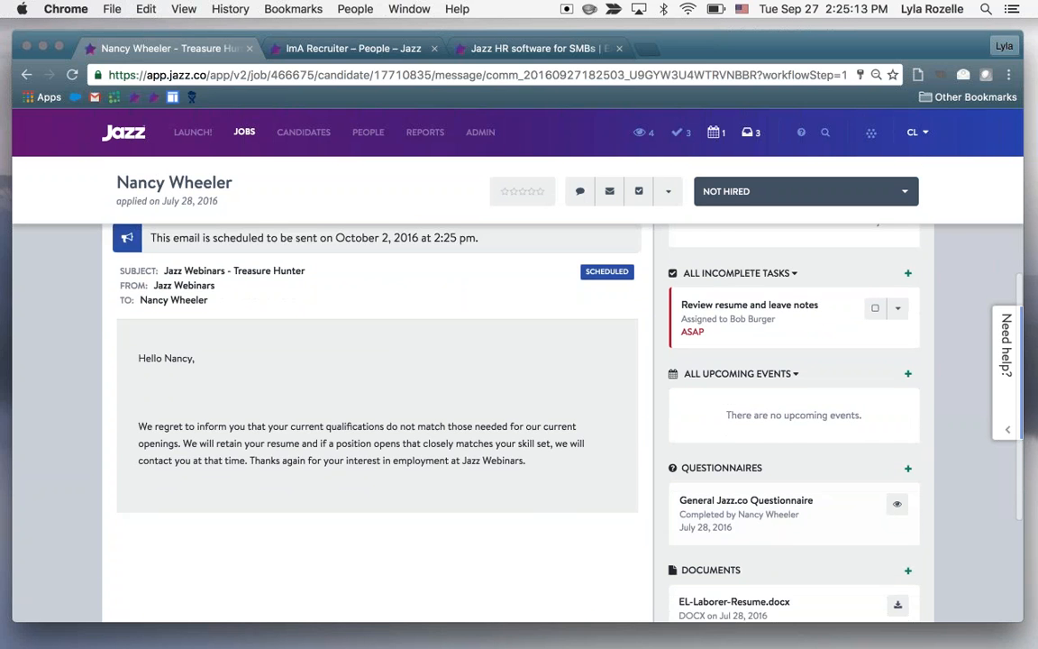
# Delete the scheduled rejection email and confirm the deletion
pyautogui.scroll(3, 539, 480)
pyautogui.click(630, 287)
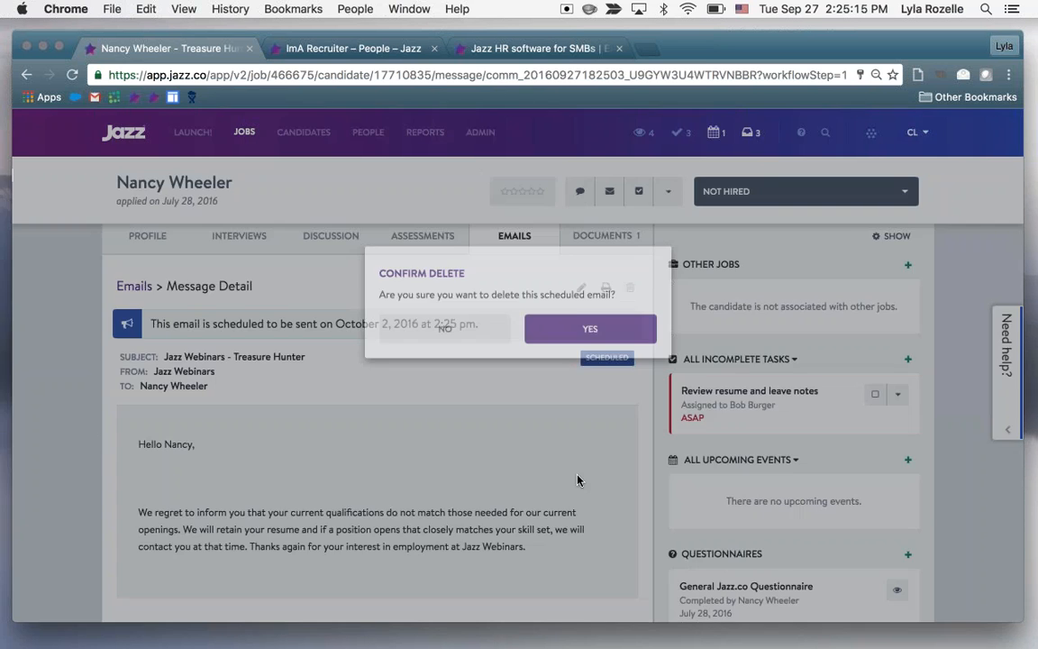
pyautogui.click(599, 356)
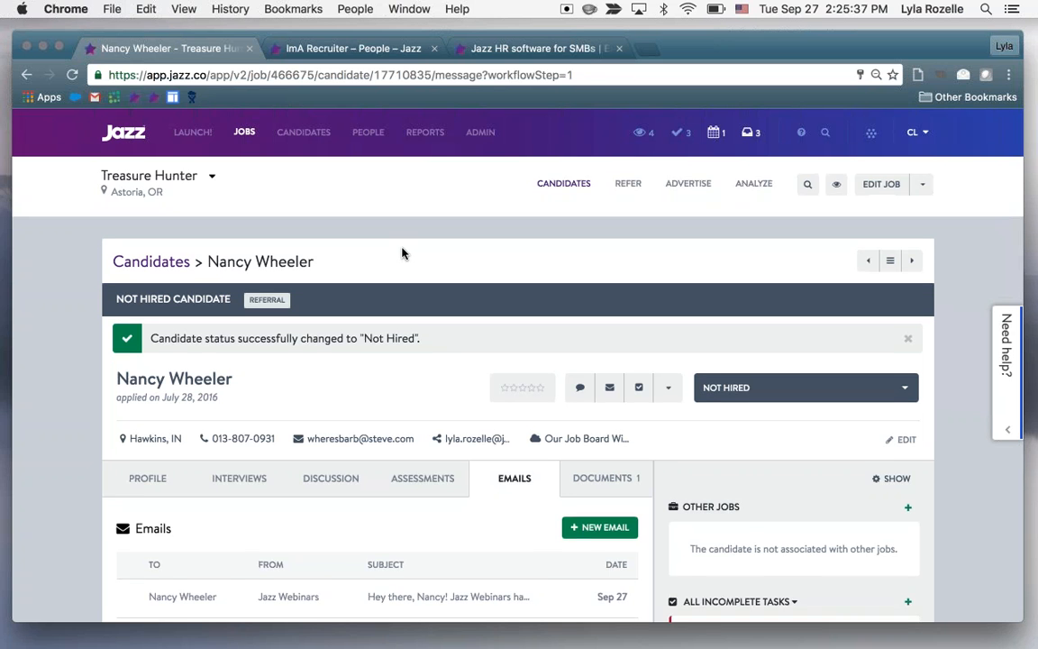
# Preview the Request Comment form and the new email form for the candidate, closing both without sending
pyautogui.scroll(-2, 405, 252)
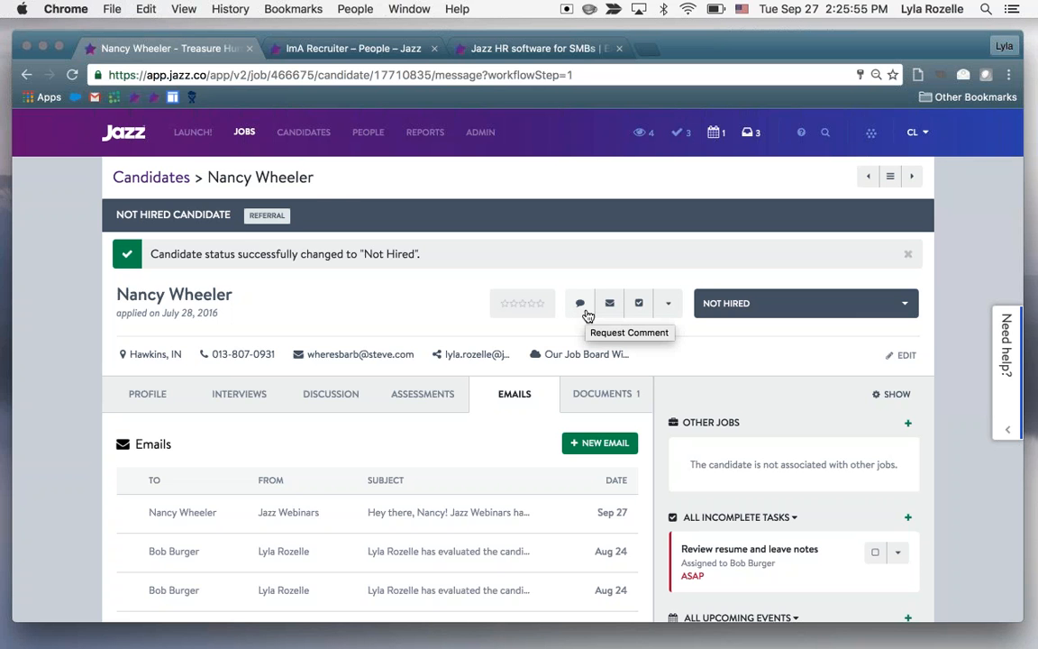
pyautogui.click(584, 311)
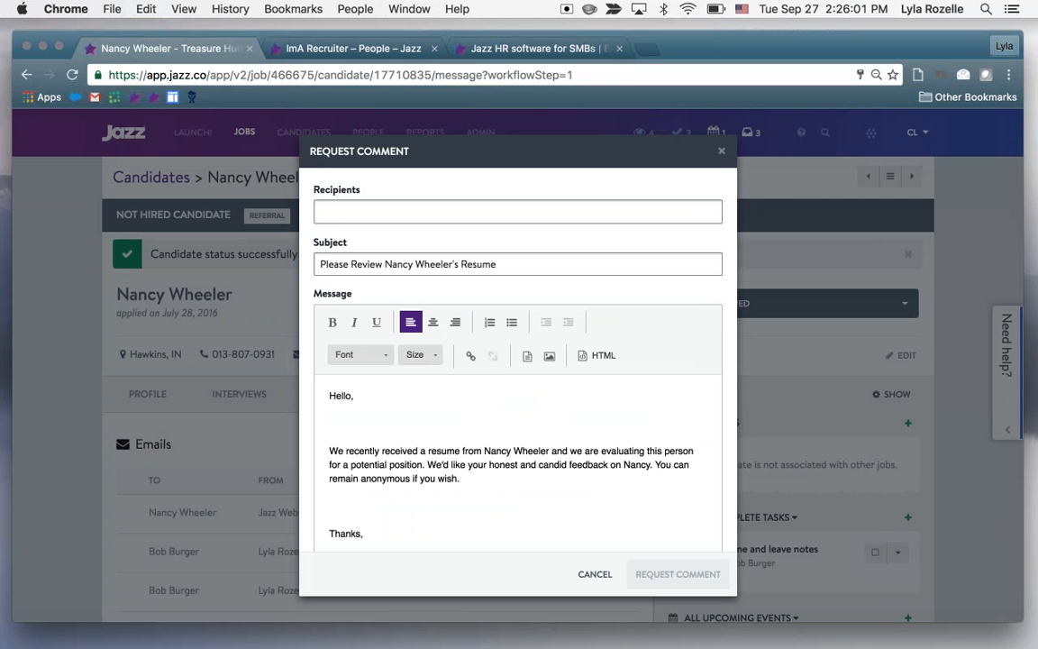
pyautogui.click(710, 212)
pyautogui.click(722, 155)
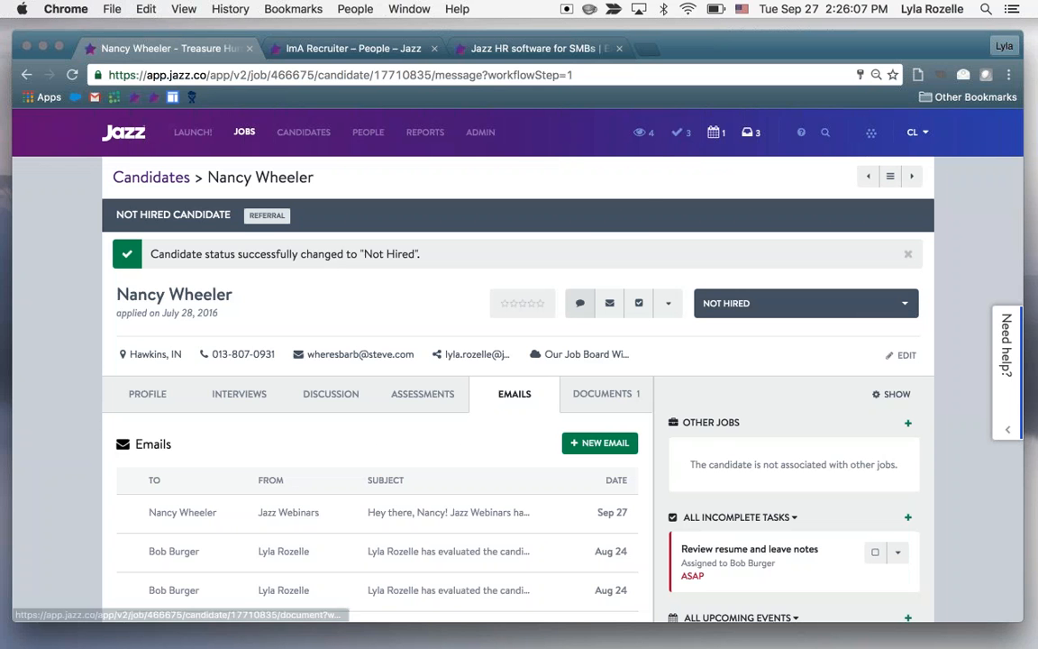
pyautogui.click(609, 303)
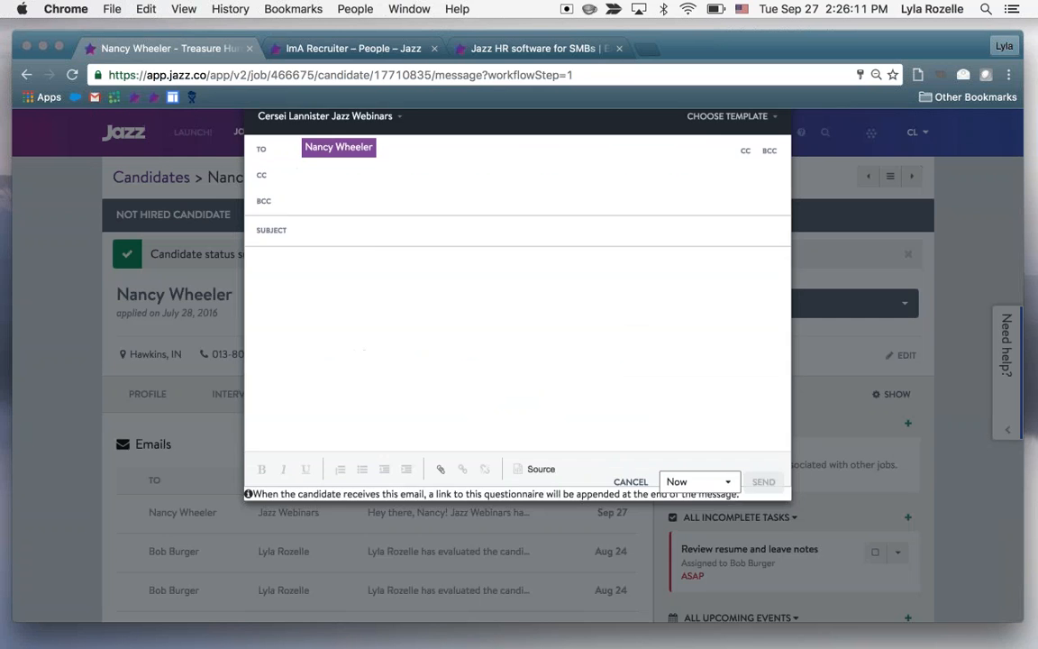
pyautogui.press('Escape')
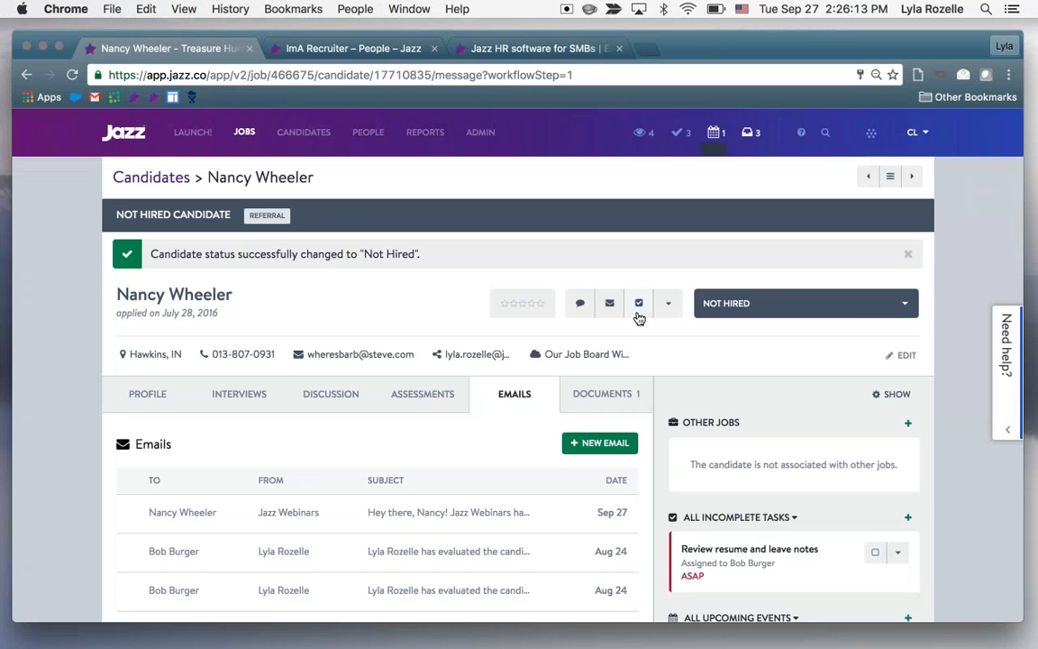
# Preview the Add Task form for the candidate and close it without adding a task
pyautogui.click(638, 304)
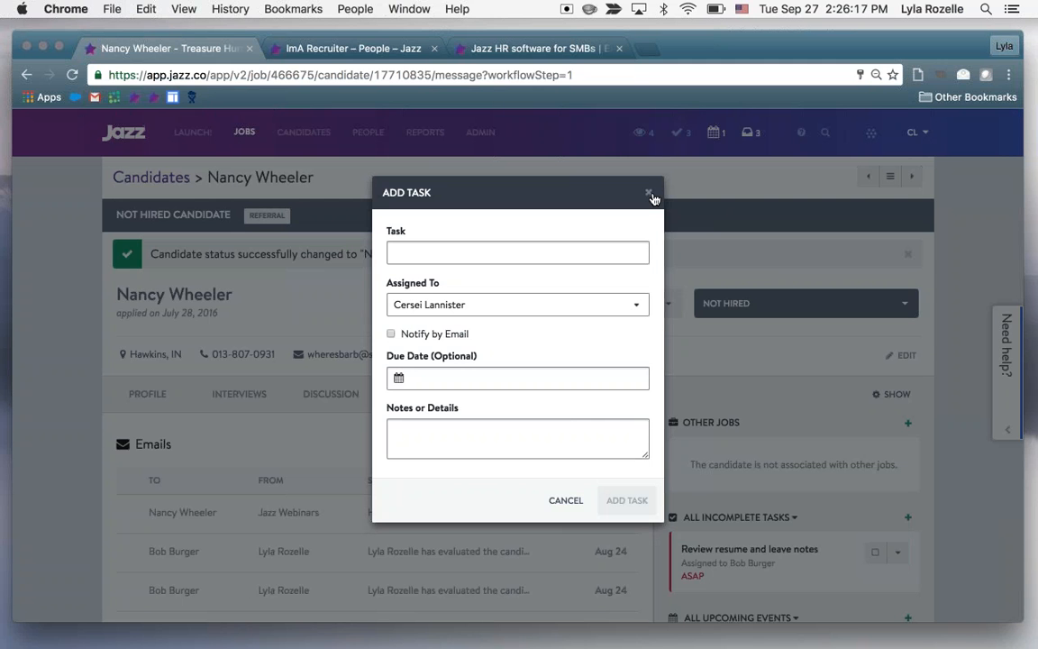
pyautogui.click(648, 194)
# Set the candidate to watched and check the entry in My Watch List
pyautogui.click(668, 304)
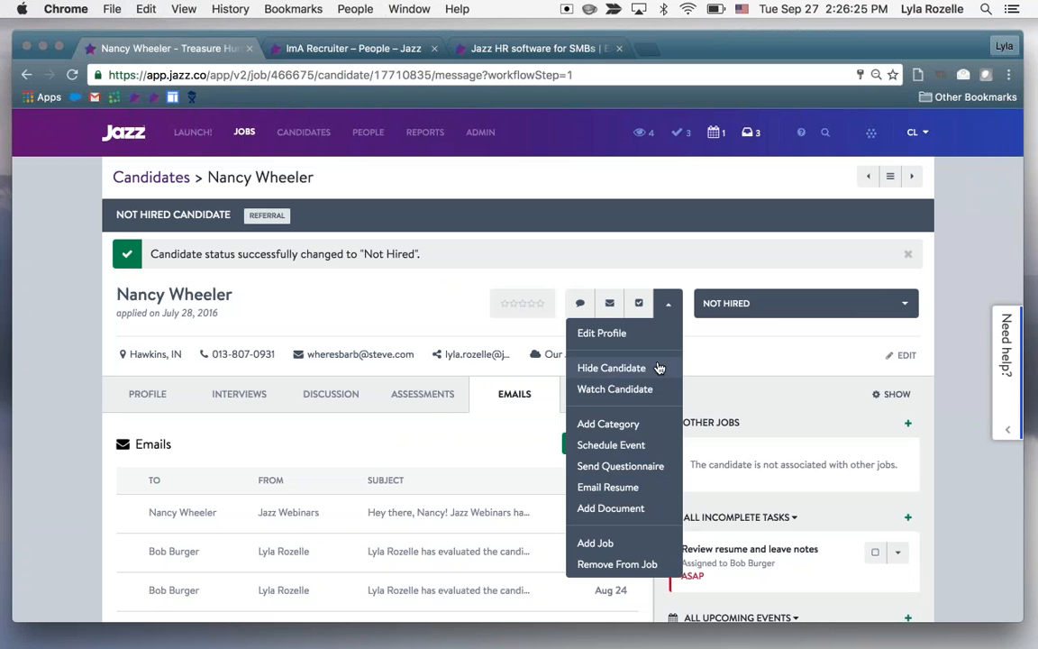
pyautogui.click(657, 389)
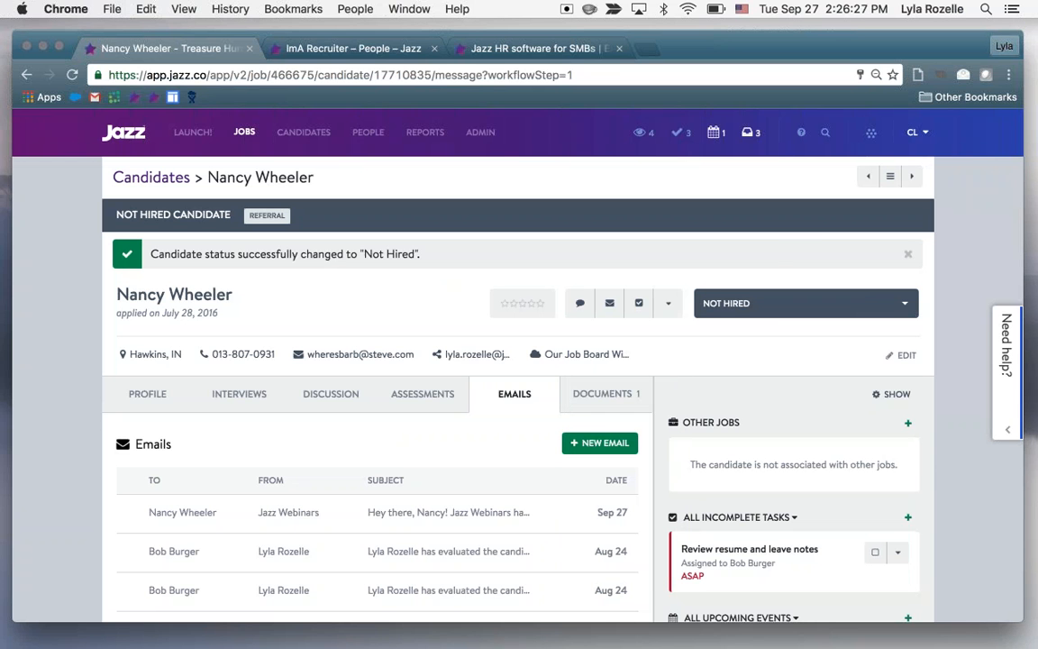
pyautogui.click(643, 133)
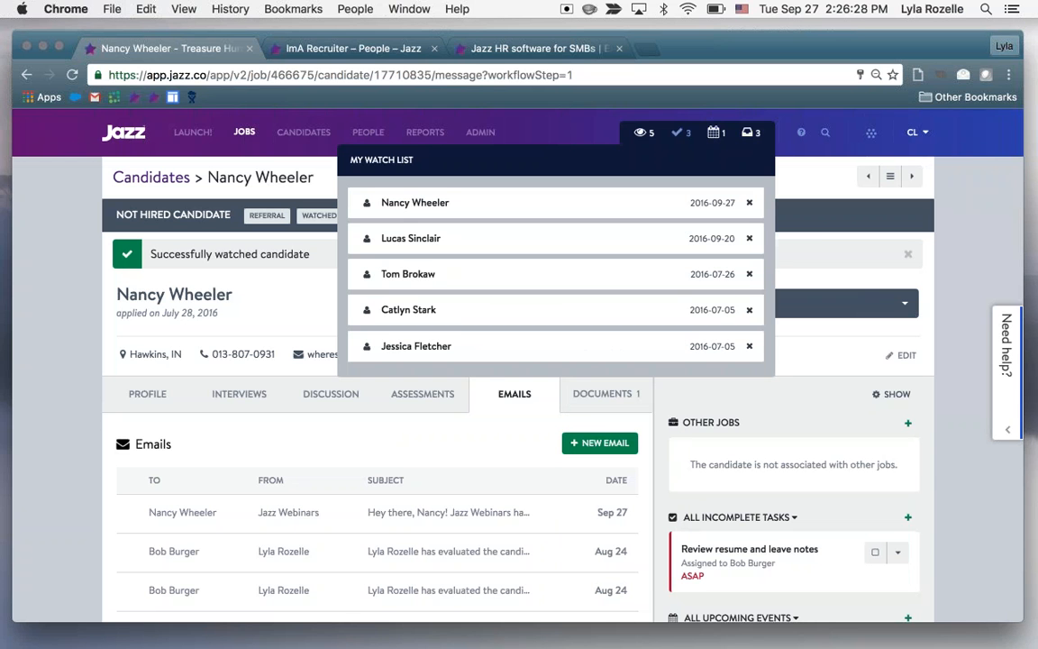
pyautogui.click(643, 135)
# Review the candidate's additional actions and the profile's events, questionnaires, documents and categories sections
pyautogui.click(668, 303)
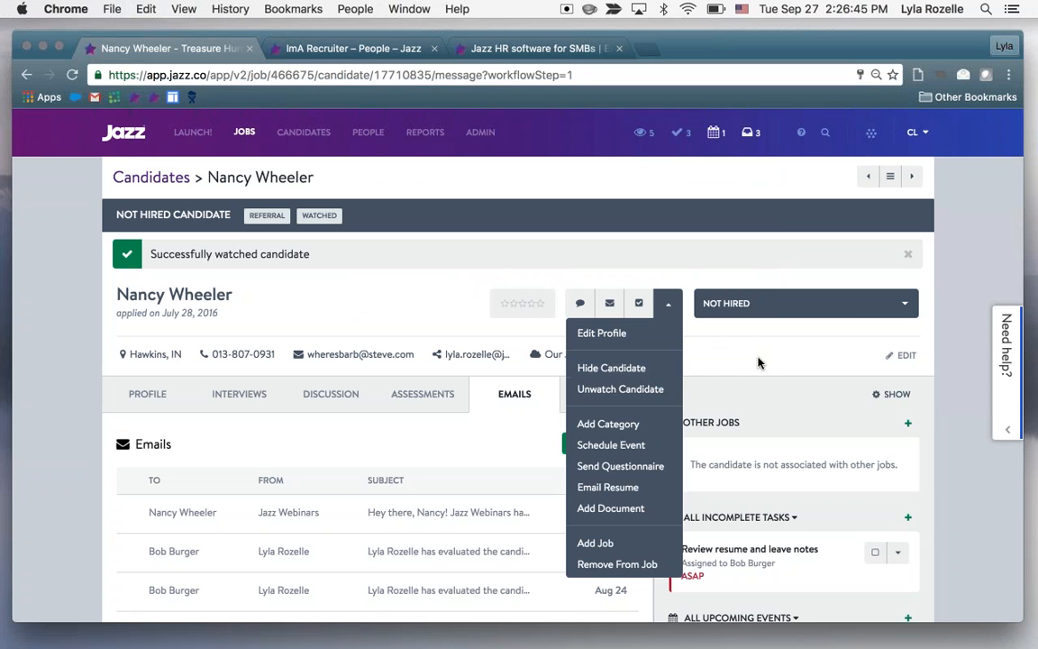
pyautogui.click(757, 362)
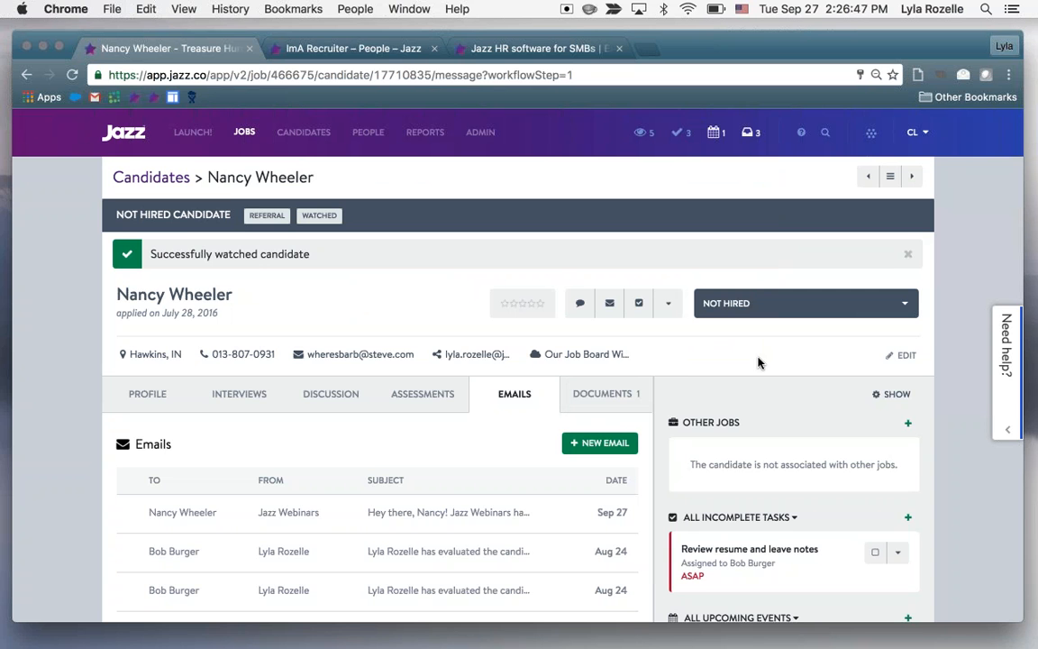
pyautogui.scroll(-7, 758, 362)
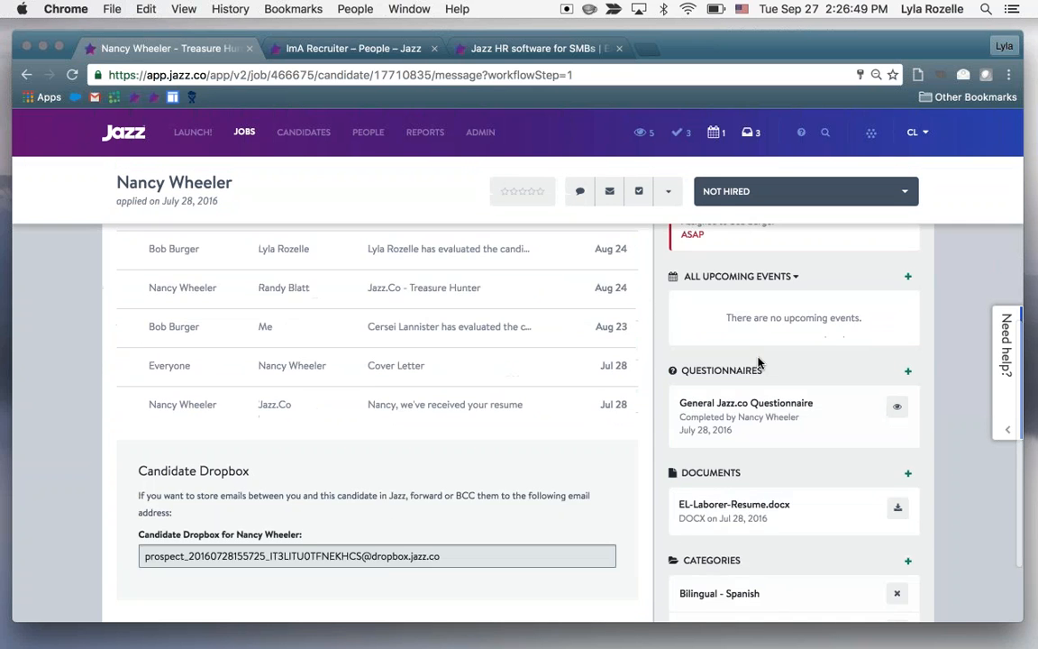
pyautogui.scroll(10, 758, 364)
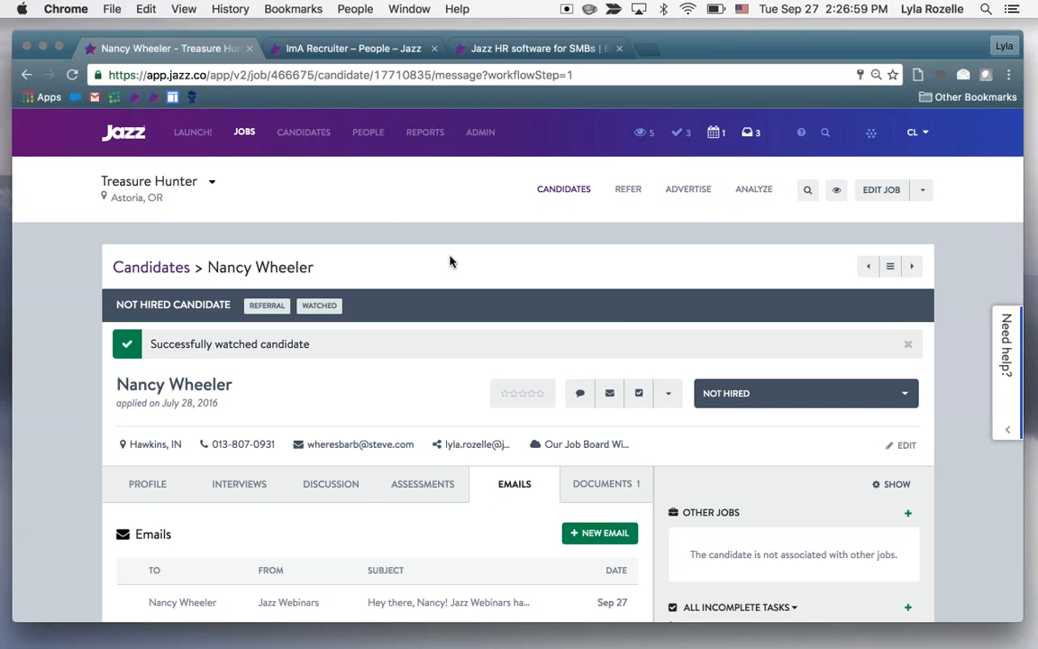
# Open the list of all candidates, examine the basic and advanced search filters, and close the search without running it
pyautogui.click(303, 131)
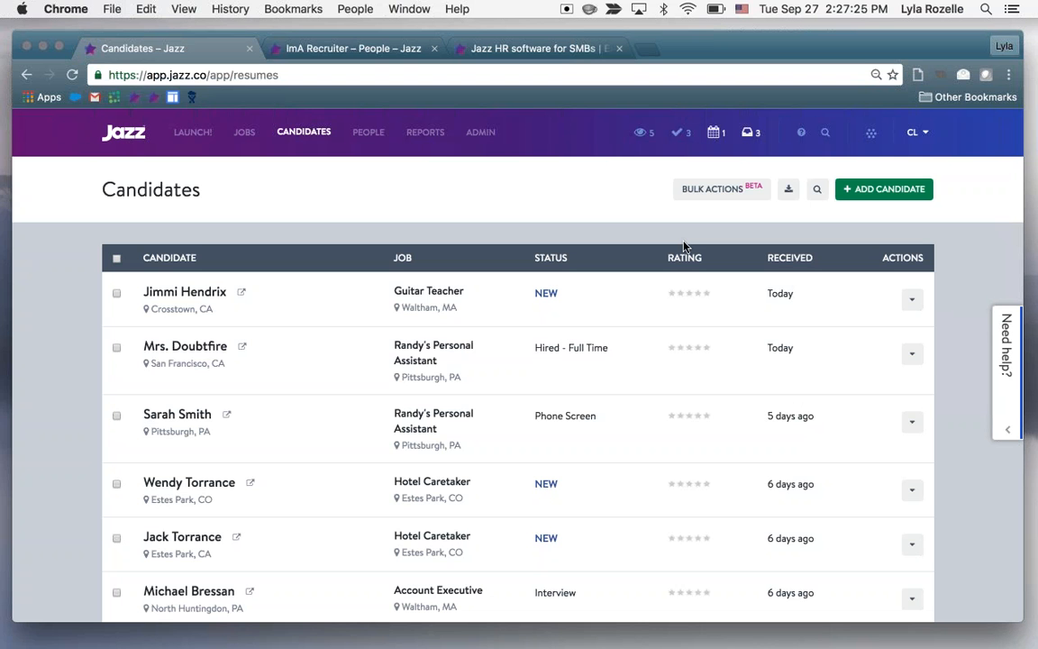
pyautogui.click(817, 188)
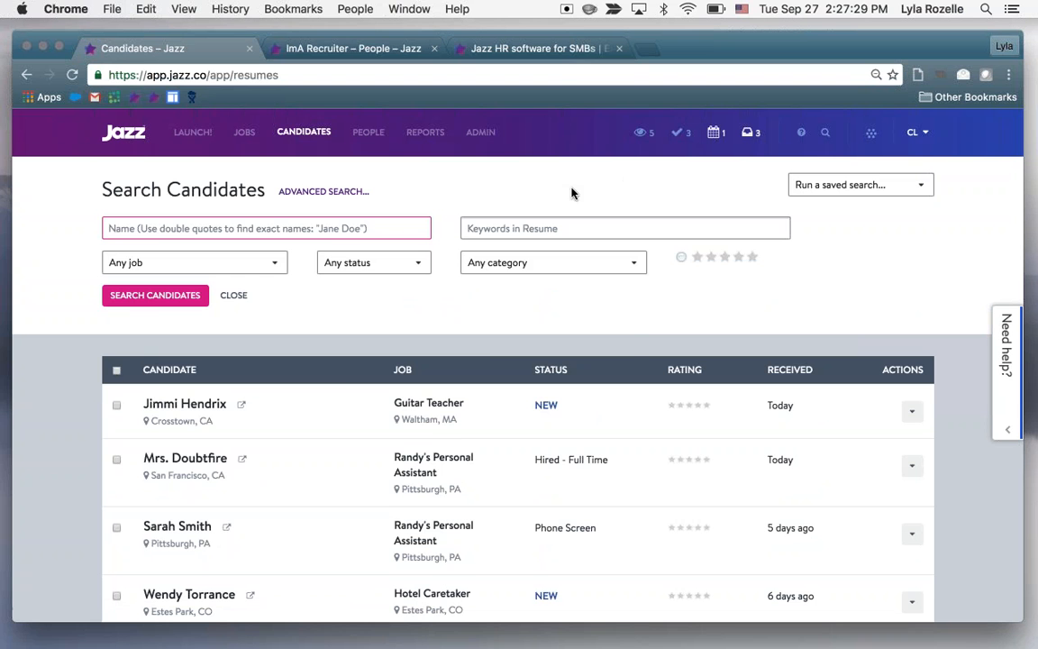
pyautogui.click(550, 262)
pyautogui.click(268, 256)
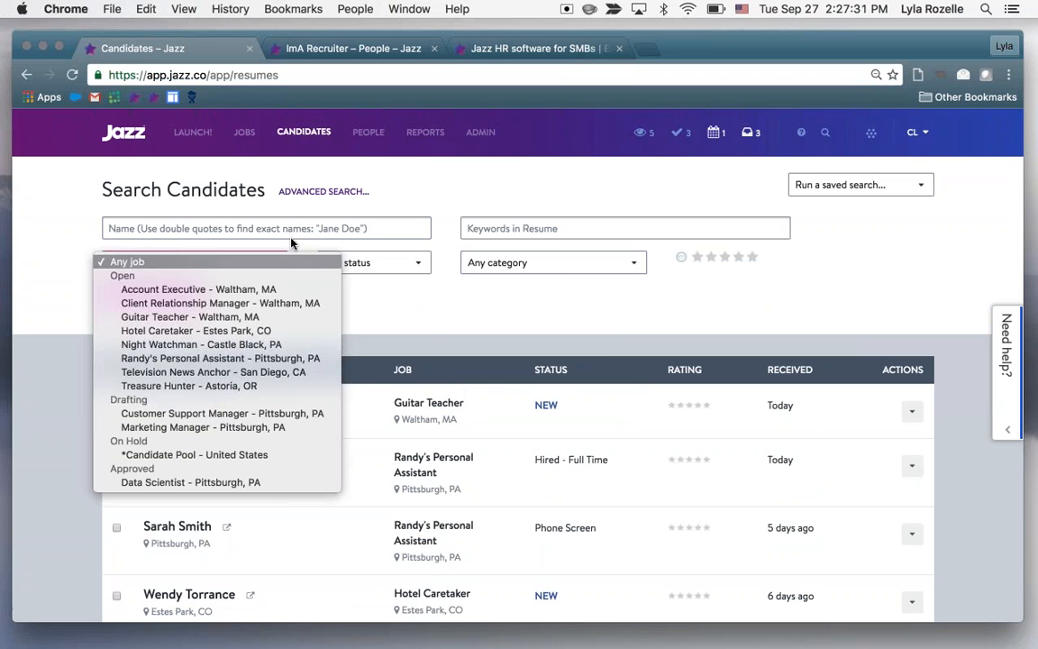
pyautogui.click(304, 232)
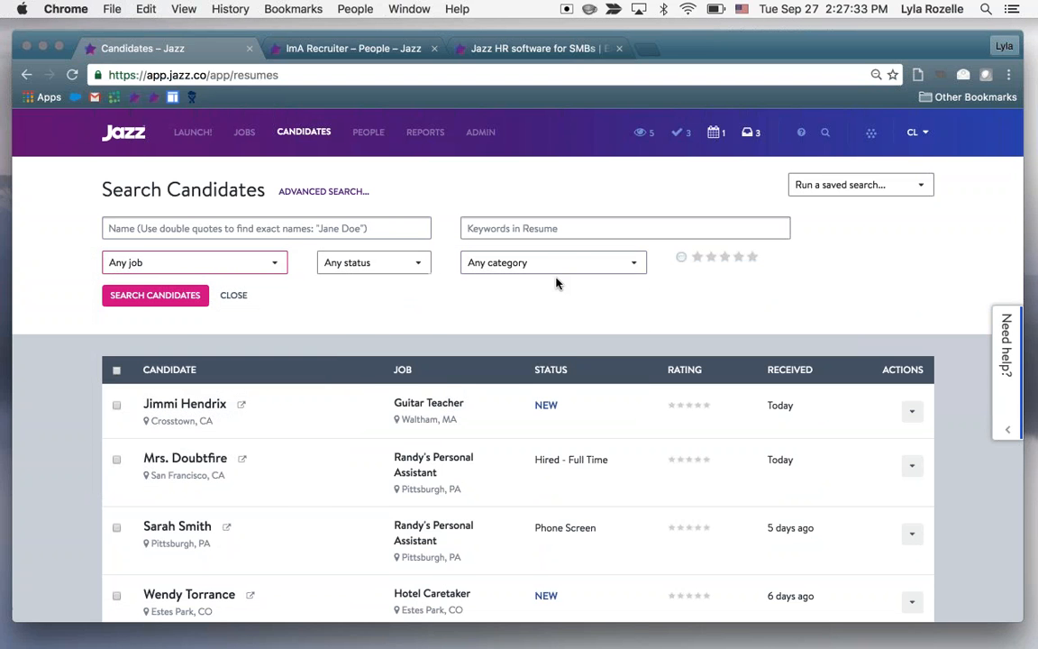
pyautogui.click(352, 192)
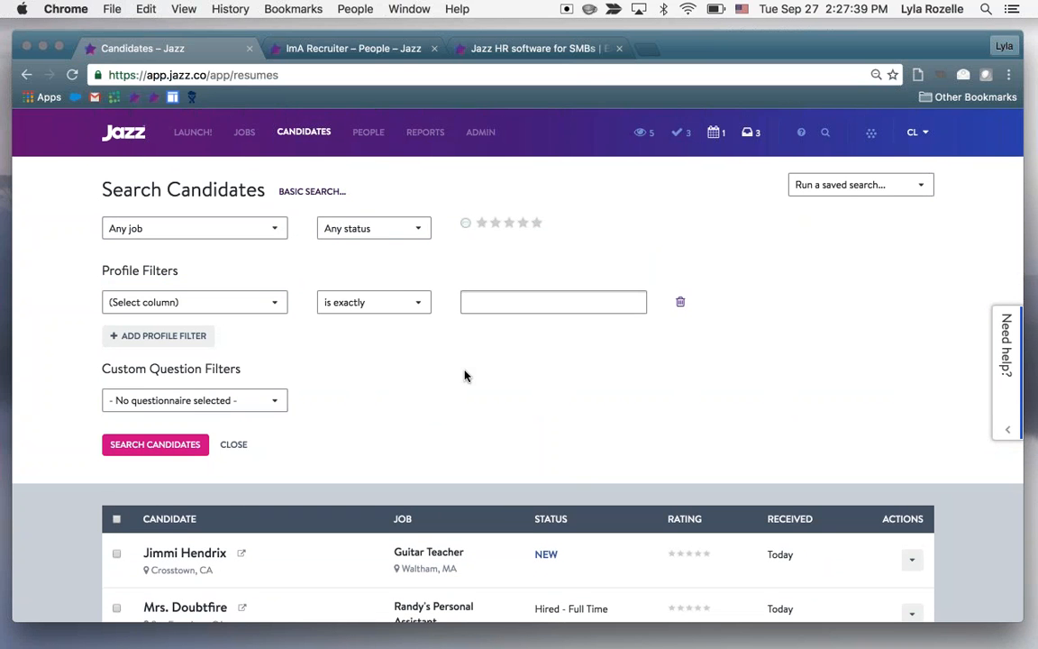
pyautogui.click(242, 443)
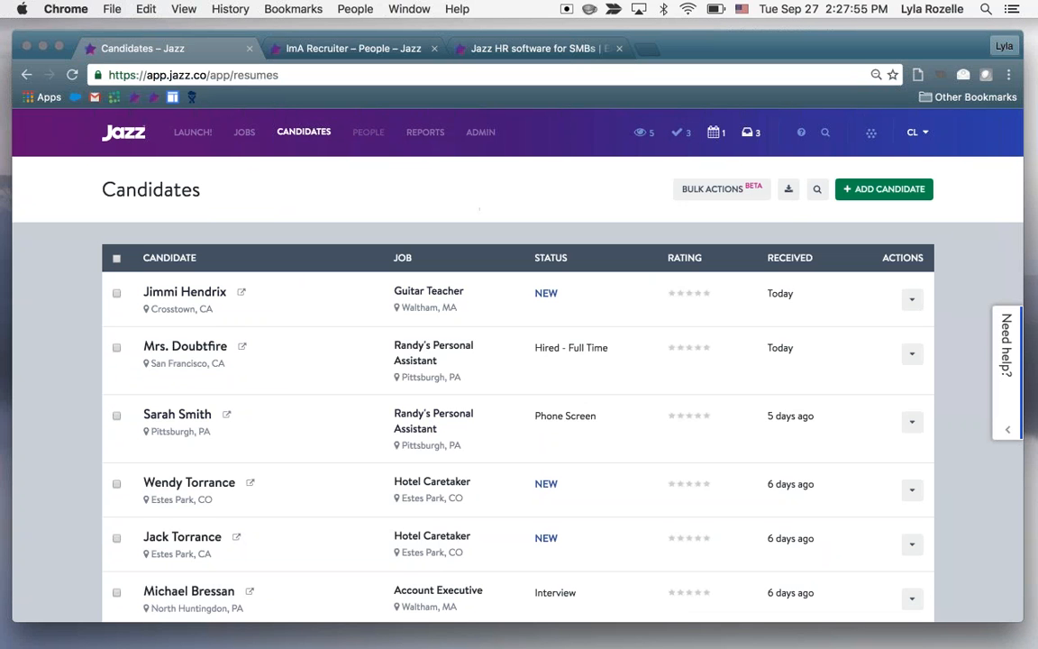
# Look over the All Jobs list and the People page with its users, role models and groups
pyautogui.click(245, 146)
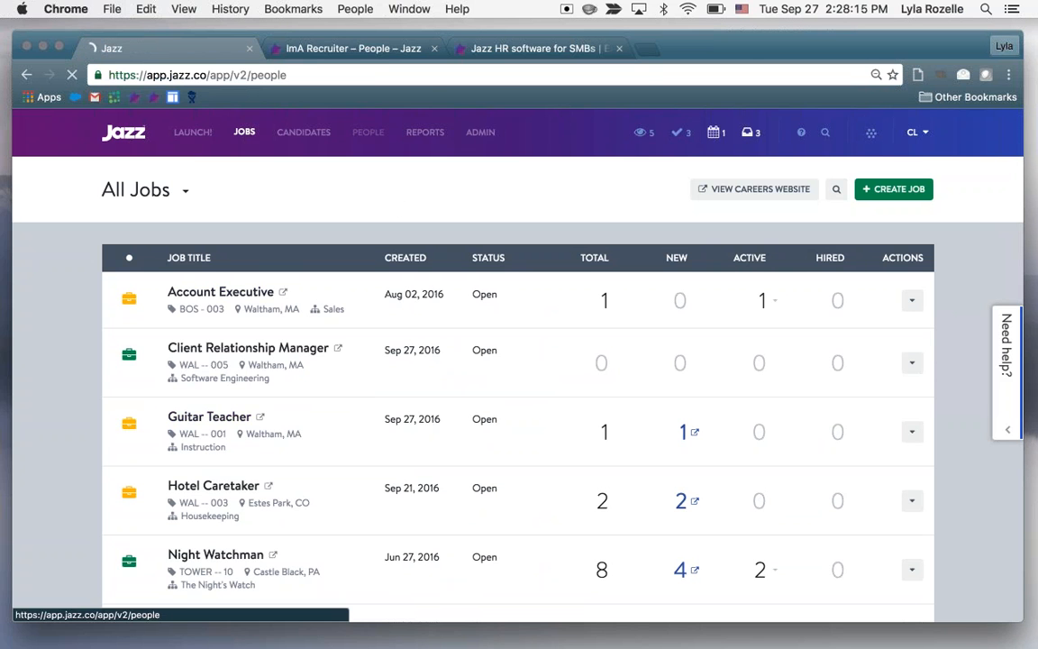
pyautogui.click(369, 132)
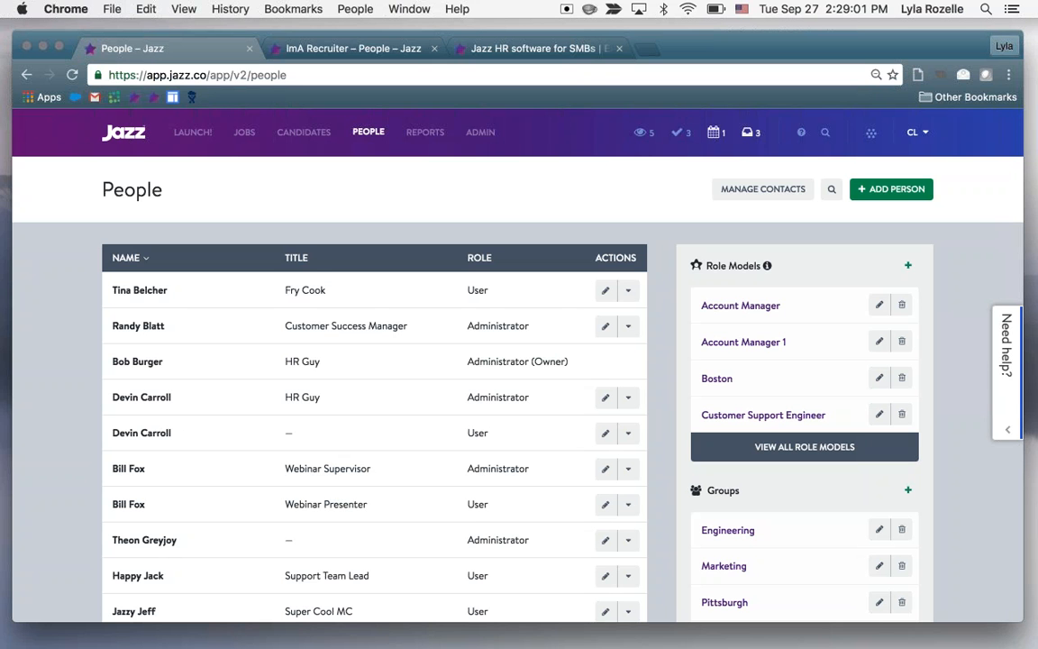
pyautogui.scroll(-3, 656, 255)
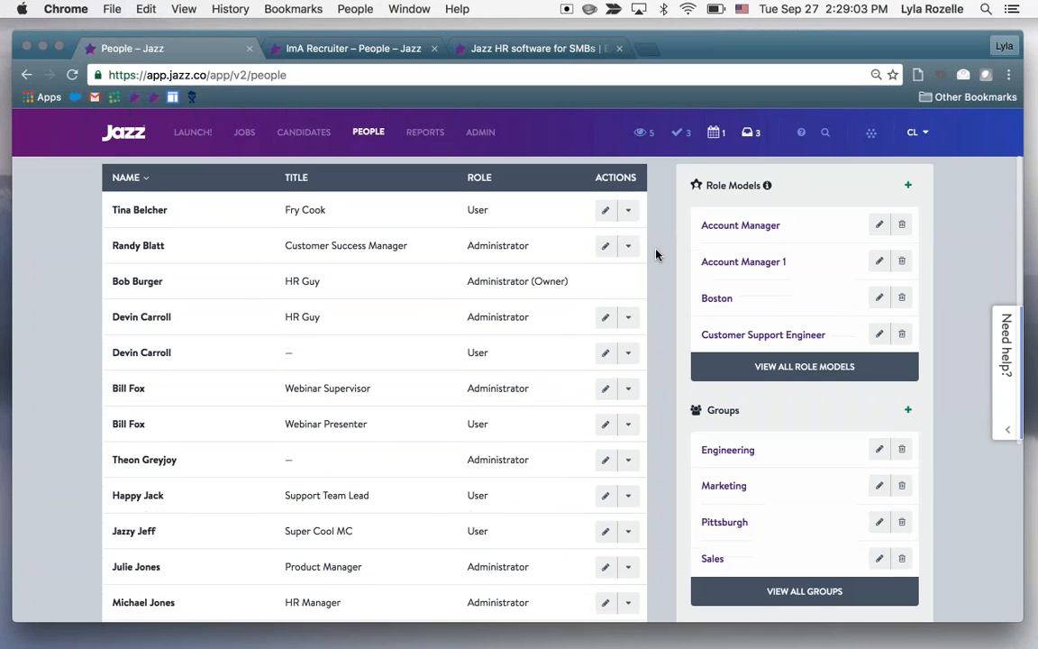
pyautogui.scroll(3, 656, 254)
# Open the applicant in the Guitar Teacher job and start editing the candidate's profile
pyautogui.click(245, 132)
pyautogui.scroll(-1, 362, 336)
pyautogui.click(207, 388)
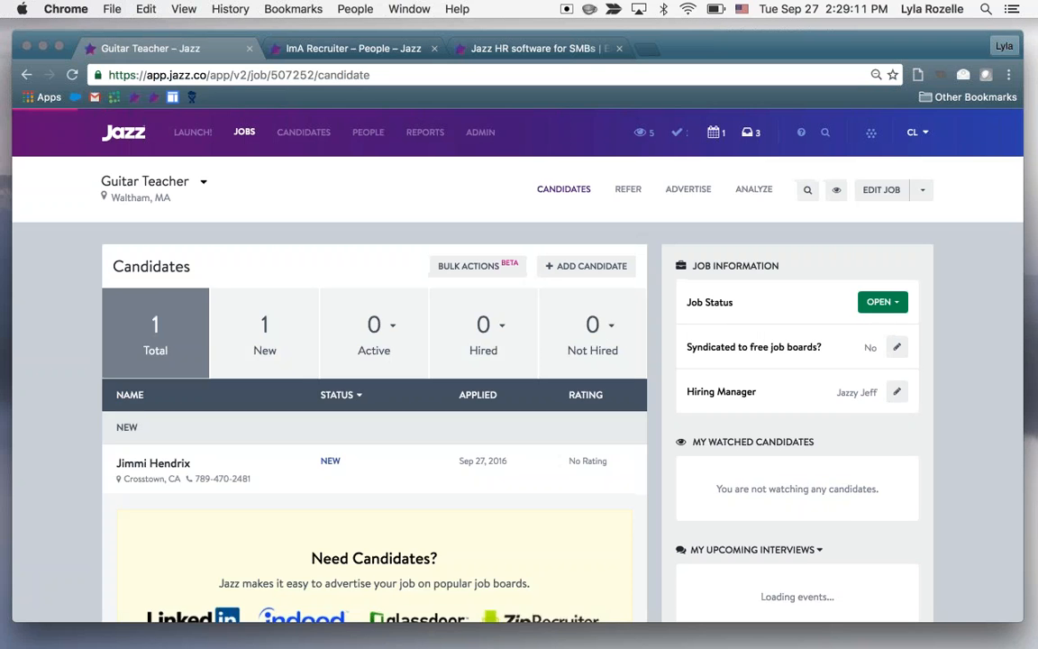
pyautogui.scroll(-3, 396, 342)
pyautogui.click(153, 351)
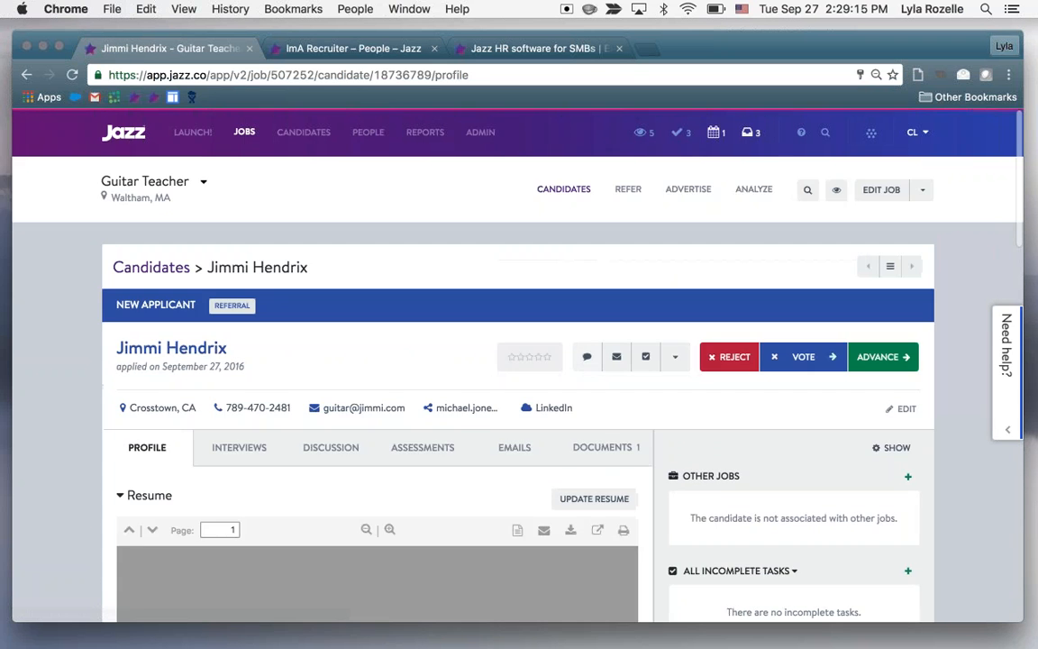
pyautogui.click(905, 410)
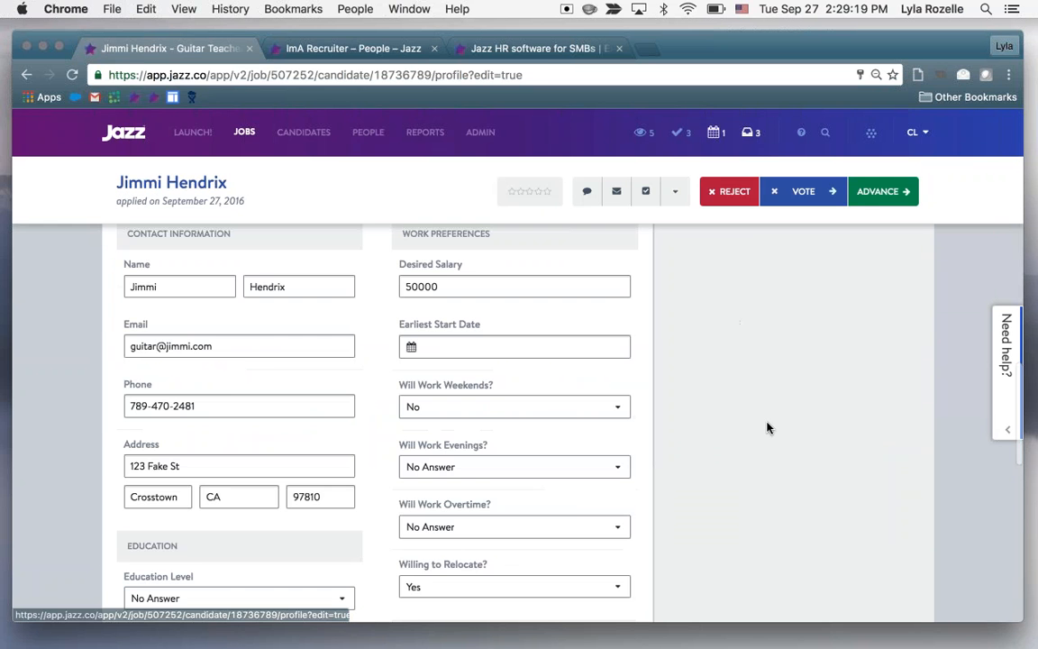
# Assign the recruiter-role user as Recruiter in the Social & Referral section of the candidate's profile
pyautogui.scroll(-3, 767, 427)
pyautogui.scroll(-12, 767, 427)
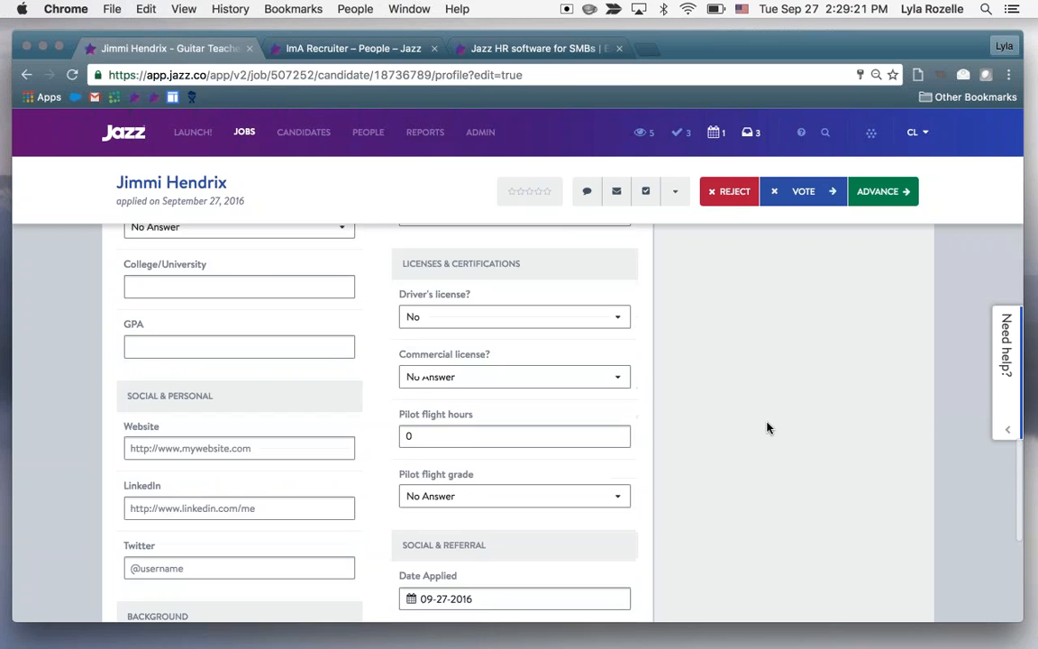
pyautogui.scroll(-3, 767, 427)
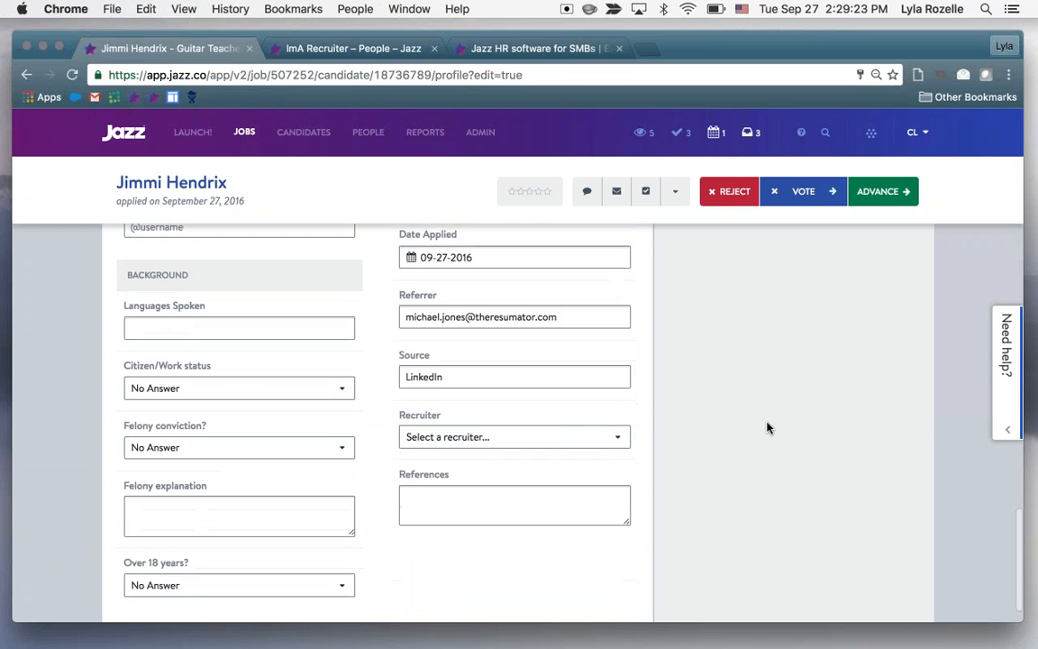
pyautogui.click(528, 307)
pyautogui.press('Tab')
pyautogui.click(513, 427)
pyautogui.click(510, 441)
# Set the candidate's Source to "Career Fair" and save the profile
pyautogui.hotkey('shift', 'Tab')
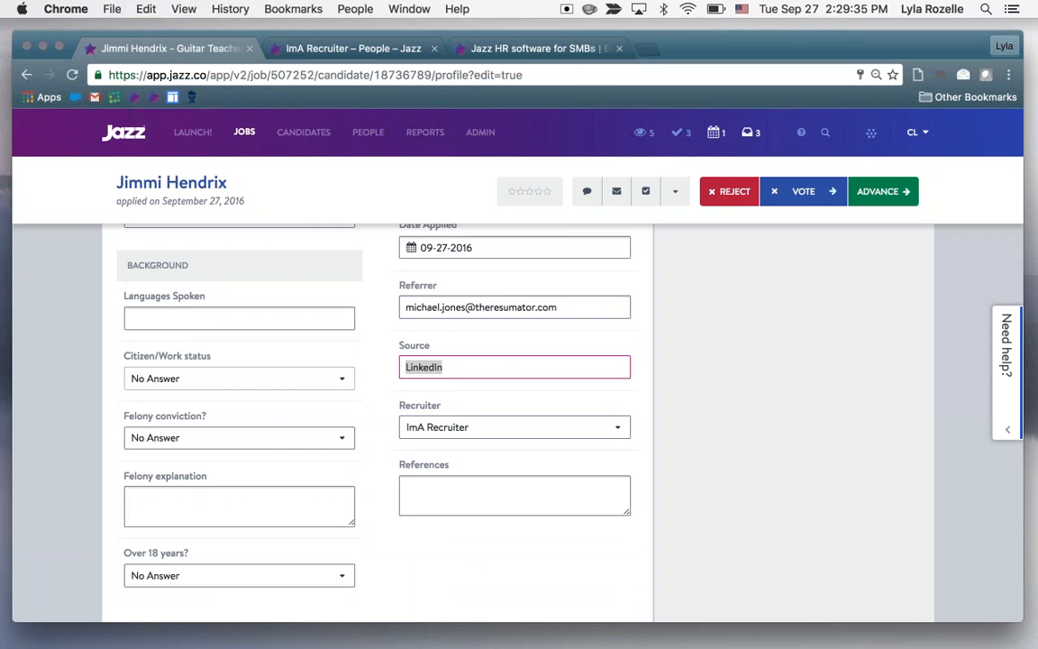
pyautogui.write('Glassdoor')
pyautogui.press('super+a')
pyautogui.write('Career a')
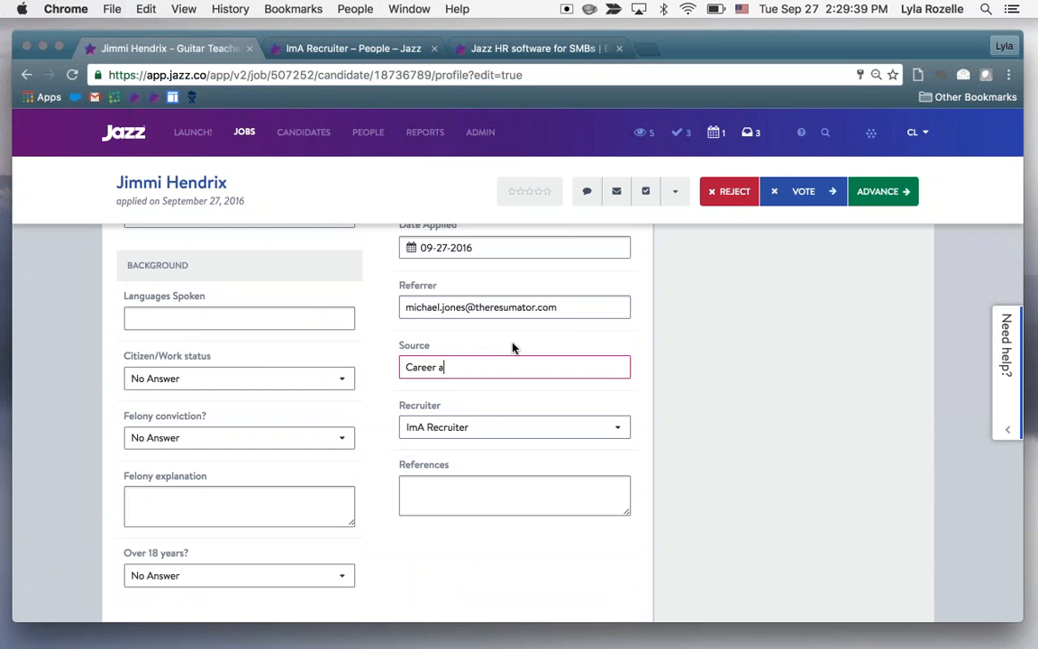
pyautogui.press('BackSpace')
pyautogui.write('Fair')
pyautogui.scroll(-15, 678, 271)
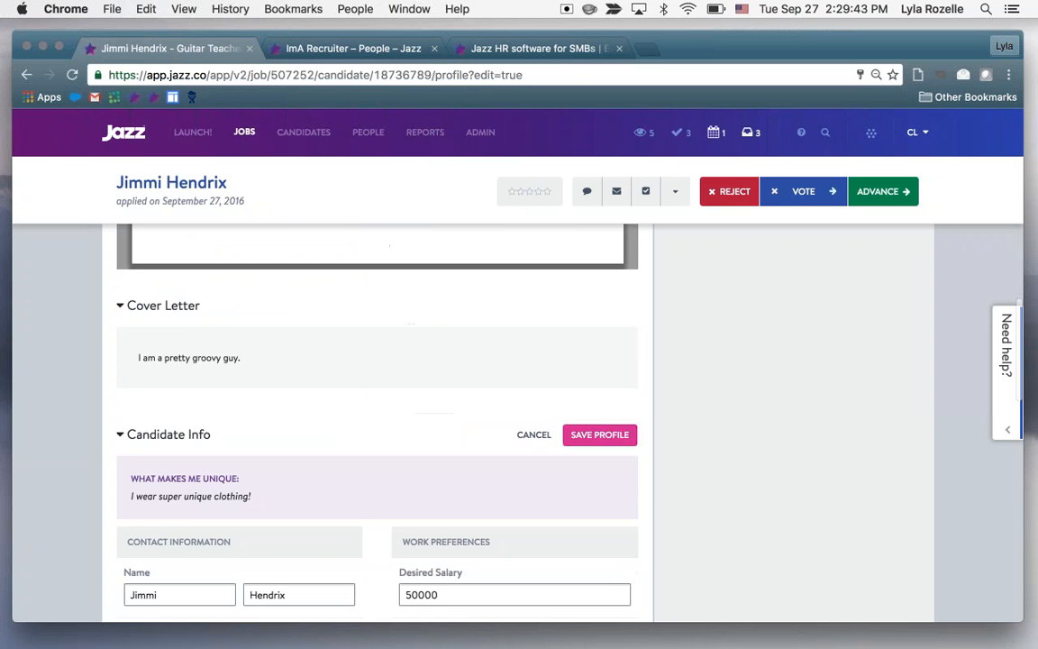
pyautogui.click(599, 435)
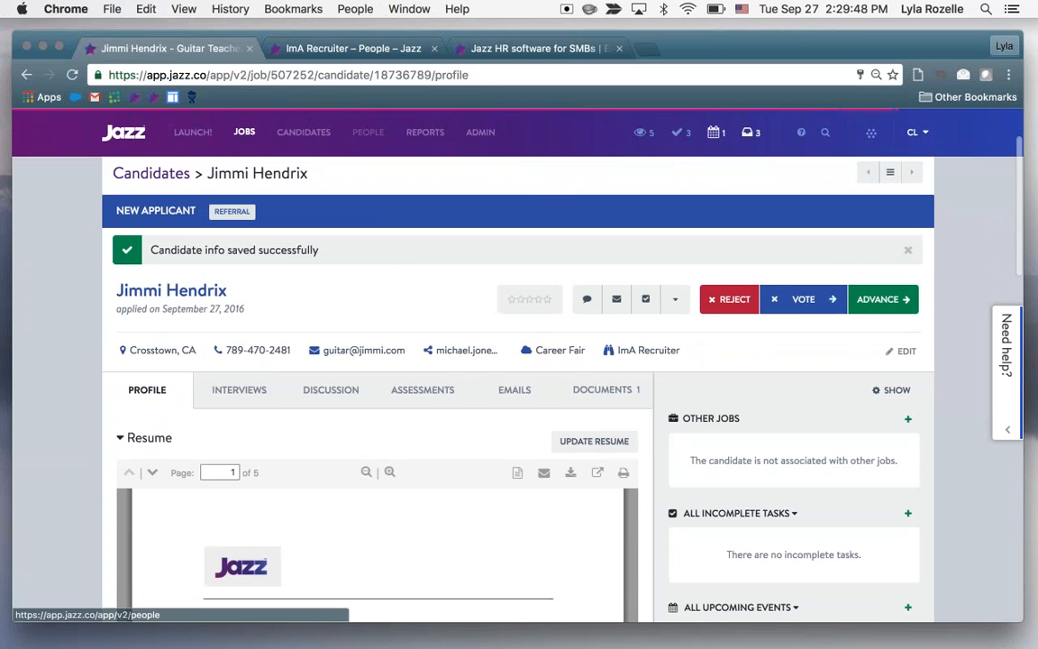
# Open the recruiter's personal Recruiter Link in a new browser tab, view the job board, close it and return to the People page
pyautogui.click(368, 131)
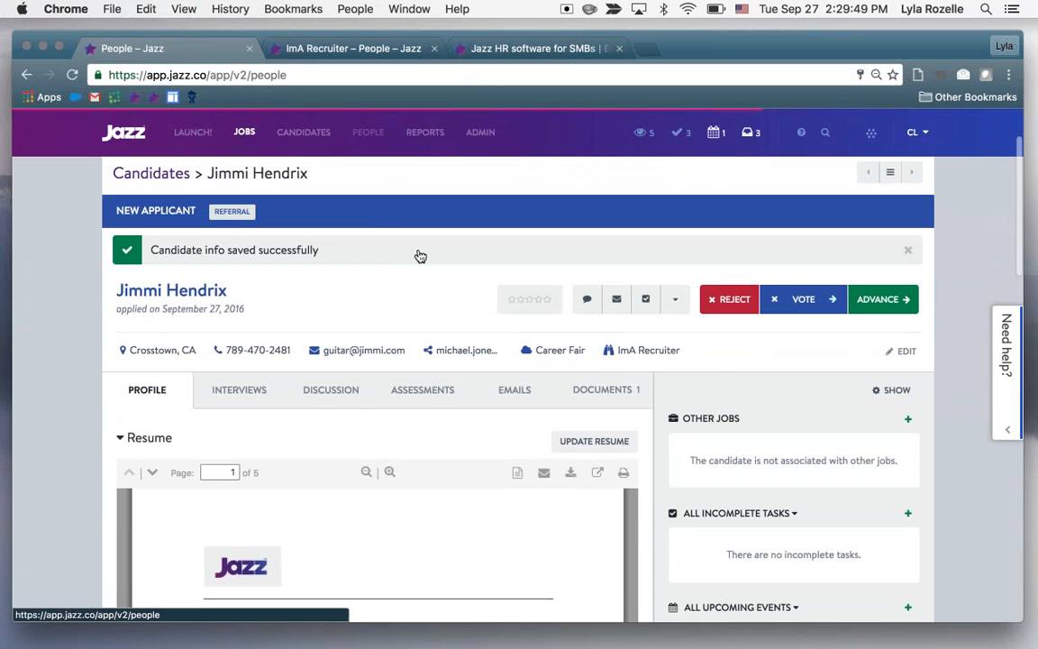
pyautogui.hotkey('ctrl', 'Tab')
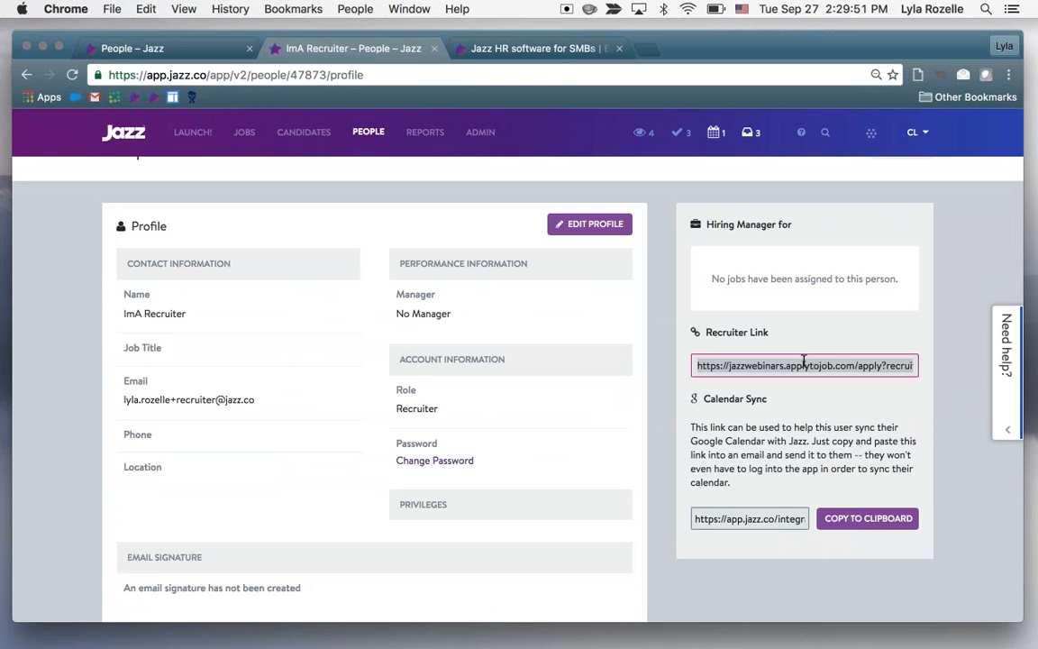
pyautogui.hotkey('ctrl', 't')
pyautogui.hotkey('ctrl', 'v')
pyautogui.press('Return')
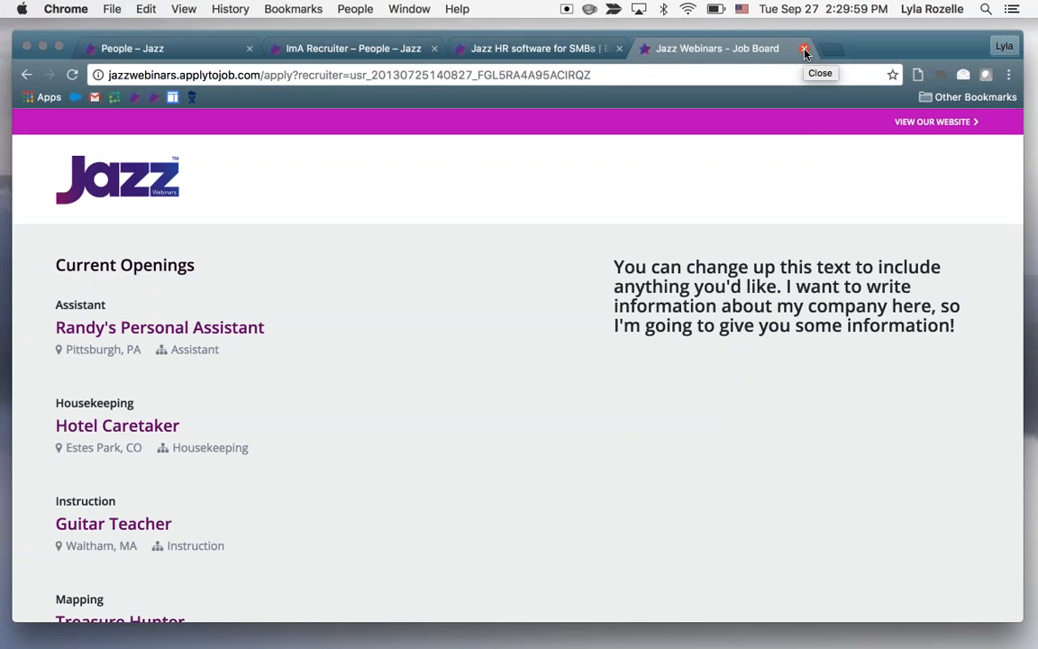
pyautogui.click(805, 50)
pyautogui.click(153, 49)
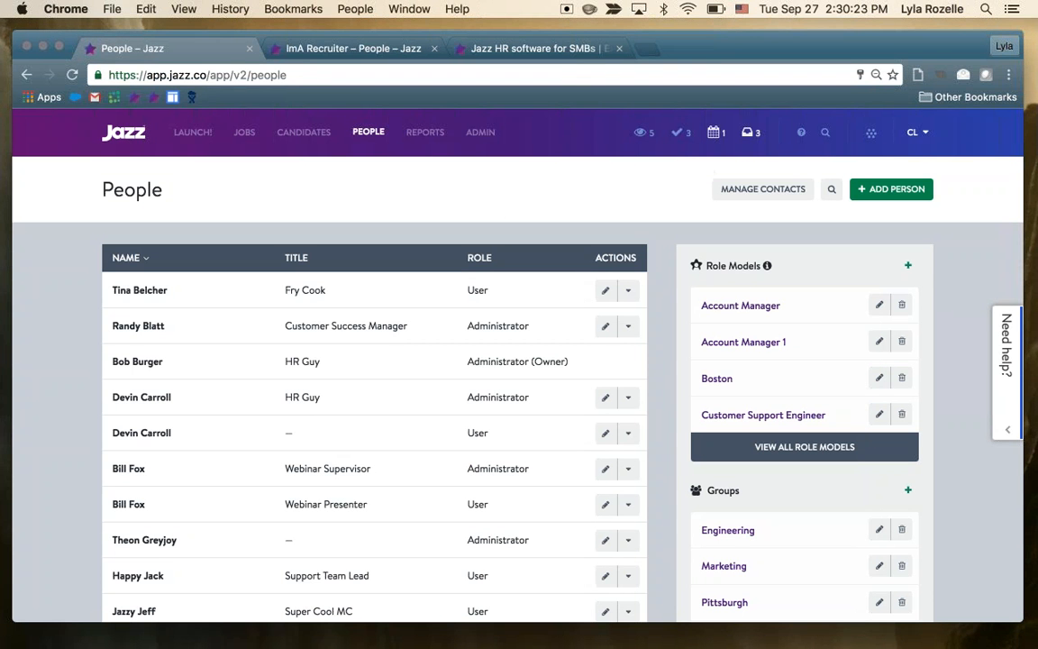
# Search the in-app help for "offer"
pyautogui.click(1007, 372)
pyautogui.click(830, 288)
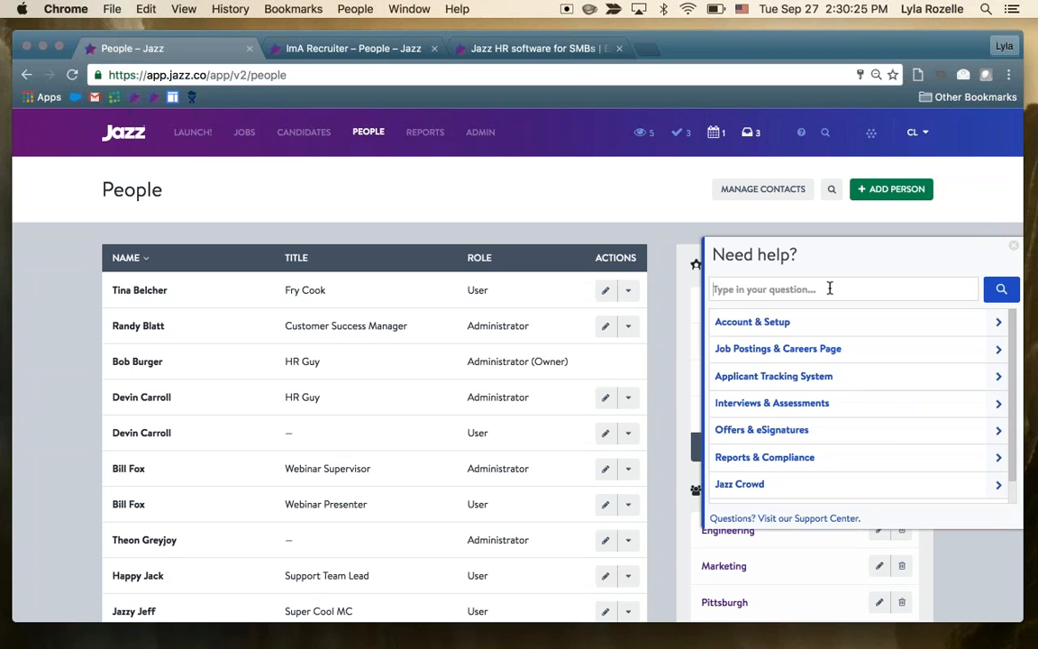
pyautogui.write('offer')
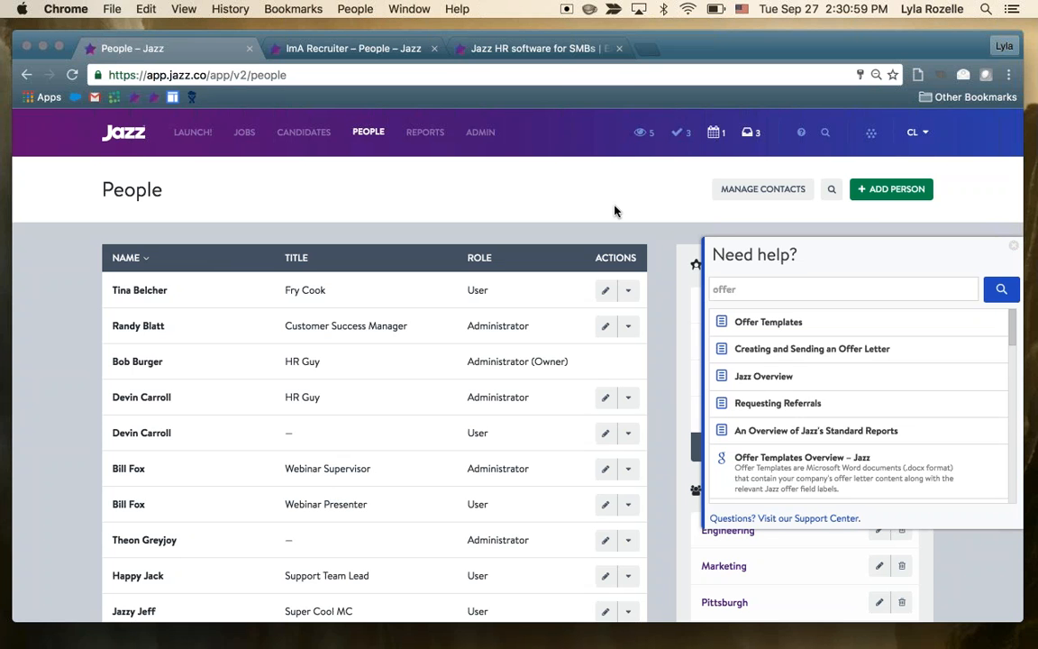
# Open the "Reporting Overview" help article and read through its recruiting milestones and standard reports
pyautogui.doubleClick(757, 293)
pyautogui.click(737, 432)
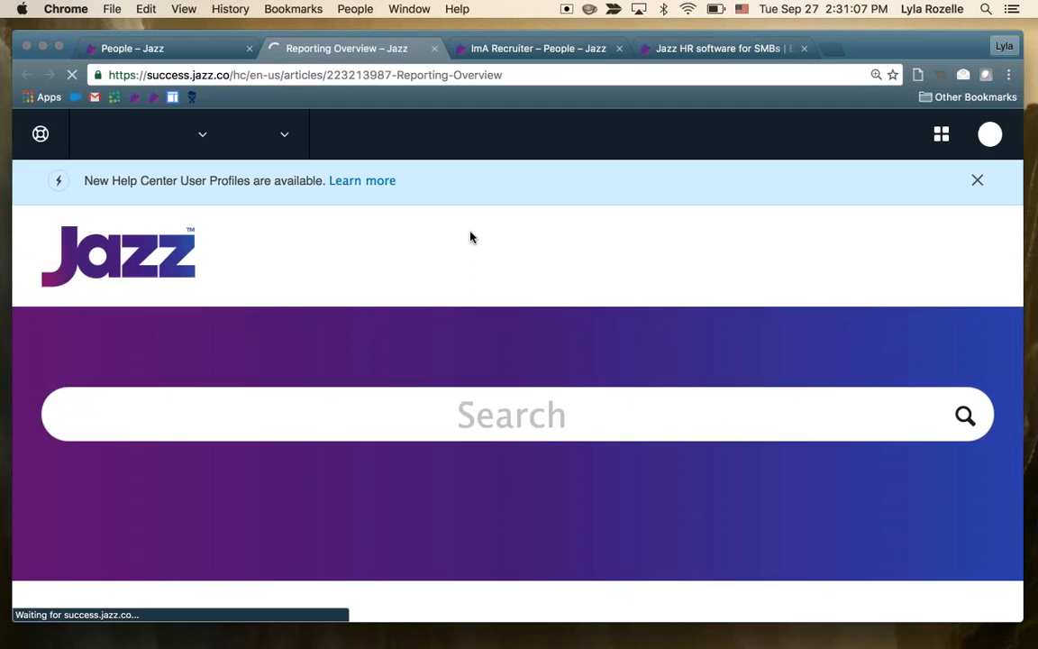
pyautogui.scroll(-10, 518, 387)
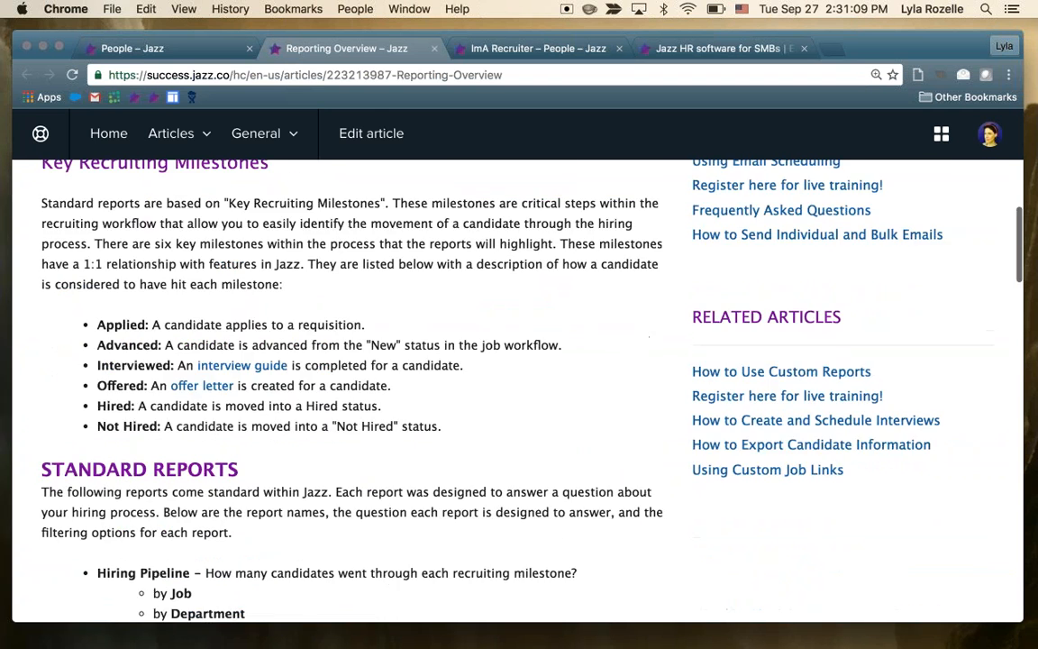
pyautogui.scroll(-15, 518, 387)
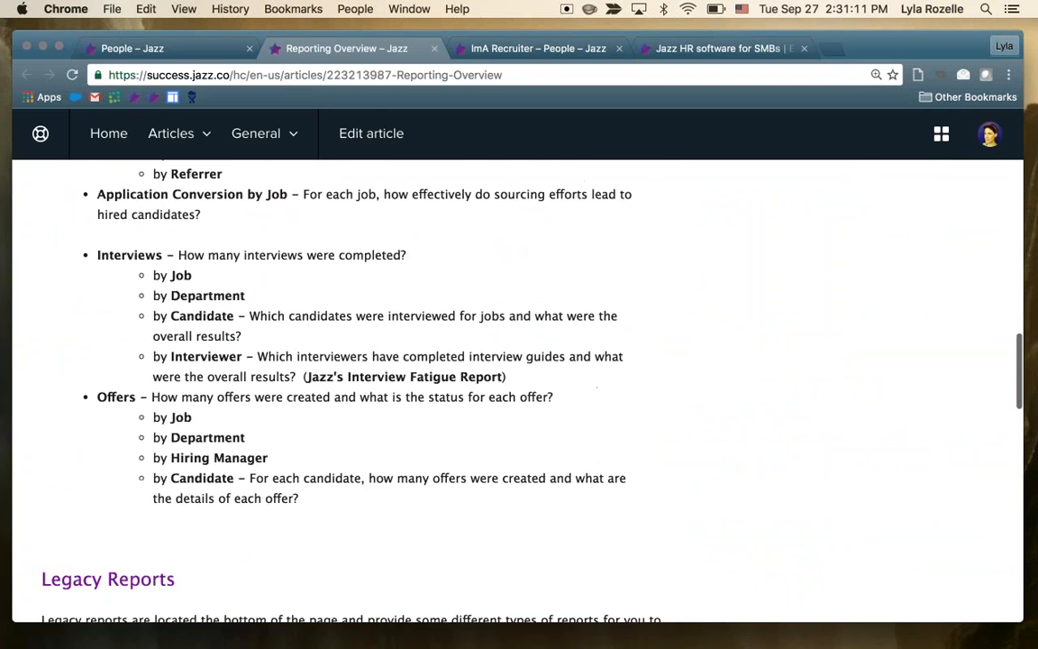
# Read the Reporting Overview article's legacy, compliance and custom report sections, and close the article and the other recruiter account's People tab
pyautogui.scroll(-15, 518, 388)
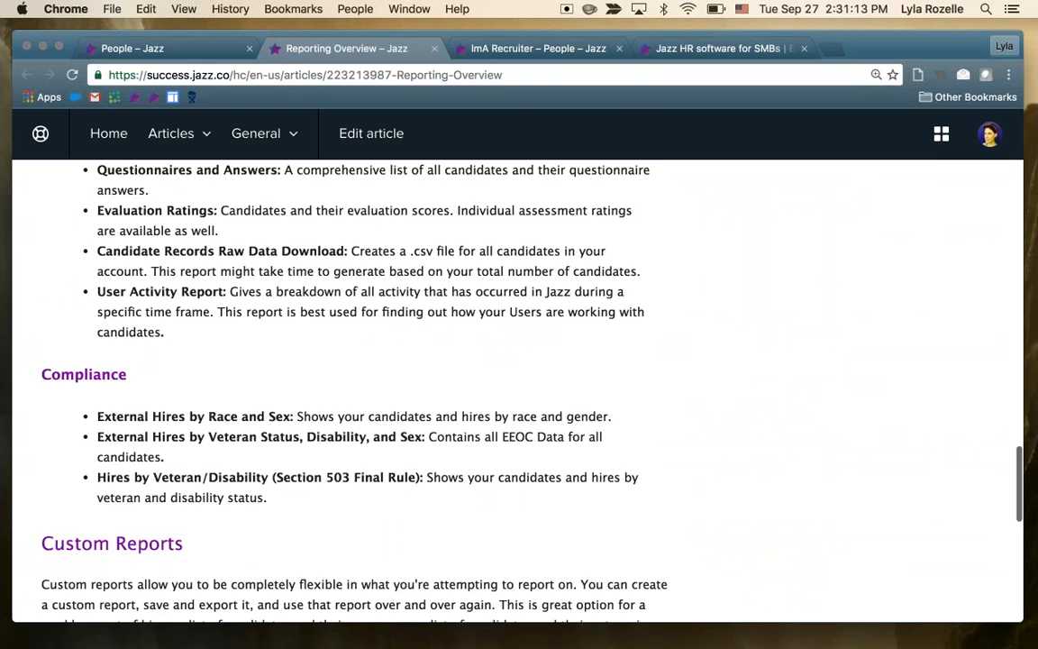
pyautogui.scroll(20, 518, 388)
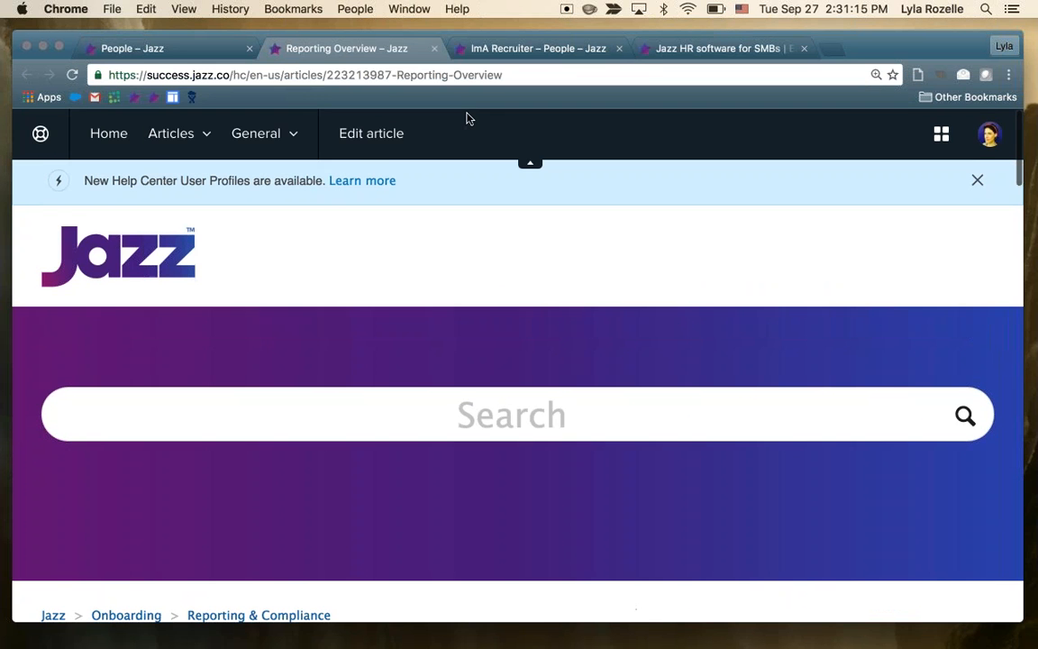
pyautogui.click(433, 47)
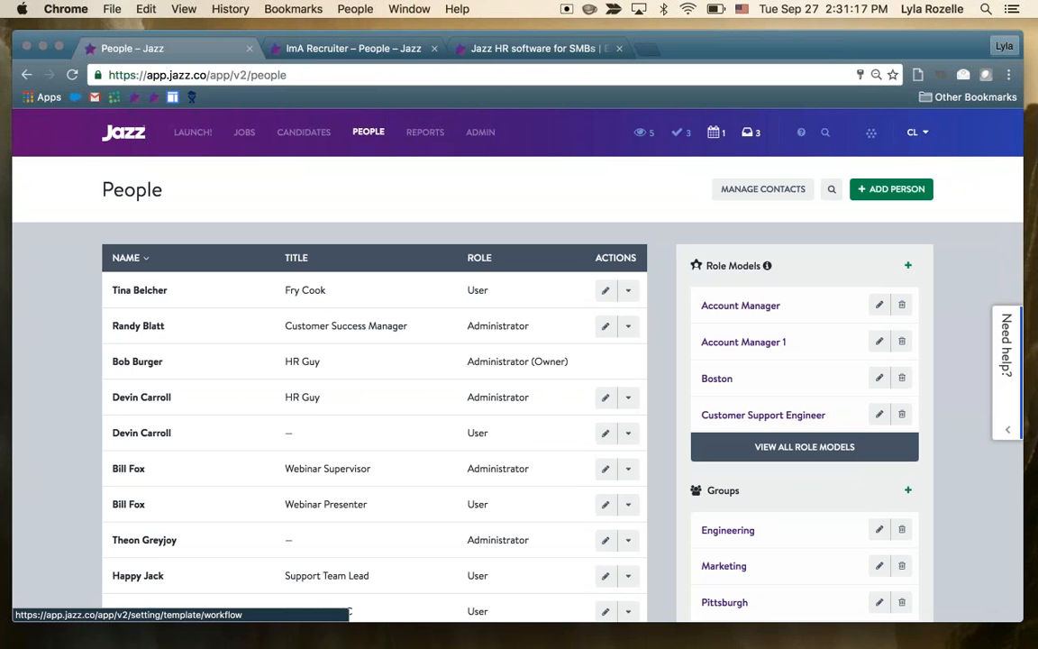
pyautogui.click(434, 47)
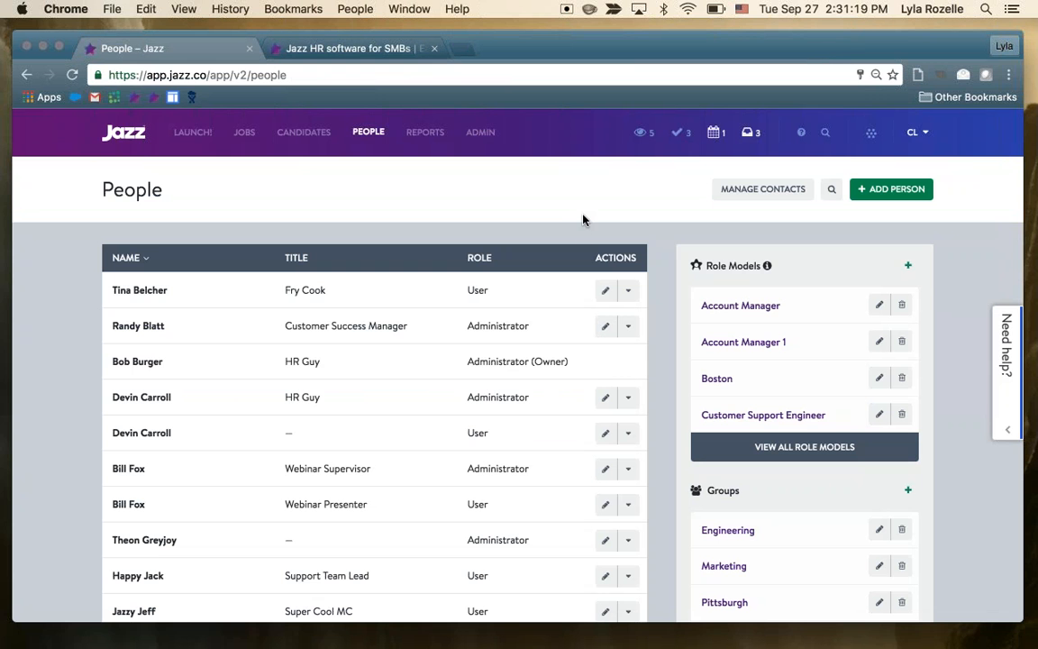
# Visit the Support Center from the in-app help on the People page and close its browser tab
pyautogui.click(1006, 350)
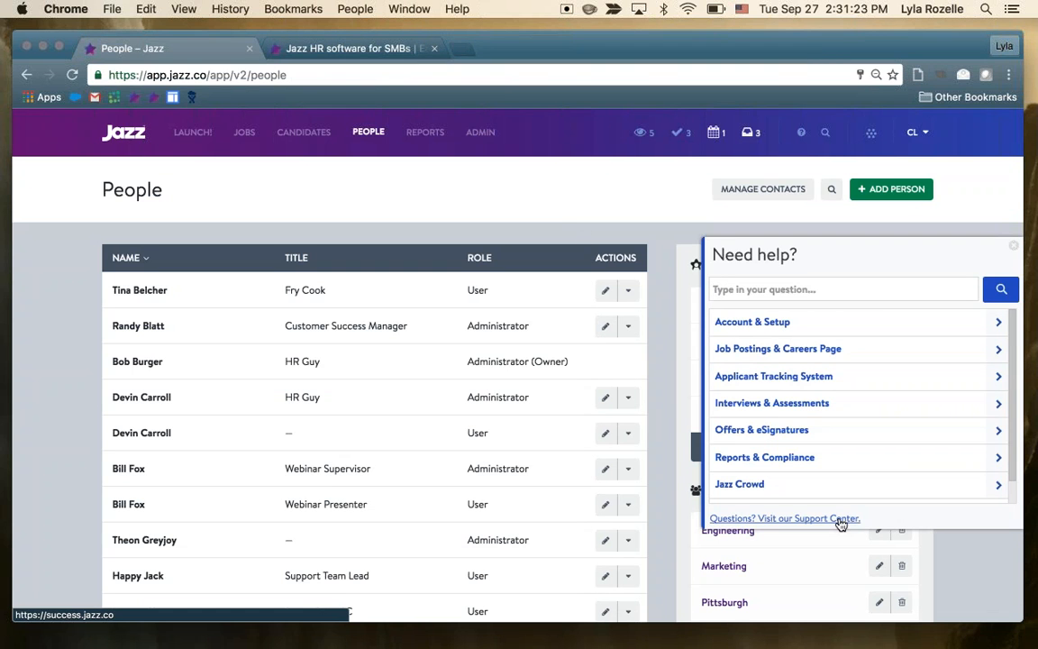
pyautogui.click(784, 518)
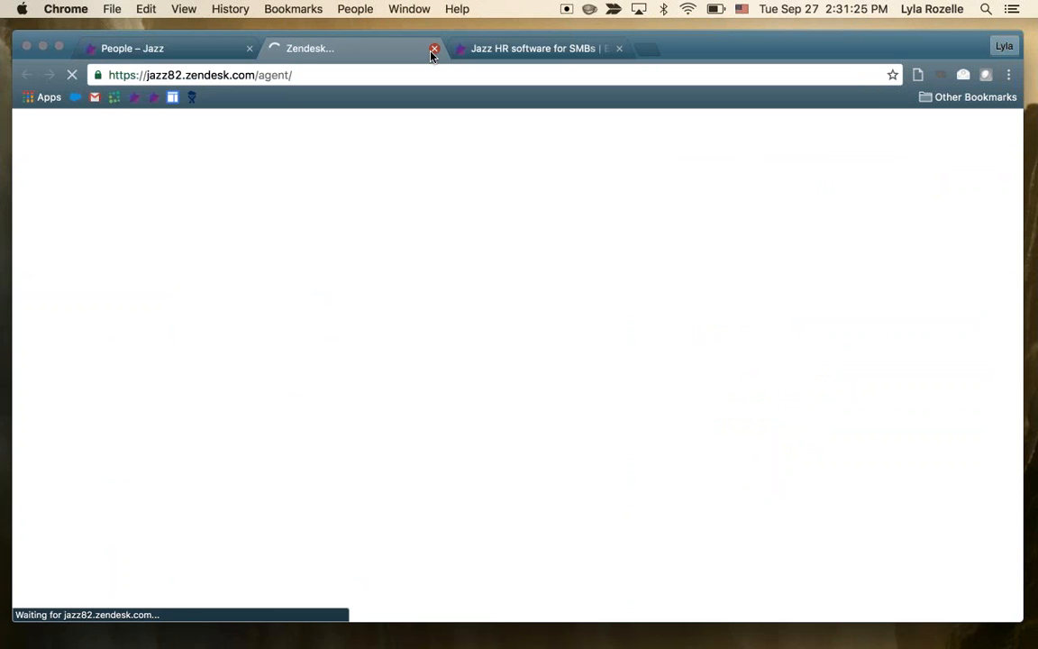
pyautogui.press('super+w')
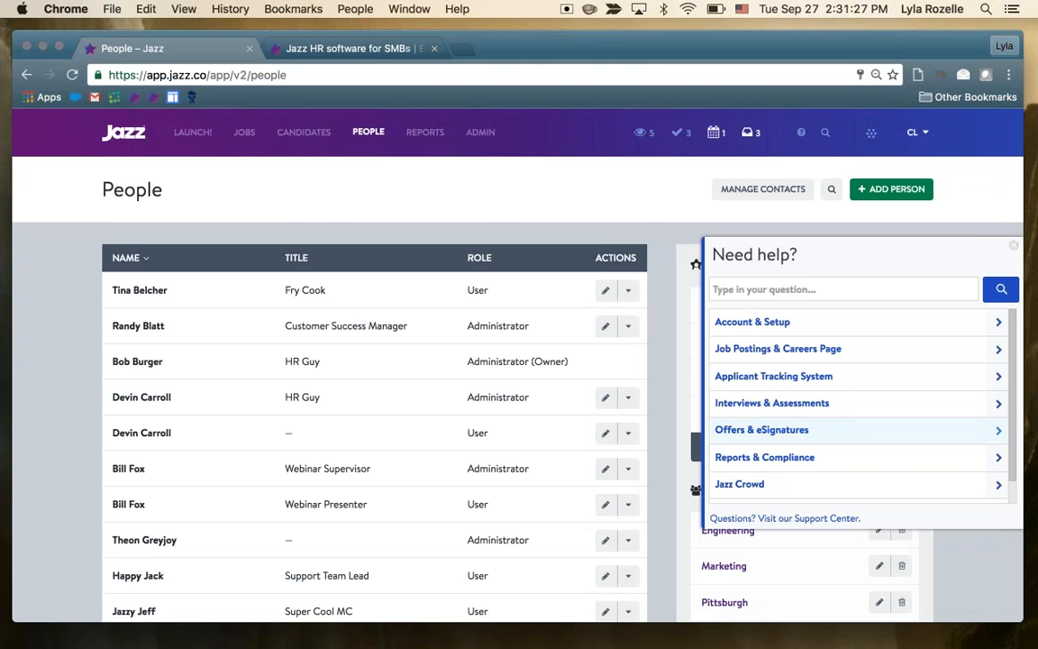
# View the Contact Customer Support form reached from the in-app help topics, and close it to return to the People page
pyautogui.scroll(-3, 826, 493)
pyautogui.click(825, 491)
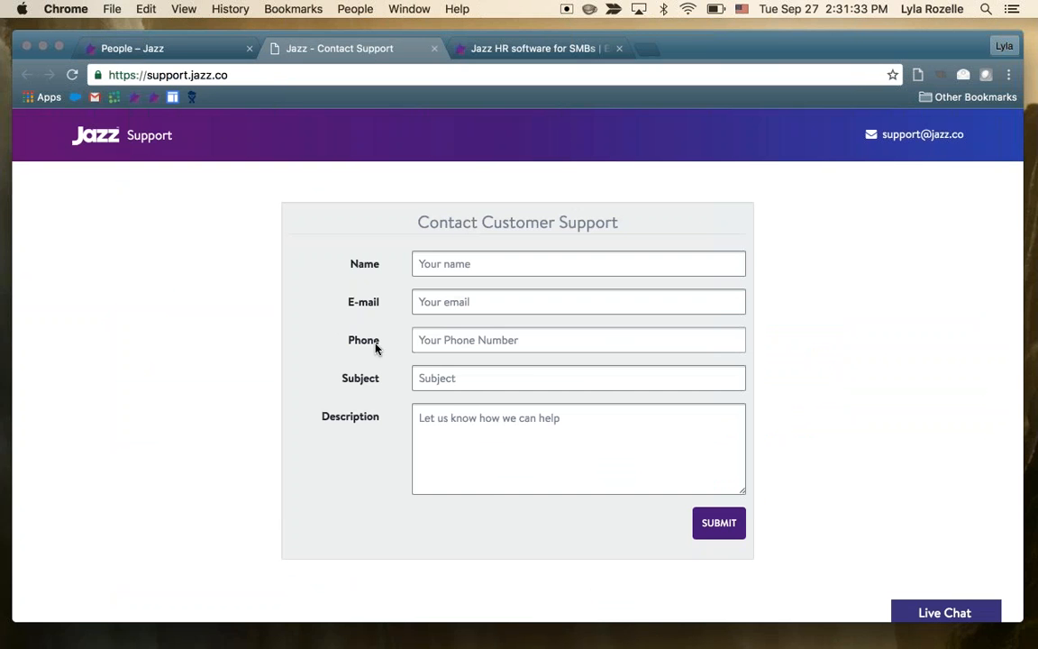
pyautogui.click(434, 48)
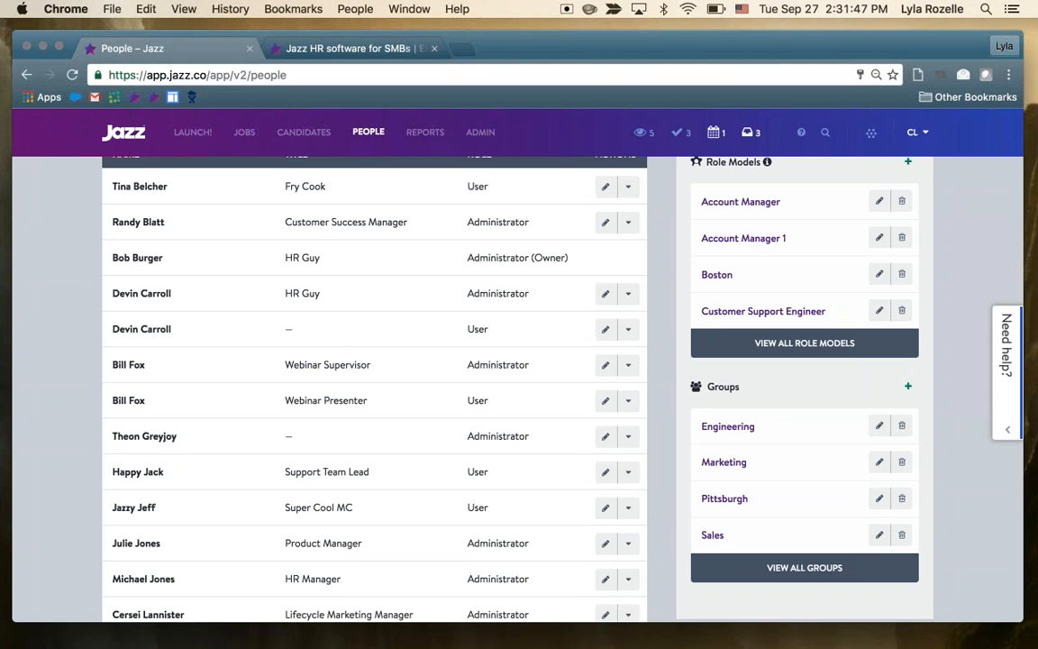
pyautogui.press('super+Tab')
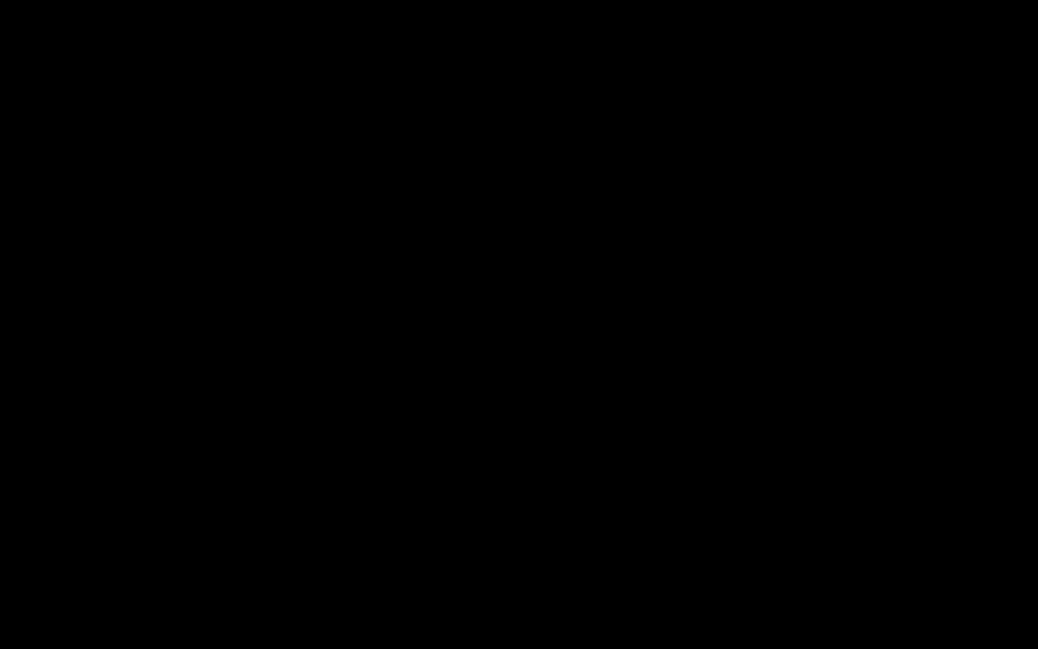